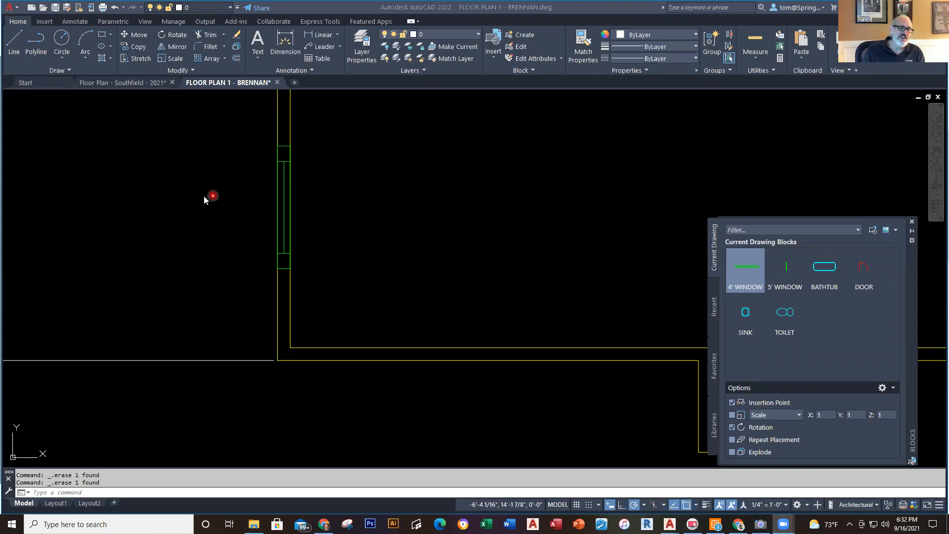
Delete the lower window block from the floor plan's west exterior wall
left_click(285, 211)
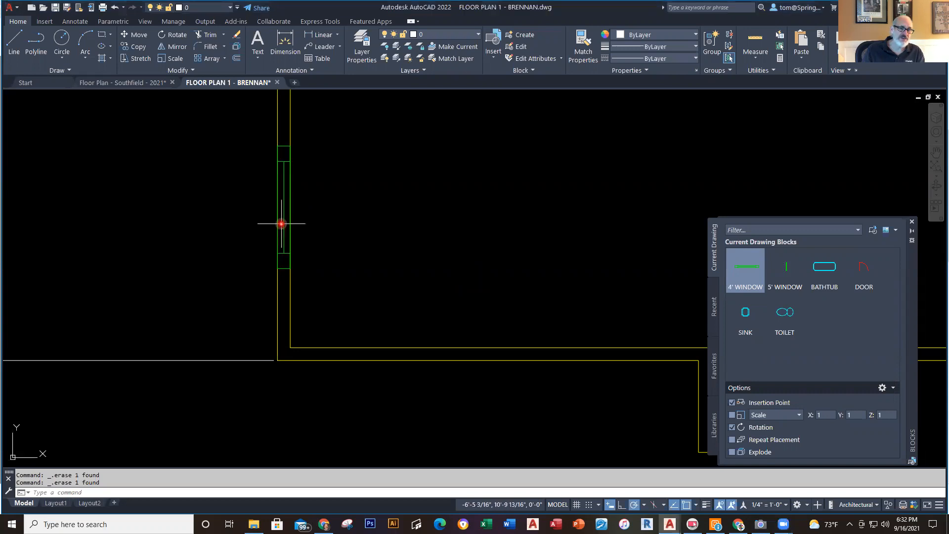
left_click(282, 223)
key("Delete")
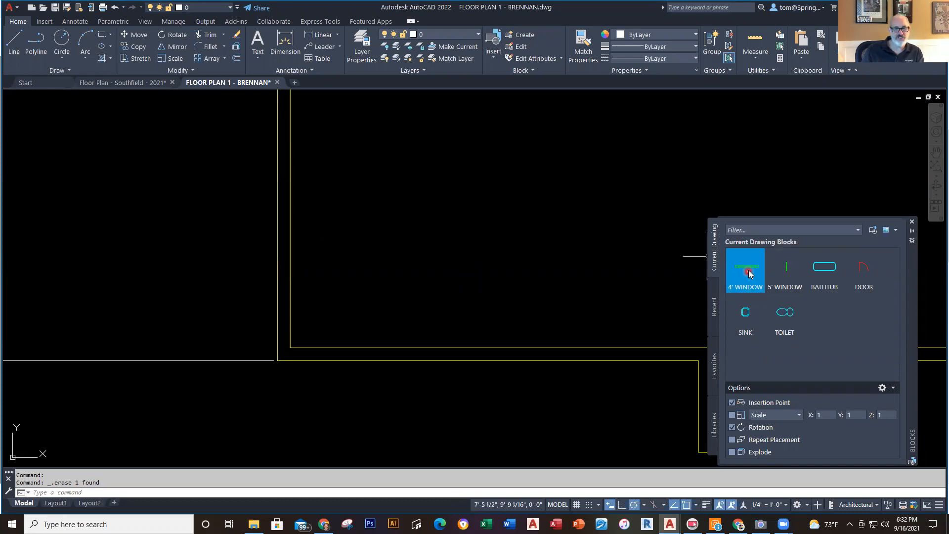
Insert the 4' WINDOW block in the west wall, 5' up from the outer southwest corner, rotated 90° to align with the wall
mouse_move(748, 270)
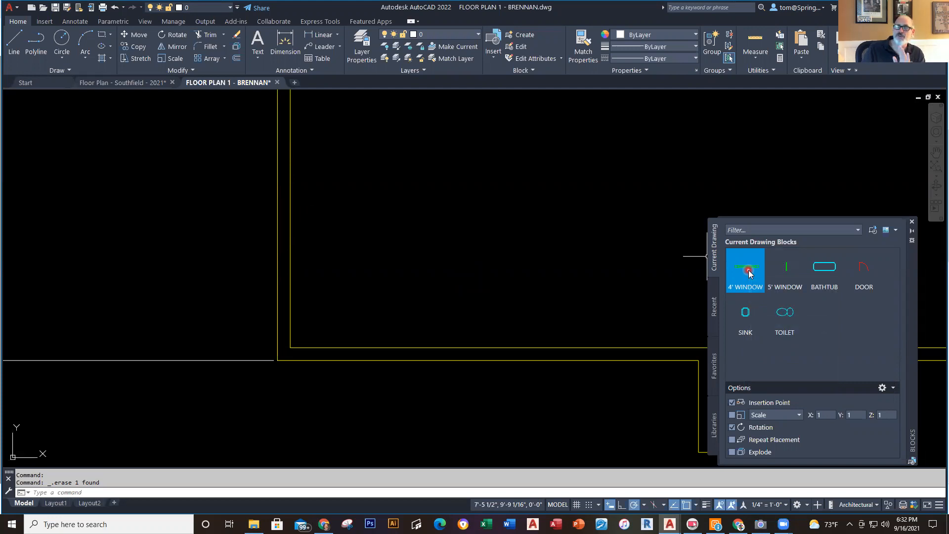
mouse_move(748, 270)
left_mouse_down()
mouse_move(657, 212)
mouse_move(447, 221)
mouse_move(339, 271)
mouse_move(281, 361)
mouse_move(279, 285)
left_mouse_up()
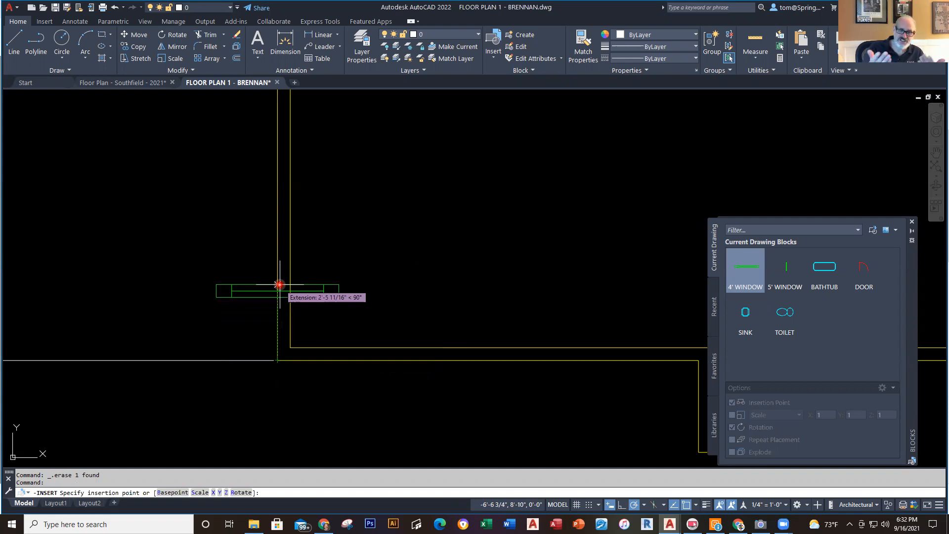
type("5'")
key("Return")
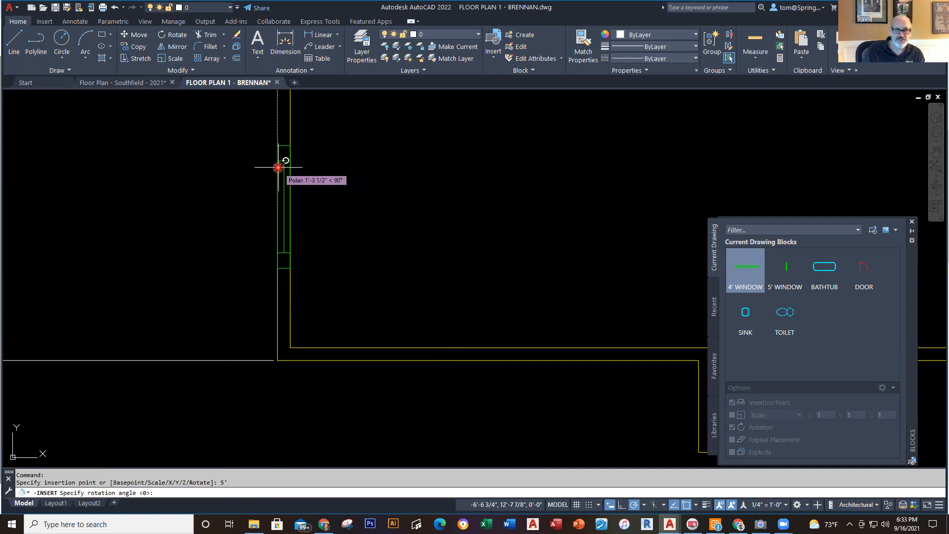
left_click(278, 167)
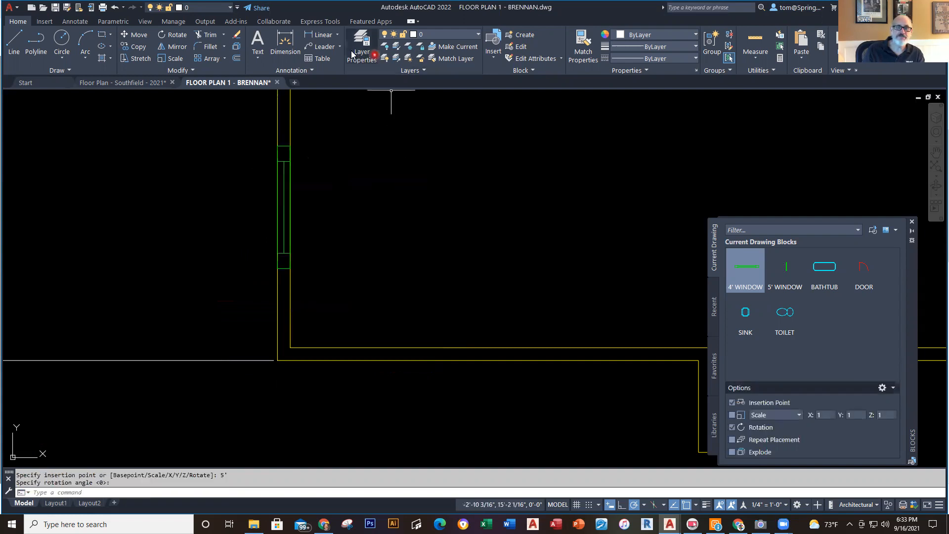
Add a vertical linear dimension outside the west wall from the outer southwest corner to the inserted window's midpoint
left_click(322, 34)
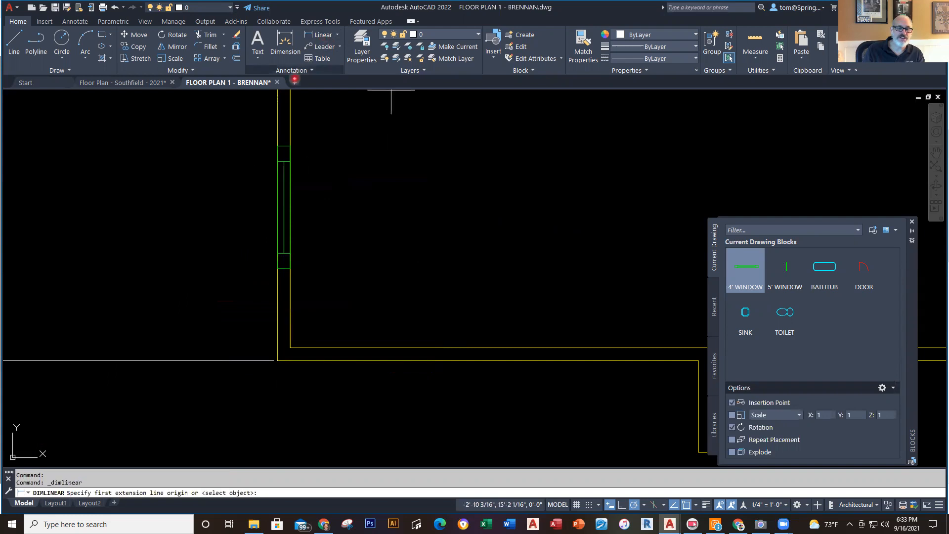
left_click(277, 360)
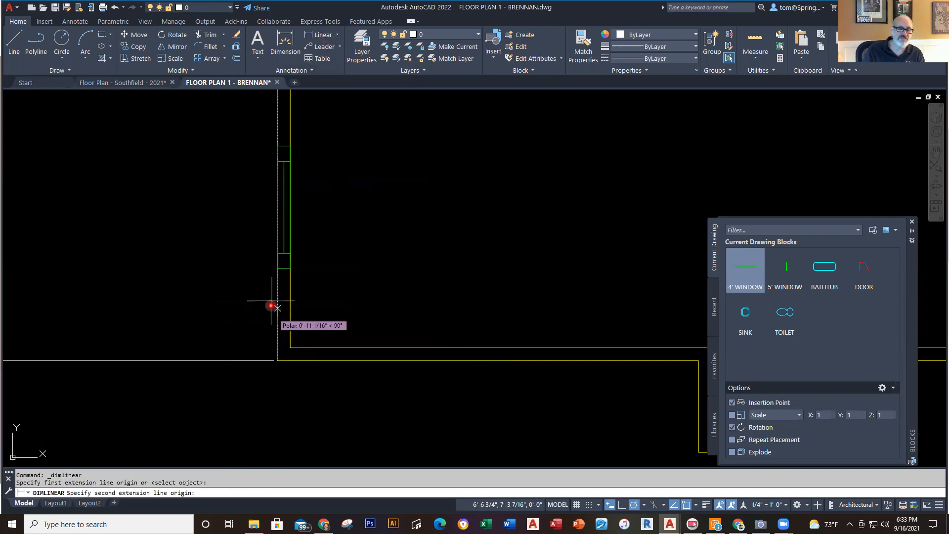
left_click(276, 207)
left_click(209, 207)
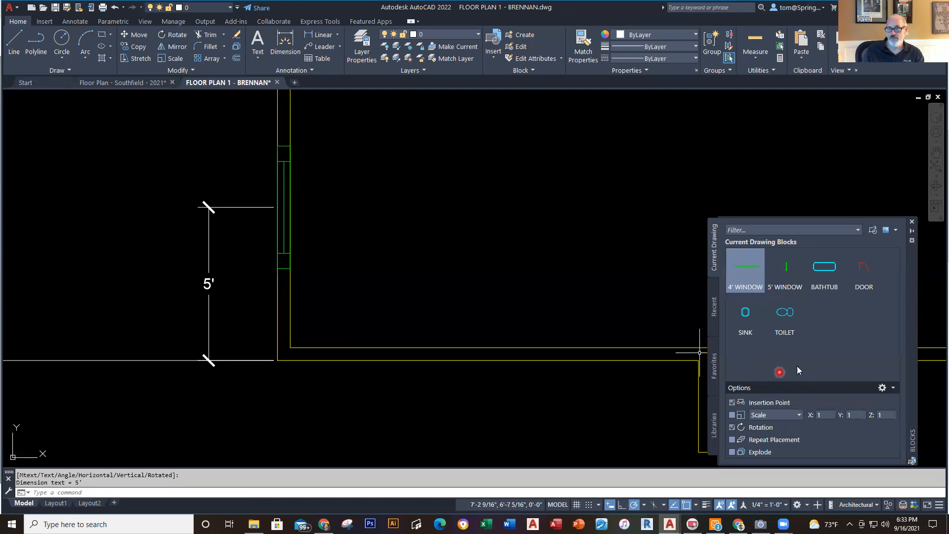
left_click(732, 403)
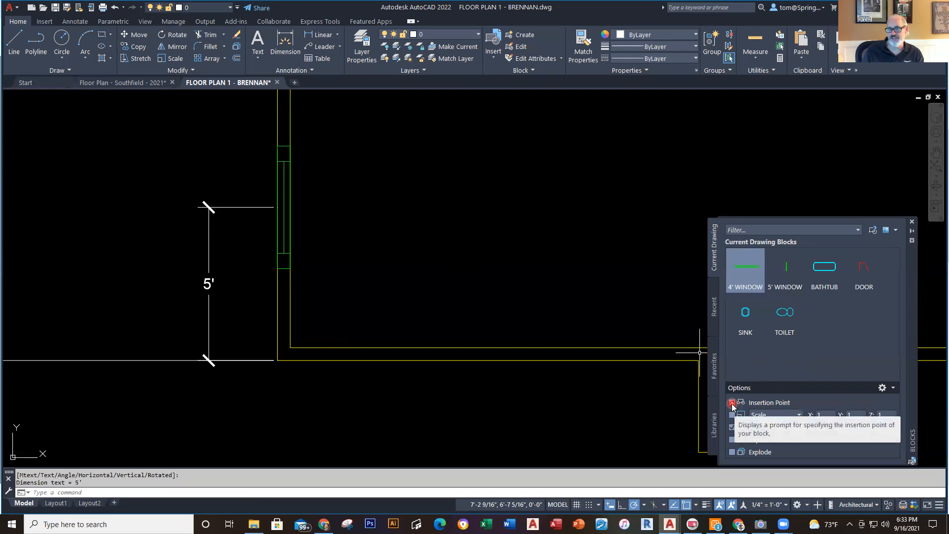
left_click(734, 427)
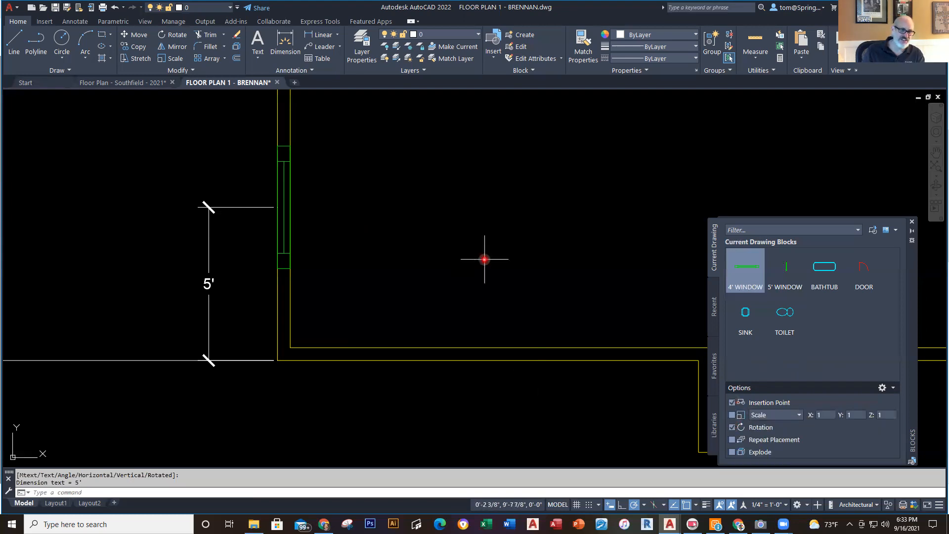
key("Escape")
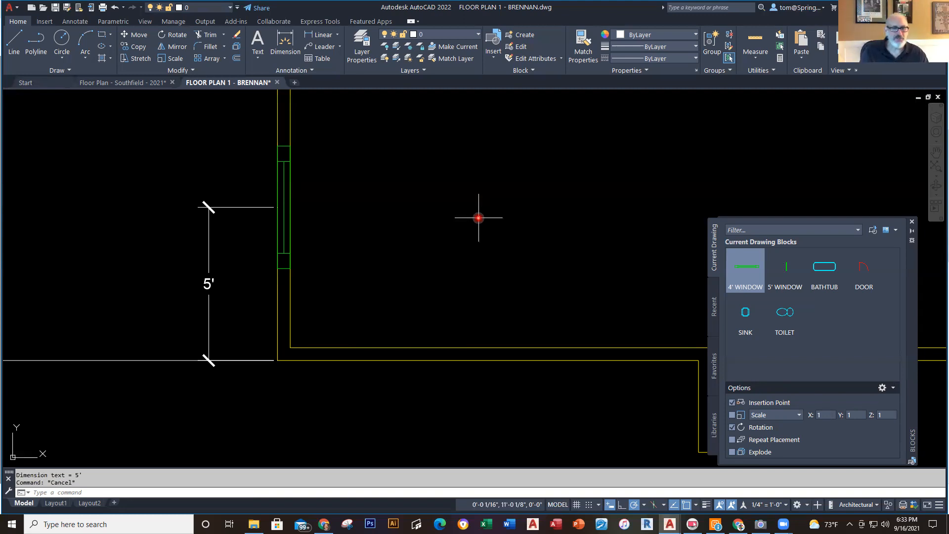
scroll(479, 217, "down", 5)
mouse_move(479, 214)
middle_mouse_down()
mouse_move(425, 316)
mouse_move(355, 325)
middle_mouse_up()
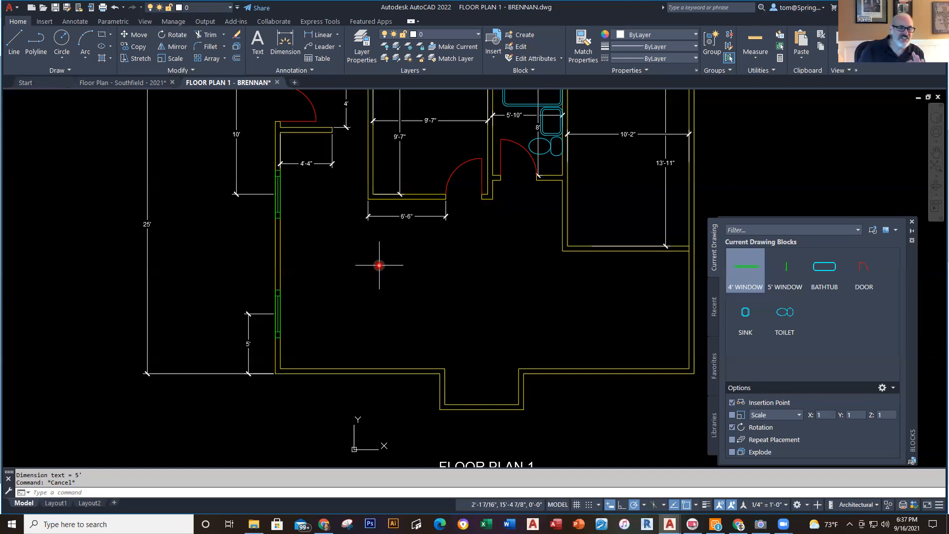
Open the DRAWING I file from the recent drawings
mouse_move(144, 83)
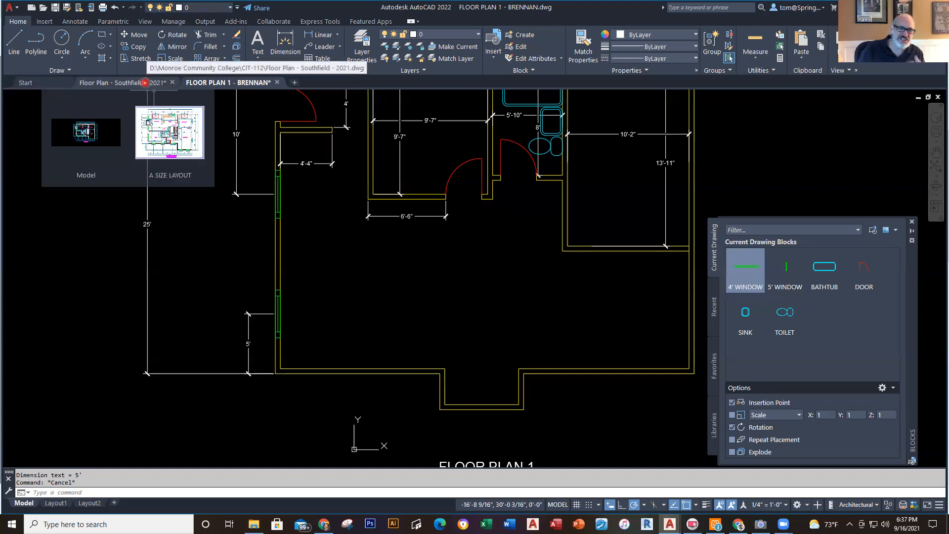
left_click(41, 77)
scroll(396, 346, "down", 3)
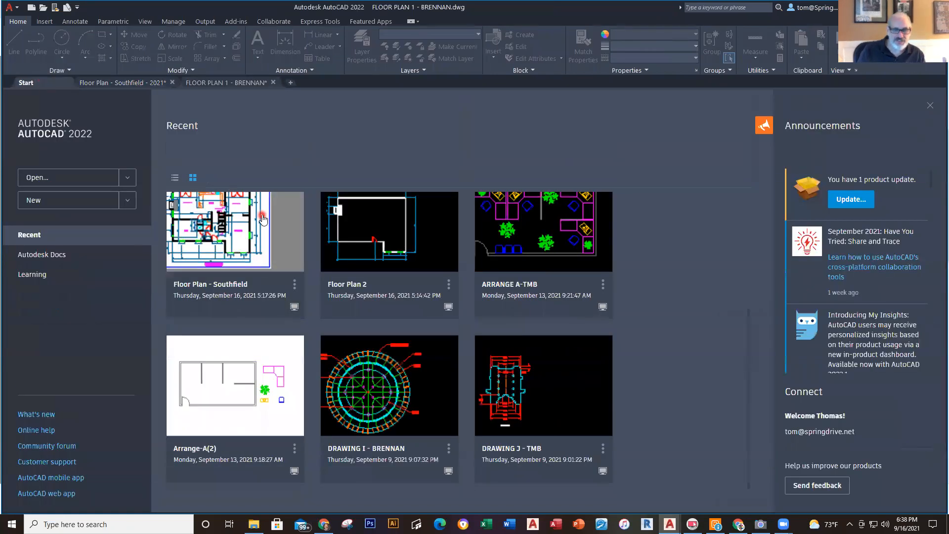
left_click(378, 398)
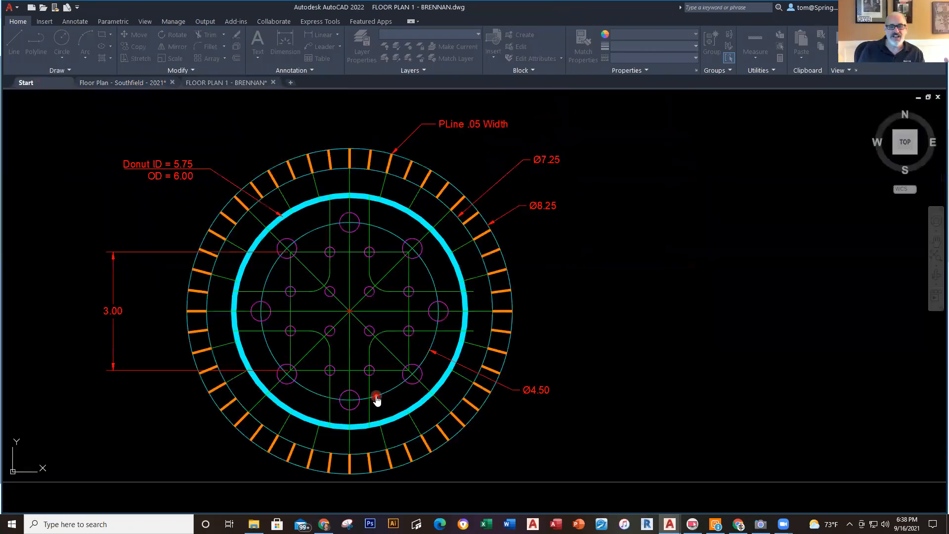
scroll(584, 260, "down", 2)
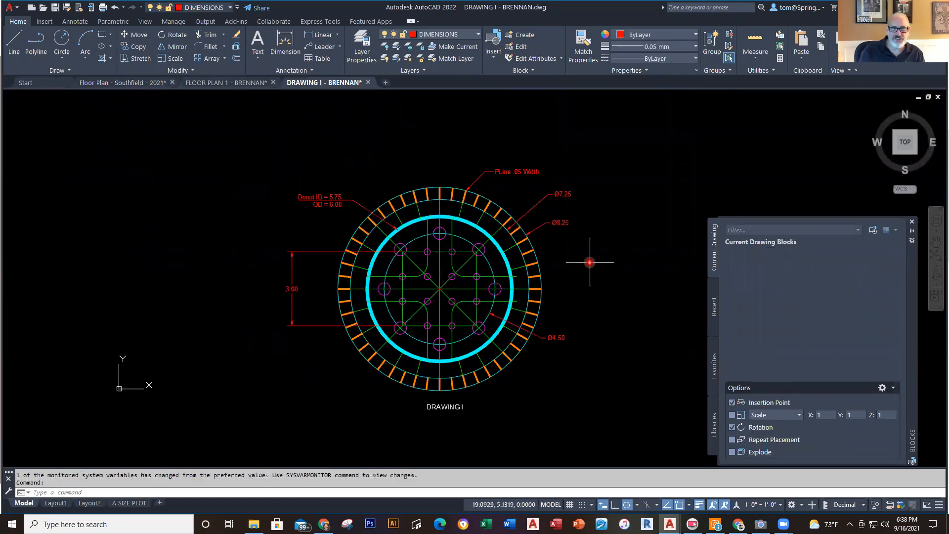
middle_click_drag(582, 261, 569, 277)
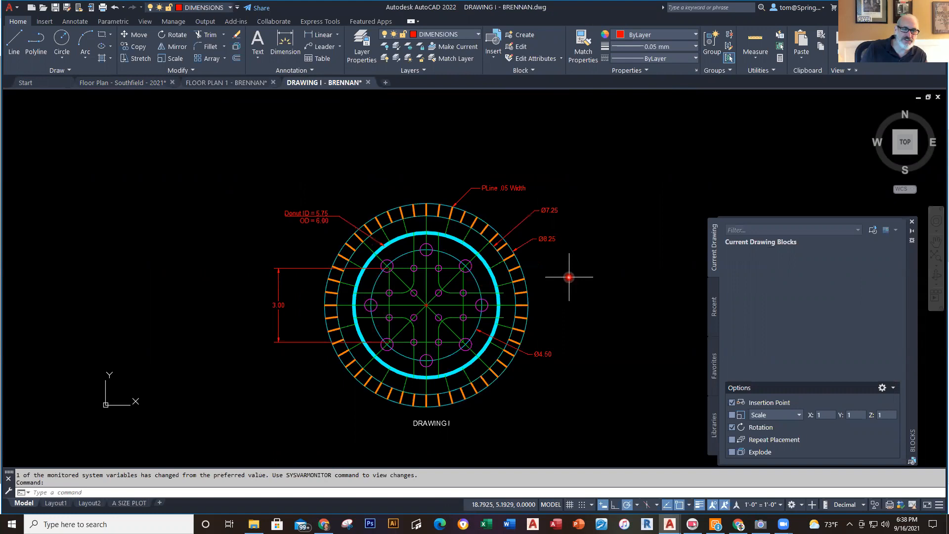
left_click(477, 35)
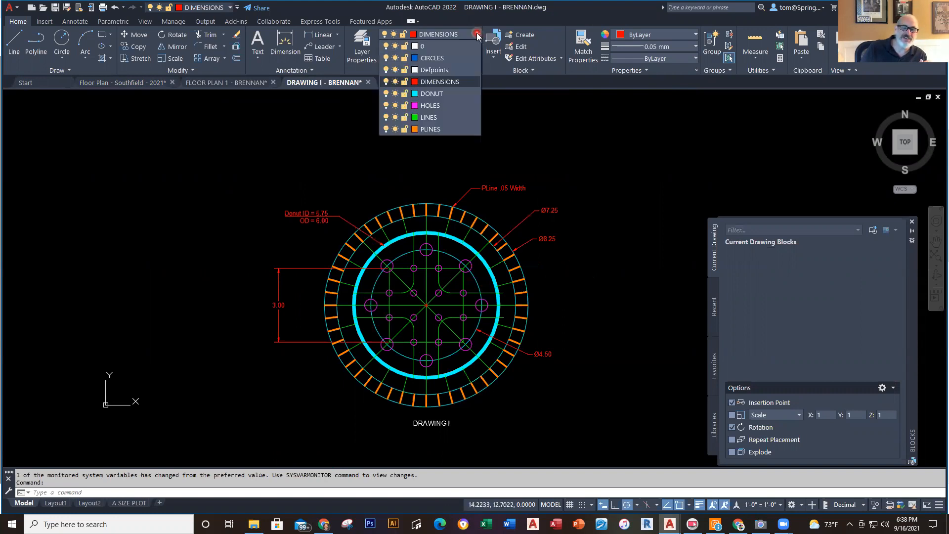
left_click(387, 81)
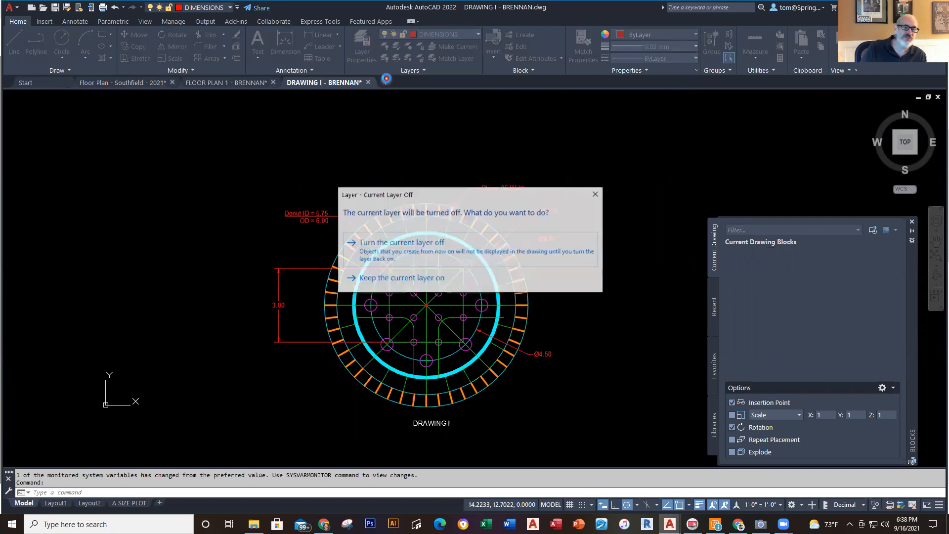
left_click(595, 194)
Make layer 0 current and turn off the DIMENSIONS layer
left_click(478, 35)
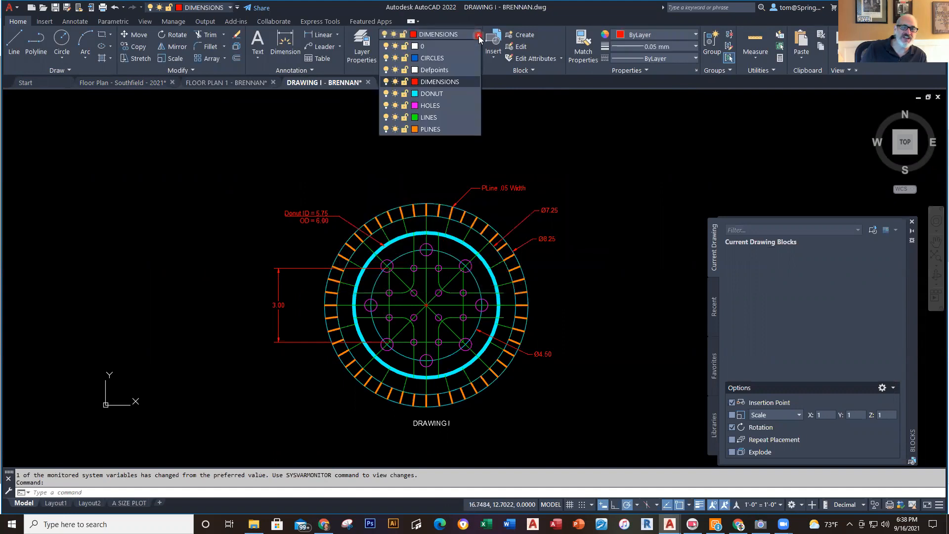
left_click(444, 46)
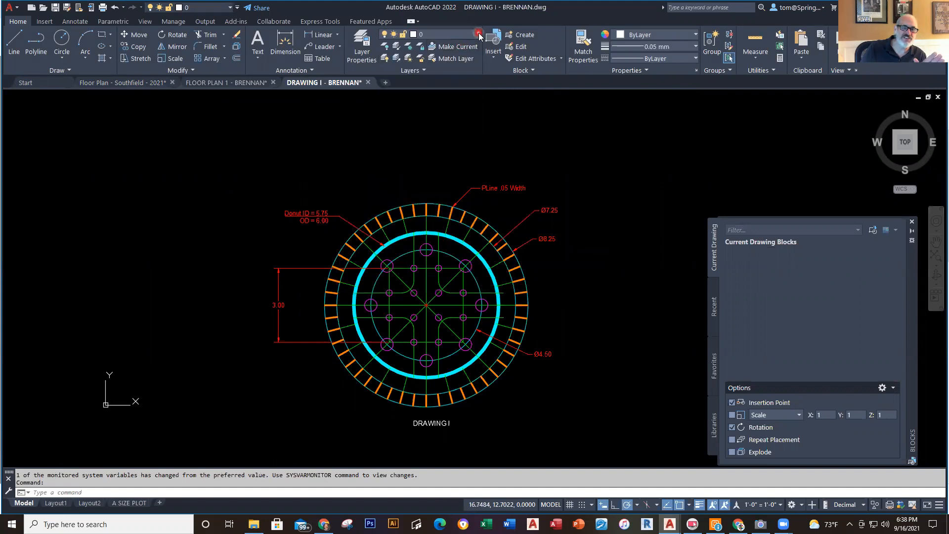
left_click(478, 34)
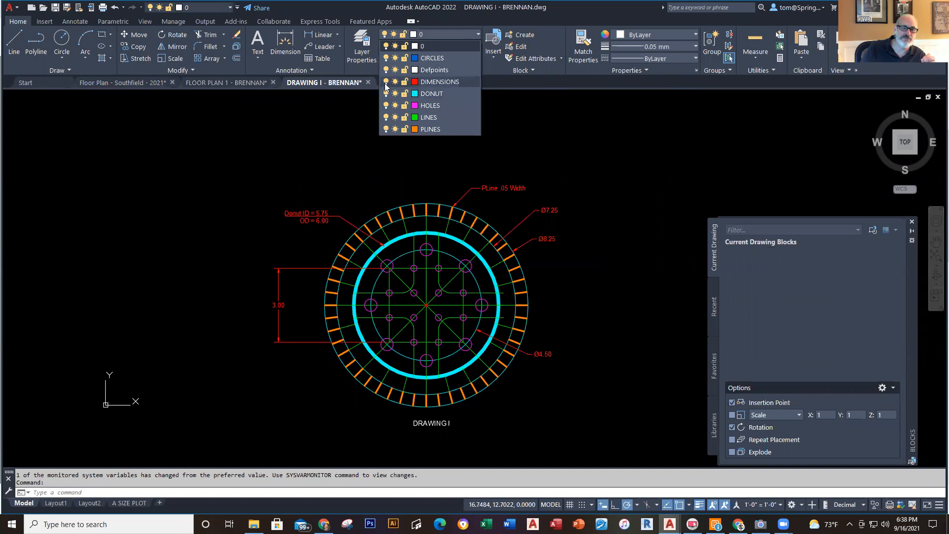
left_click(386, 82)
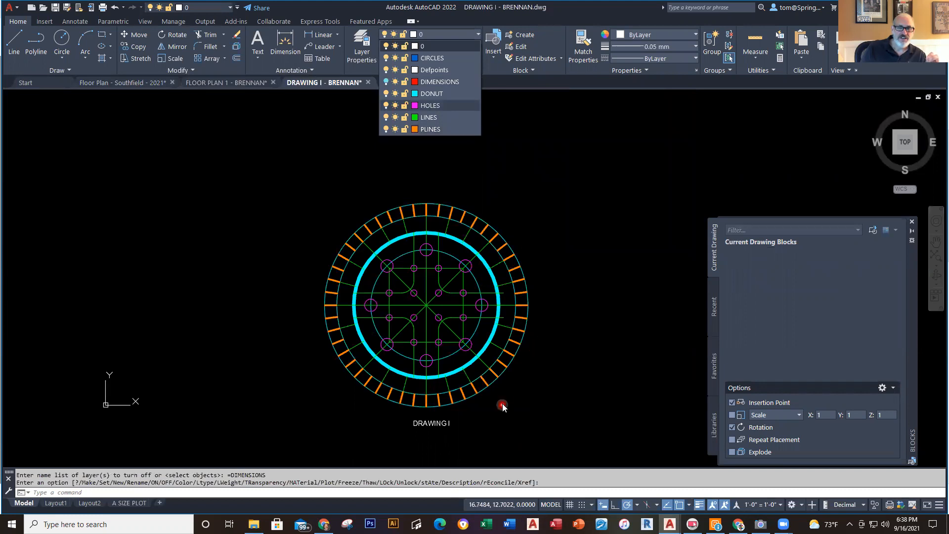
left_click(551, 296)
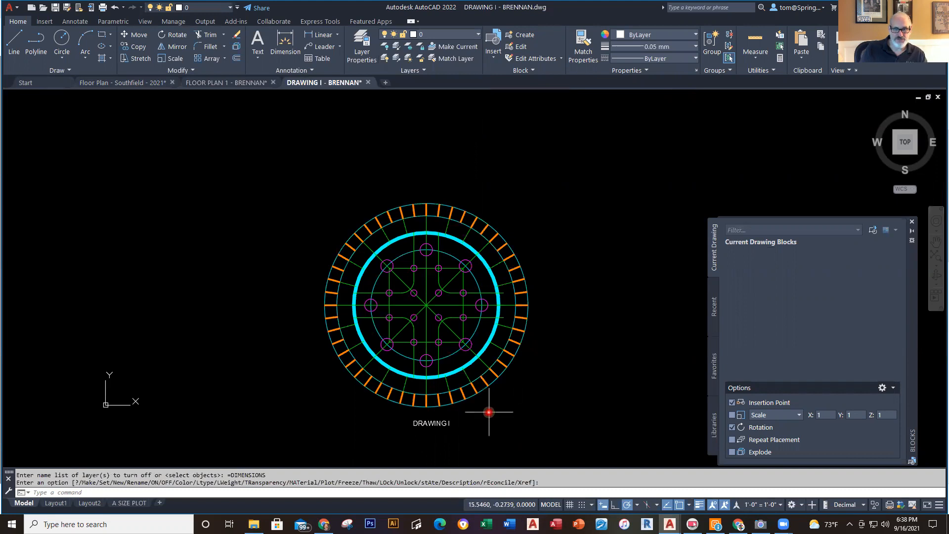
scroll(522, 377, "up", 4)
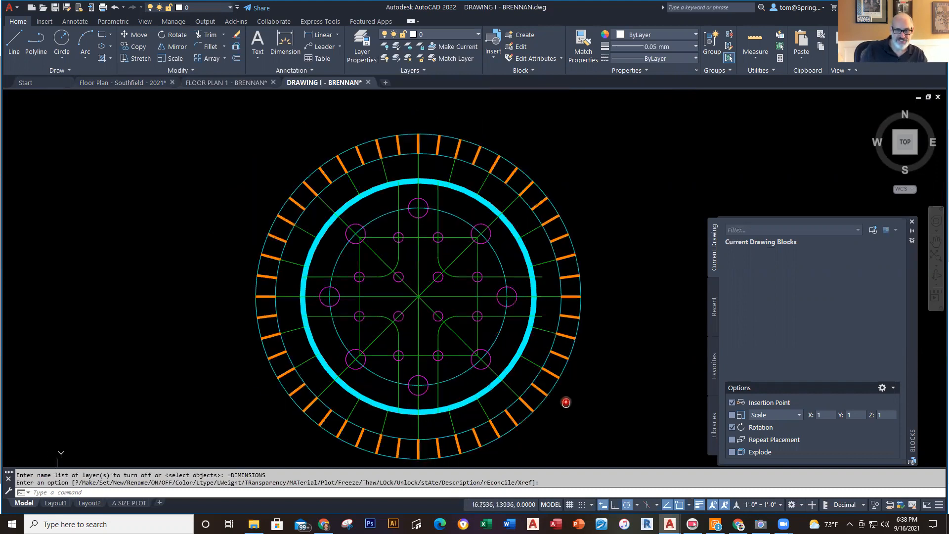
key("Return")
left_click(517, 231)
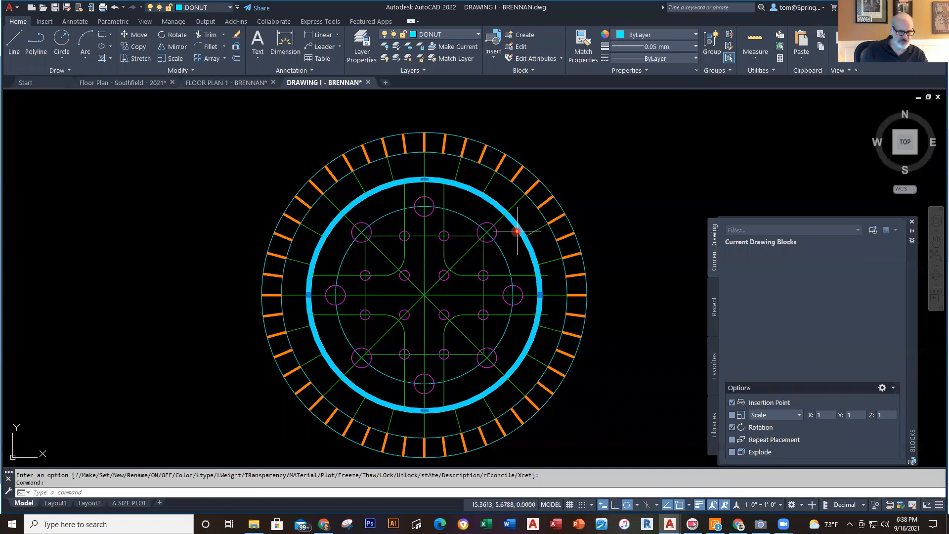
key("Escape")
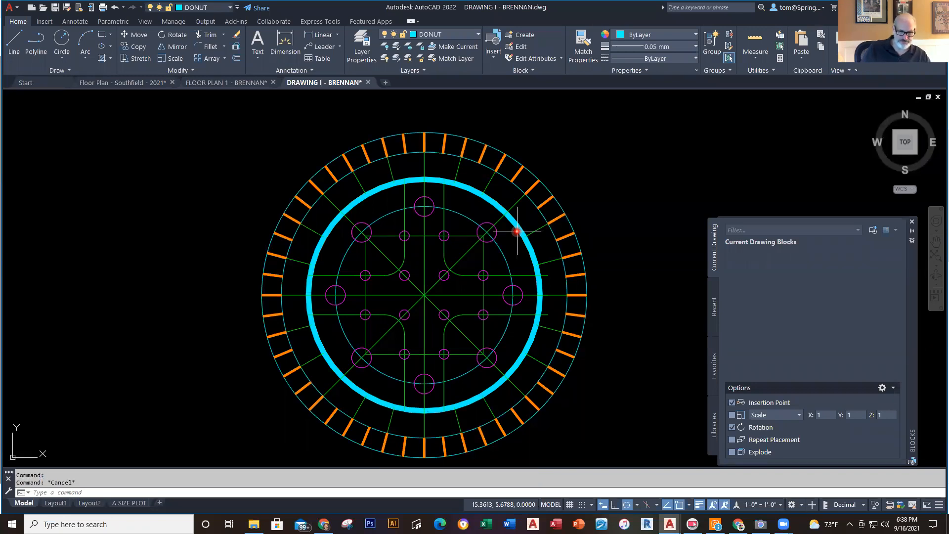
key("Escape")
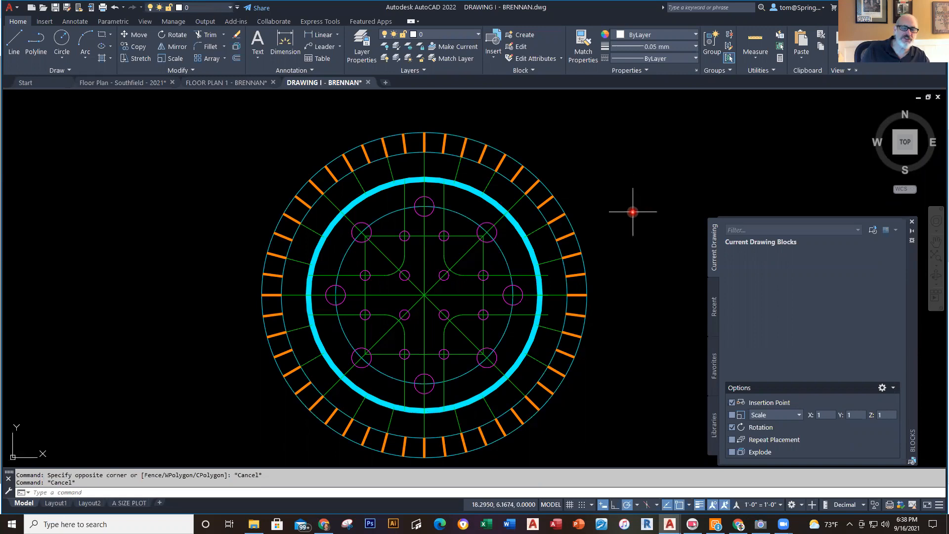
scroll(635, 207, "down", 2)
middle_click_drag(633, 212, 515, 213)
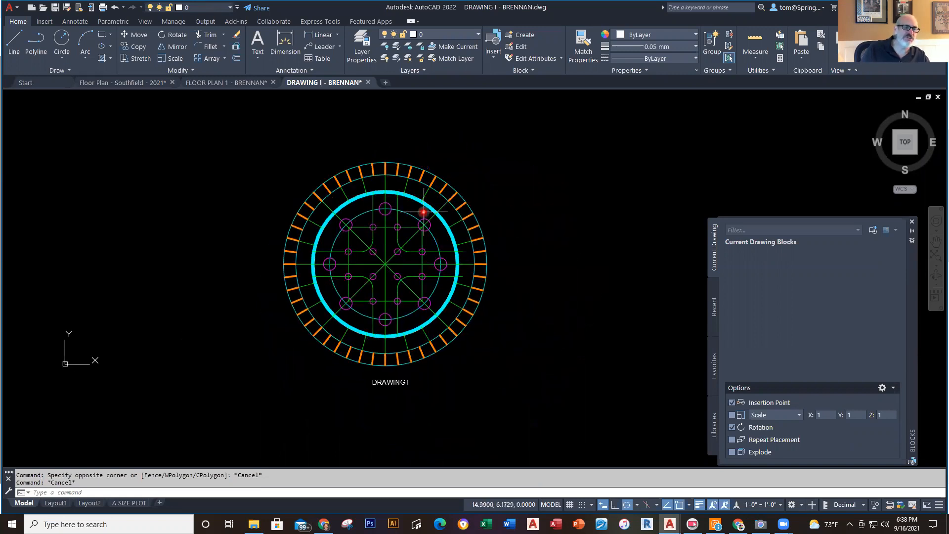
Show the classic menu bar and switch the drawing to the SW Isometric view
left_click(237, 8)
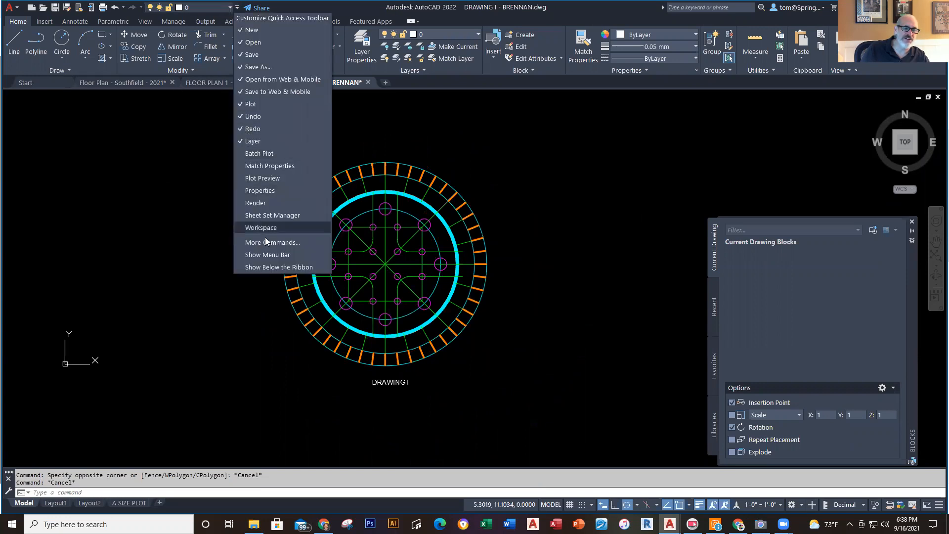
left_click(277, 255)
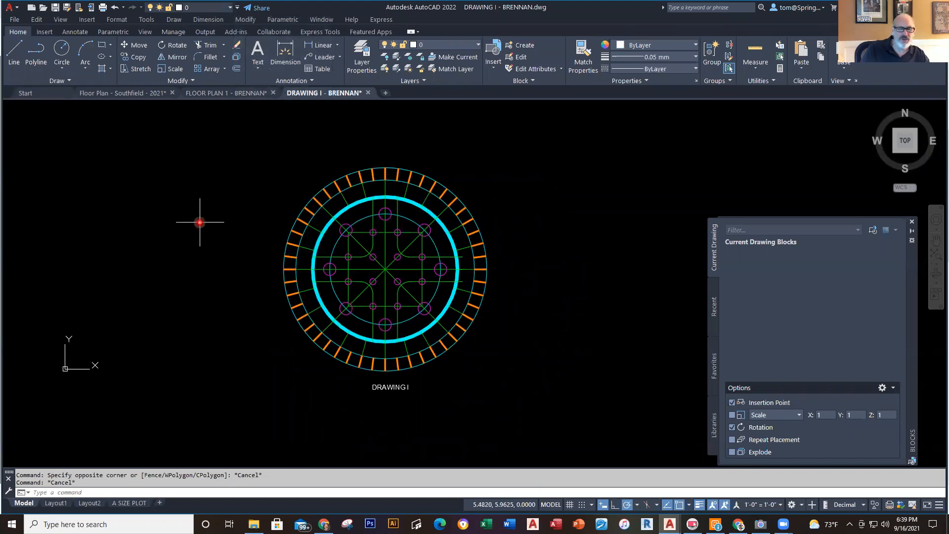
left_click(60, 19)
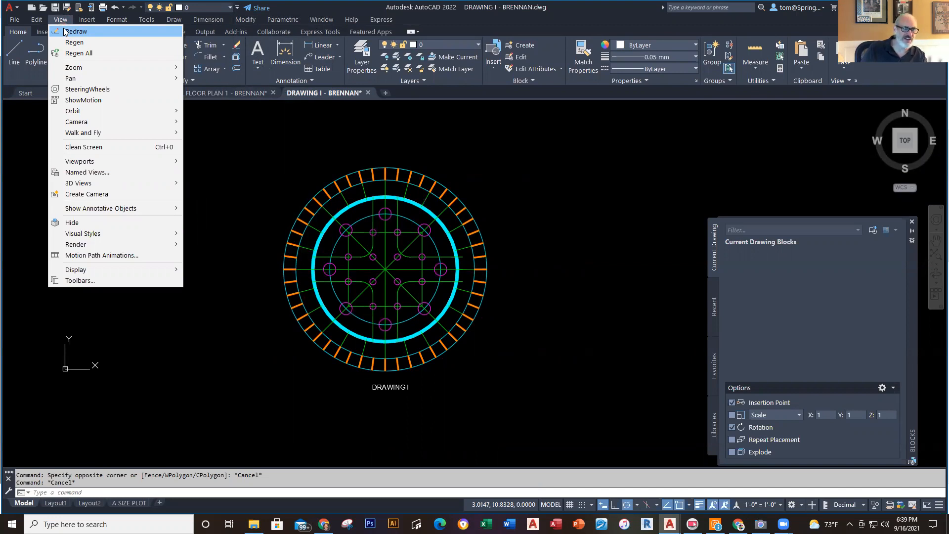
mouse_move(125, 183)
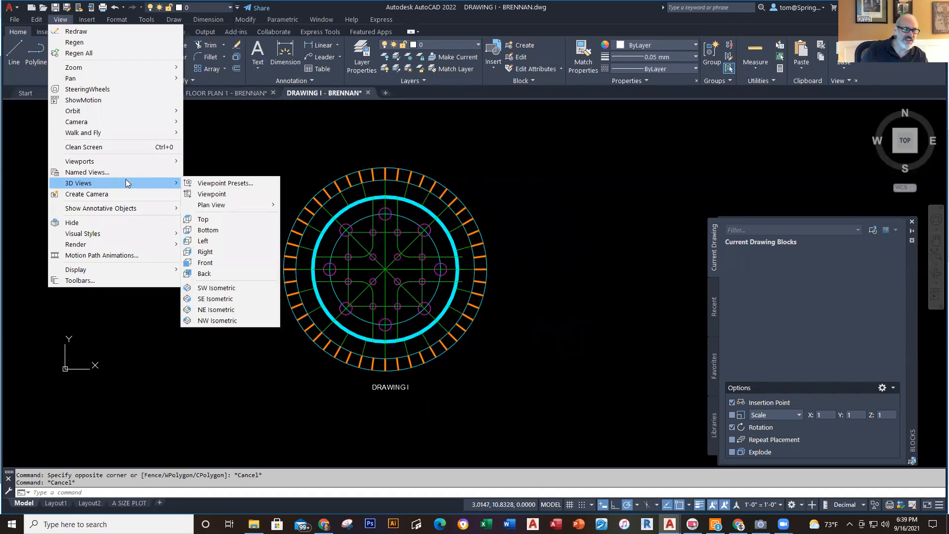
left_click(220, 287)
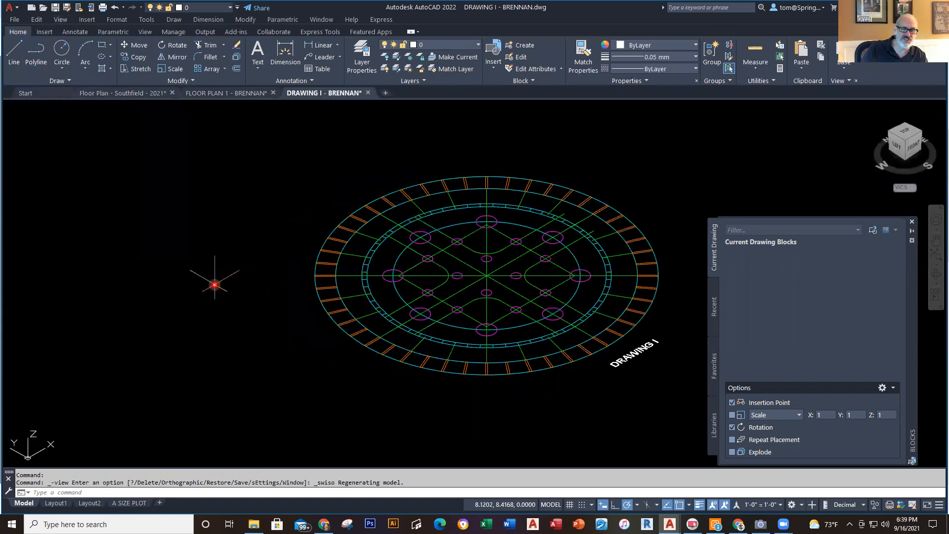
Turn off the LINES layer
middle_click_drag(244, 375, 197, 356)
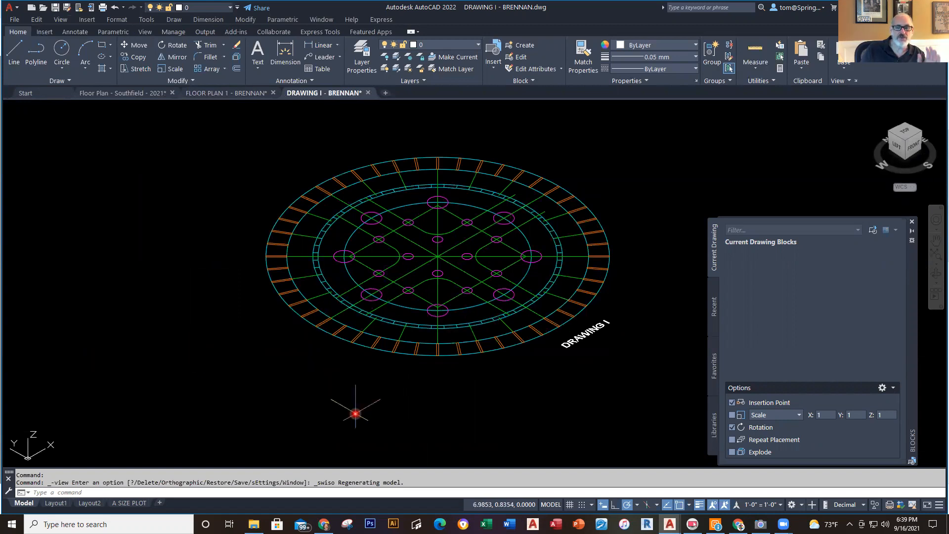
middle_click_drag(407, 417, 373, 434)
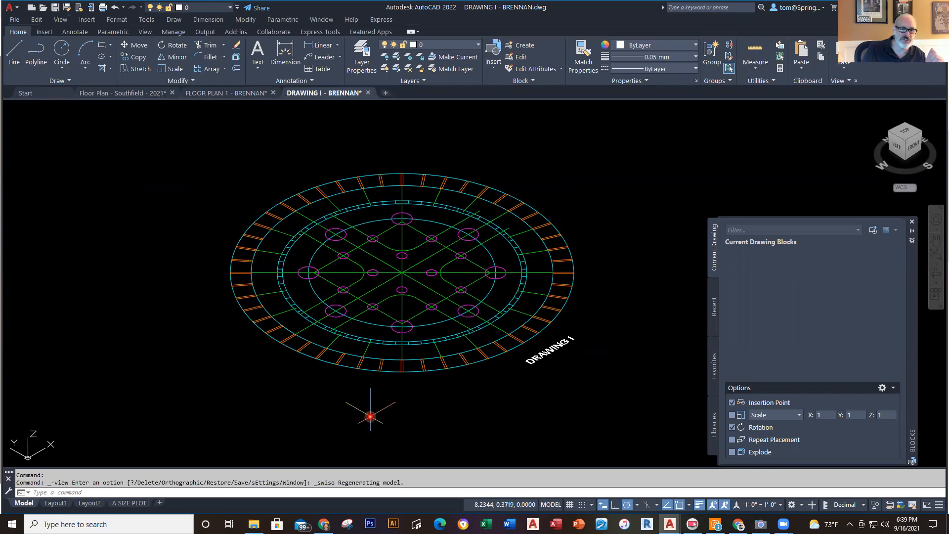
left_click(478, 44)
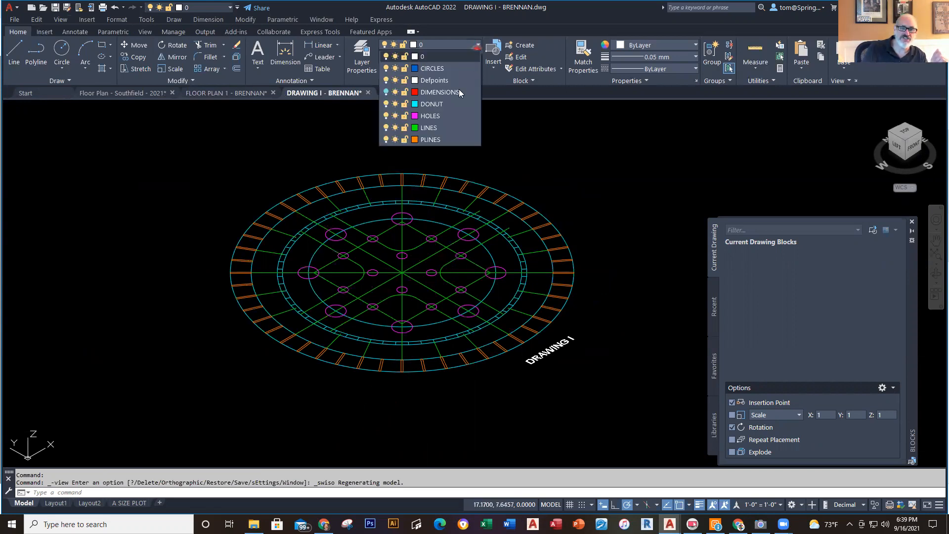
left_click(386, 128)
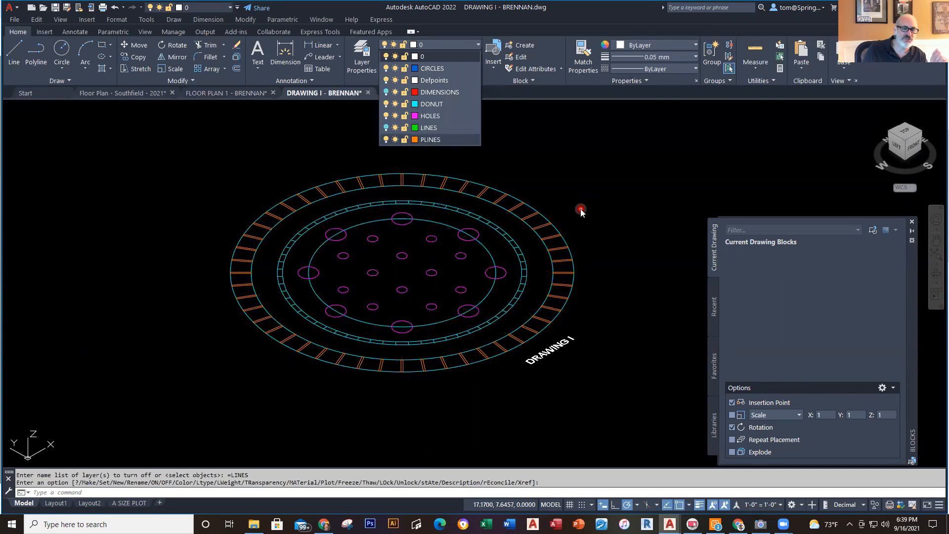
Erase the cyan circle that runs through the centers of the eight large holes
left_click(486, 249)
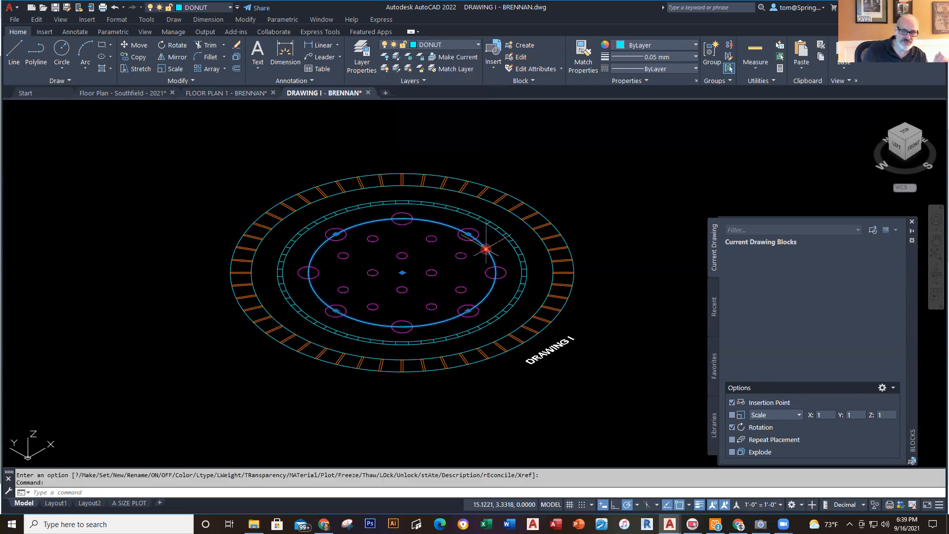
key("Delete")
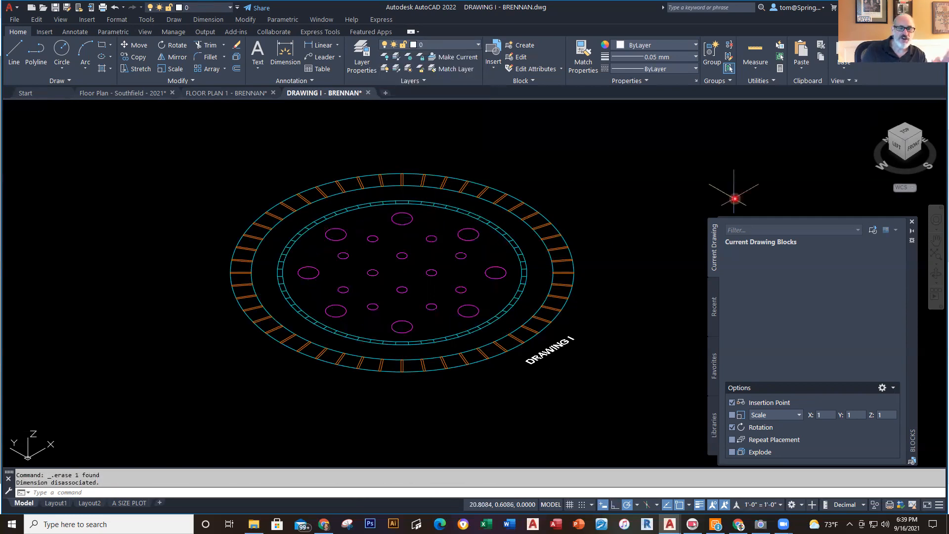
scroll(630, 208, "down", 2)
mouse_move(629, 208)
middle_mouse_down()
mouse_move(605, 265)
mouse_move(600, 249)
middle_mouse_up()
scroll(592, 270, "up", 2)
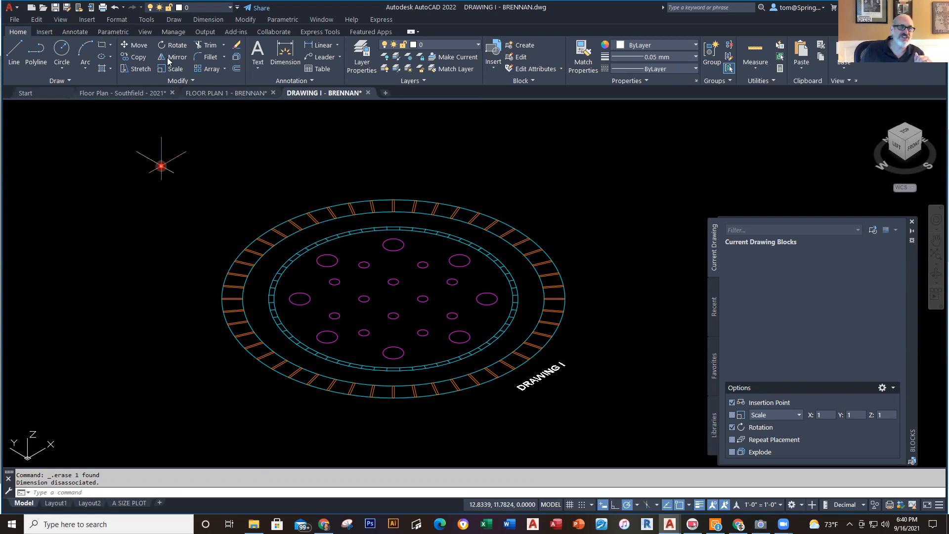
left_click(175, 19)
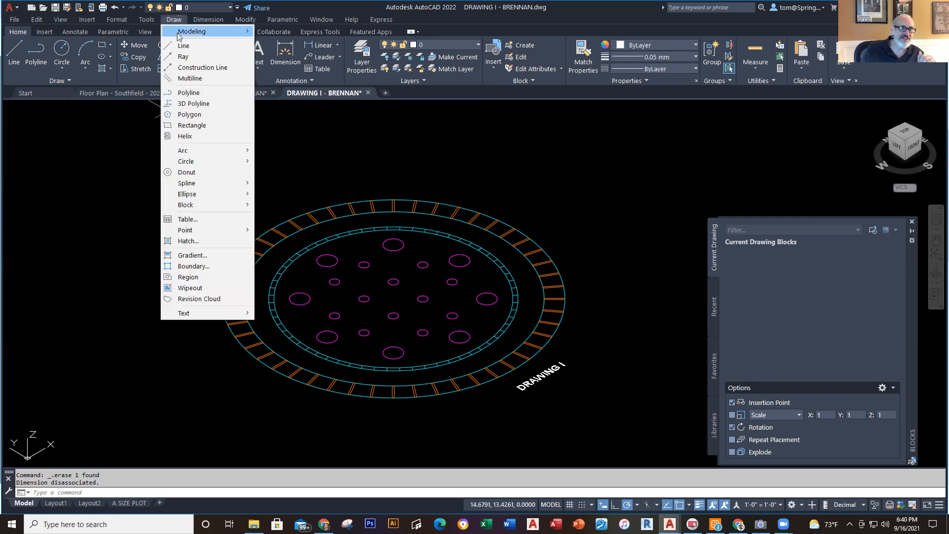
mouse_move(179, 36)
mouse_move(245, 20)
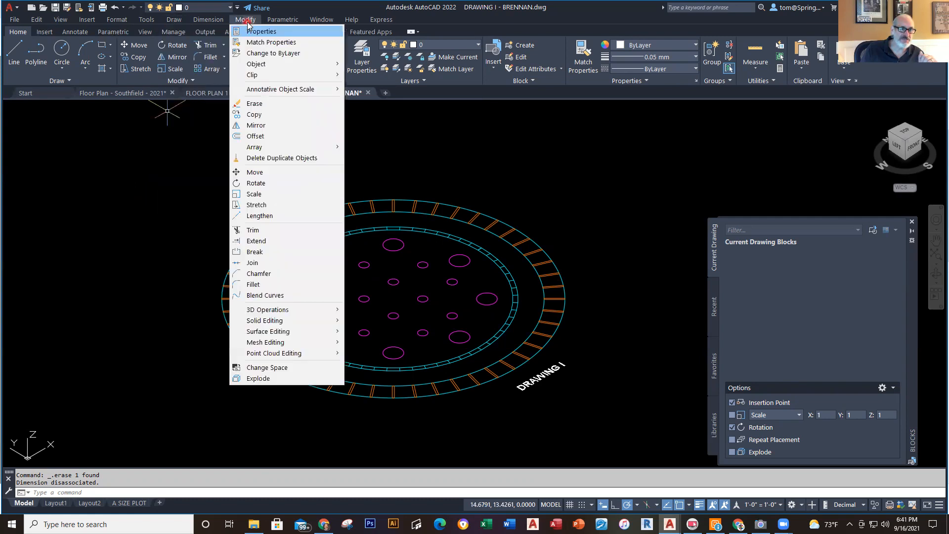
mouse_move(317, 310)
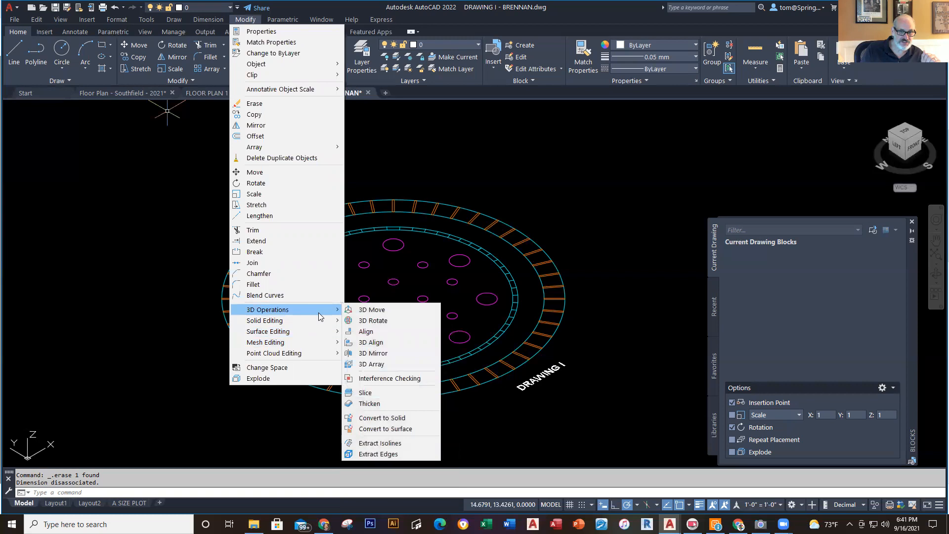
left_click(168, 290)
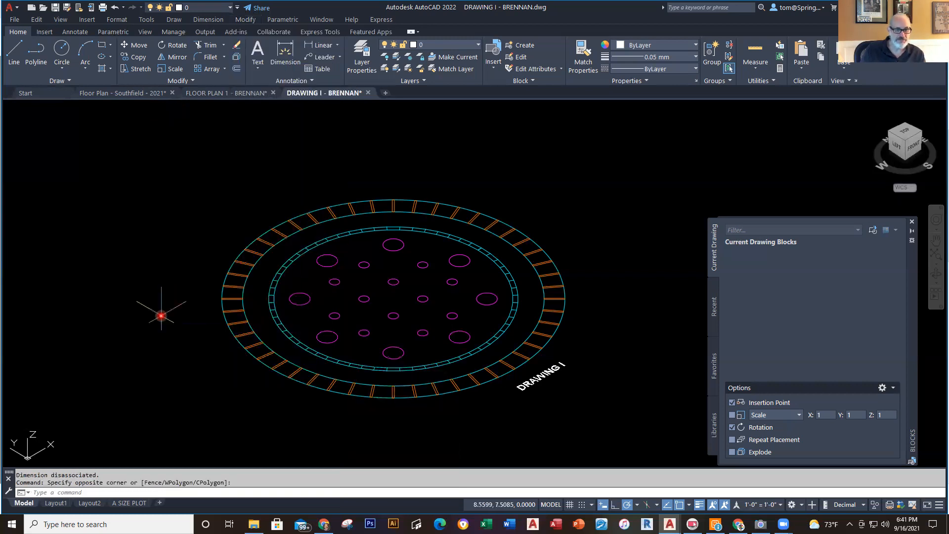
Extrude the plate's concentric circles and all the hole circles upward together into solids
type("EXTR")
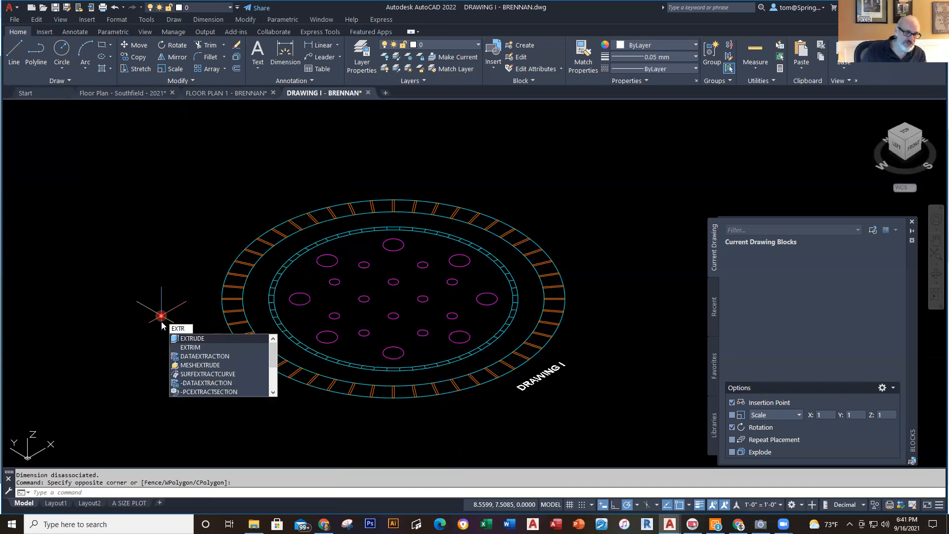
left_click(196, 338)
left_click(601, 167)
left_click(290, 333)
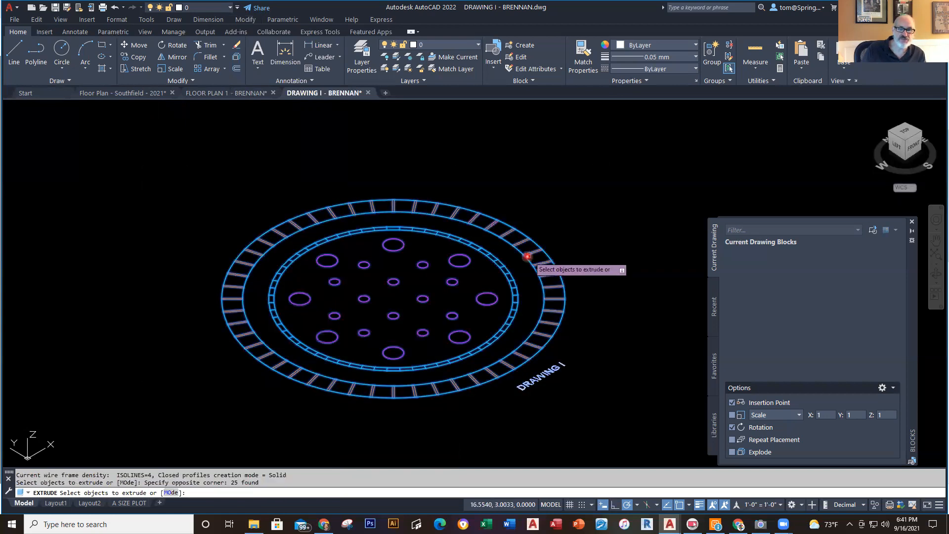
right_click(605, 251)
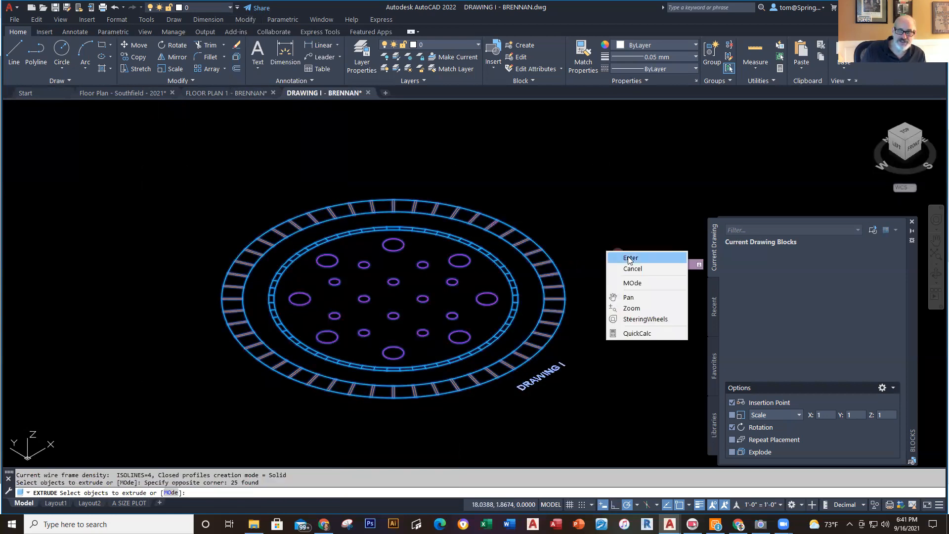
left_click(624, 255)
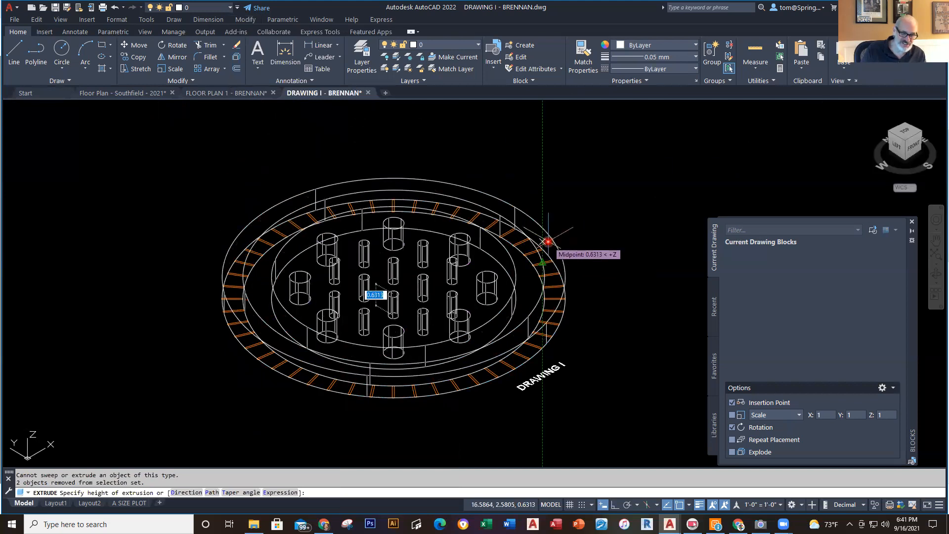
left_click(548, 242)
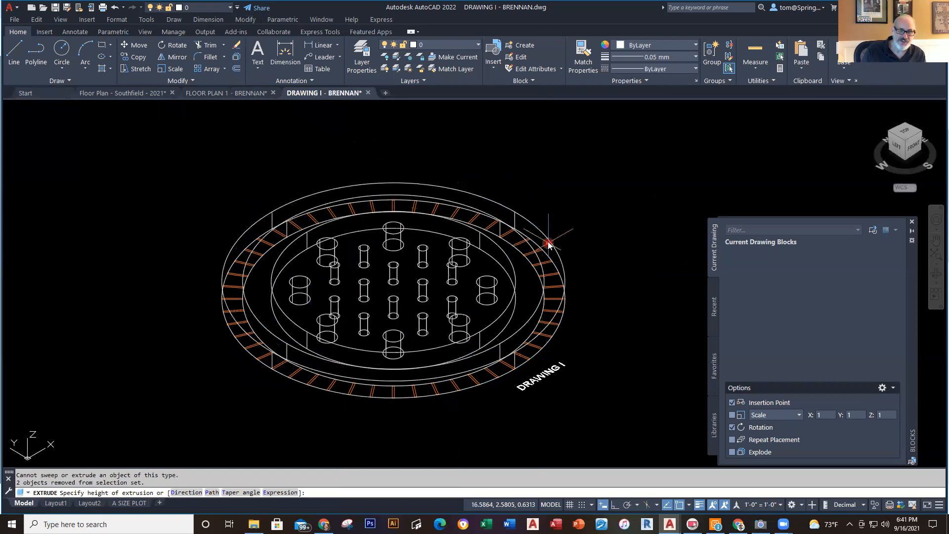
key("Escape")
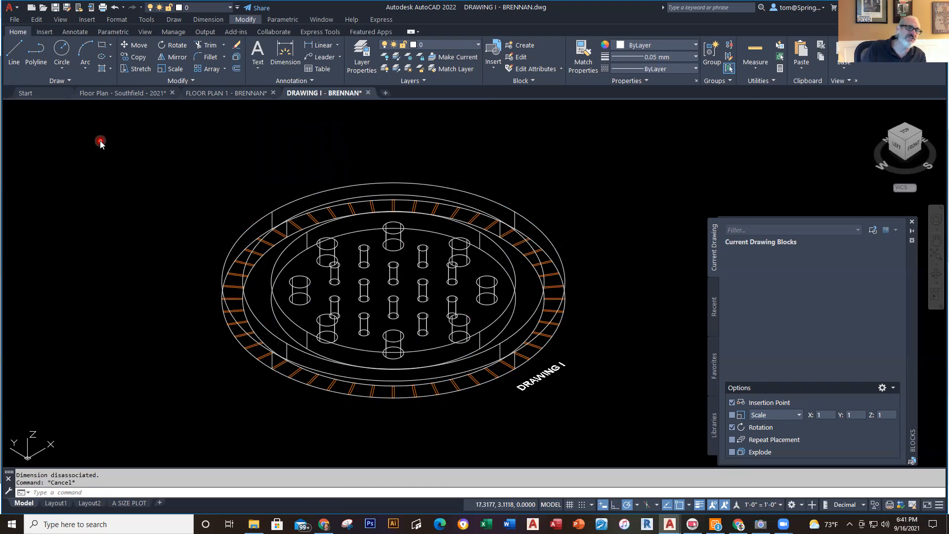
Apply the Conceptual visual style and orbit the model to see more of its top face
left_click(59, 21)
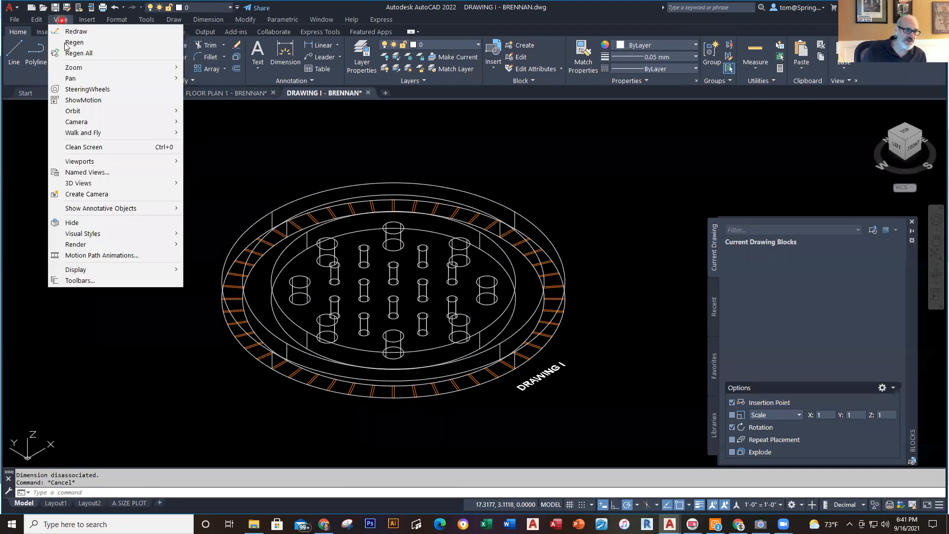
mouse_move(127, 244)
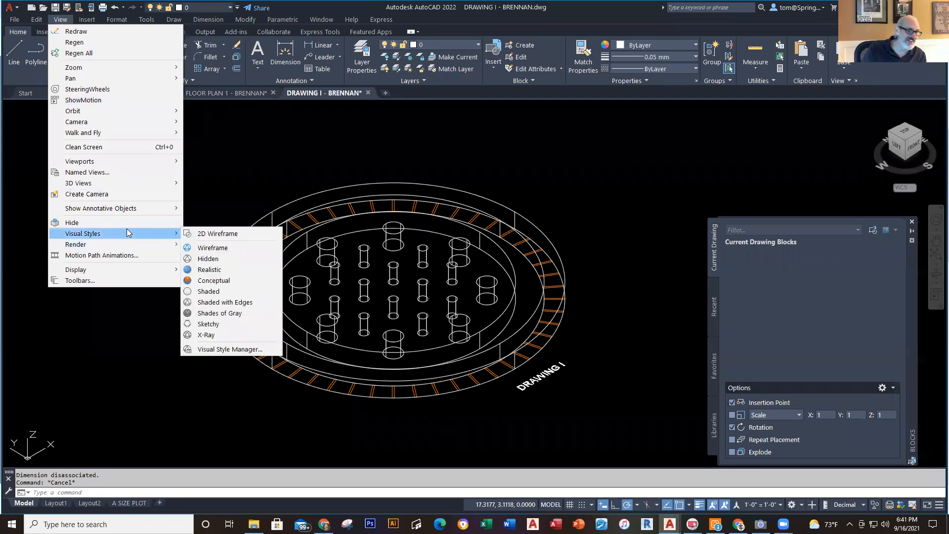
left_click(201, 280)
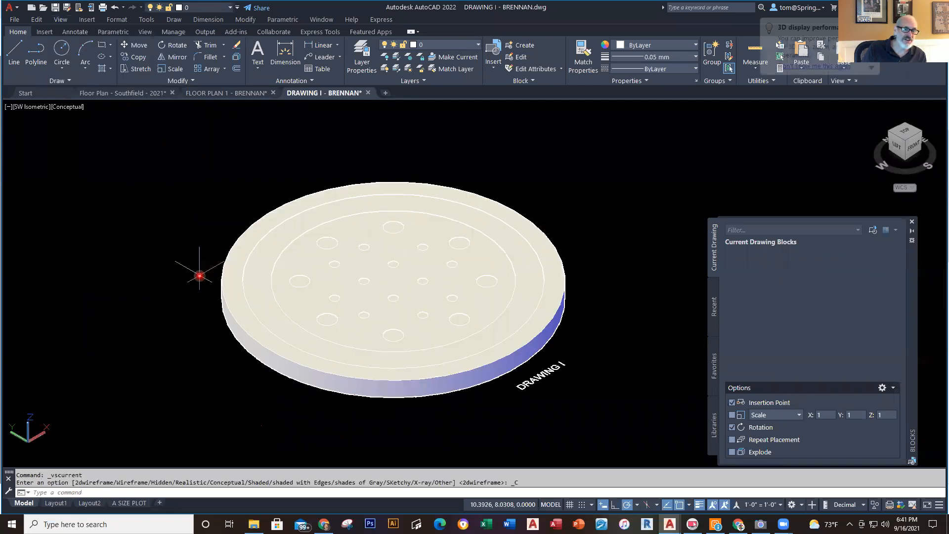
middle_click_drag(584, 227, 580, 271, "shift")
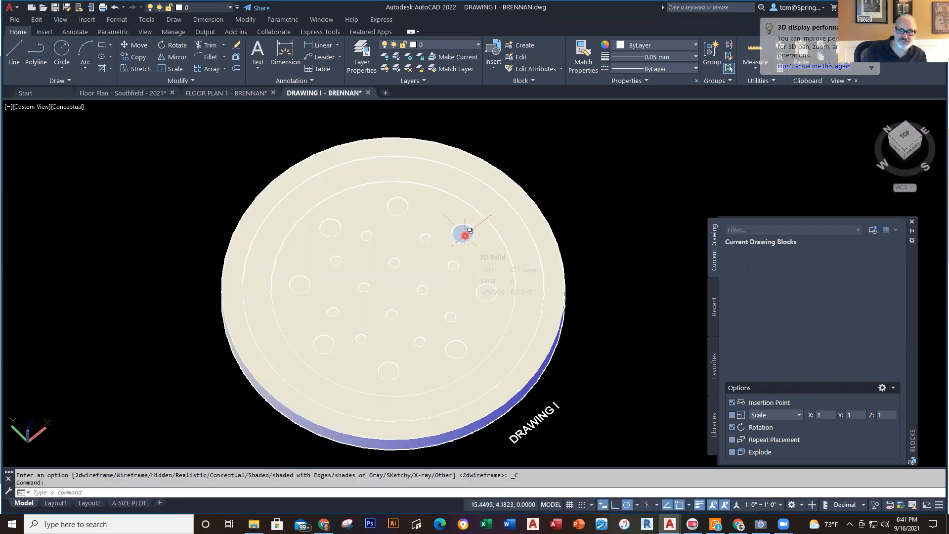
key("Escape")
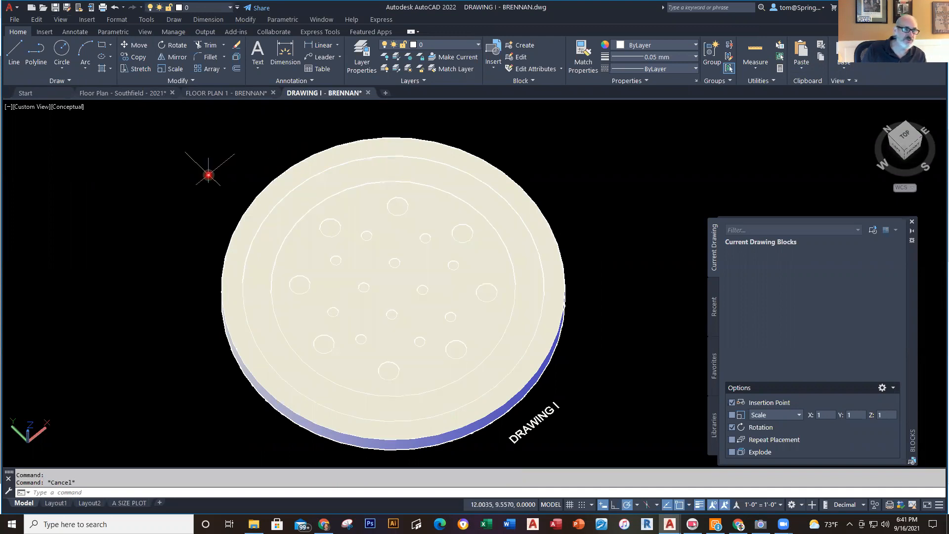
left_click(61, 19)
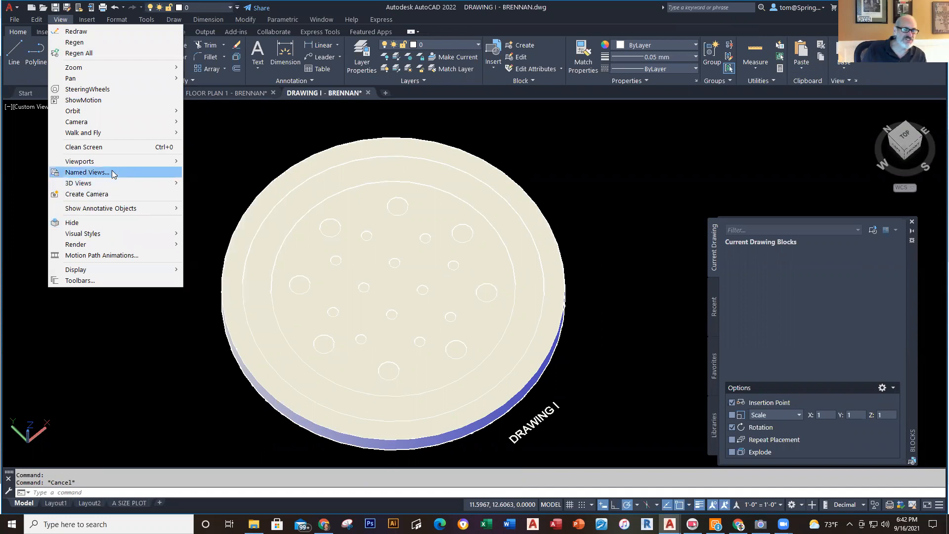
key("Escape")
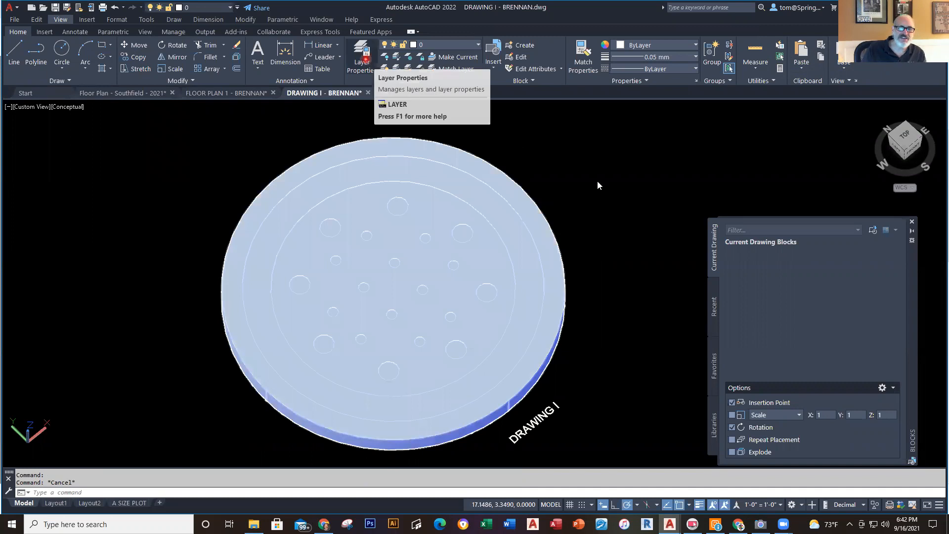
Create a new layer named SOLID
left_click(367, 58)
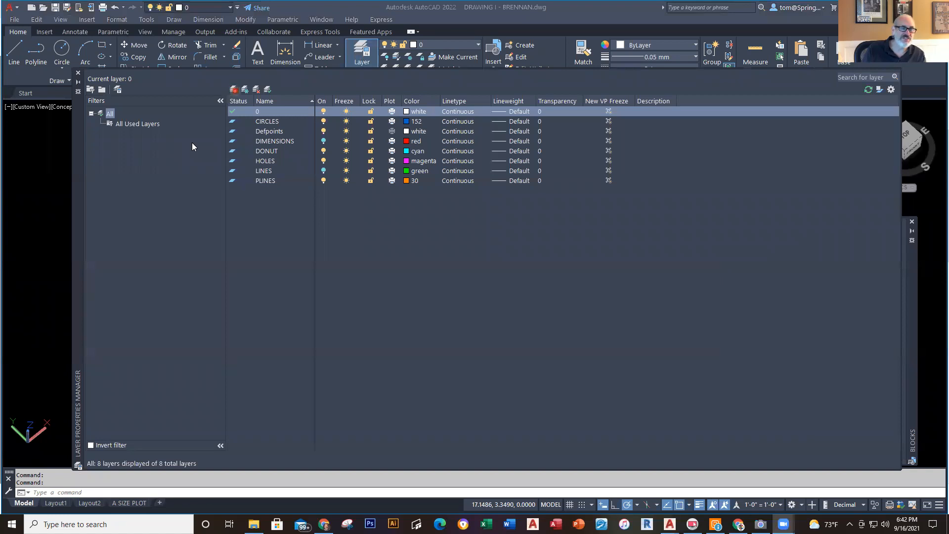
left_click(233, 88)
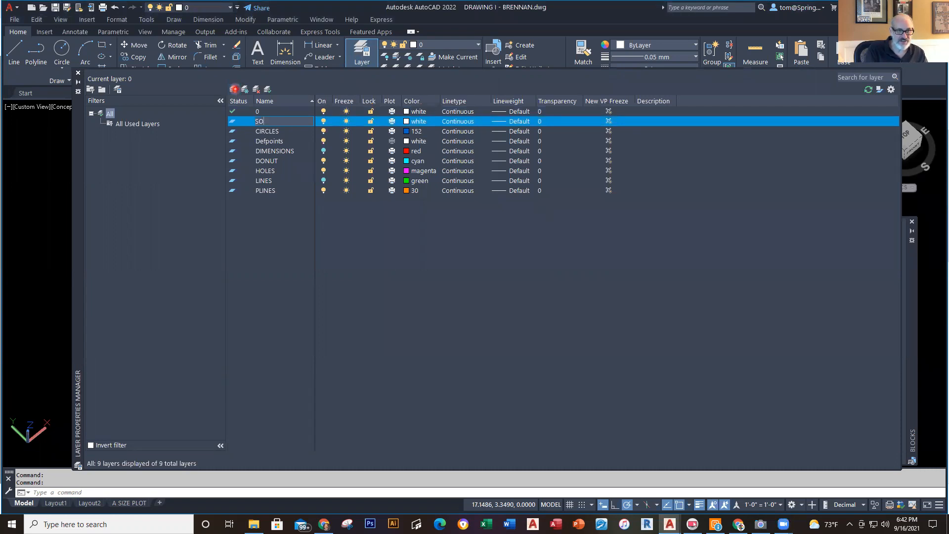
left_click(407, 302)
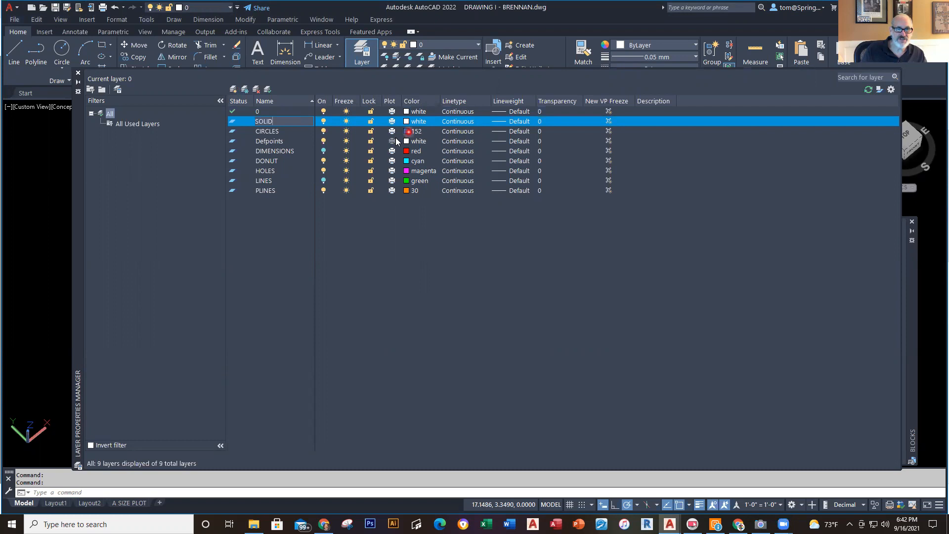
Set the SOLID layer's color to green and make it the current layer
left_click(408, 122)
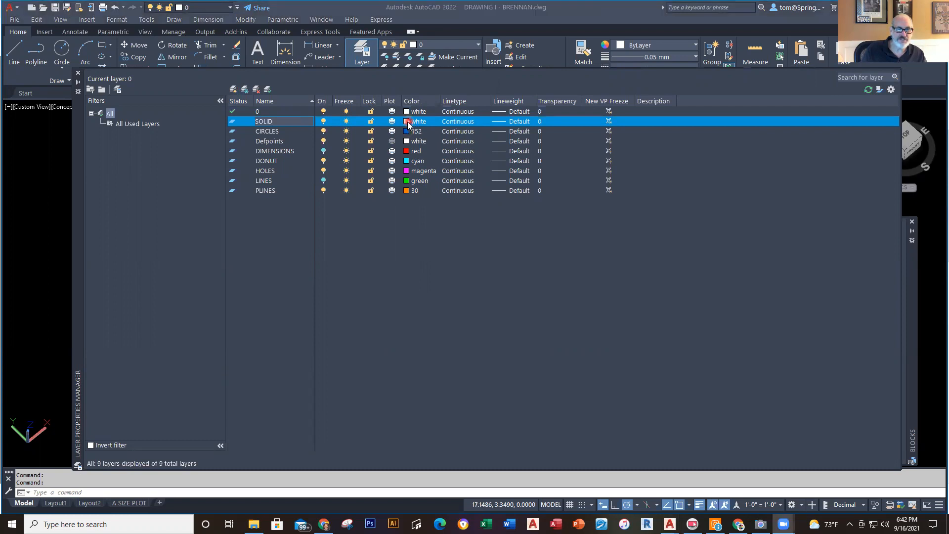
left_click(621, 373)
left_click(670, 430)
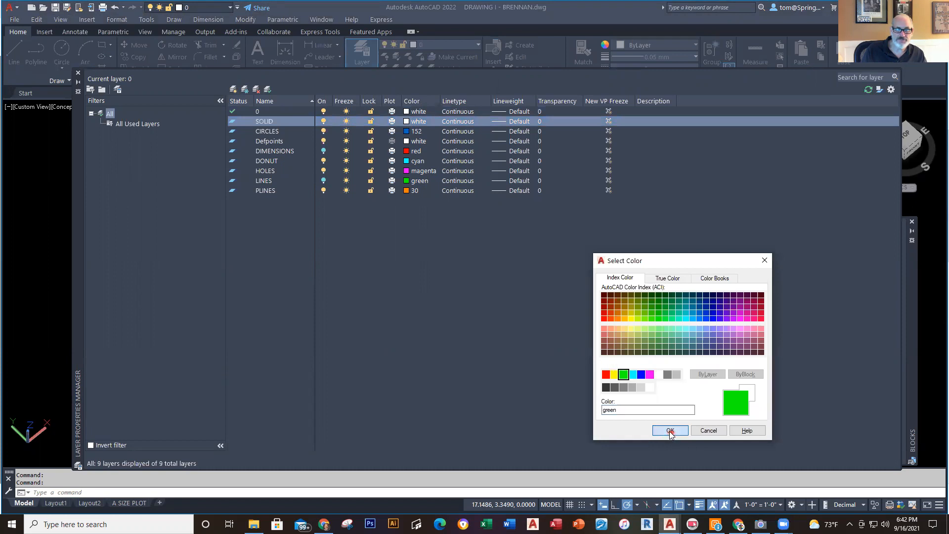
double_click(252, 123)
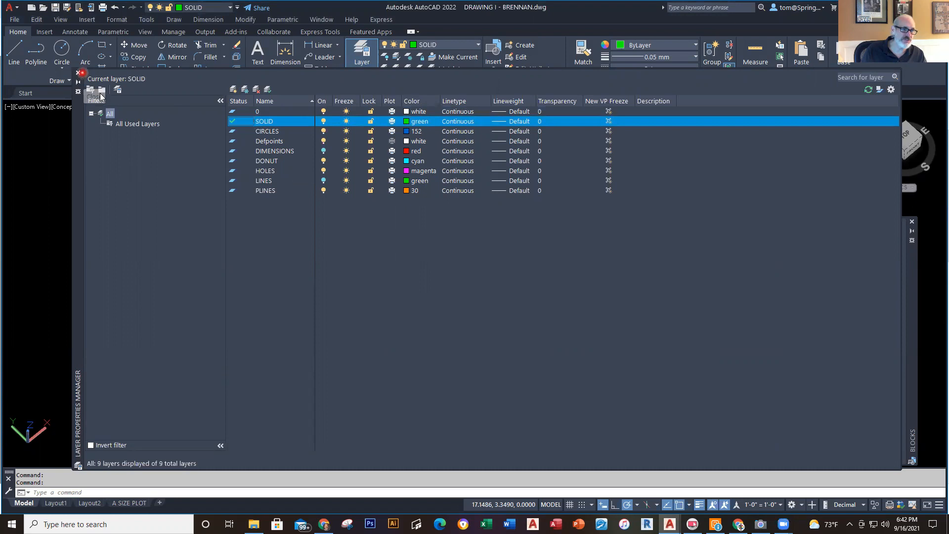
left_click(78, 73)
Erase the outermost extruded disc from the model
left_click(439, 150)
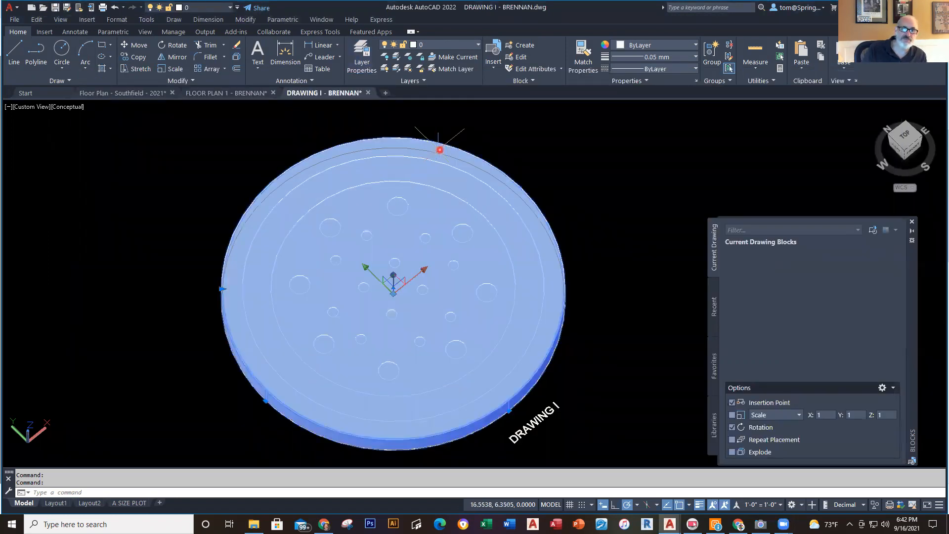
key("Escape")
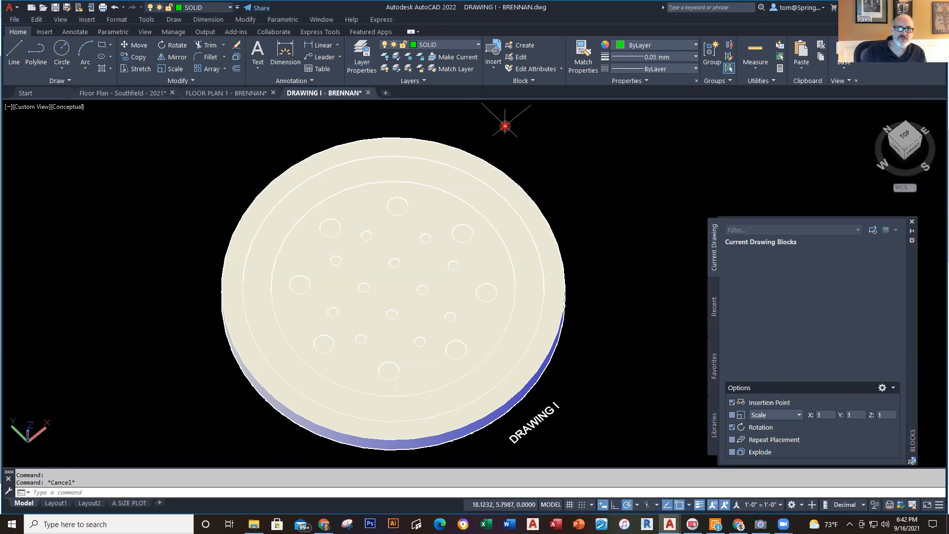
left_click(496, 171)
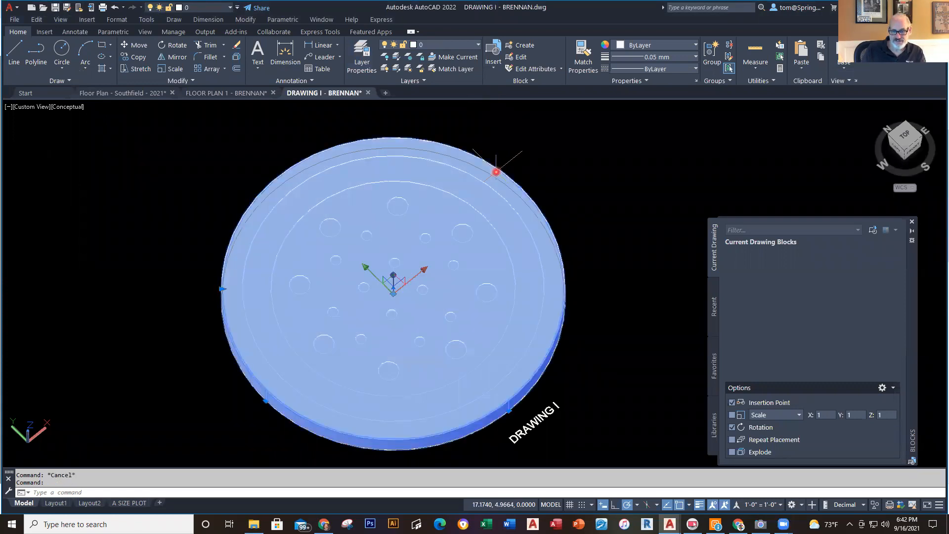
key("Delete")
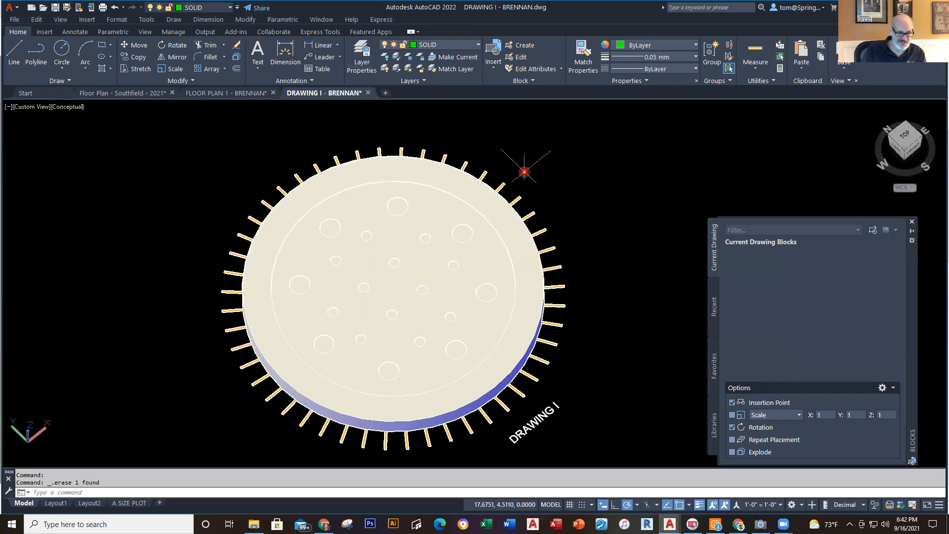
key("ctrl+a")
key("Escape")
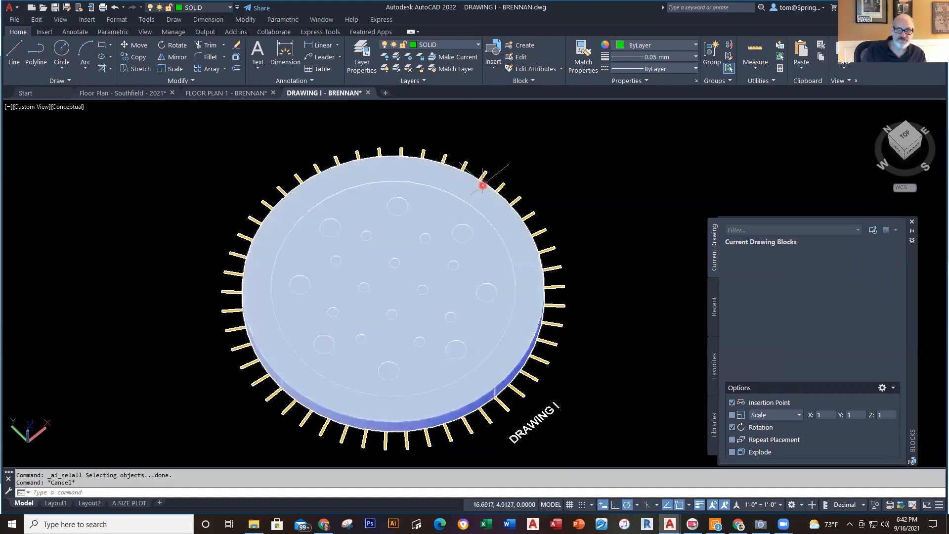
Undo the erasure of the outermost extruded disc
key("ctrl+z")
key("ctrl+z")
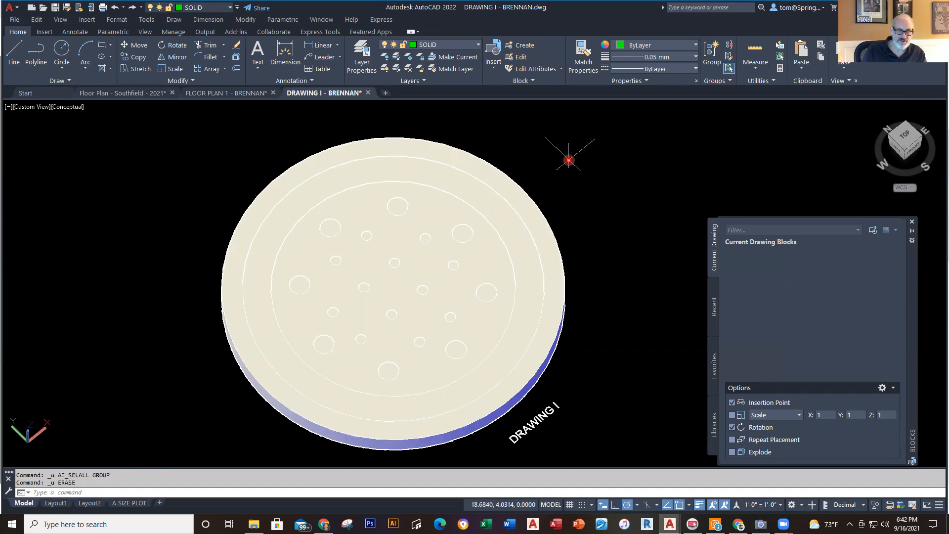
Erase all solids similar to the outermost disc using Select Similar, and undo the erasure
left_click(501, 167)
right_click(502, 172)
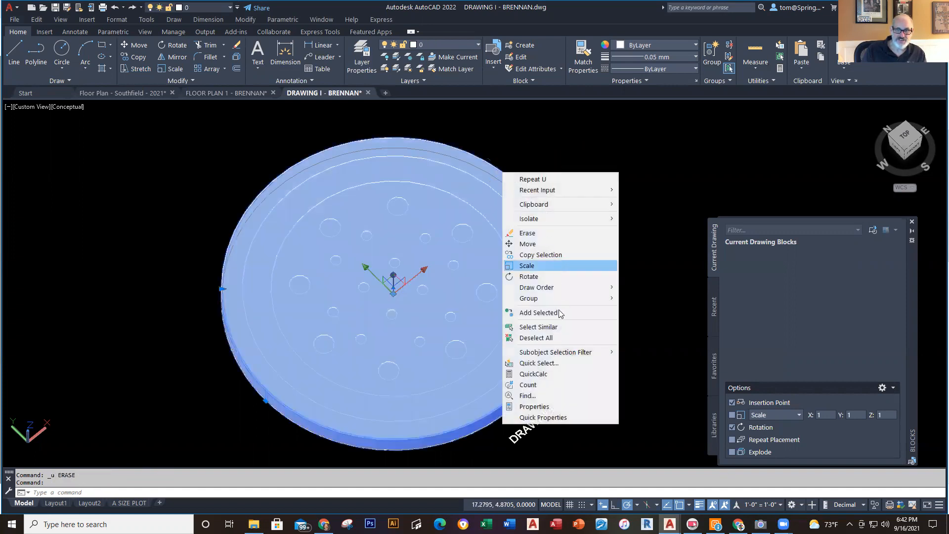
left_click(560, 326)
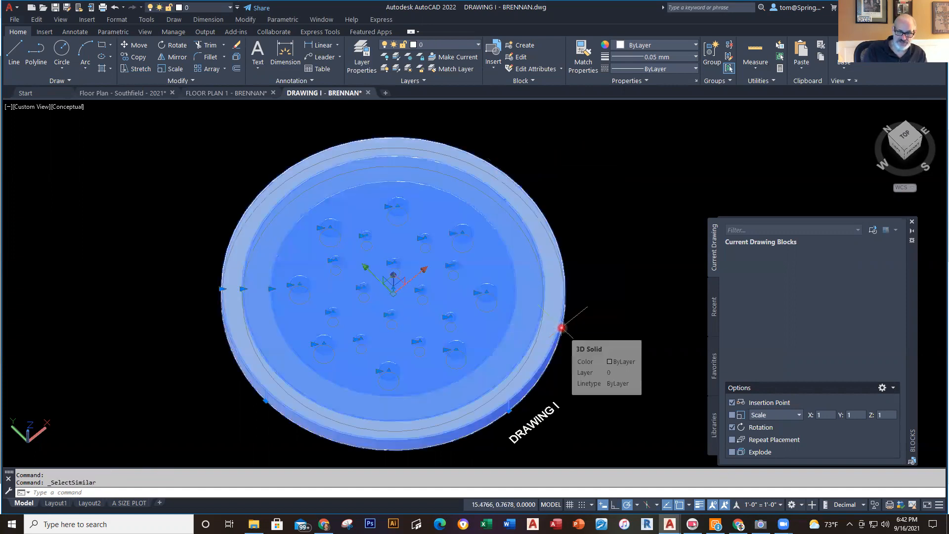
key("Delete")
key("ctrl+z")
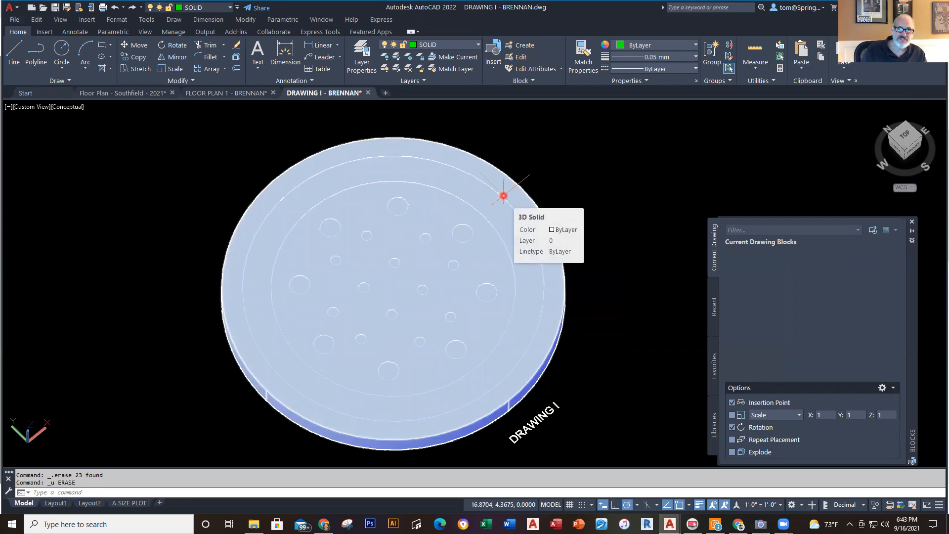
Move the outermost extruded disc from layer 0 to the SOLID layer
left_click(503, 195)
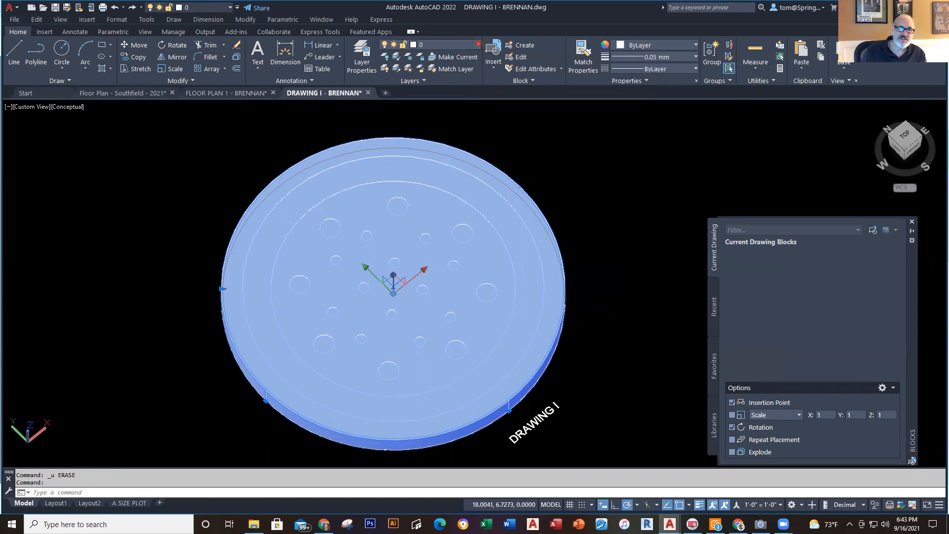
left_click(445, 44)
left_click(425, 143)
key("Escape")
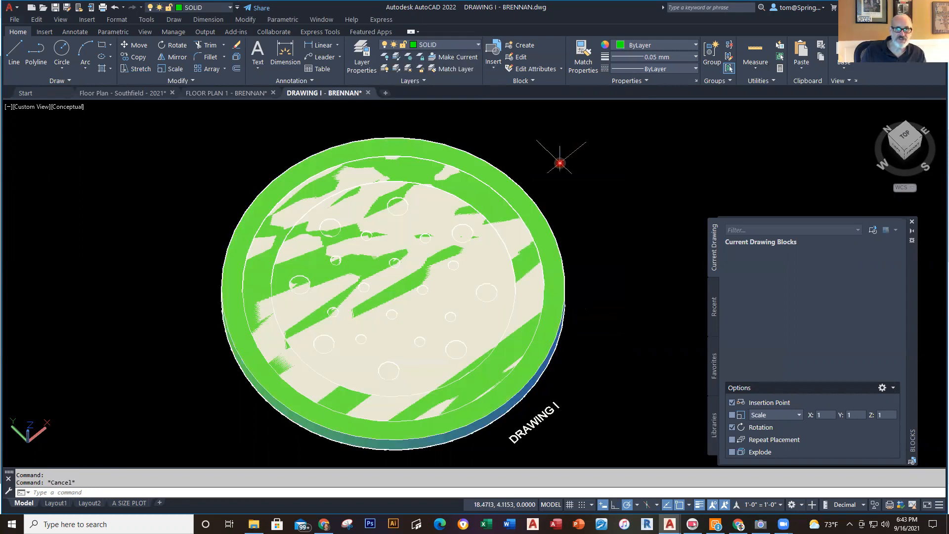
scroll(560, 163, "up", 4)
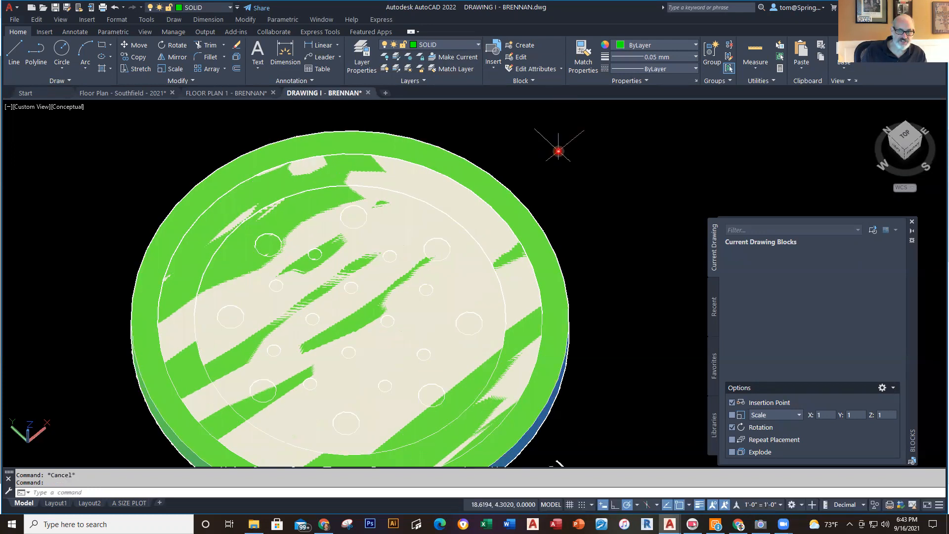
scroll(558, 151, "down", 6)
scroll(572, 174, "up", 3)
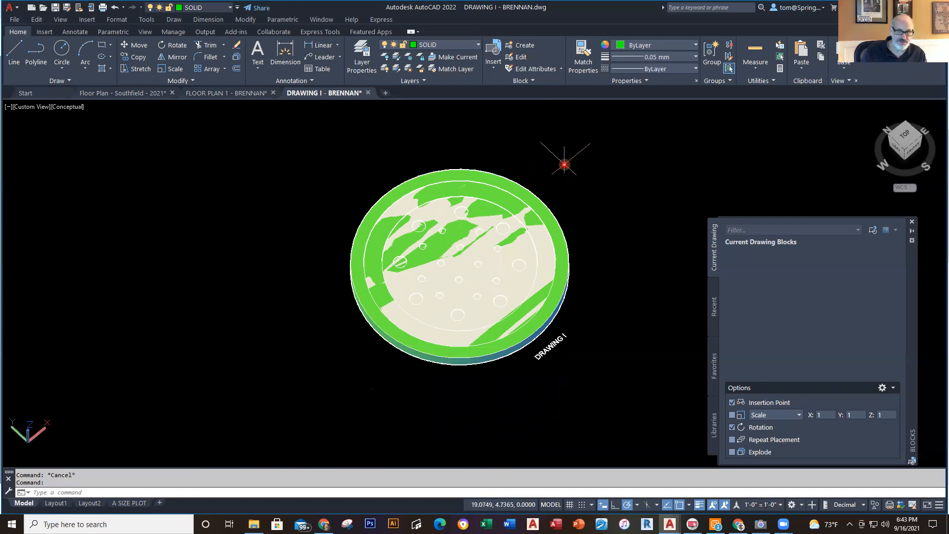
Undo the layer changes, the Conceptual visual style and the extrusion, back to the flat DRAWING I linework
key("ctrl+z")
key("ctrl+z")
key("ctrl+z")
key("ctrl+z")
key("ctrl+z")
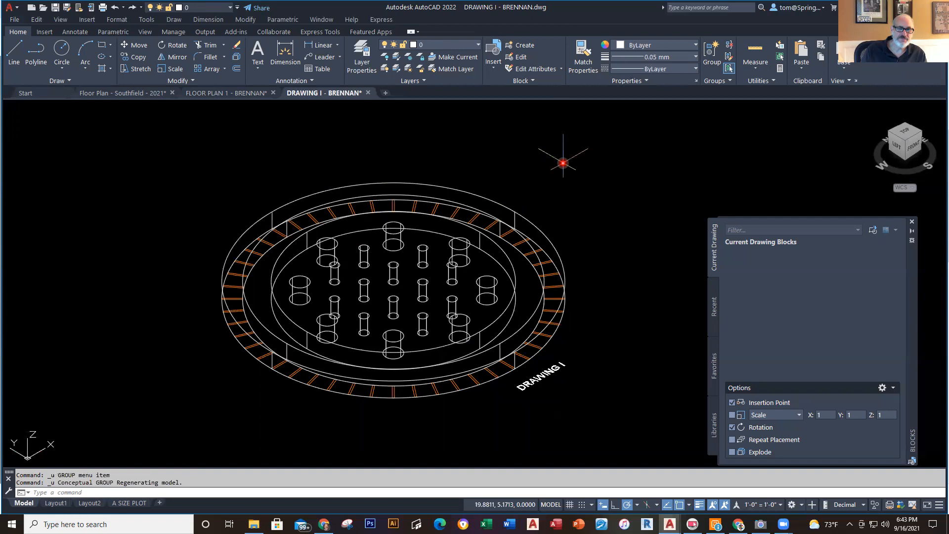
key("ctrl+z")
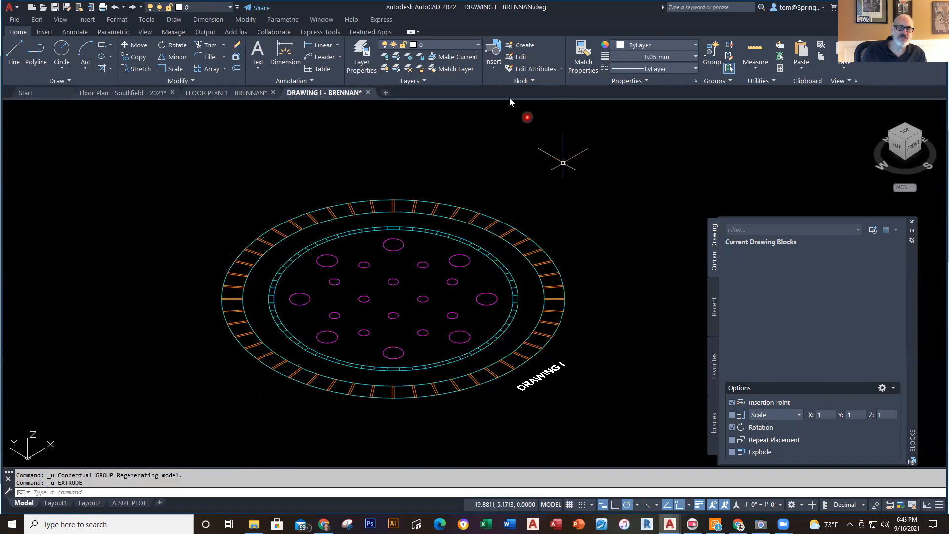
Create a layer named SOLID, set its color to green and make it the current layer
left_click(362, 52)
left_click(235, 89)
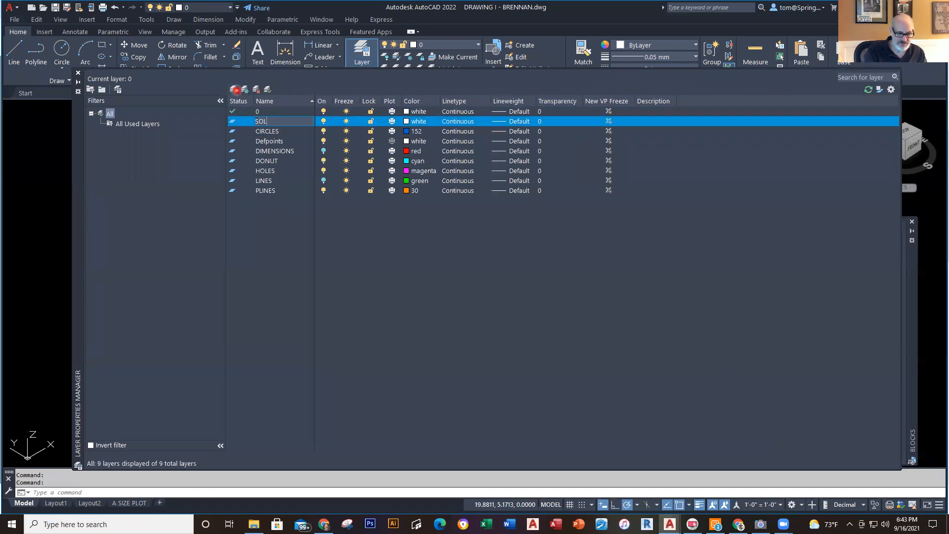
left_click(407, 122)
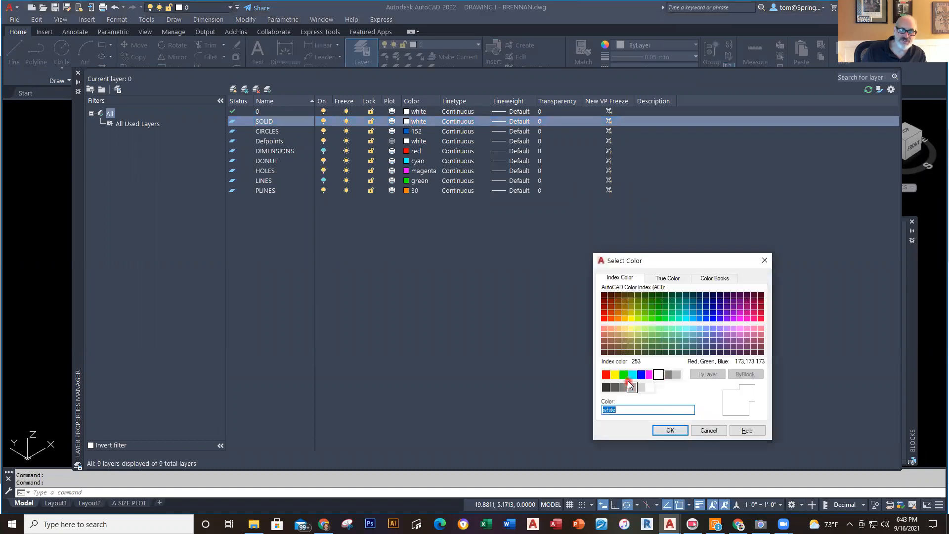
left_click(624, 374)
left_click(669, 430)
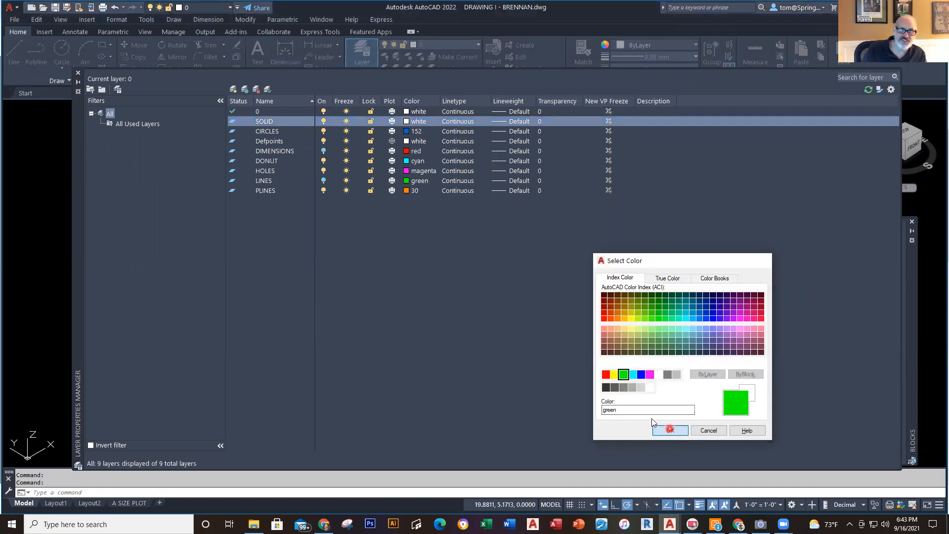
double_click(266, 123)
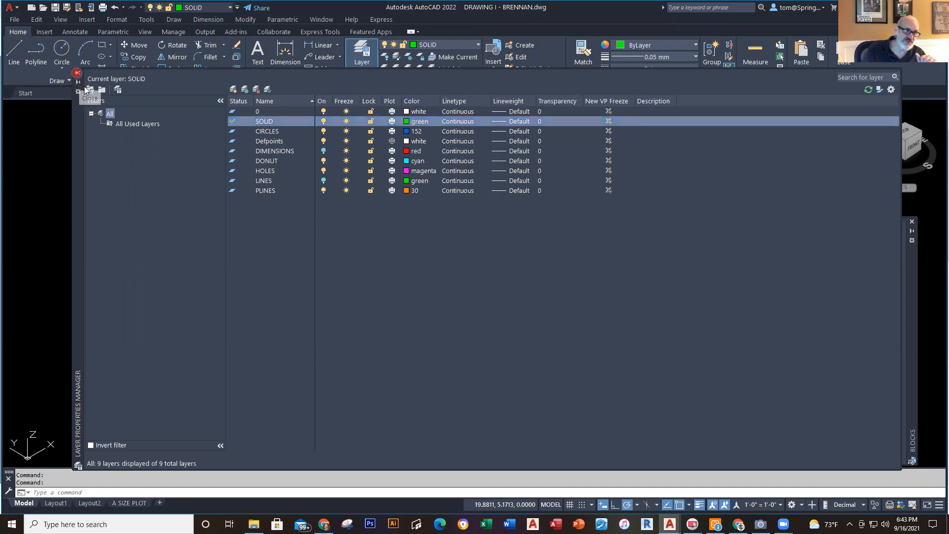
left_click(76, 73)
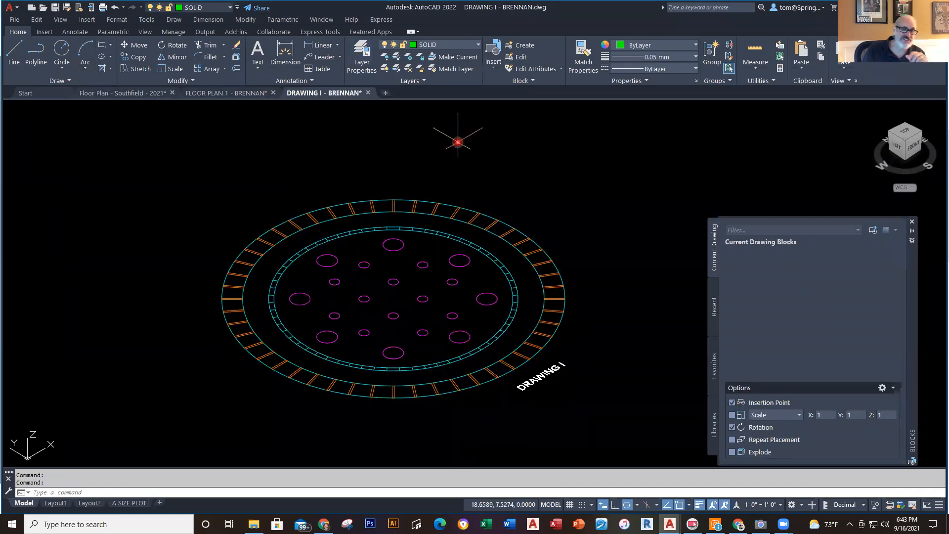
Extrude all the circles of DRAWING I to a height of 0.5 on the SOLID layer
type("EX")
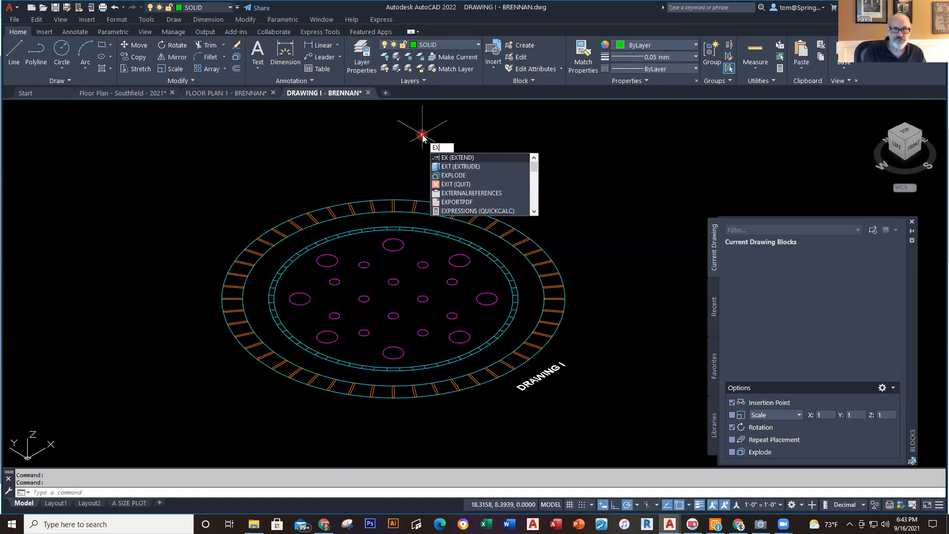
left_click(470, 166)
left_click(609, 163)
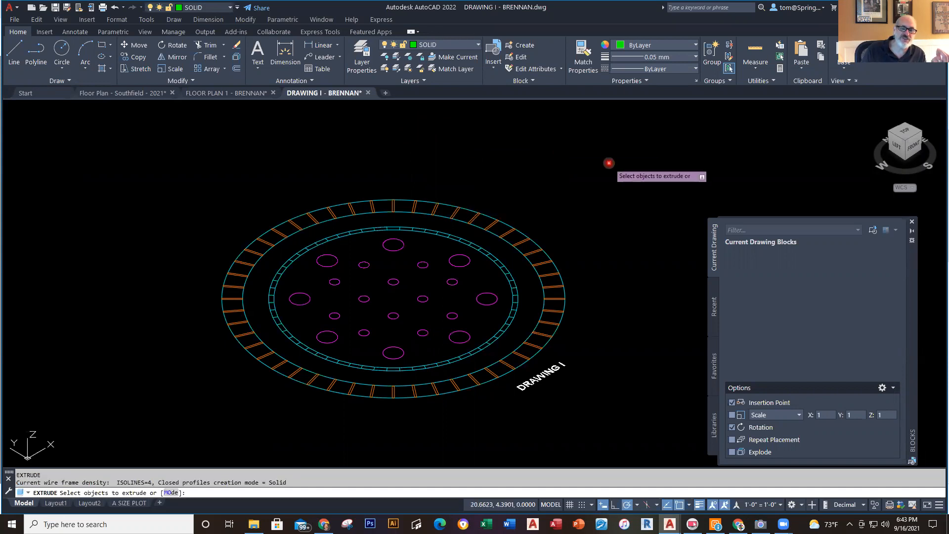
left_click(98, 429)
right_click(539, 217)
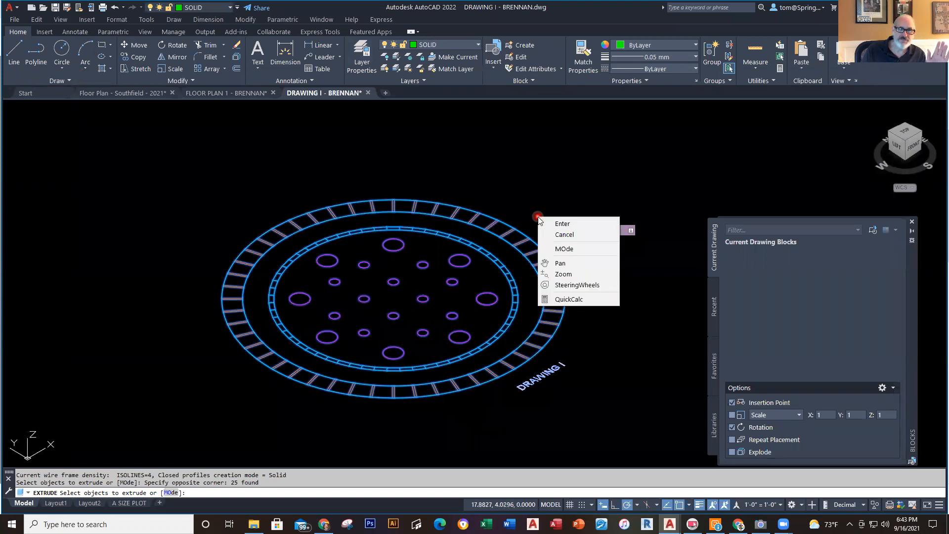
left_click(563, 224)
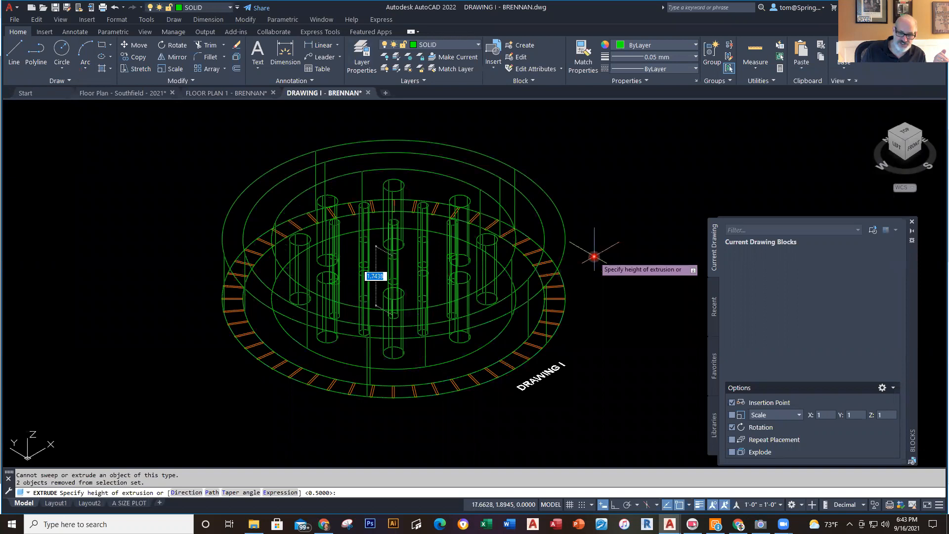
type(".5")
key("Return")
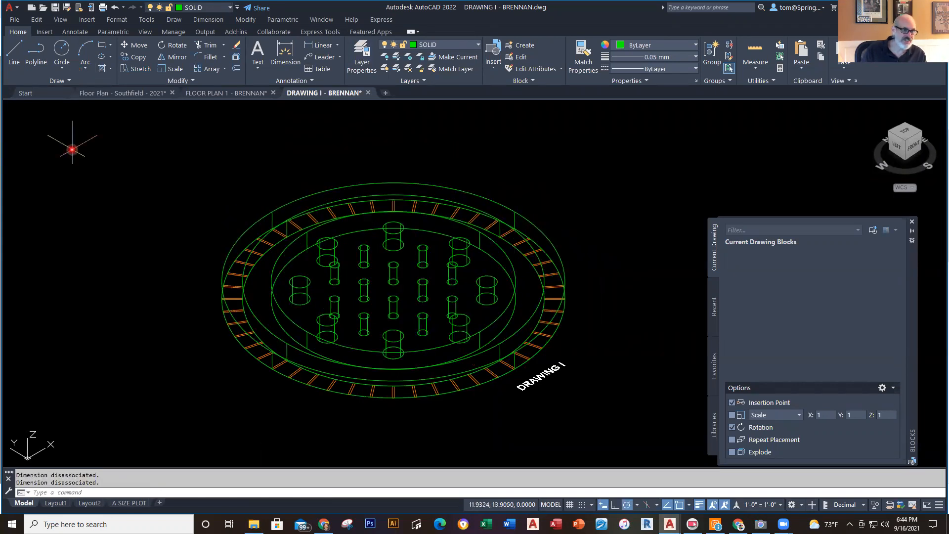
Apply the Realistic visual style and orbit the model to show more of its top face
left_click(61, 23)
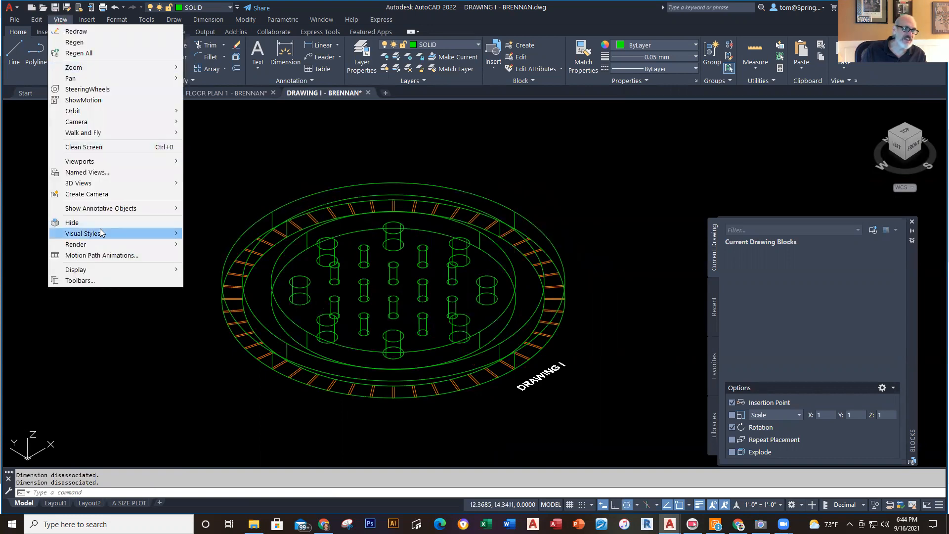
mouse_move(101, 232)
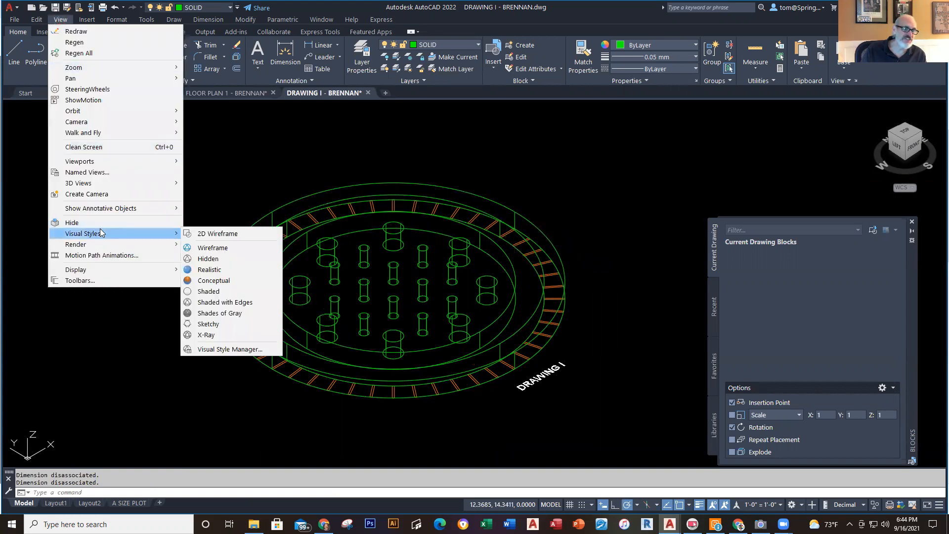
left_click(219, 271)
middle_click_drag(614, 235, 601, 278, "shift")
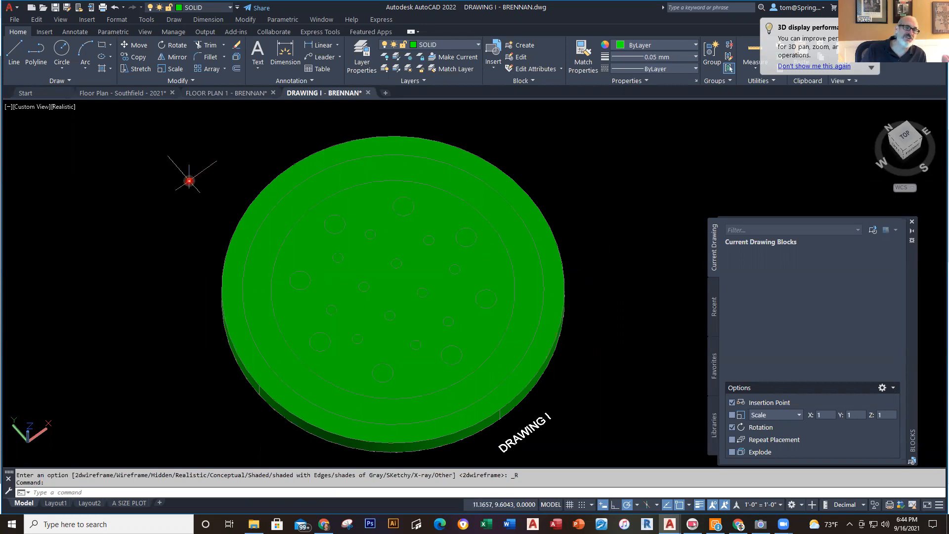
Start a Subtract operation with the outermost disc as the solid to cut from
left_click(245, 19)
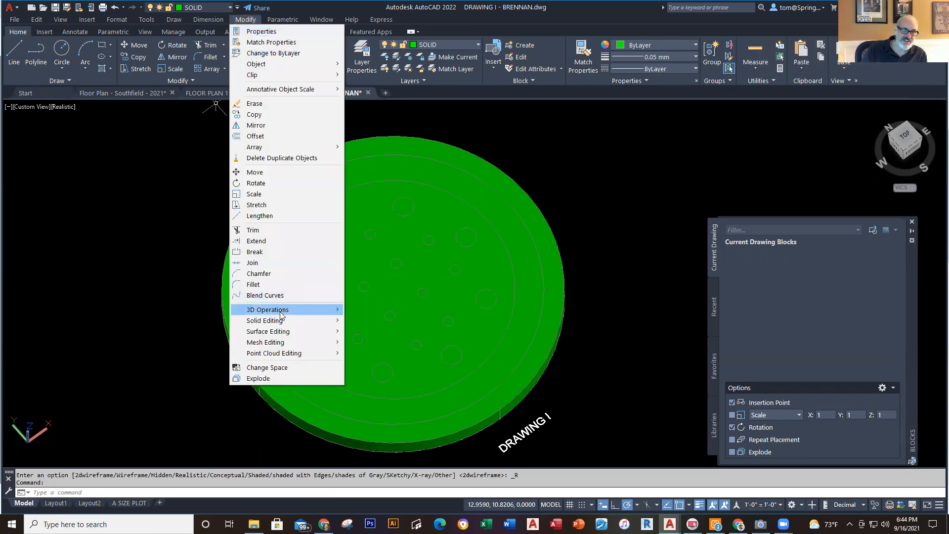
mouse_move(280, 314)
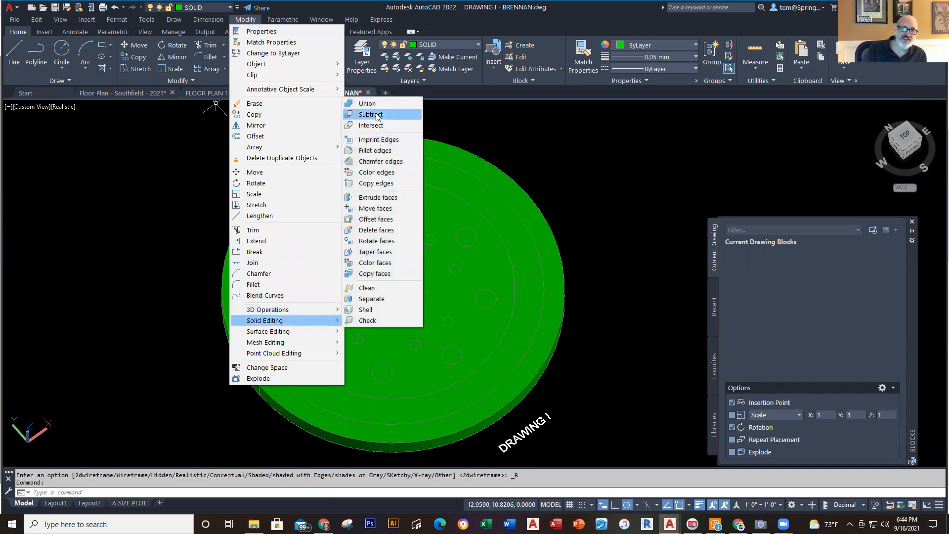
left_click(376, 115)
left_click(519, 191)
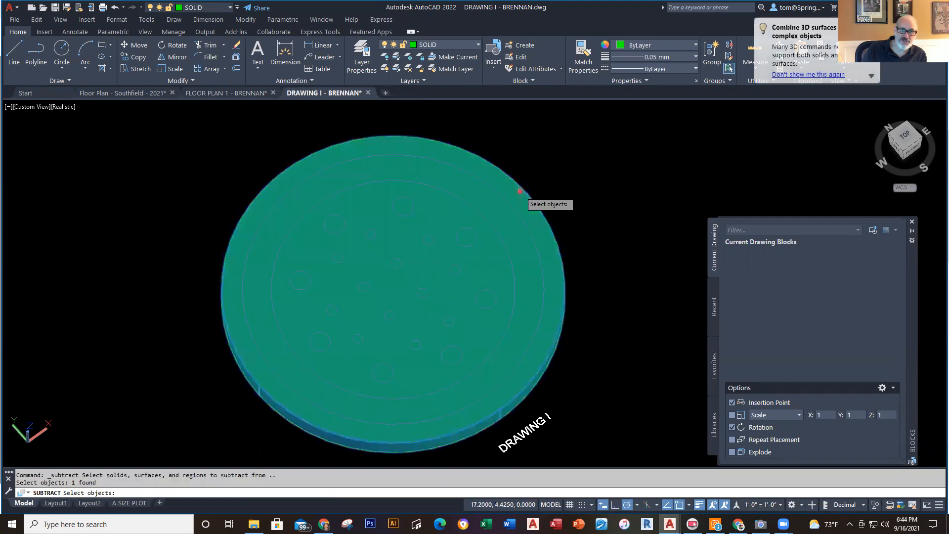
key("Return")
Try to subtract all the large and small hole cylinders from the outermost disc
left_click(463, 228)
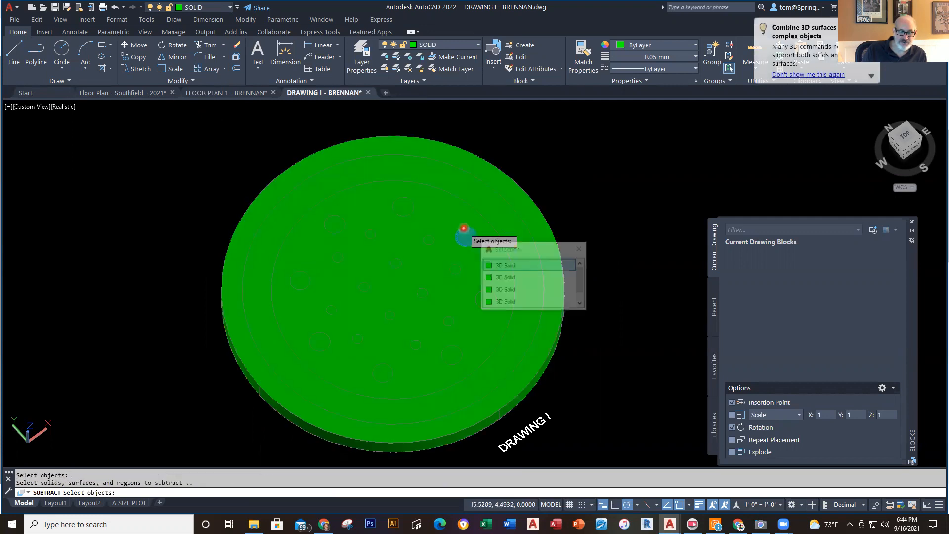
left_click(411, 204)
left_click(332, 218)
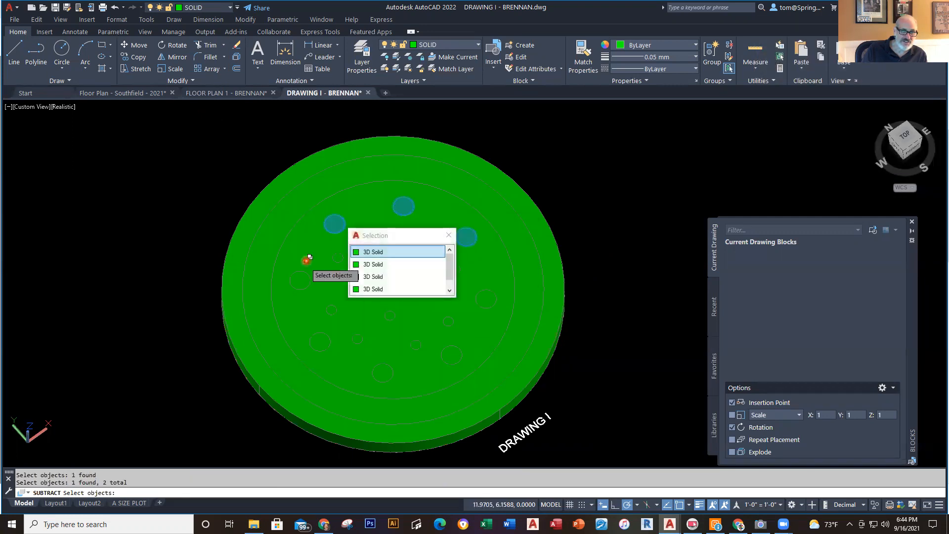
left_click(302, 271)
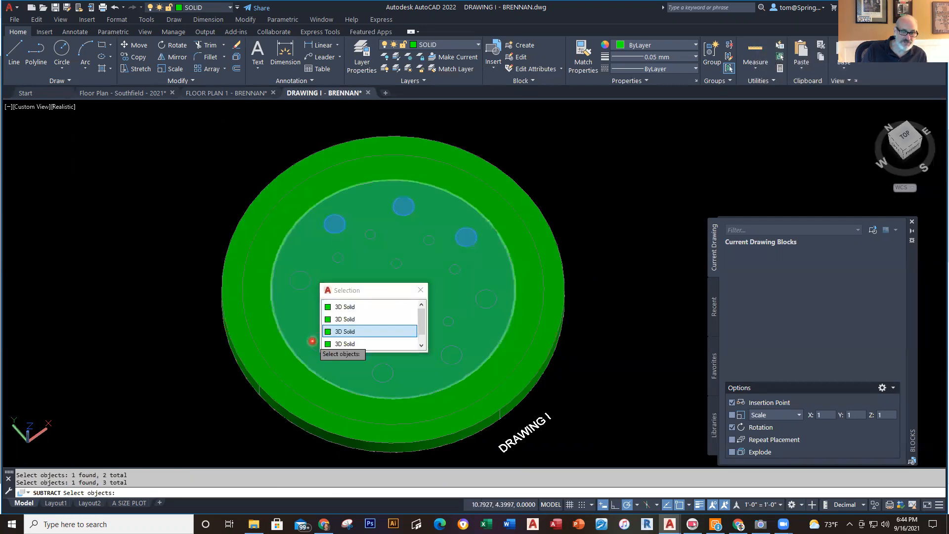
left_click(313, 341)
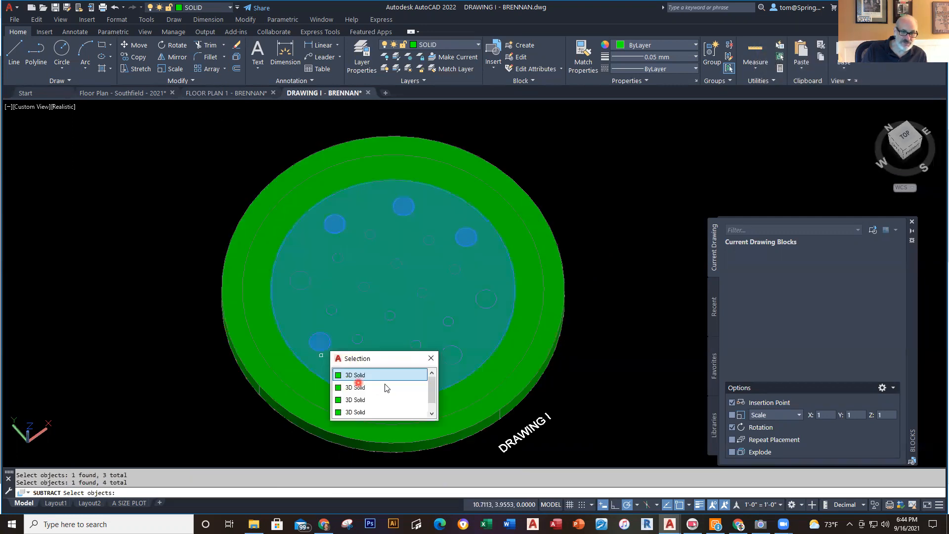
left_click(487, 307)
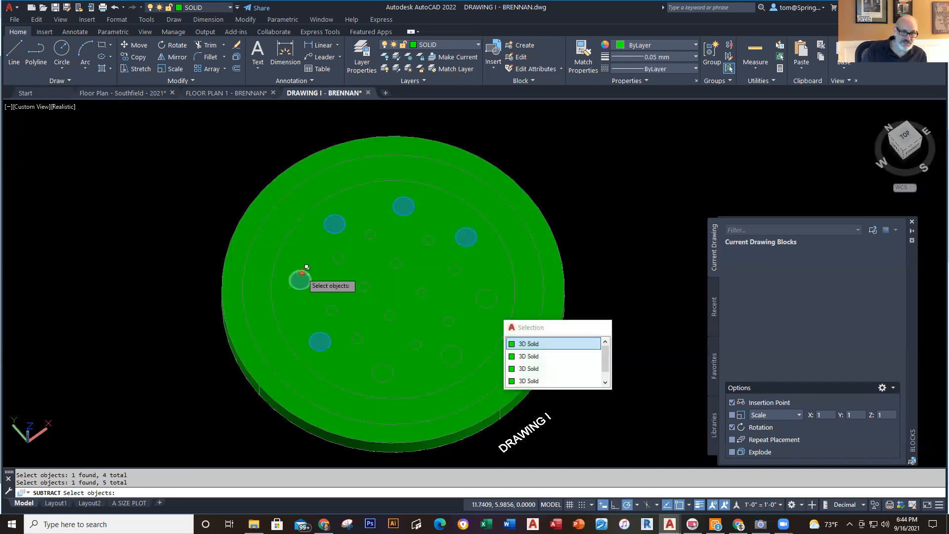
left_click(306, 267)
left_click(337, 257)
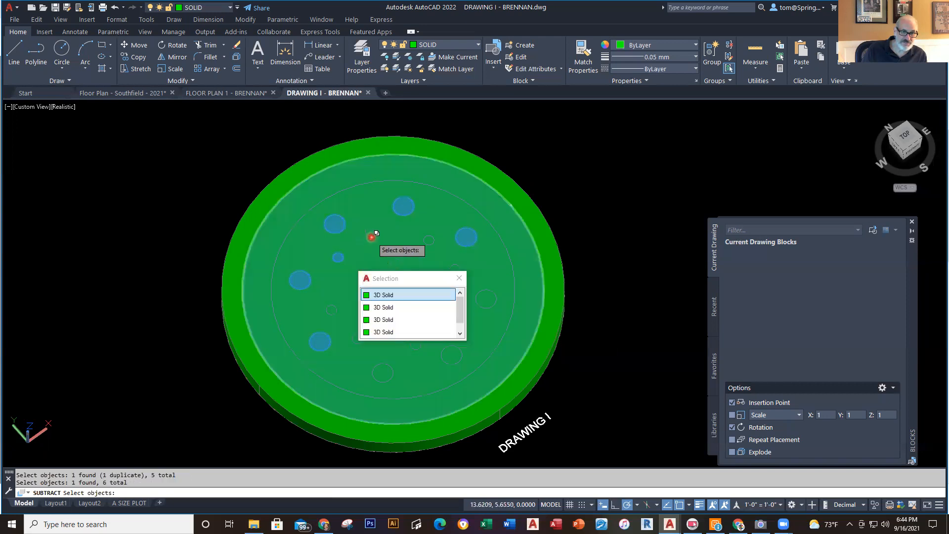
left_click(372, 236)
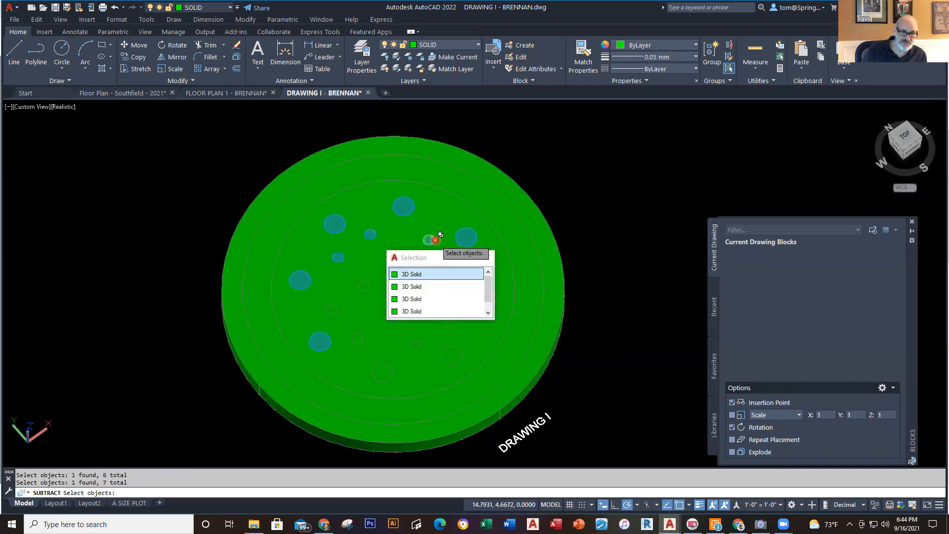
left_click(434, 239)
left_click(367, 286)
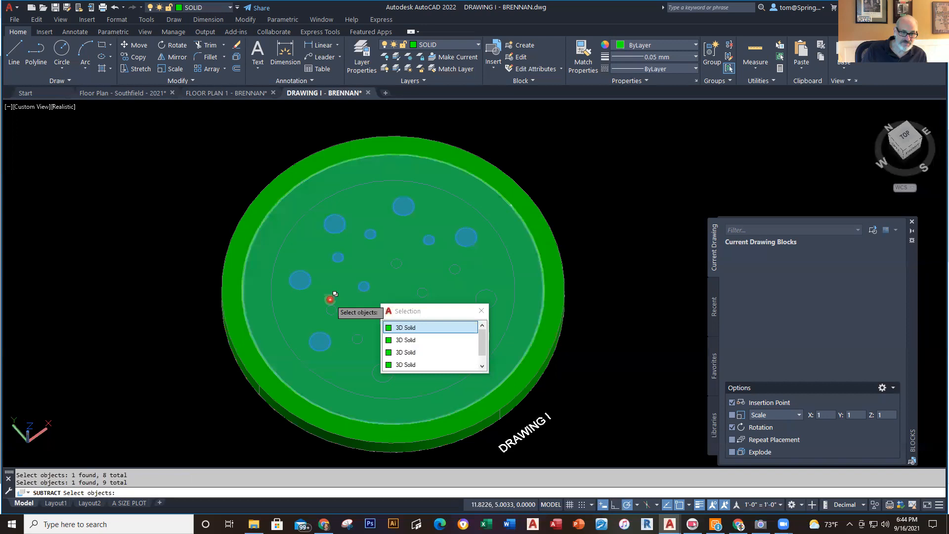
left_click(328, 310)
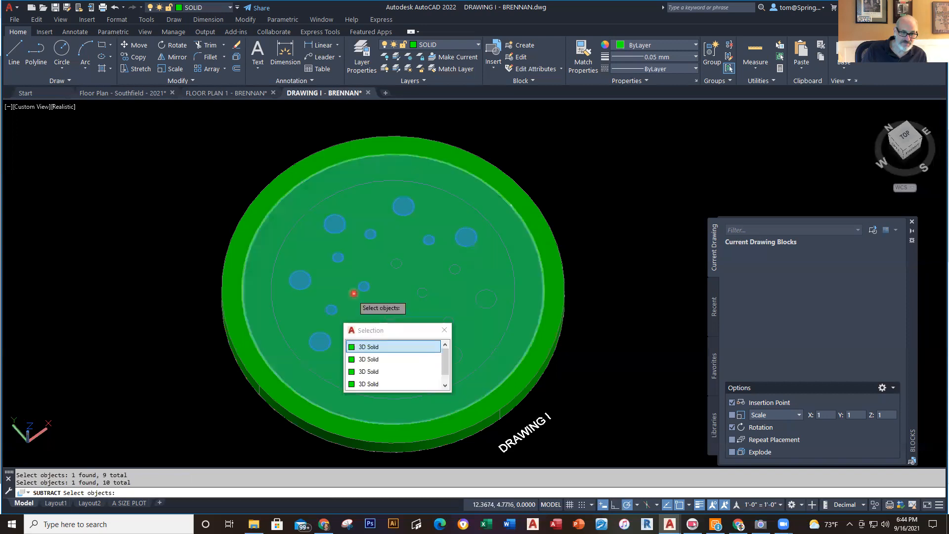
left_click(402, 267)
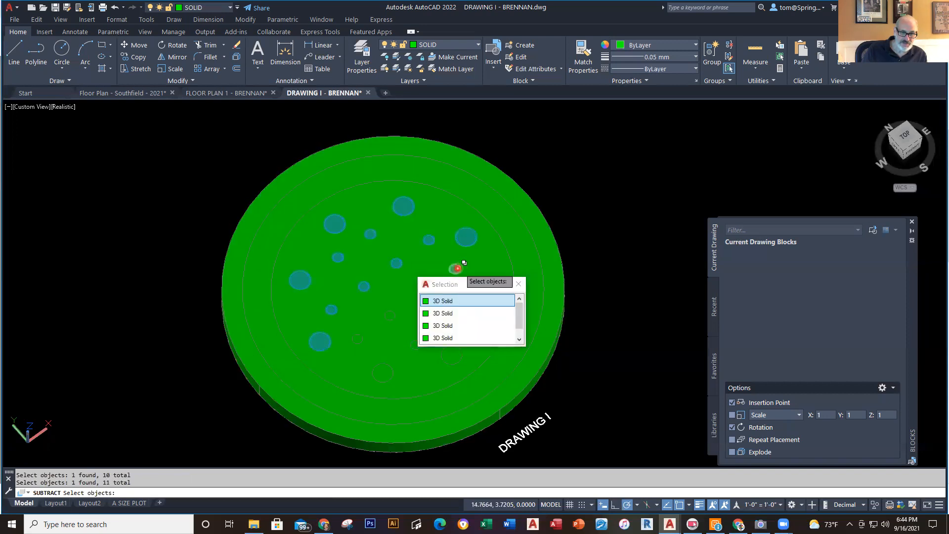
left_click(455, 263)
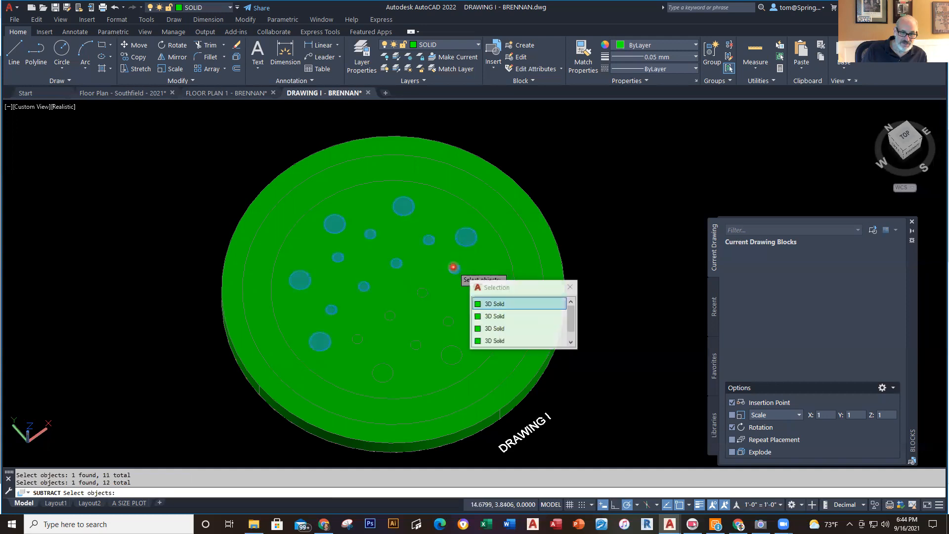
left_click(494, 341)
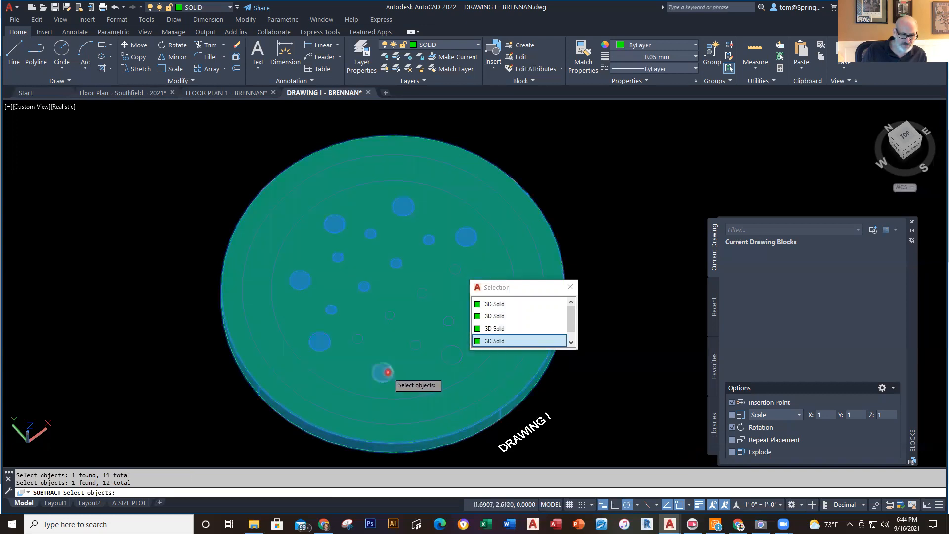
left_click(393, 374)
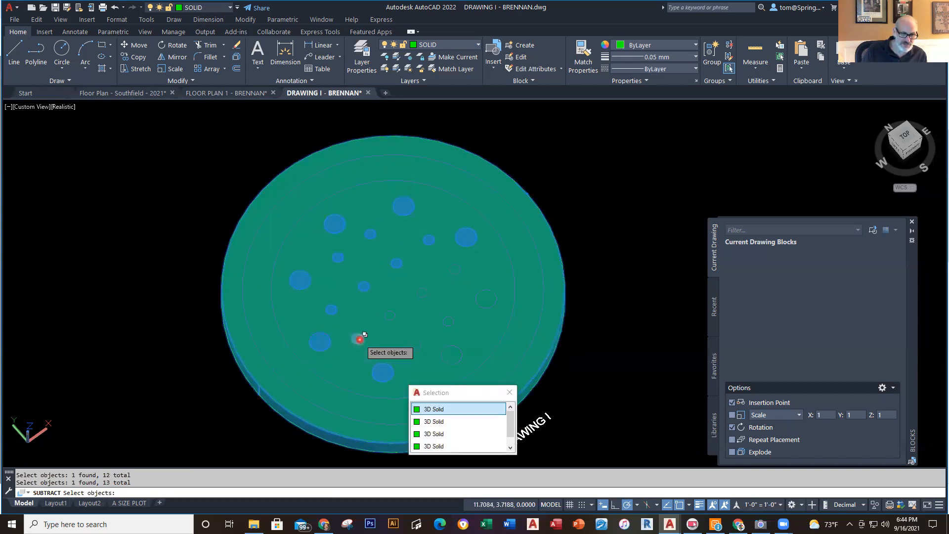
left_click(361, 338)
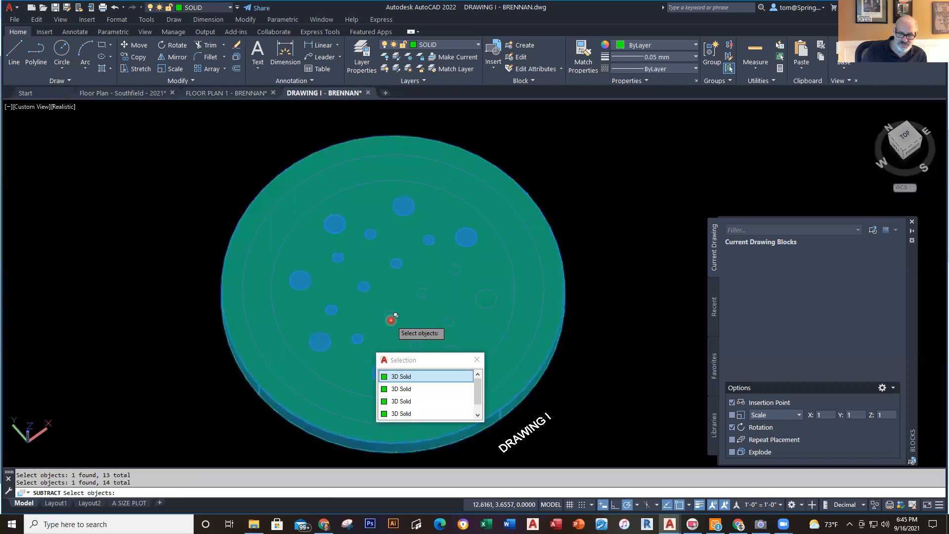
left_click(404, 341)
left_click(420, 295)
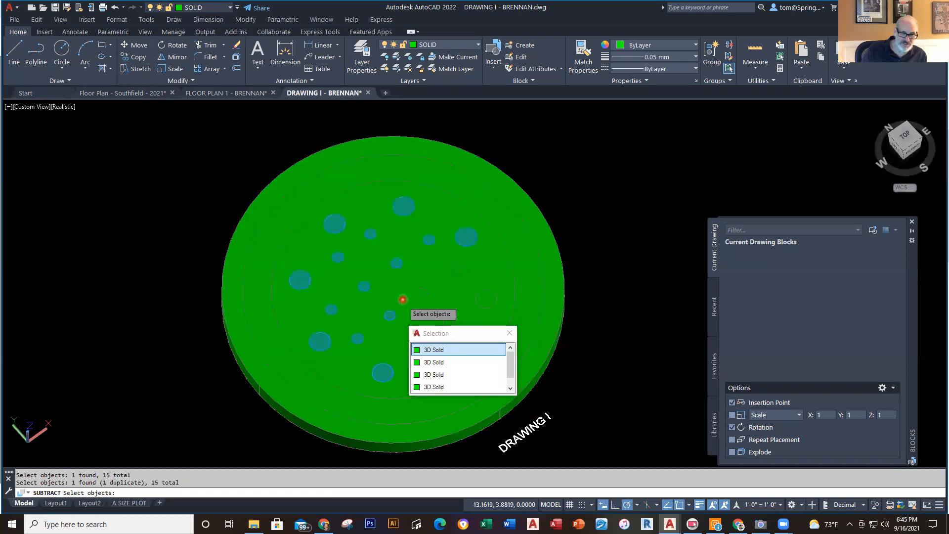
left_click(422, 295)
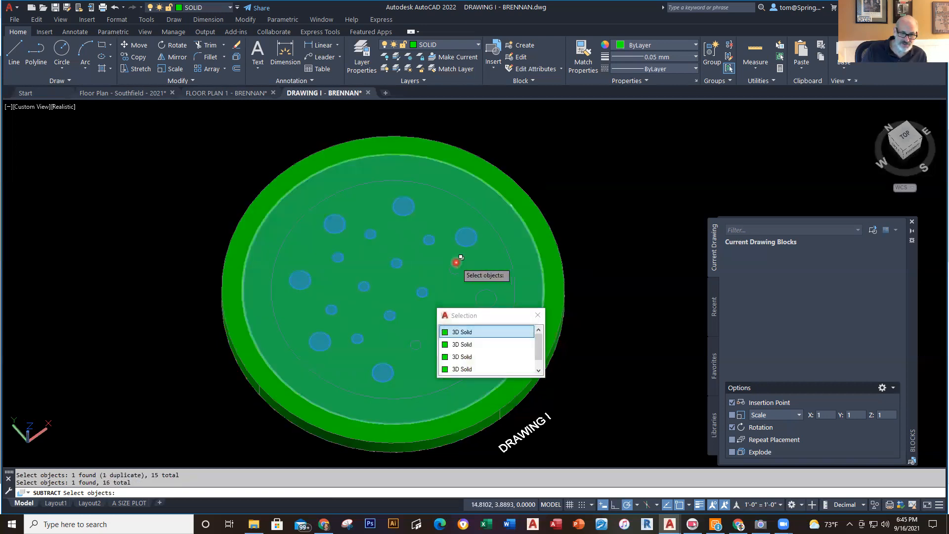
left_click(456, 265)
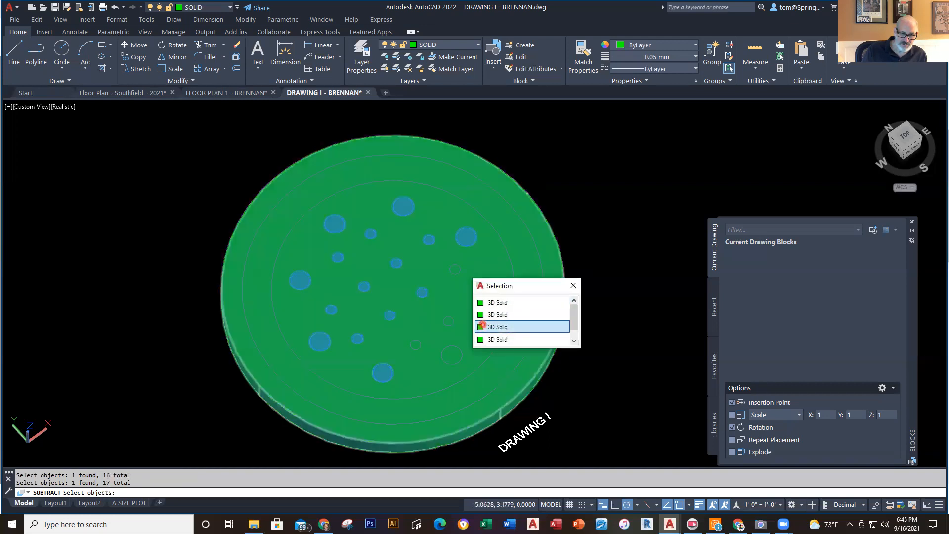
left_click(443, 351)
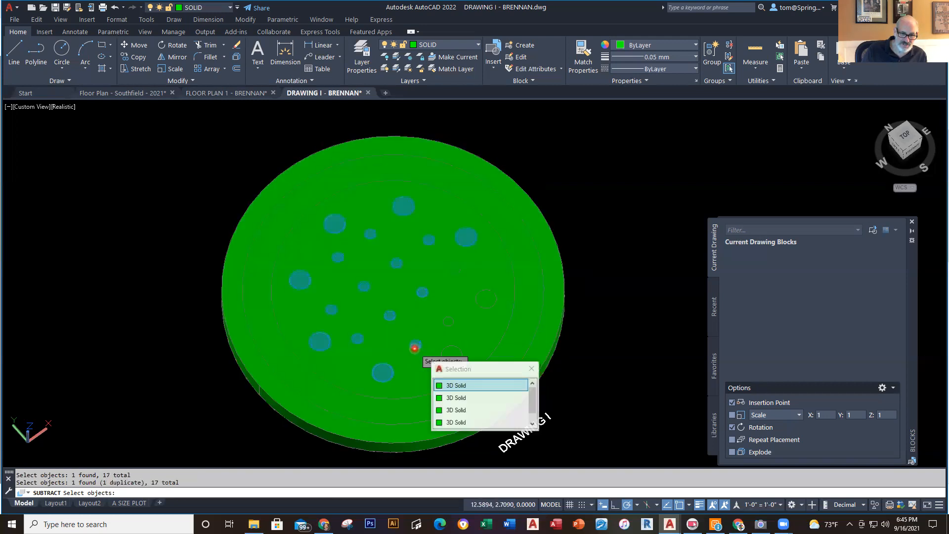
left_click(449, 345)
left_click(450, 321)
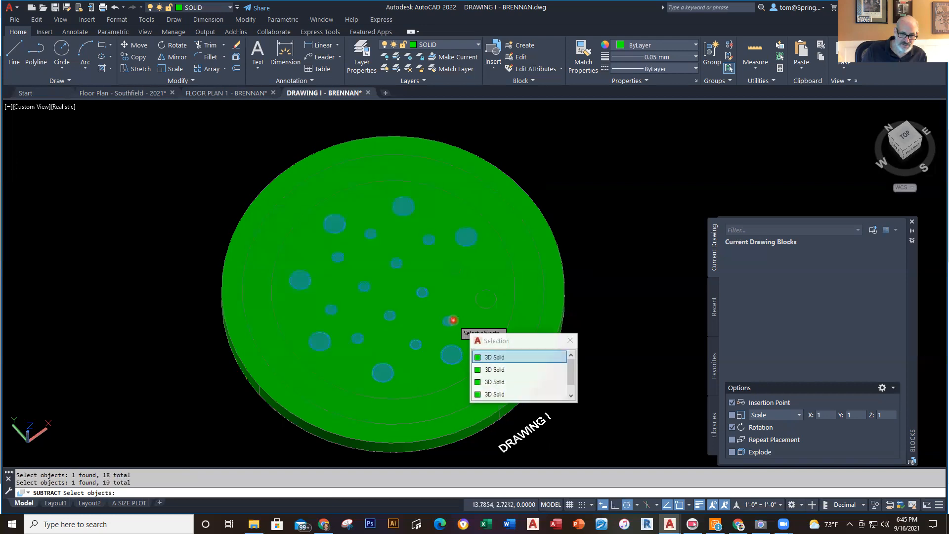
left_click(485, 302)
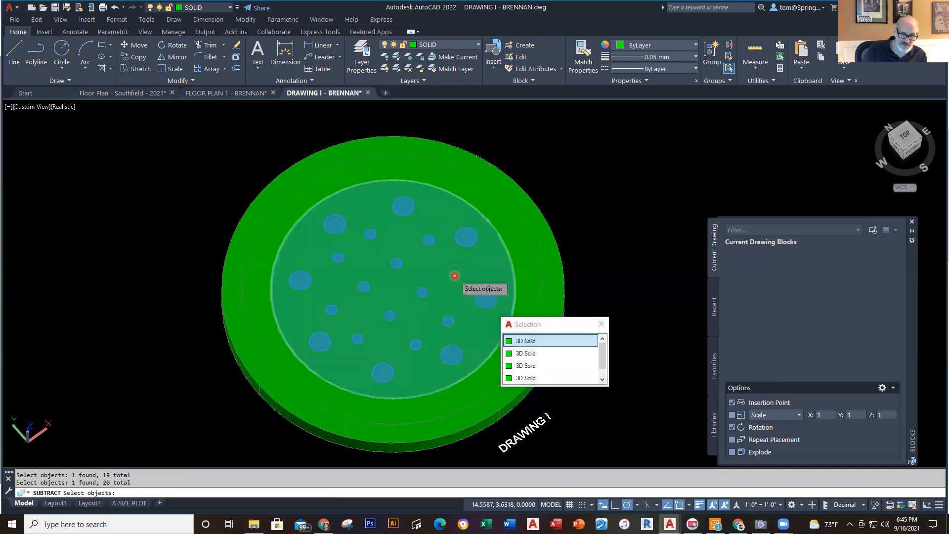
left_click(454, 270)
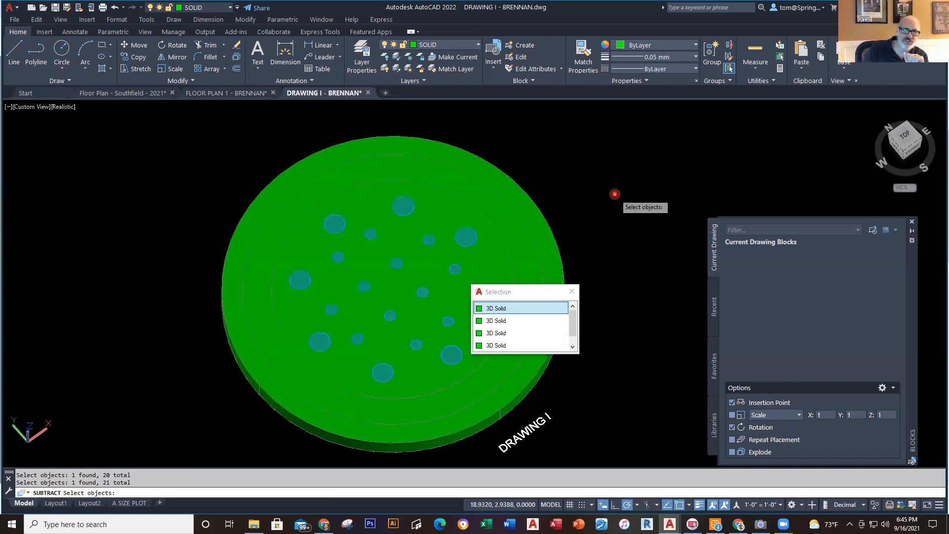
key("Return")
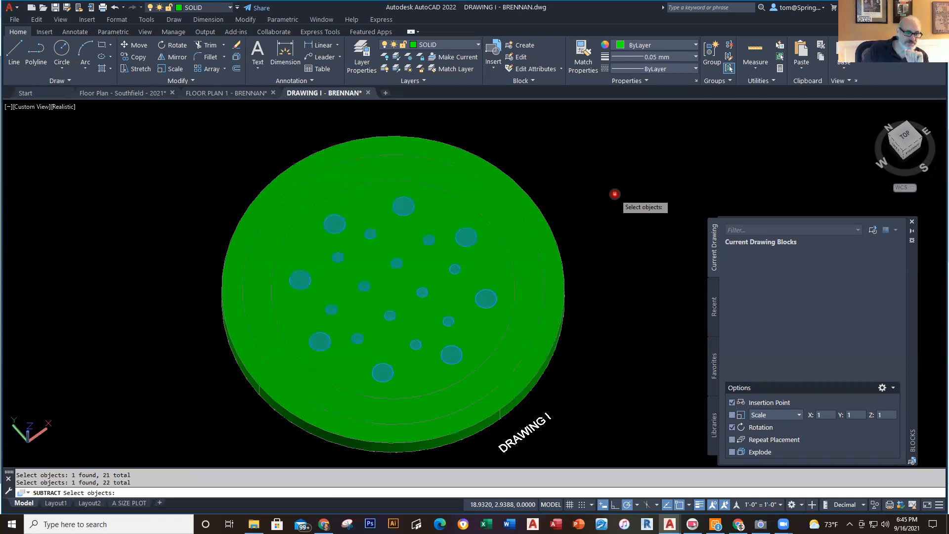
right_click(615, 194)
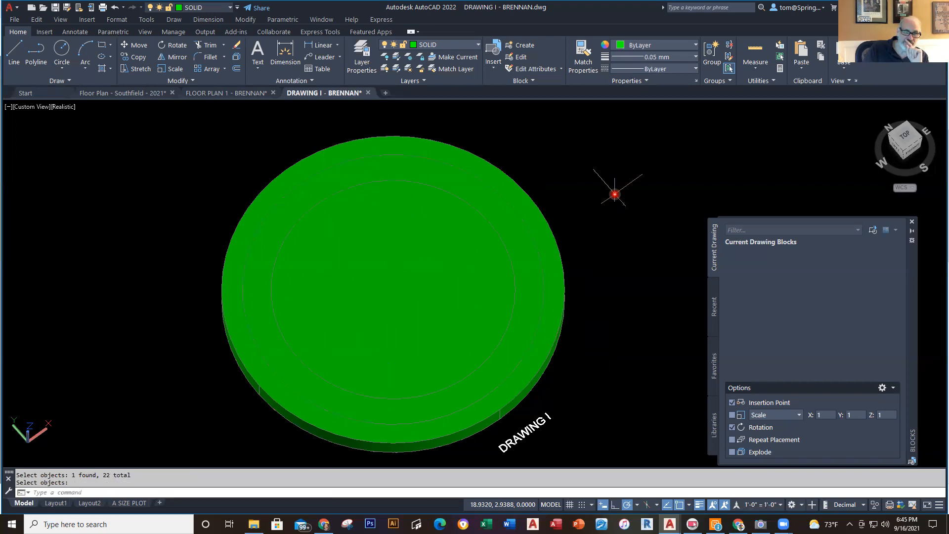
Undo the subtraction of the holes and delete the middle of the three concentric disc solids
key("Escape")
key("Escape")
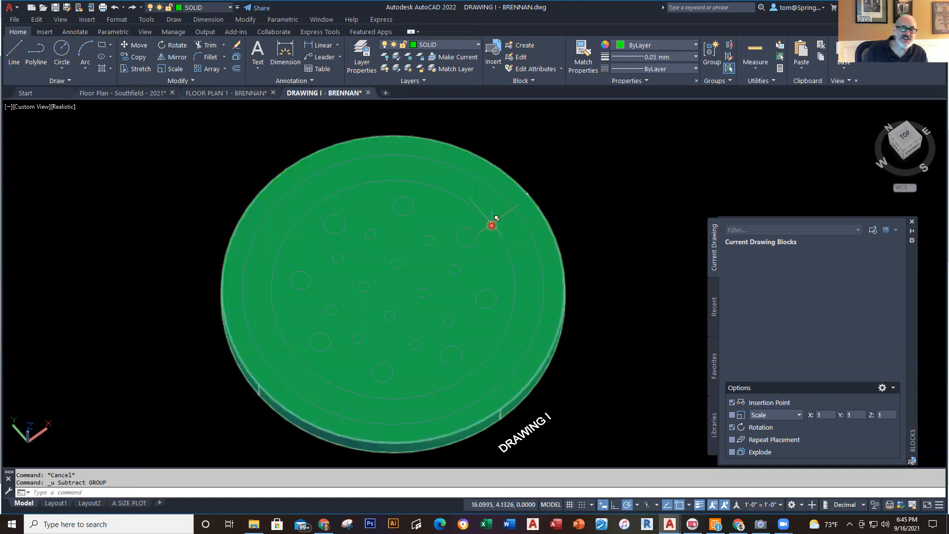
left_click(487, 224)
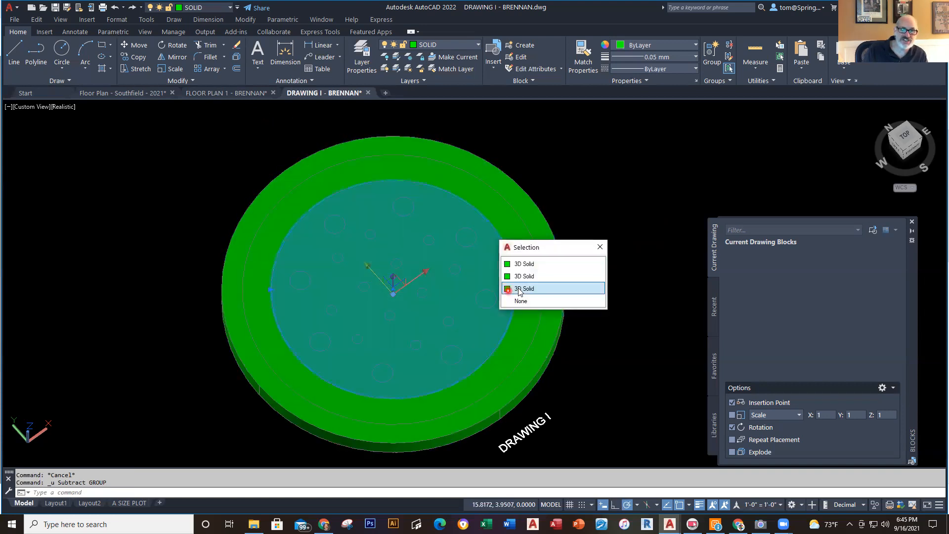
left_click(529, 275)
key("Delete")
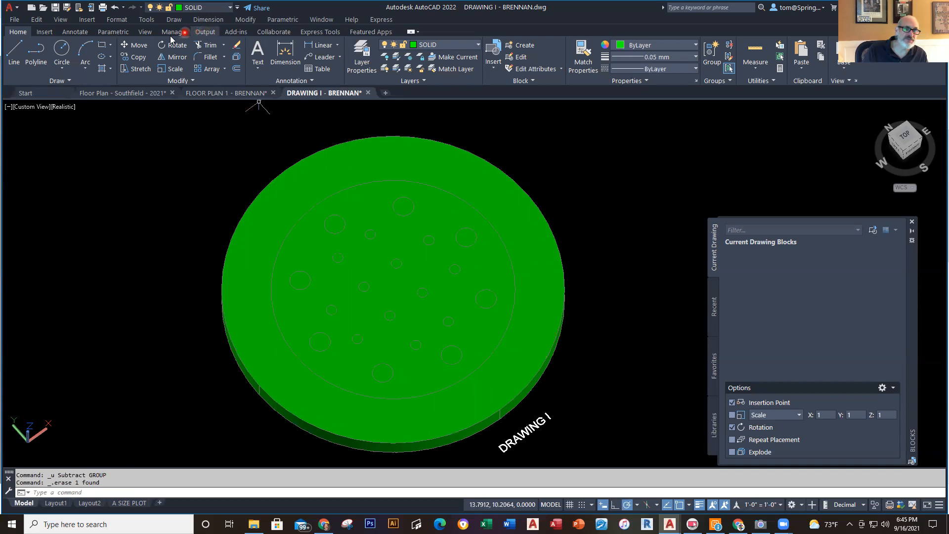
Subtract the large hole cylinder at the disc's upper right from the outermost disc
left_click(244, 21)
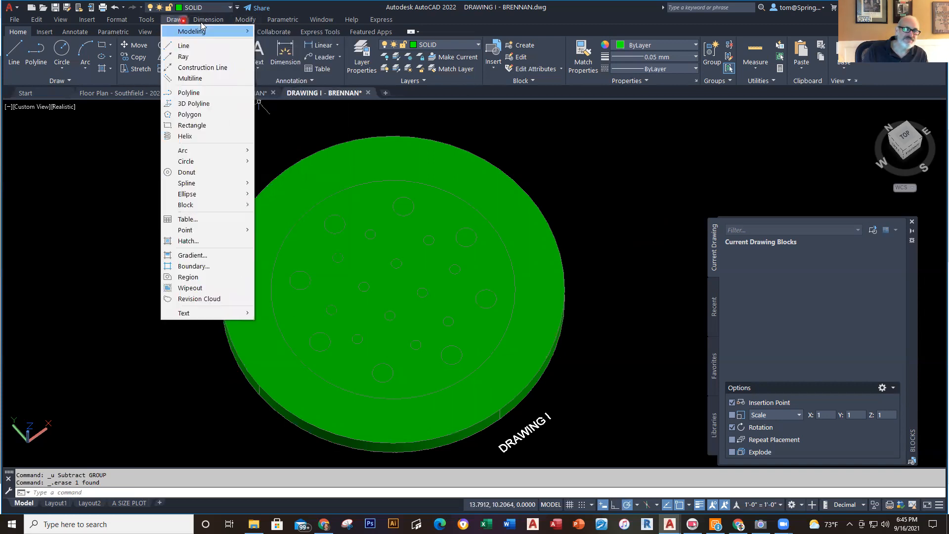
mouse_move(246, 20)
mouse_move(283, 322)
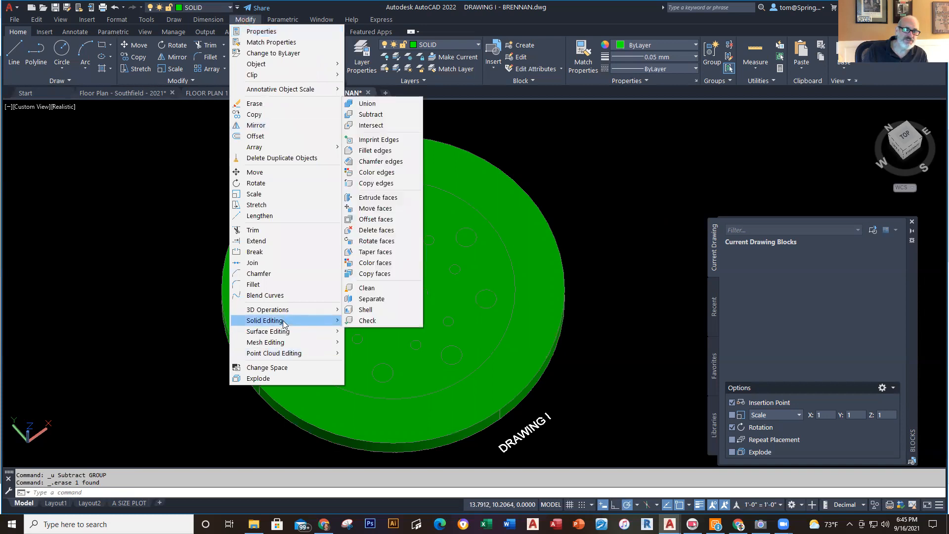
left_click(379, 114)
left_click(498, 168)
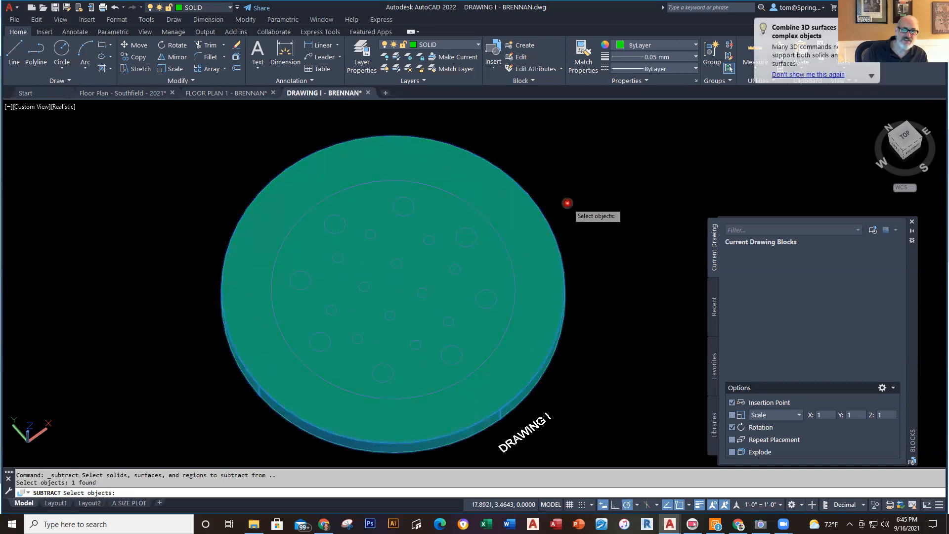
key("Return")
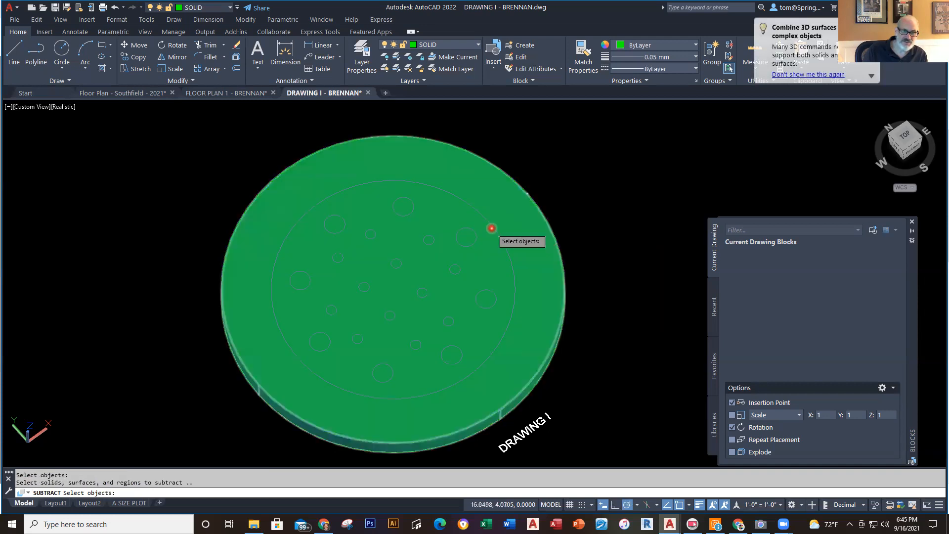
left_click(475, 238)
right_click(556, 220)
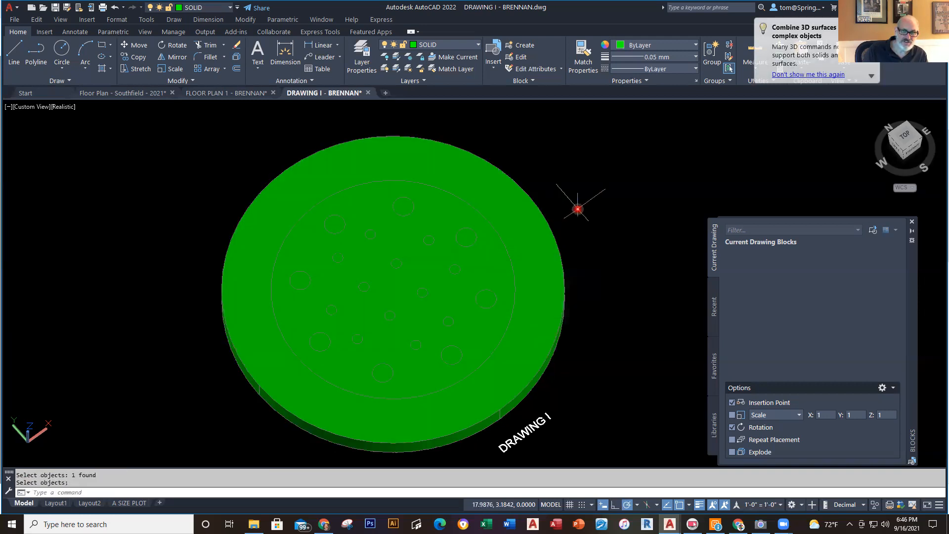
Repeat Subtract on the outermost disc, trying to remove the overlapping solid picked beside the upper-right large hole
right_click(578, 210)
left_click(605, 216)
left_click(523, 219)
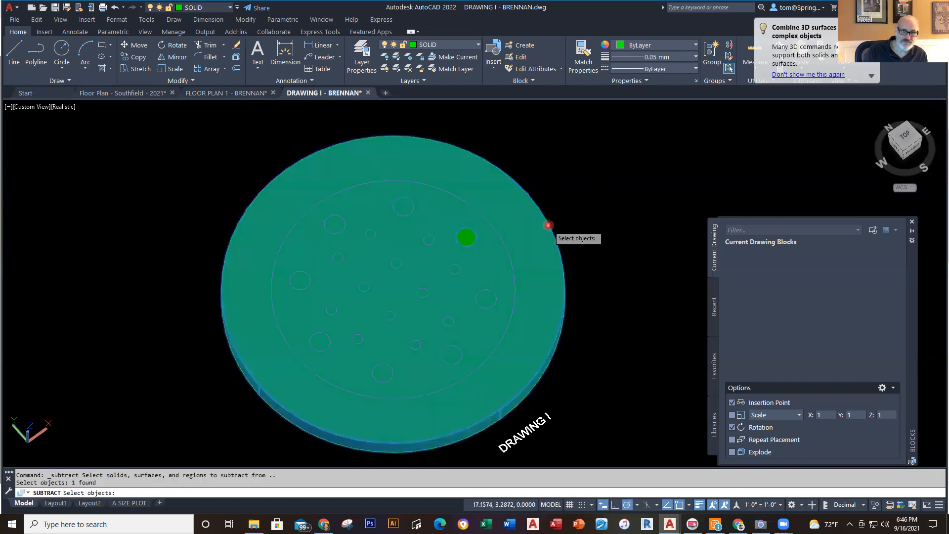
key("Return")
left_click(472, 222)
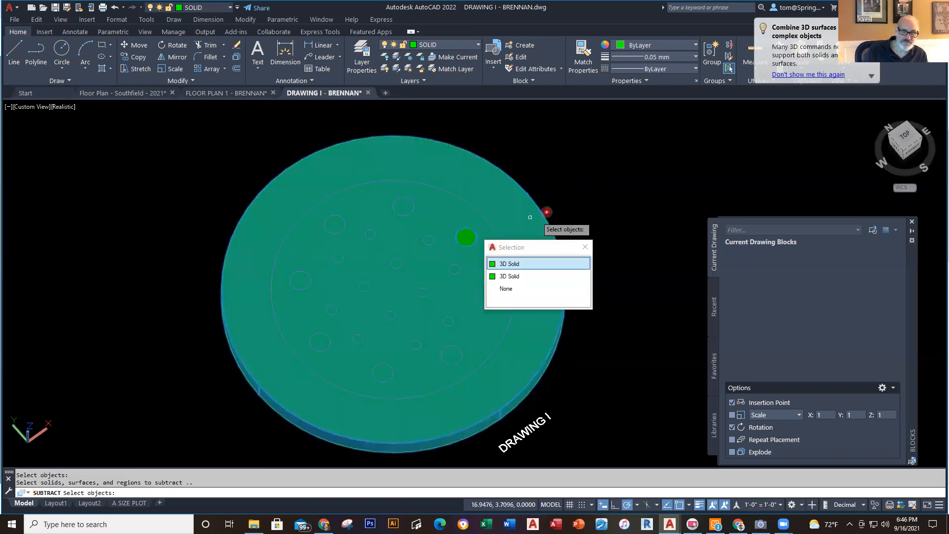
left_click(509, 263)
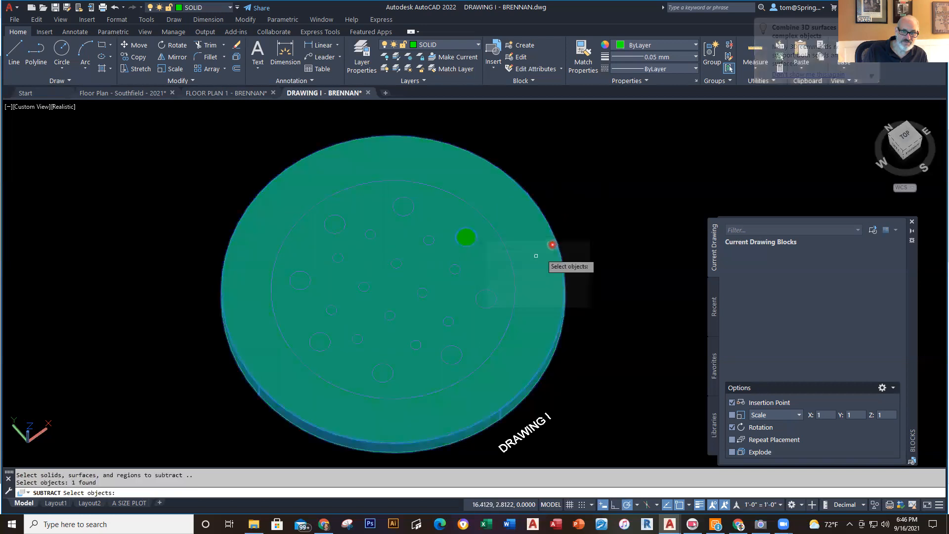
key("Return")
key("Escape")
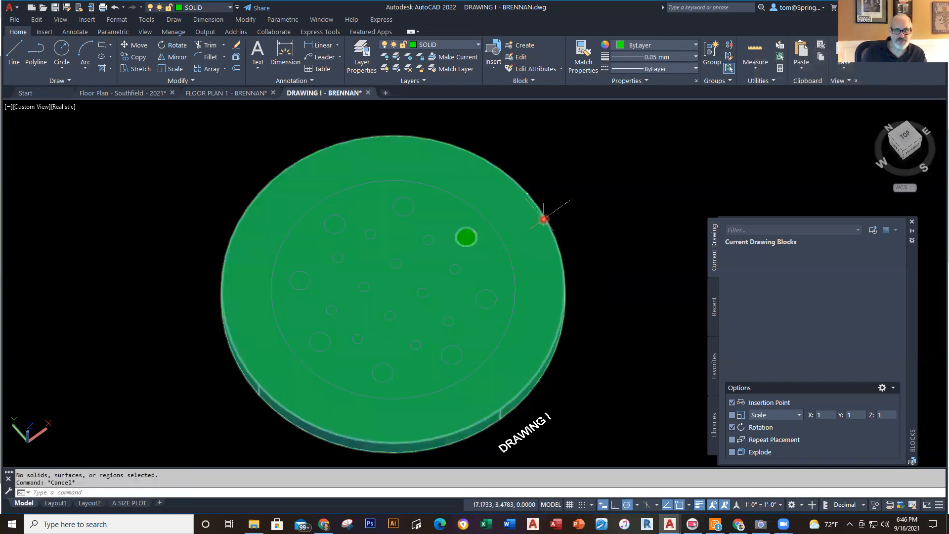
Undo the recent subtraction, deletion and shading changes, back to the isometric wireframe of the separate solids
left_click(461, 237)
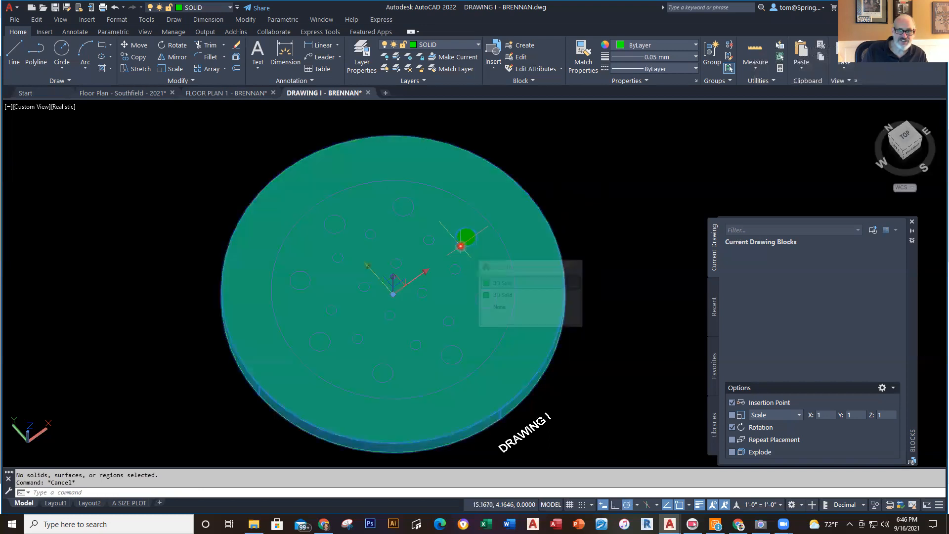
key("Escape")
key("ctrl+z")
key("ctrl+z")
key("ctrl+z")
key("ctrl+z")
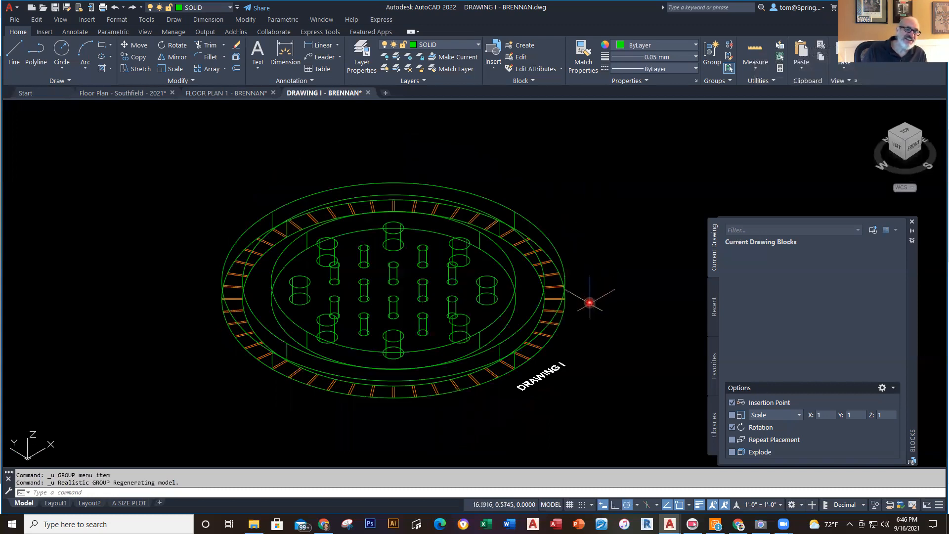
mouse_move(593, 305)
middle_mouse_down()
mouse_move(563, 316)
mouse_move(573, 341)
mouse_move(574, 331)
middle_mouse_up()
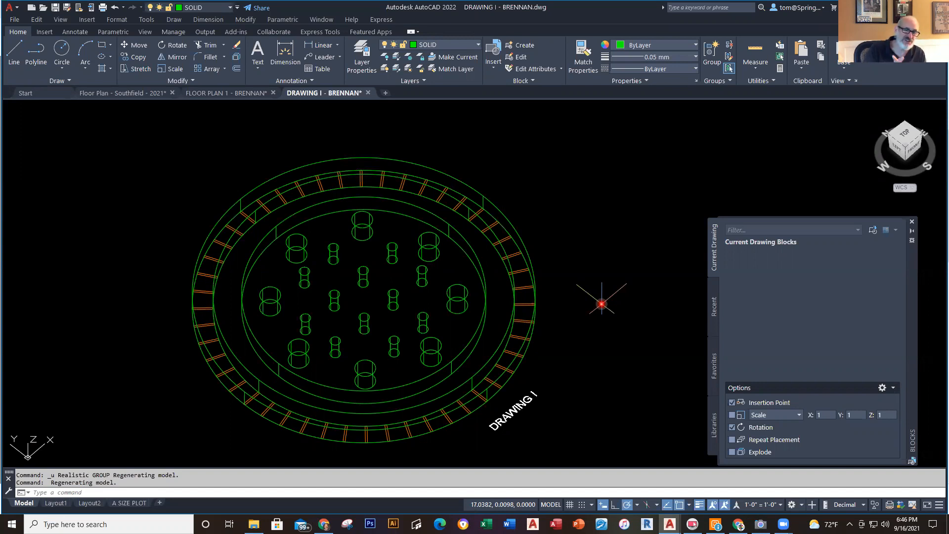
middle_click_drag(599, 299, 546, 140, "shift")
right_click(545, 141)
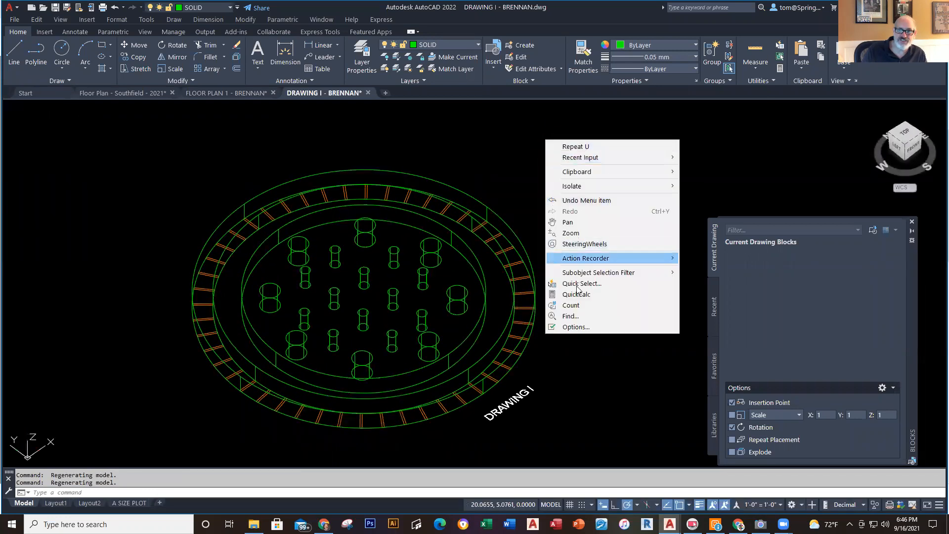
left_click(492, 173)
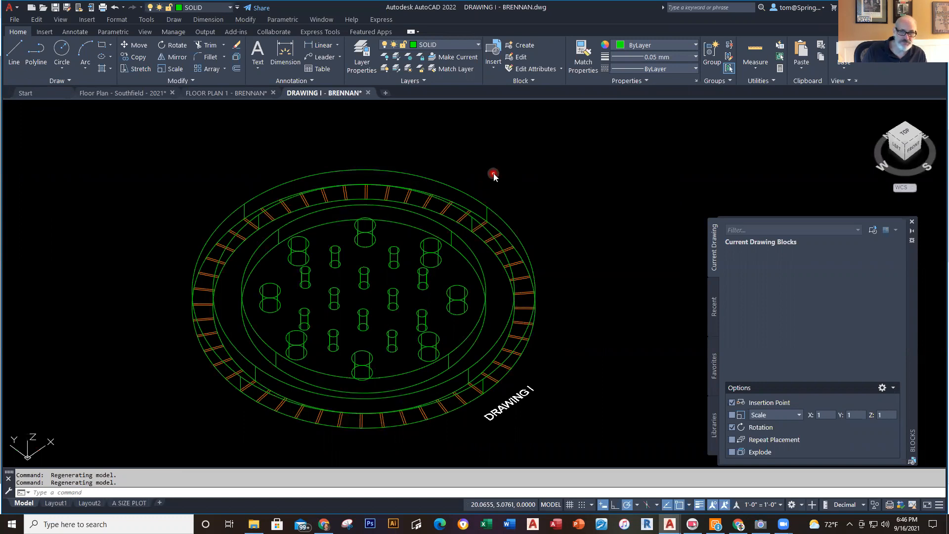
right_click(494, 174, "shift")
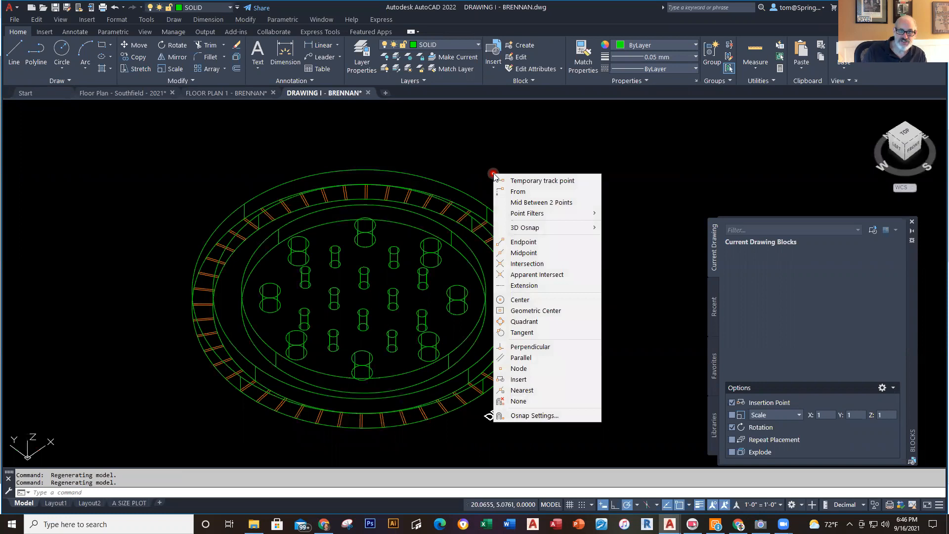
key("Escape")
key("Escape")
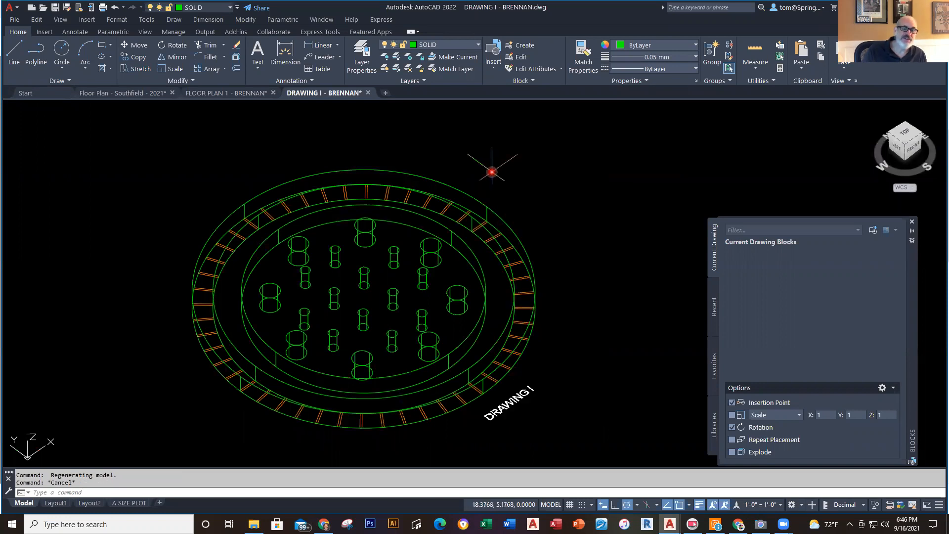
mouse_move(600, 282)
middle_mouse_down("shift")
mouse_move(608, 157)
mouse_move(562, 203)
mouse_move(514, 383)
mouse_move(539, 227)
mouse_move(534, 306)
mouse_move(530, 299)
mouse_move(553, 313)
mouse_move(578, 309)
middle_mouse_up("shift")
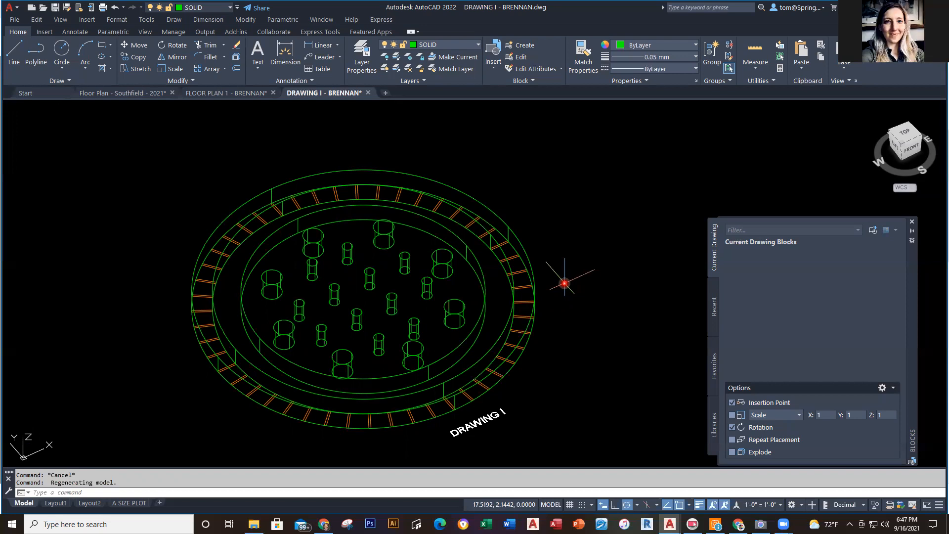
Close the DRAWING I file and save its changes
left_click(369, 98)
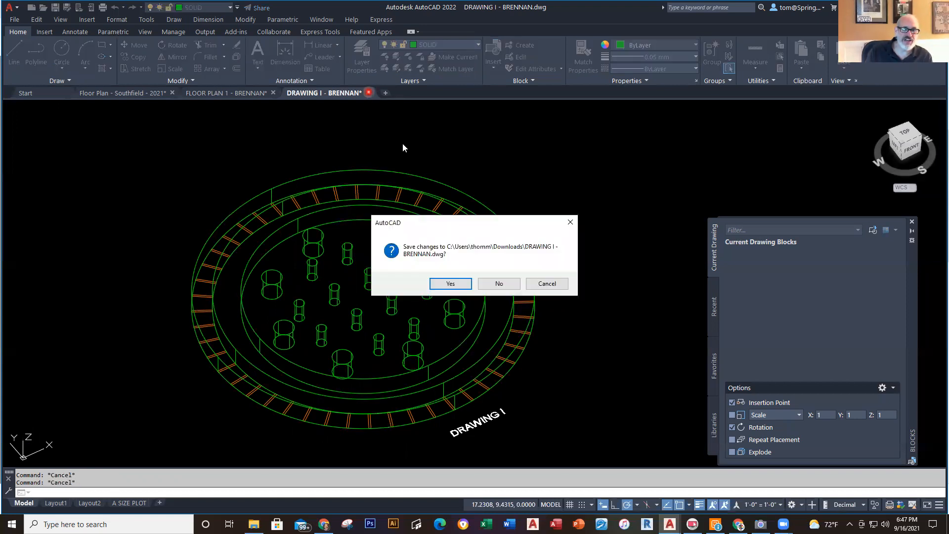
left_click(450, 284)
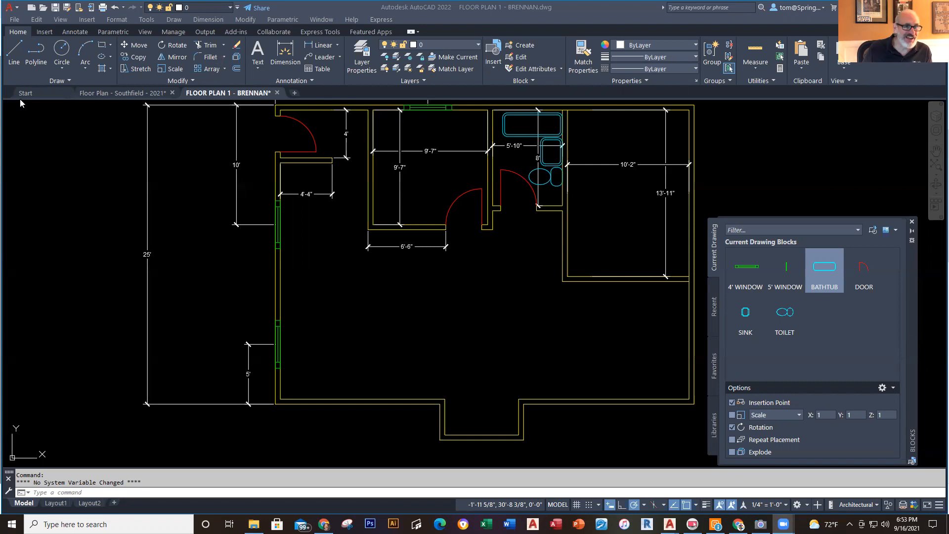
left_click(52, 94)
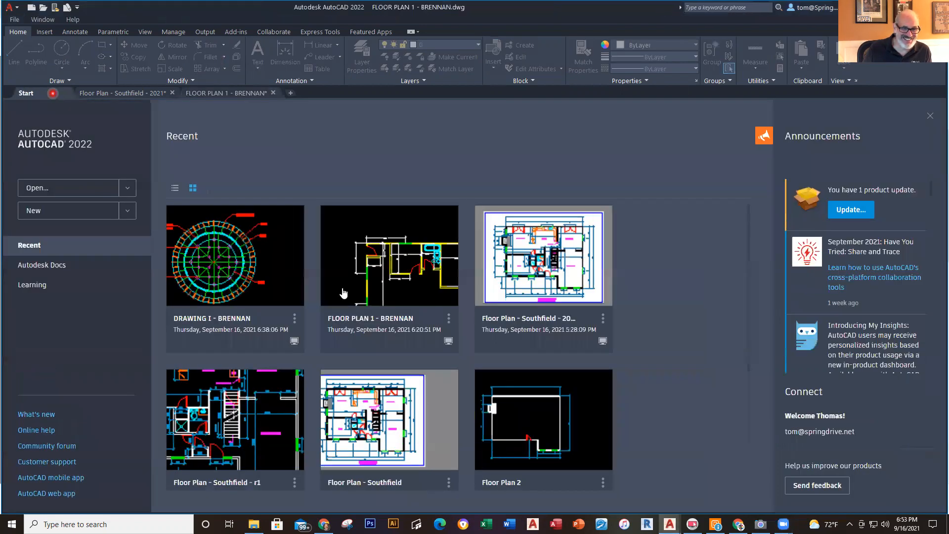
scroll(344, 293, "down", 3)
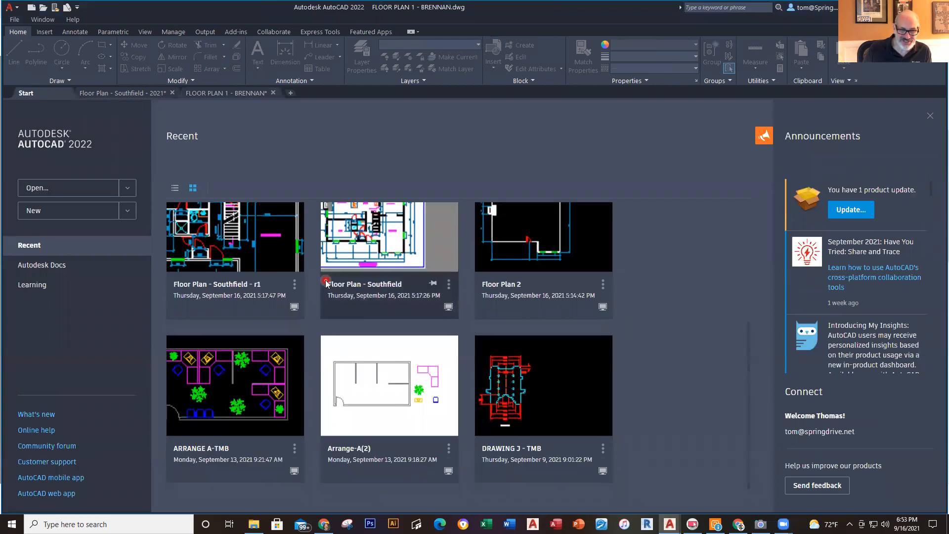
scroll(326, 283, "up", 3)
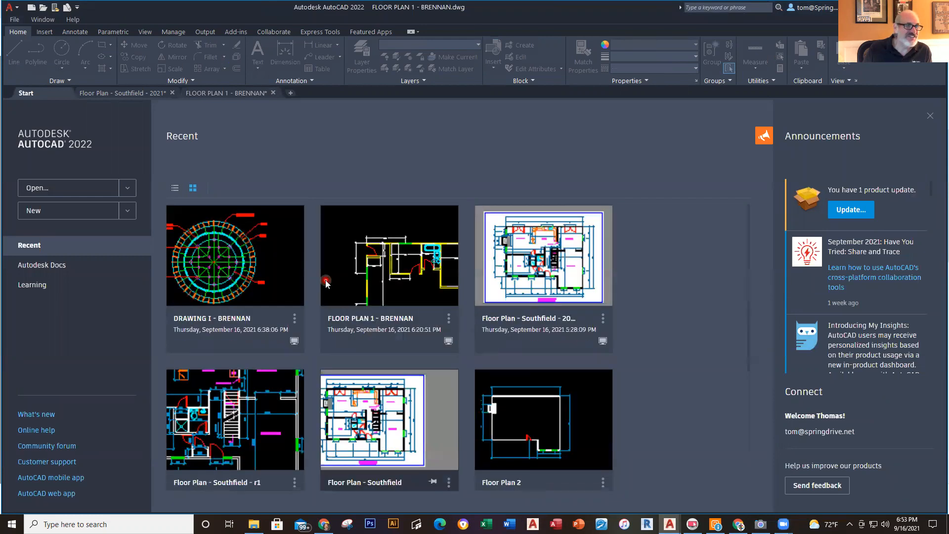
left_click(31, 8)
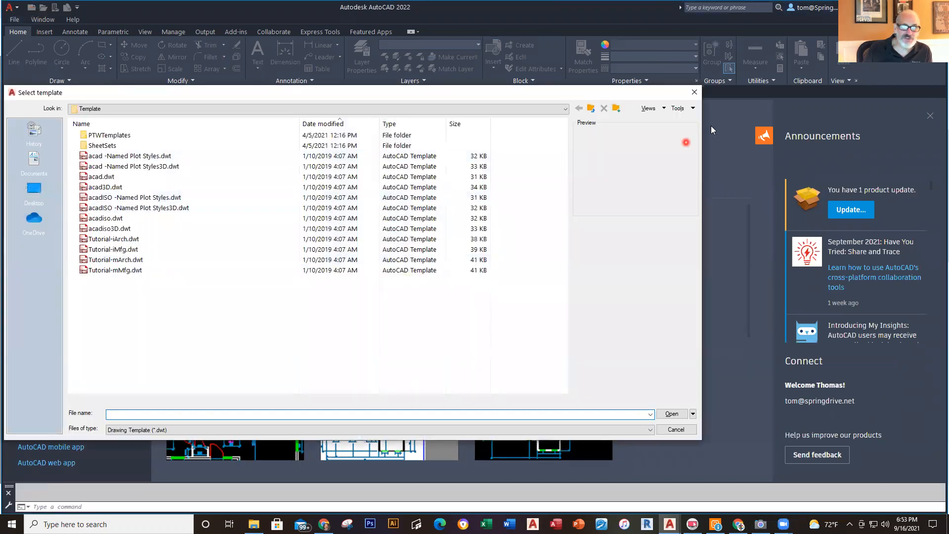
left_click(695, 92)
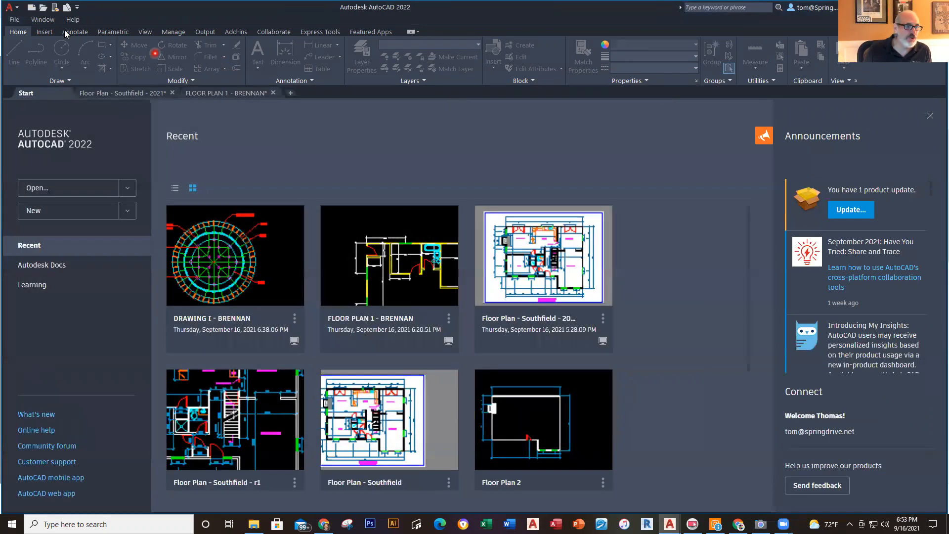
Open DRAWING H - TMB.dwg from the Desktop folder sorted by date modified, and close the Blocks palette
left_click(43, 7)
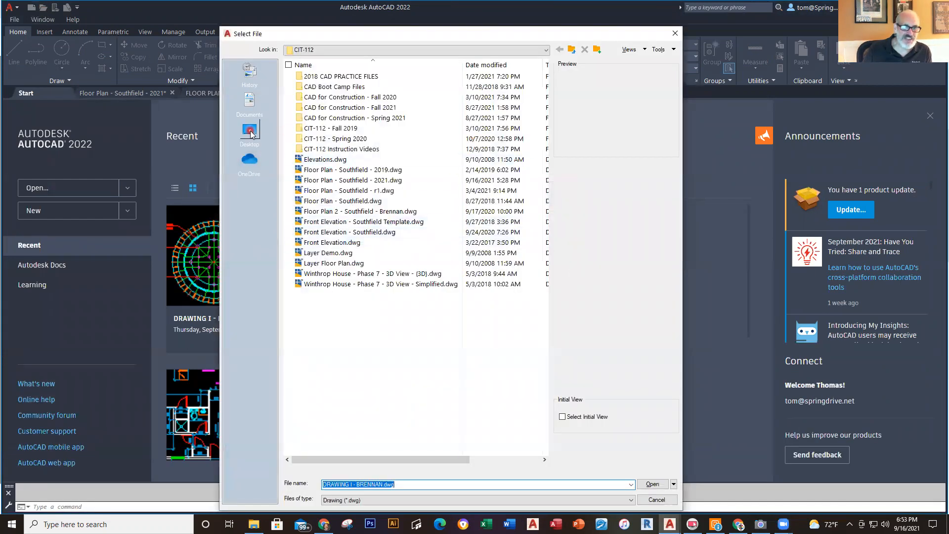
left_click(250, 131)
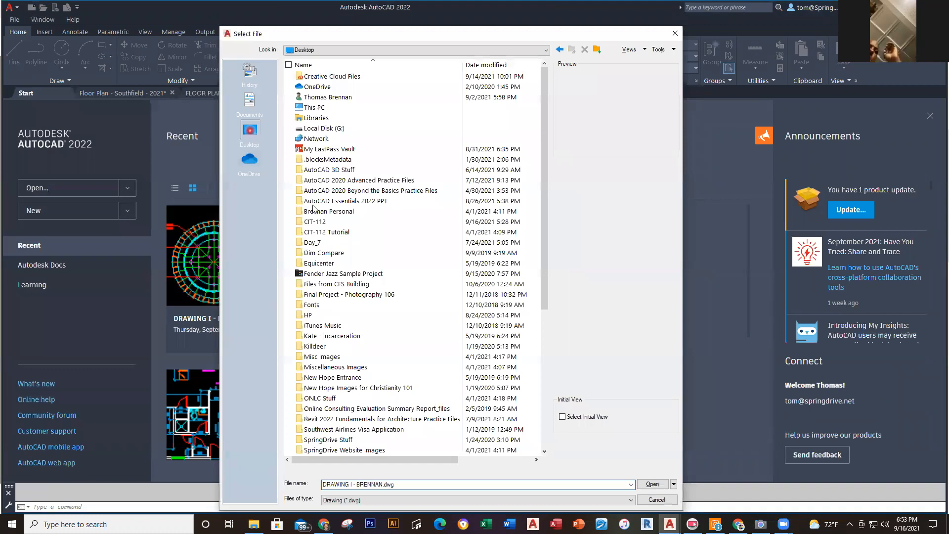
left_click(456, 121)
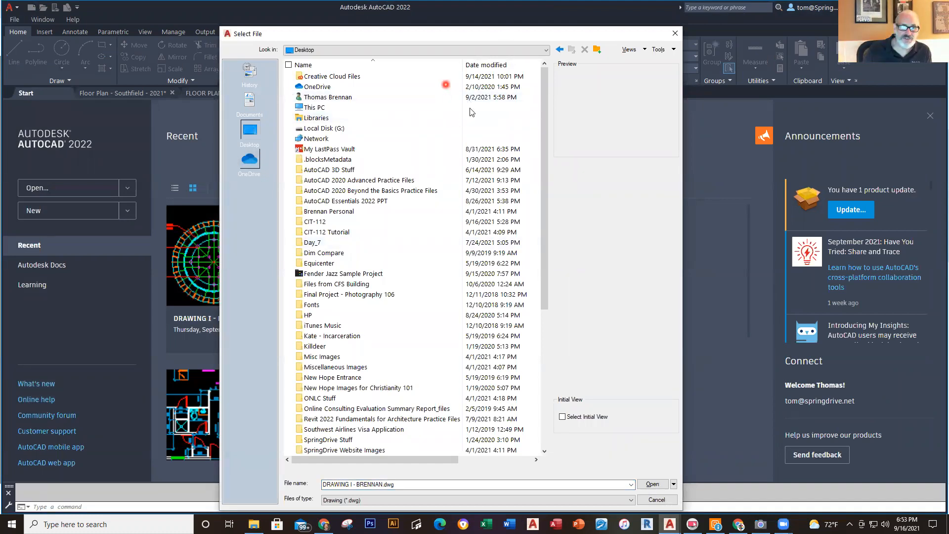
left_click(472, 63)
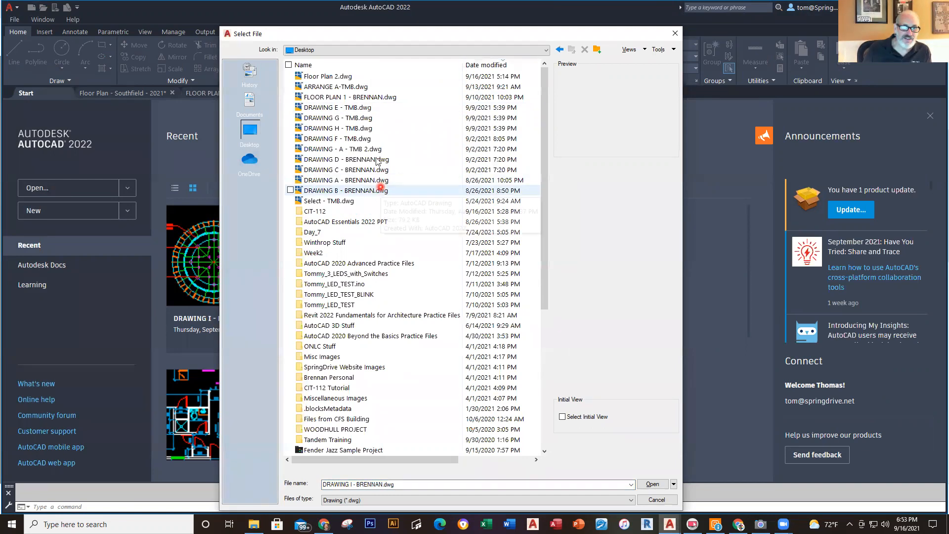
left_click(375, 139)
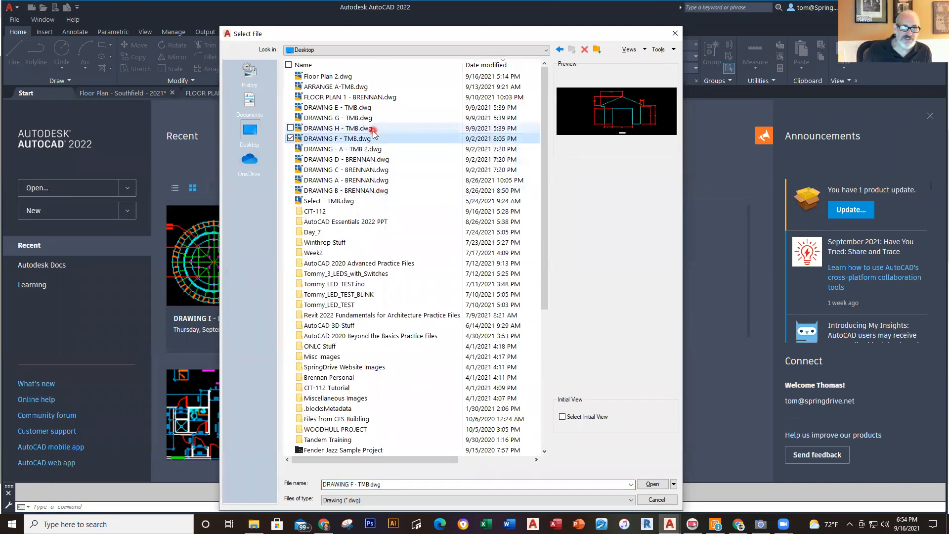
left_click(373, 130)
left_click(652, 485)
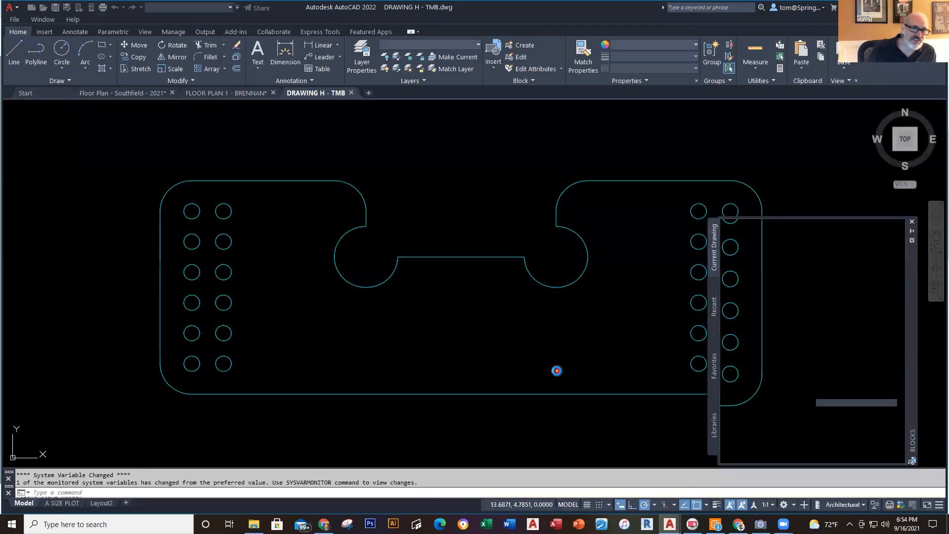
left_click(912, 223)
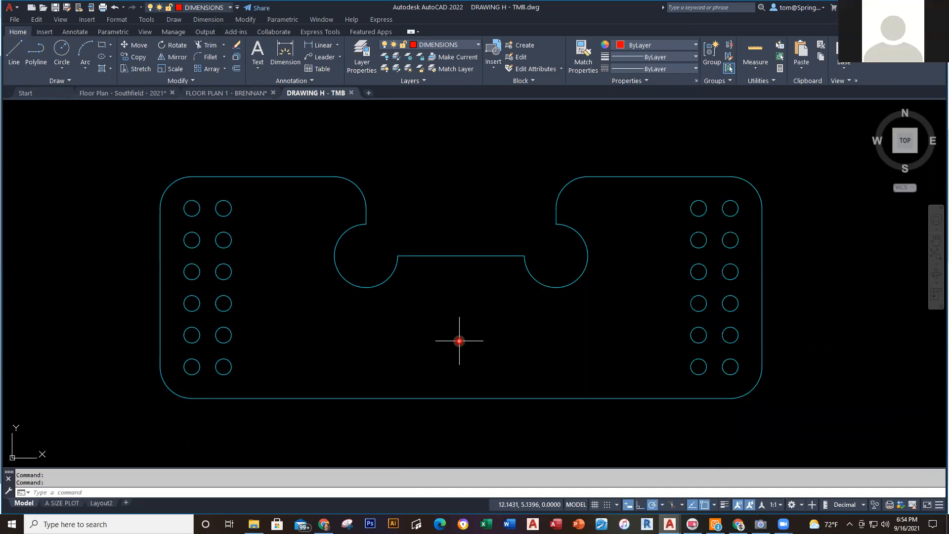
Create a new layer named SOLID in DRAWING H
scroll(459, 340, "down", 2)
middle_click_drag(458, 339, 461, 374)
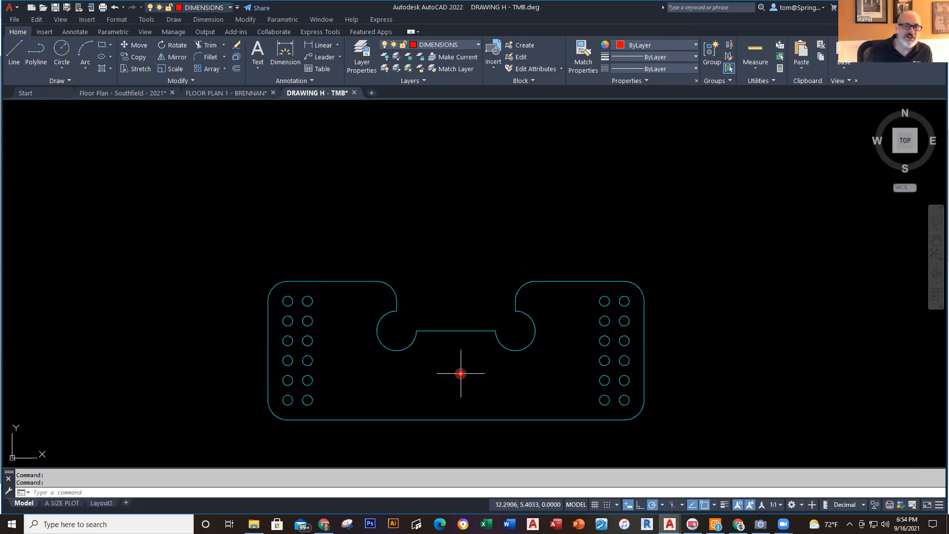
left_click(362, 55)
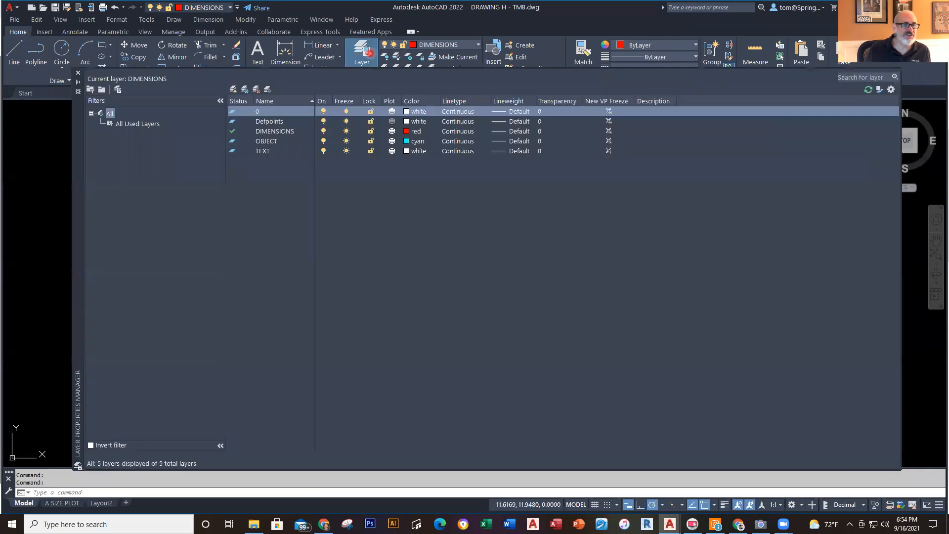
left_click(233, 91)
left_click(233, 91)
key("BackSpace")
type("SOLID")
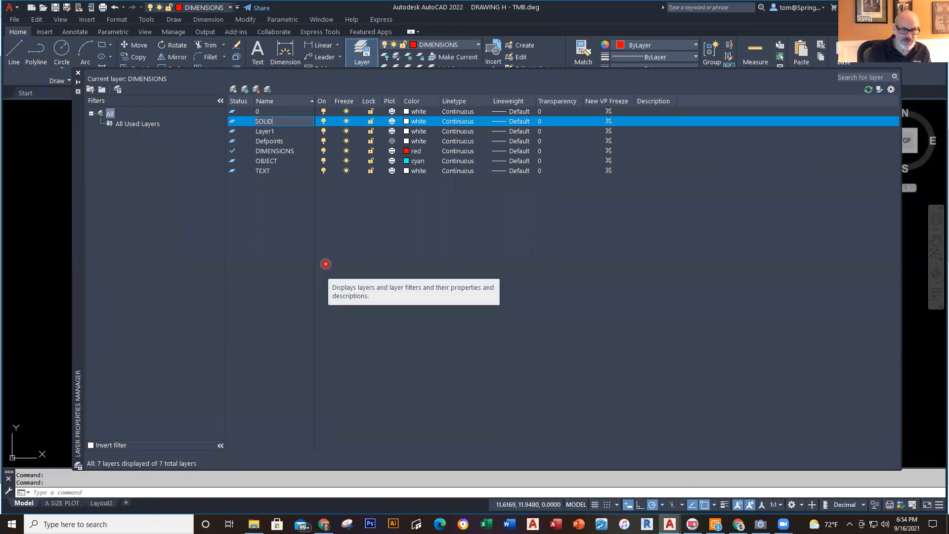
Set the SOLID layer's color to green and make it the current layer
left_click(406, 121)
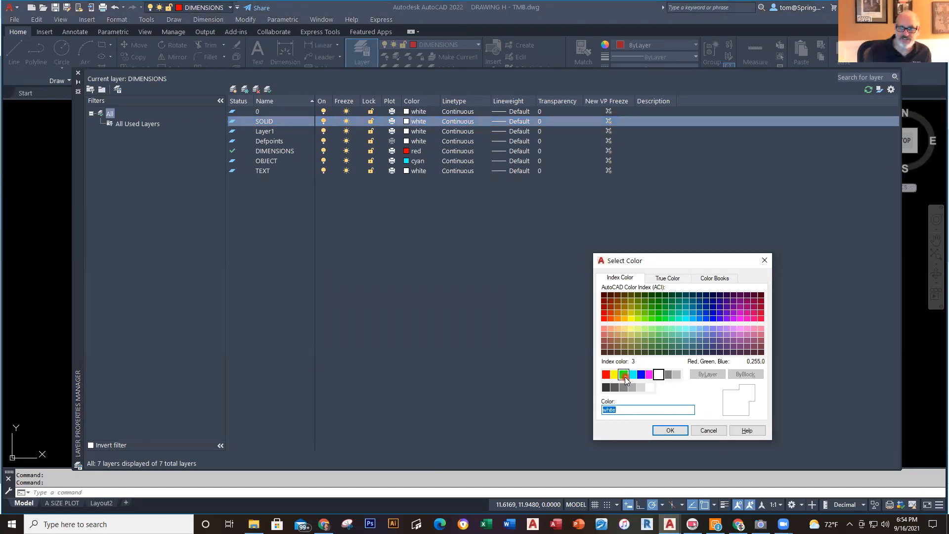
left_click(624, 376)
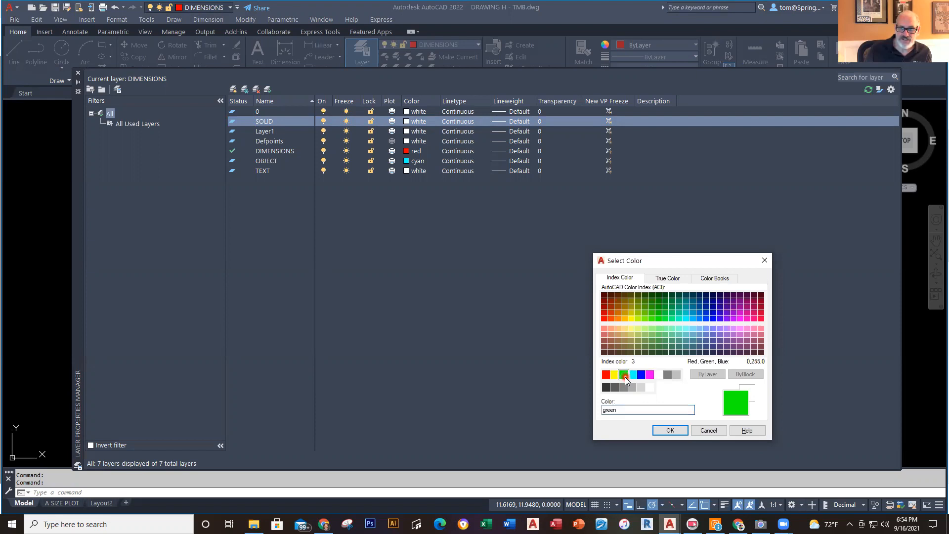
left_click(671, 432)
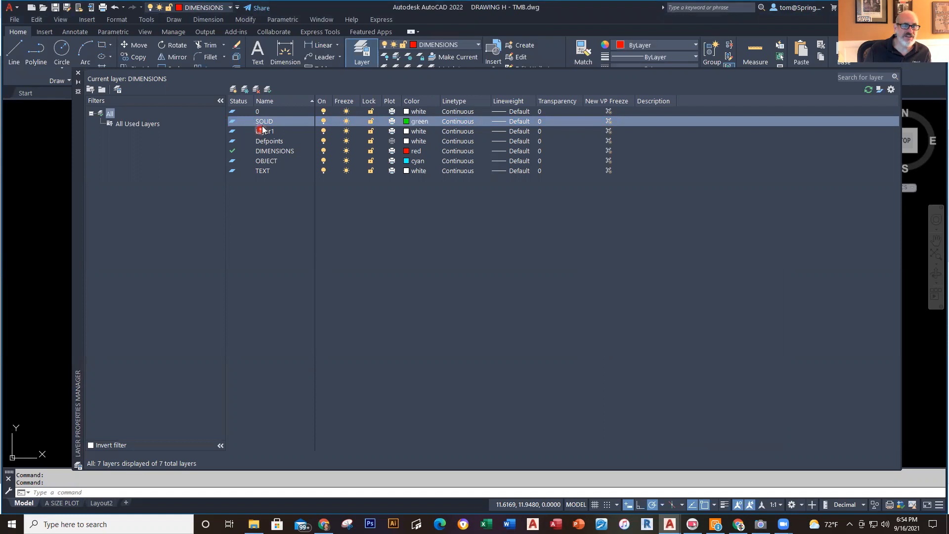
left_click(119, 90)
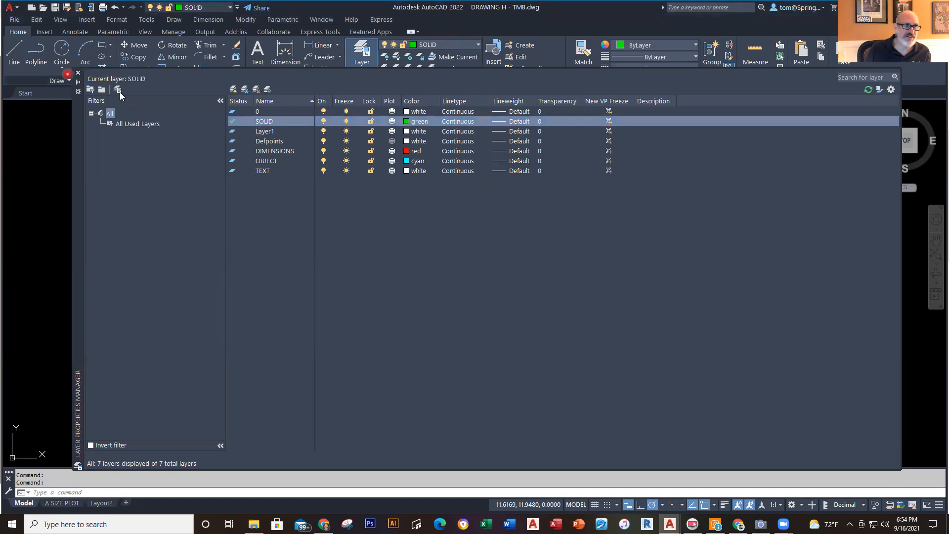
left_click(79, 74)
Switch the plate drawing to the SW Isometric view
scroll(479, 255, "down", 2)
middle_click_drag(480, 255, 402, 243)
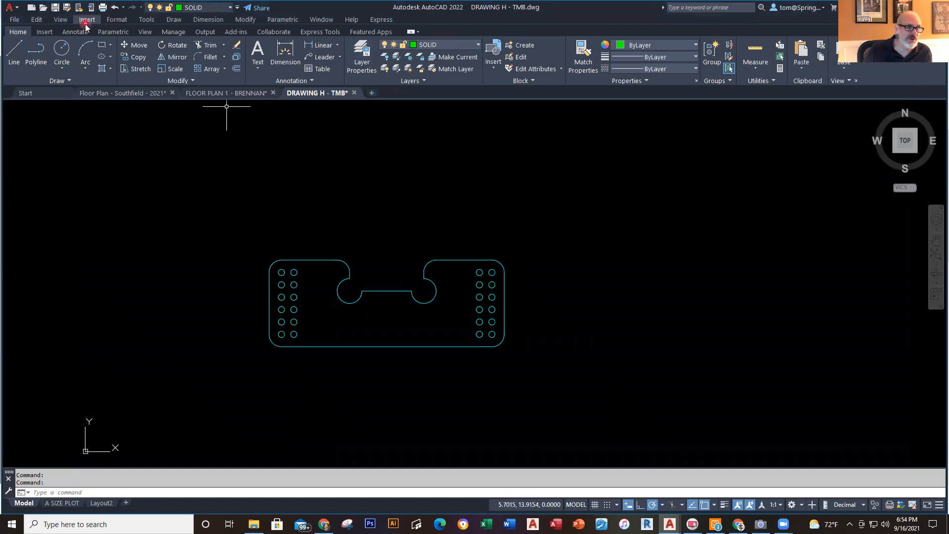
left_click(70, 22)
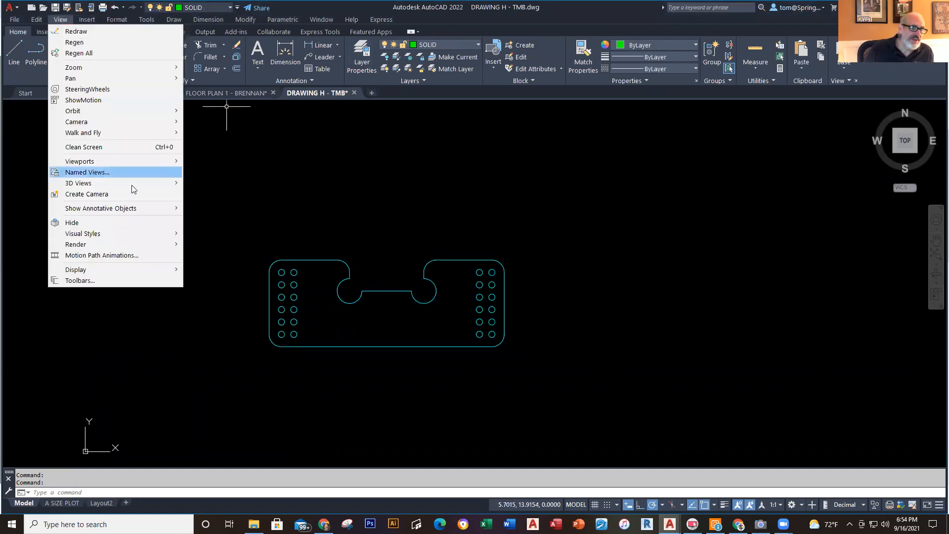
mouse_move(163, 184)
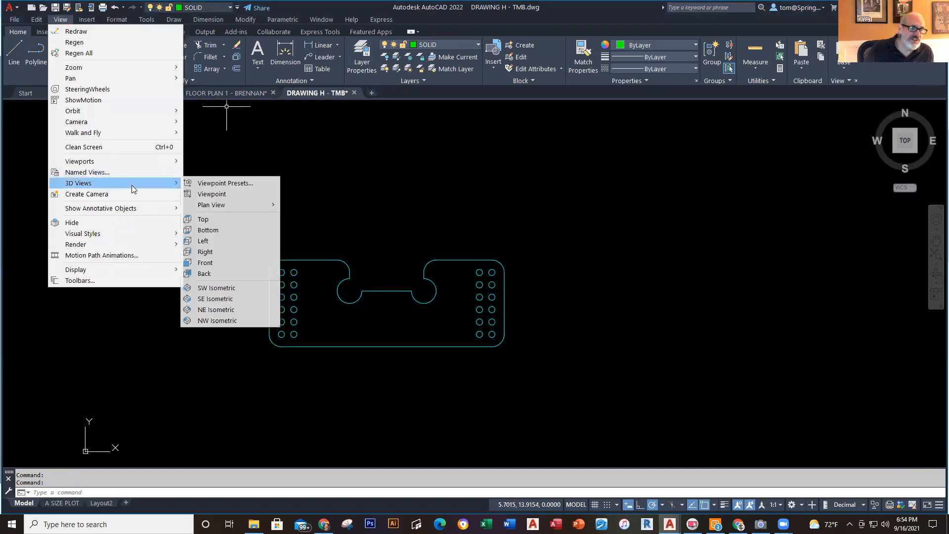
left_click(254, 288)
Try to extrude the whole plate drawing, including the hole arrays, by 0.25 and undo the extrusion
scroll(436, 387, "down", 2)
type("EXTRUDE")
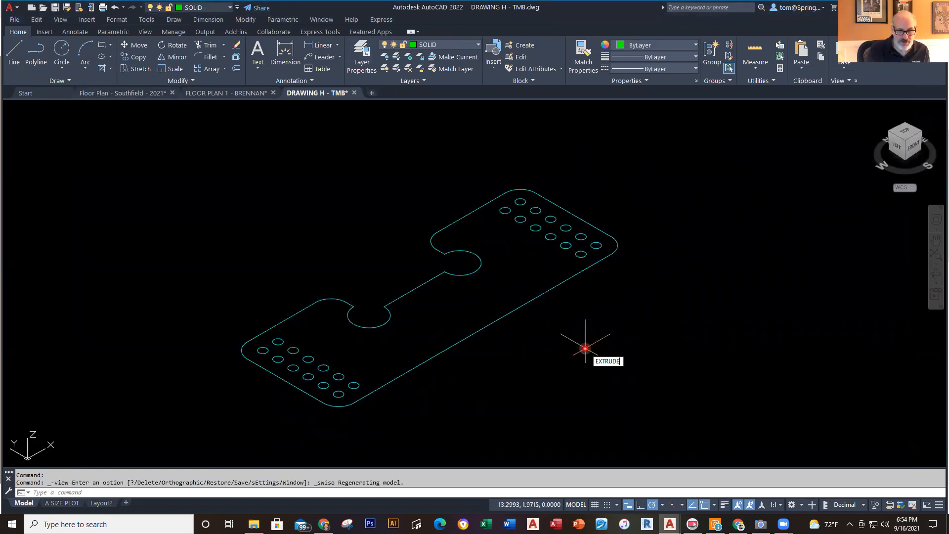
key("Return")
left_click(621, 163)
left_click(159, 430)
right_click(534, 390)
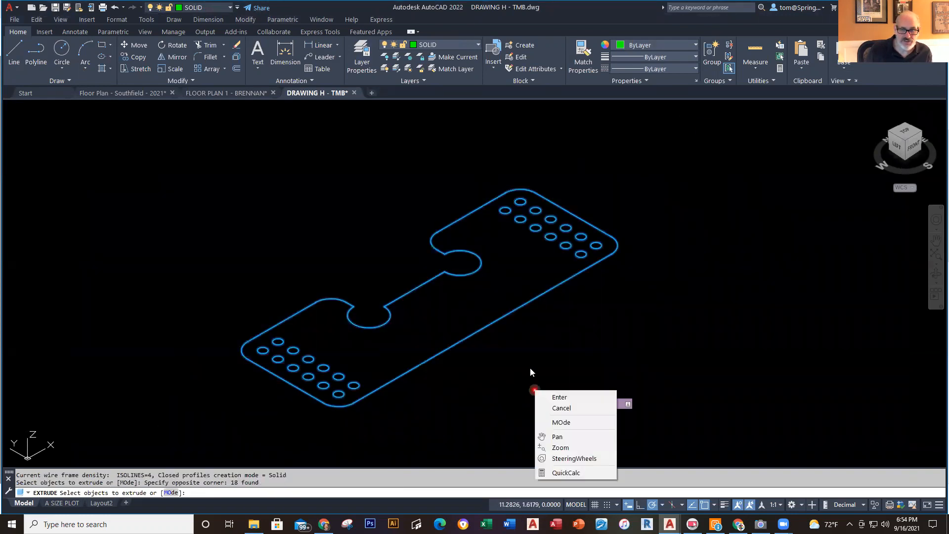
left_click(558, 397)
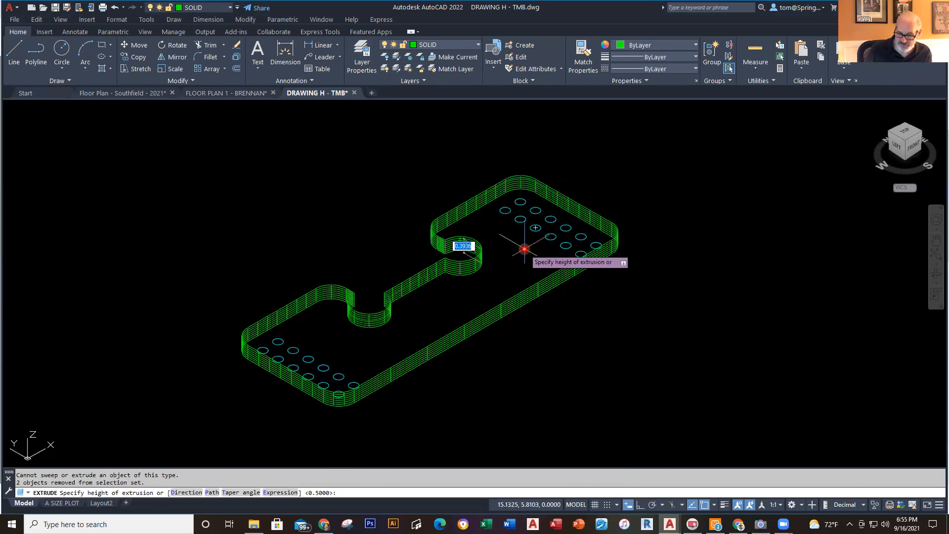
type(".25")
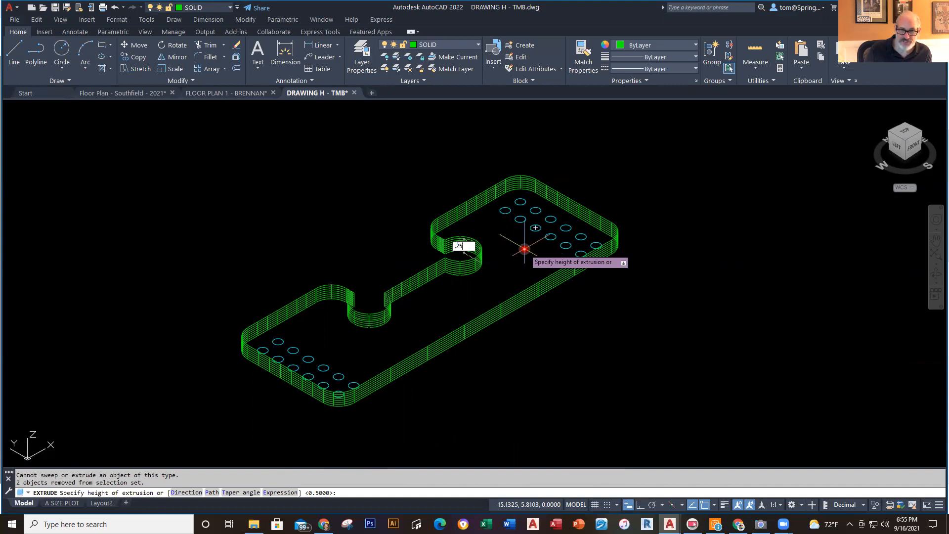
key("Return")
key("Escape")
key("Escape")
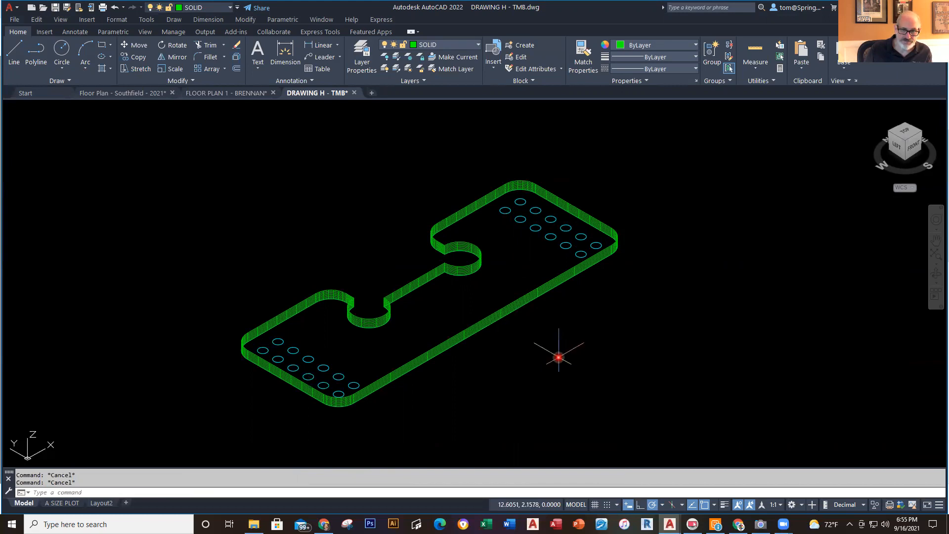
key("ctrl+z")
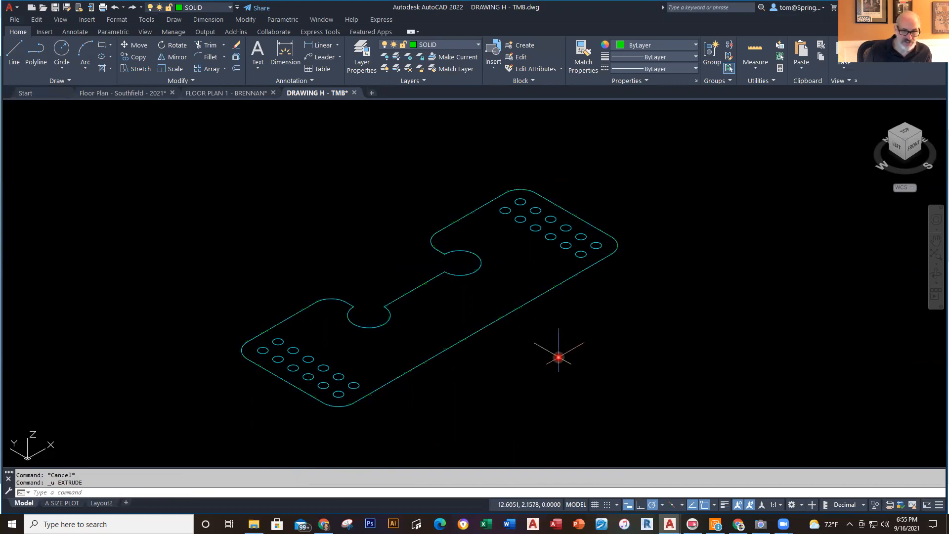
type("EXTRU")
key("Return")
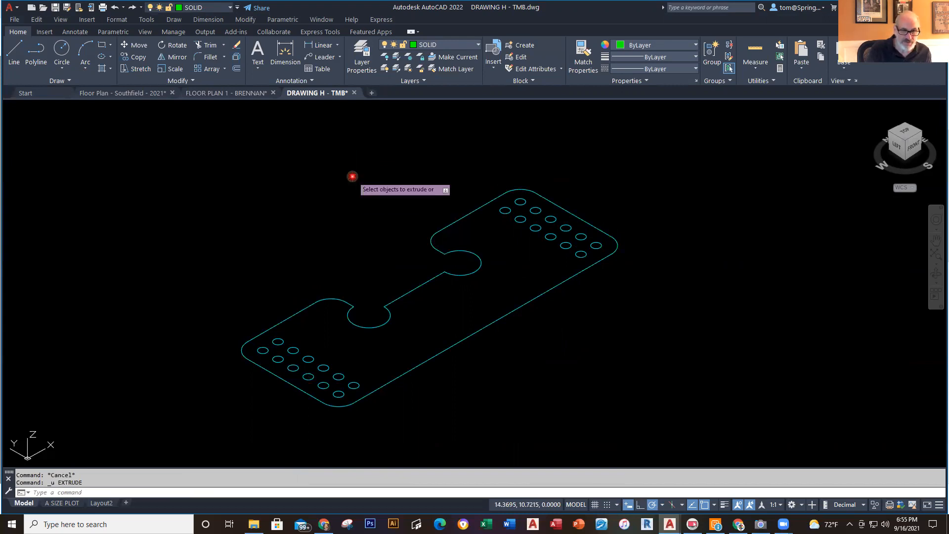
left_click(672, 149)
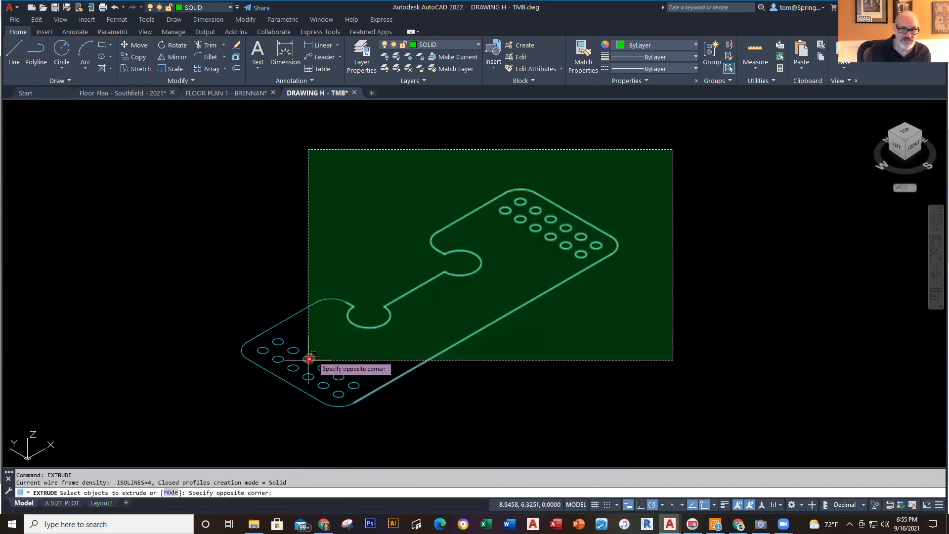
left_click(99, 465)
right_click(493, 369)
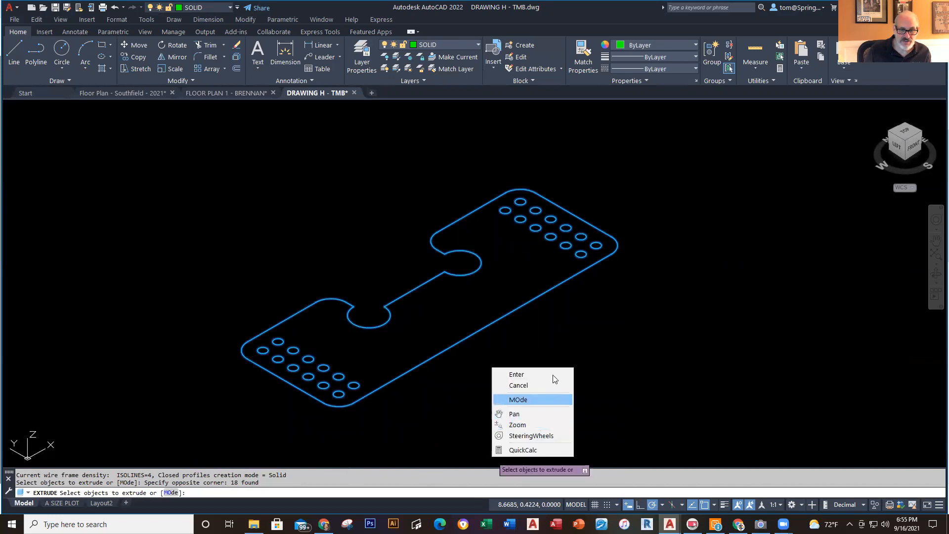
left_click(516, 374)
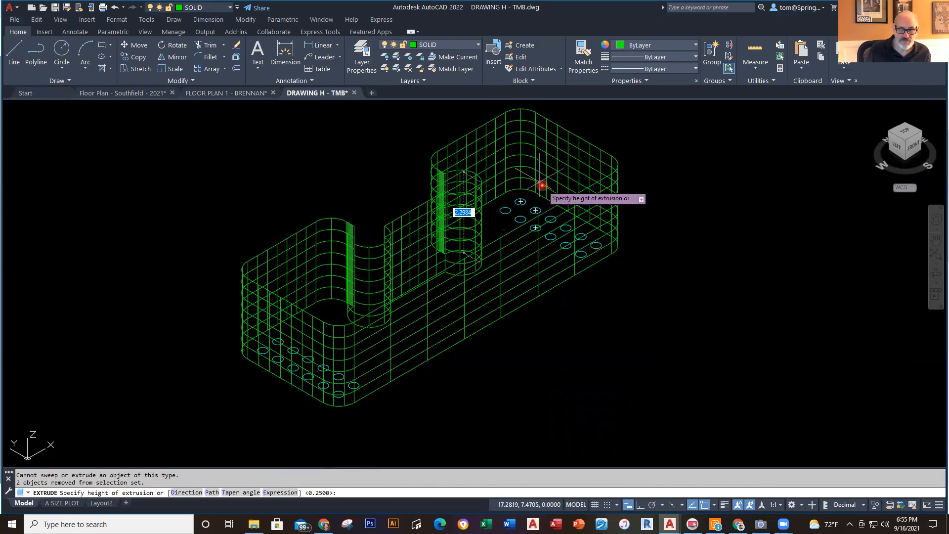
key("Escape")
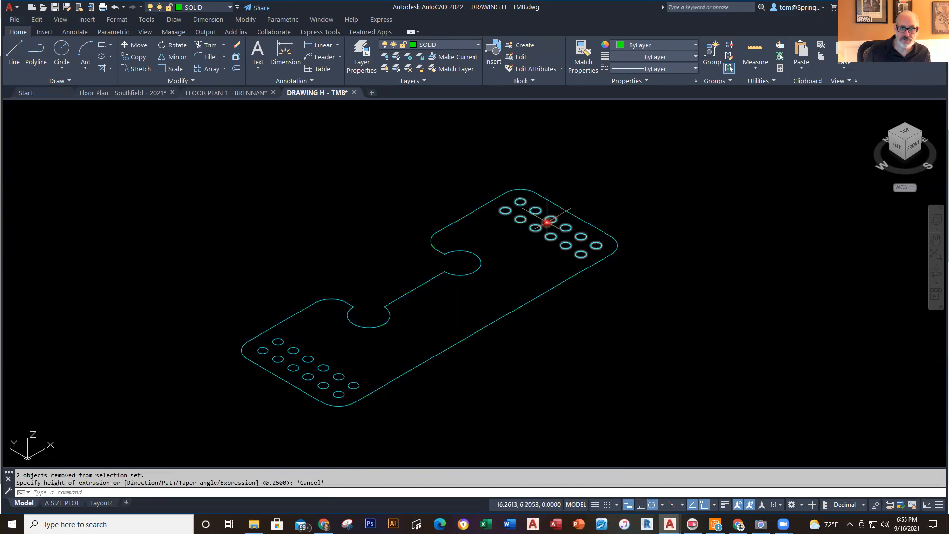
Inspect the array properties of the hole pattern at the plate's far end
left_click(547, 222)
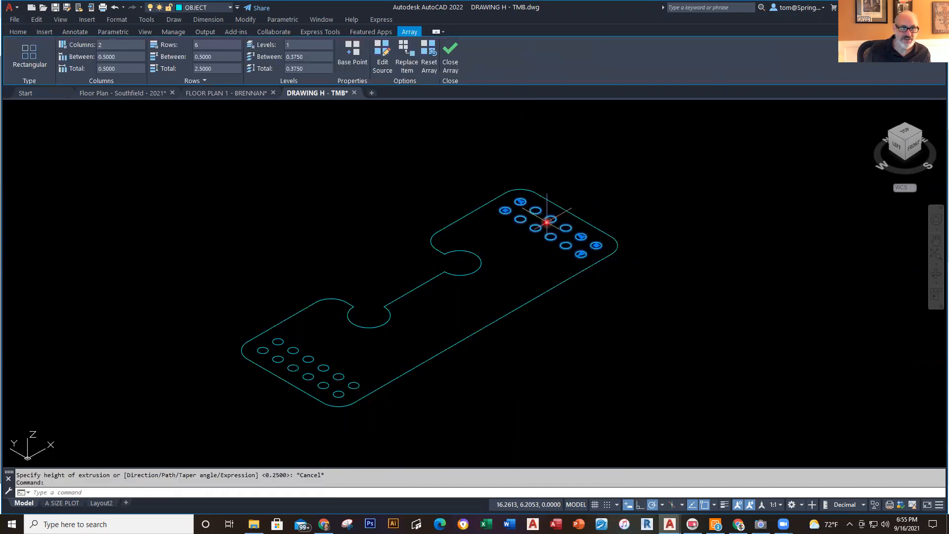
key("Escape")
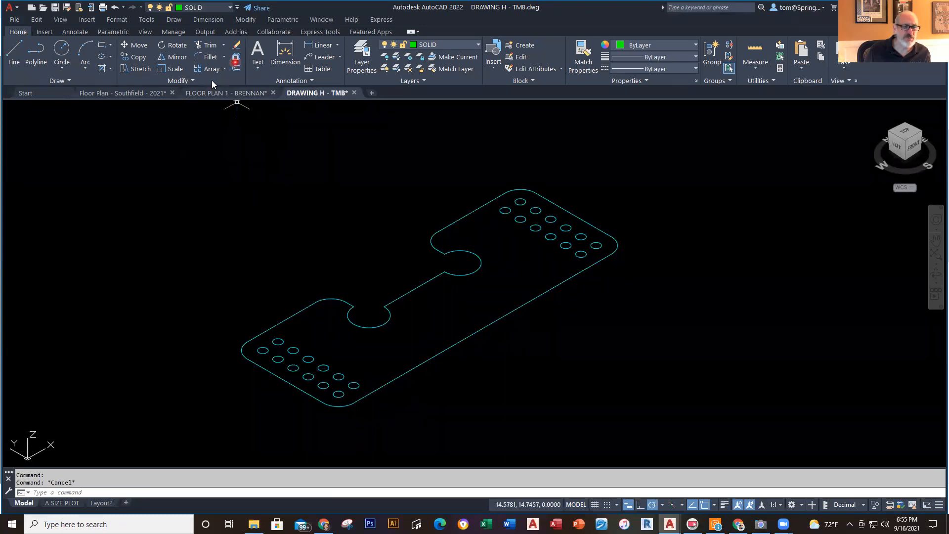
left_click(505, 212)
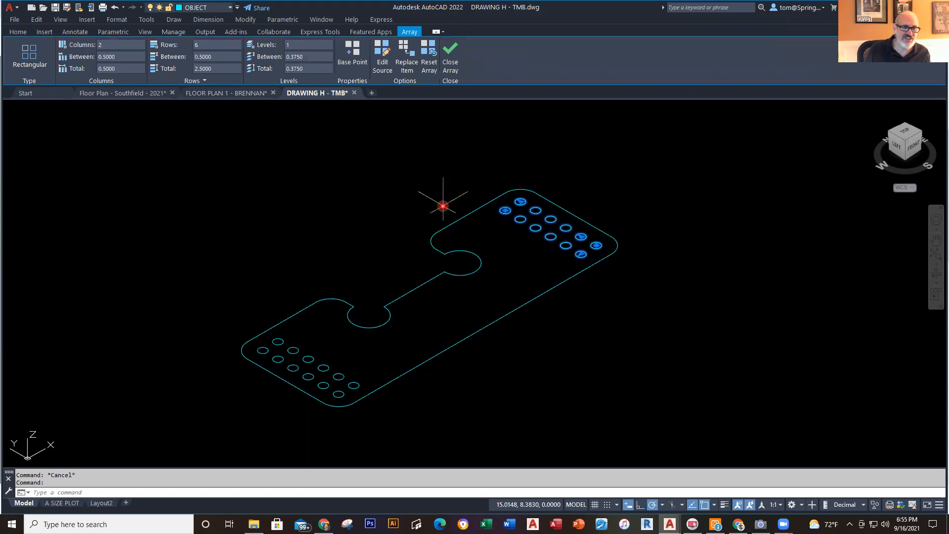
key("Escape")
Explode the rectangular hole arrays at both ends of the plate into separate circles
left_click(237, 58)
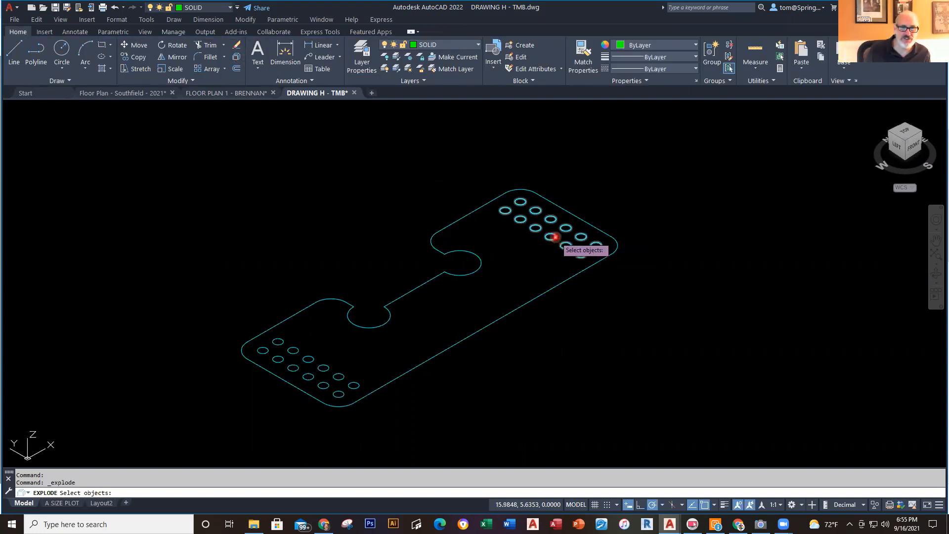
left_click(556, 239)
left_click(601, 175)
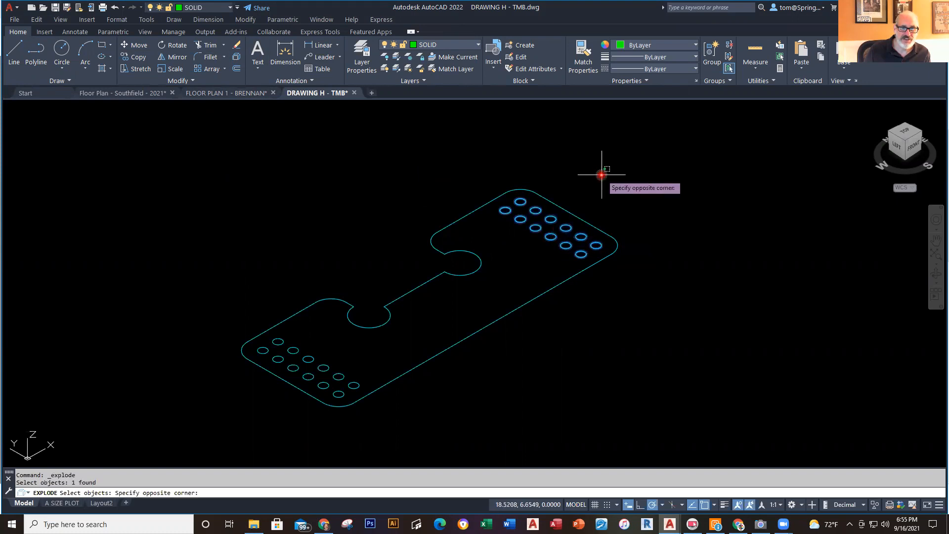
left_click(600, 175)
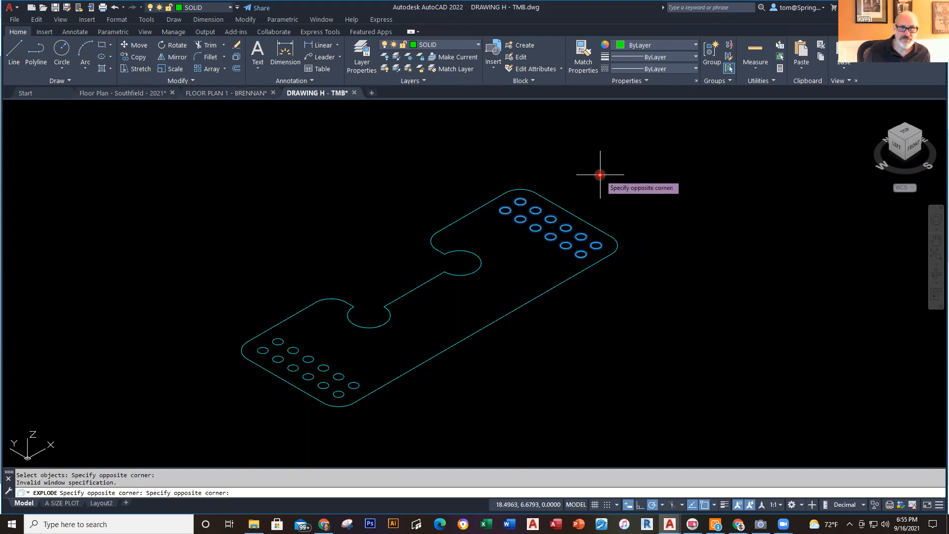
key("Escape")
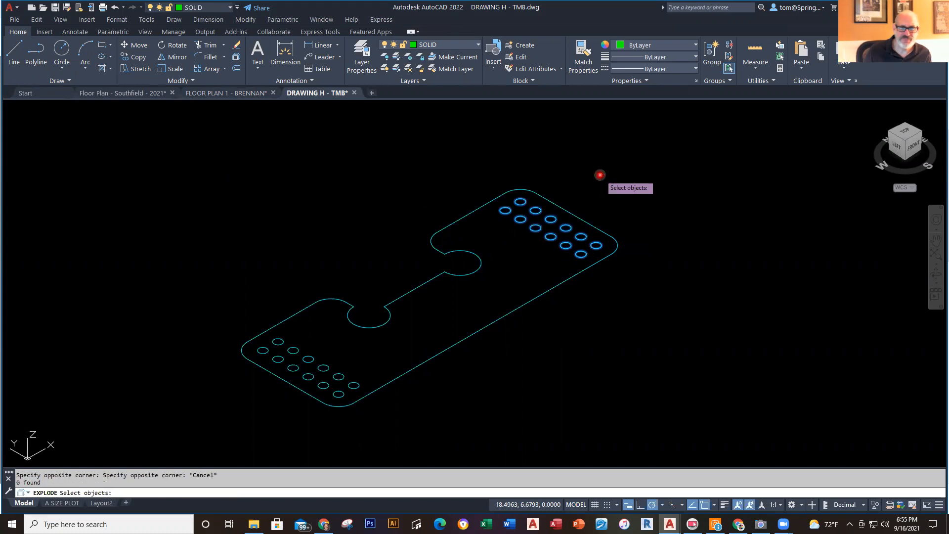
key("Return")
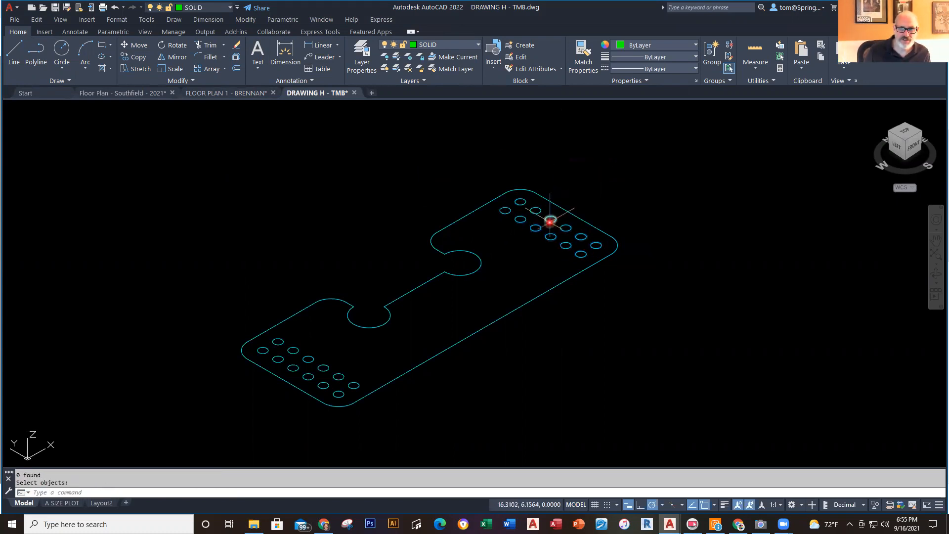
left_click(237, 60)
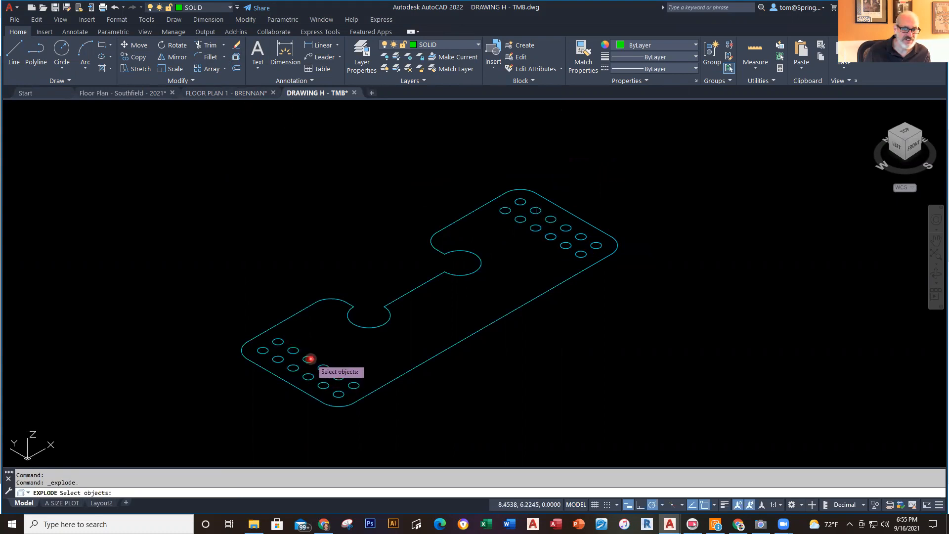
left_click(310, 356)
key("Return")
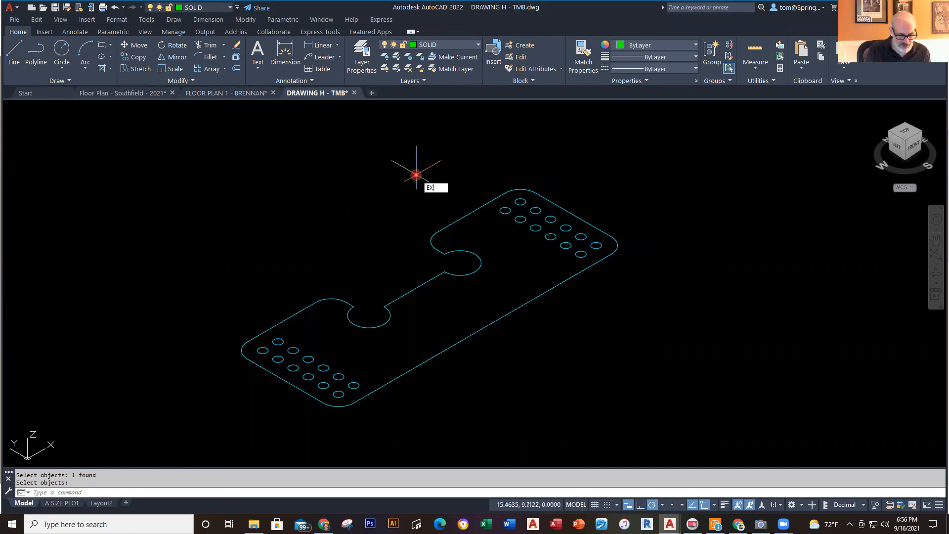
Extrude the plate outline together with all the hole circles to a height of 0.5
type("EXTRUDE")
key("Return")
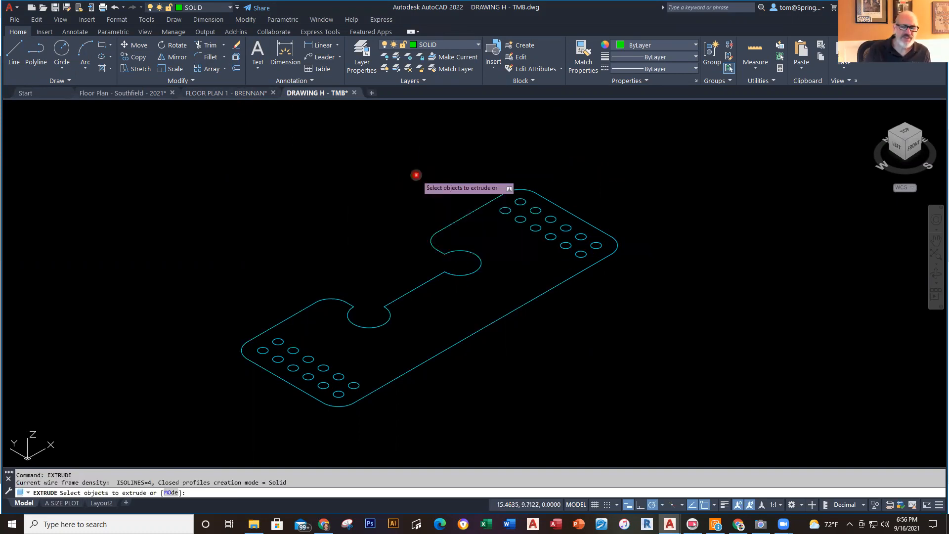
left_click(704, 142)
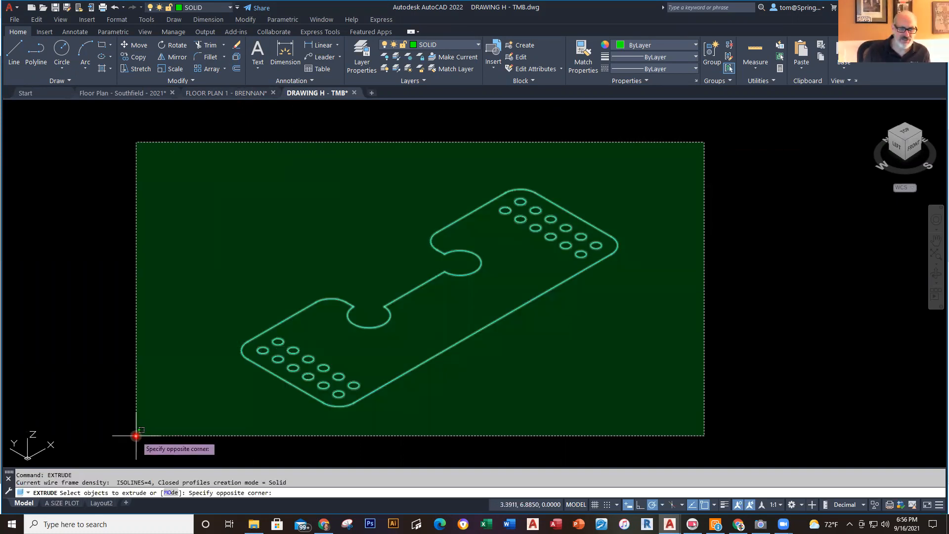
left_click(136, 436)
right_click(572, 342)
left_click(569, 332)
left_click(566, 322)
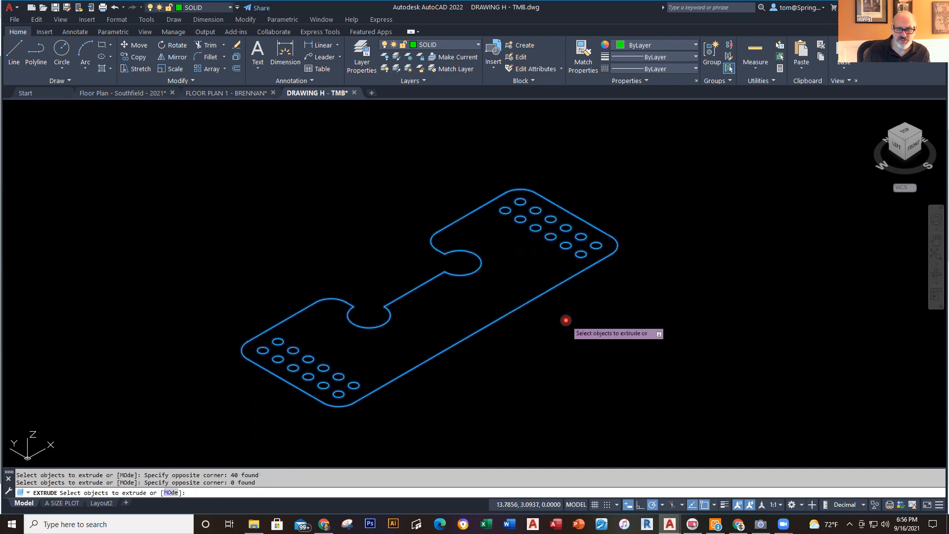
right_click(565, 312)
left_click(589, 316)
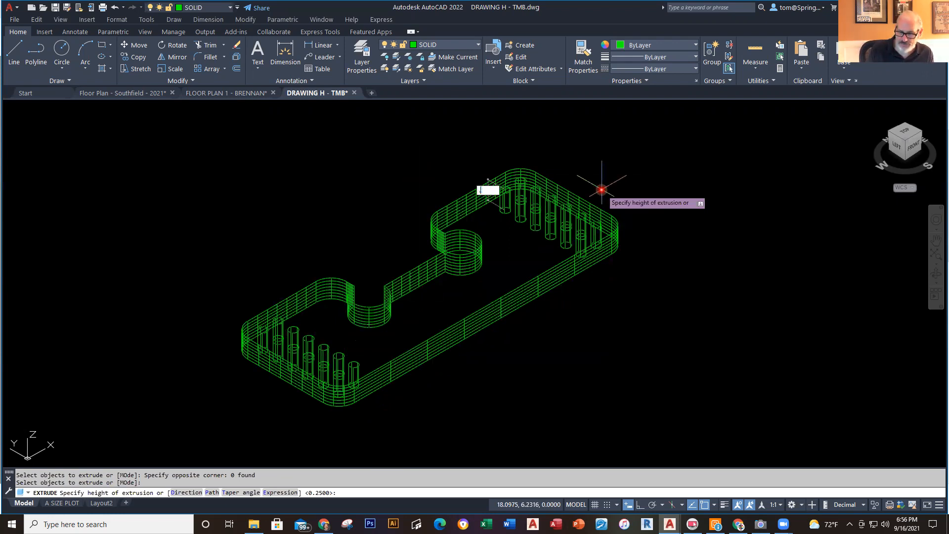
type(".5")
key("Return")
middle_click_drag(679, 318, 657, 322, "shift")
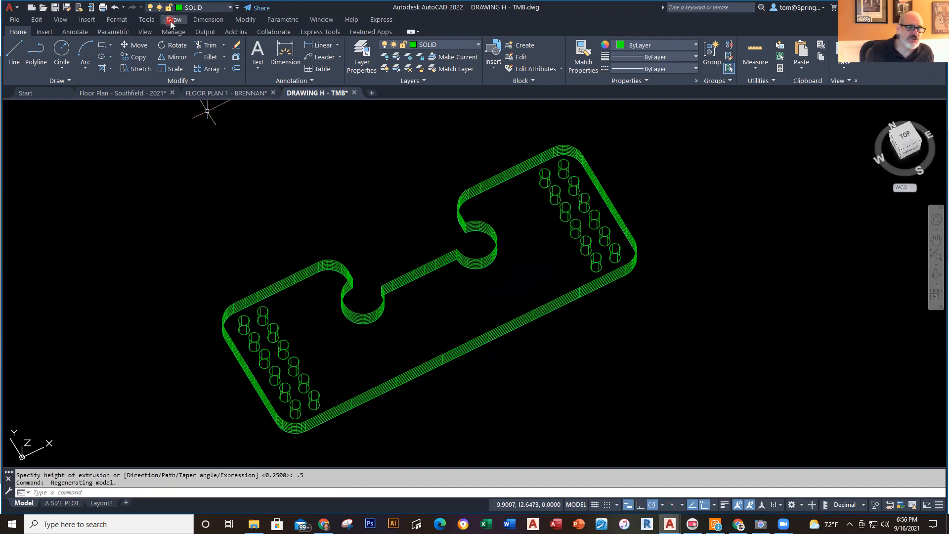
left_click(246, 20)
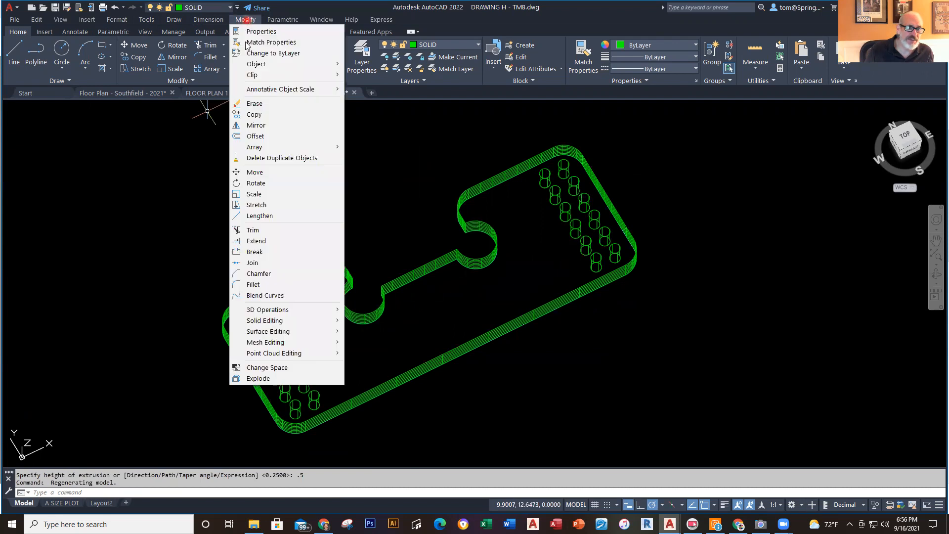
mouse_move(295, 324)
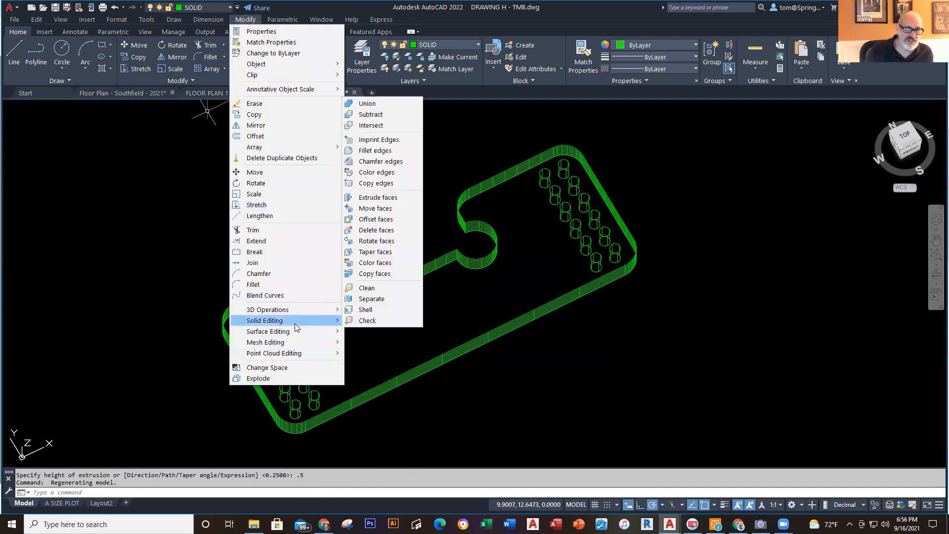
left_click(376, 115)
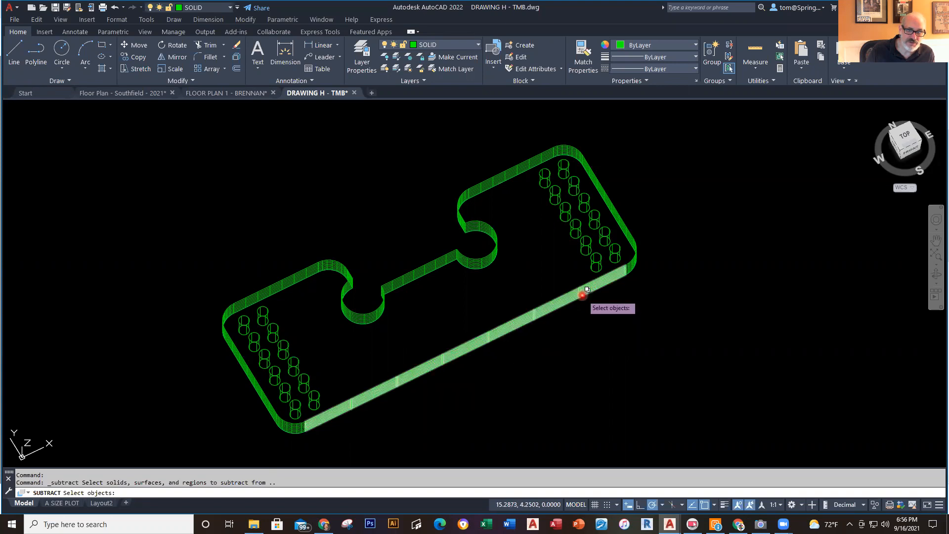
Undo the view rotation and the last extrusion of the plate and holes
key("ctrl+z")
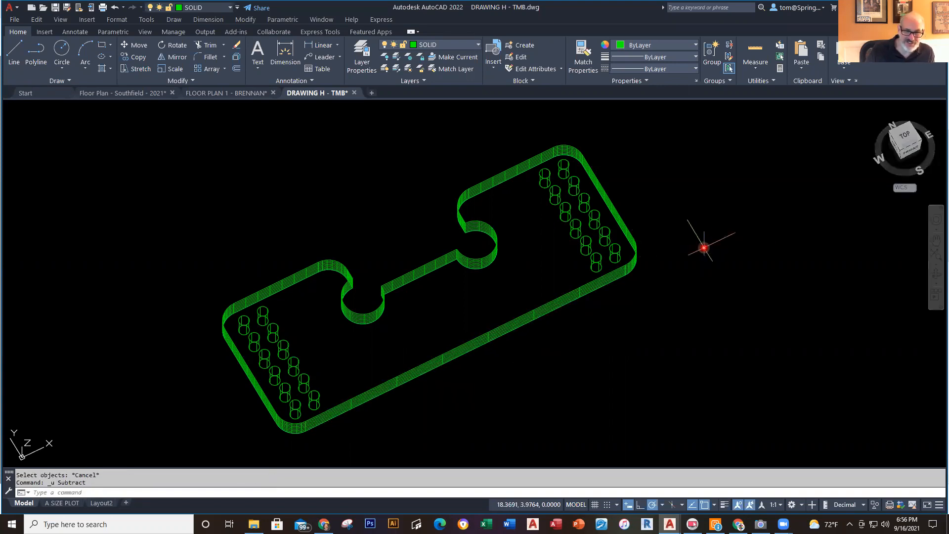
key("ctrl+z")
key("ctrl+z")
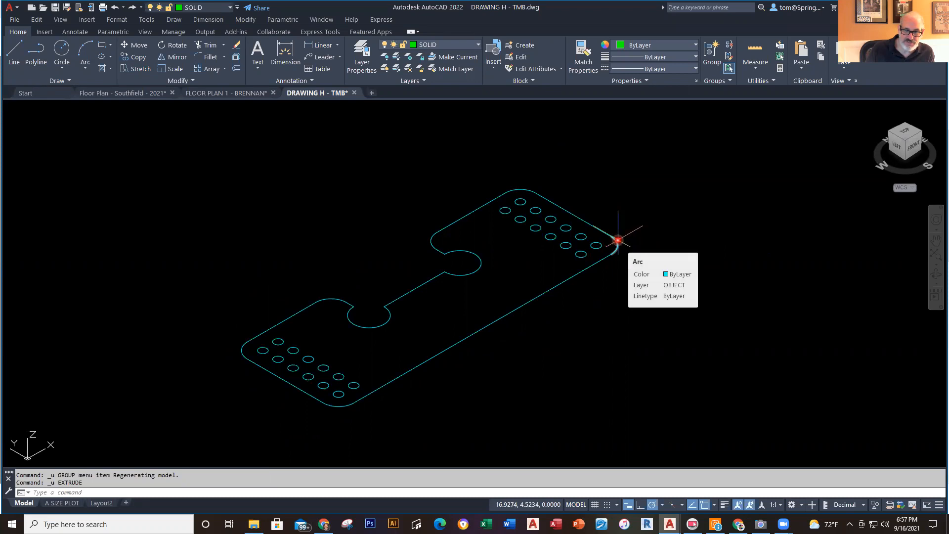
left_click(599, 245)
right_click(599, 244)
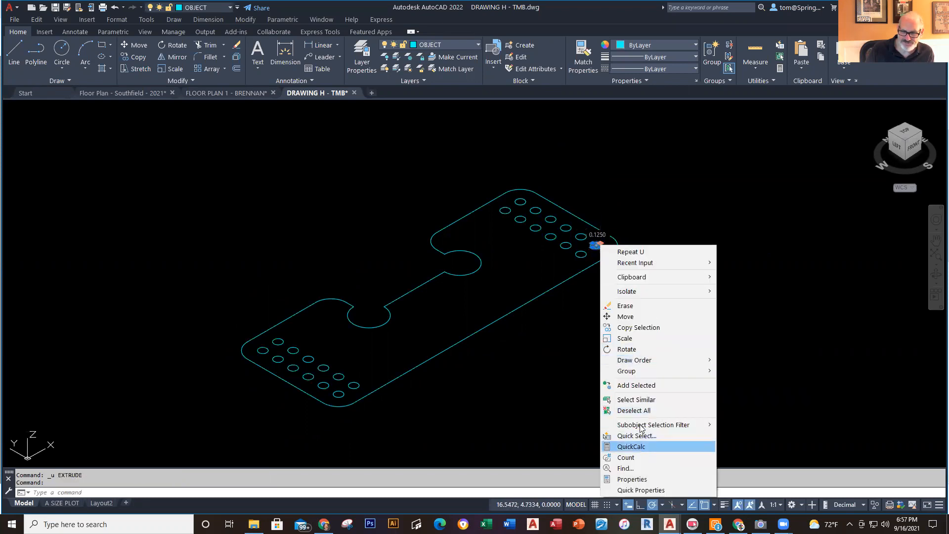
left_click(641, 411)
key("Escape")
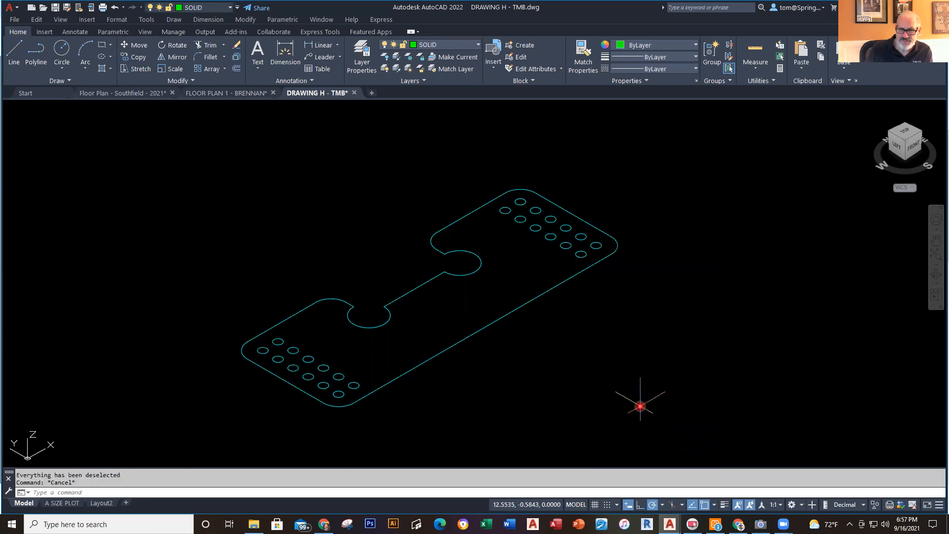
Erase all the hole circles at both ends of the plate using Select Similar on one circle
left_click(595, 247)
right_click(595, 247)
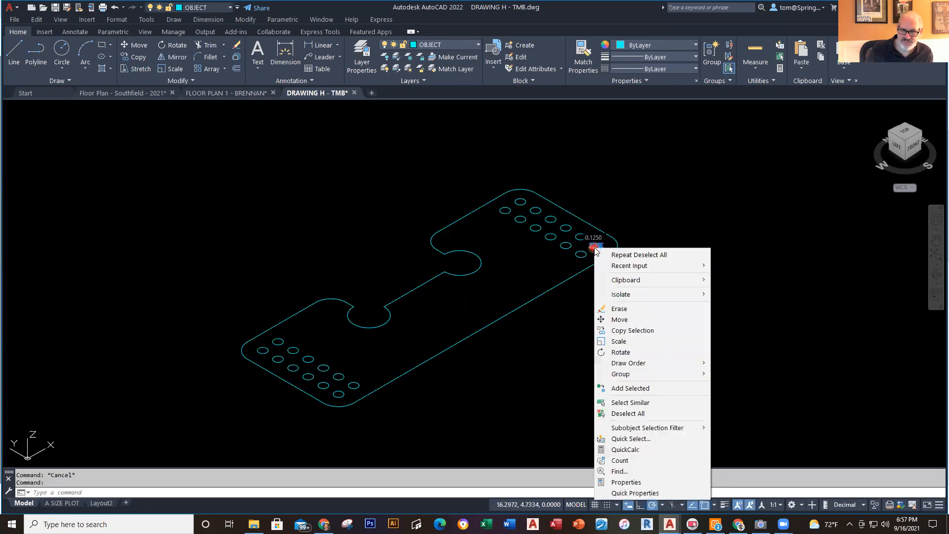
left_click(629, 403)
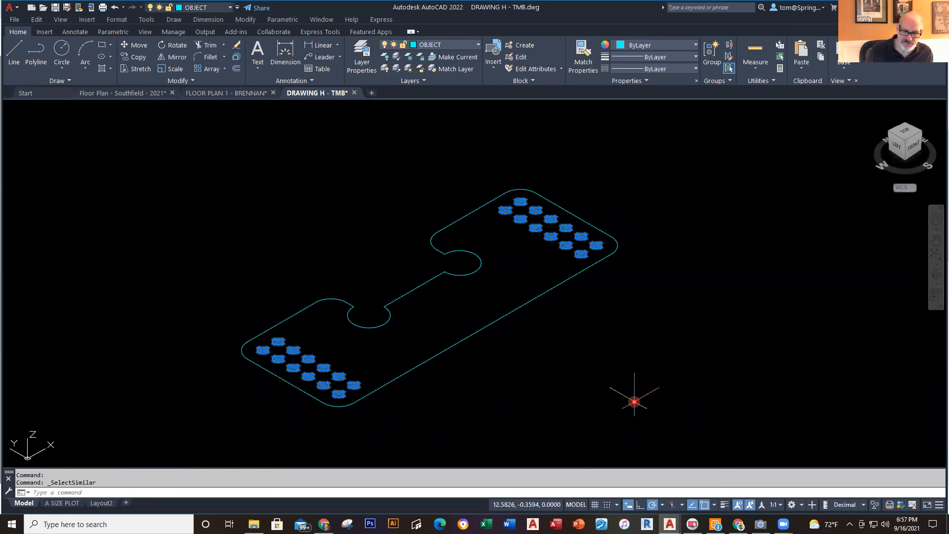
key("Delete")
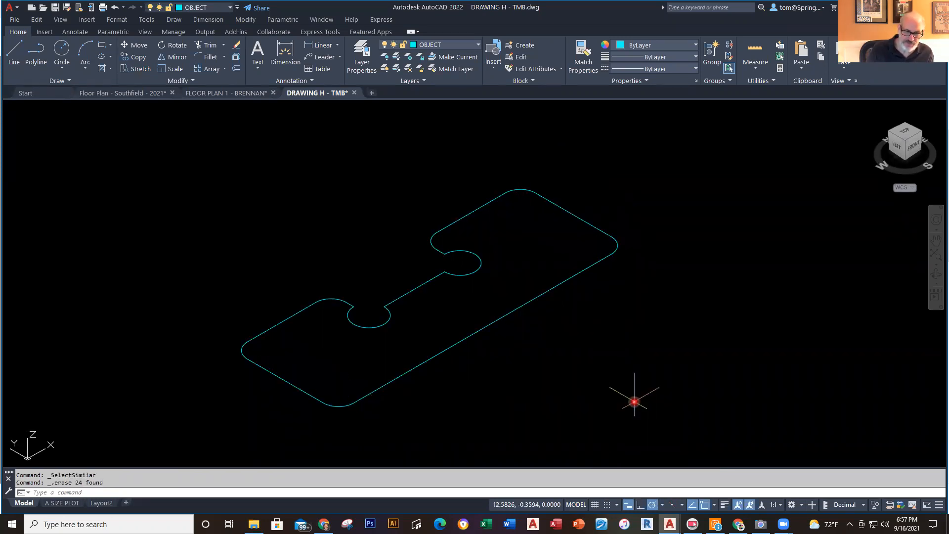
Join the plate outline's segments into one polyline and restore the erased hole circles with OOPS
left_click(684, 153)
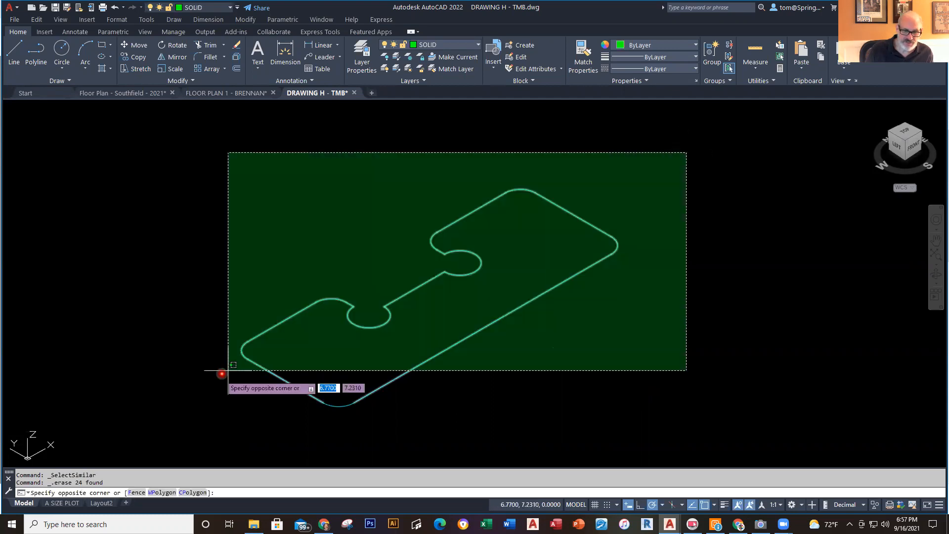
left_click(166, 455)
key("Return")
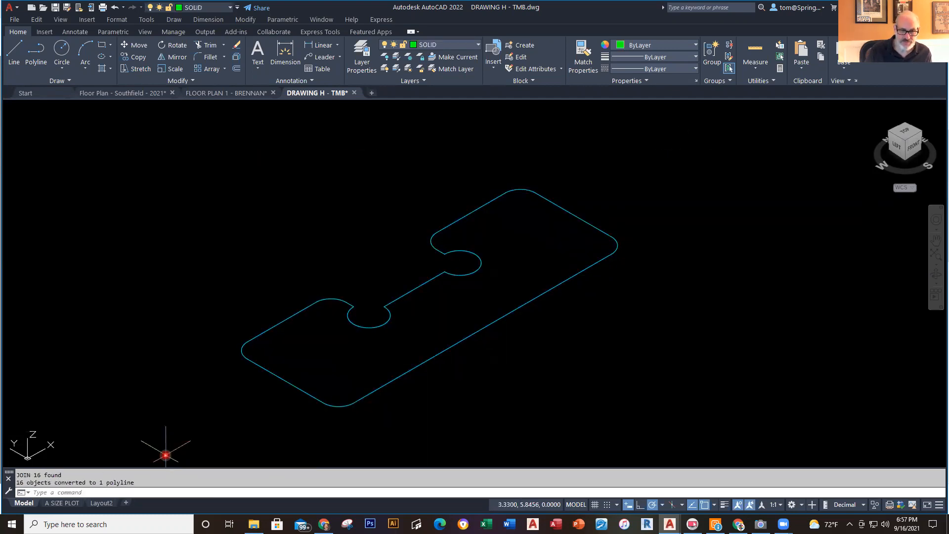
type("OOPS")
key("Return")
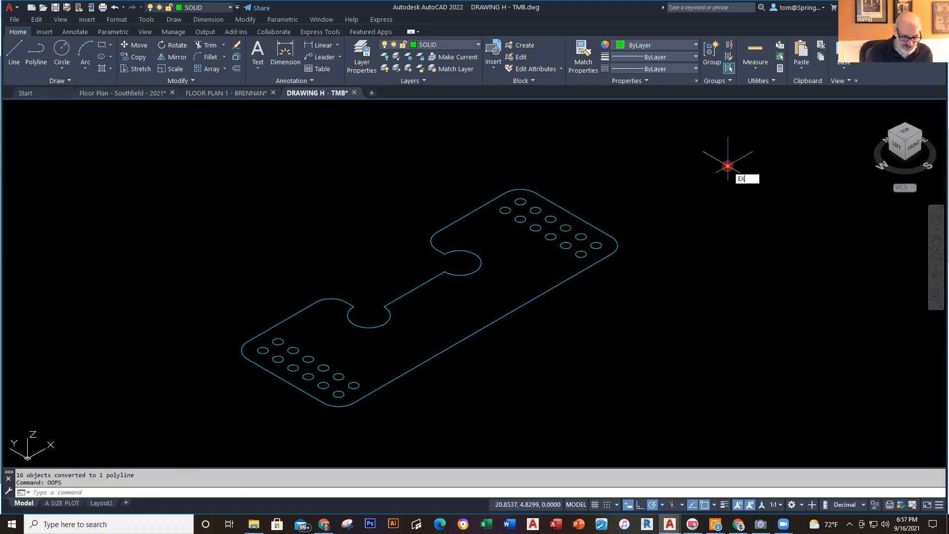
Extrude the joined plate outline together with all the hole circles to a height of 0.5
type("EXTRUDE")
key("Return")
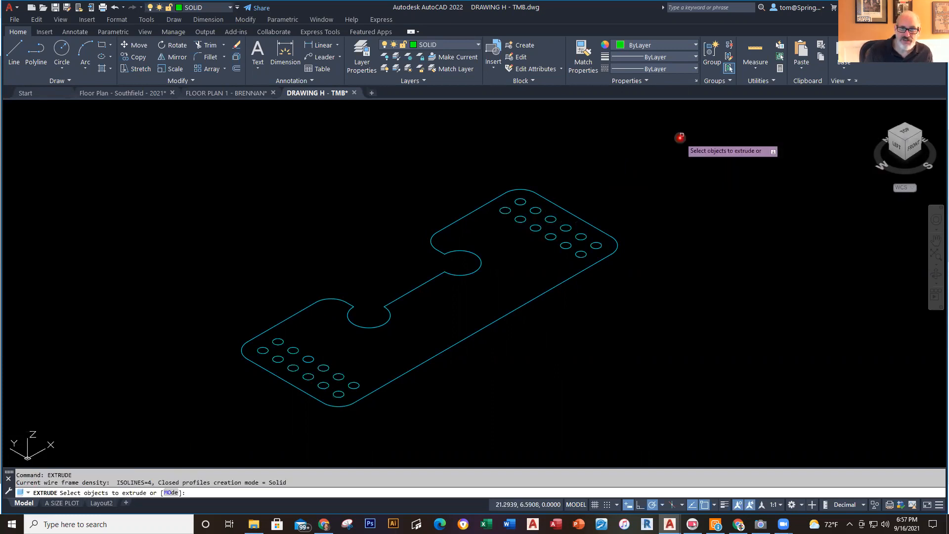
left_click(625, 152)
left_click(203, 455)
right_click(543, 329)
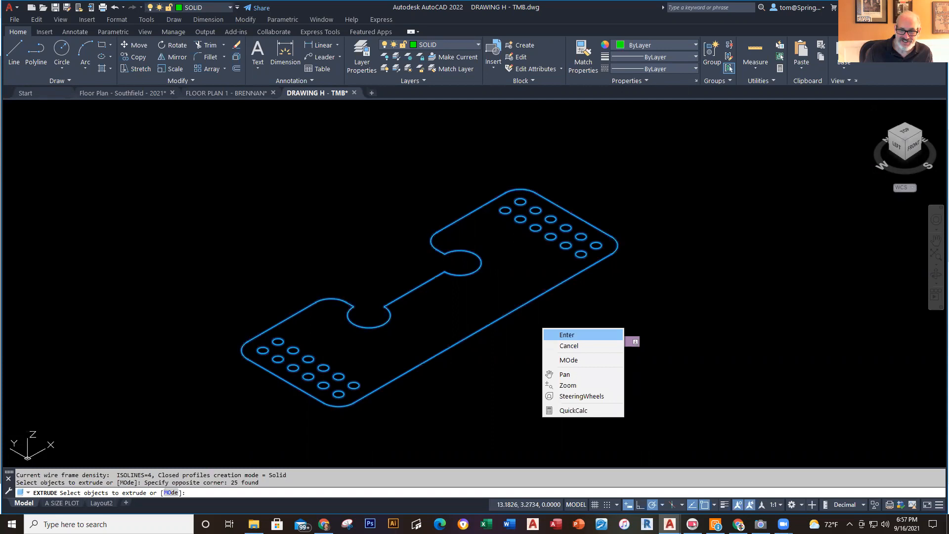
left_click(568, 334)
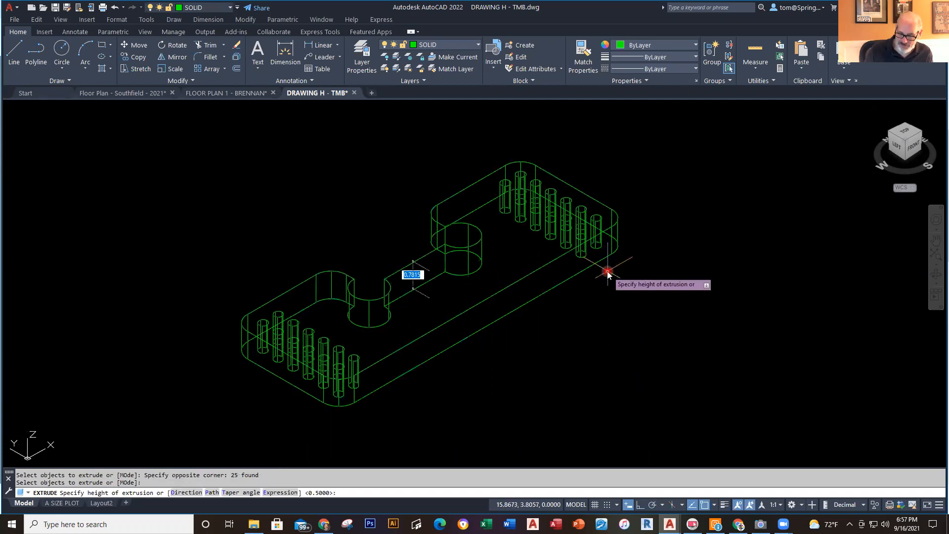
key("Return")
middle_click_drag(688, 201, 685, 265, "shift")
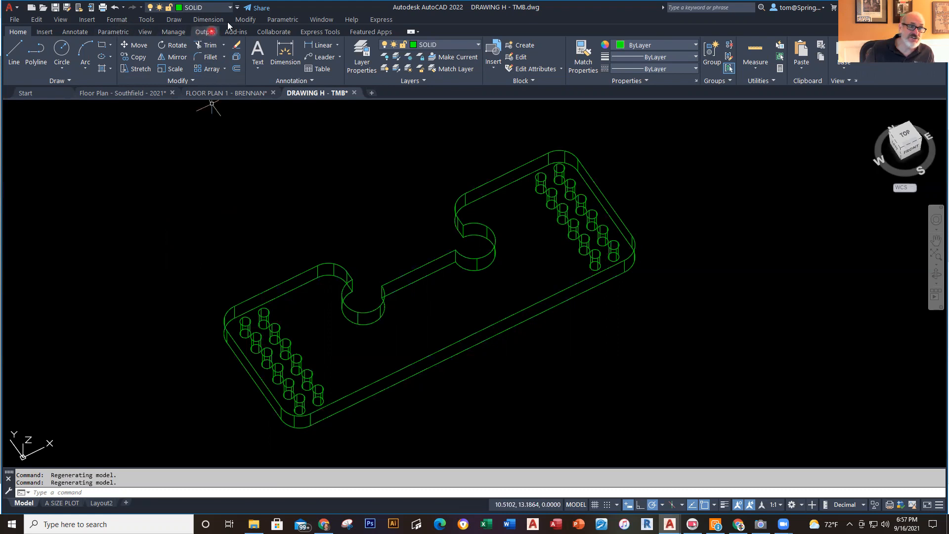
Subtract all 24 hole cylinders at both ends of the plate from the plate solid
left_click(251, 20)
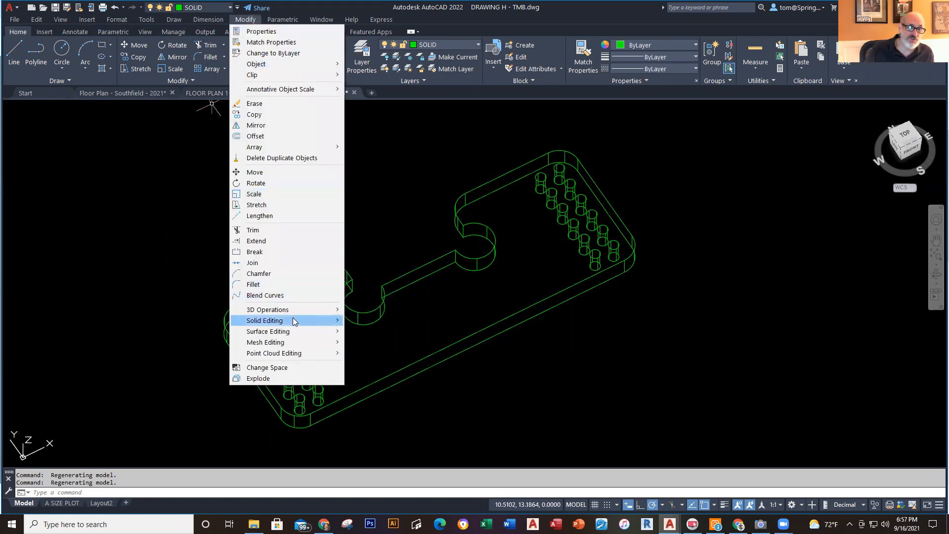
mouse_move(293, 318)
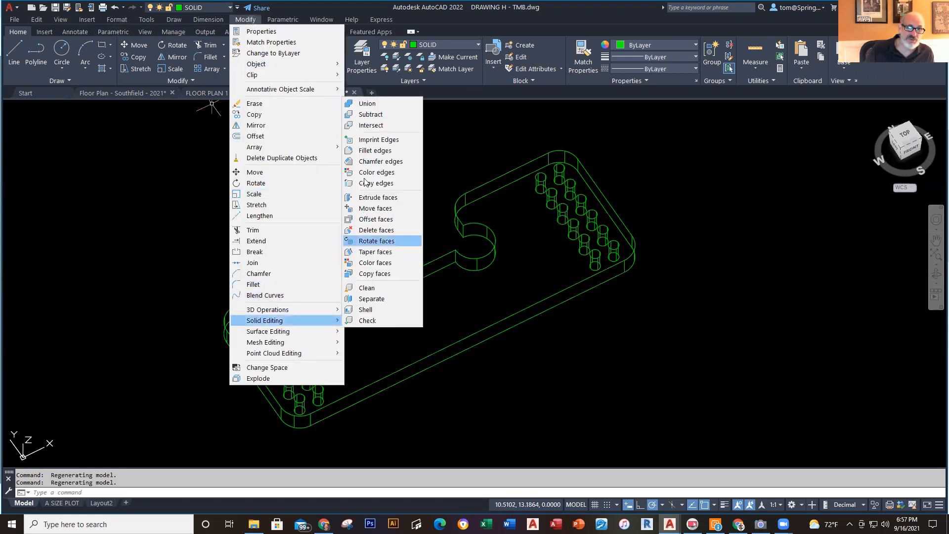
left_click(371, 115)
left_click(600, 187)
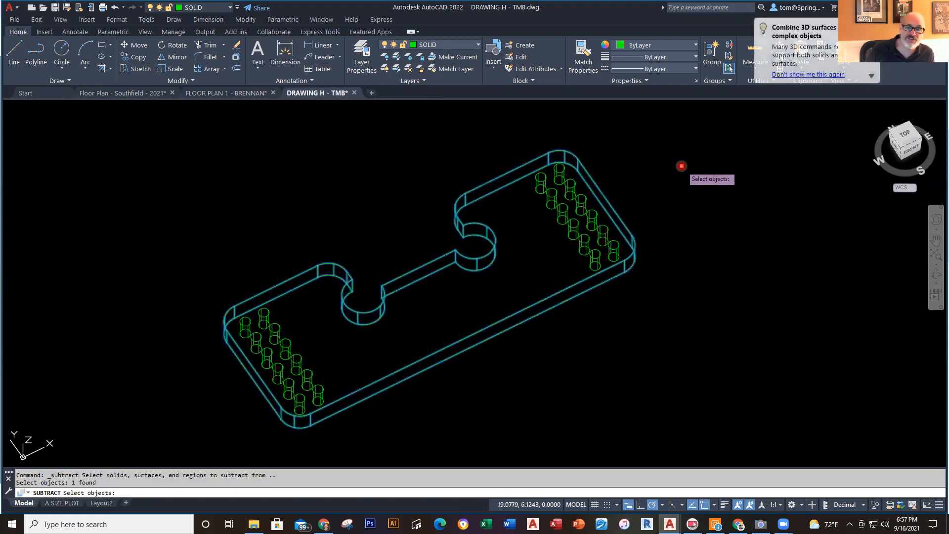
key("Return")
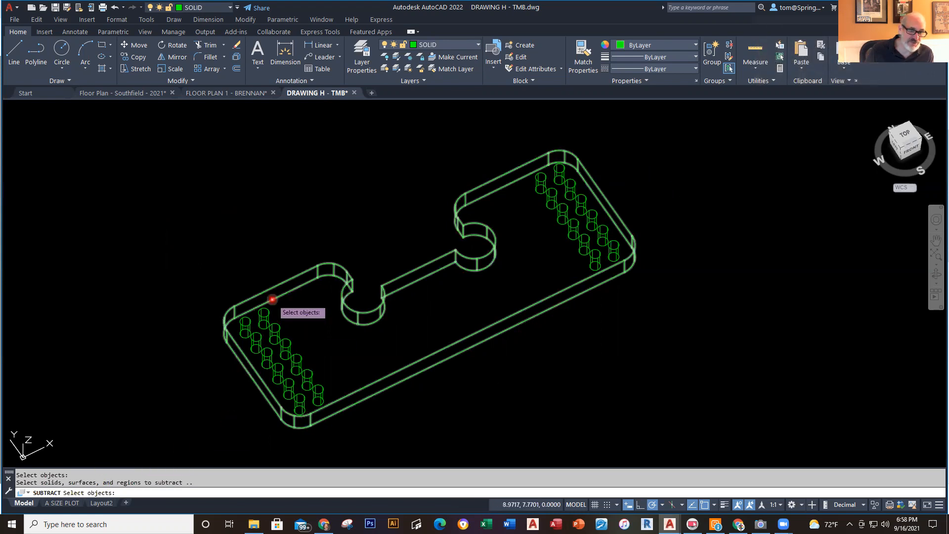
left_click(265, 314)
left_click(275, 331)
left_click(286, 342)
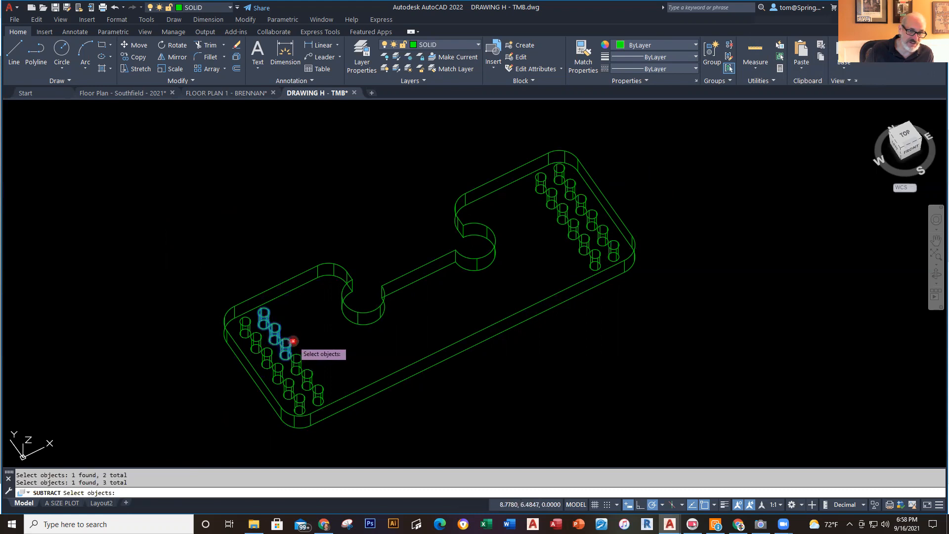
left_click(298, 356)
left_click(307, 378)
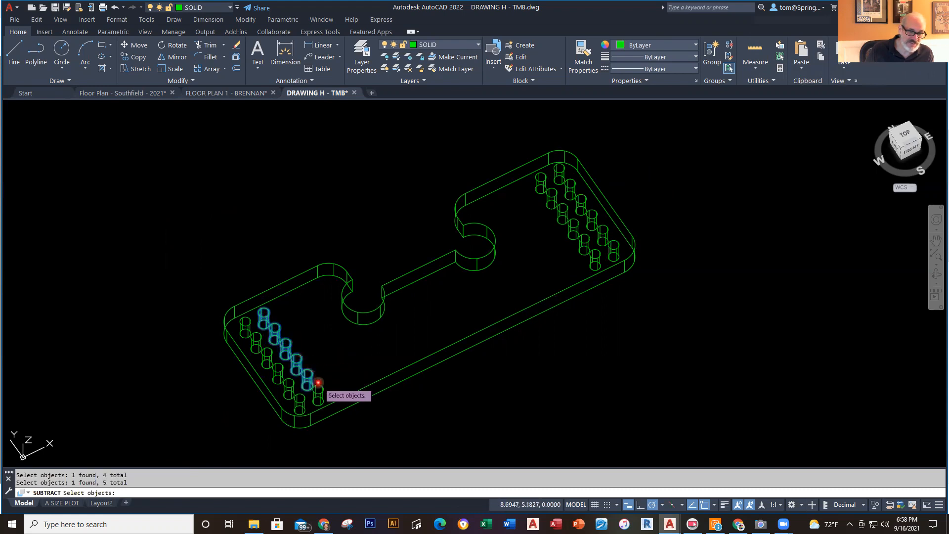
left_click(288, 389)
left_click(278, 375)
left_click(269, 360)
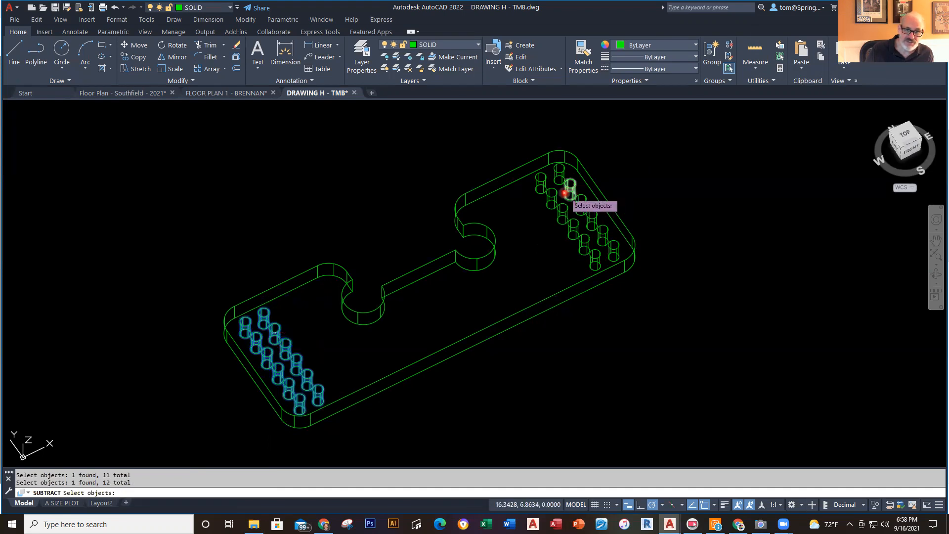
left_click(538, 190)
left_click(548, 202)
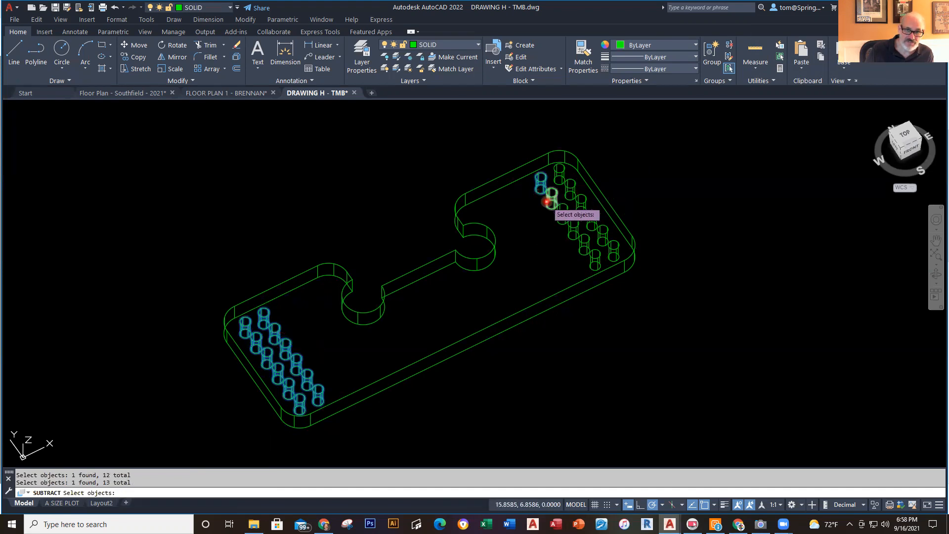
left_click(558, 214)
left_click(569, 233)
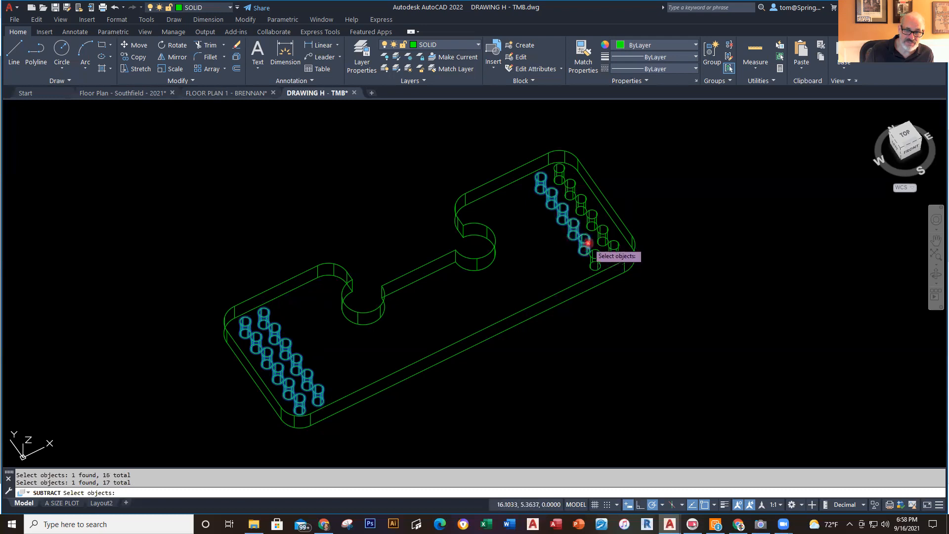
left_click(596, 253)
left_click(614, 249)
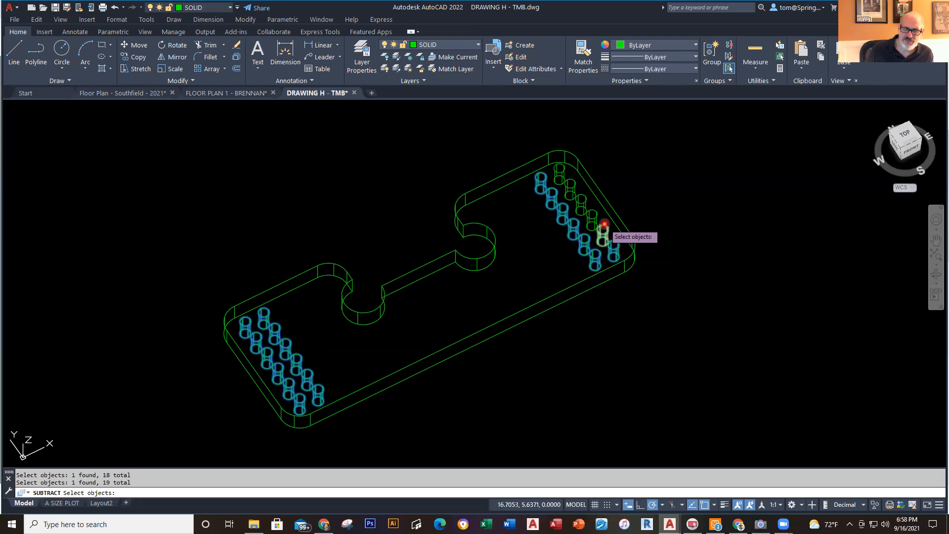
left_click(592, 219)
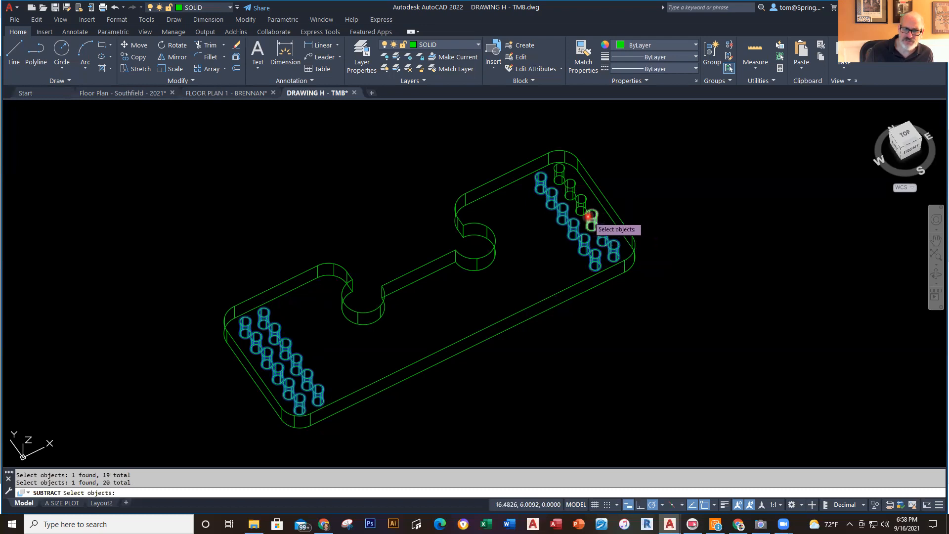
left_click(583, 203)
left_click(571, 186)
left_click(559, 171)
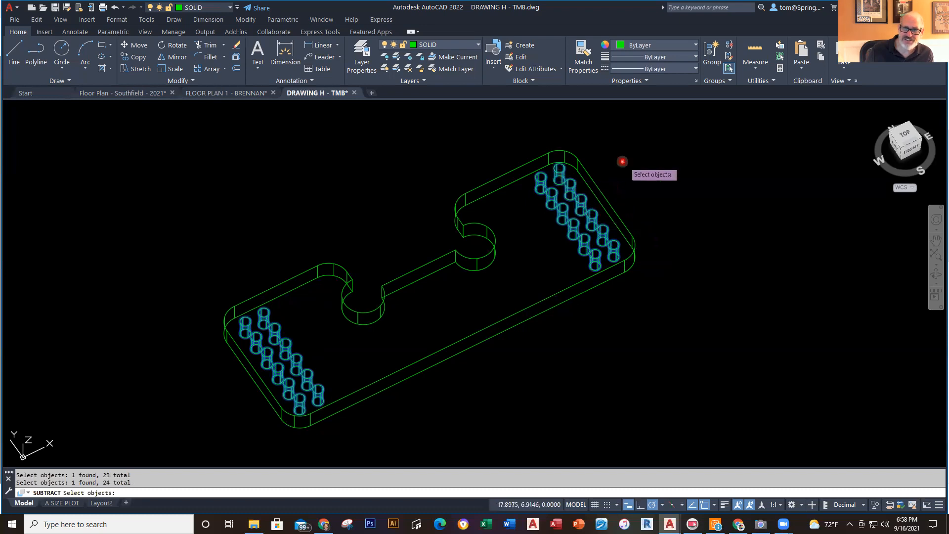
key("Return")
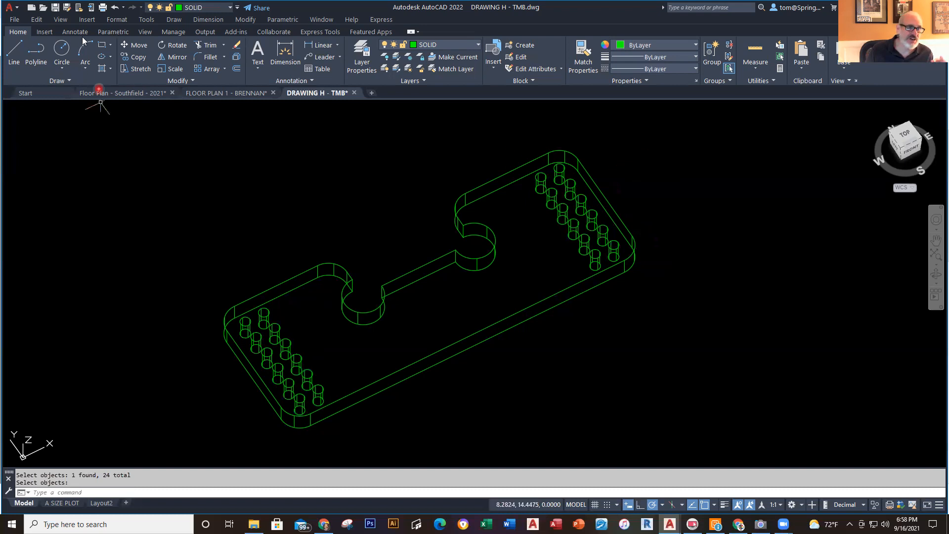
Display the plate in the Realistic visual style and view it from a steeper angle
left_click(64, 20)
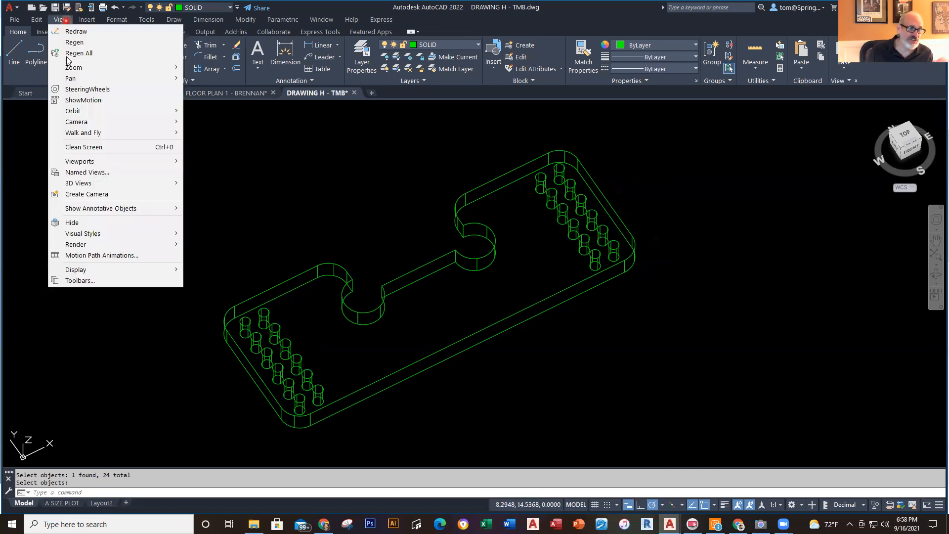
mouse_move(100, 233)
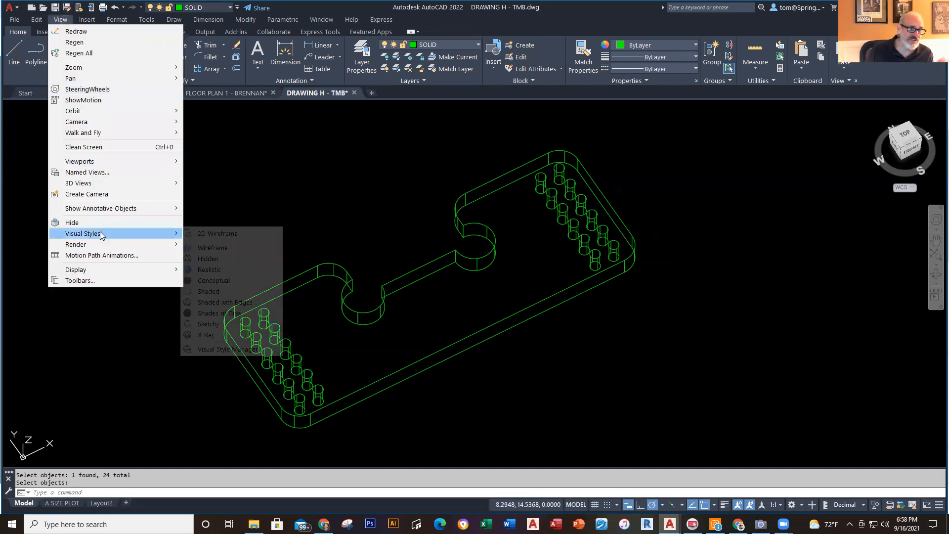
left_click(247, 269)
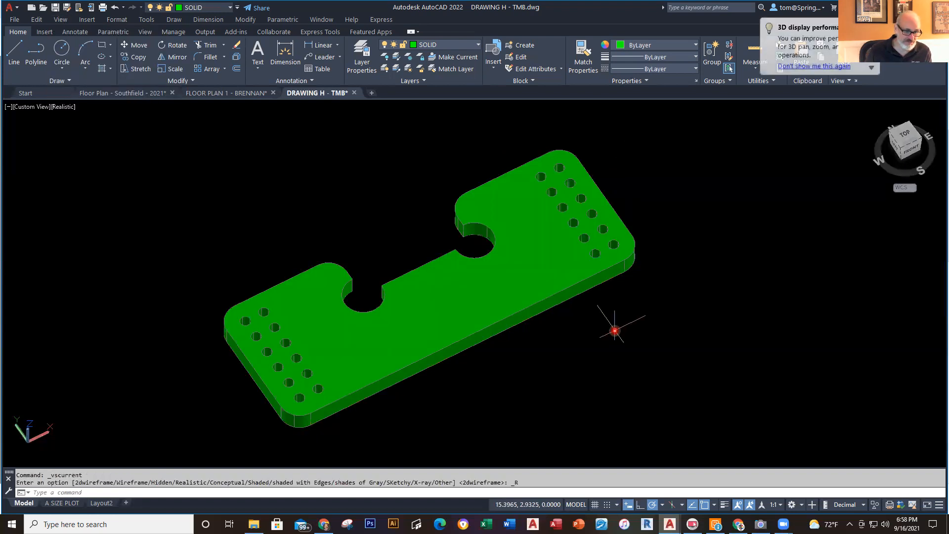
middle_click_drag(614, 330, 617, 374, "shift")
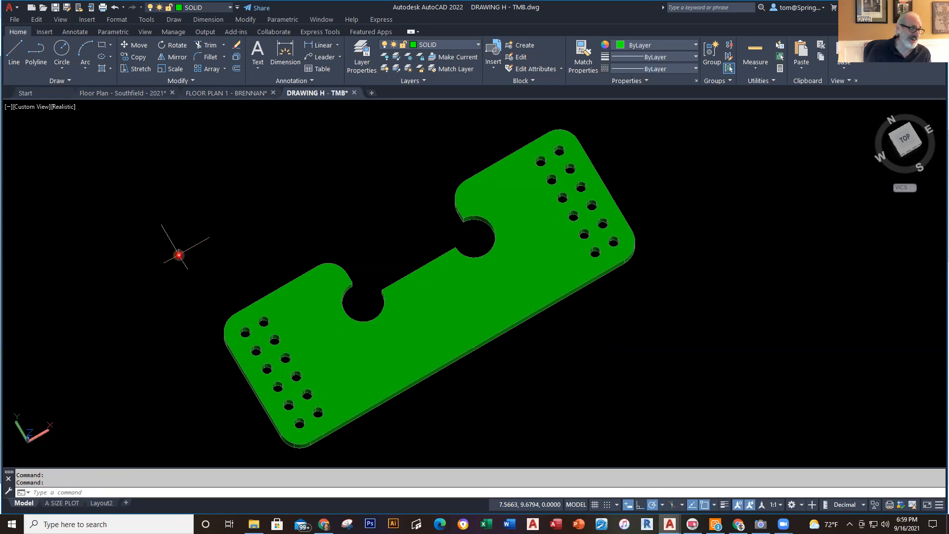
left_click(15, 19)
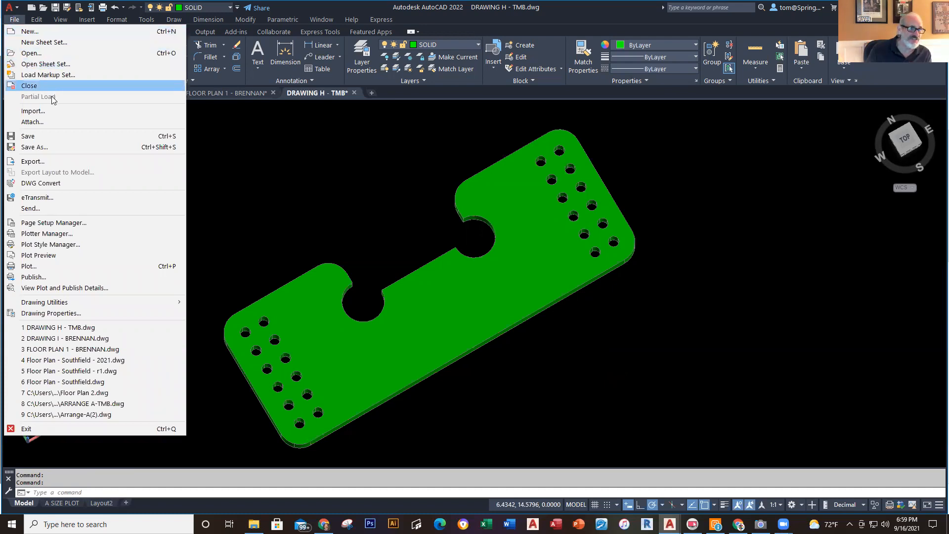
left_click(58, 149)
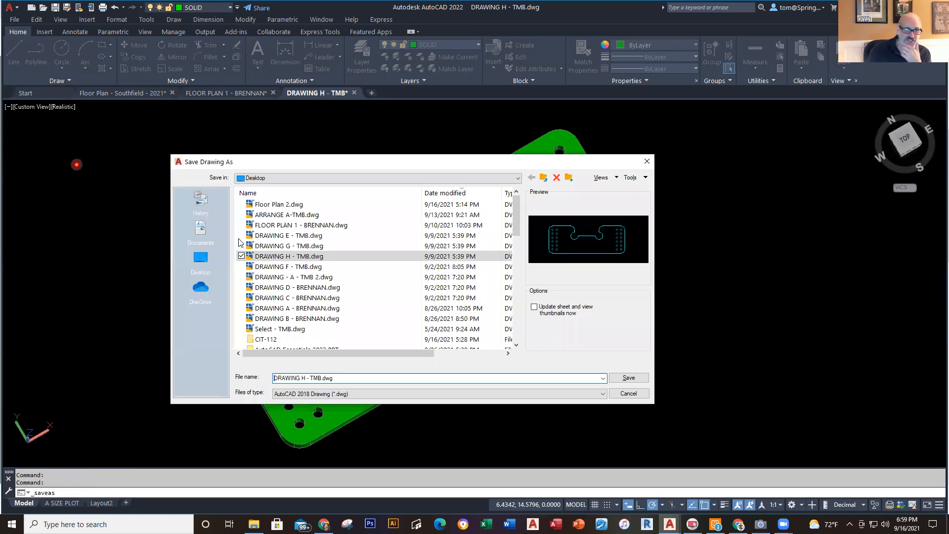
left_click(649, 165)
Start exporting the drawing to the Desktop as a Lithography (*.stl) file named DRAWING H - TMB.stl
left_click(16, 11)
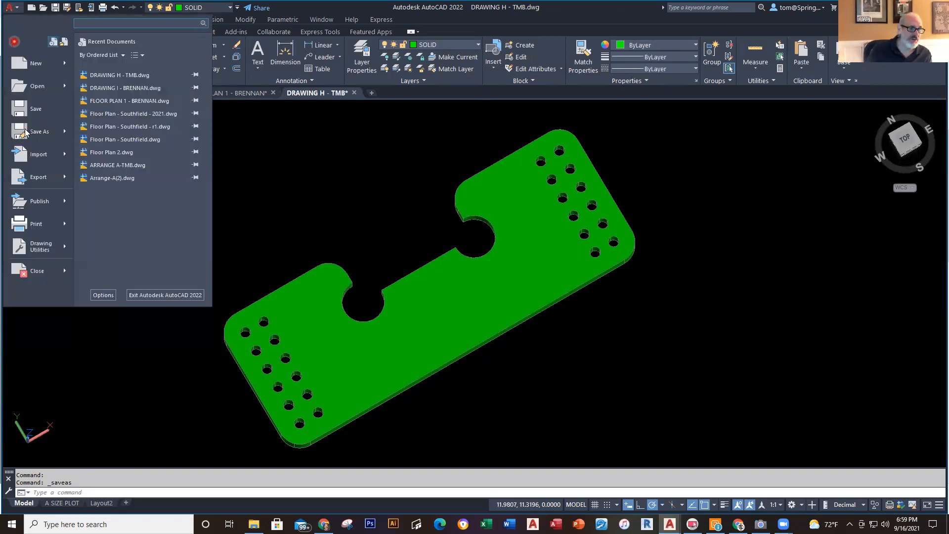
left_click(51, 176)
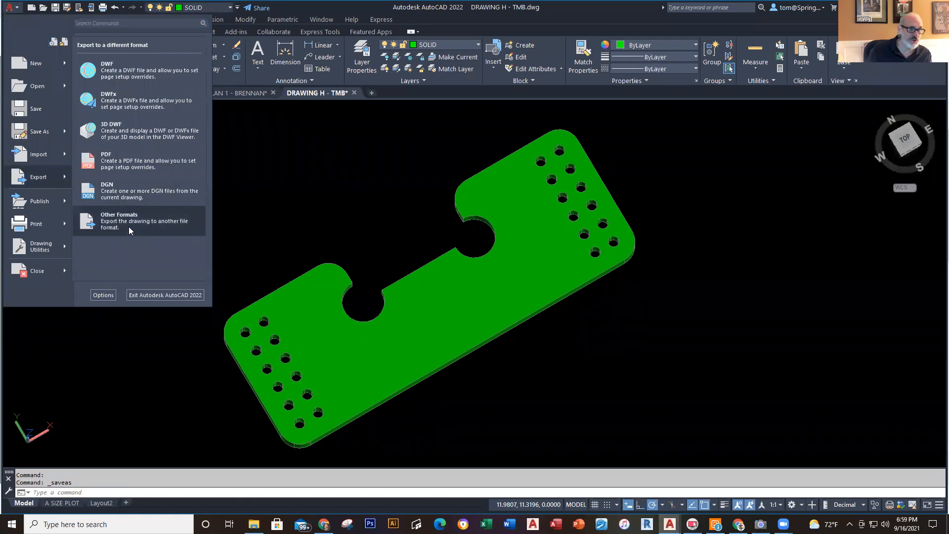
left_click(128, 228)
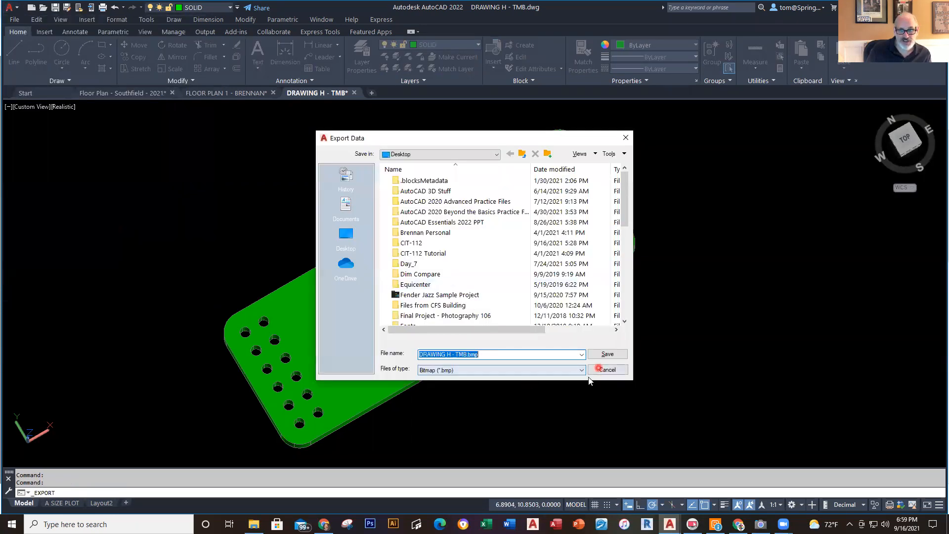
left_click(580, 371)
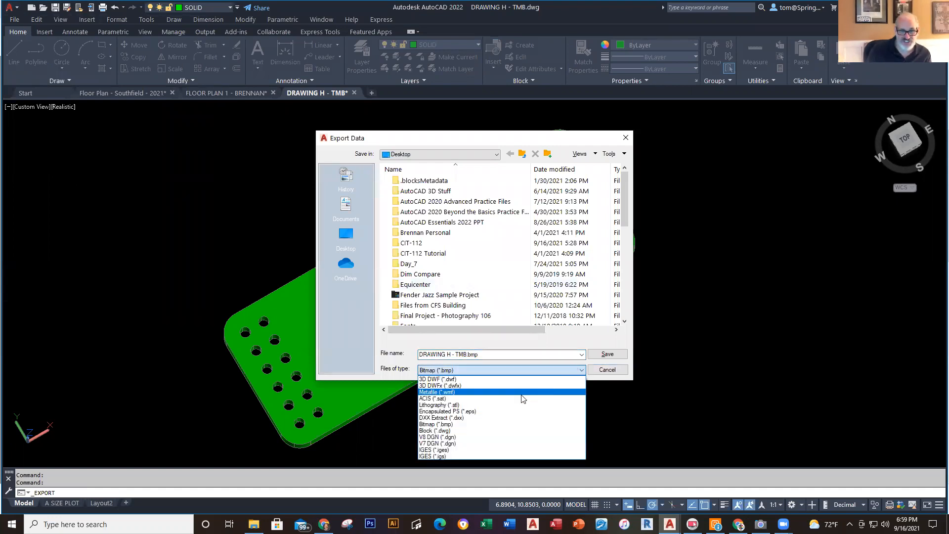
left_click(460, 405)
left_click(501, 353)
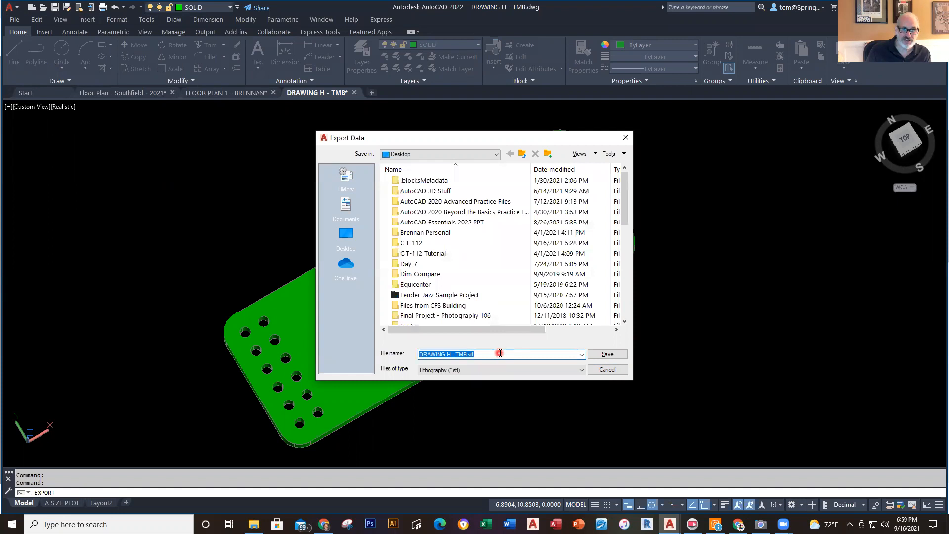
left_click(606, 354)
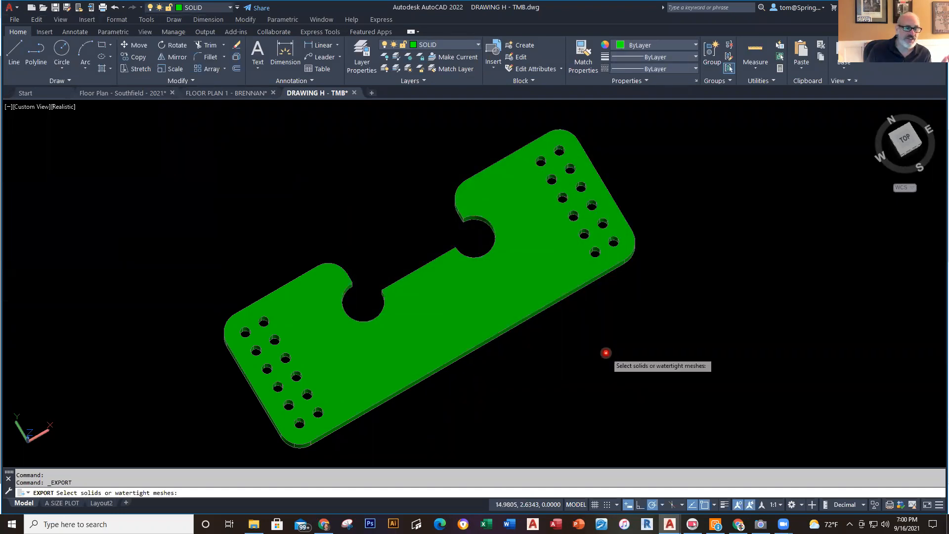
Select the whole plate solid as the object for the STL export and complete the export
scroll(682, 229, "down", 3)
mouse_move(685, 141)
left_mouse_down()
mouse_move(515, 308)
mouse_move(621, 346)
mouse_move(659, 342)
left_mouse_up()
left_click(705, 128)
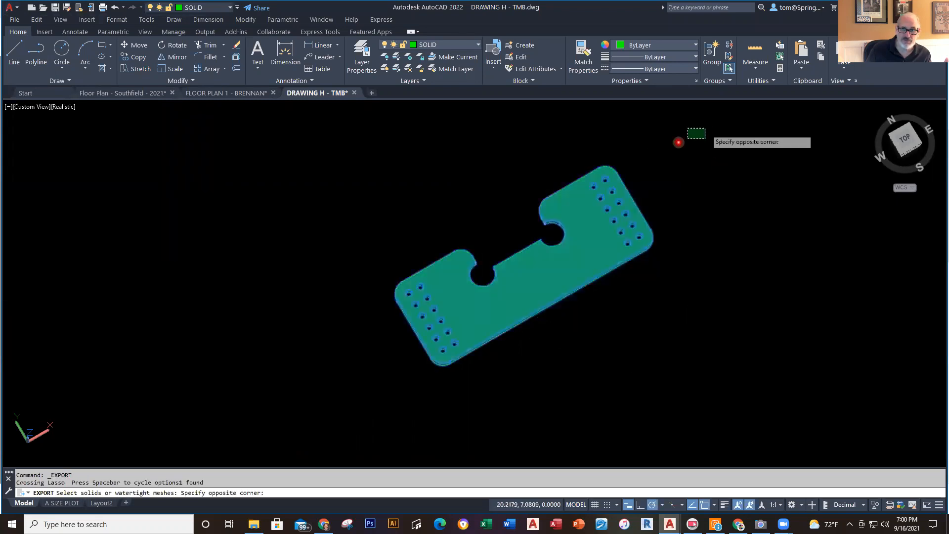
left_click(356, 359)
key("Return")
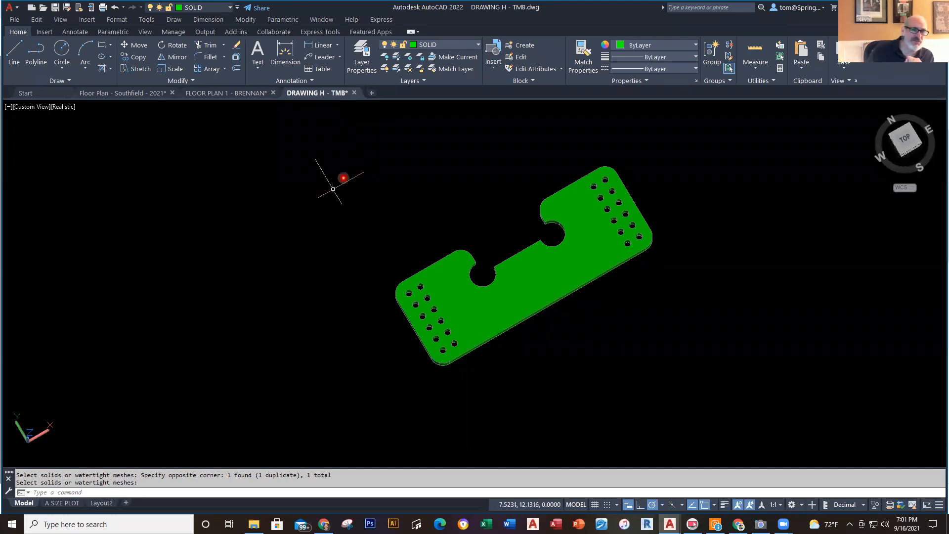
Close the DRAWING H and FLOOR PLAN 1 drawings, saving the changes to both
left_click(356, 93)
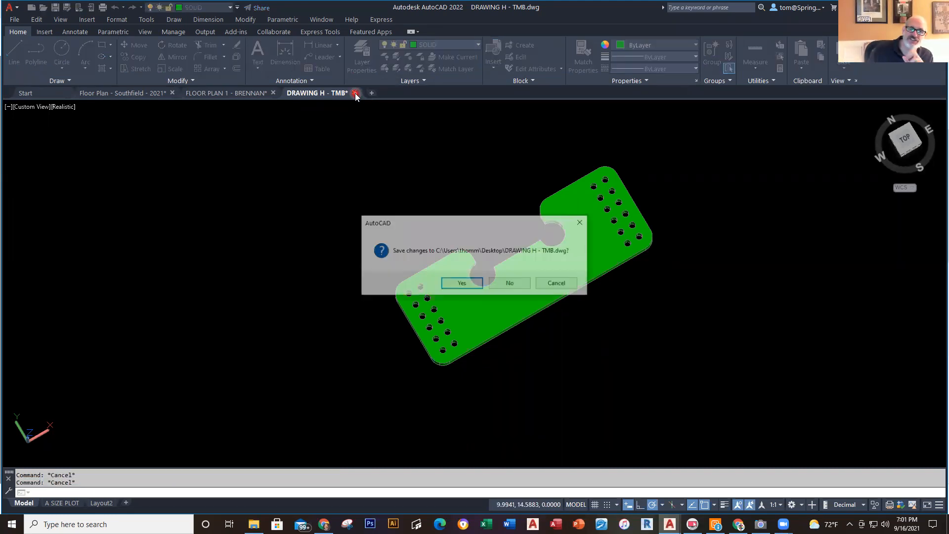
left_click(461, 284)
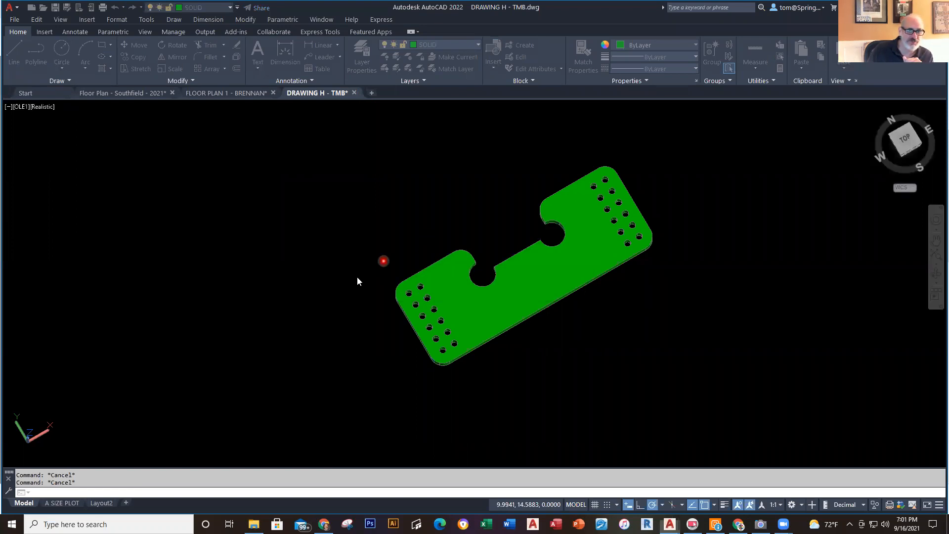
middle_click_drag(418, 322, 423, 343)
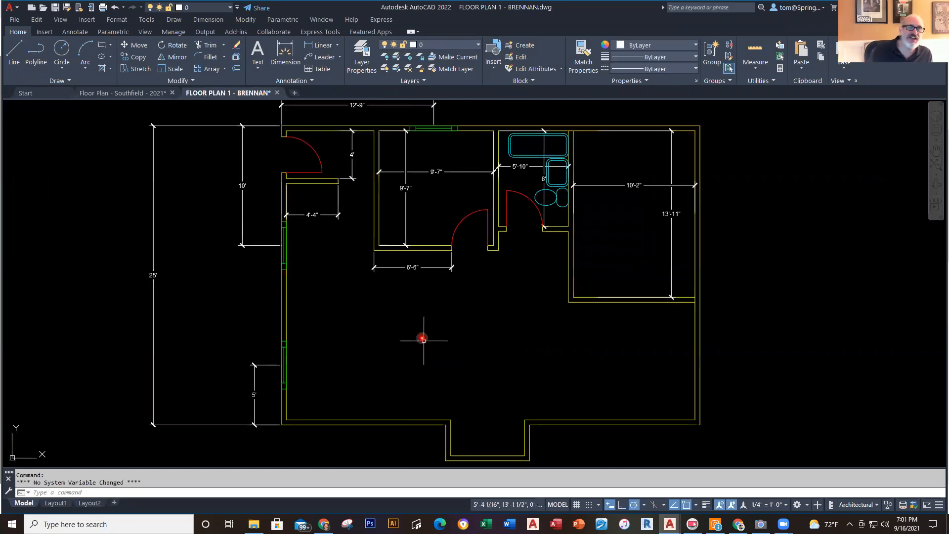
left_click(278, 94)
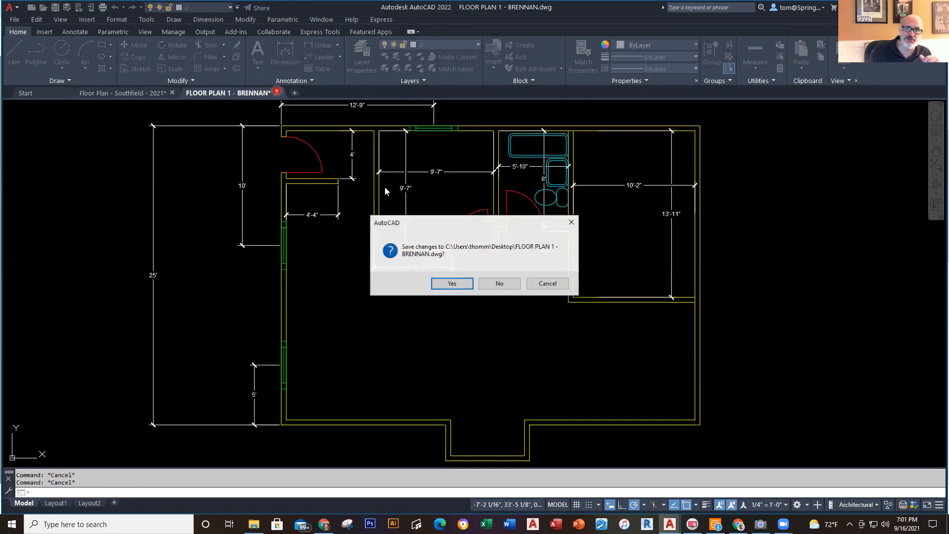
left_click(452, 284)
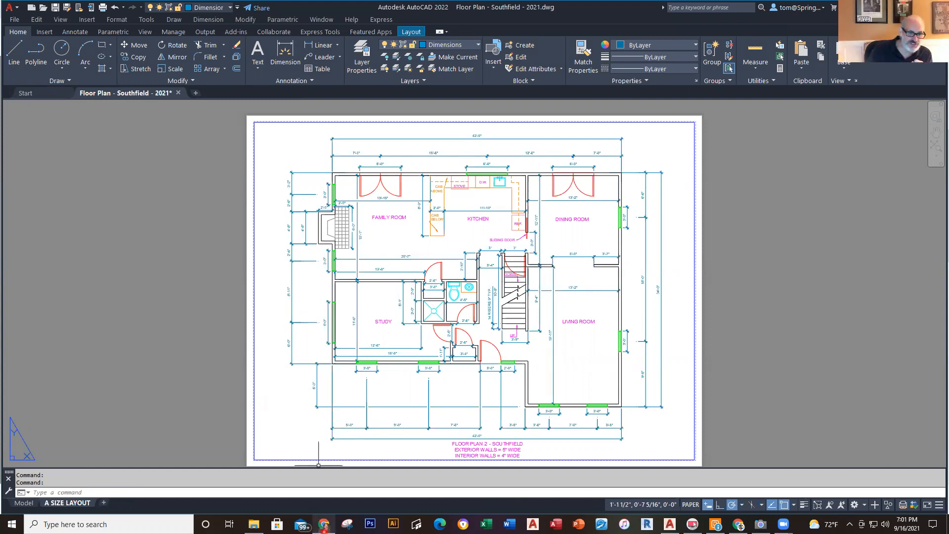
Switch to Chrome and view the Floor Plan 2 - Southfield 2021 plan from the Week 4 Floor Plan 2 assignment
left_click(324, 524)
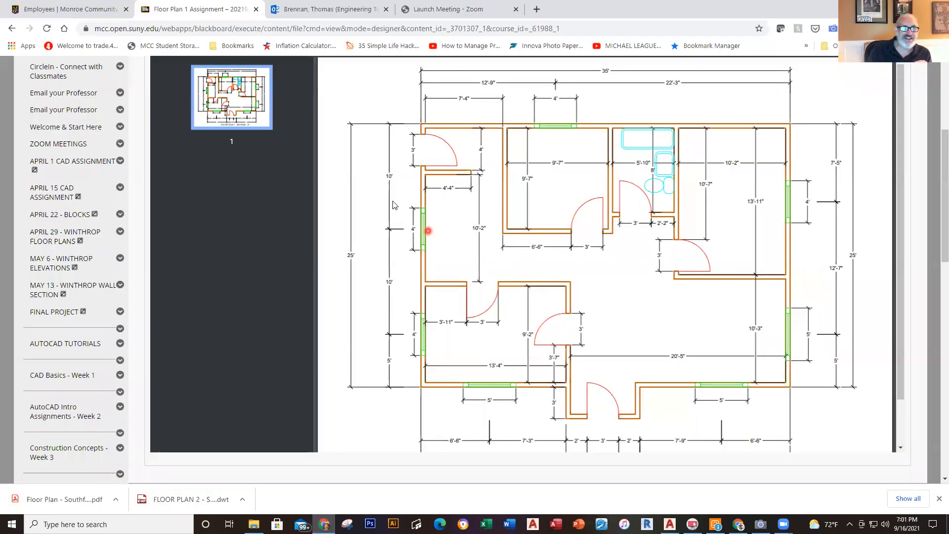
scroll(61, 346, "down", 3)
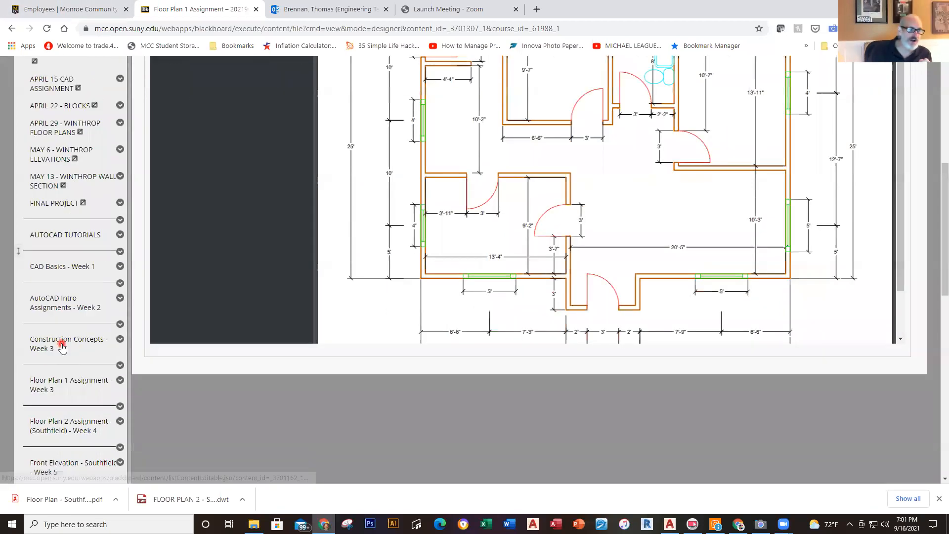
scroll(62, 346, "down", 1)
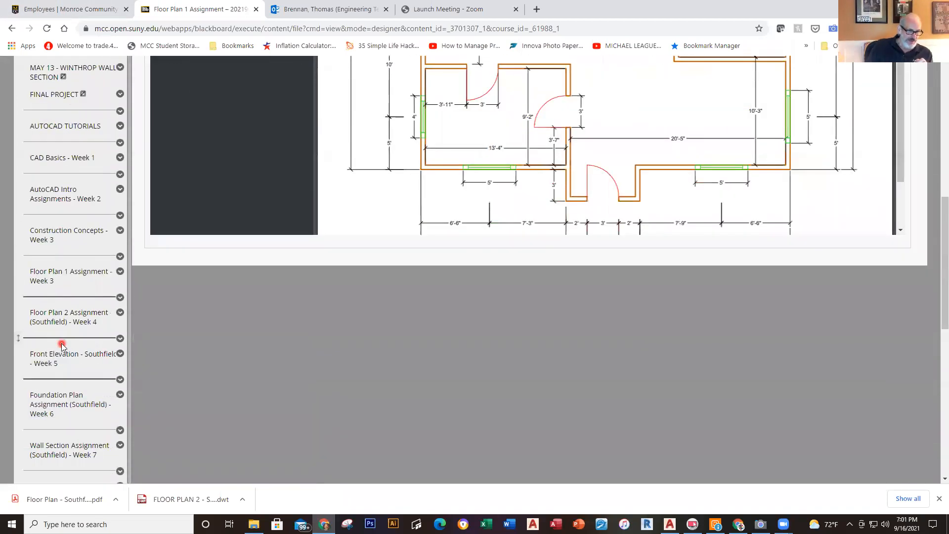
left_click(55, 316)
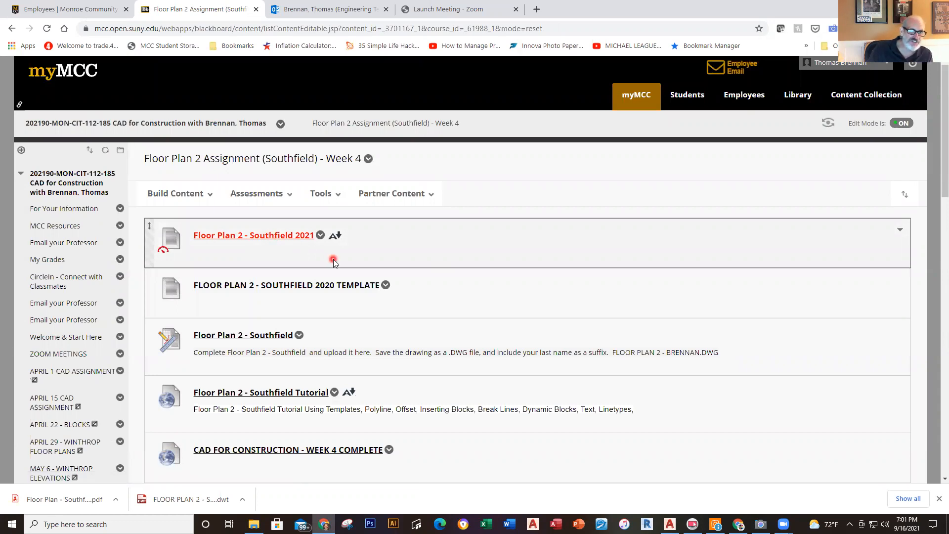
left_click(303, 244)
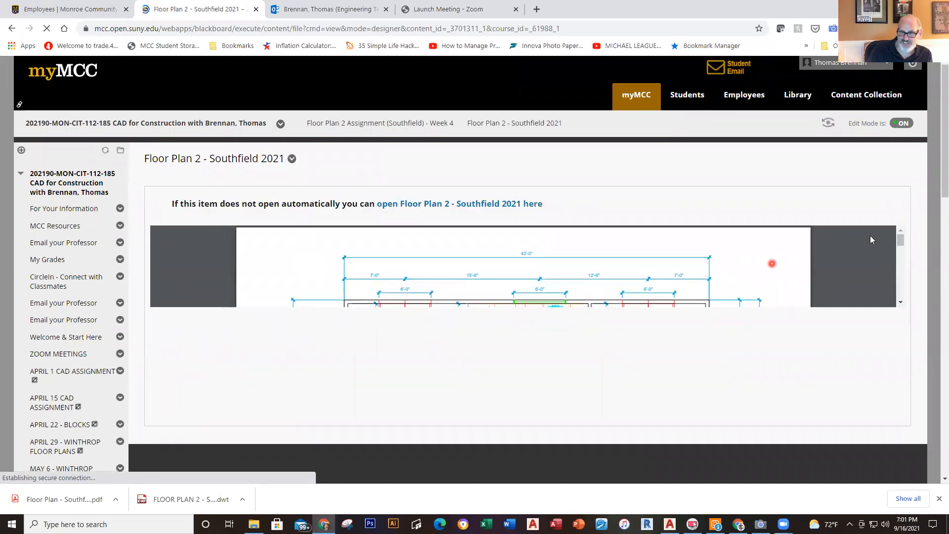
scroll(903, 298, "down", 4)
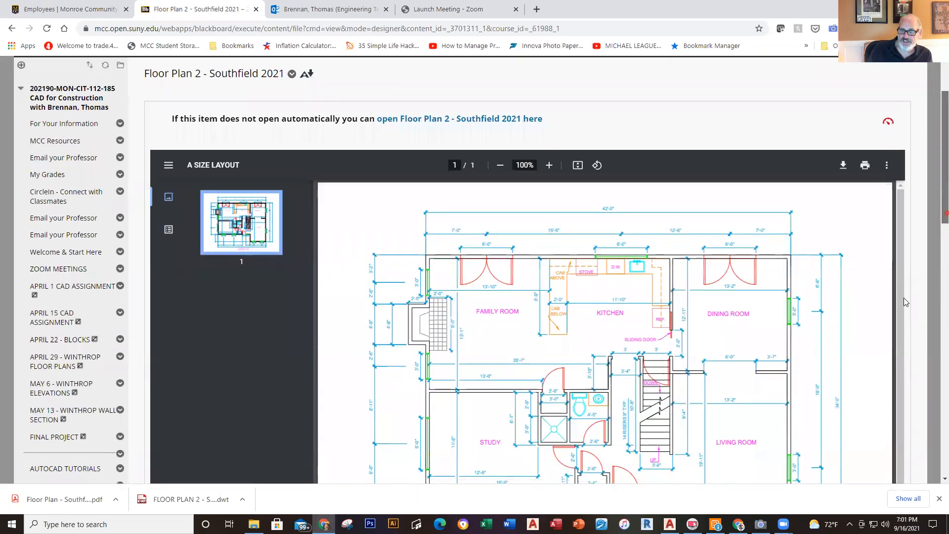
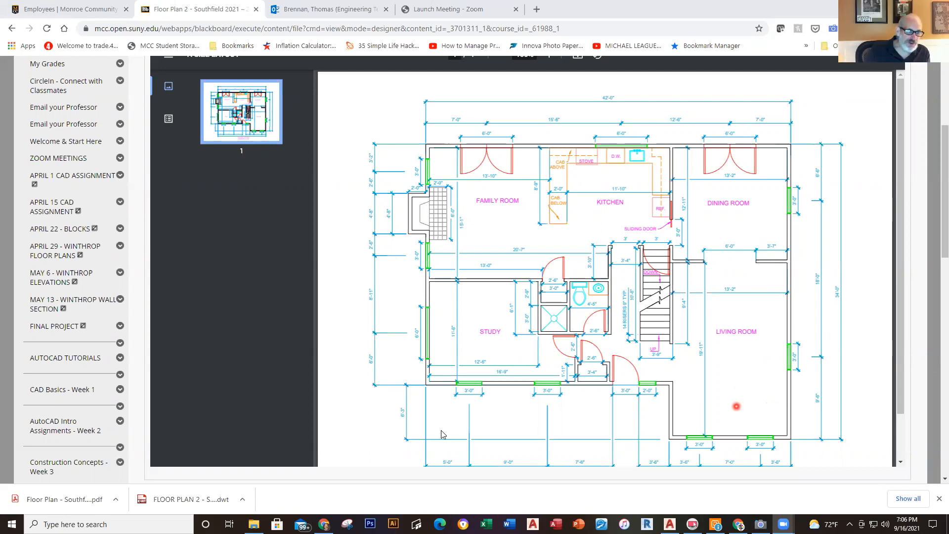
Download the FLOOR PLAN 2 - SOUTHFIELD 2020 TEMPLATE file from the Week 4 Floor Plan 2 assignment
scroll(88, 393, "down", 2)
scroll(87, 393, "down", 2)
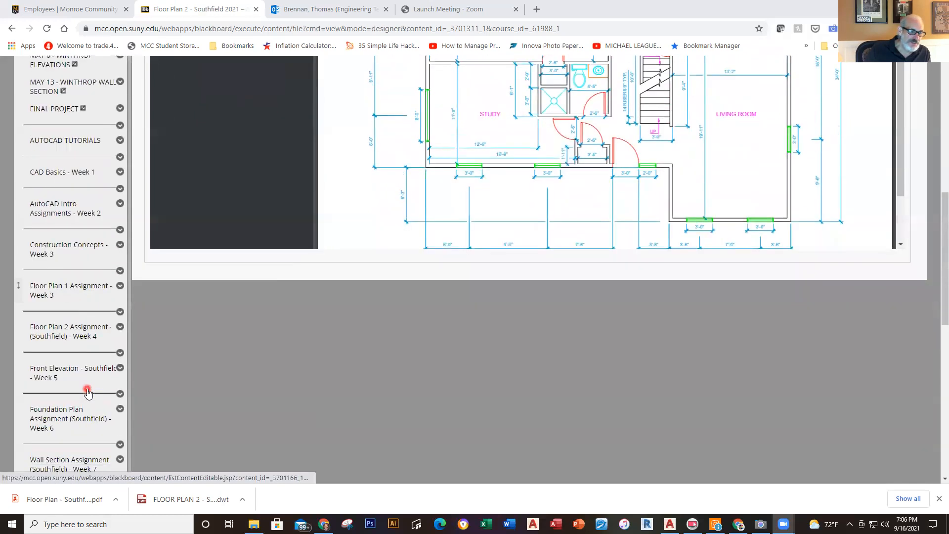
left_click(85, 329)
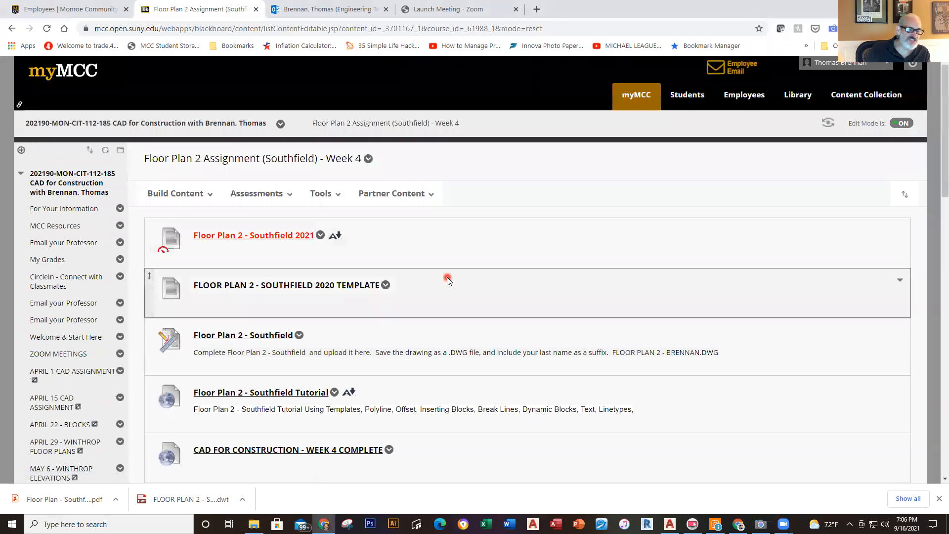
left_click(285, 287)
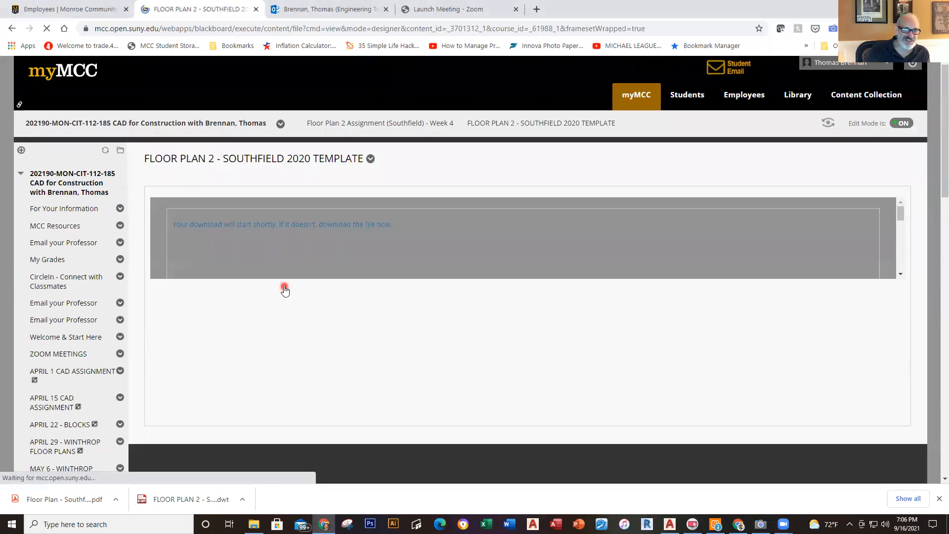
left_click(60, 503)
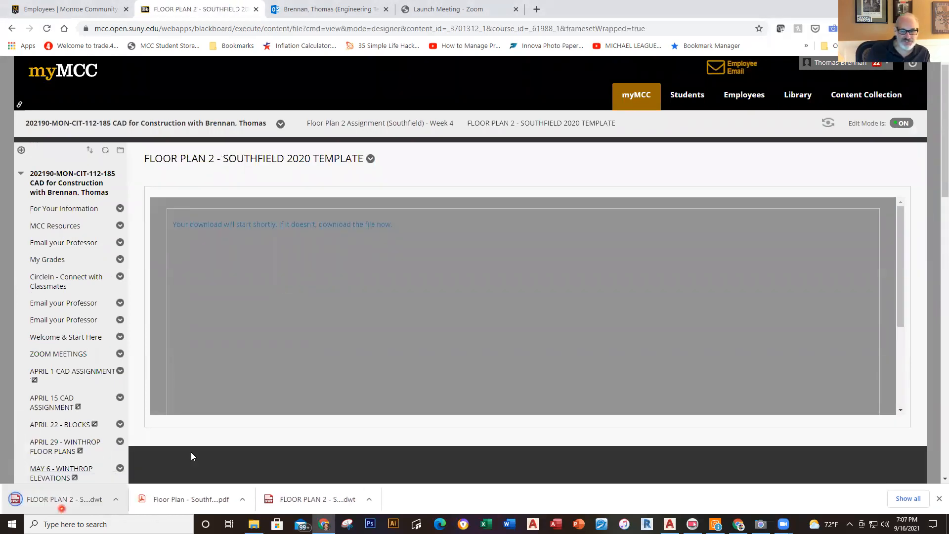
Switch to AutoCAD and create a new drawing from FLOOR PLAN 2 - SOUTHFIELD(1)(2) (1).dwt in the Downloads folder
left_click(669, 526)
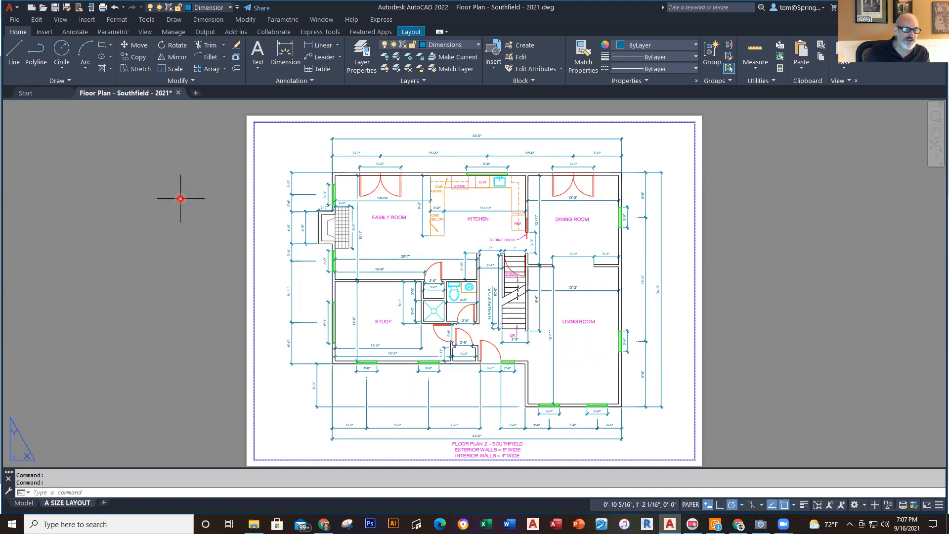
left_click(24, 503)
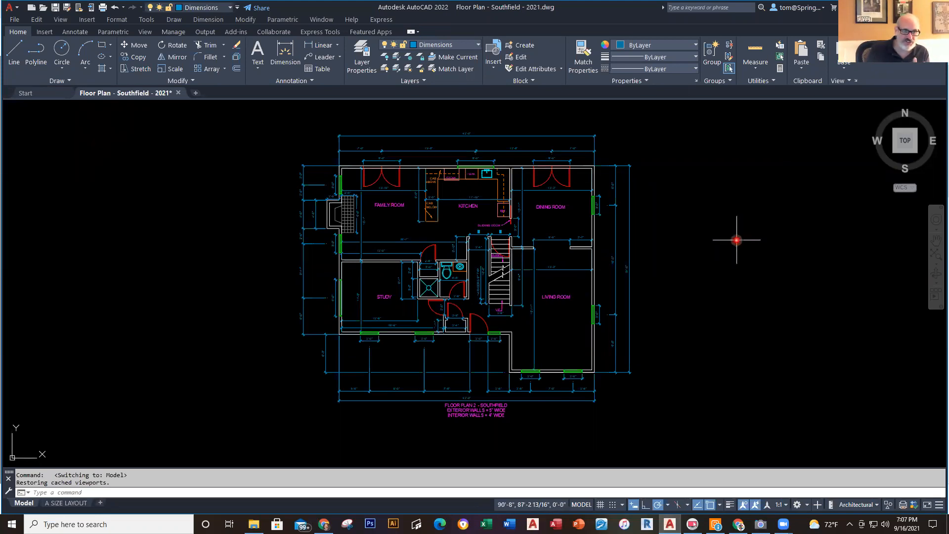
left_click(31, 8)
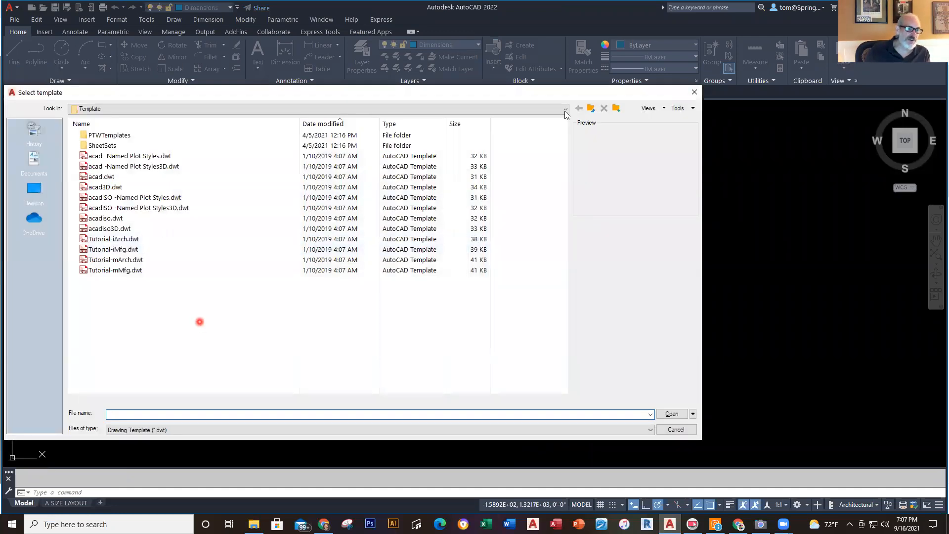
left_click(565, 109)
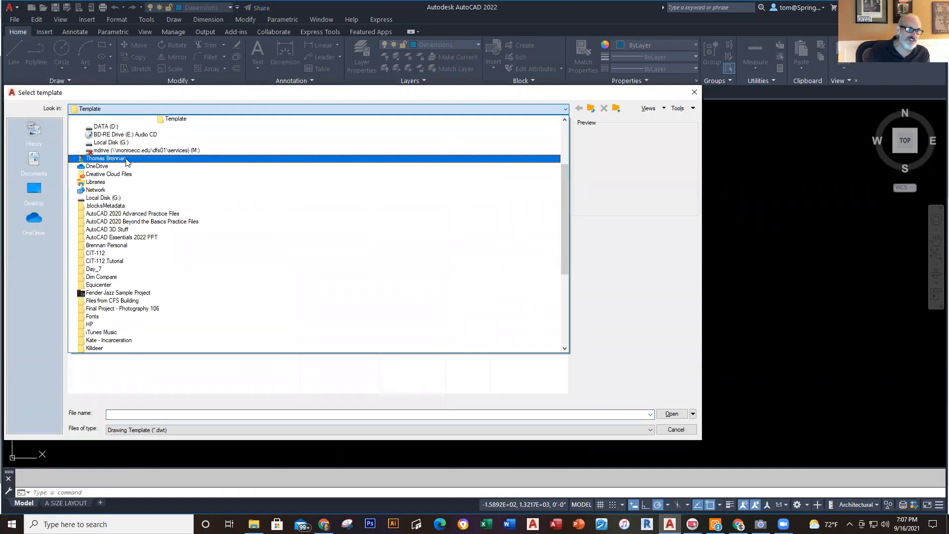
left_click(127, 160)
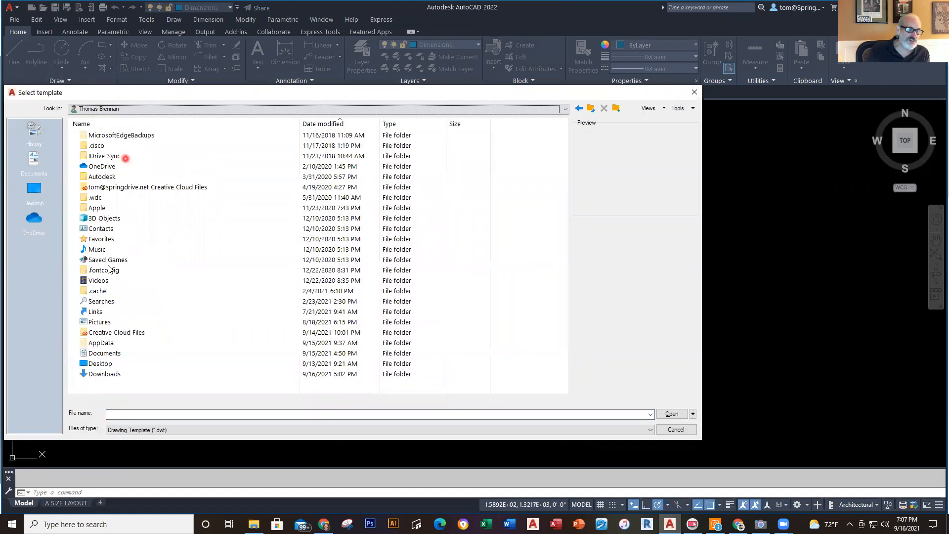
double_click(111, 374)
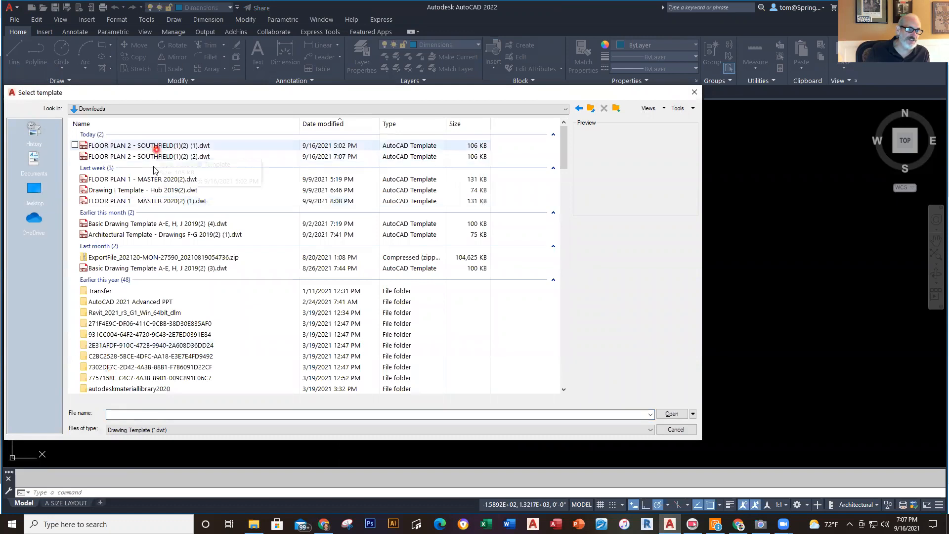
left_click(158, 147)
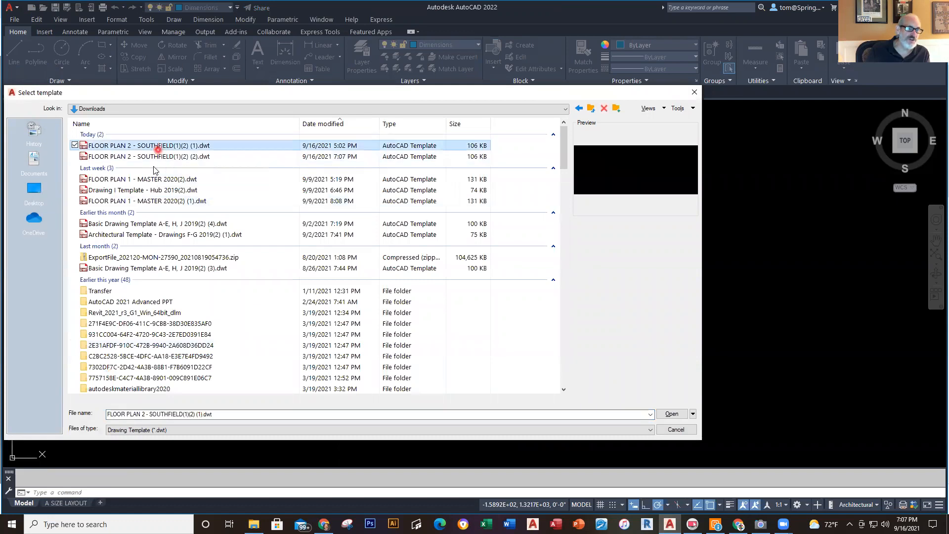
left_click(672, 415)
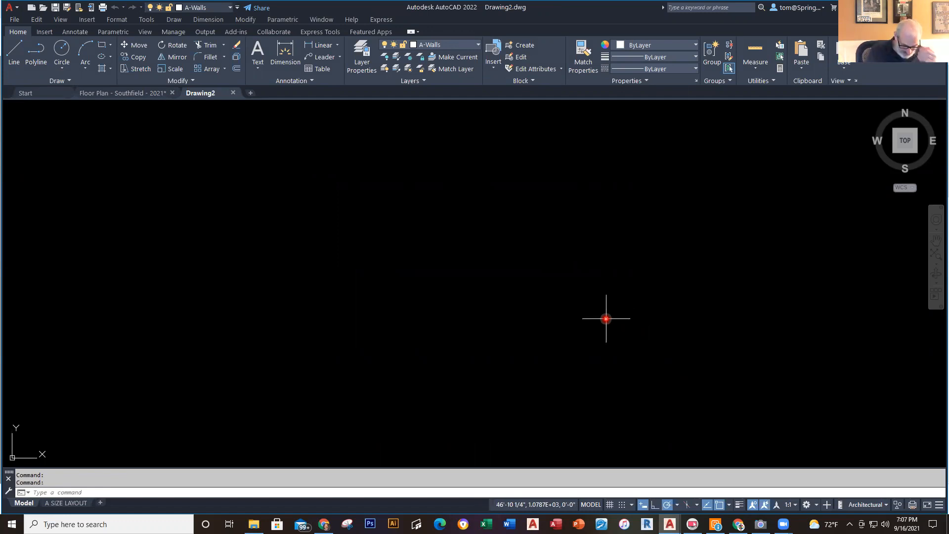
Start the exterior wall outline as a polyline on A-Walls, running 42' to the right and 34' down
left_click(42, 54)
left_click(317, 215)
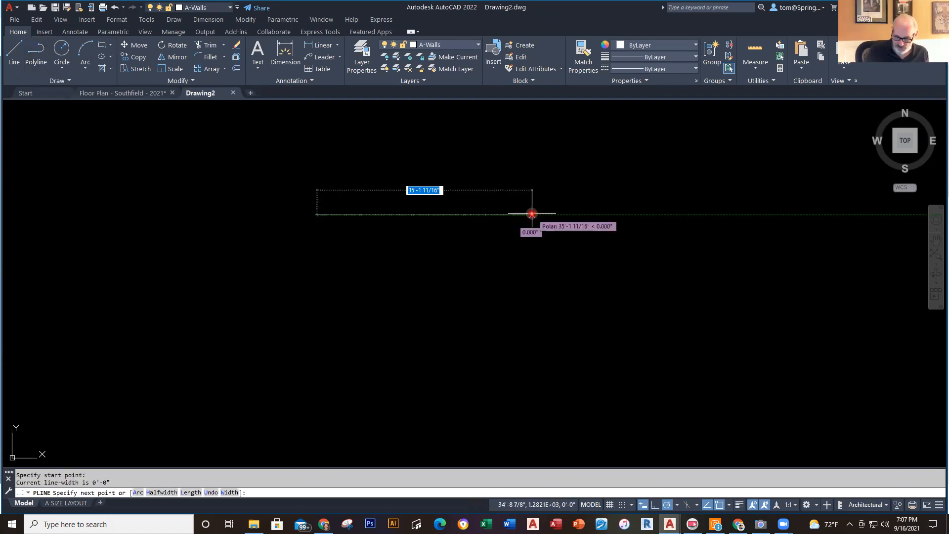
type("42'")
key("Return")
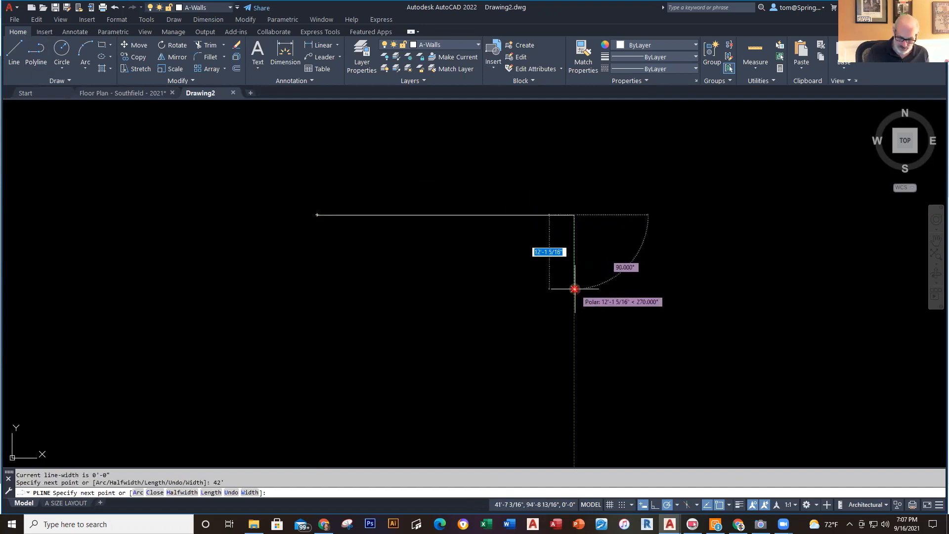
type("34'")
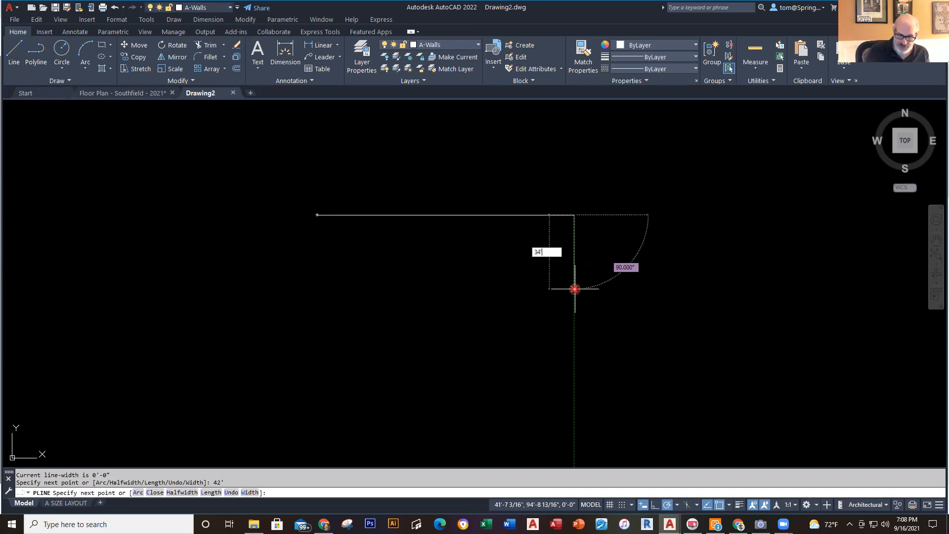
key("Return")
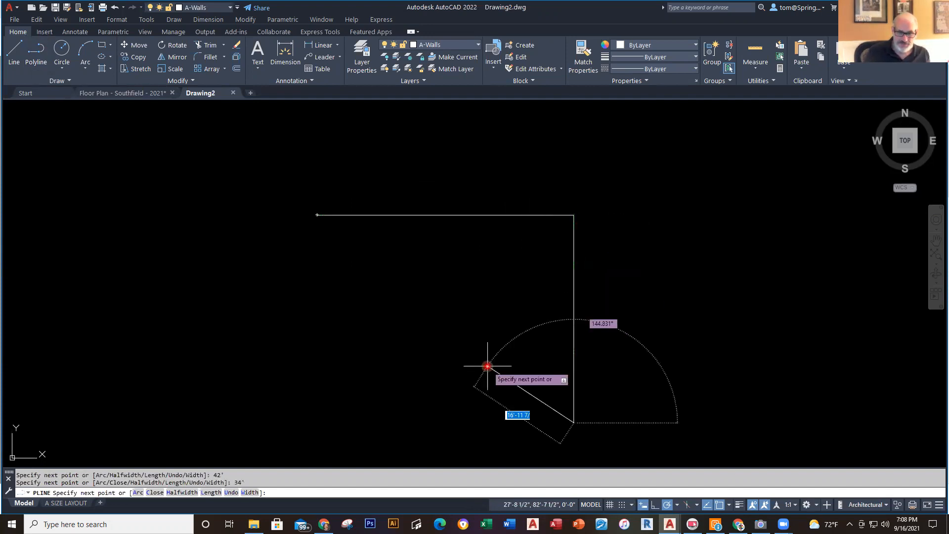
Continue the exterior wall polyline 14' to the left, 6'3" up and 28' to the left
type("14'")
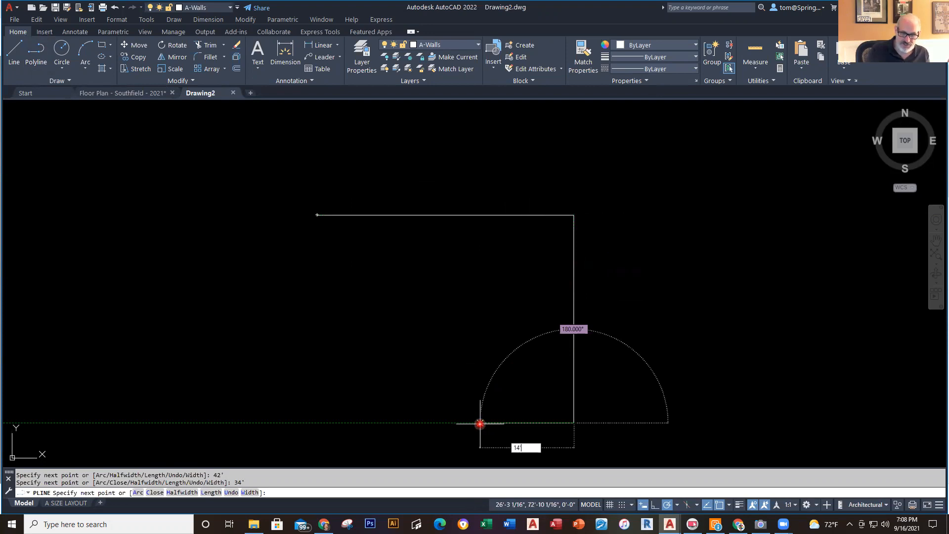
key("Return")
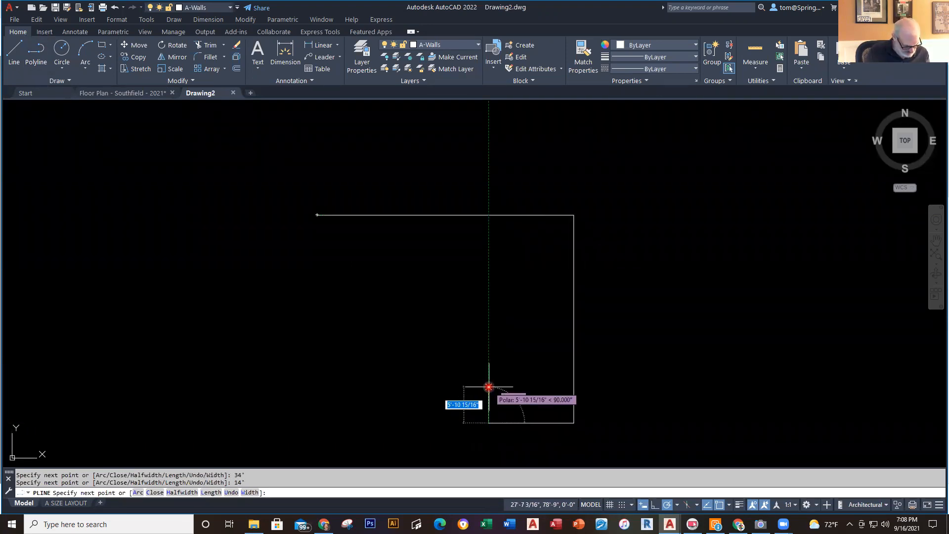
type("6")
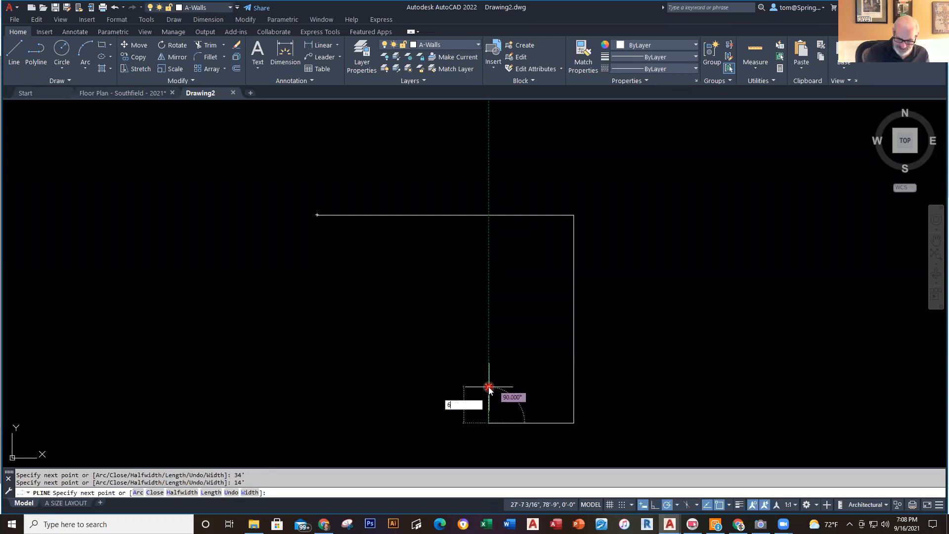
type("'3")
key("Return")
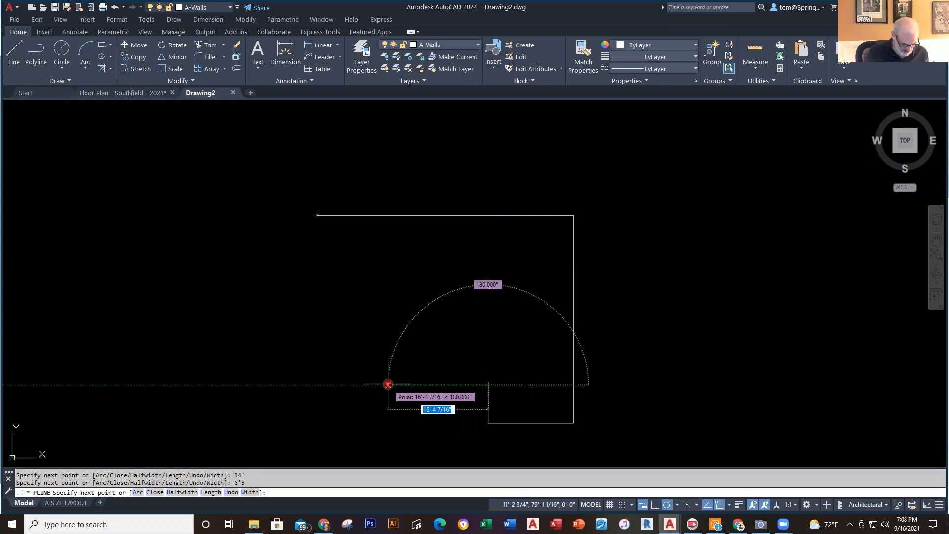
type("28'")
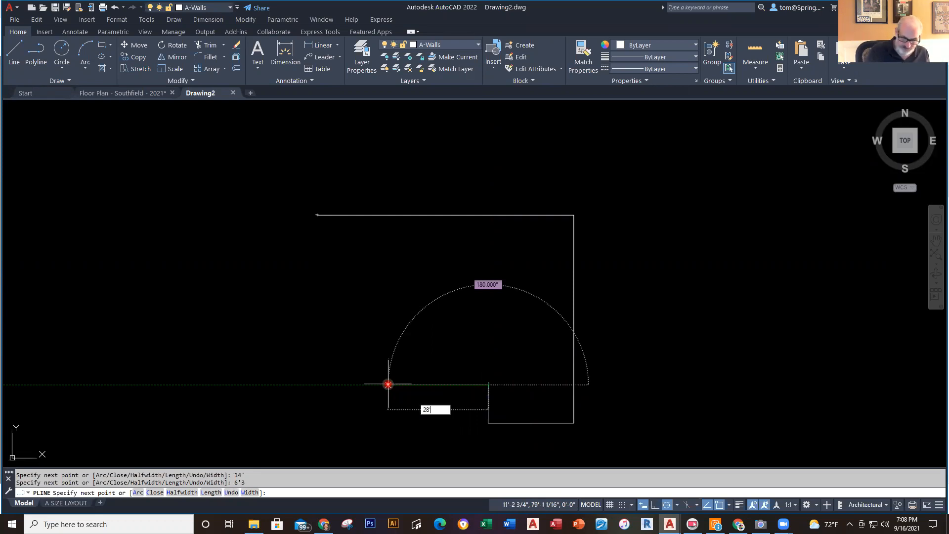
key("Return")
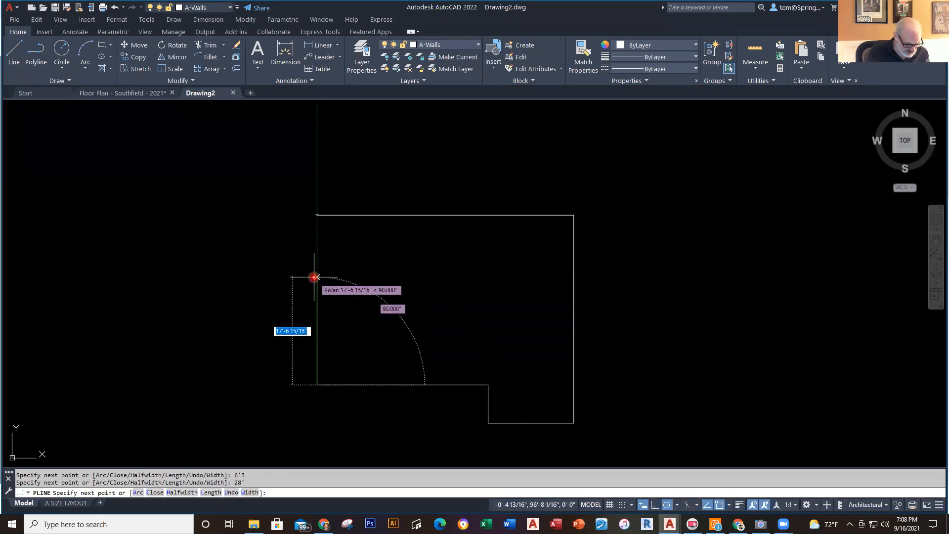
Calculate the wall length below the fireplace bump-out in QuickCalc as 6' + 8'11" + 2'6"
left_click(780, 68)
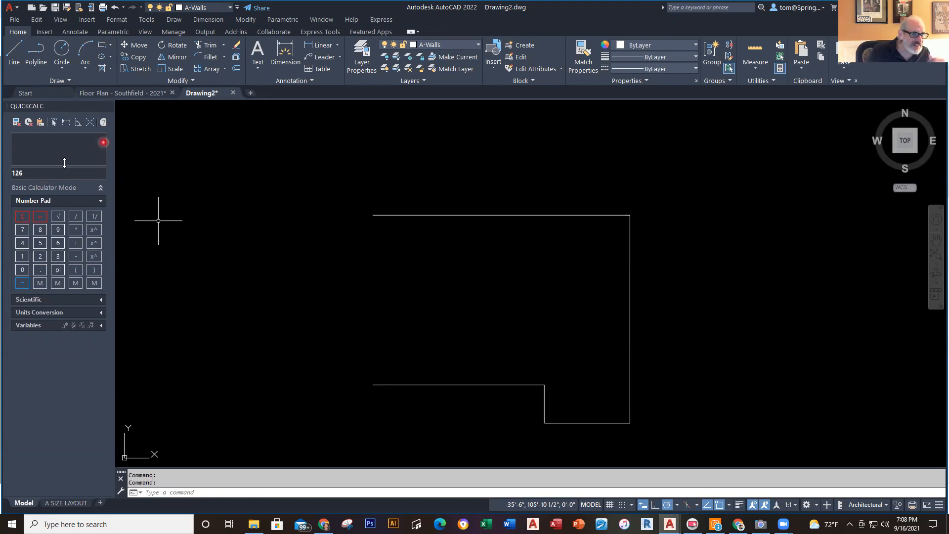
left_click(22, 216)
left_click(110, 280)
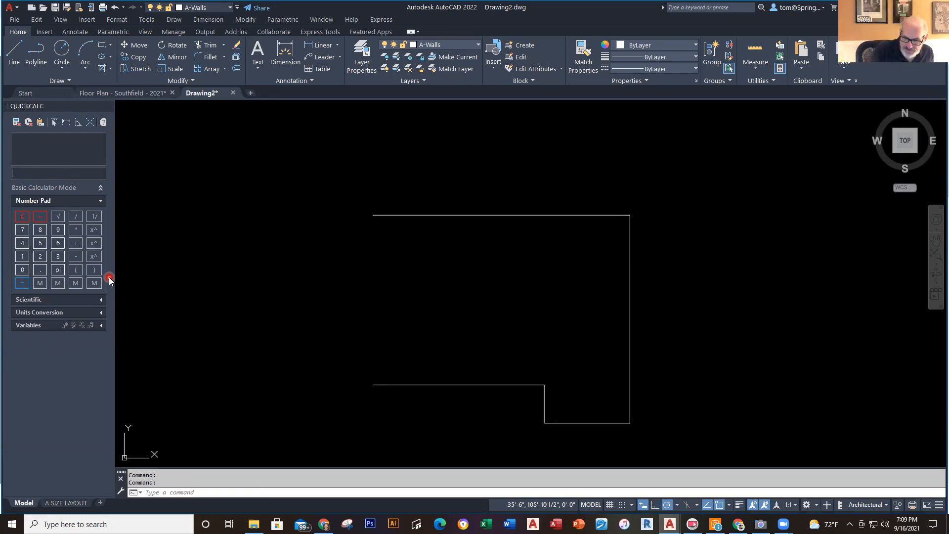
type("'")
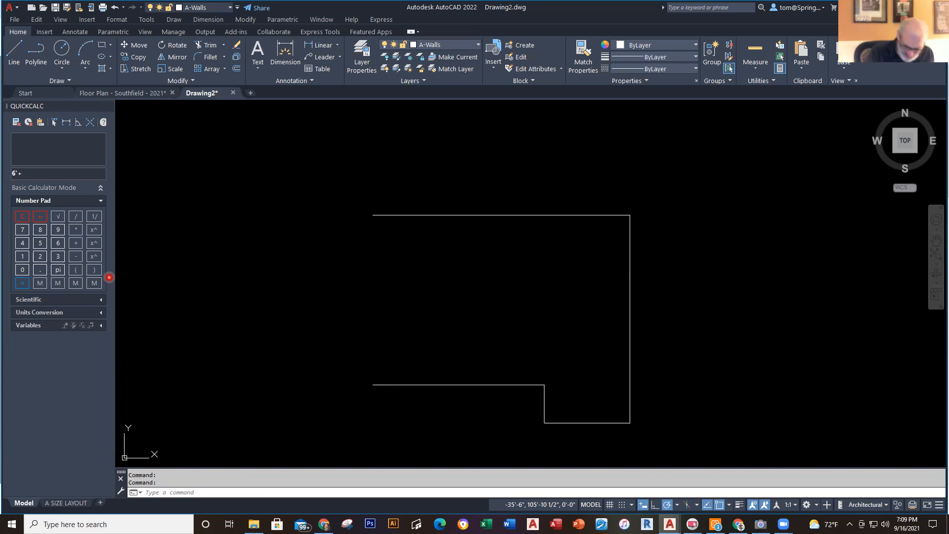
type("+8'11+")
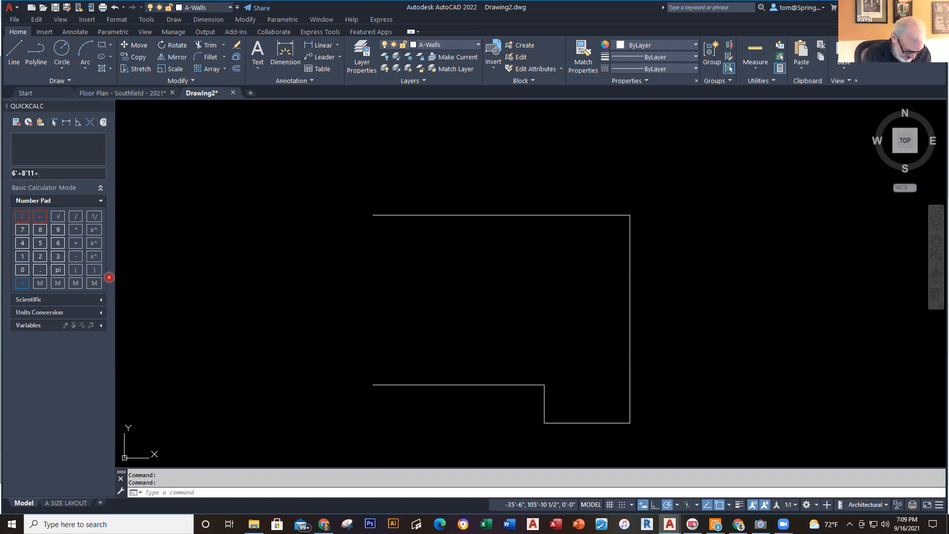
type("2'6")
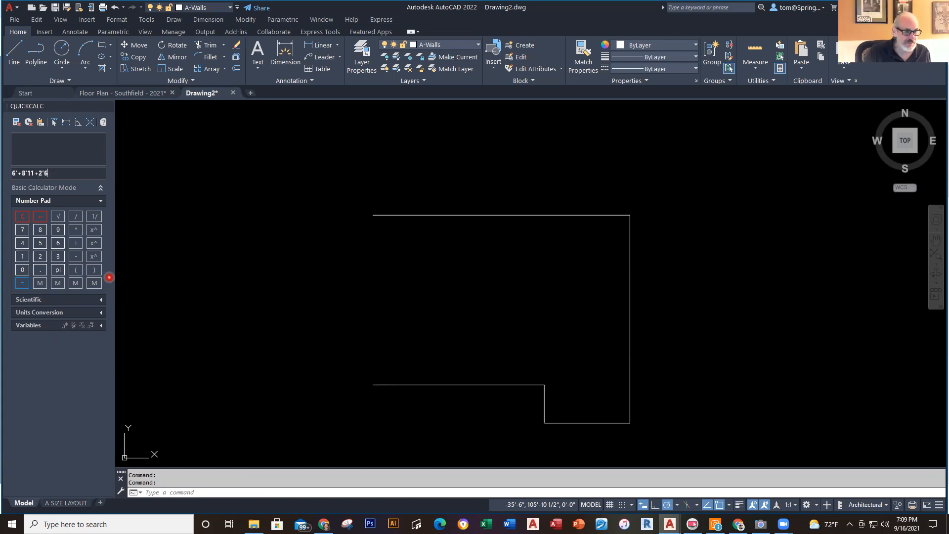
left_click(22, 282)
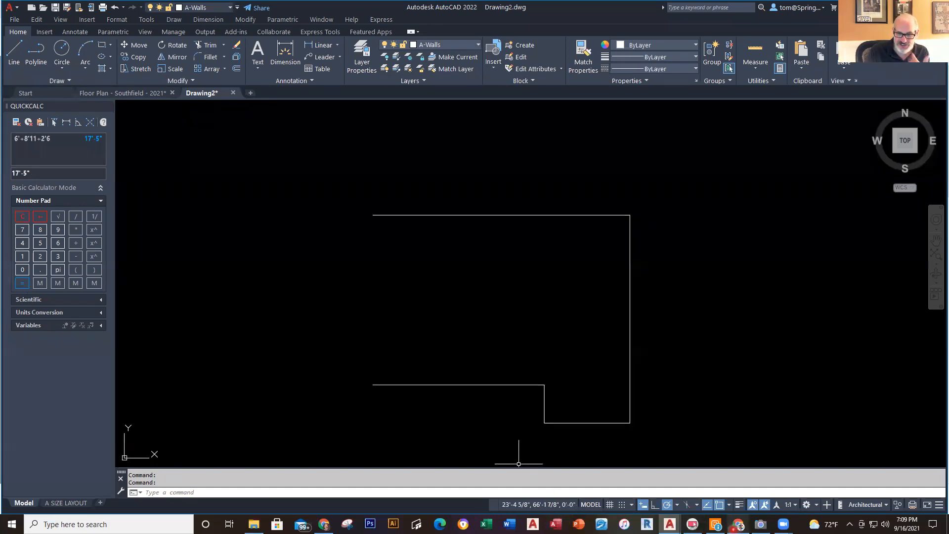
Examine the left exterior wall and fireplace bump-out dimensions in the Floor Plan - Southfield - 2021 drawing
mouse_move(741, 526)
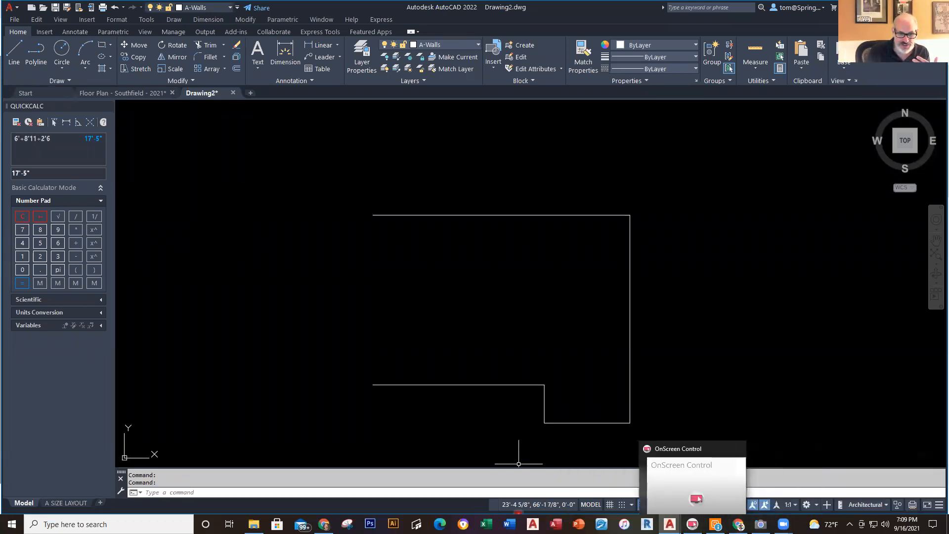
mouse_move(324, 524)
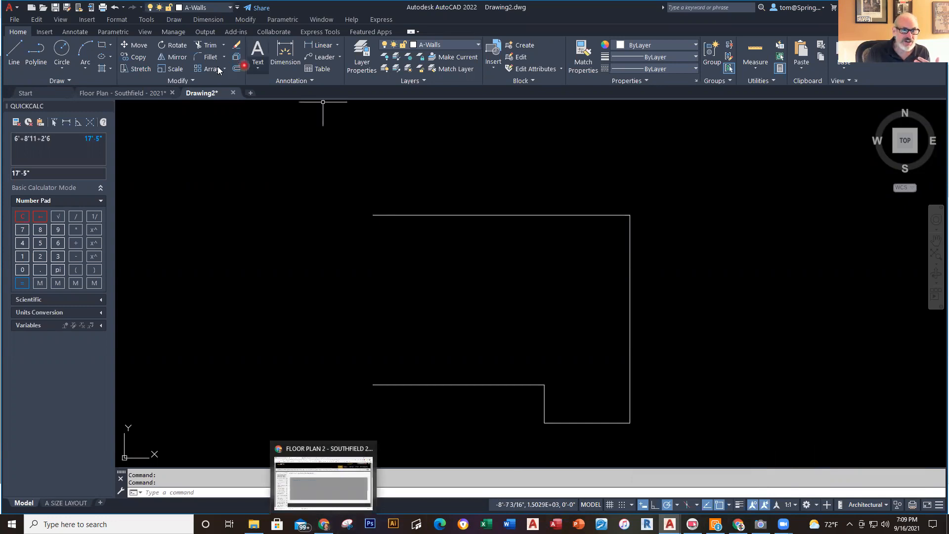
left_click(126, 93)
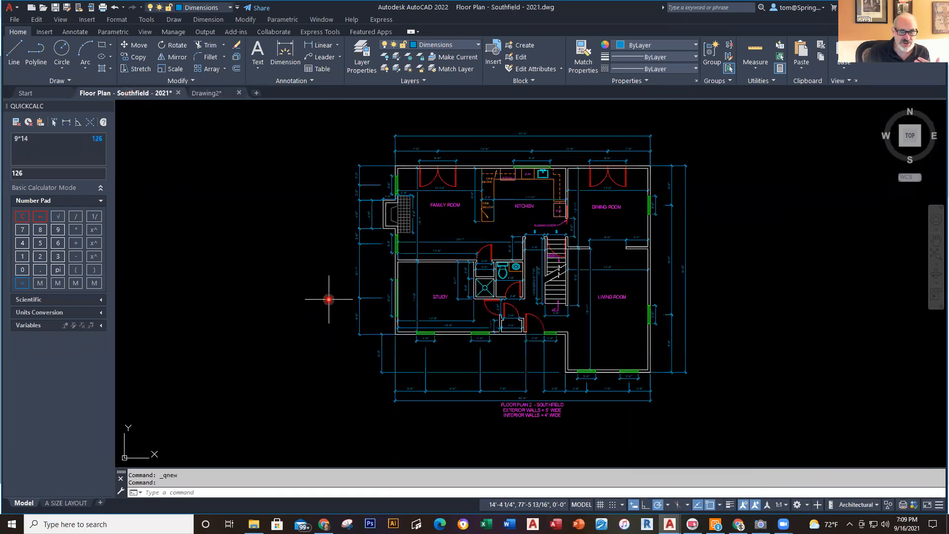
scroll(346, 272, "up", 5)
middle_click_drag(372, 279, 377, 254)
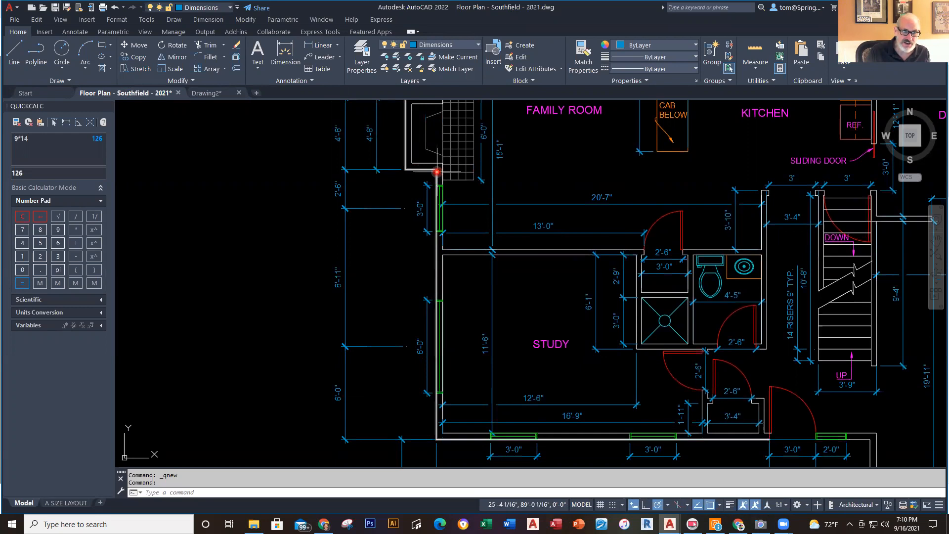
middle_click_drag(429, 194, 413, 292)
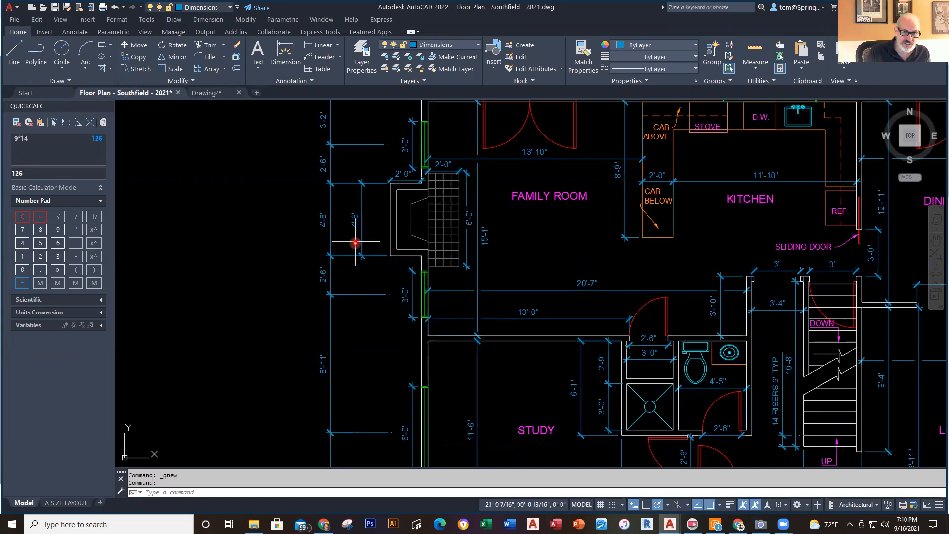
scroll(355, 242, "up", 2)
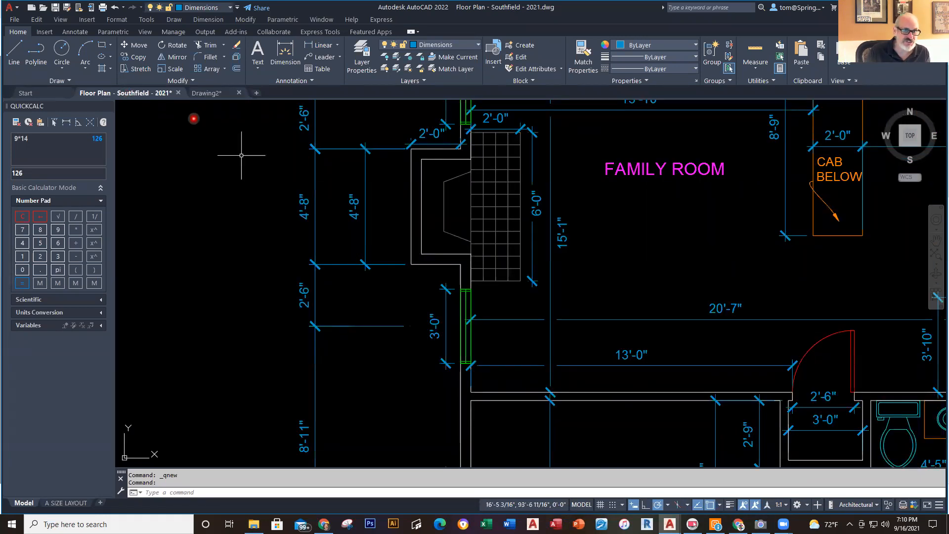
In Drawing2, start a polyline at the open left end of the 28' lower wall and draw it 17'5" upward
left_click(224, 95)
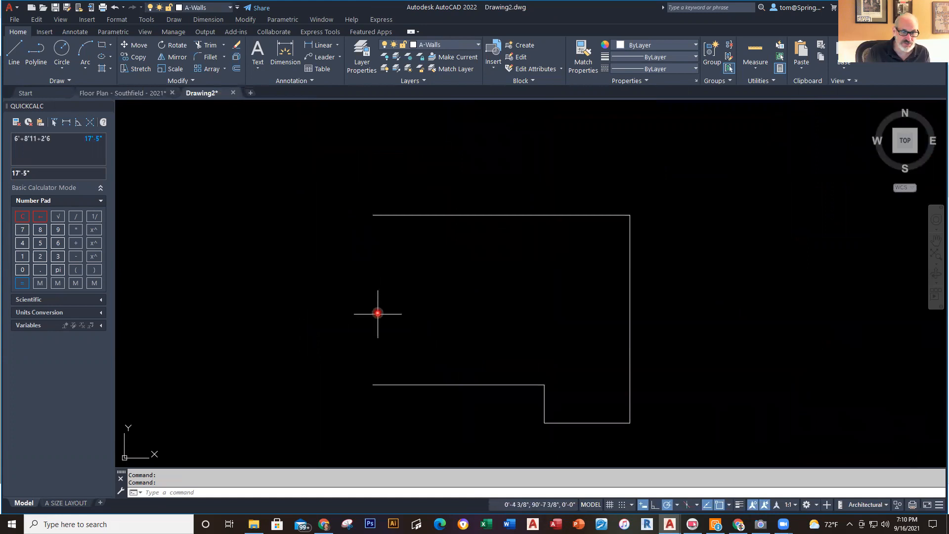
left_click(36, 52)
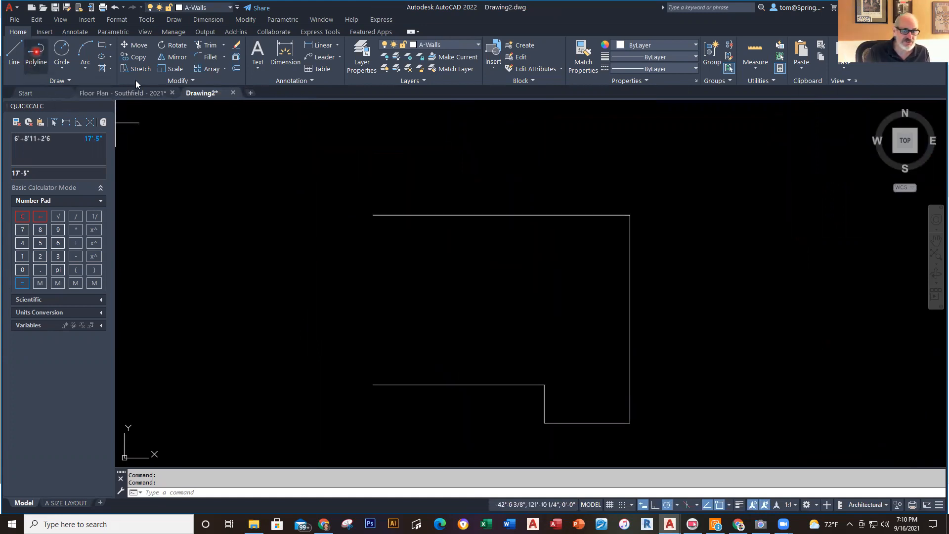
left_click(374, 384)
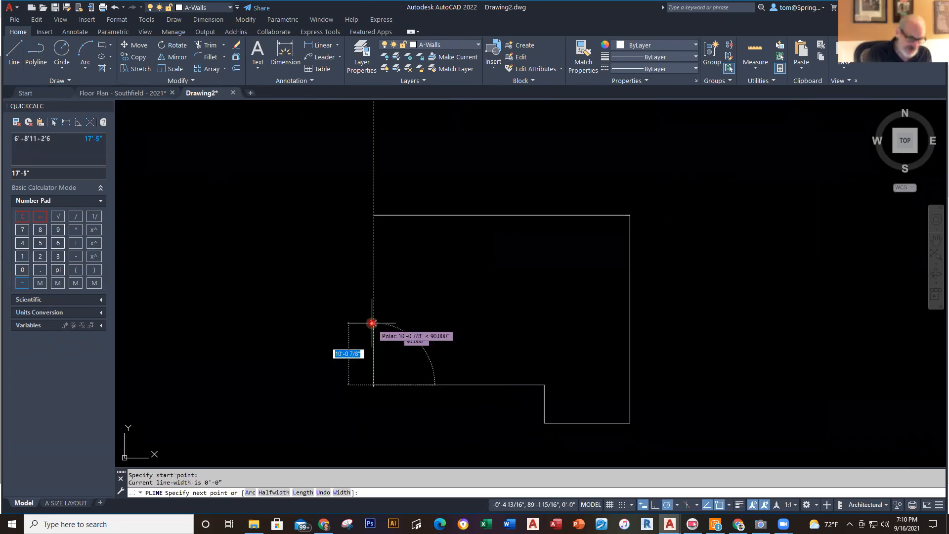
type("17")
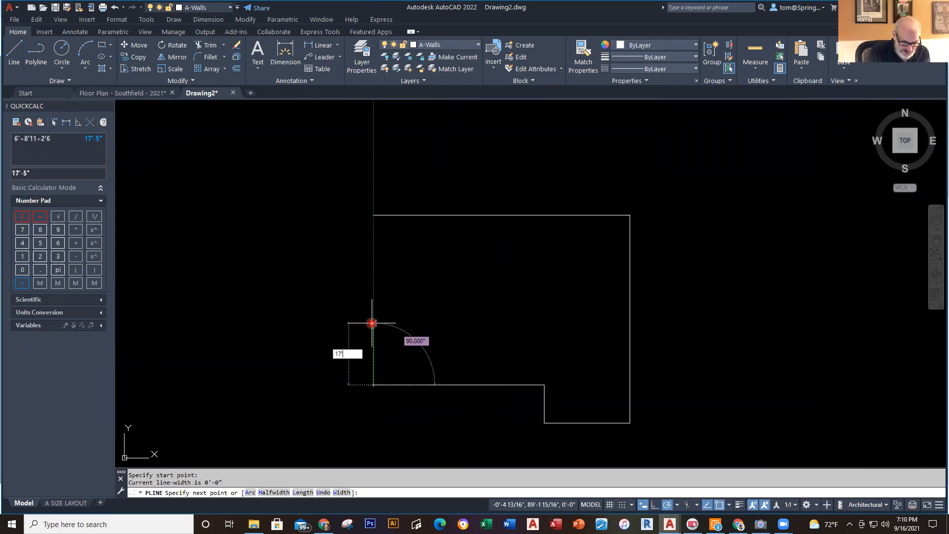
type("'5")
key("Return")
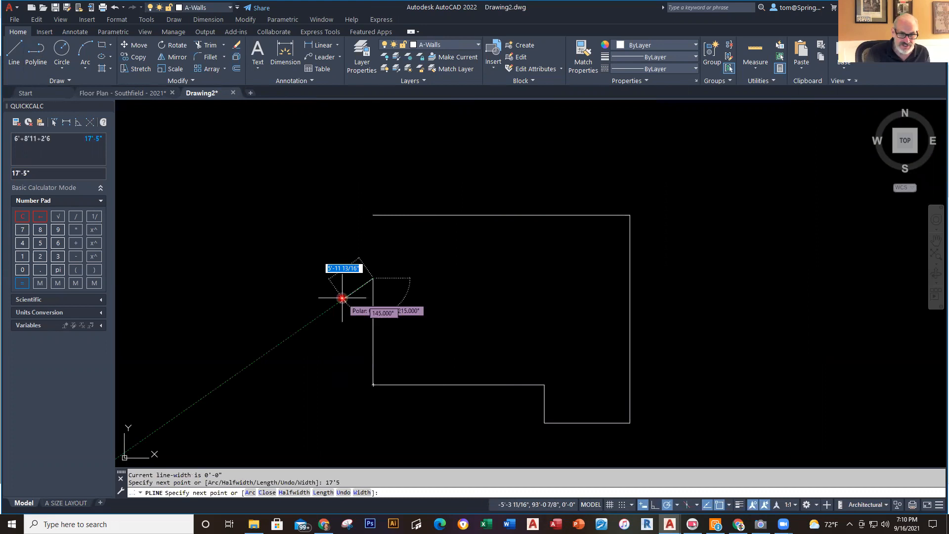
Draw the fireplace bump-out 2' left, 4'8" up and 2' right, then close the outline at the upper wall's left end
type("2'")
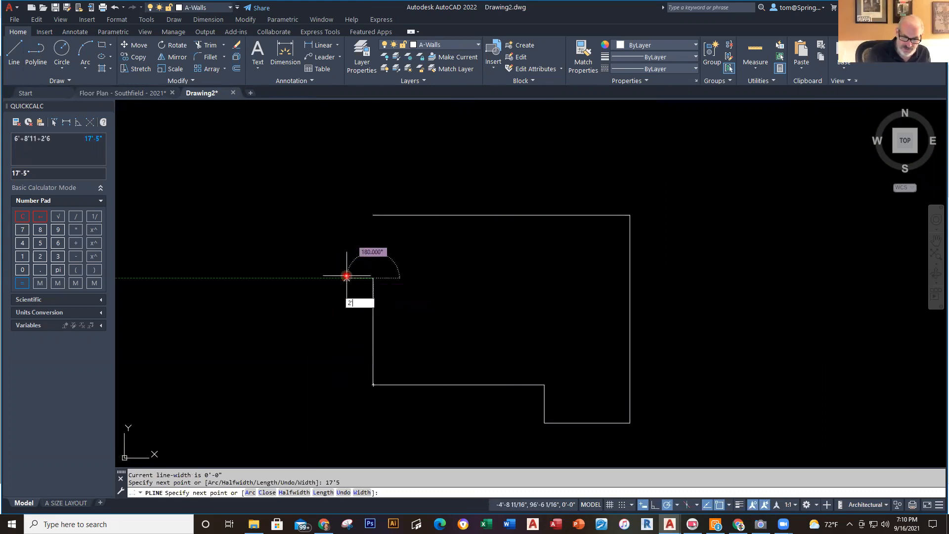
key("Return")
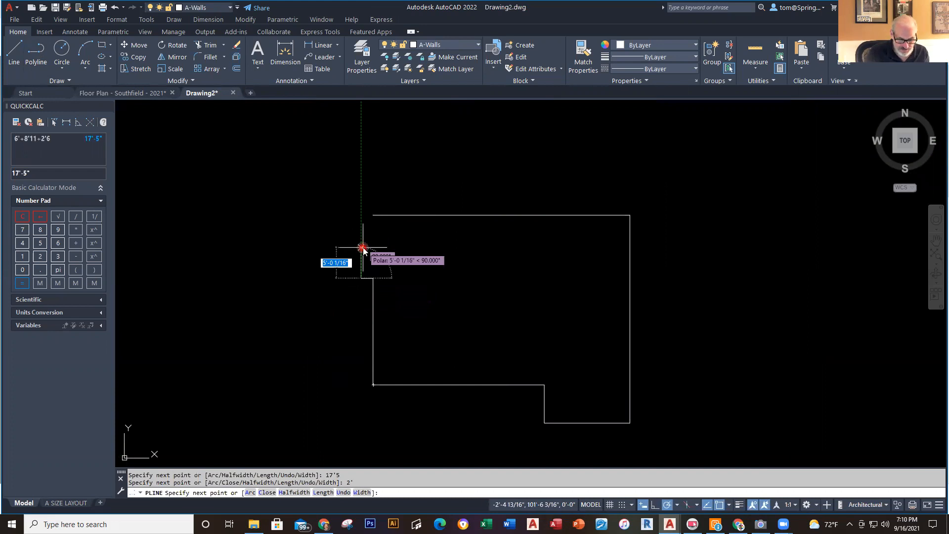
type("4'8")
key("Return")
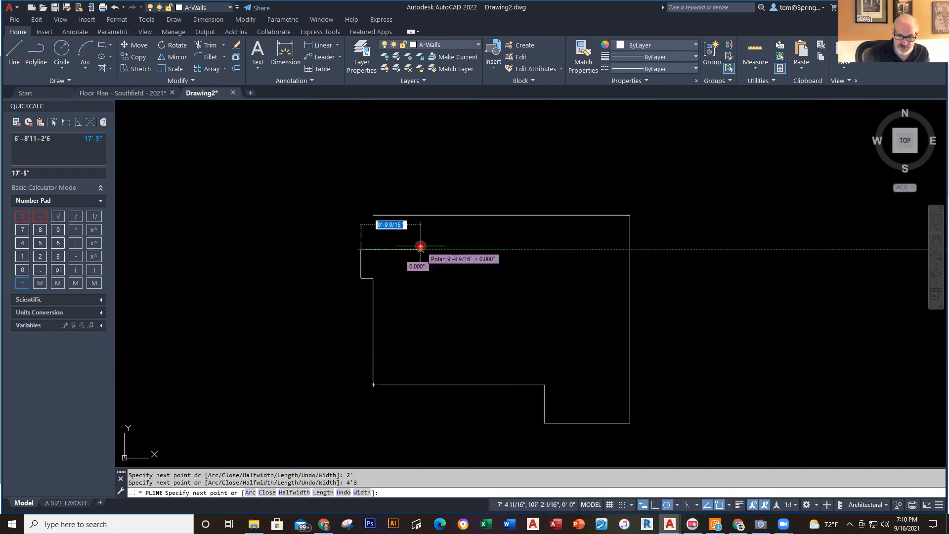
type("2")
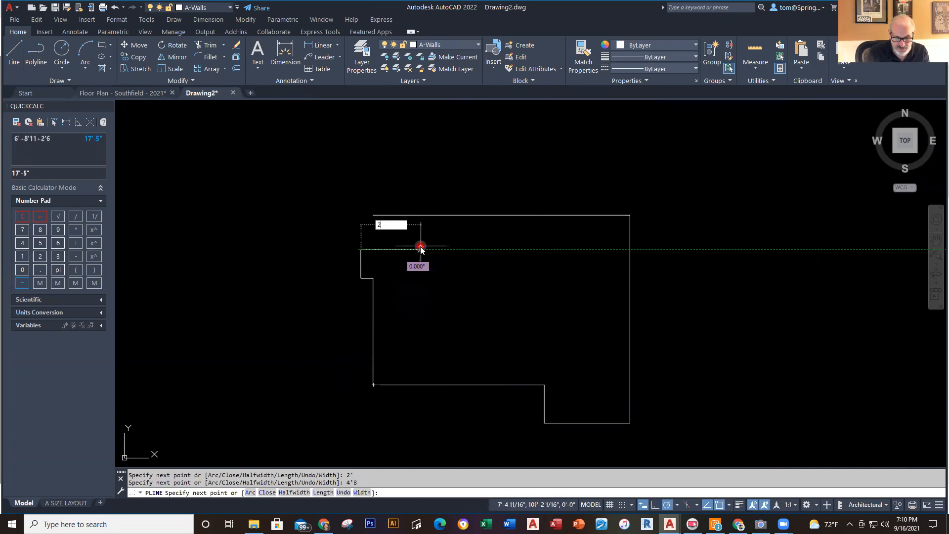
type("'")
key("Return")
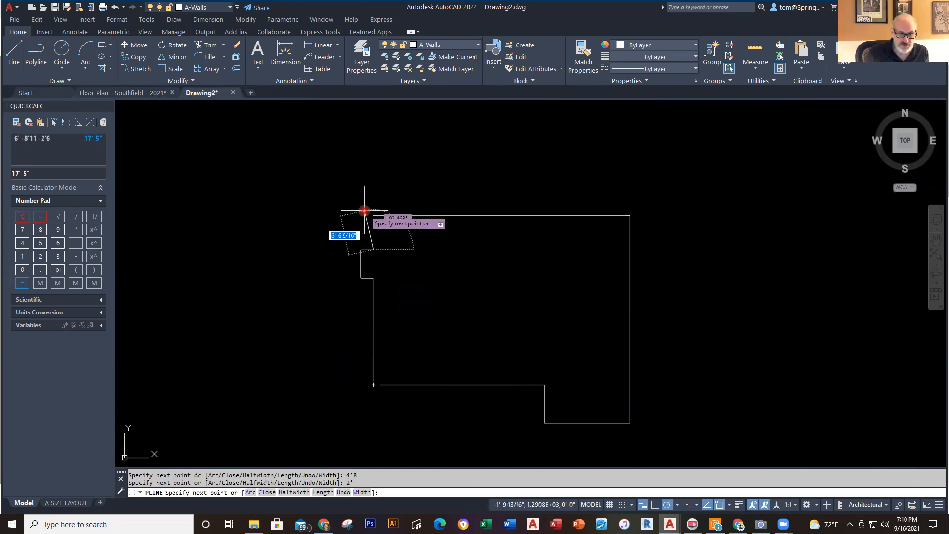
left_click(373, 214)
key("Escape")
key("Escape")
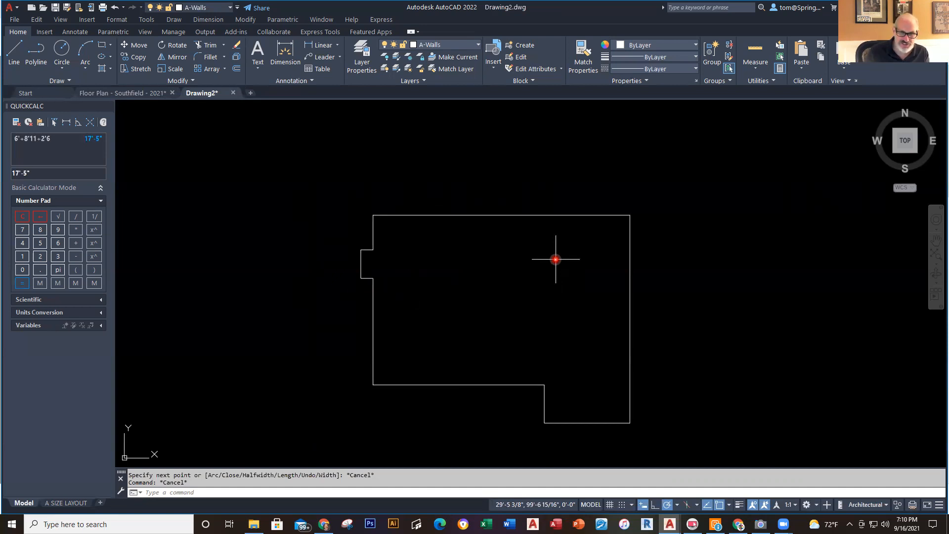
middle_click_drag(593, 277, 638, 233)
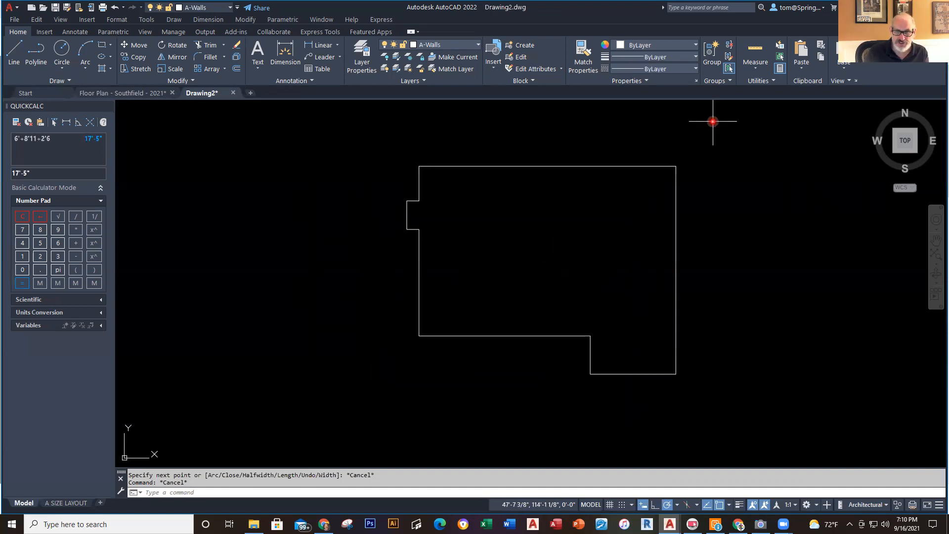
type("J")
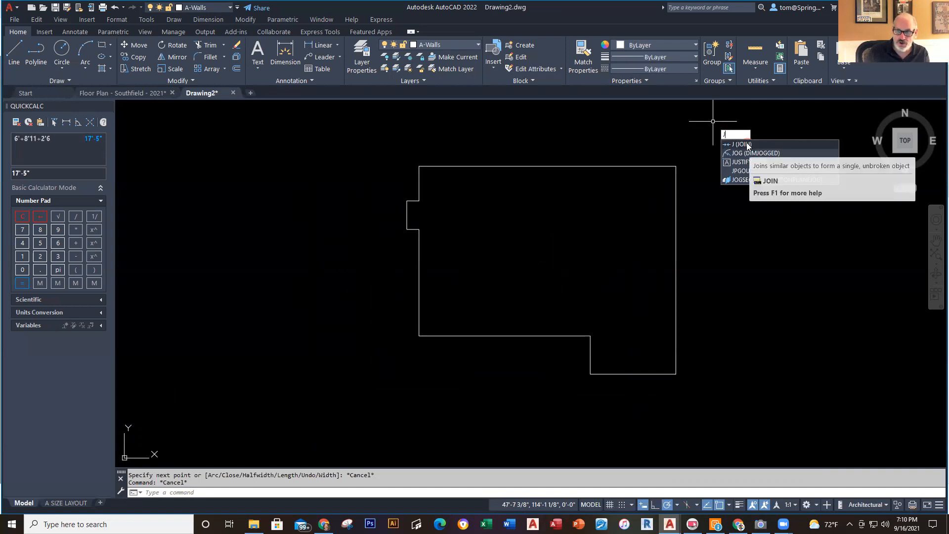
left_click(748, 144)
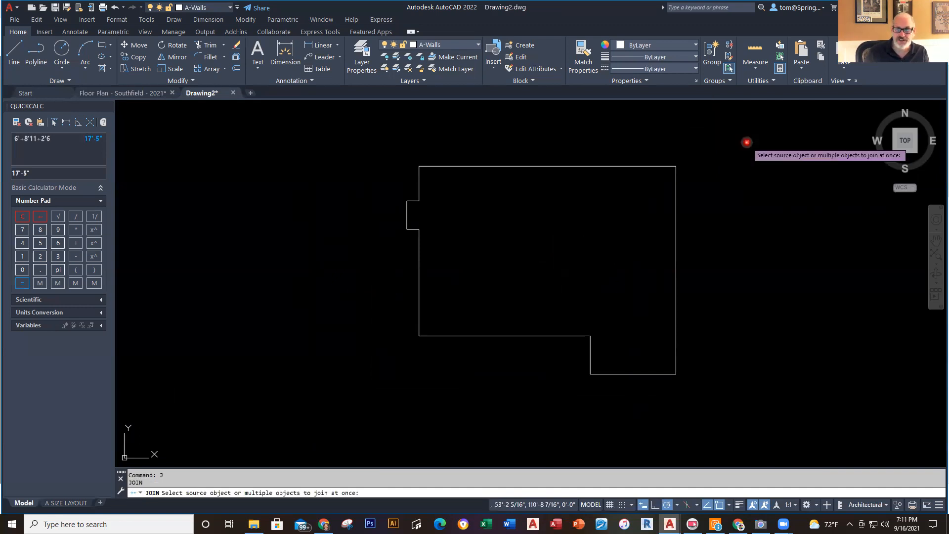
key("Escape")
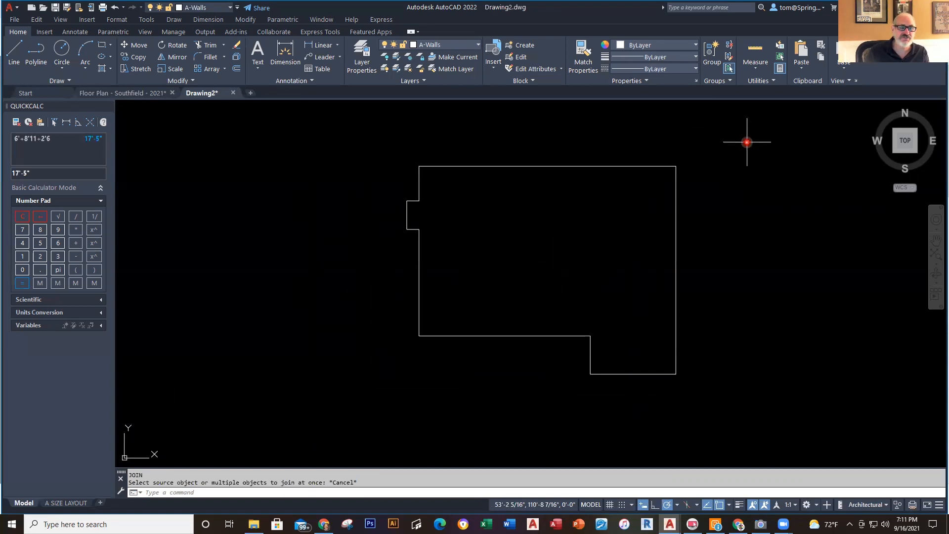
Join the two open polylines of the exterior outline into one polyline and select it to check the result
left_click(196, 83)
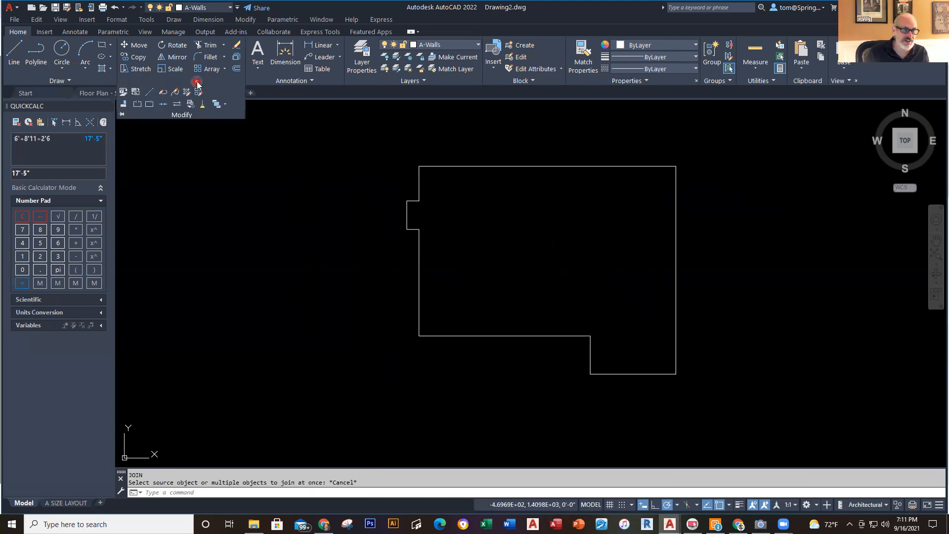
left_click(162, 106)
left_click(725, 142)
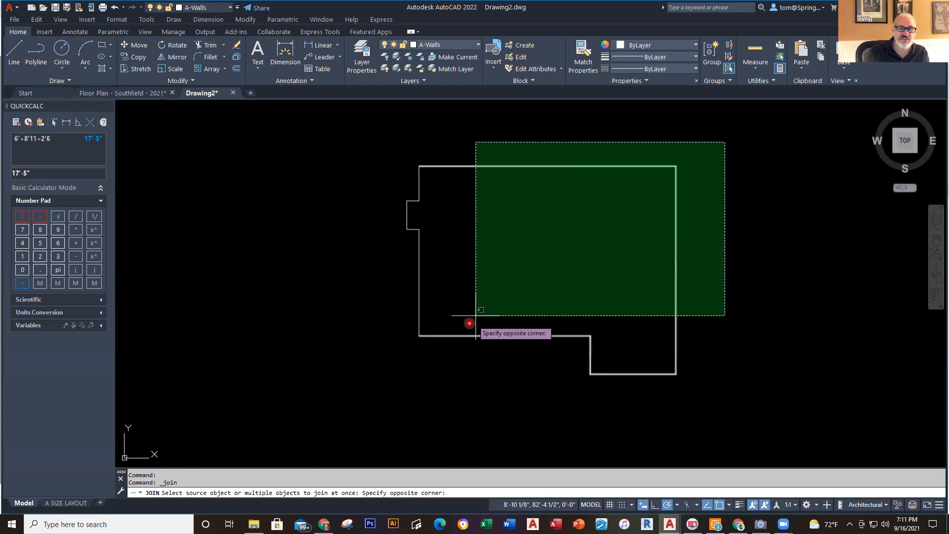
left_click(476, 315)
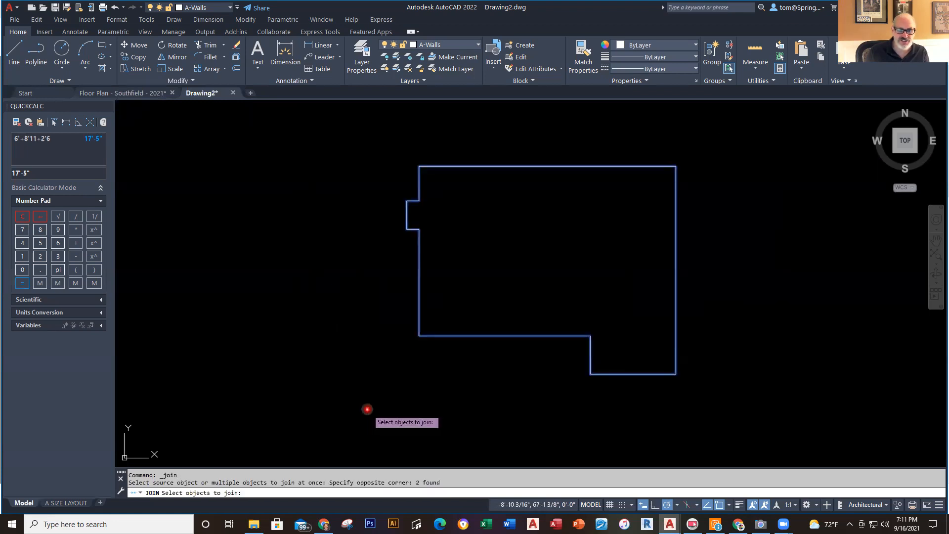
key("Return")
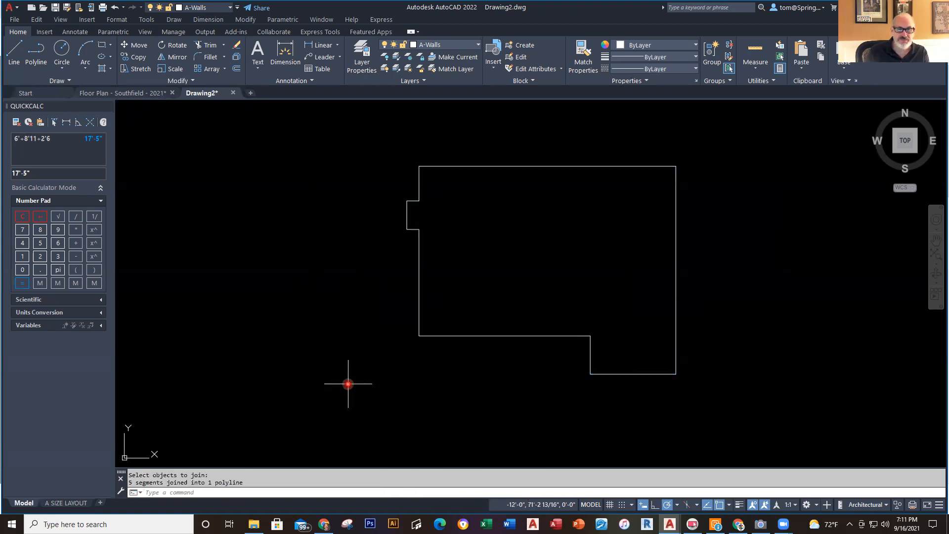
left_click(468, 336)
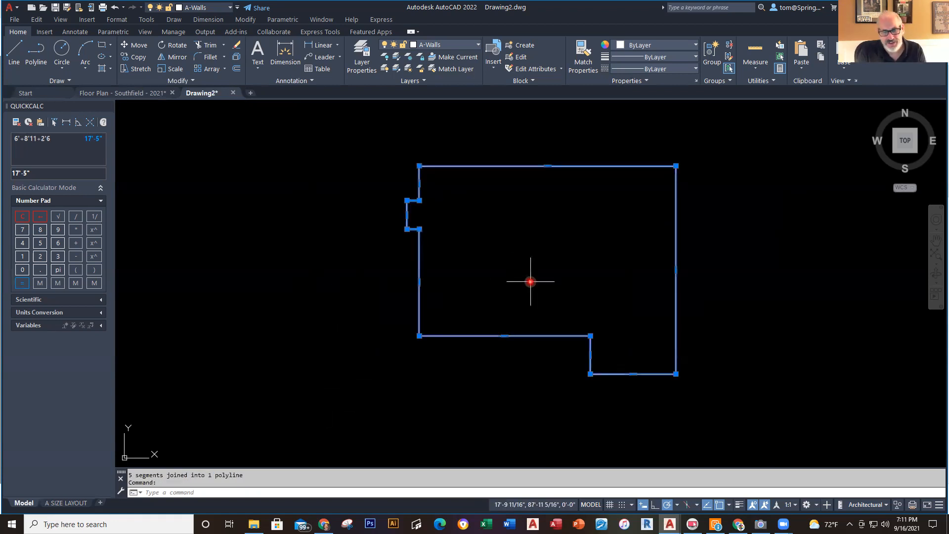
key("Escape")
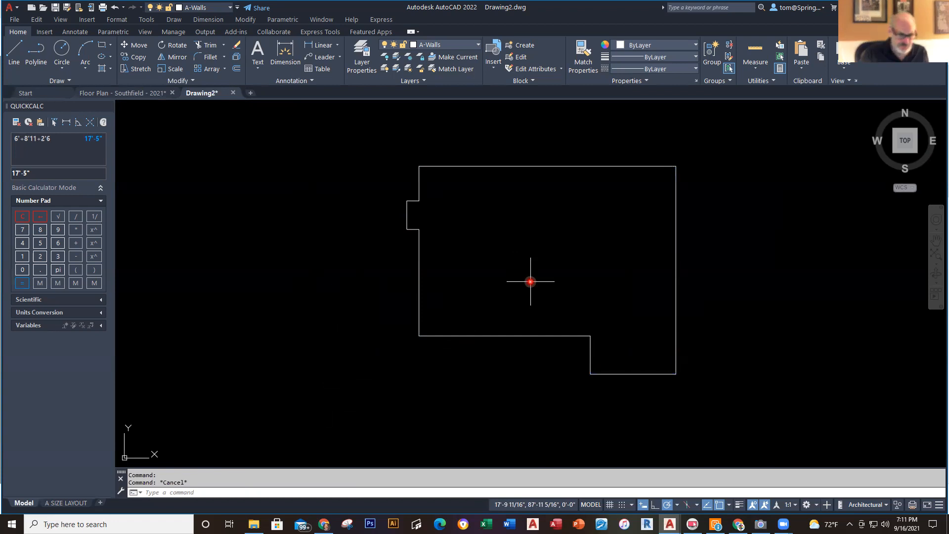
Look up the exterior wall width in the title note below the plan in the Floor Plan - Southfield - 2021 drawing
left_click(121, 93)
scroll(444, 276, "down", 8)
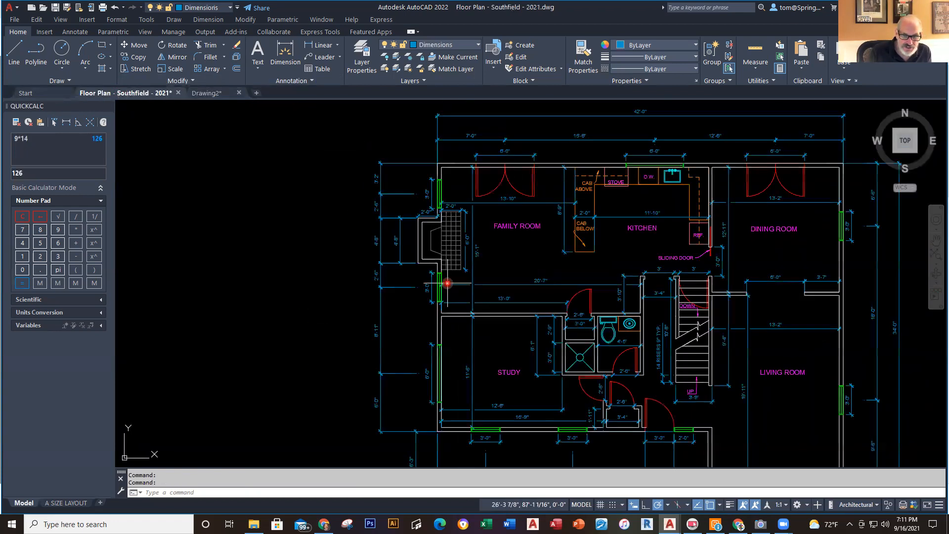
scroll(555, 434, "up", 3)
scroll(480, 335, "up", 3)
scroll(479, 335, "up", 2)
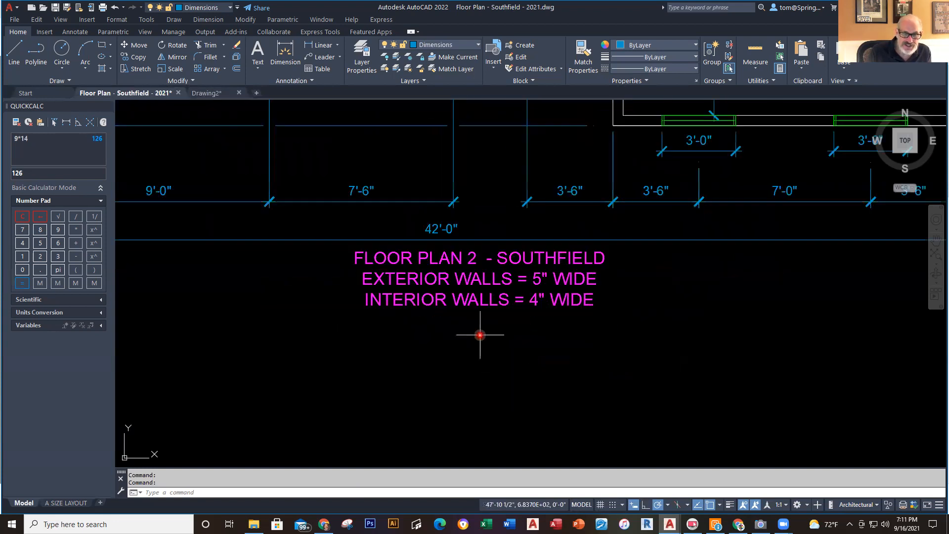
middle_click_drag(468, 318, 498, 354)
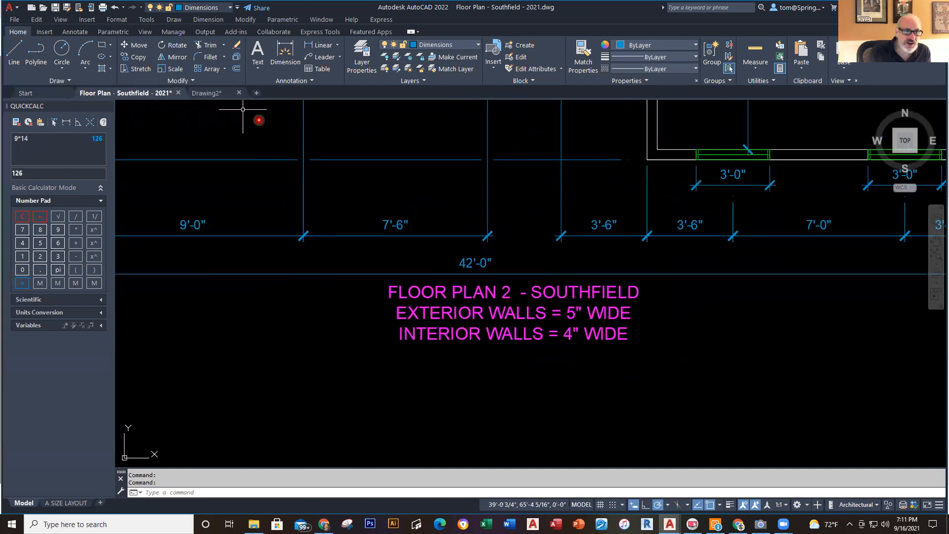
In Drawing2, offset the joined exterior outline 5" to the inside to form the wall thickness
mouse_move(124, 93)
left_click(215, 93)
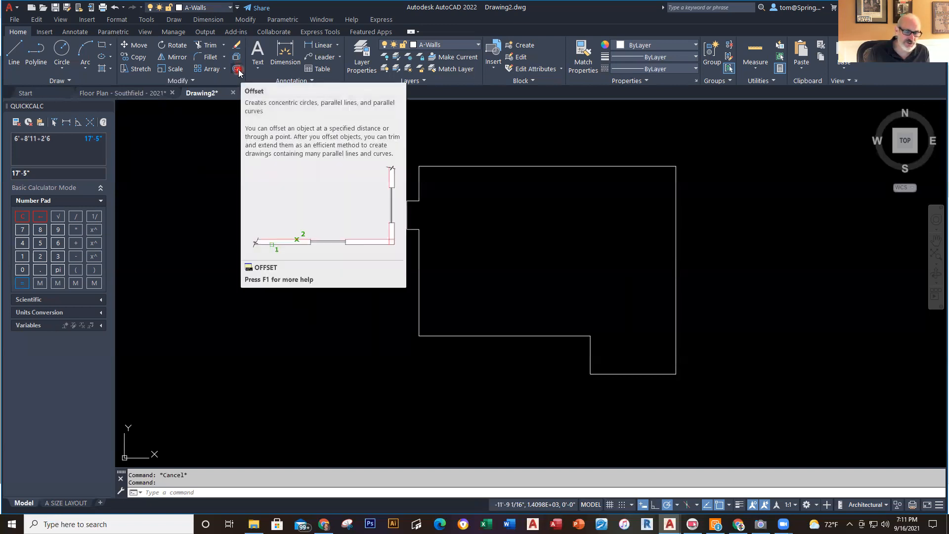
type("o")
key("Return")
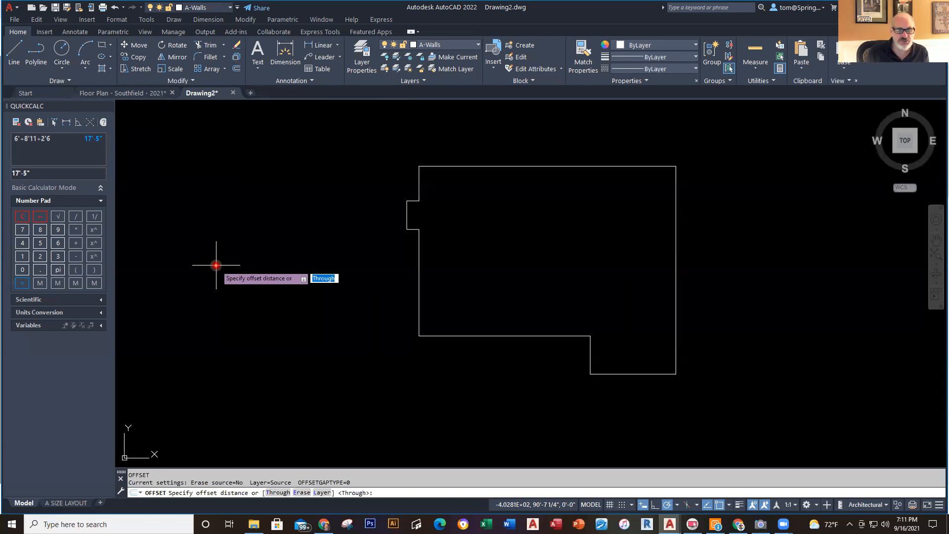
type("5")
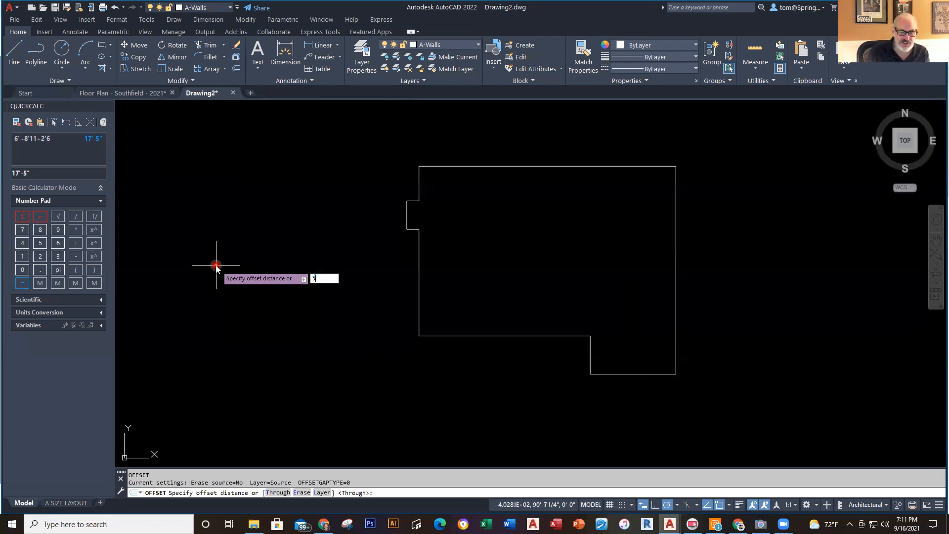
key("Return")
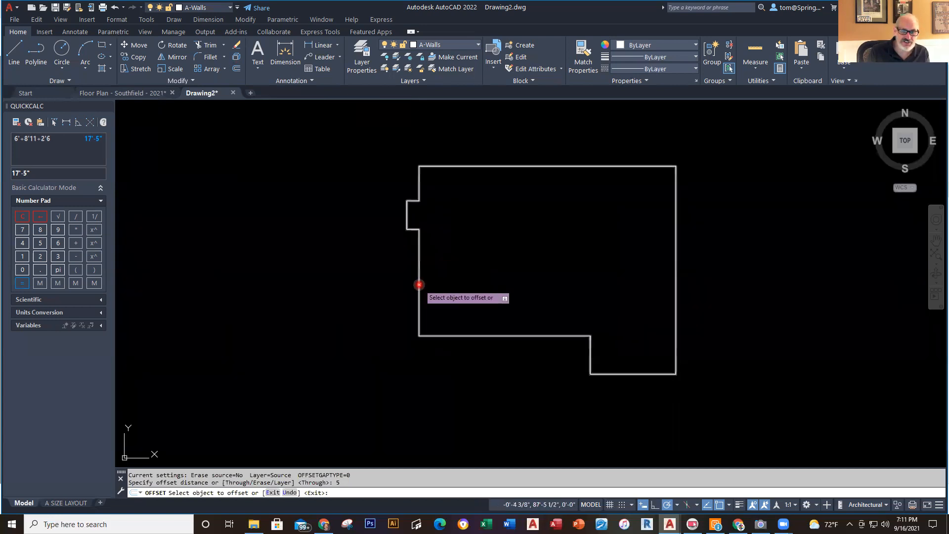
left_click(419, 283)
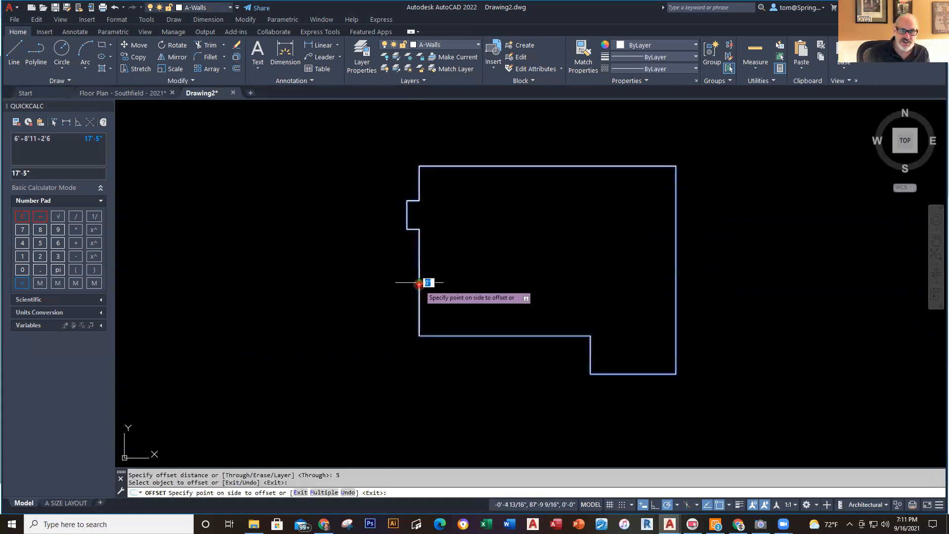
left_click(454, 282)
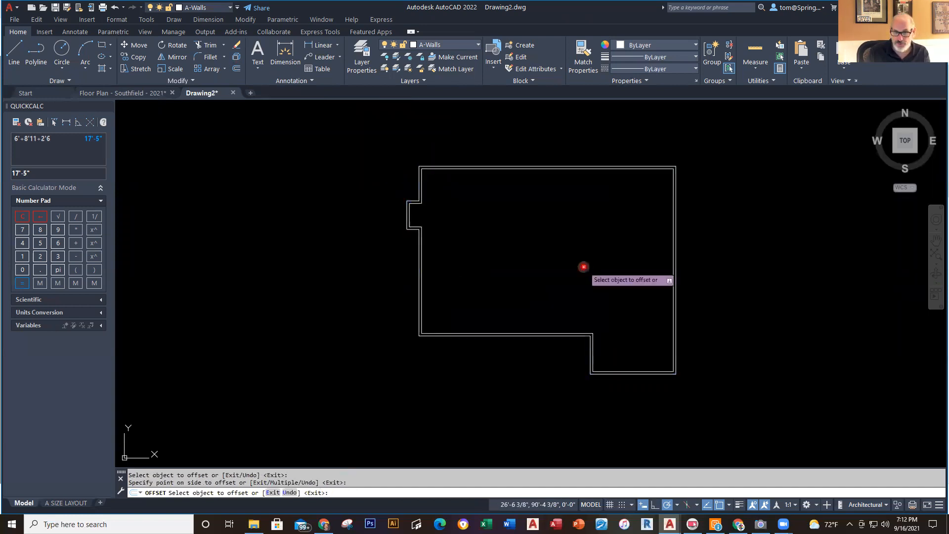
key("Escape")
Make the Dimensions layer current and place a linear dimension above the upper wall between its outer corners
middle_click_drag(584, 266, 500, 291)
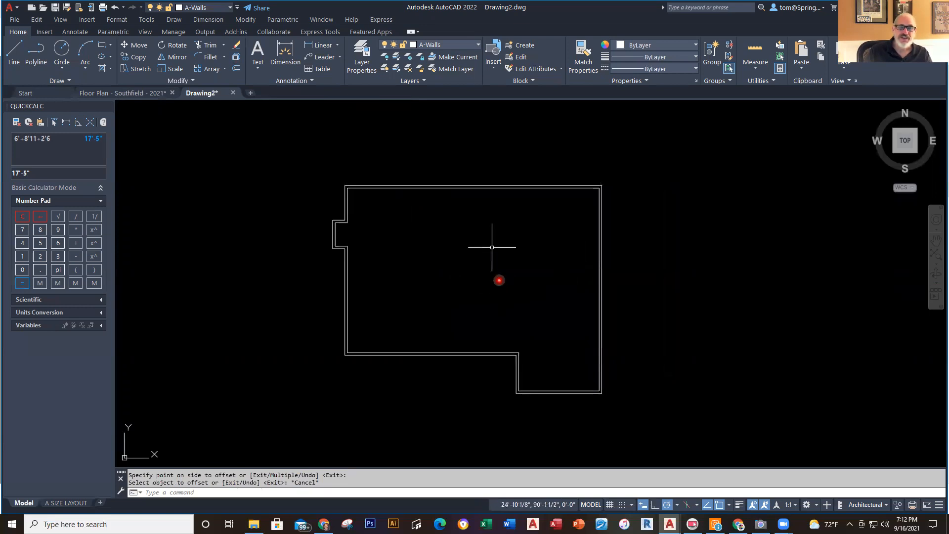
left_click(480, 45)
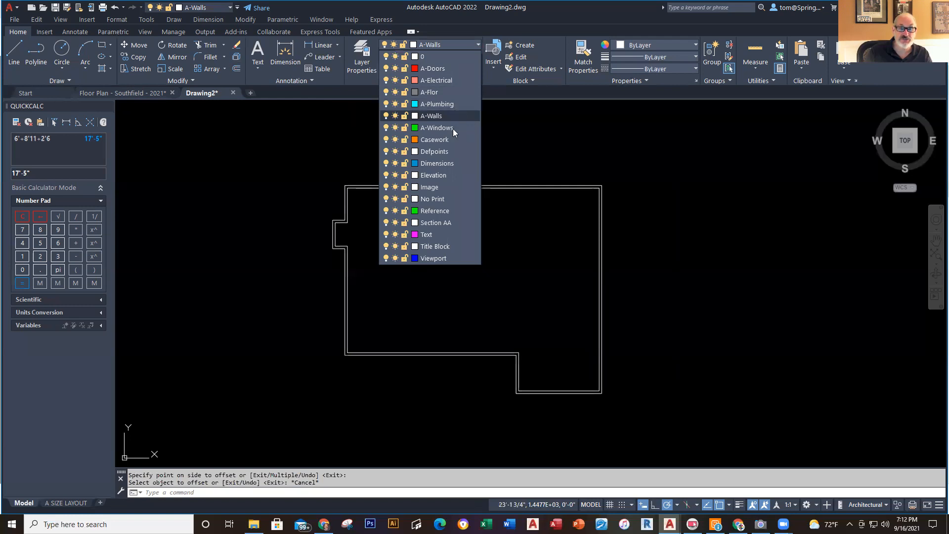
left_click(447, 163)
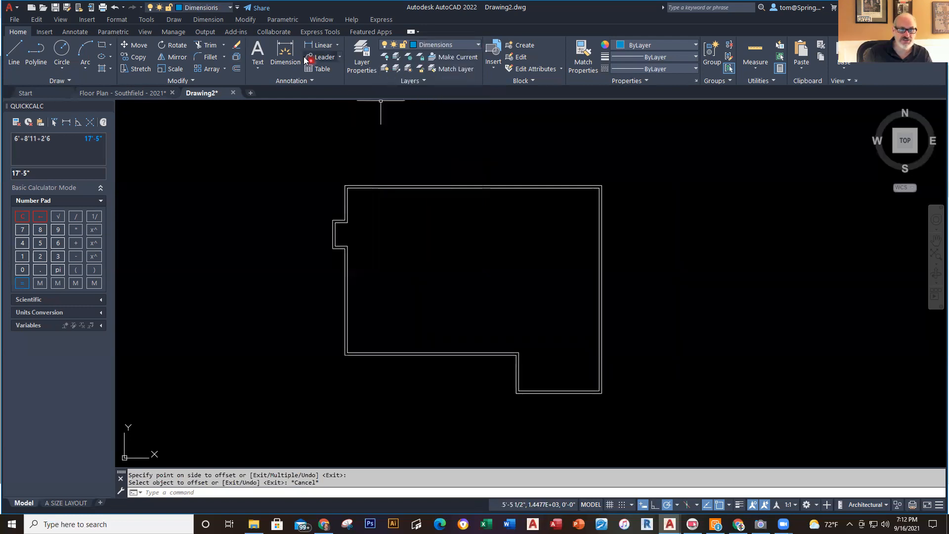
left_click(321, 46)
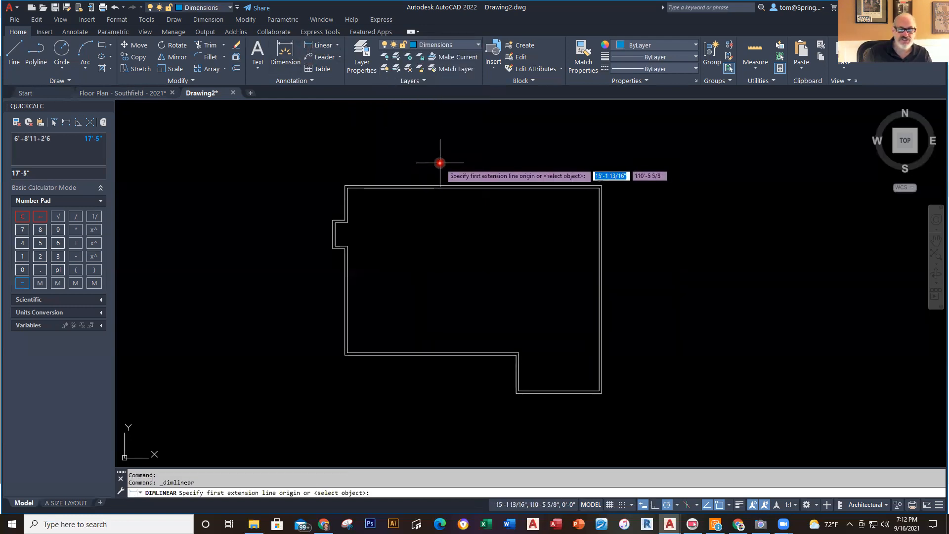
left_click(341, 187)
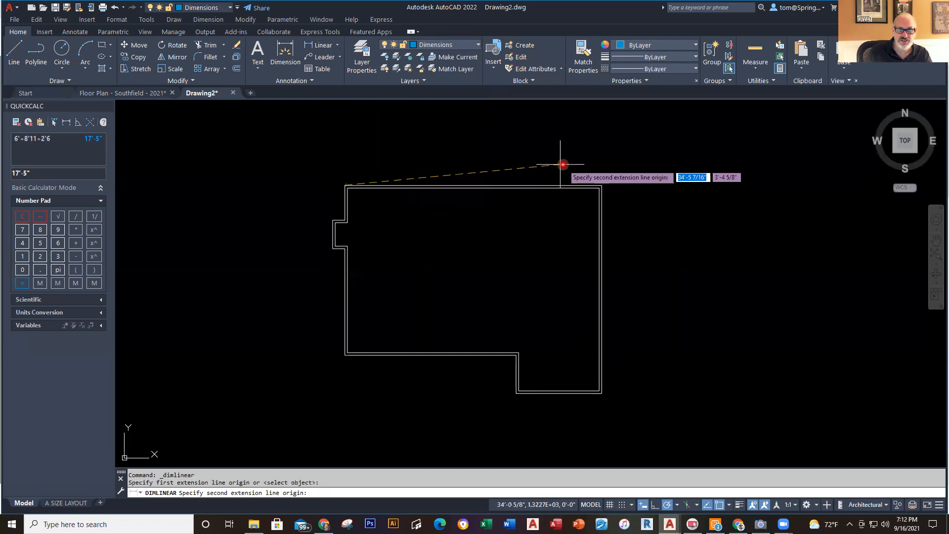
left_click(601, 187)
left_click(568, 143)
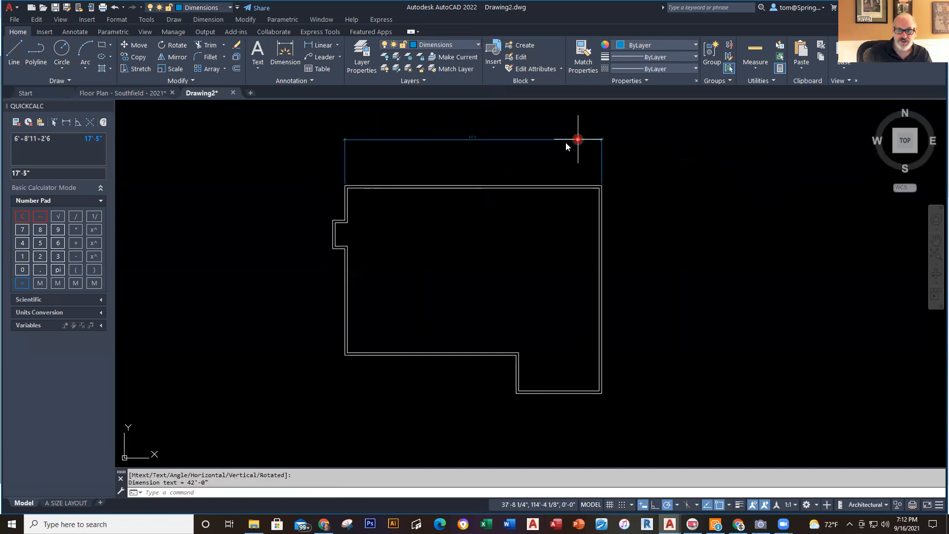
scroll(481, 125, "up", 6)
scroll(482, 126, "down", 6)
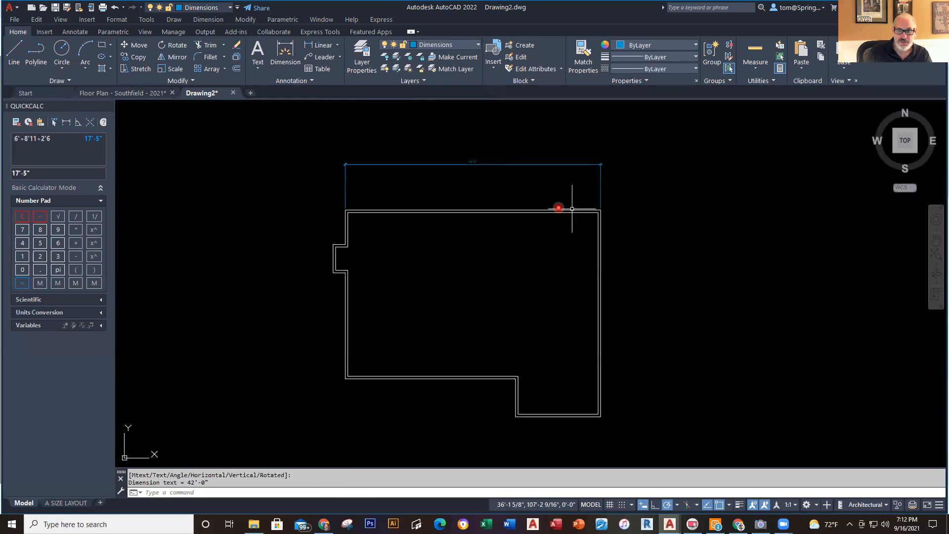
Add a vertical linear dimension outside the right exterior wall by selecting the wall's outer line as the object
right_click(664, 240)
left_click(675, 245)
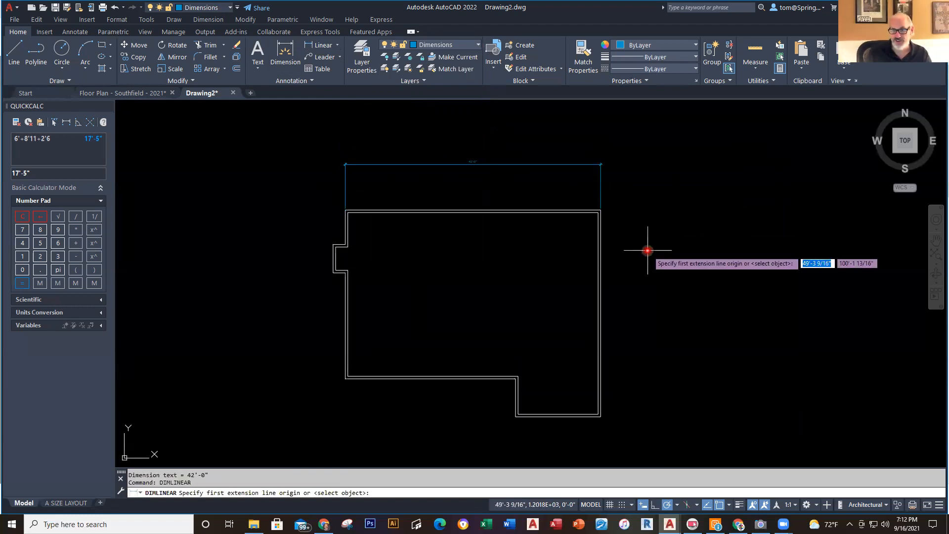
key("Return")
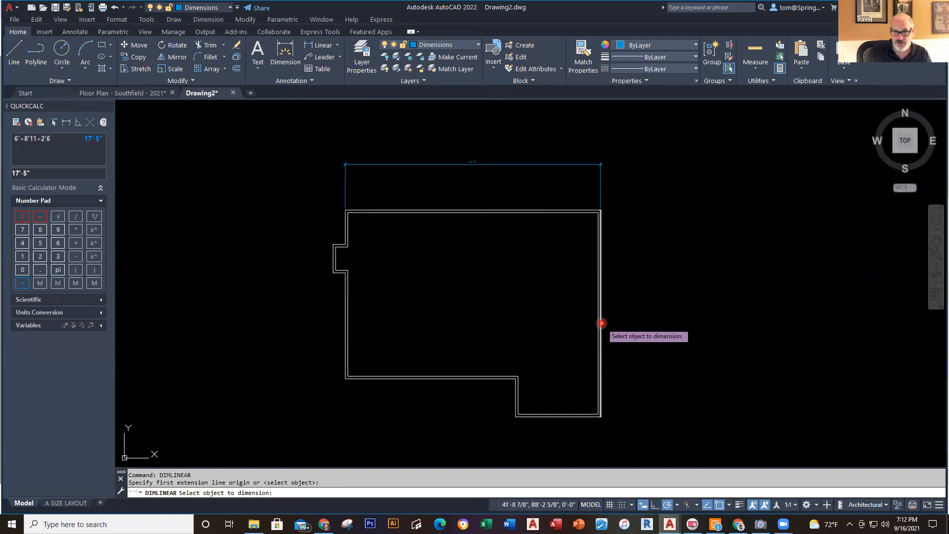
left_click(601, 323)
left_click(629, 325)
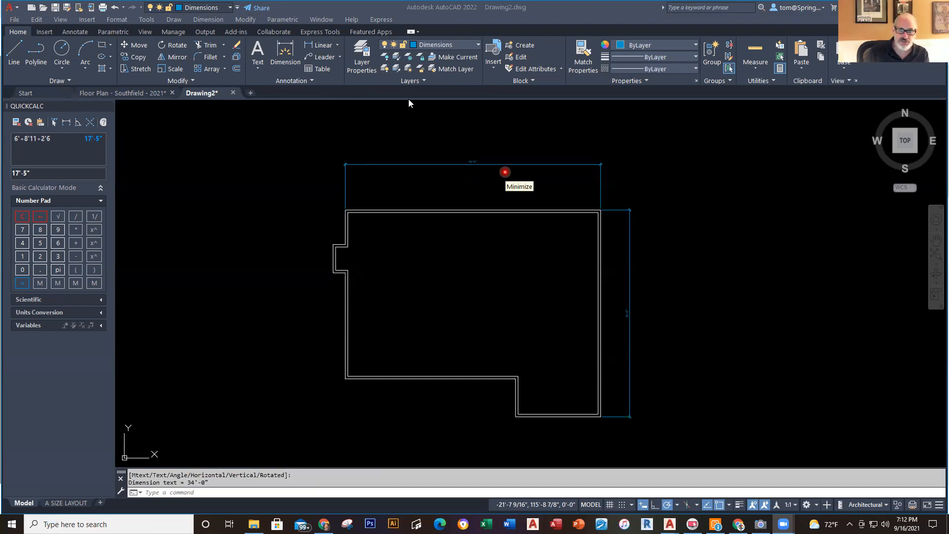
left_click(685, 252)
Make A-Walls the current layer and draw a 42' horizontal line to the right in the empty space beside the plan
middle_click_drag(557, 281, 440, 282)
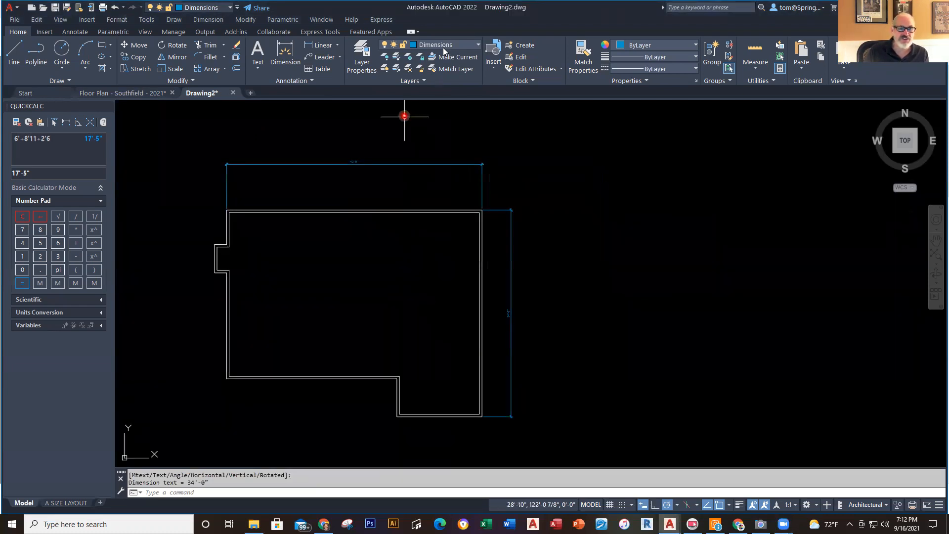
left_click(477, 45)
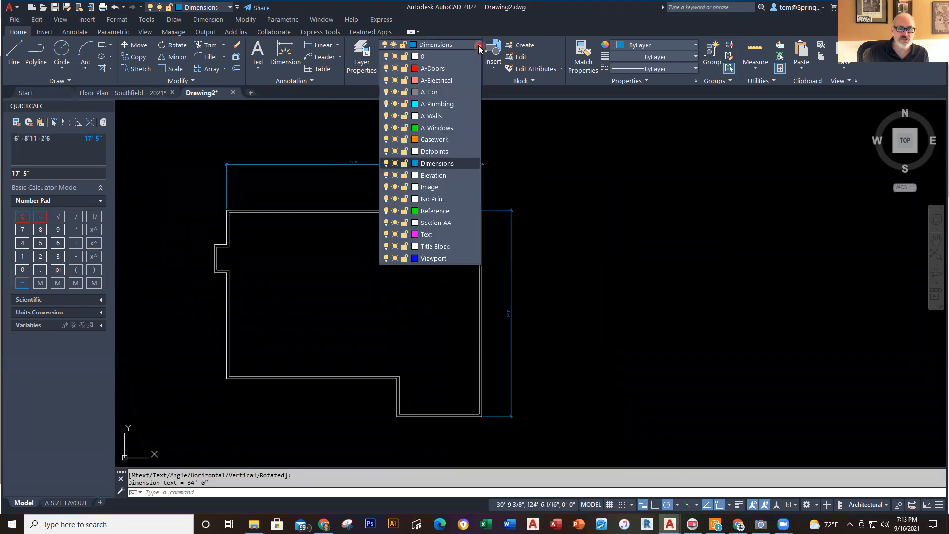
left_click(439, 116)
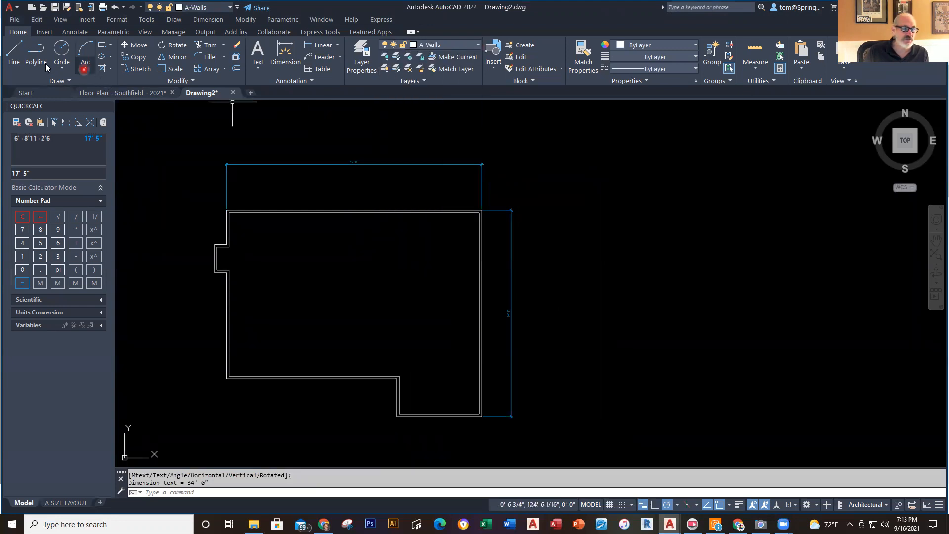
left_click(12, 53)
left_click(590, 209)
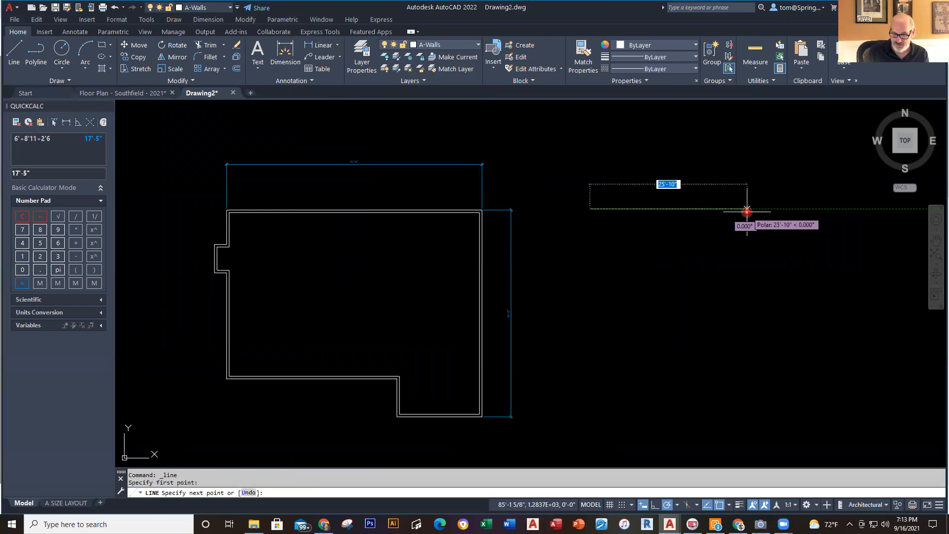
type("4")
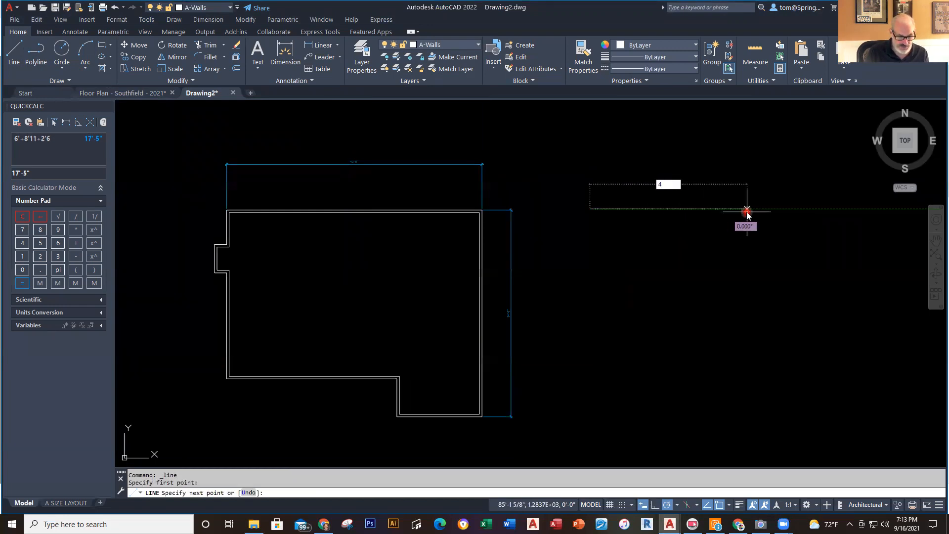
type("5'")
key("Return")
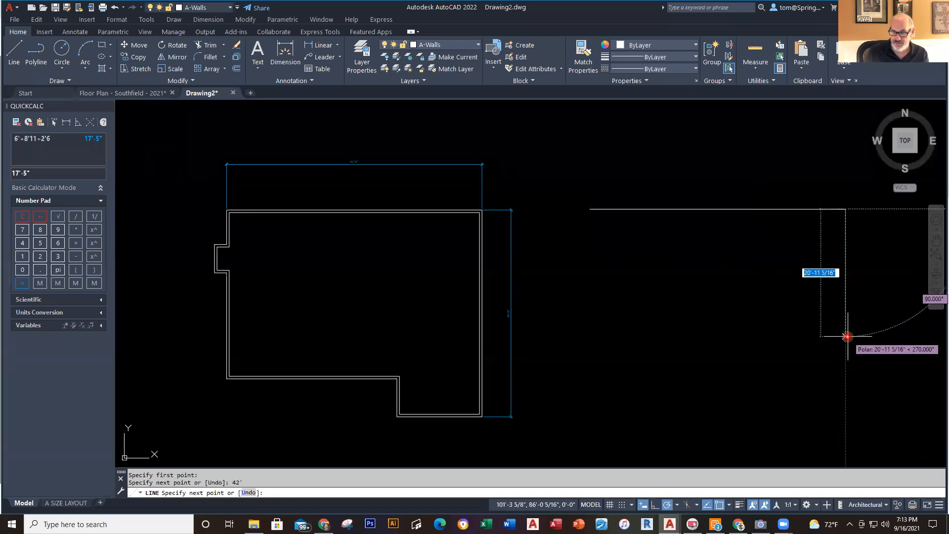
Continue the line outline beside the plan with segments 34' down, 14' left, 6'3" up and 28' left
type("34'")
key("Return")
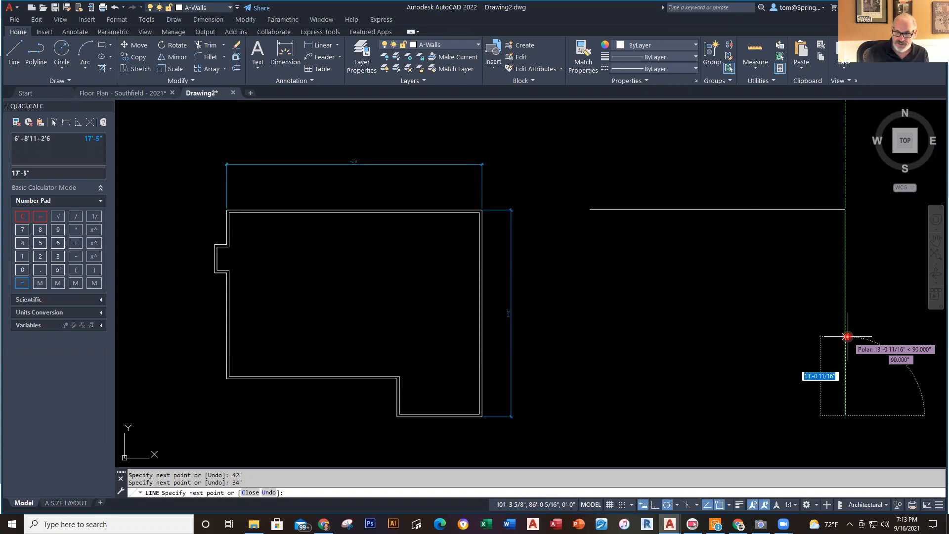
type("14'")
key("Return")
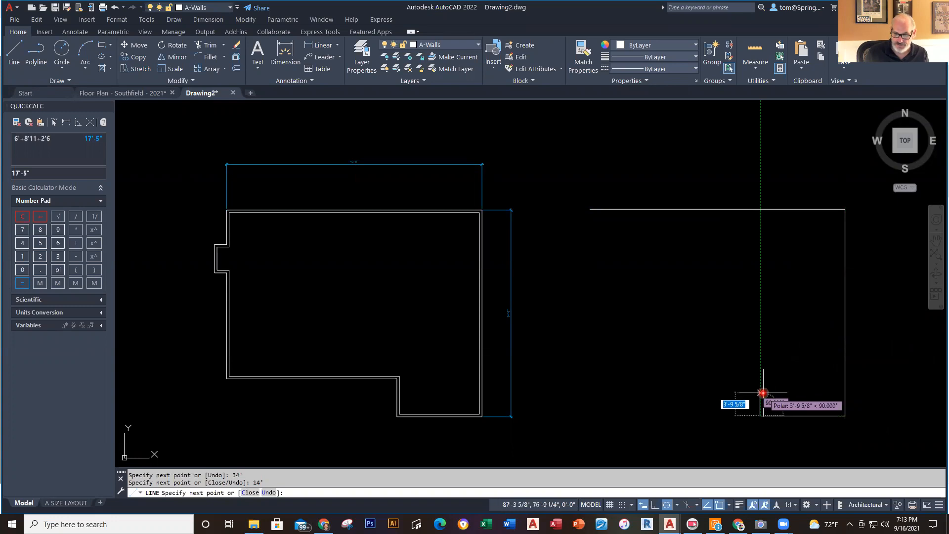
type("6")
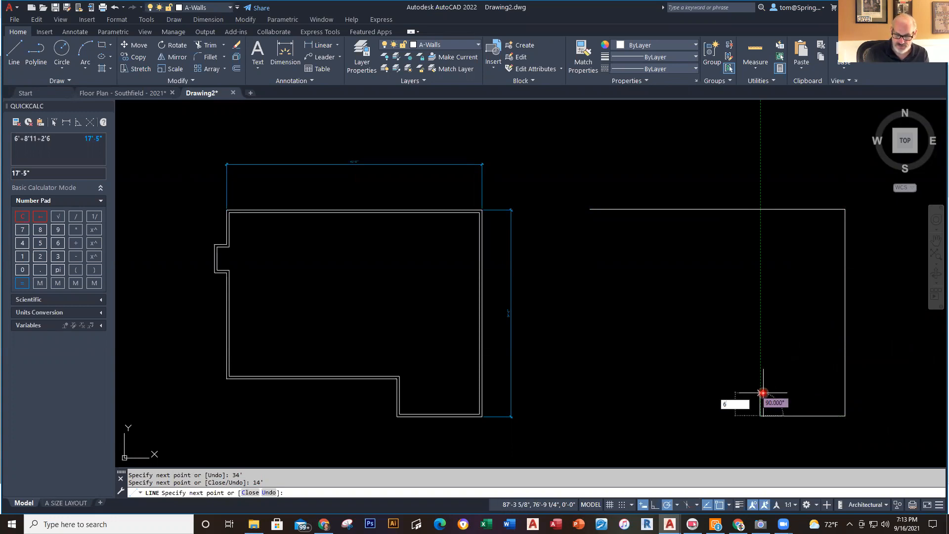
type("'3")
key("Return")
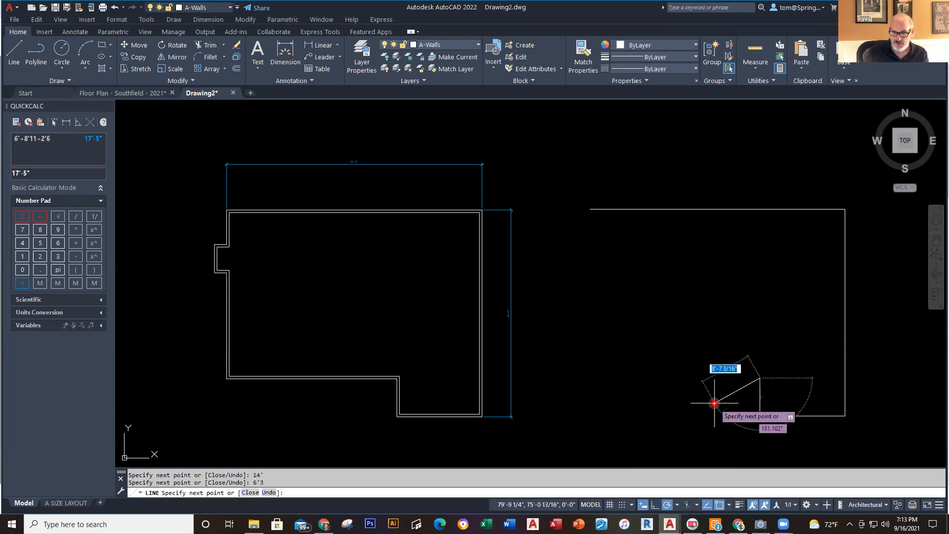
type("28")
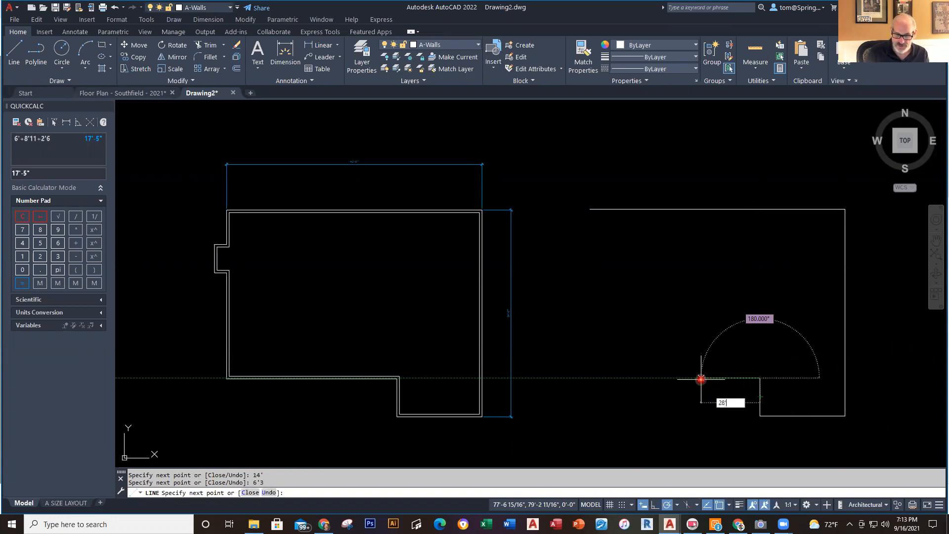
type("'")
key("Return")
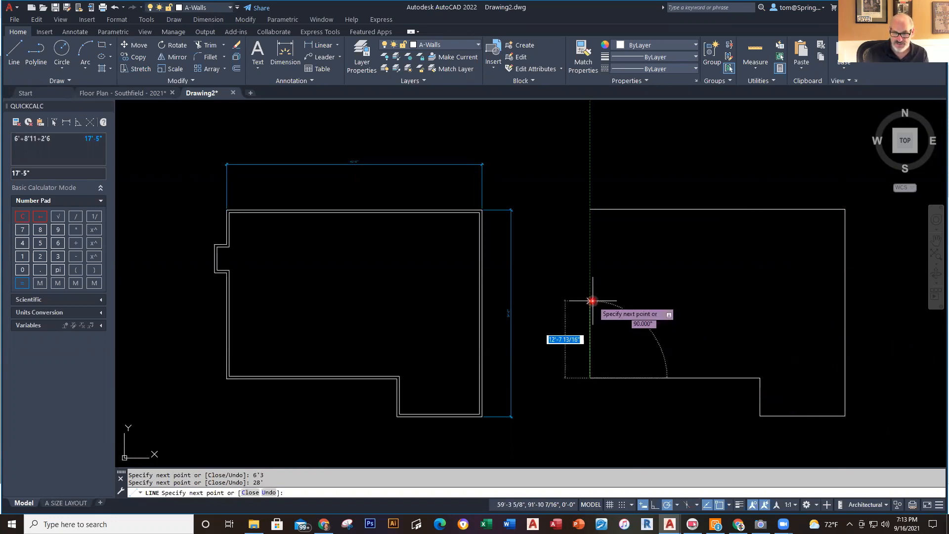
Complete the outline with lines 17'5" up, 2' left, 4'8" up and 2' right, ending at the first line's start point
type("17'5")
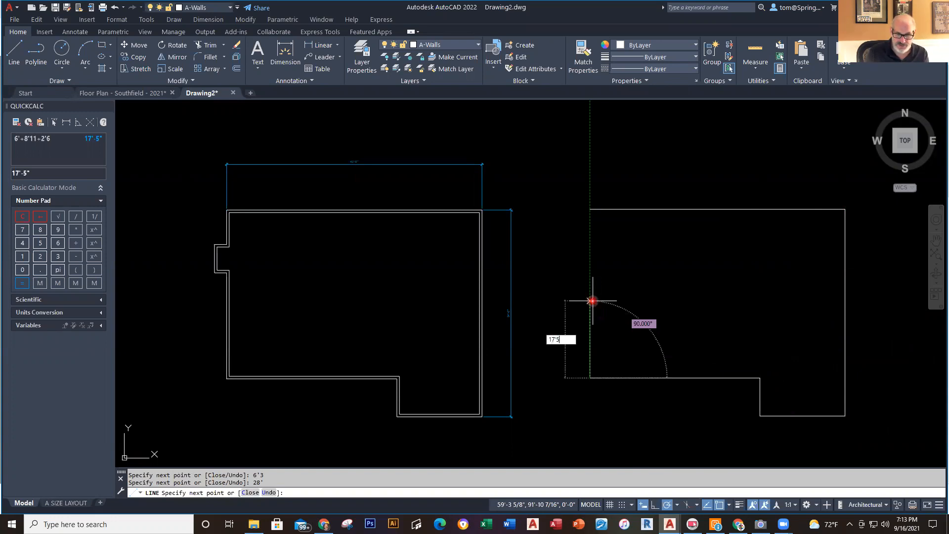
key("Return")
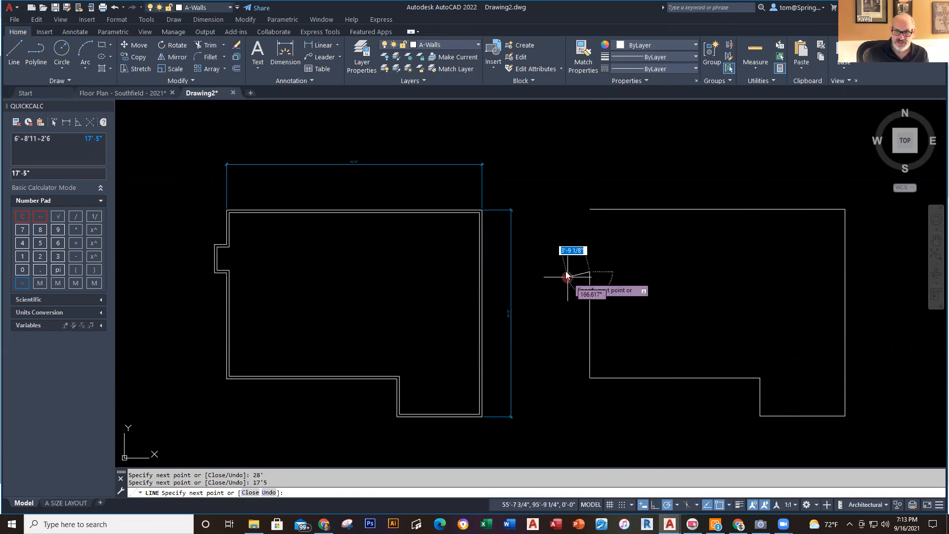
type("2")
key("Return")
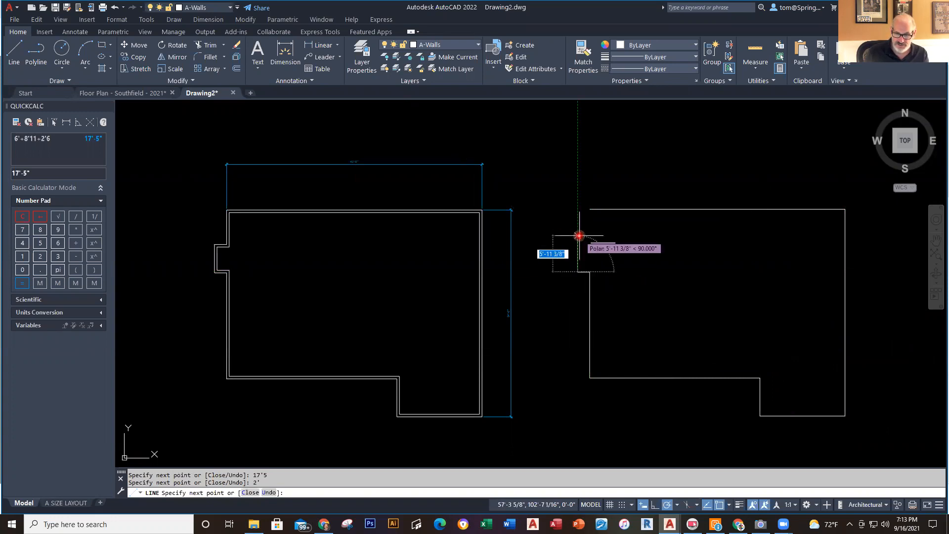
type("4'8")
key("Return")
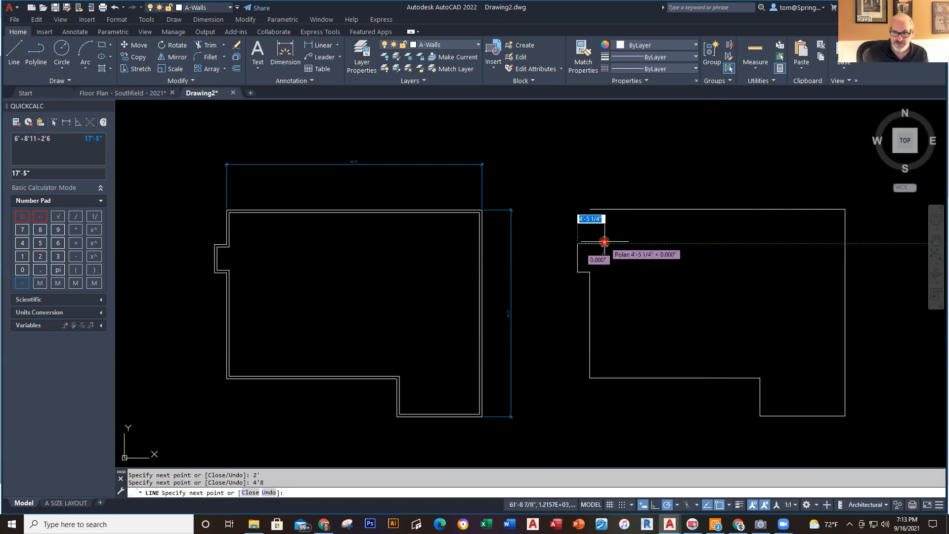
type("2'")
key("Return")
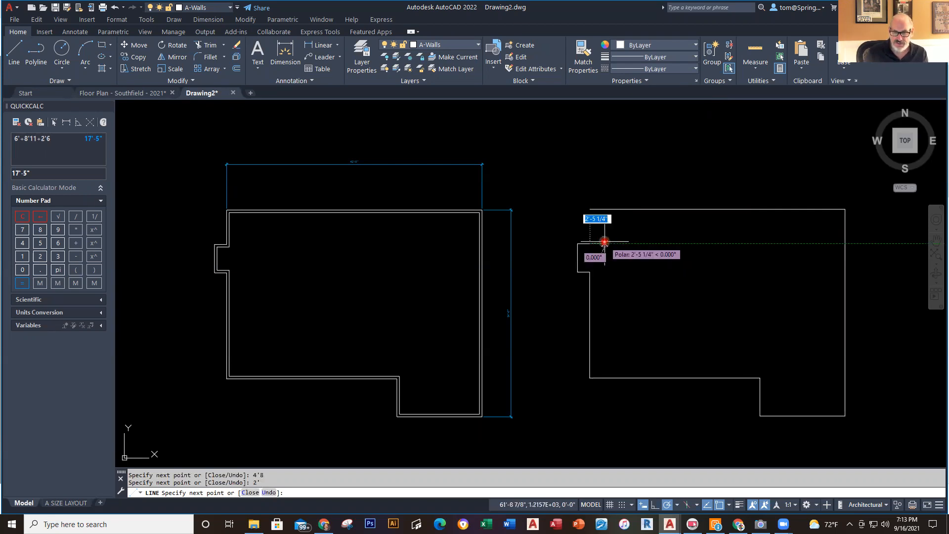
left_click(589, 208)
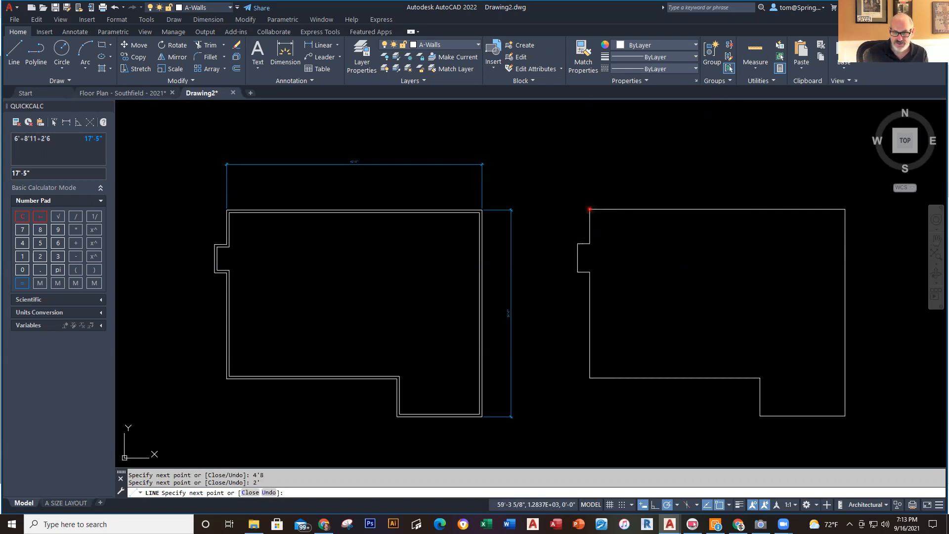
key("Escape")
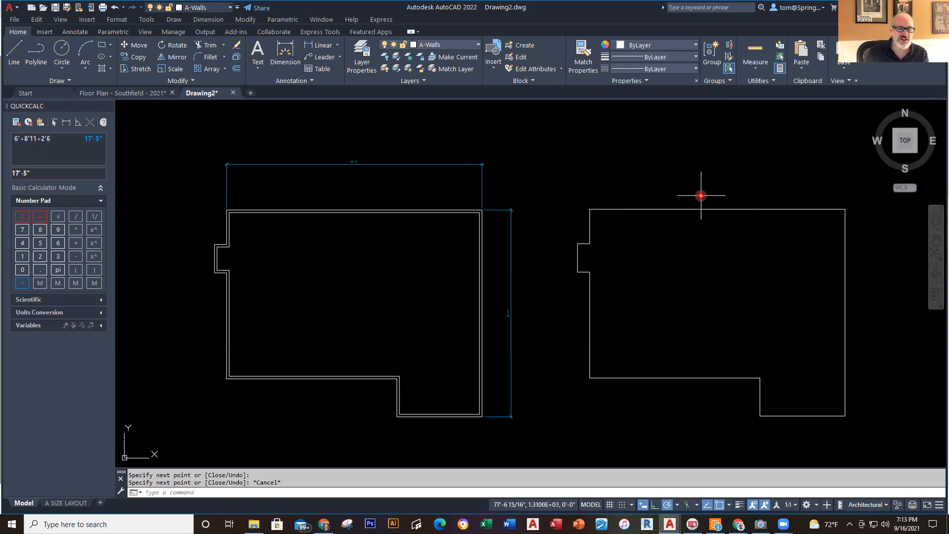
Offset the upper wall line of the line-drawn outline 5" to the inside
left_click(236, 72)
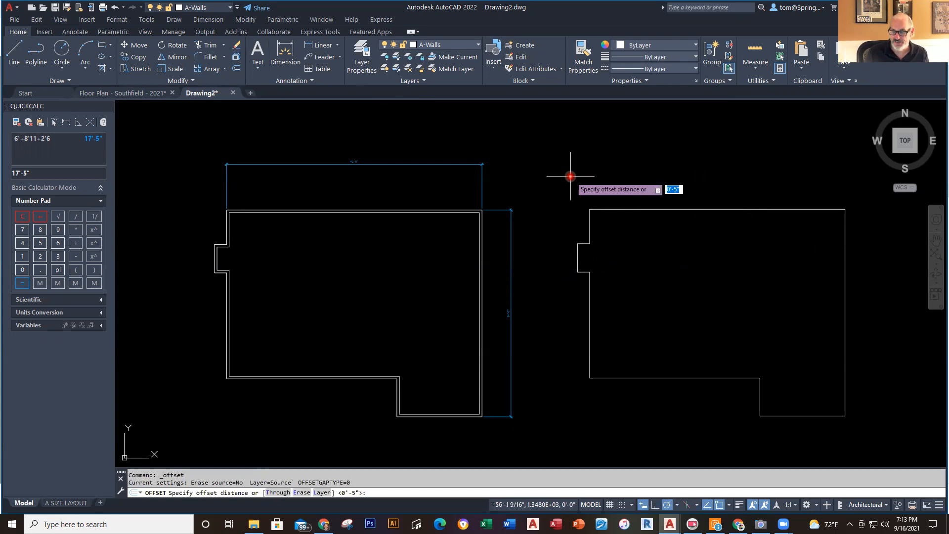
key("Return")
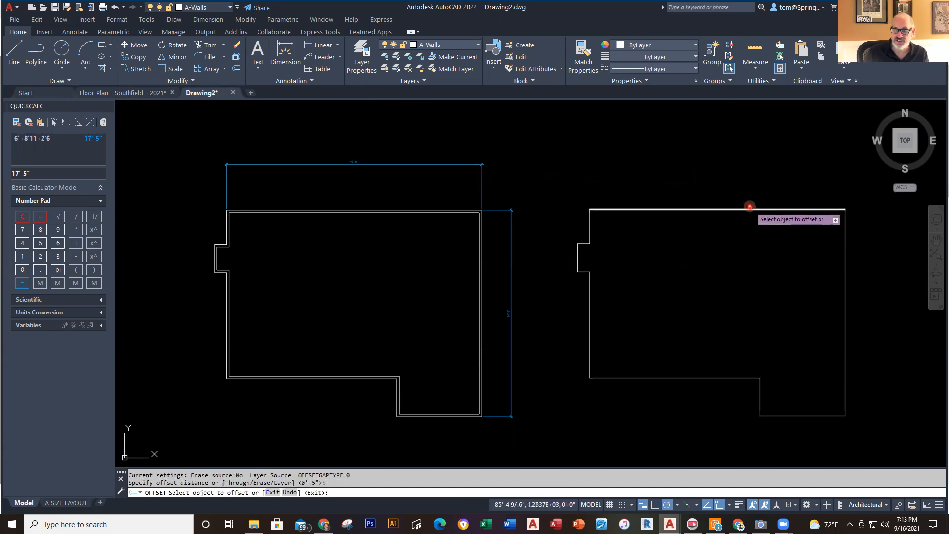
left_click(751, 209)
left_click(802, 231)
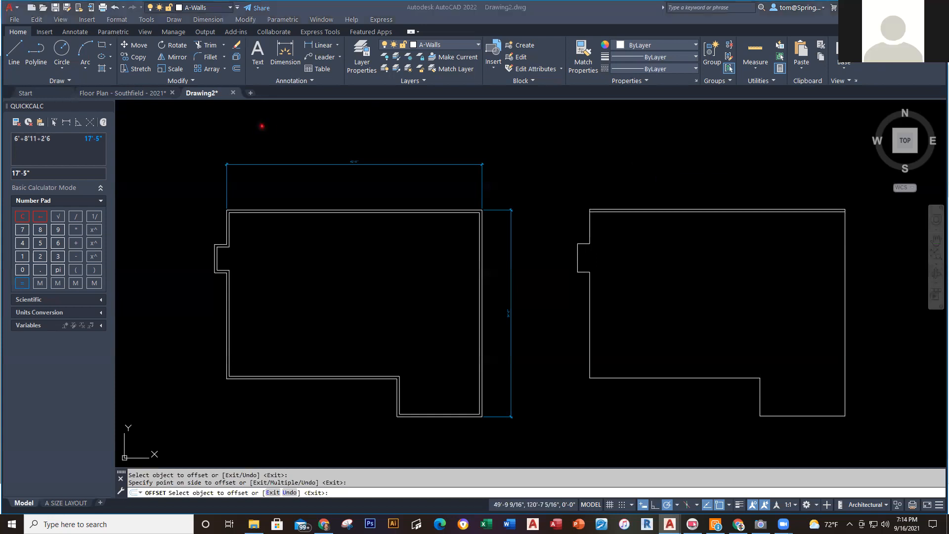
left_click(596, 140)
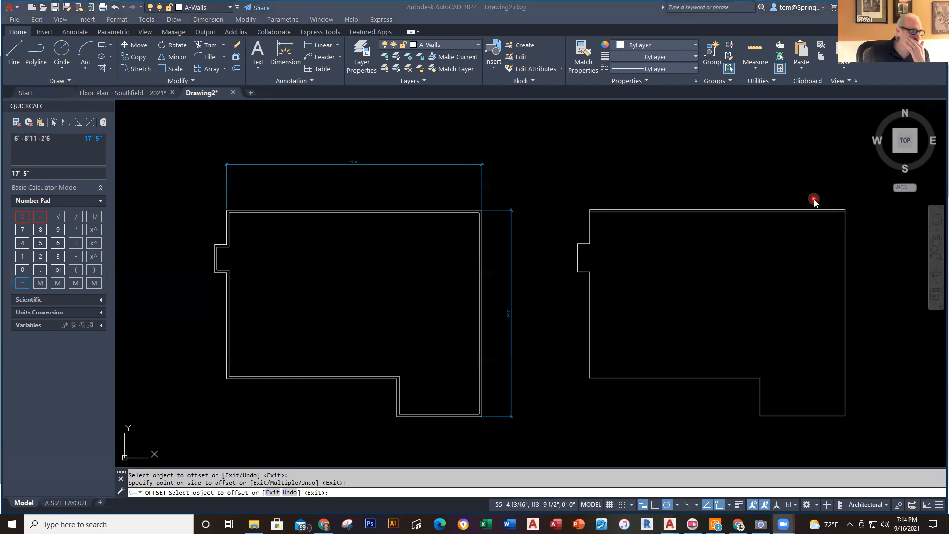
left_click(593, 236)
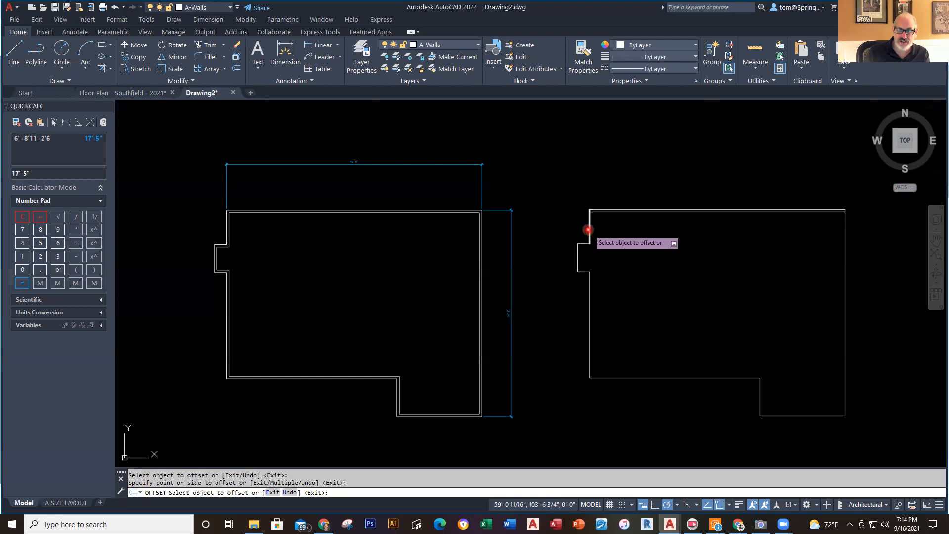
Offset the left wall segments and the three bump-out lines of the copied outline 5" to the inside
left_click(588, 229)
left_click(600, 231)
left_click(581, 244)
left_click(581, 254)
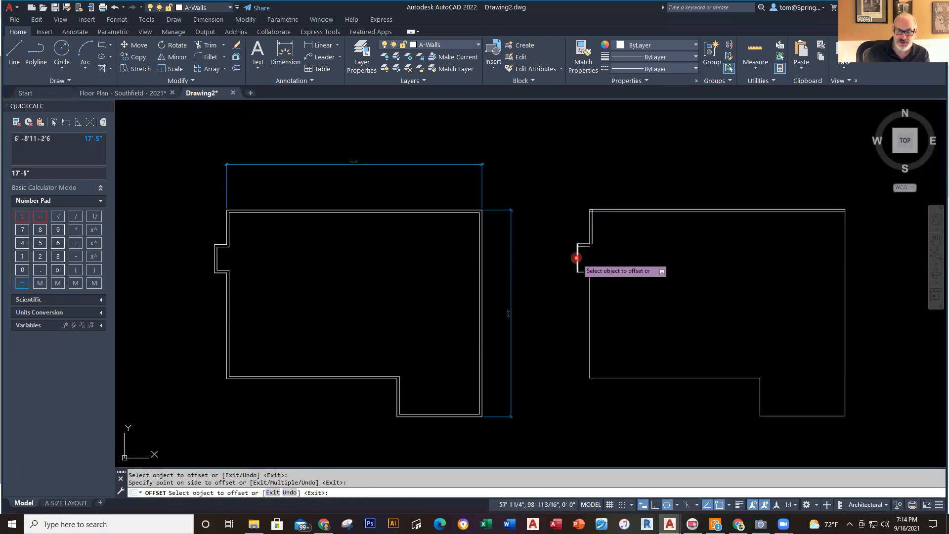
left_click(576, 260)
left_click(596, 270)
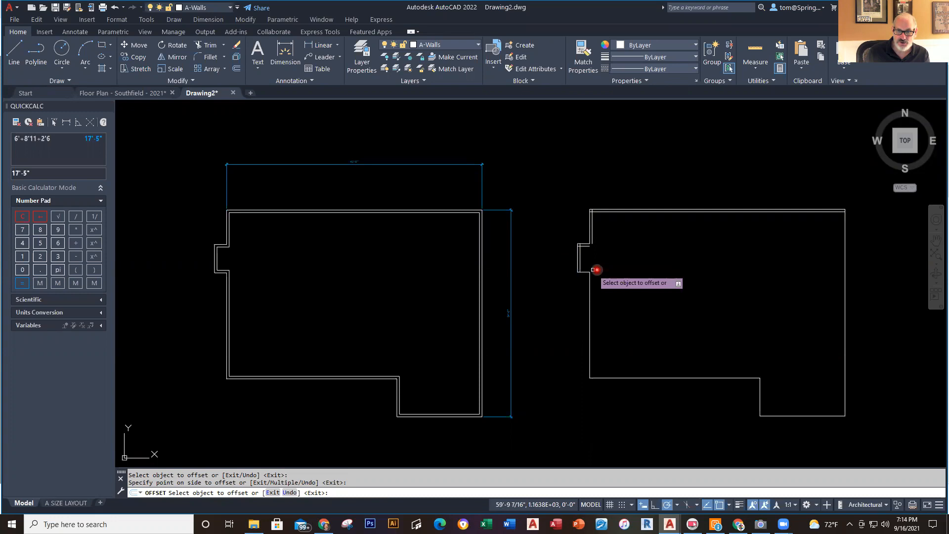
scroll(597, 270, "up", 5)
left_click(598, 270)
left_click(619, 237)
left_click(617, 340)
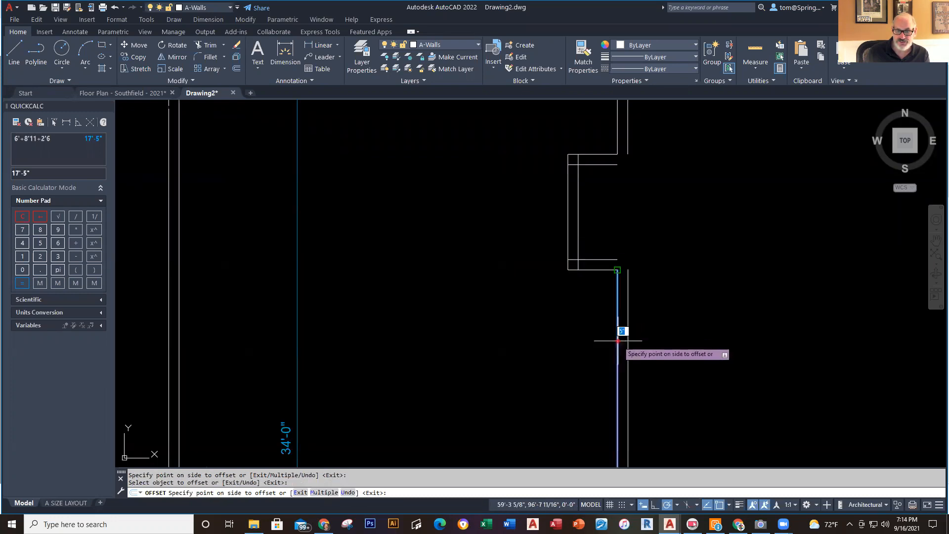
left_click(745, 339)
key("Escape")
Erase the whole line-drawn outline beside the plan, including its offset lines
scroll(755, 340, "down", 5)
mouse_move(772, 334)
middle_mouse_down()
mouse_move(598, 206)
mouse_move(608, 262)
middle_mouse_up()
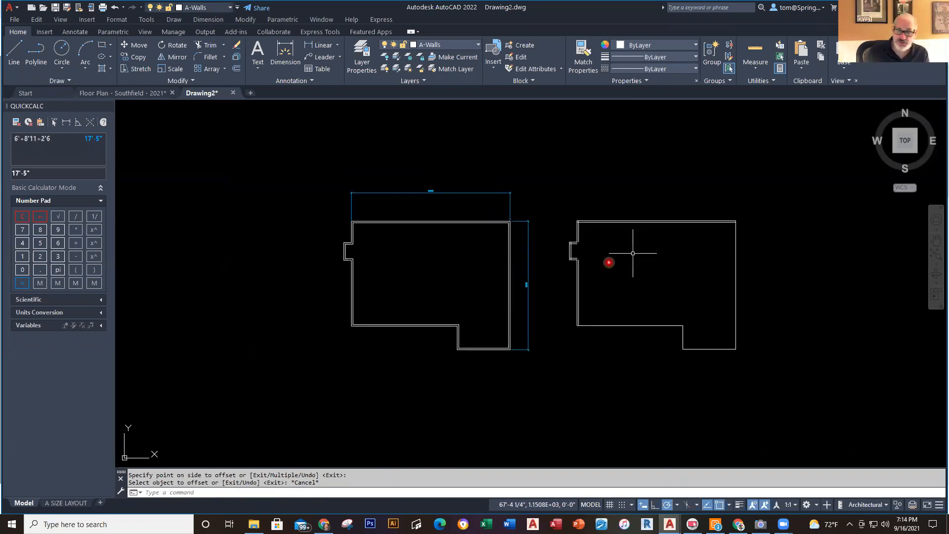
left_click(809, 193)
left_click(571, 388)
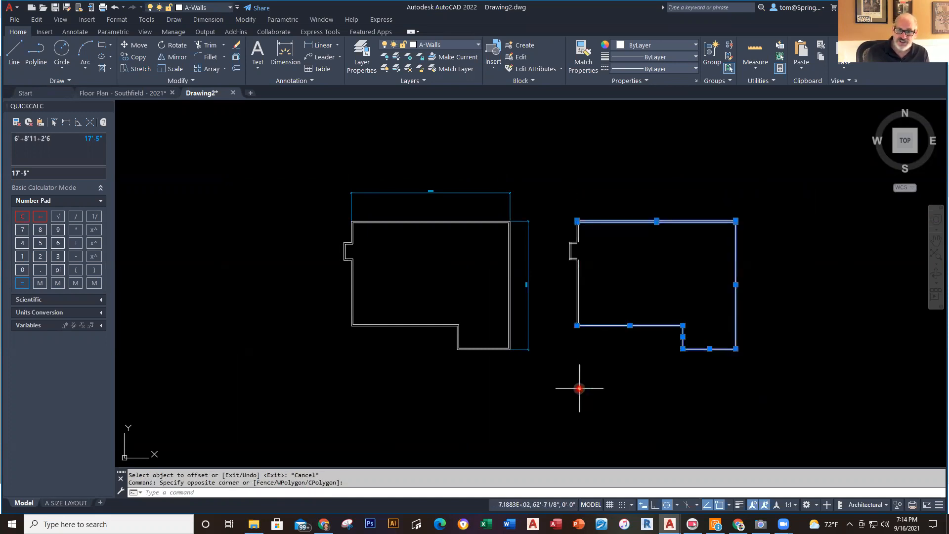
left_click(824, 155)
left_click(561, 388)
key("Delete")
Make Dimensions the current layer
scroll(433, 253, "up", 2)
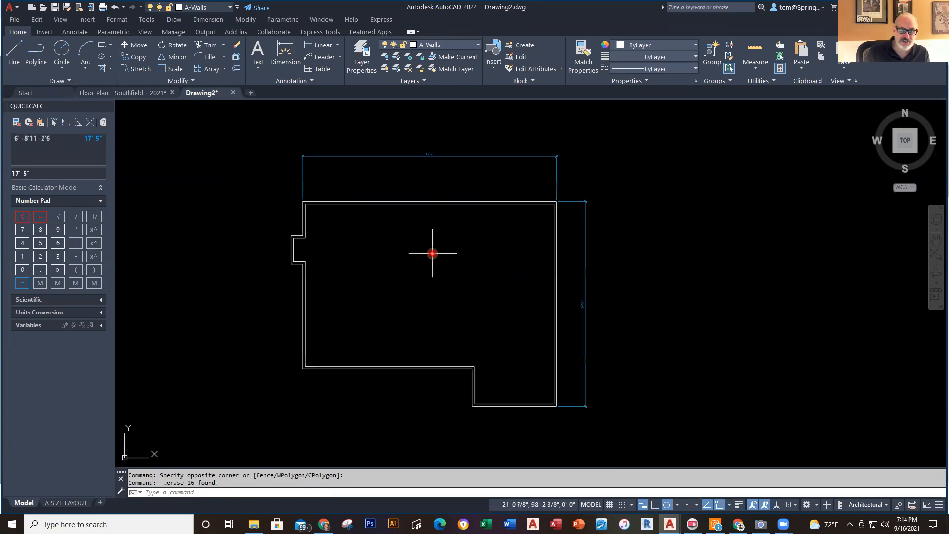
left_click(477, 45)
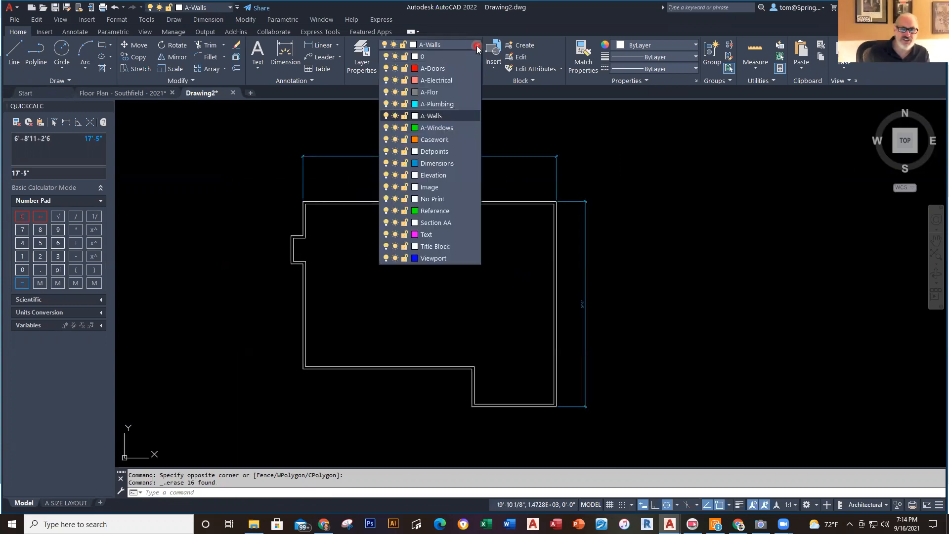
left_click(440, 163)
Place a vertical linear dimension outside the left wall, from the upper outer corner to the bump-out's upper edge
left_click(323, 45)
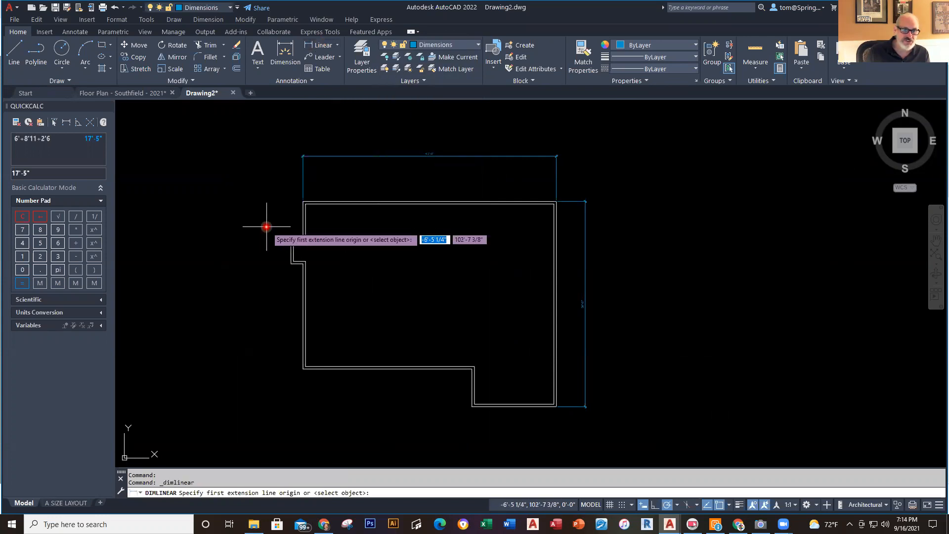
mouse_move(343, 425)
middle_mouse_down()
mouse_move(354, 361)
mouse_move(400, 411)
middle_mouse_up()
scroll(340, 210, "up", 2)
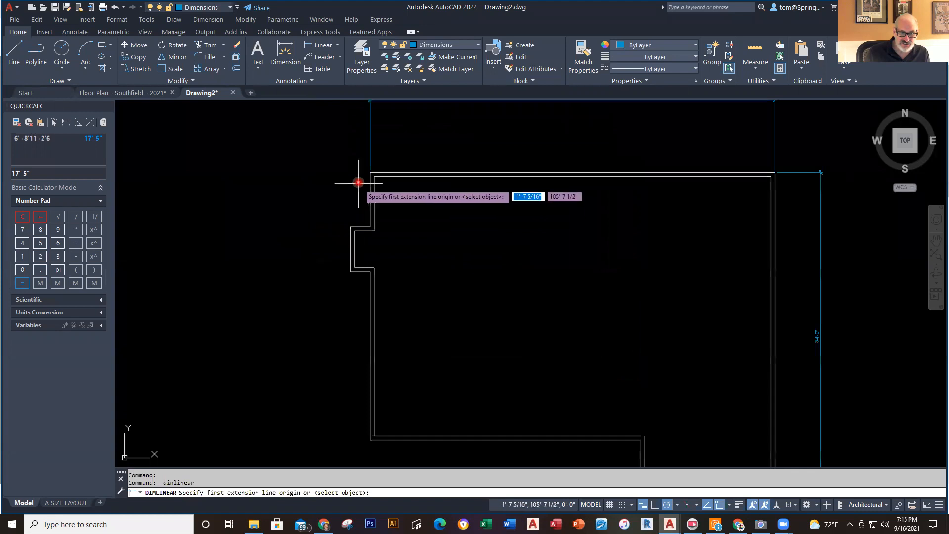
left_click(368, 171)
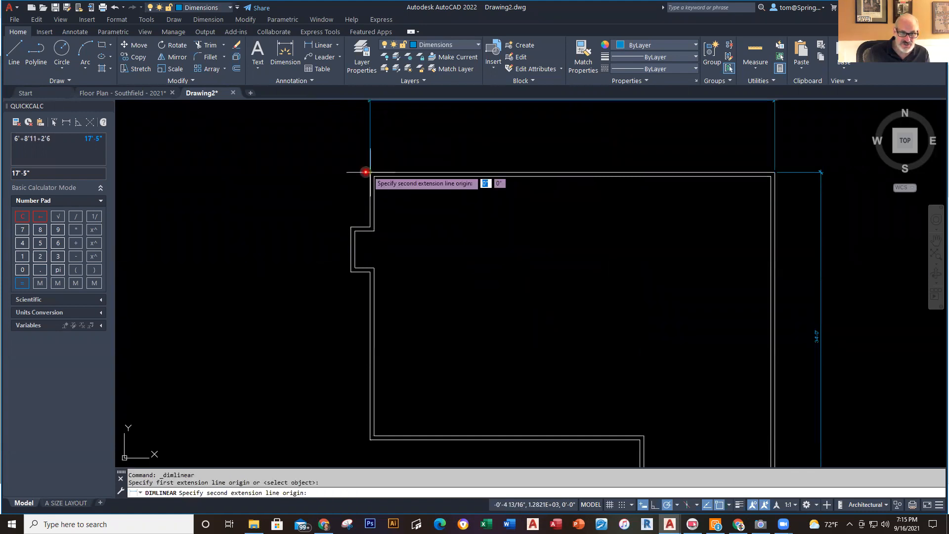
left_click(368, 228)
left_click(292, 237)
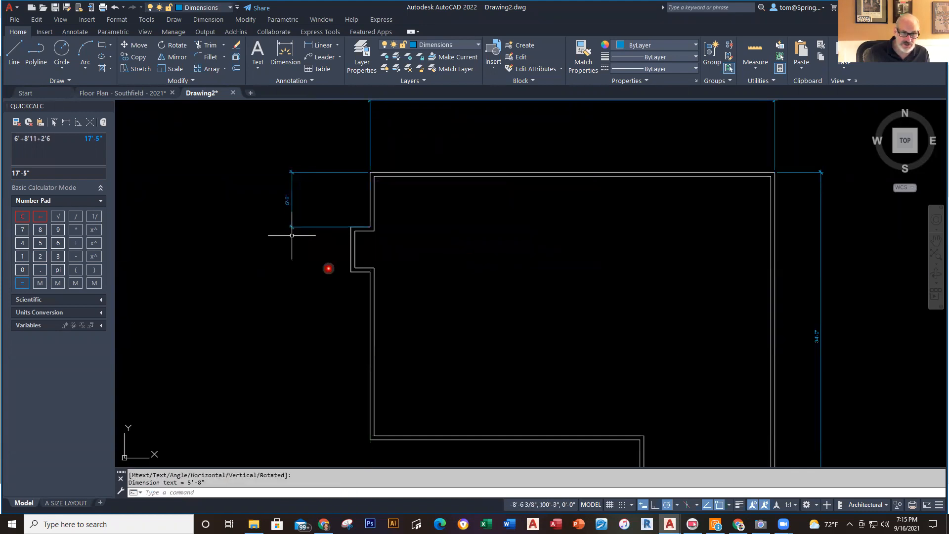
right_click(316, 272)
left_click(328, 278)
key("Escape")
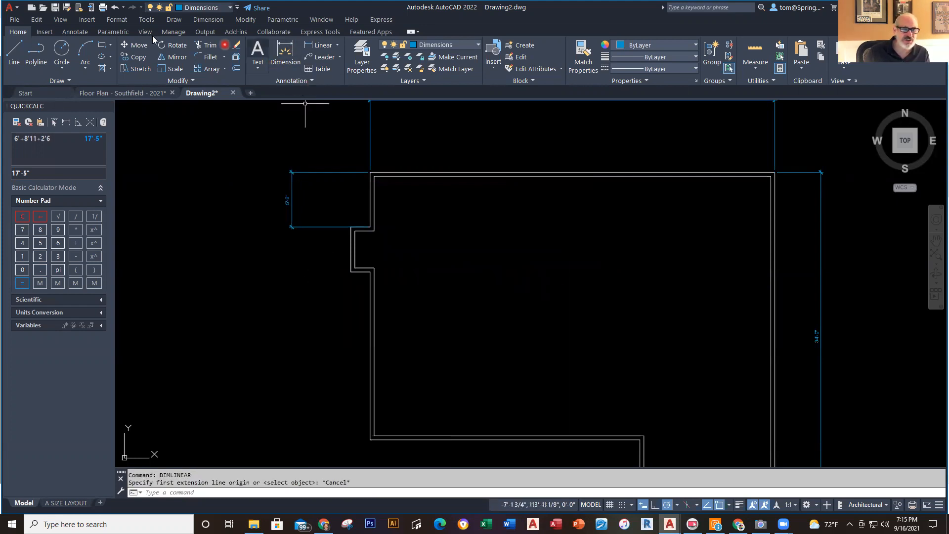
Erase the vertical dimension beside the upper part of the left wall
left_click(71, 31)
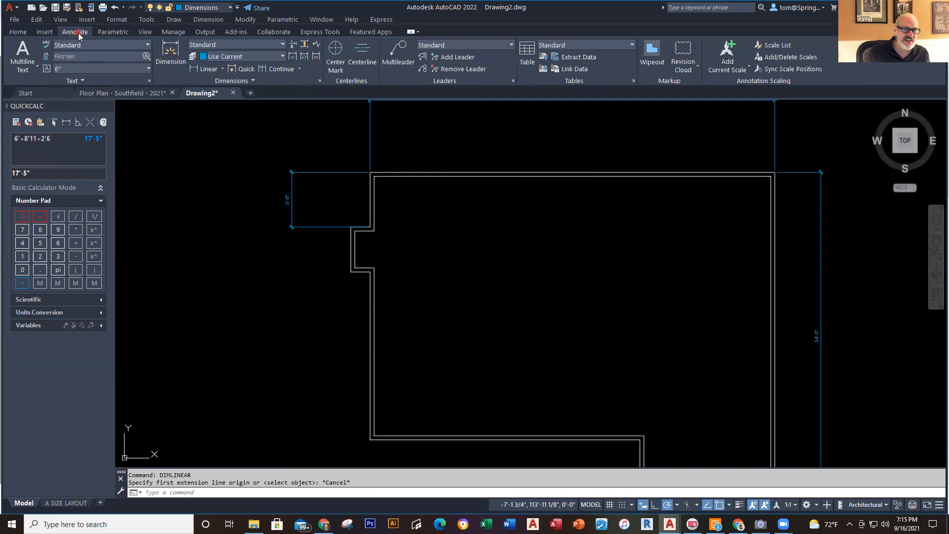
key("Escape")
left_click(309, 190)
left_click(271, 211)
key("Delete")
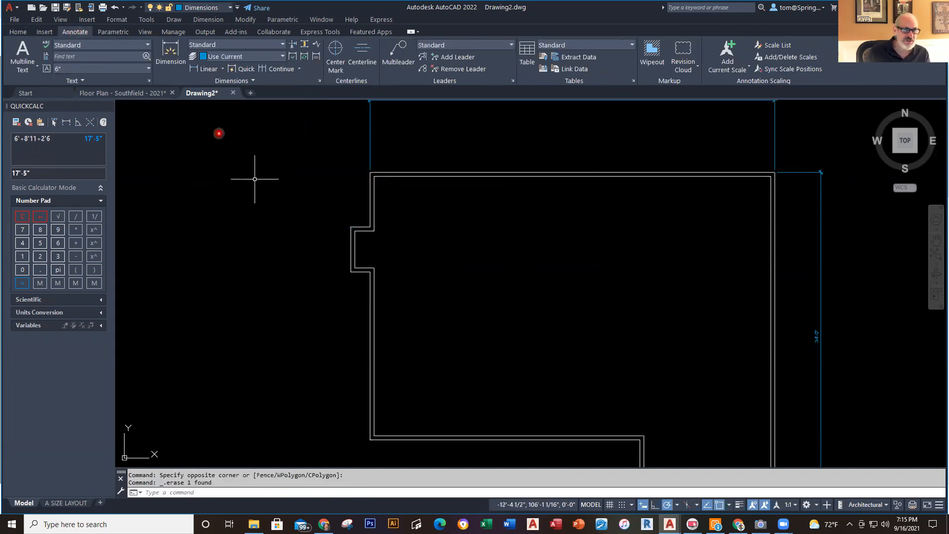
Use Quick Dimension on the outer wall outline to place continuous vertical dimensions outside the left wall
left_click(242, 69)
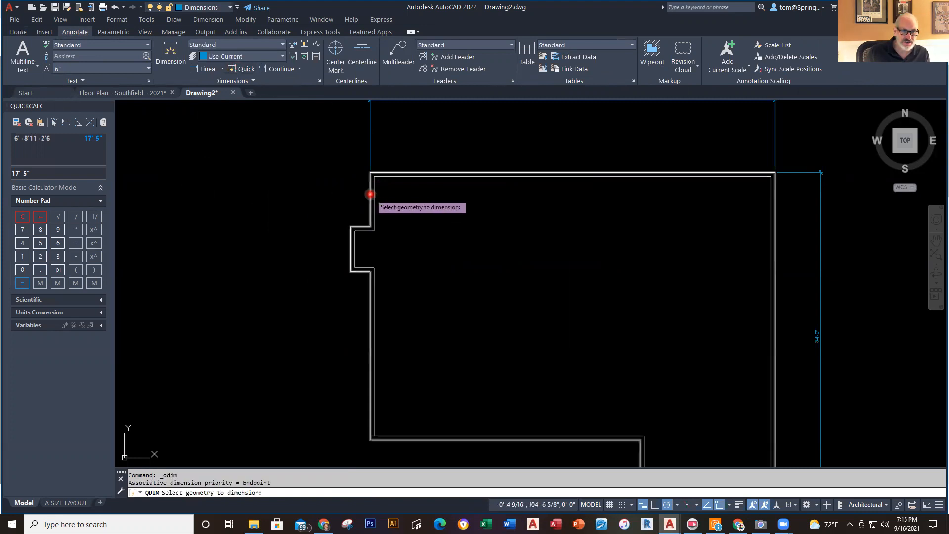
left_click(370, 192)
right_click(432, 259)
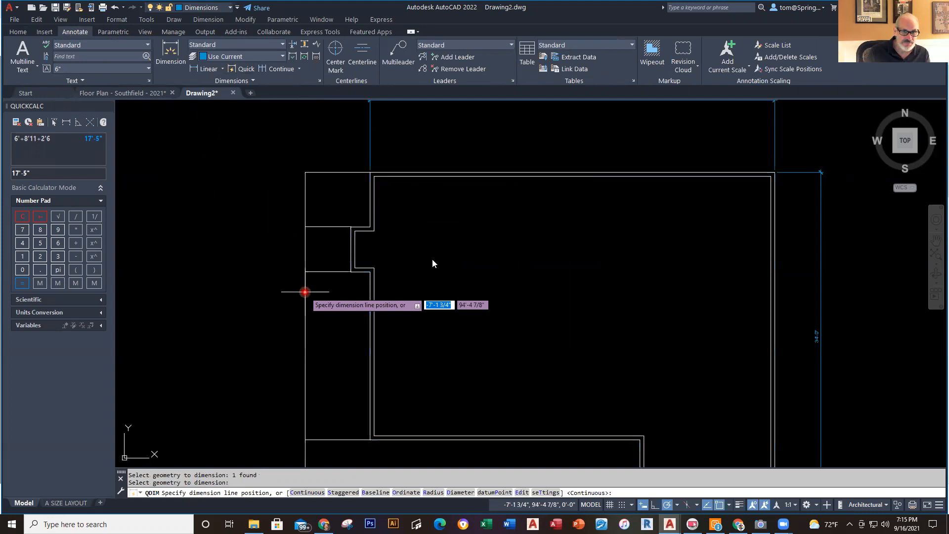
scroll(445, 326, "down", 3)
scroll(435, 339, "up", 5)
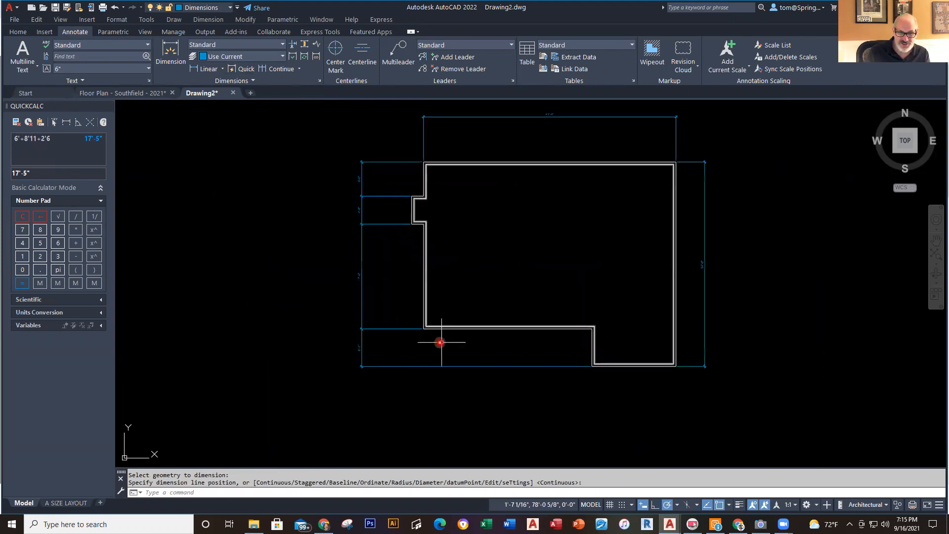
scroll(494, 341, "down", 5)
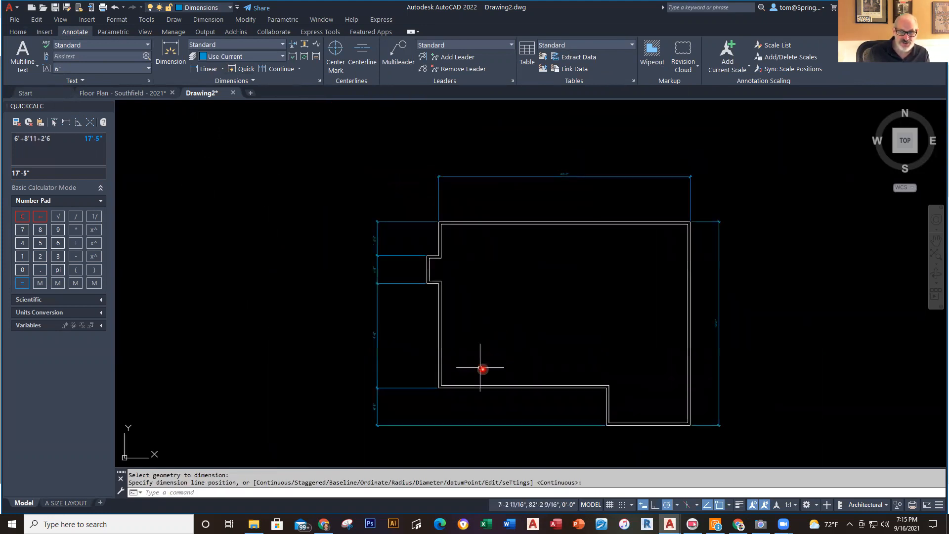
scroll(470, 303, "up", 5)
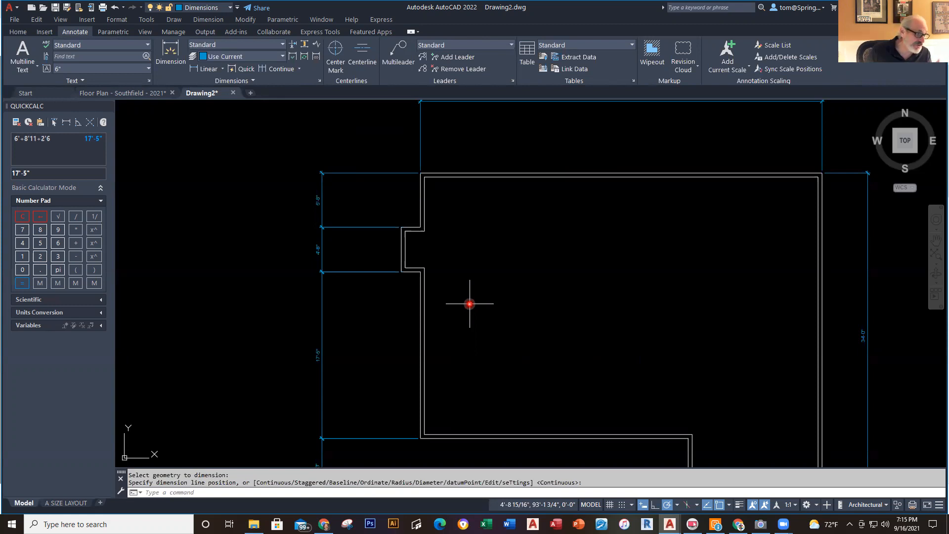
scroll(538, 292, "down", 3)
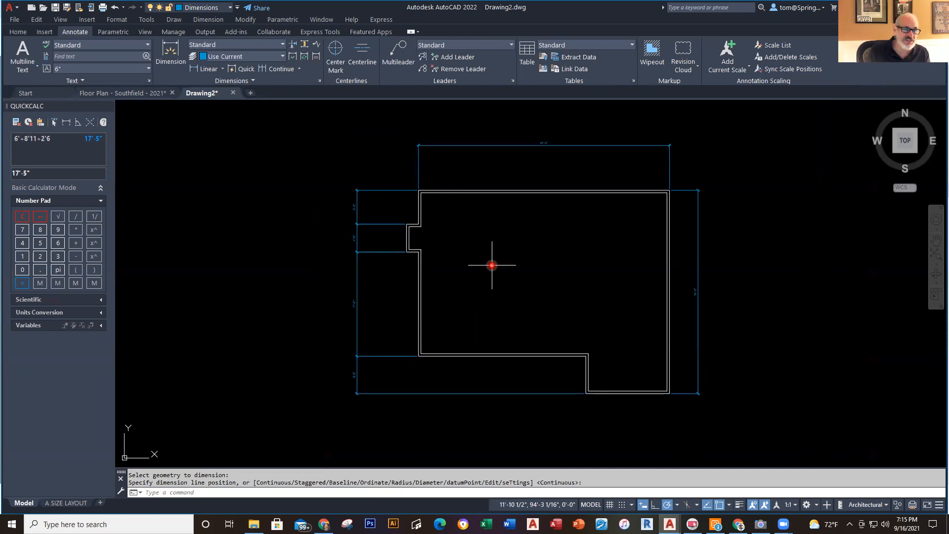
Close the QuickCalc palette and open the list of layers for choosing the current layer
left_click(18, 31)
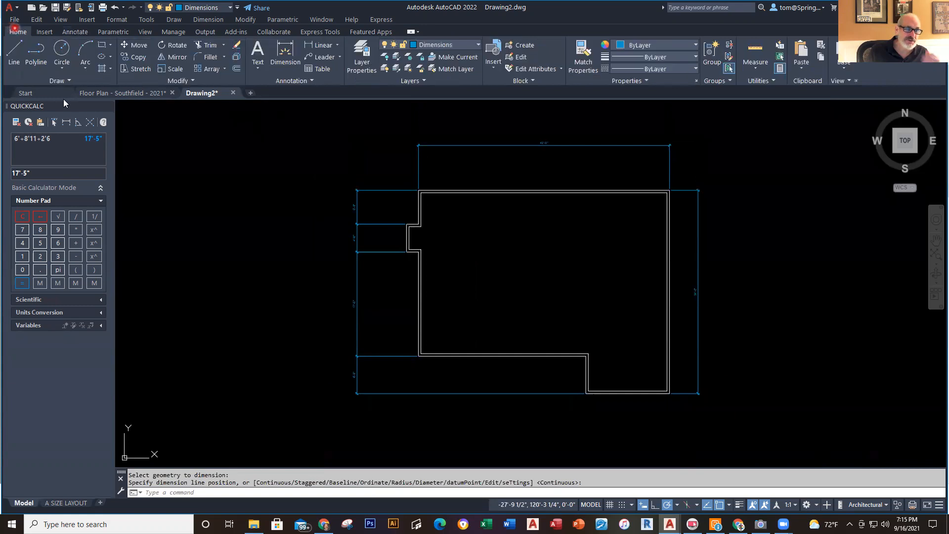
left_click(109, 107)
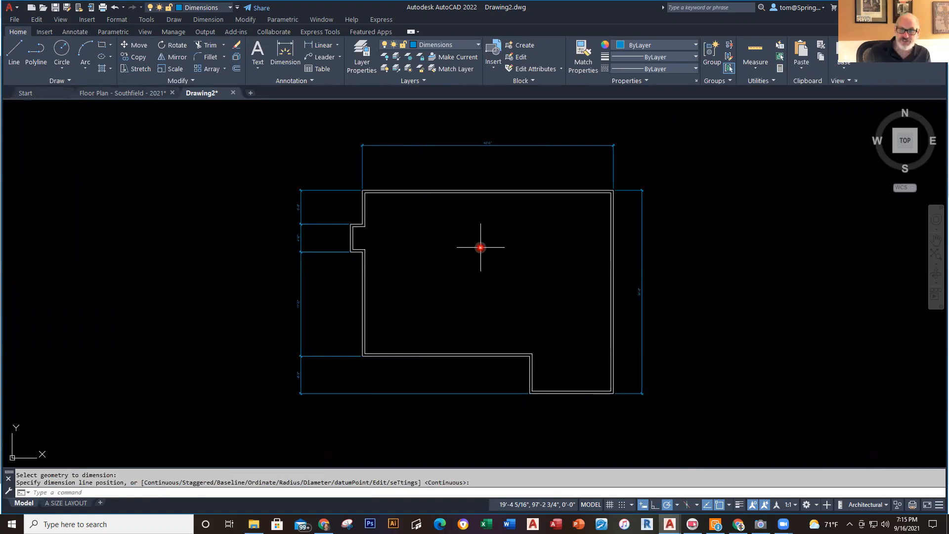
left_click(476, 45)
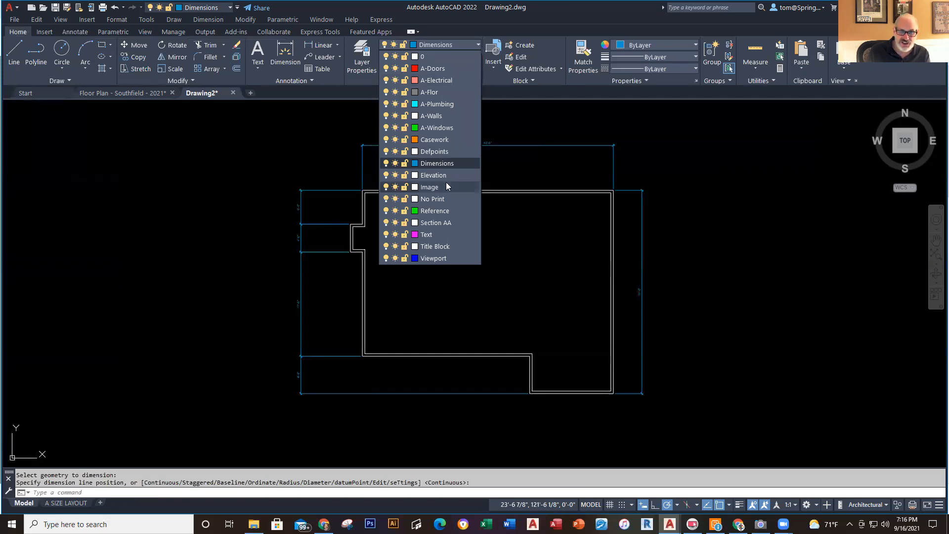
Make A-Walls the current layer and insert the FIREPLACE block, unrotated, at the upper inner corner of the left wall recess
left_click(442, 120)
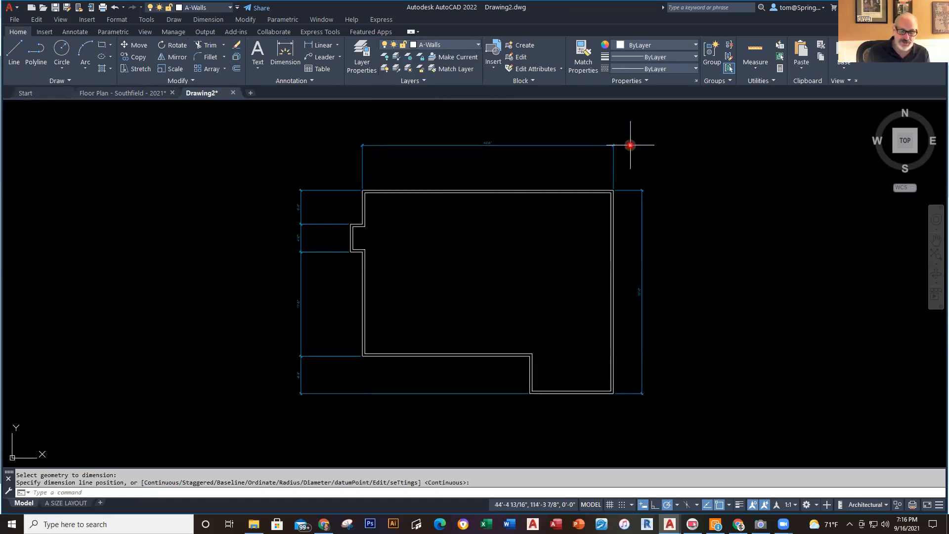
type("i")
key("Return")
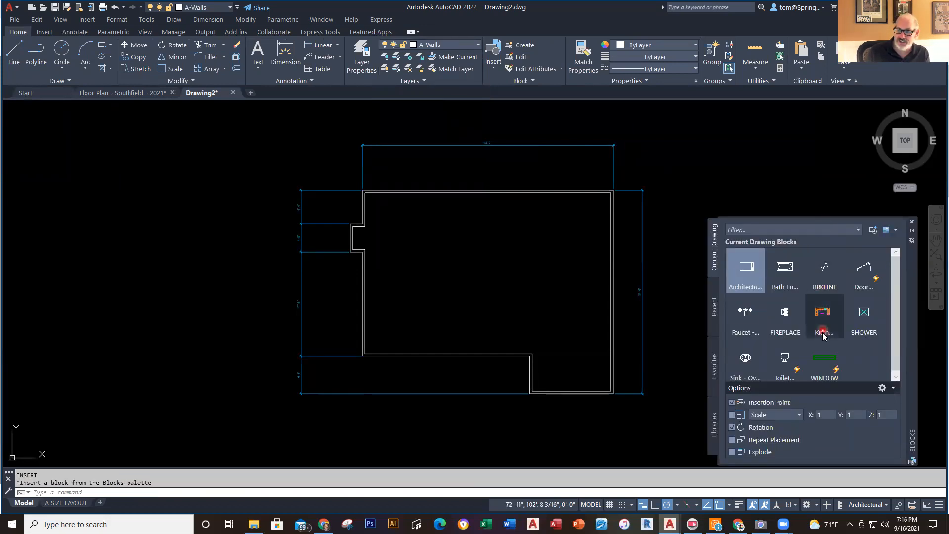
mouse_move(789, 319)
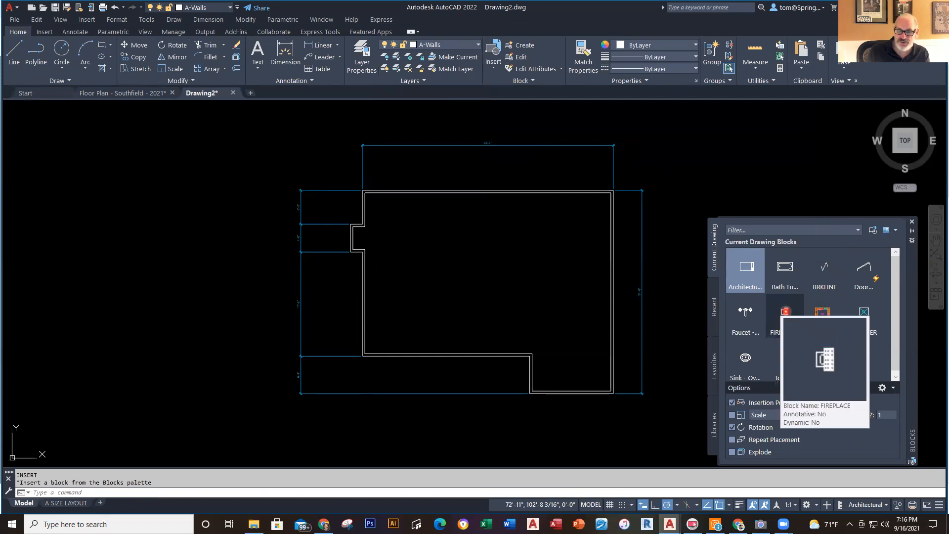
left_click(786, 311)
scroll(360, 251, "up", 8)
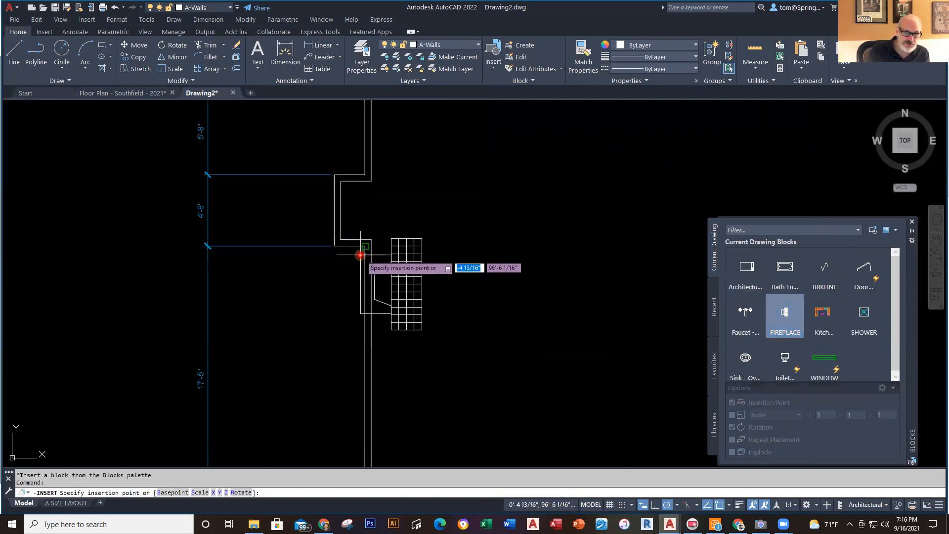
middle_click_drag(393, 224, 461, 407)
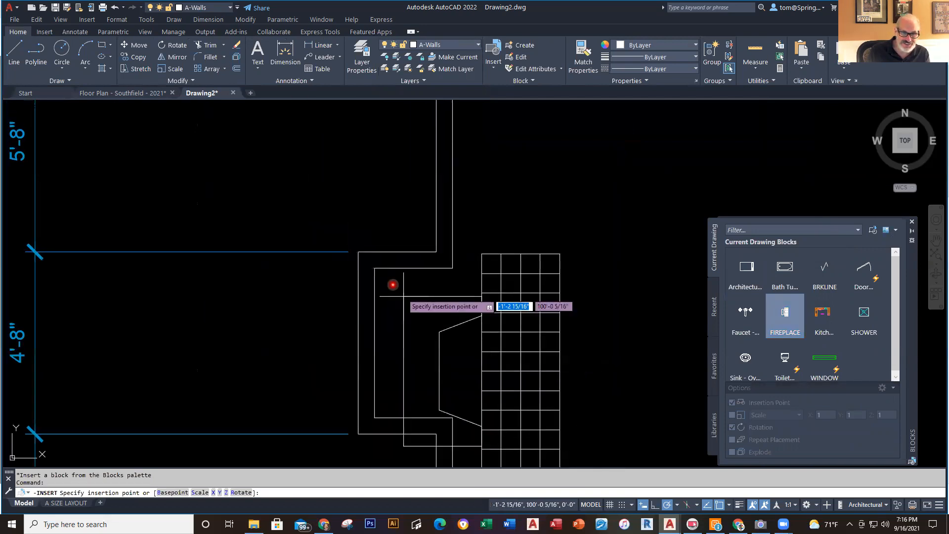
left_click(375, 268)
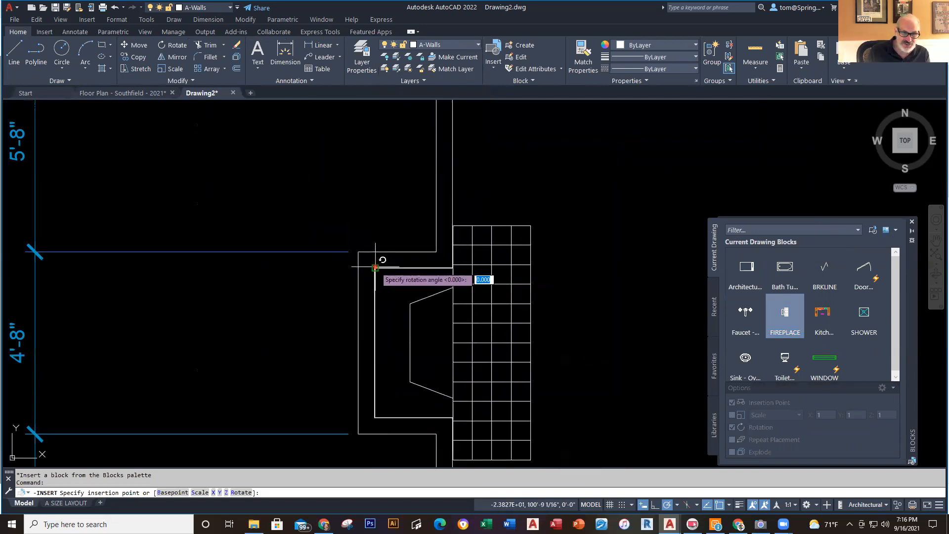
left_click(527, 270)
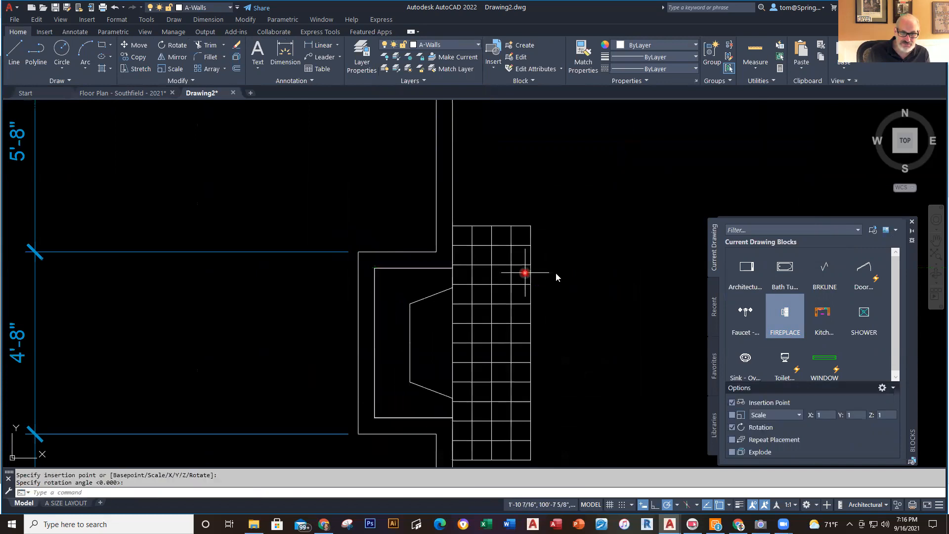
Switch to the Floor Plan - Southfield - 2021 drawing and examine the interior wall dimensions around the family room, study and stairs
scroll(632, 298, "down", 4)
middle_click_drag(627, 328, 392, 254)
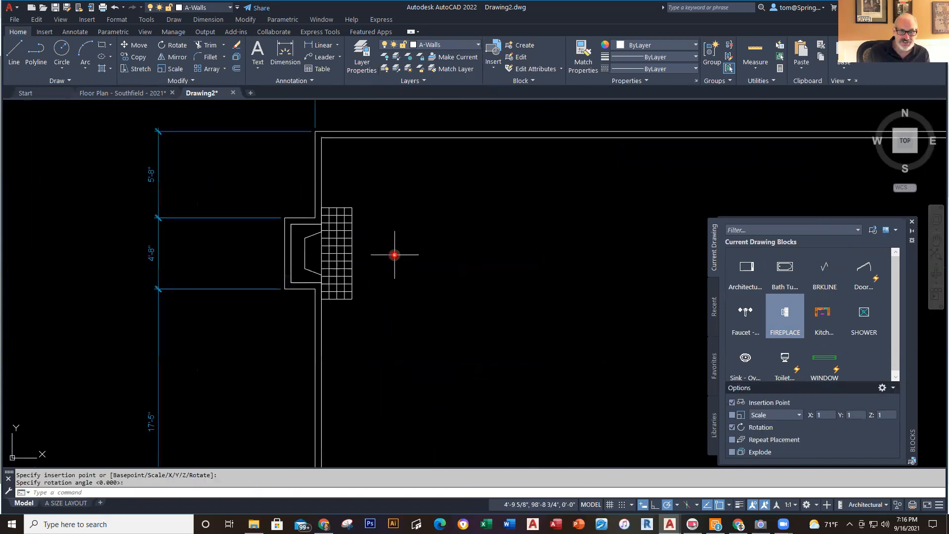
scroll(427, 262, "up", 1)
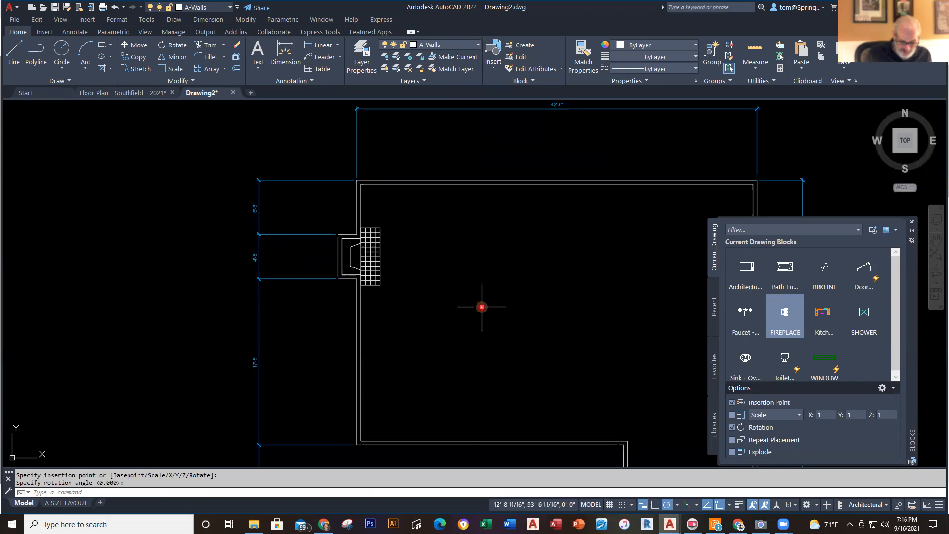
mouse_move(515, 305)
middle_mouse_down()
mouse_move(479, 264)
mouse_move(441, 253)
middle_mouse_up()
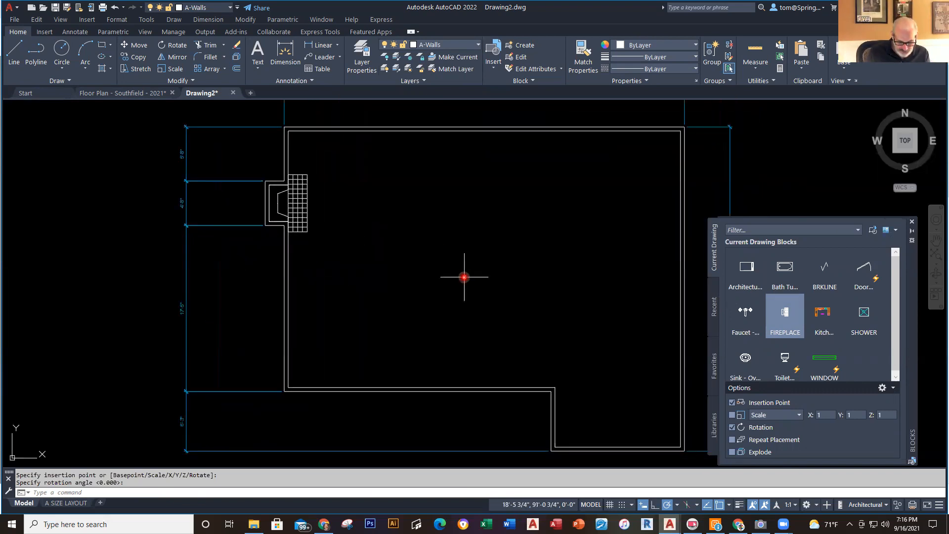
left_click(144, 93)
middle_click_drag(359, 242, 392, 415)
scroll(397, 423, "down", 2)
scroll(389, 330, "down", 2)
middle_click_drag(389, 304, 435, 502)
scroll(446, 330, "up", 2)
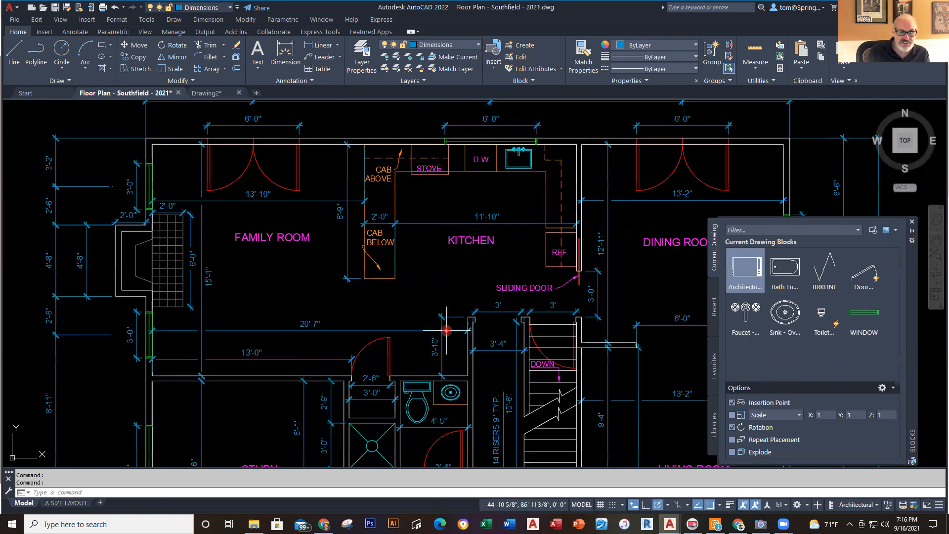
middle_click_drag(446, 330, 491, 408)
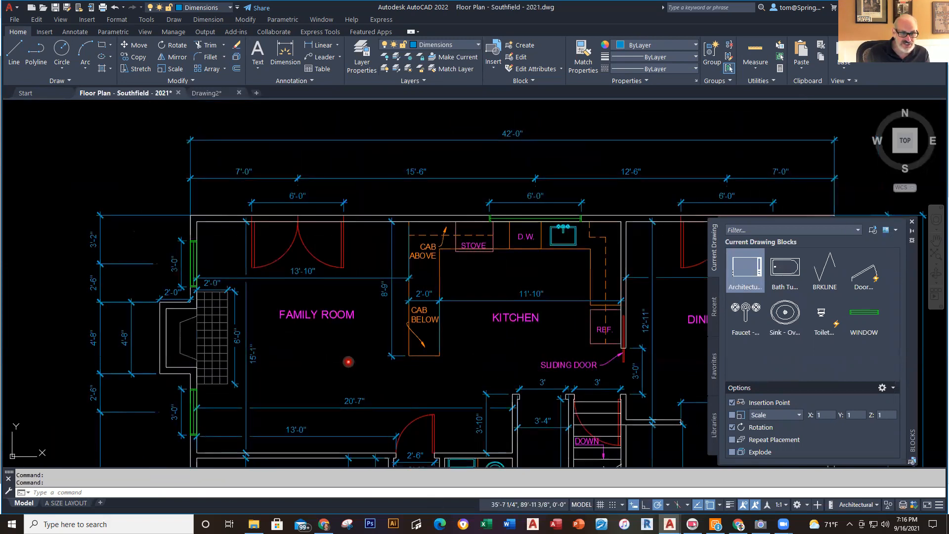
middle_click_drag(348, 362, 349, 244)
scroll(353, 291, "up", 6)
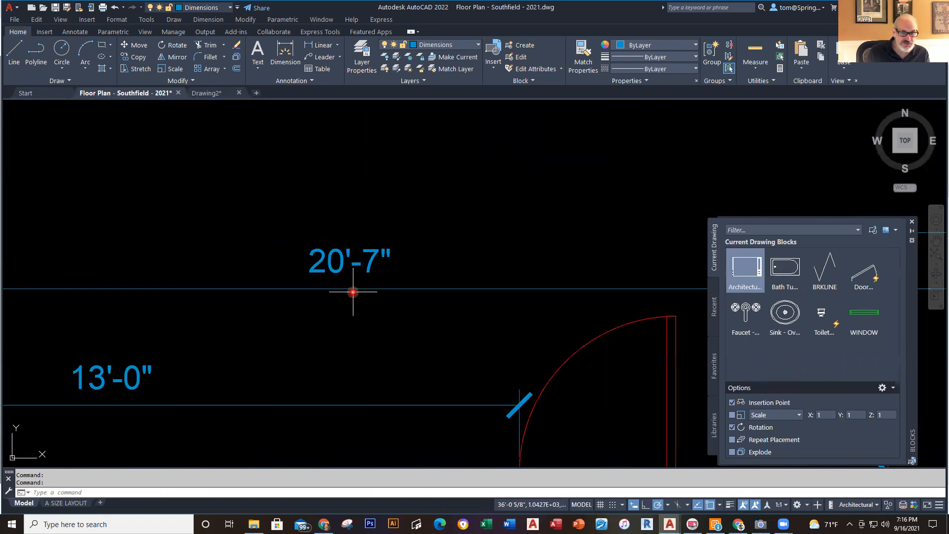
scroll(359, 262, "down", 6)
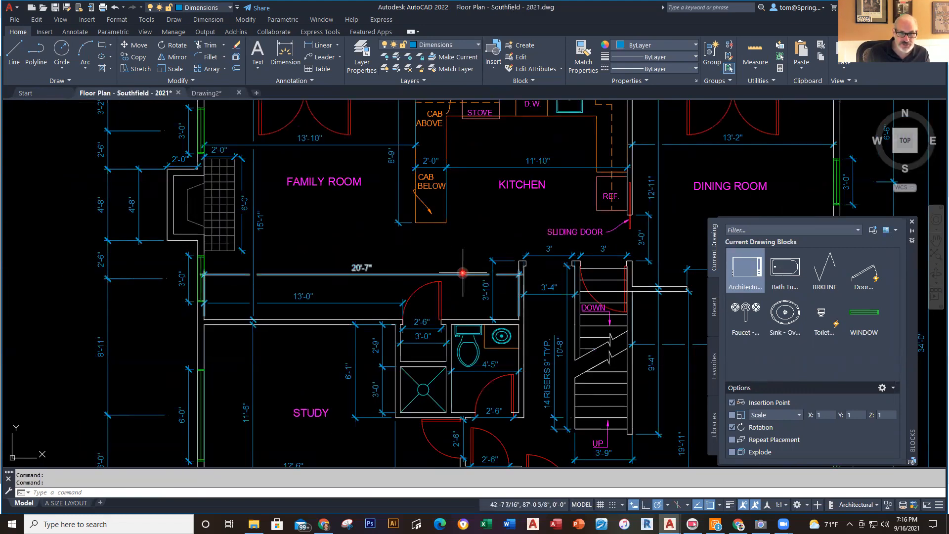
scroll(391, 296, "down", 3)
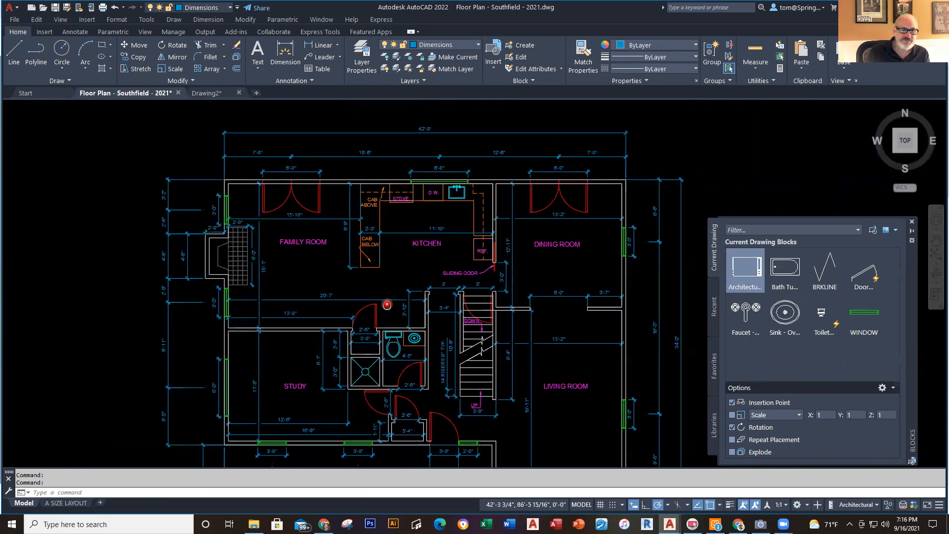
middle_click_drag(397, 298, 398, 275)
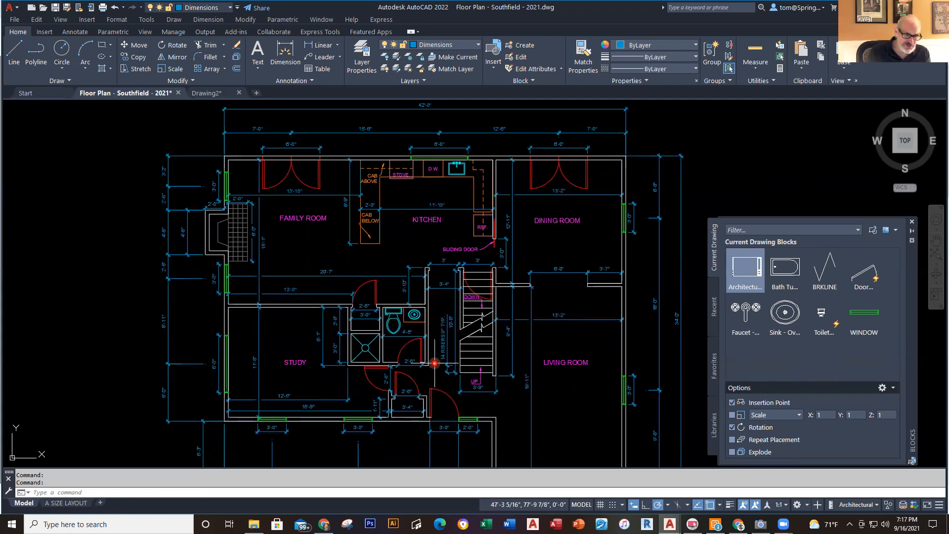
scroll(302, 371, "up", 2)
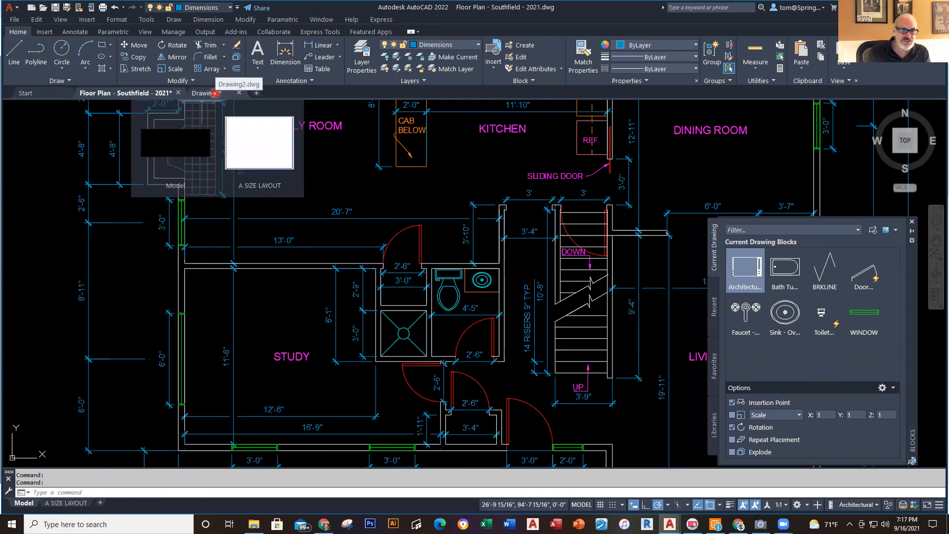
Return to Drawing2 and draw a line from the lower-left inner wall corner, 20'-7" to the right along the inner wall face
left_click(216, 94)
scroll(451, 229, "down", 3)
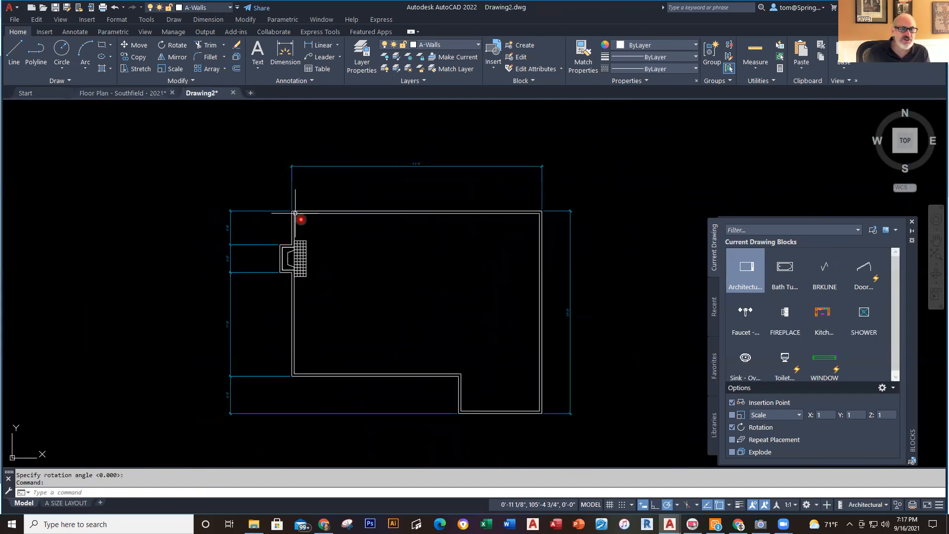
left_click(16, 53)
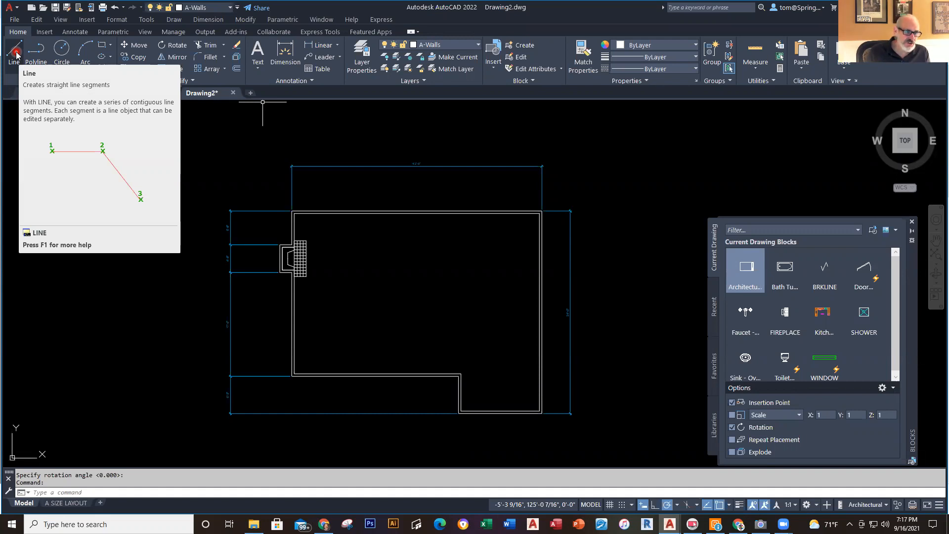
left_click(16, 53)
scroll(362, 339, "up", 5)
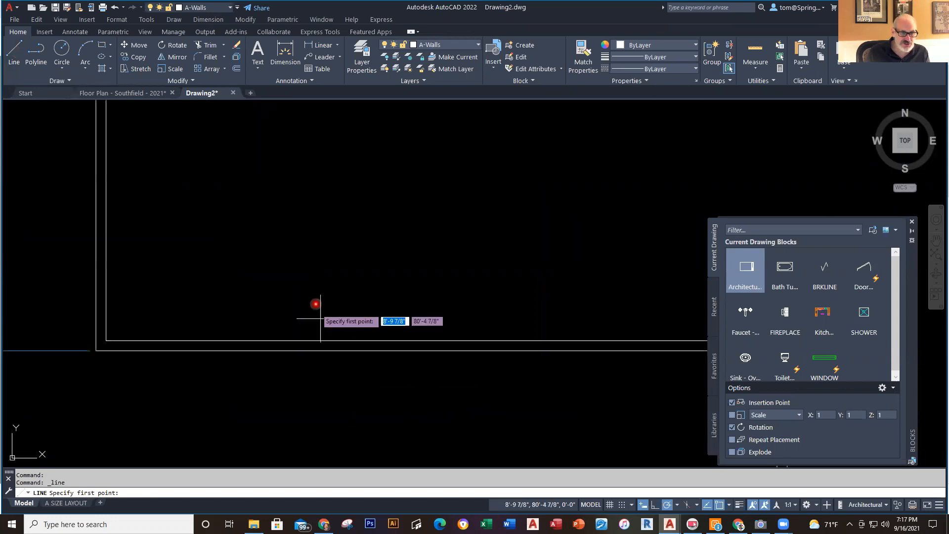
left_click(106, 340)
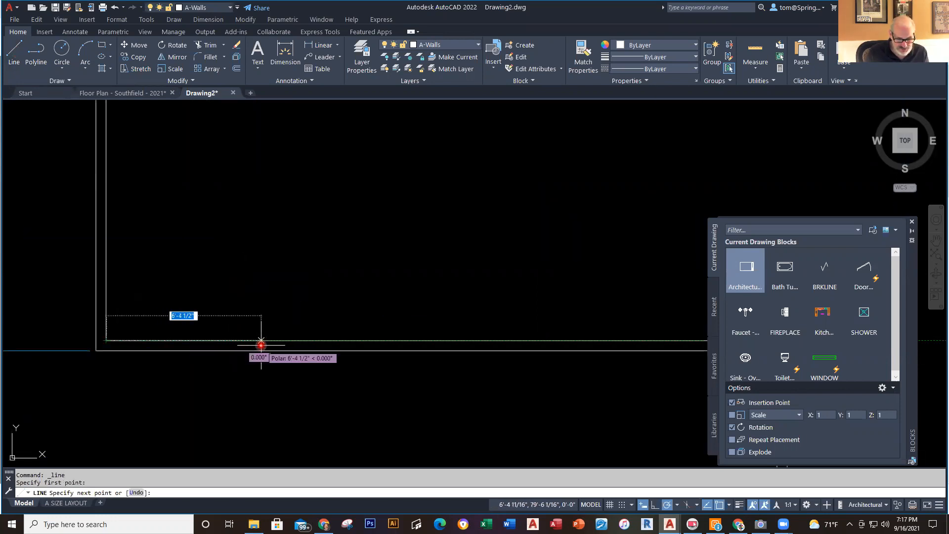
type("20'7")
key("Return")
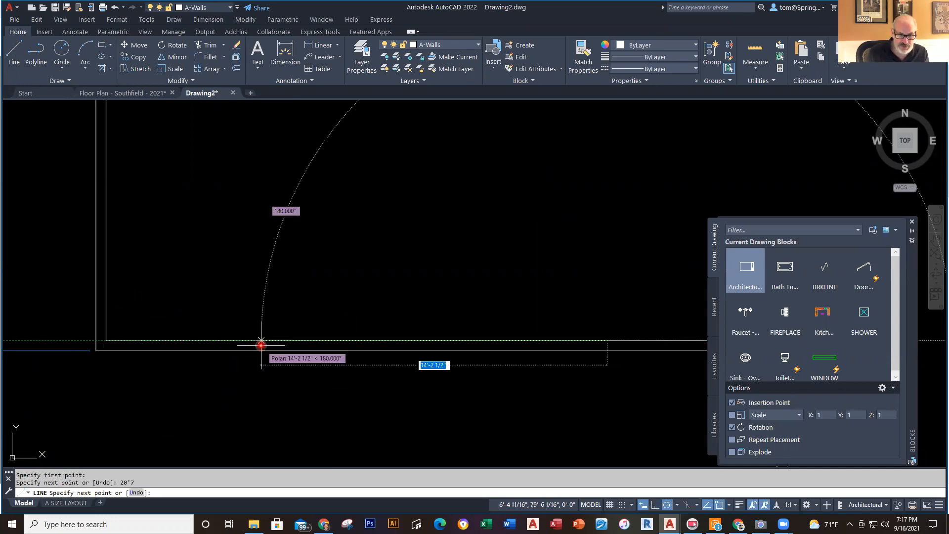
Continue the line straight up from the 20'-7" point, ending level with the upper part of the fireplace
middle_click_drag(602, 300, 483, 332)
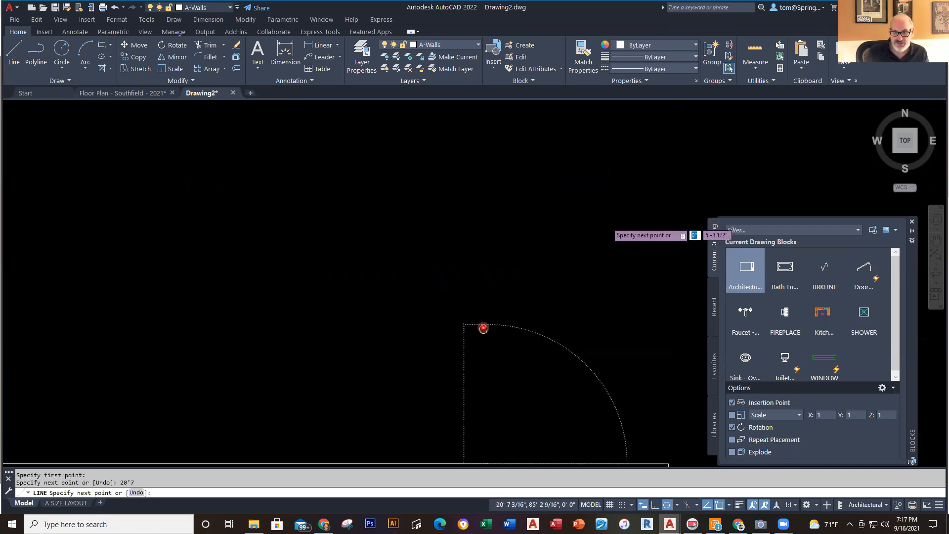
scroll(457, 239, "down", 4)
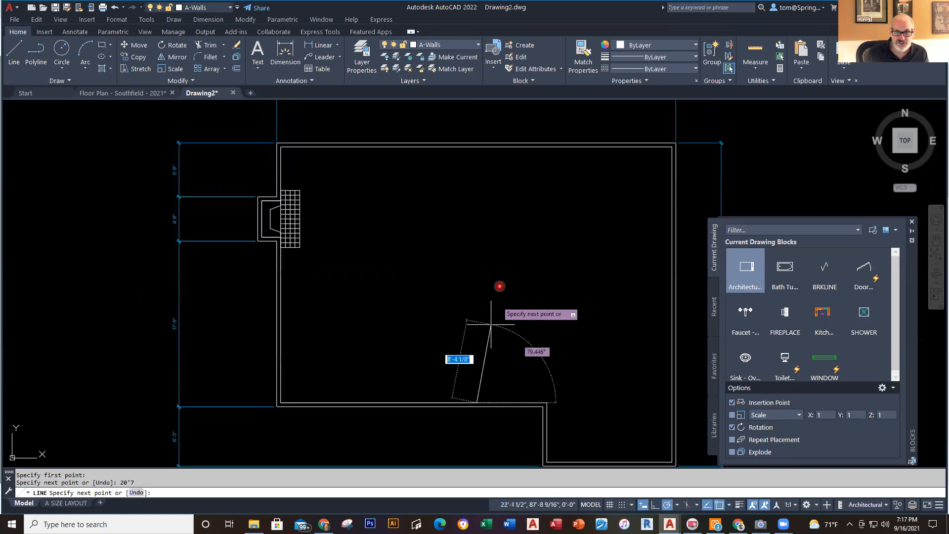
left_click(475, 201)
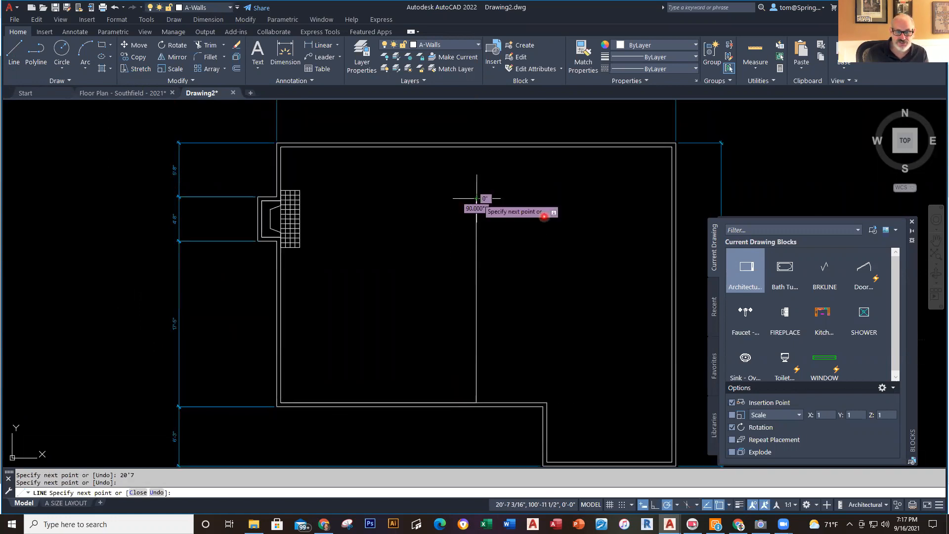
key("Escape")
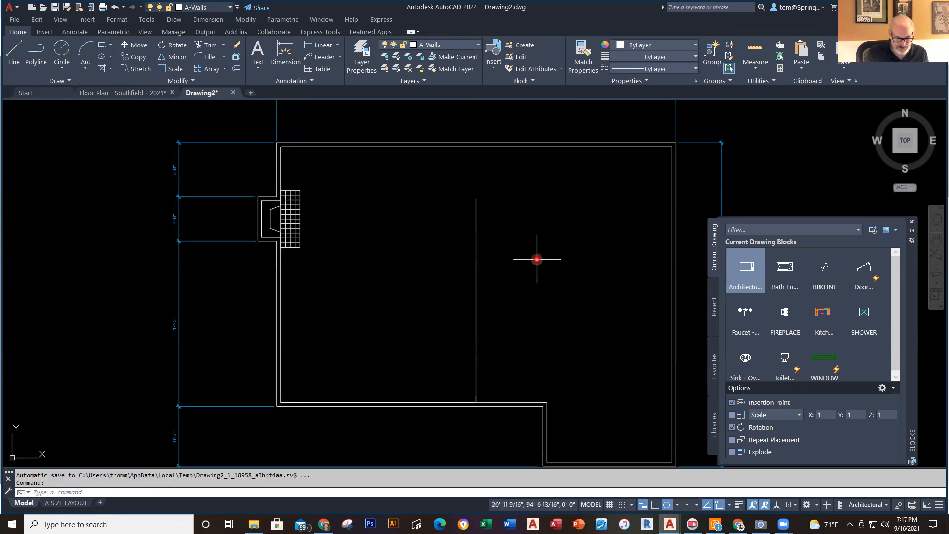
Offset the vertical interior wall line 4" to the right to form the wall thickness
type("o")
key("Return")
type("4")
key("Return")
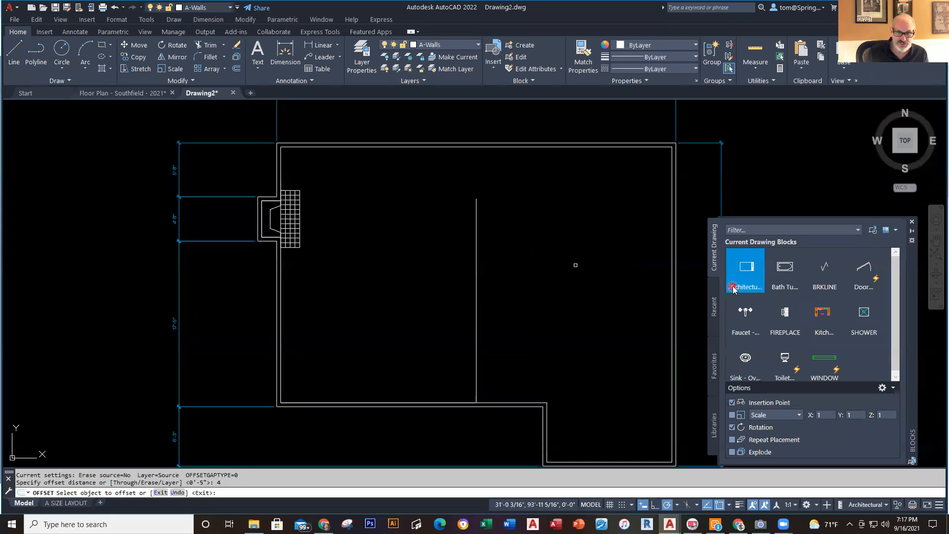
left_click(475, 311)
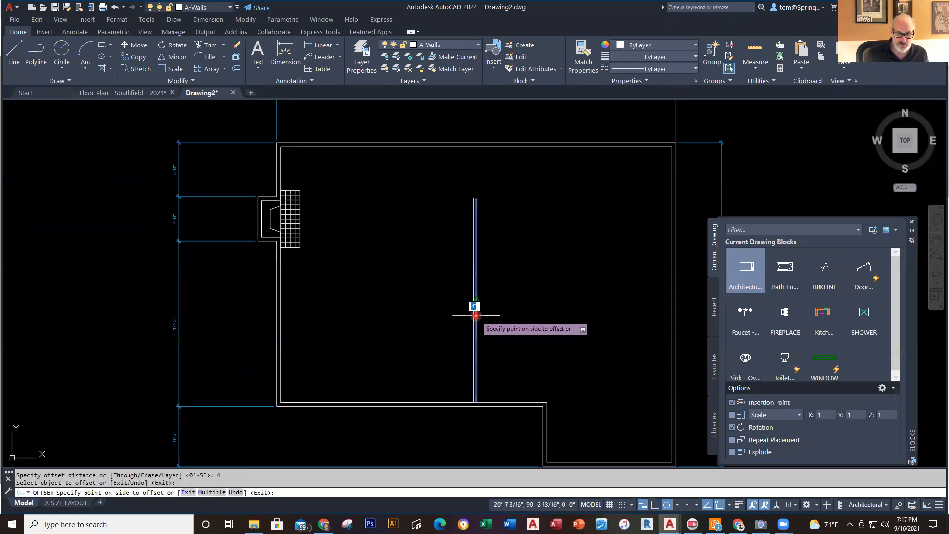
left_click(531, 319)
key("Escape")
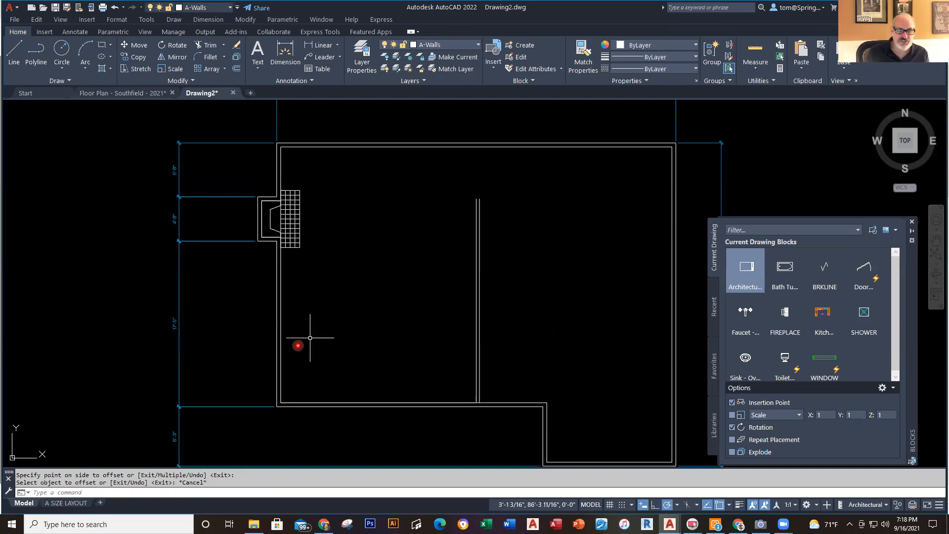
Draw a line 11'-6" up from the lower-left inner corner, continuing horizontally to the right just past the vertical interior wall
left_click(14, 54)
scroll(303, 382, "up", 4)
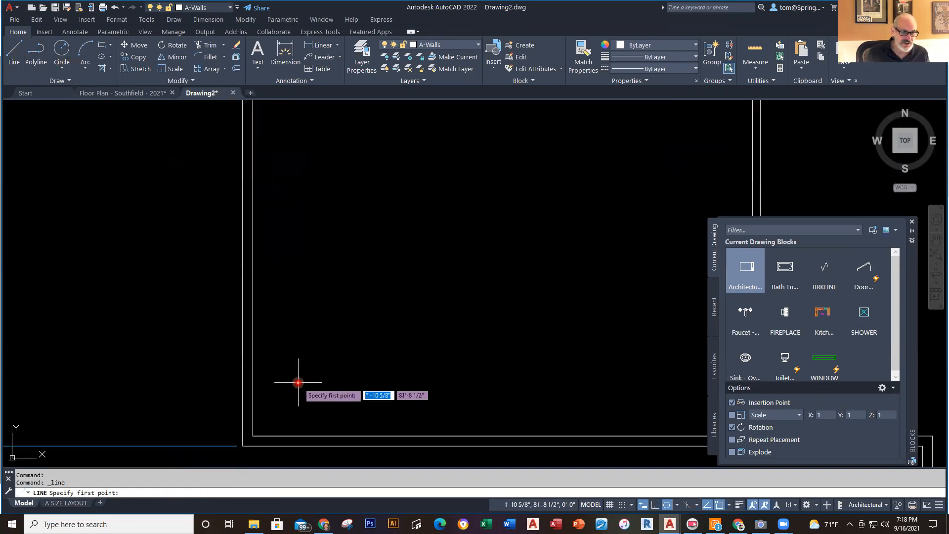
left_click(253, 435)
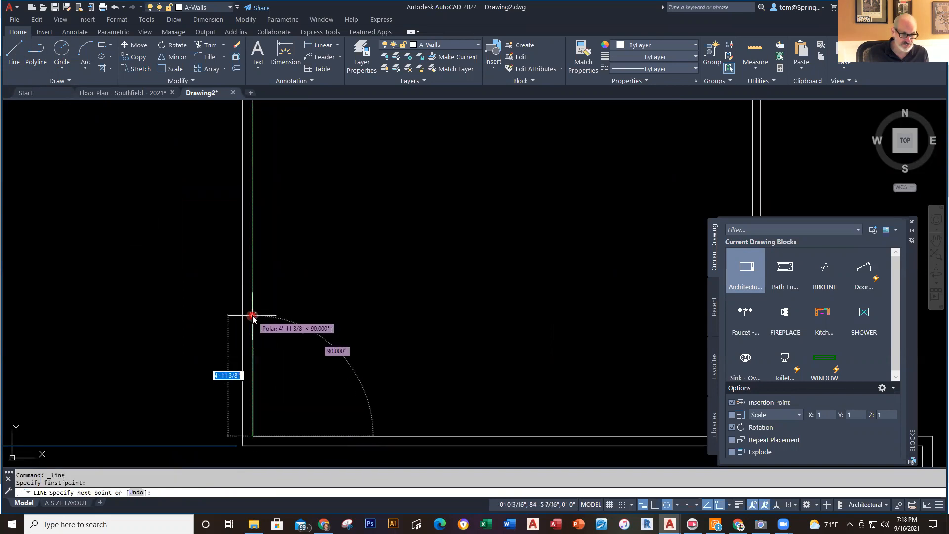
type("11'6")
key("Return")
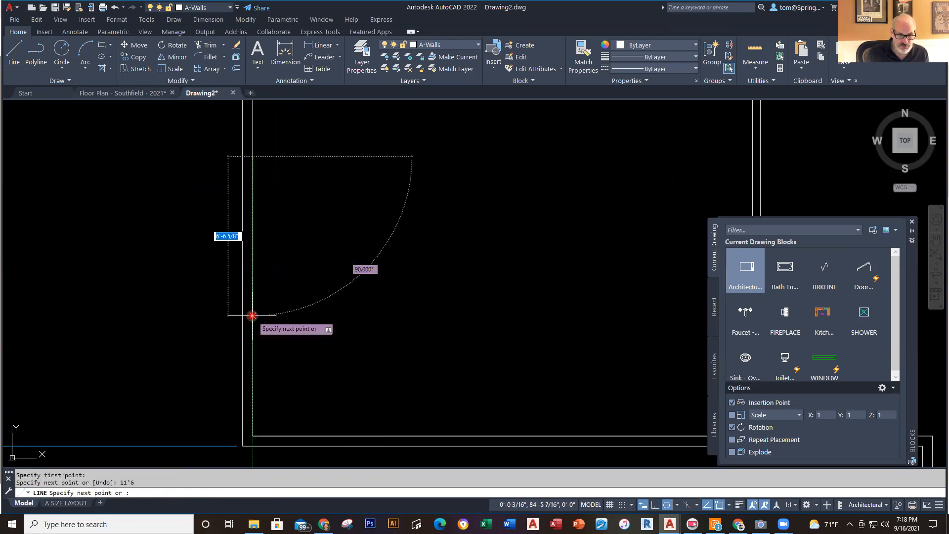
scroll(519, 273, "down", 2)
middle_click_drag(525, 273, 508, 396)
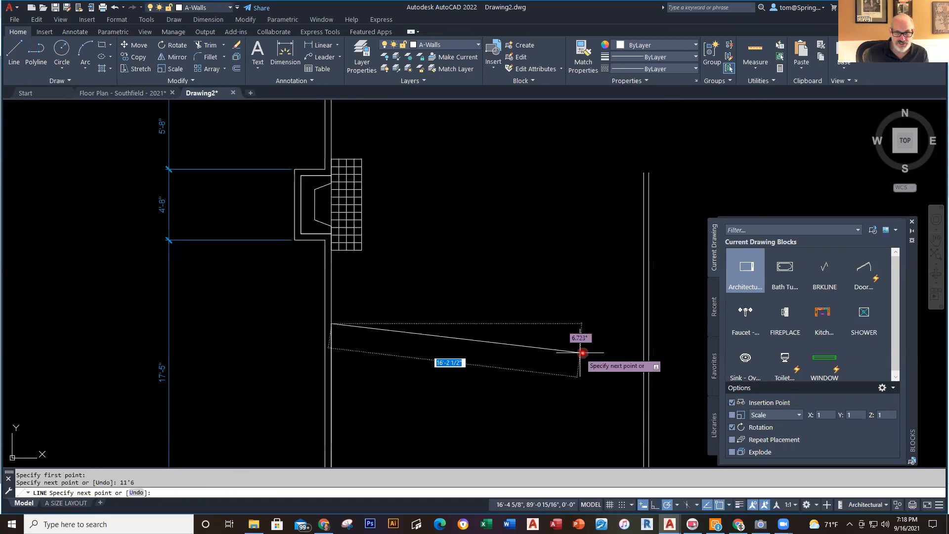
left_click(663, 324)
key("Escape")
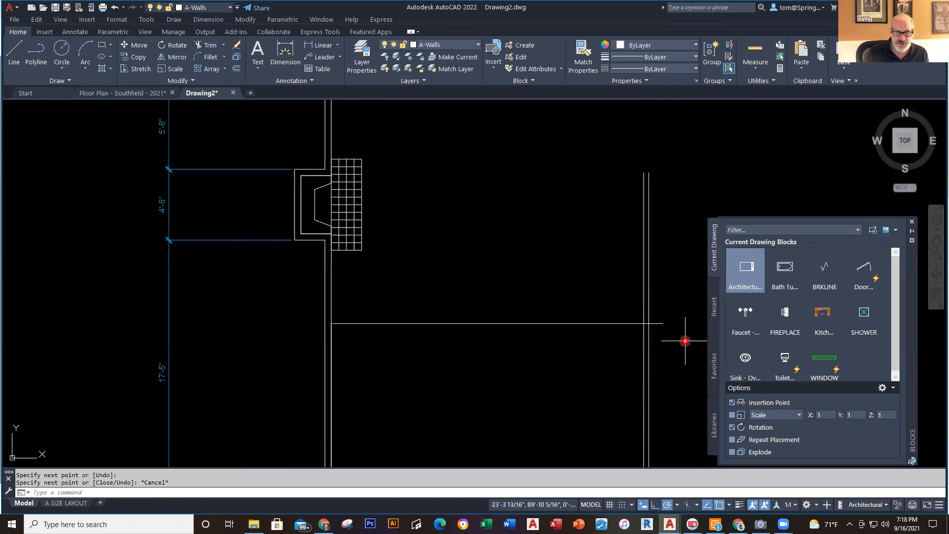
Offset the horizontal interior wall line 4" upward to form the wall thickness
type("o")
key("Return")
key("Return")
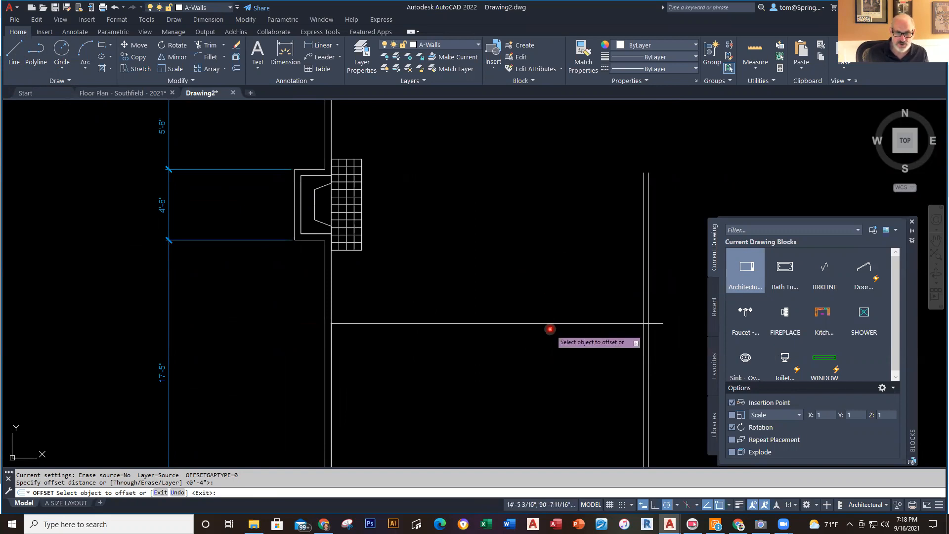
left_click(551, 323)
left_click(561, 283)
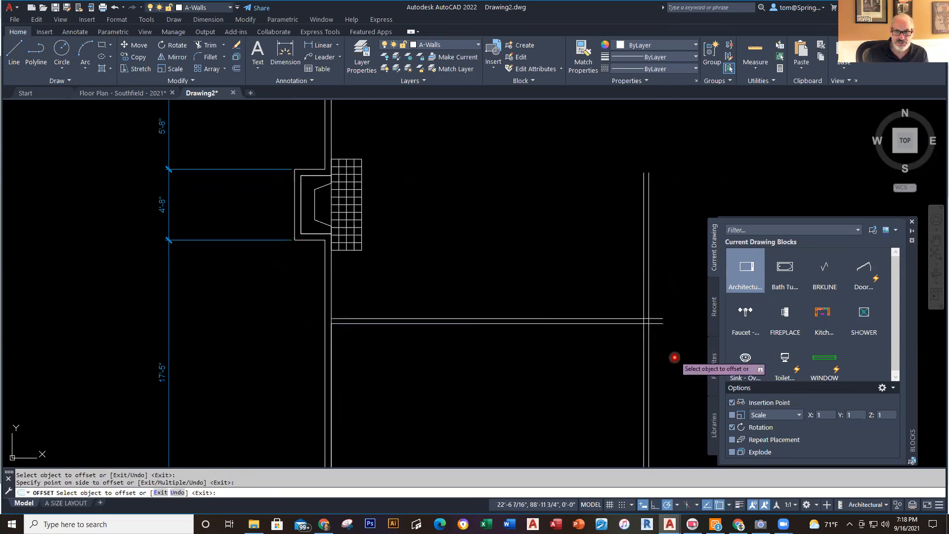
key("Escape")
scroll(685, 369, "down", 2)
middle_click_drag(685, 368, 490, 323)
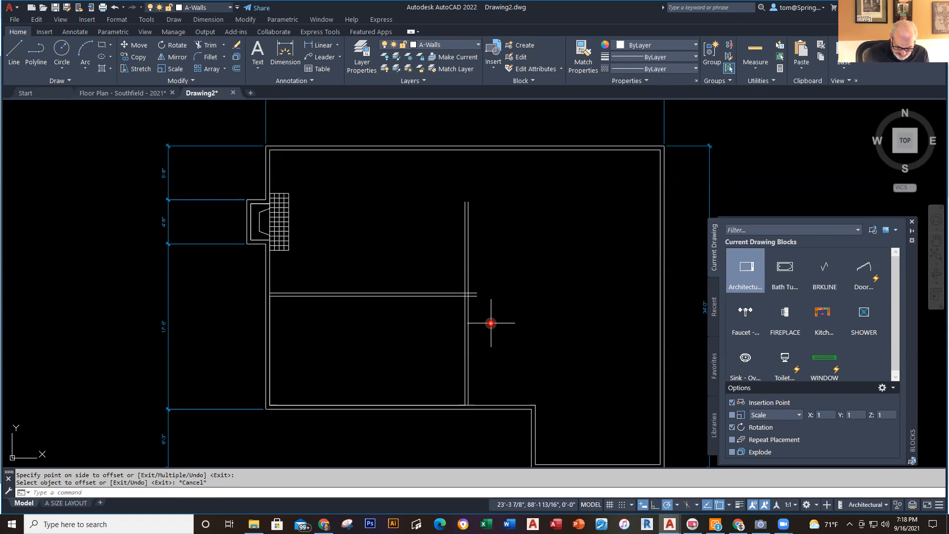
Following the Southfield plan, draw a line 3'-10" up from the wall intersection along the vertical wall, continuing horizontally to the right
left_click(135, 96)
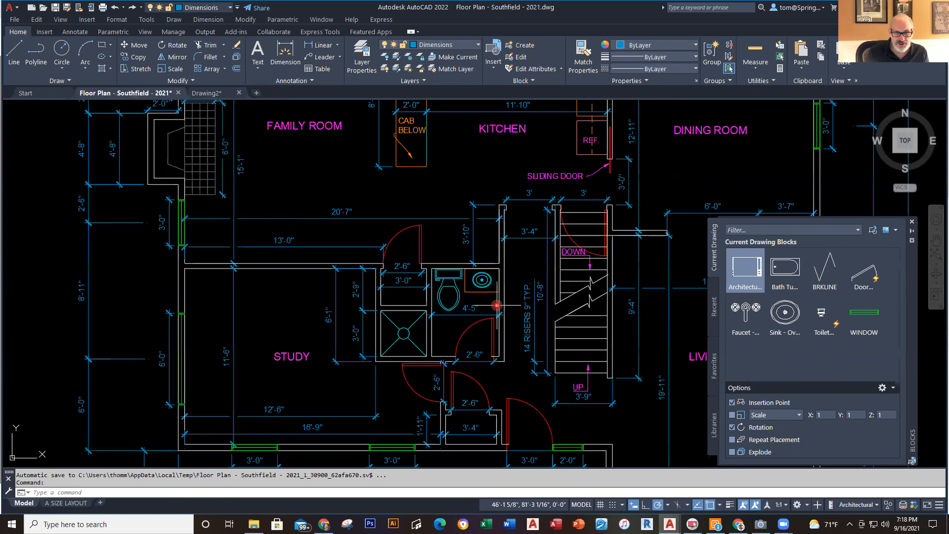
scroll(261, 308, "up", 2)
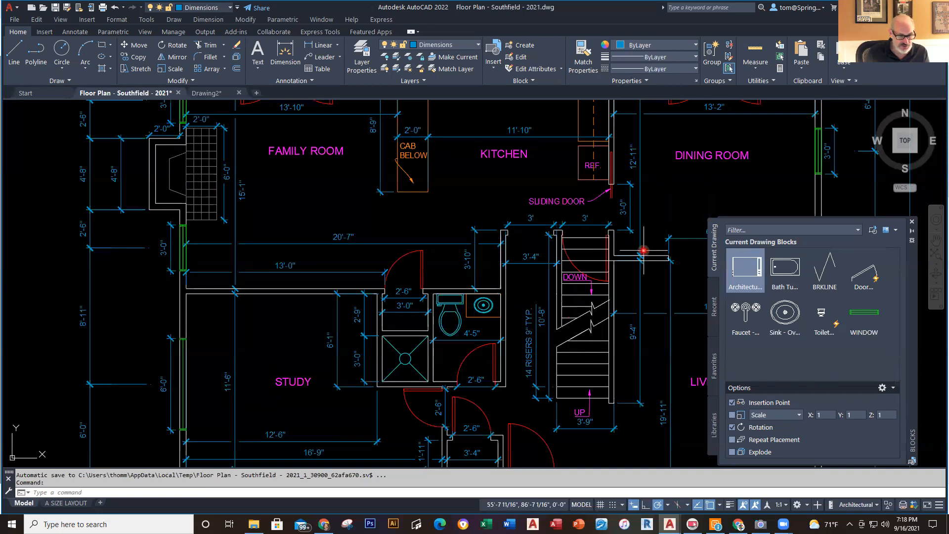
left_click(215, 96)
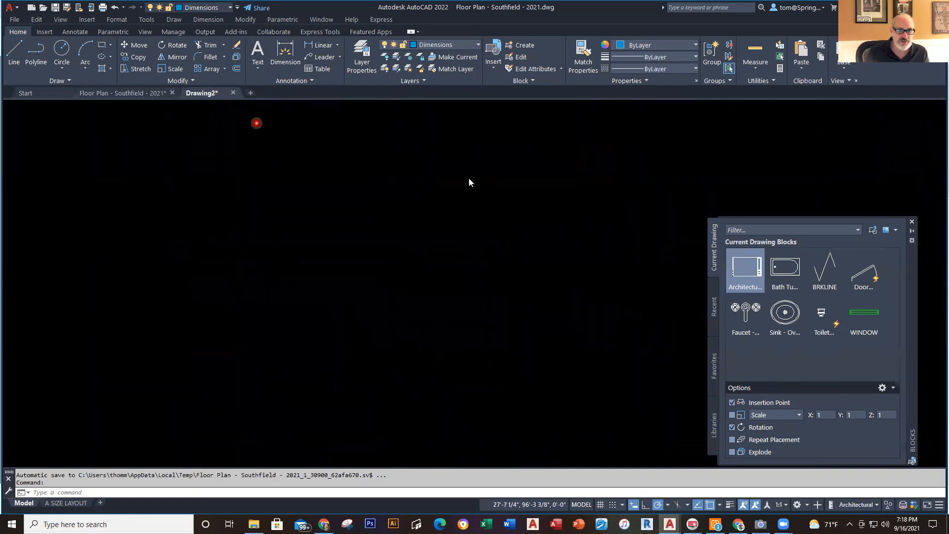
left_click(13, 49)
scroll(443, 294, "up", 5)
left_click(450, 295)
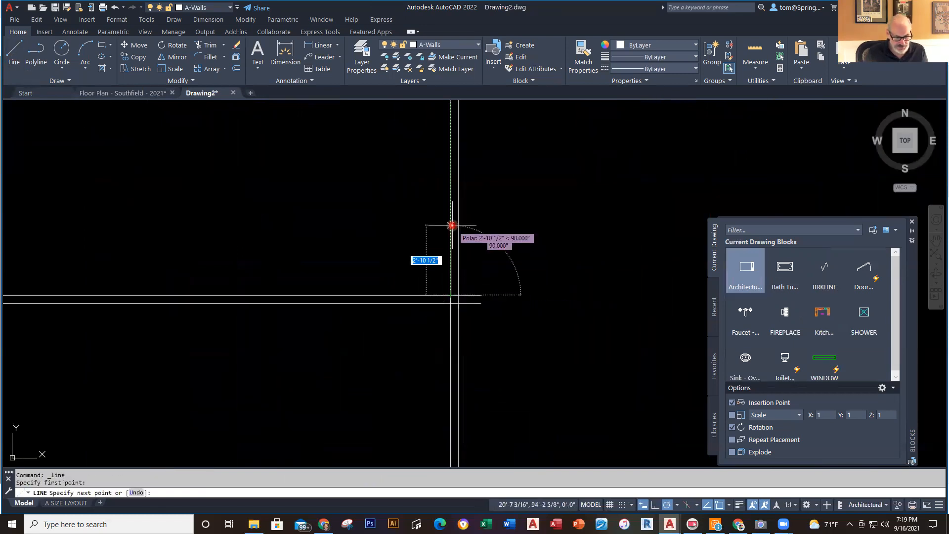
type("3")
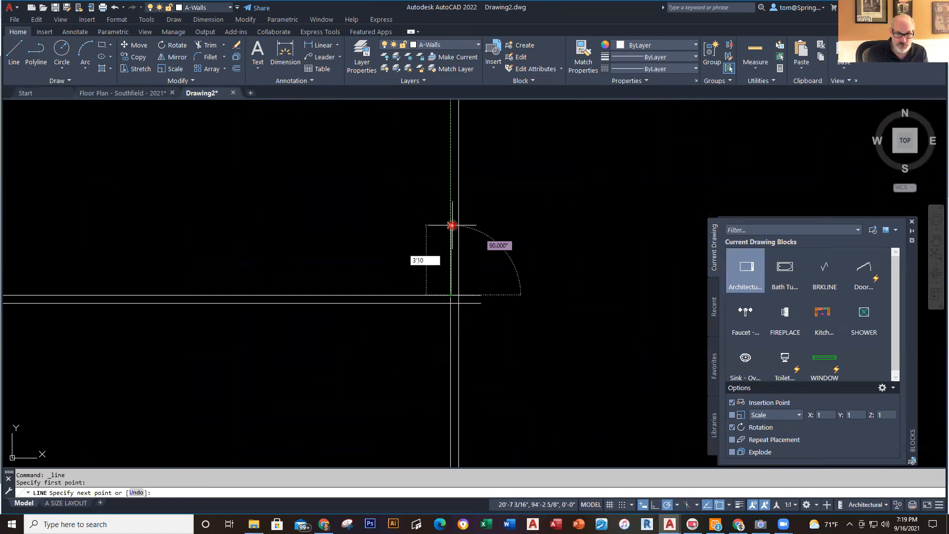
type("'10")
key("Return")
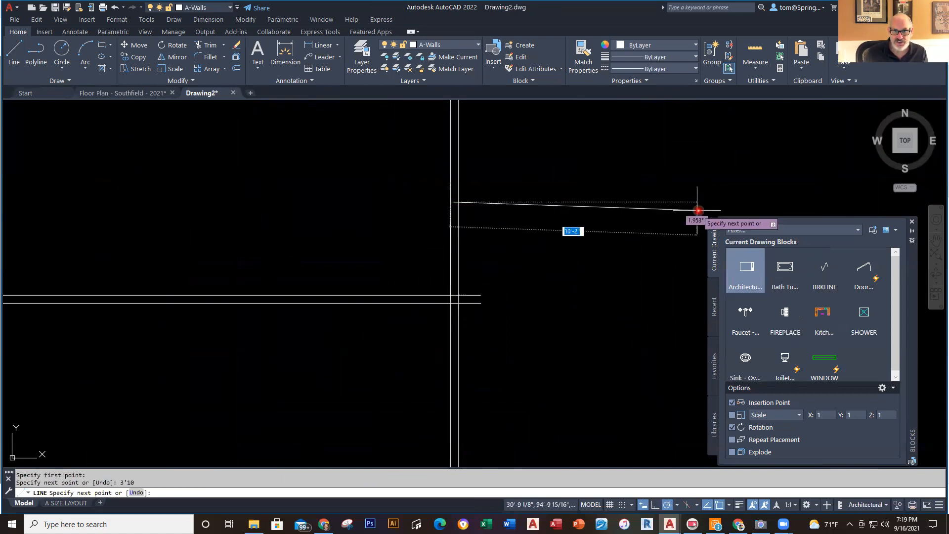
left_click(723, 203)
key("Escape")
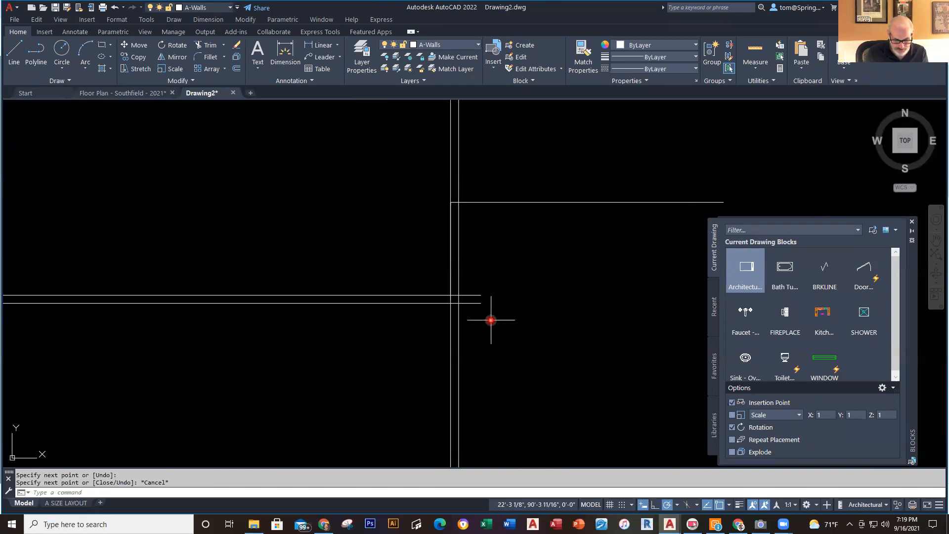
Offset the new upper horizontal line 4" downward to form the wall thickness
key("Return")
key("Return")
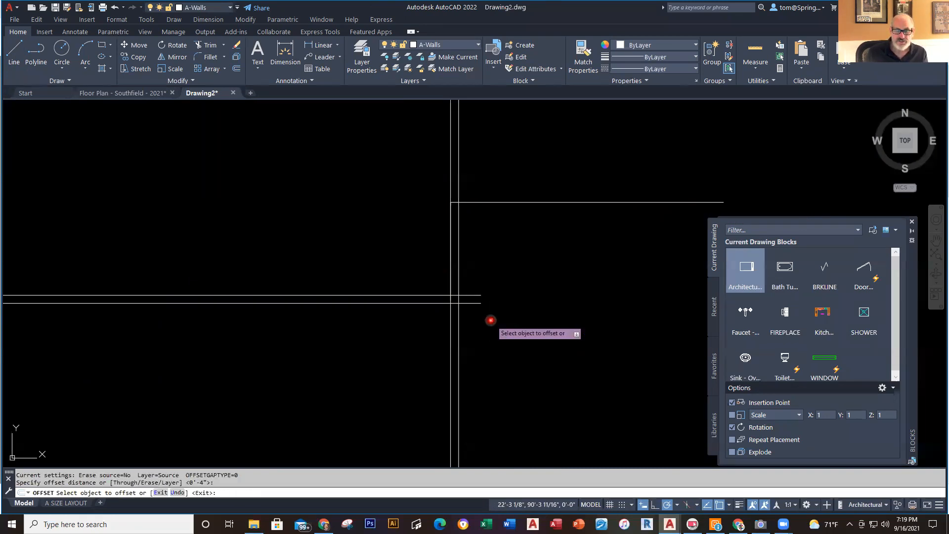
left_click(573, 201)
left_click(578, 237)
key("Escape")
scroll(565, 194, "down", 2)
middle_click_drag(565, 194, 556, 279)
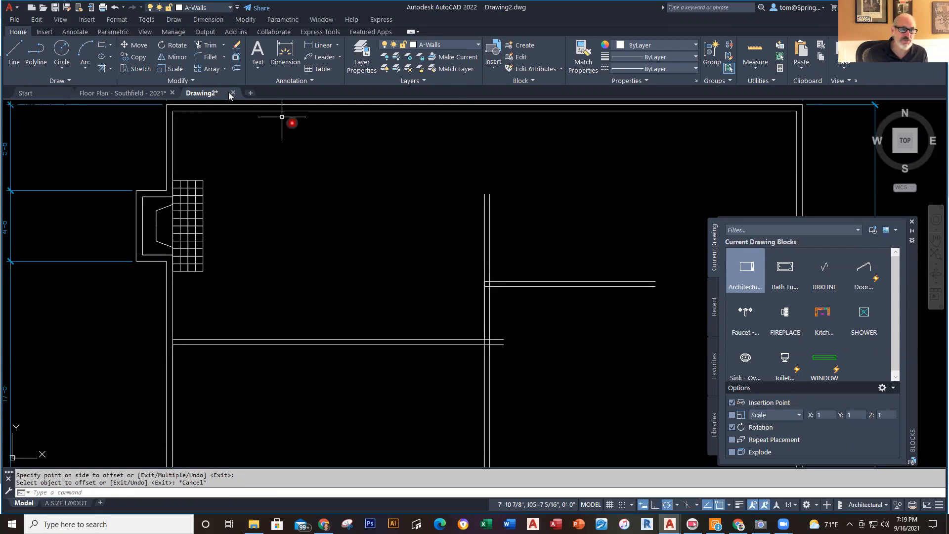
Trim the wall ends that overrun the upper and lower wall junctions, and clean up the overlapping lines at the upper corner
left_click(198, 45)
left_click_drag(585, 221, 458, 259)
mouse_move(515, 324)
left_mouse_down()
mouse_move(507, 341)
mouse_move(518, 323)
left_mouse_up()
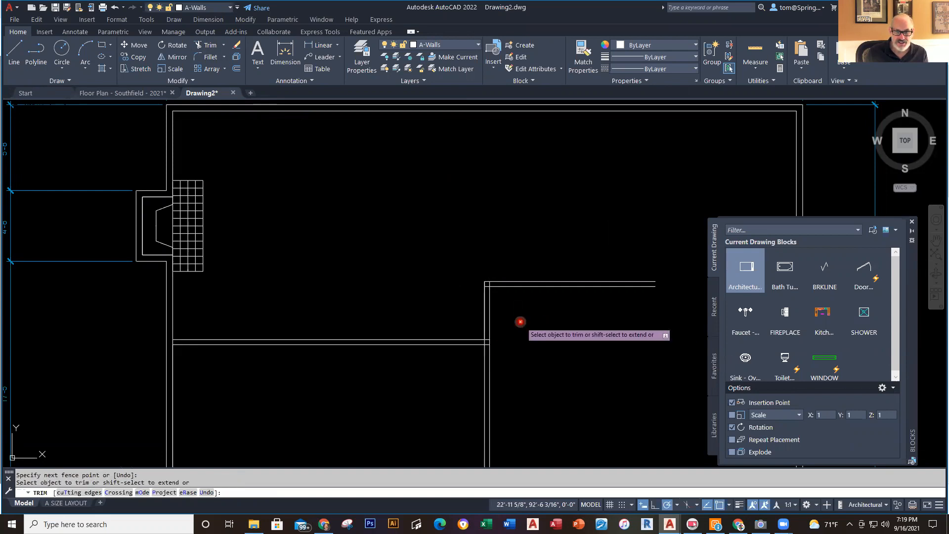
scroll(504, 327, "up", 4)
scroll(472, 297, "up", 3)
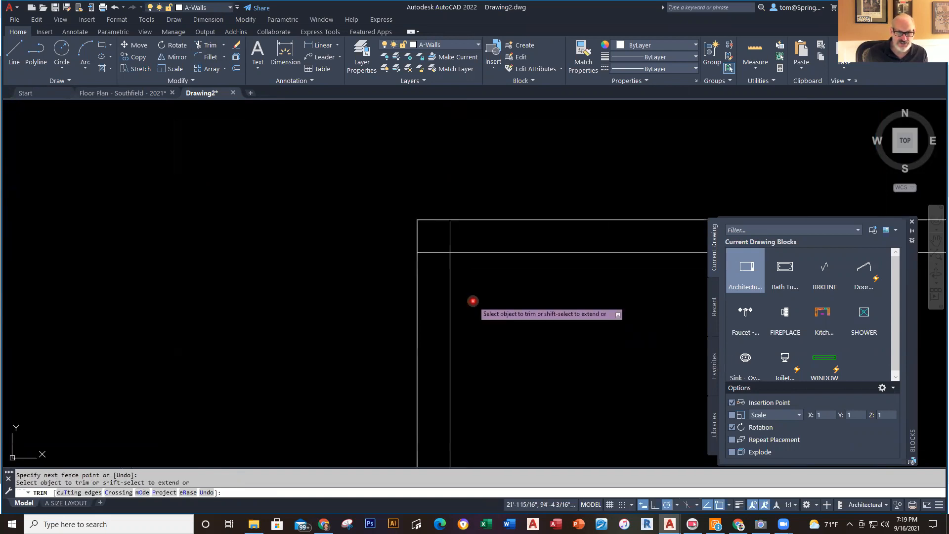
mouse_move(468, 230)
left_mouse_down()
mouse_move(441, 242)
mouse_move(433, 301)
left_mouse_up()
Trim the overlapping lines where the lower horizontal wall meets the vertical wall to form an open T-junction
scroll(454, 356, "down", 4)
middle_click_drag(476, 372, 522, 254)
scroll(511, 346, "up", 3)
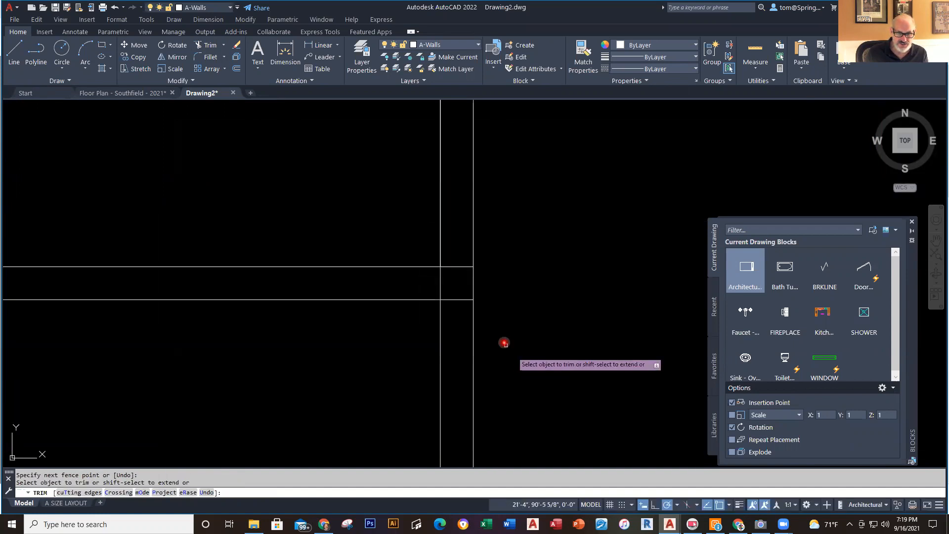
mouse_move(462, 218)
left_mouse_down()
mouse_move(467, 304)
mouse_move(456, 326)
left_mouse_up()
left_click(455, 273)
left_click(428, 298)
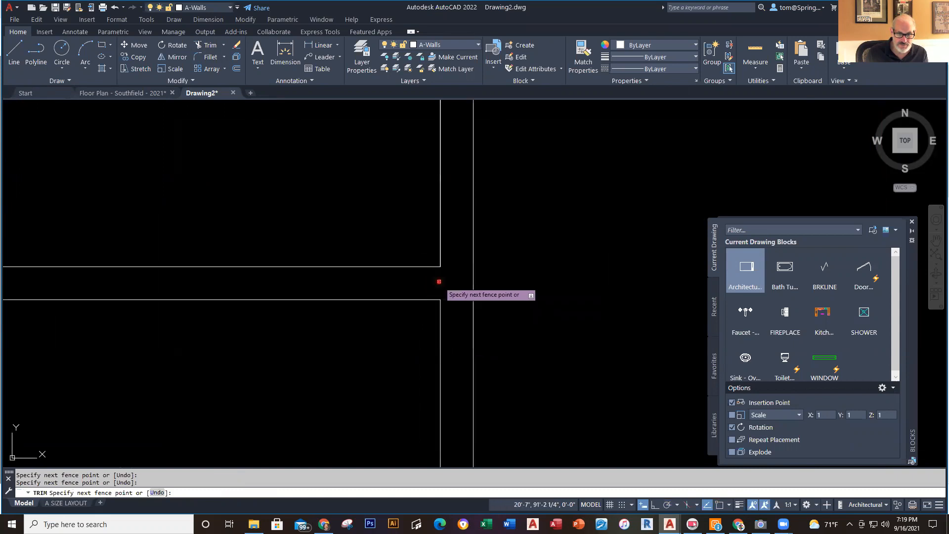
key("Return")
scroll(534, 311, "down", 5)
middle_click_drag(535, 313, 460, 242)
key("Escape")
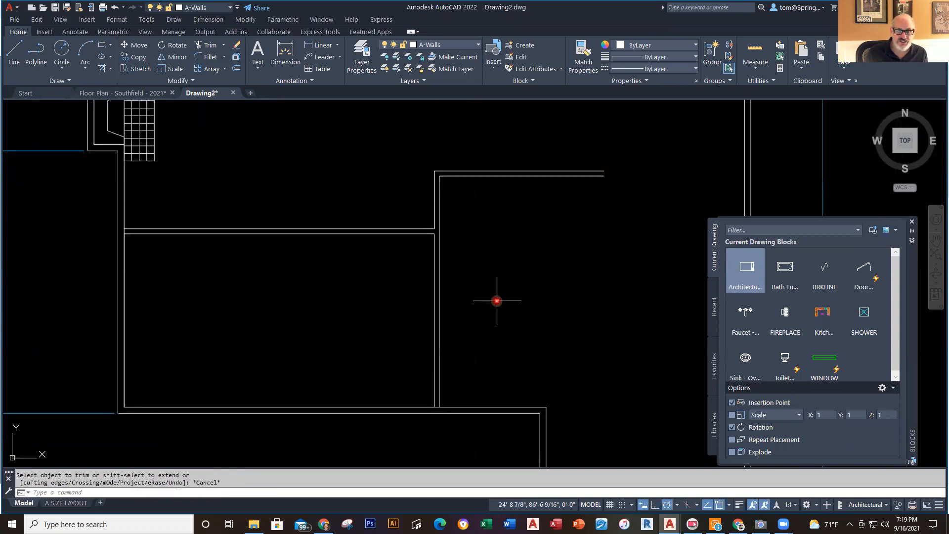
Check the door location in the Southfield plan and make A-Doors the current layer in Drawing2
scroll(466, 274, "down", 1)
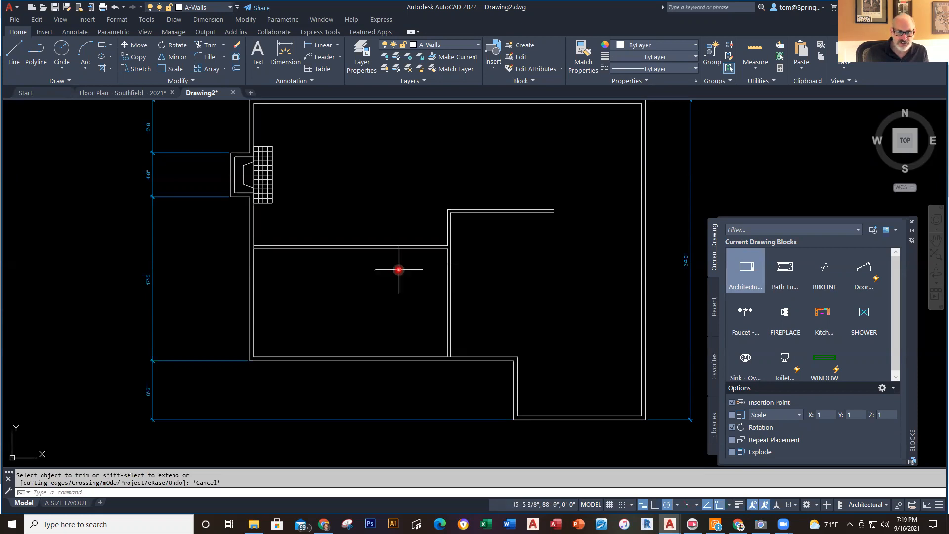
scroll(424, 329, "up", 2)
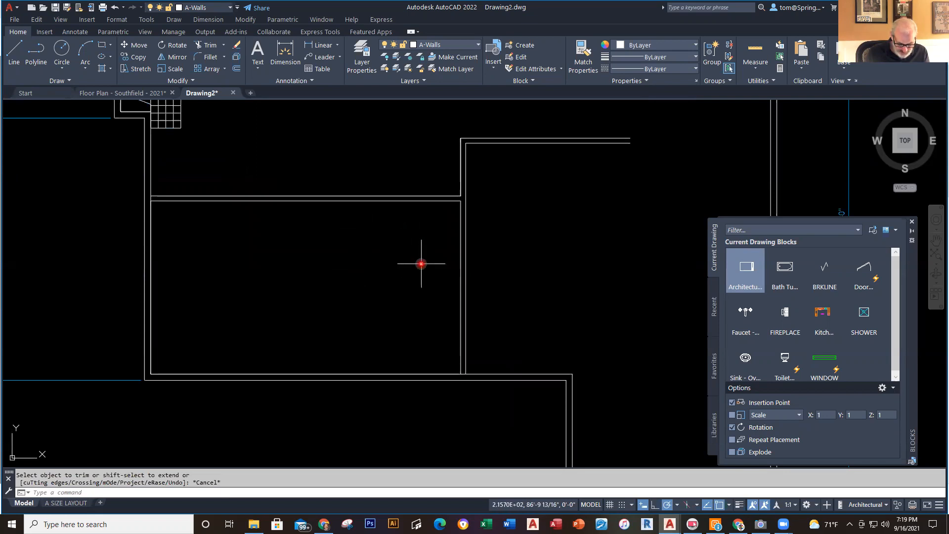
left_click(148, 95)
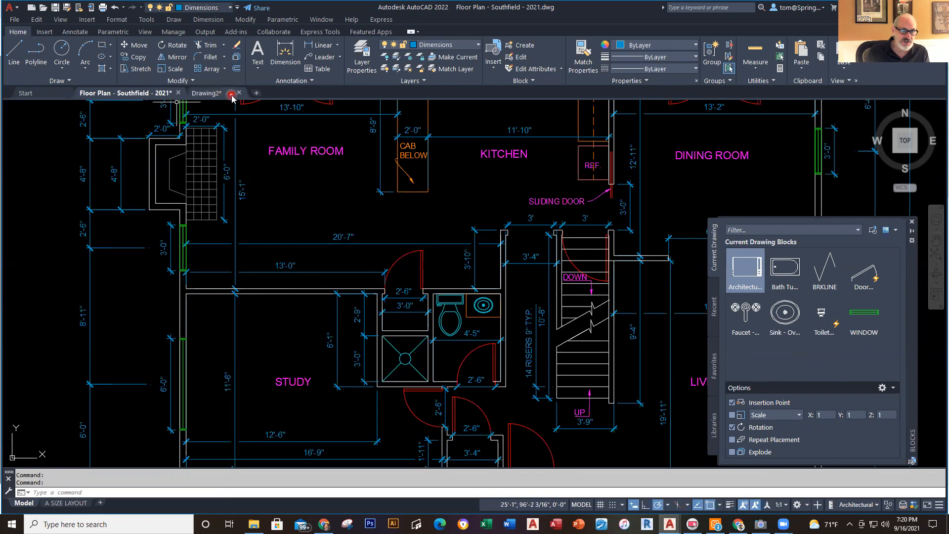
left_click(204, 93)
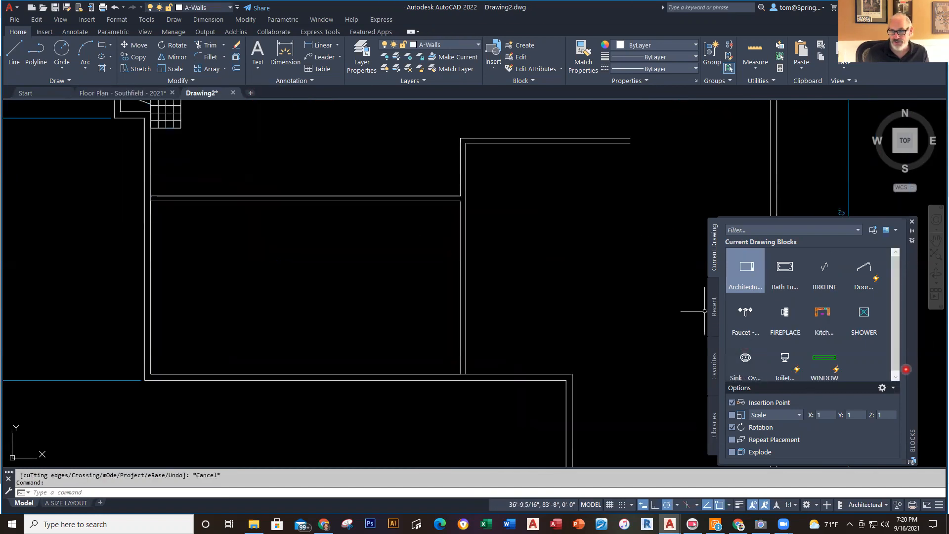
left_click(478, 45)
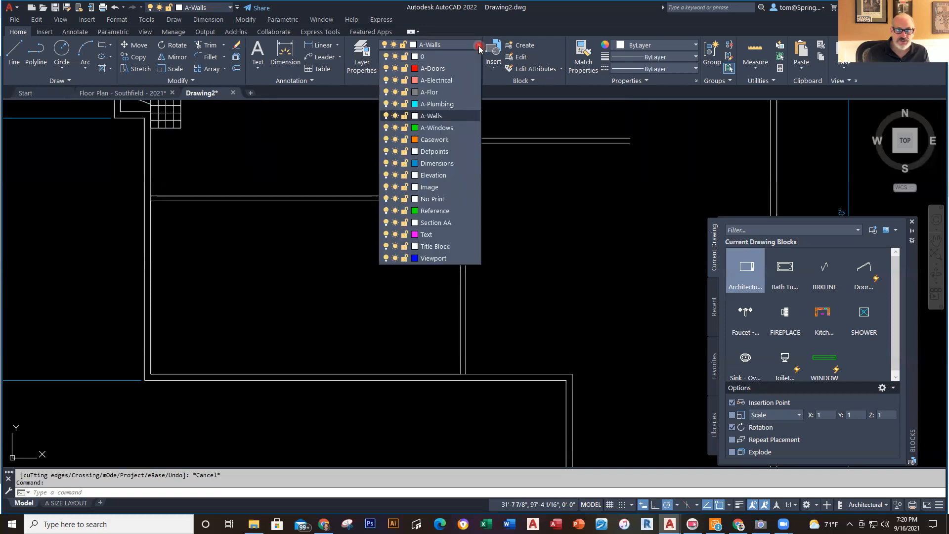
left_click(435, 68)
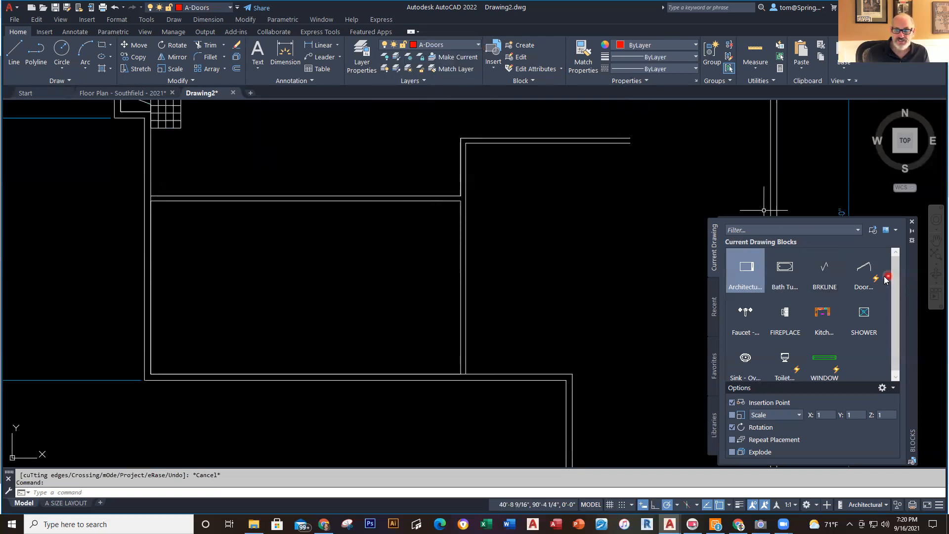
Insert the door block on the study's upper wall line, 13' from the inner face of the exterior wall, aligned horizontally to the right
left_click(864, 271)
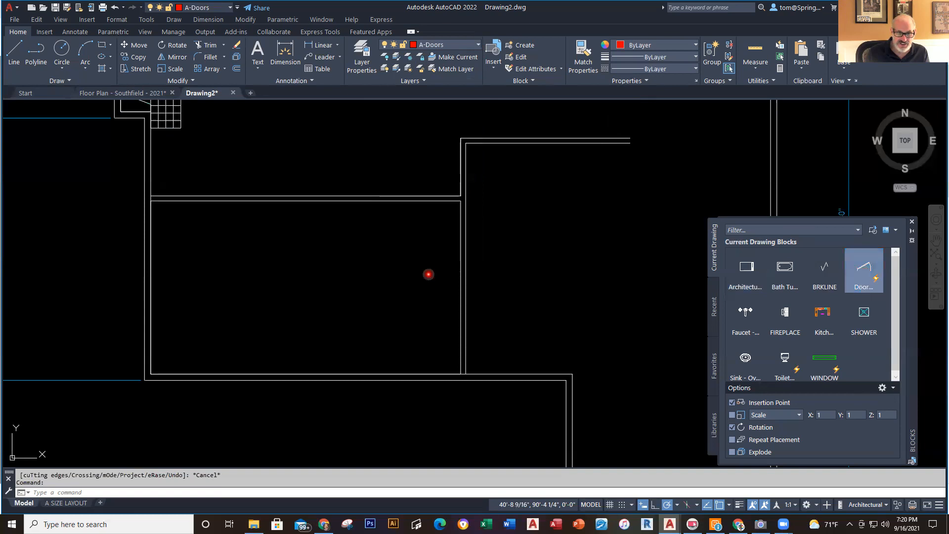
scroll(393, 248, "down", 2)
scroll(393, 249, "up", 6)
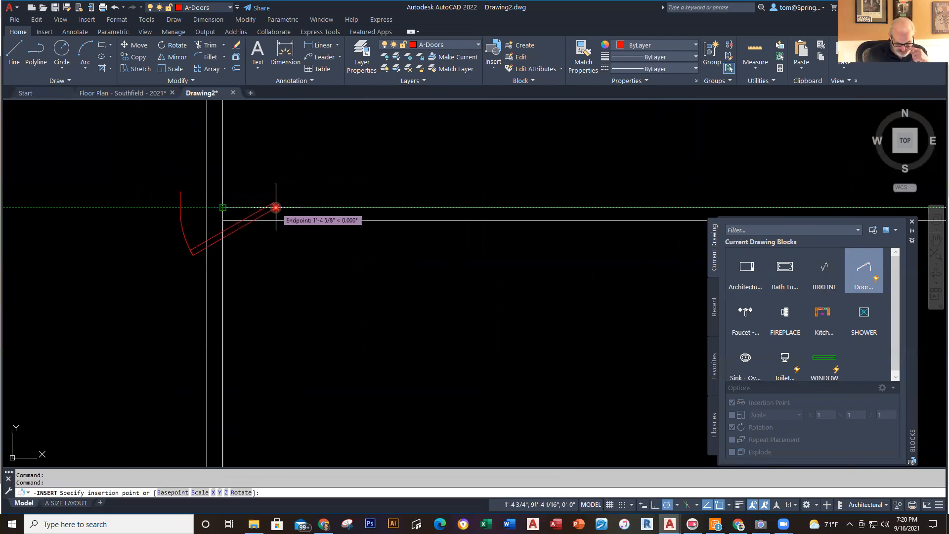
type("13")
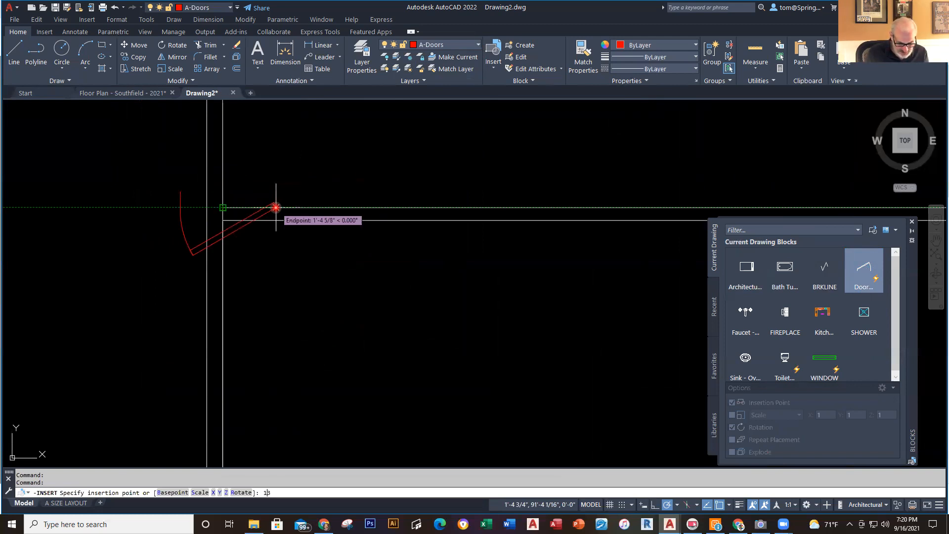
type("'")
key("Return")
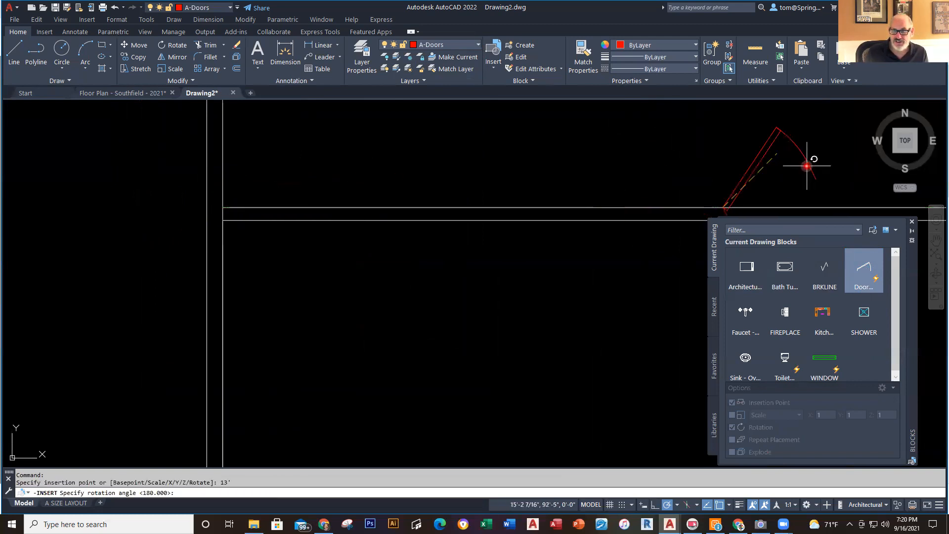
scroll(824, 180, "down", 2)
middle_click_drag(824, 180, 577, 256)
scroll(577, 255, "up", 5)
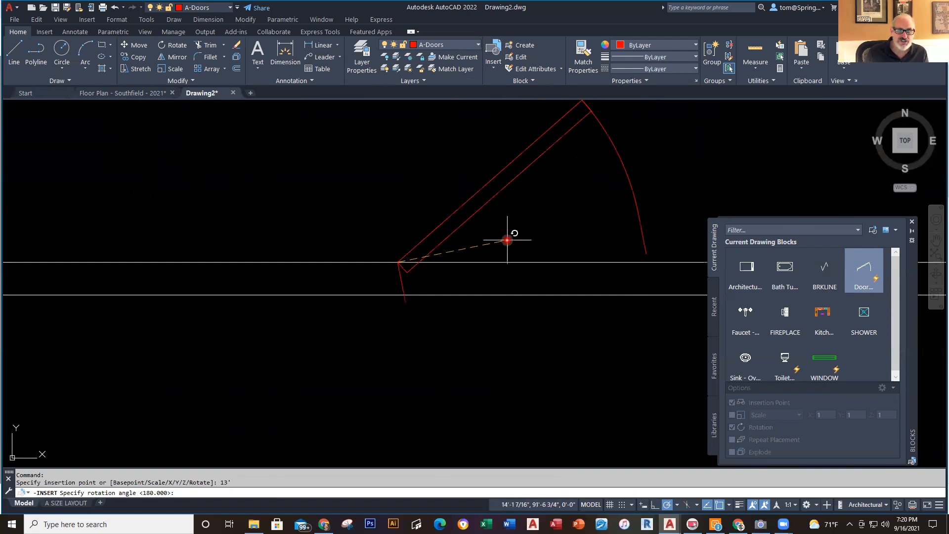
left_click(521, 263)
scroll(497, 346, "down", 6)
scroll(509, 337, "up", 5)
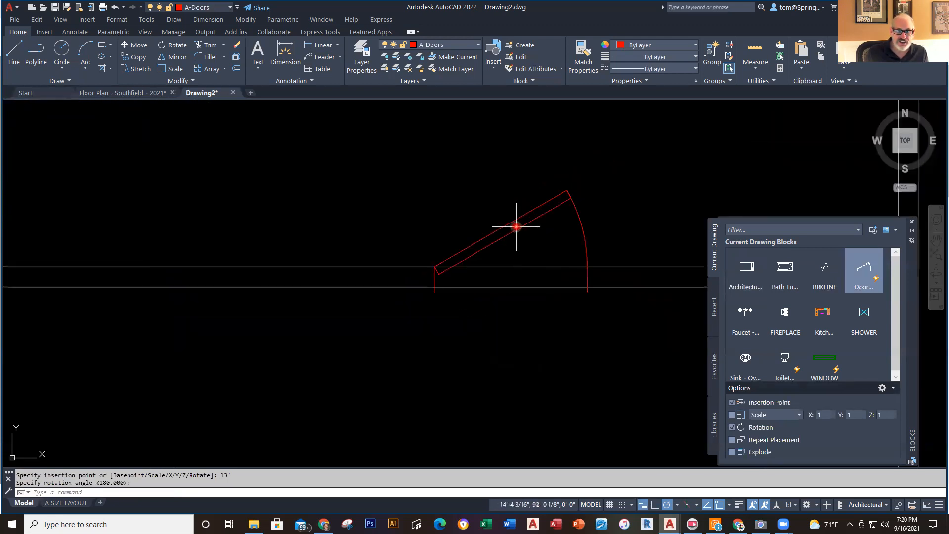
Flip the inserted door's hinge side and back again, and set its swing to Open 90º
left_click(516, 227)
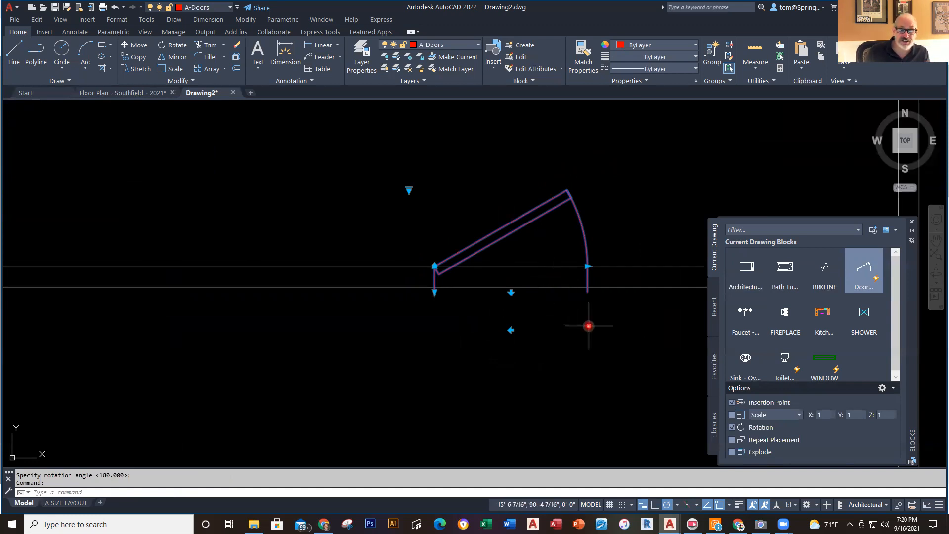
left_click(511, 330)
left_click(511, 330)
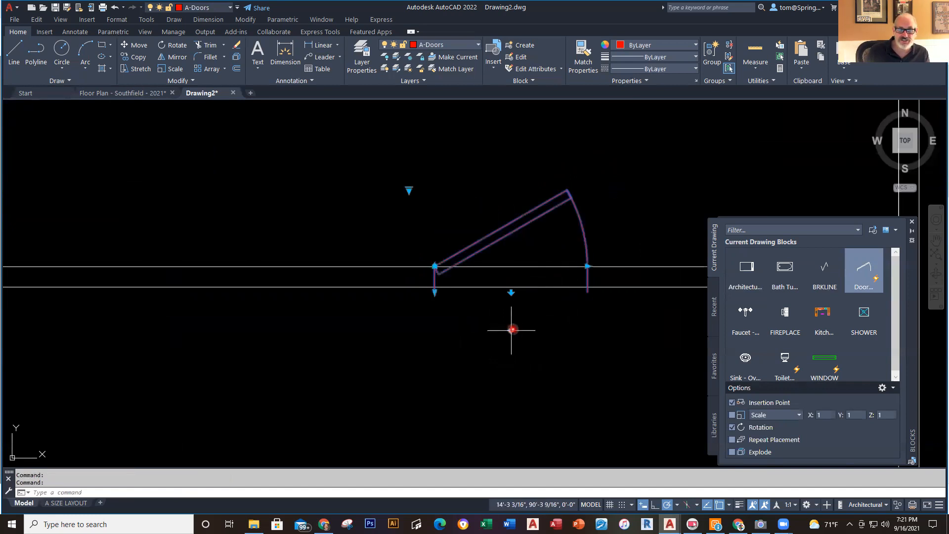
left_click(512, 329)
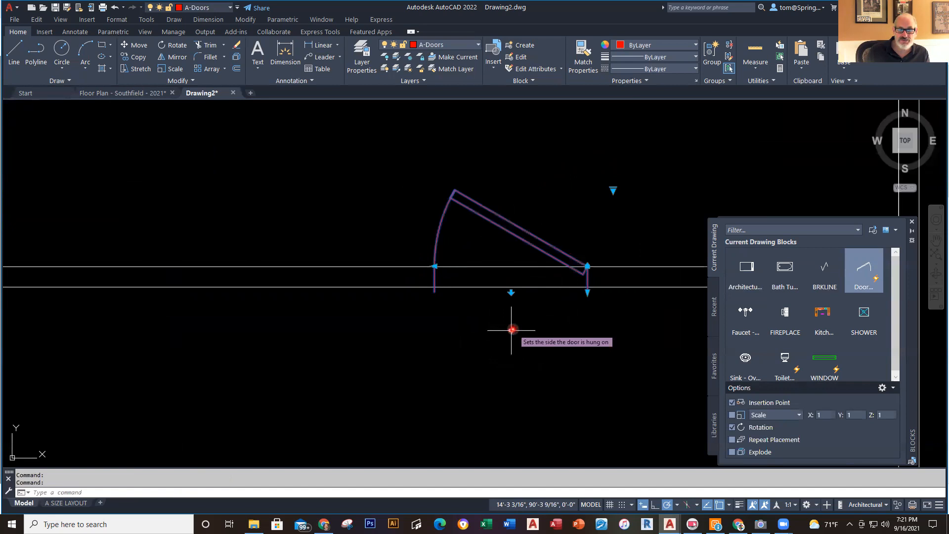
left_click(512, 329)
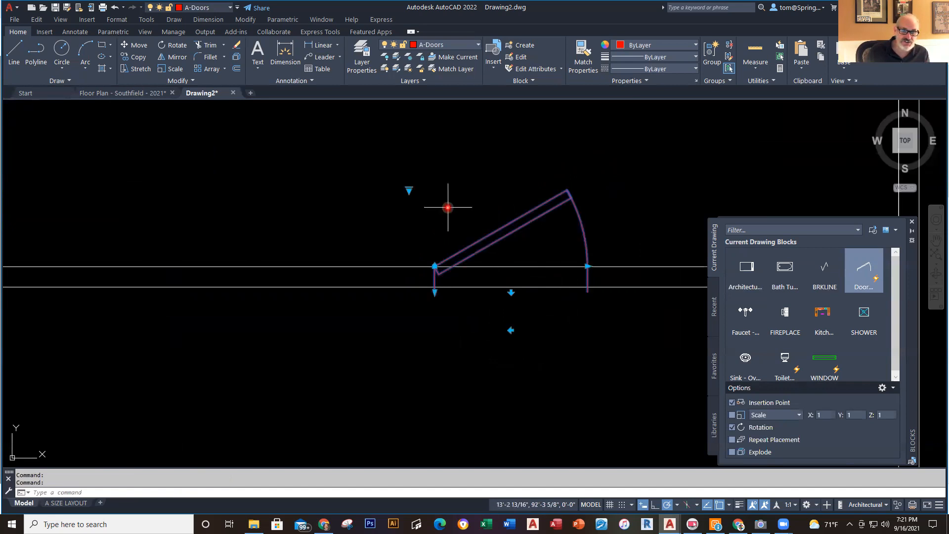
left_click(410, 191)
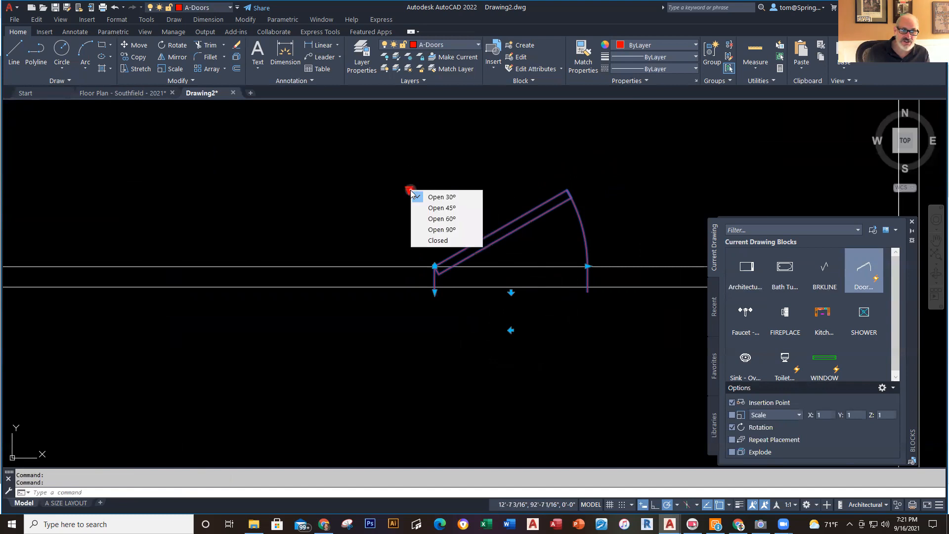
left_click(423, 228)
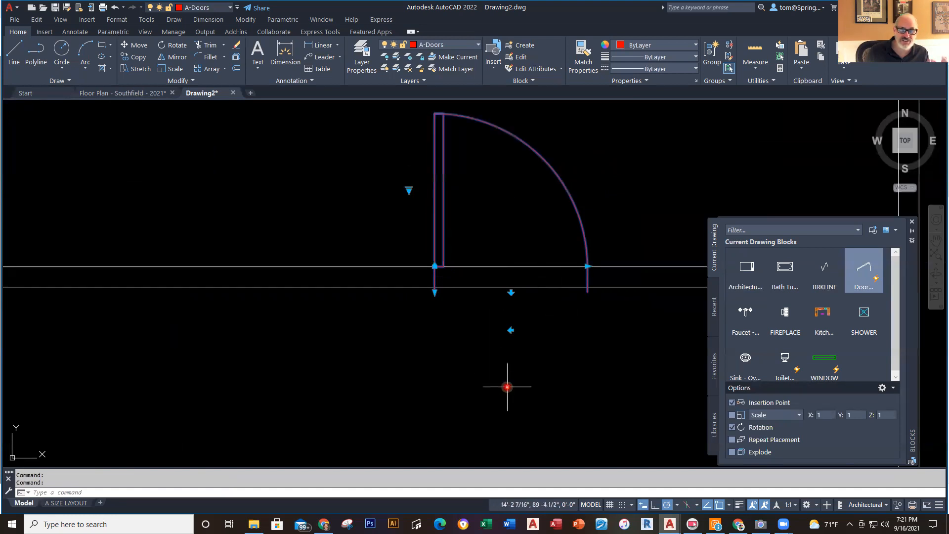
Shorten the door's jamb depth so that it ends on the lower line of the study's upper wall
middle_click_drag(586, 327, 571, 354)
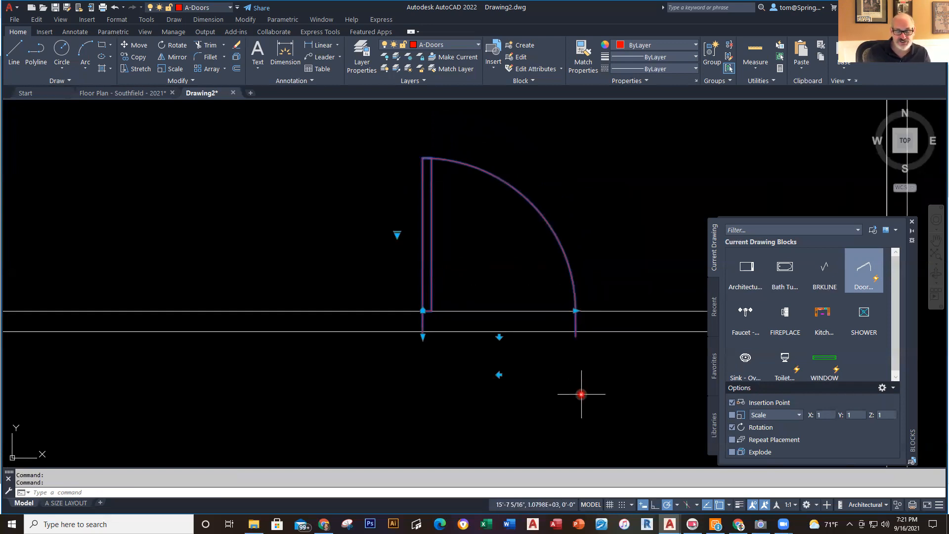
key("Escape")
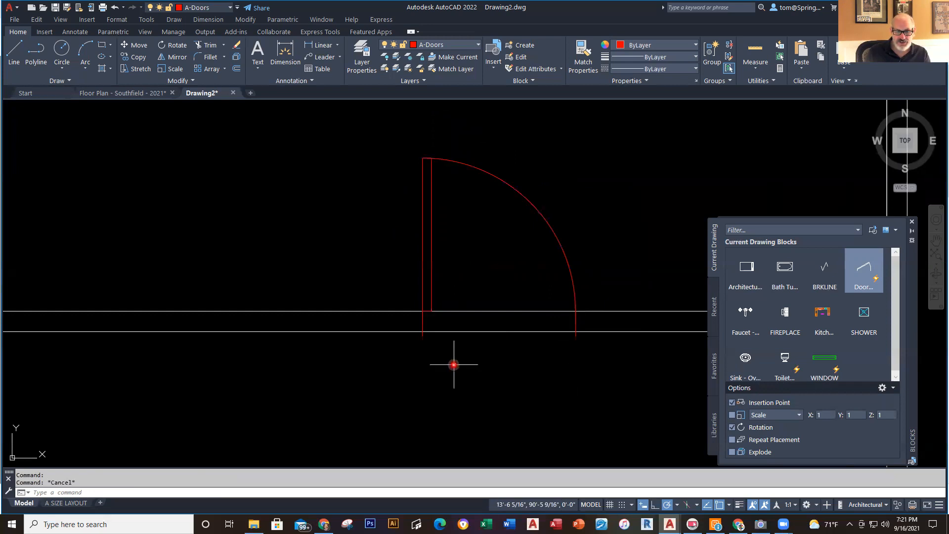
scroll(433, 341, "up", 5)
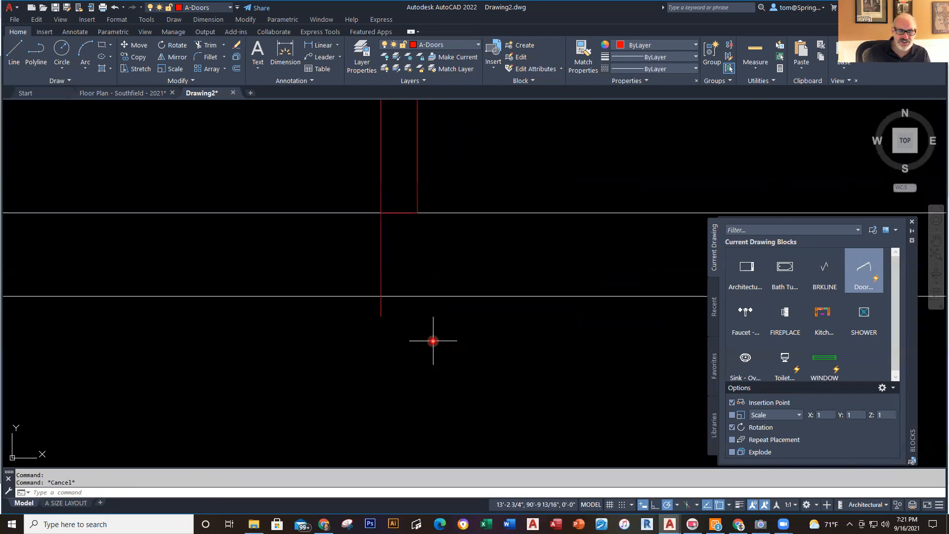
left_click(381, 259)
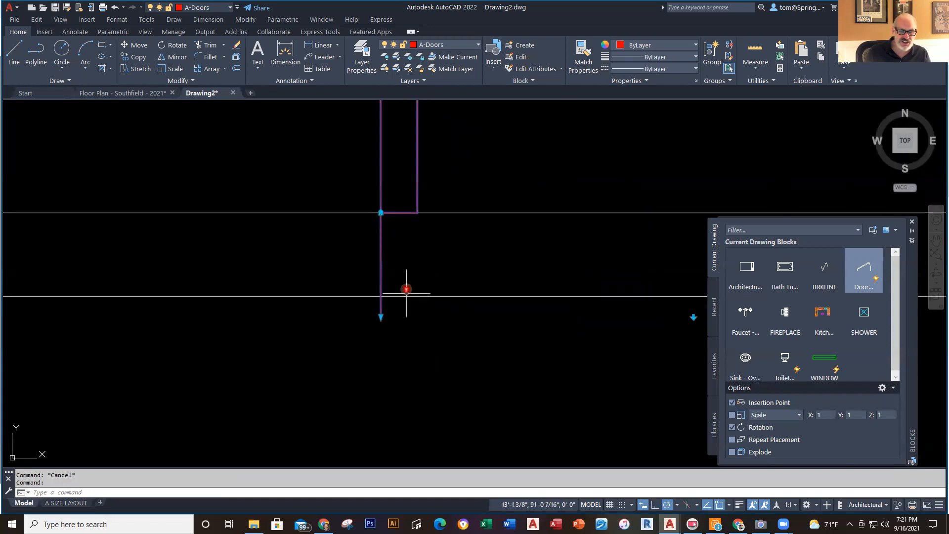
left_click(381, 315)
left_click(380, 296)
key("Escape")
Trim both wall lines inside the study door opening
scroll(500, 334, "down", 4)
scroll(506, 360, "up", 1)
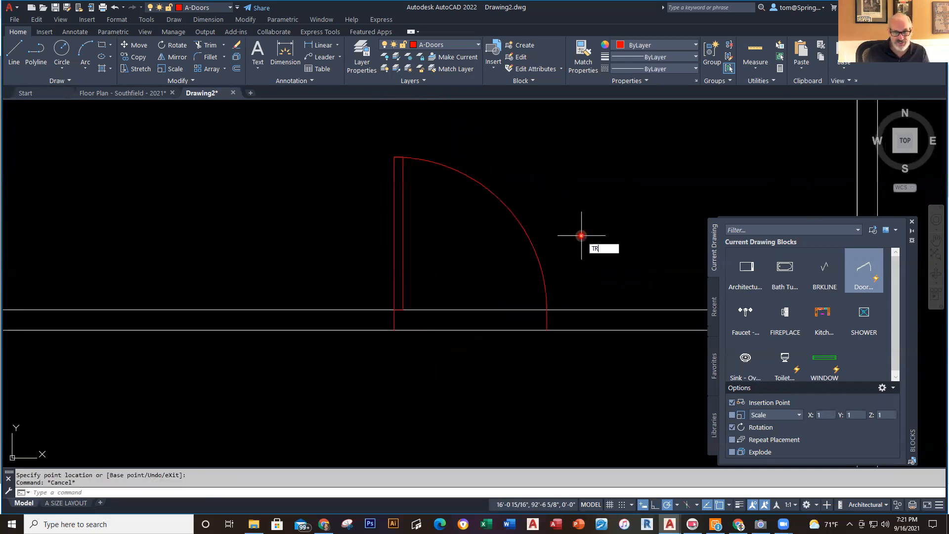
type("TR")
key("Return")
left_click_drag(494, 259, 485, 383)
key("Escape")
Make Dimensions the current layer and add a linear dimension above the wall line between the exterior wall and the door
scroll(600, 254, "down", 5)
middle_click_drag(580, 325, 504, 402)
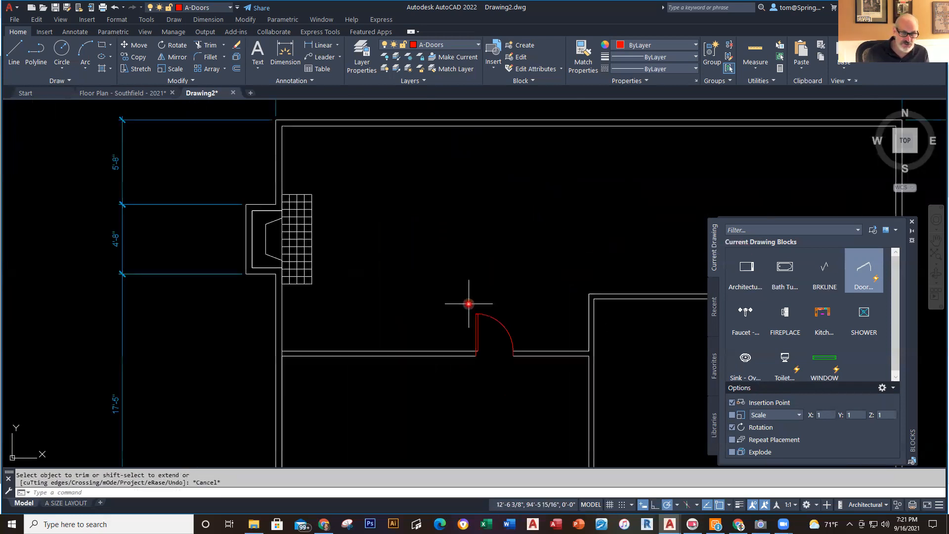
left_click(472, 49)
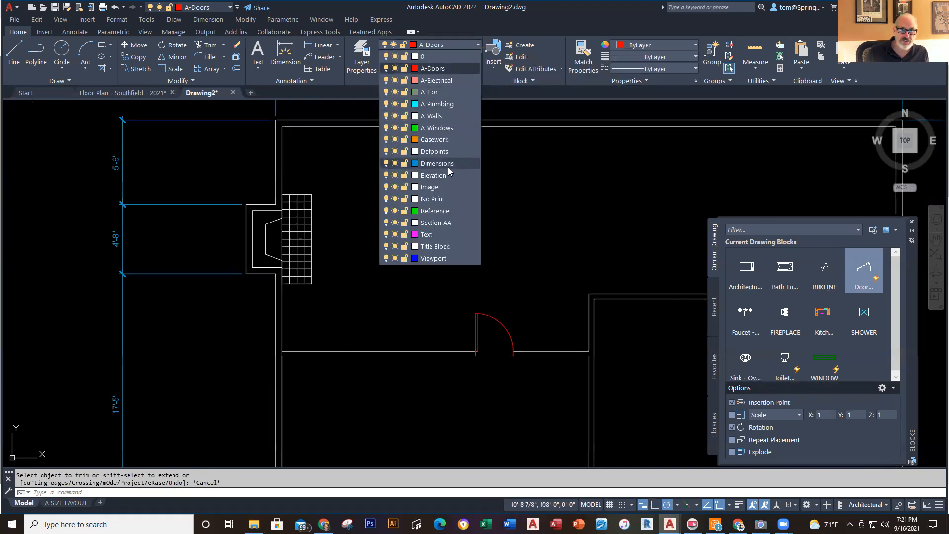
left_click(445, 164)
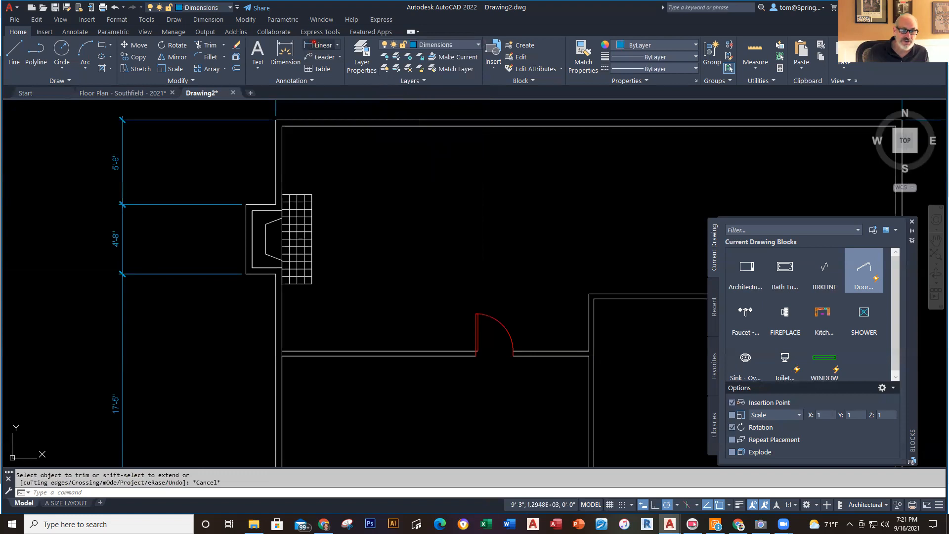
left_click(317, 44)
key("Return")
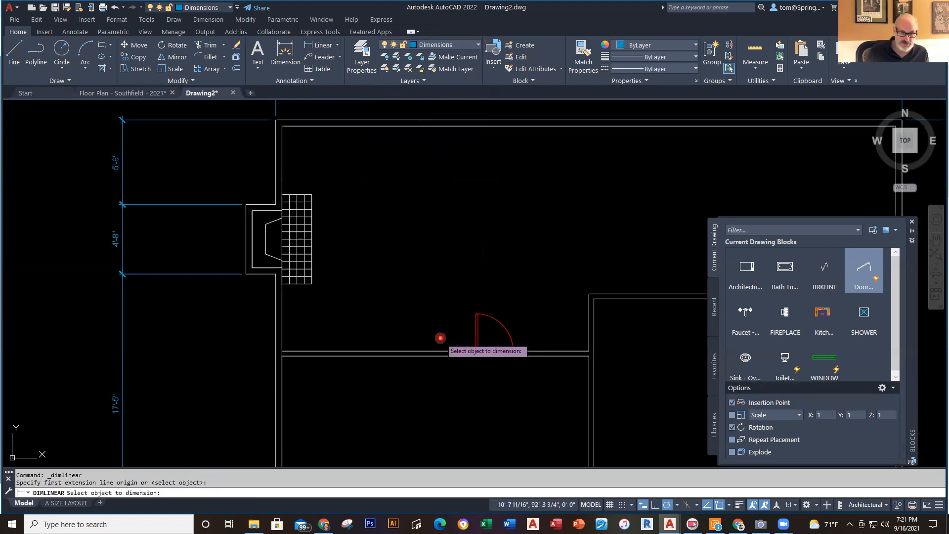
left_click(425, 351)
left_click(418, 315)
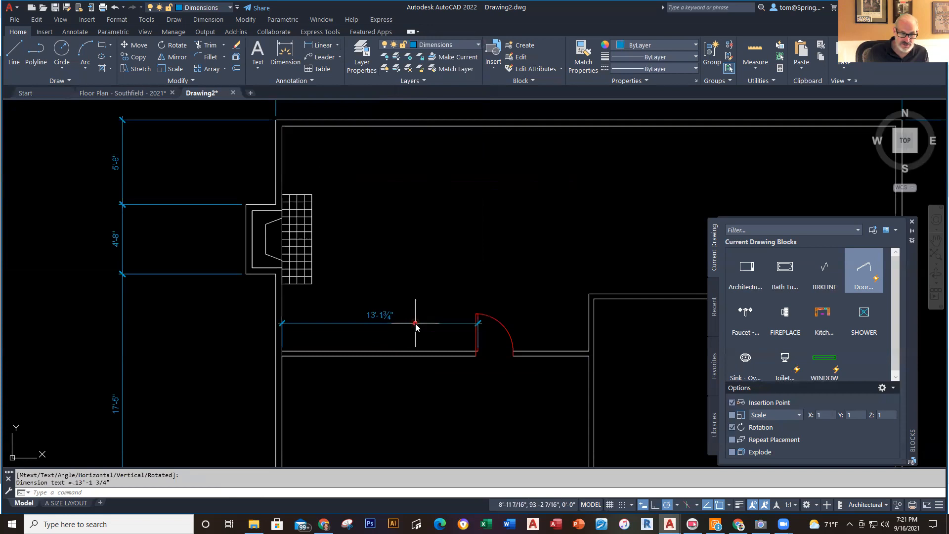
Stretch the end point of the new wall dimension to the outer edge of the door's hinge-side jamb
scroll(430, 361, "up", 2)
scroll(518, 330, "up", 2)
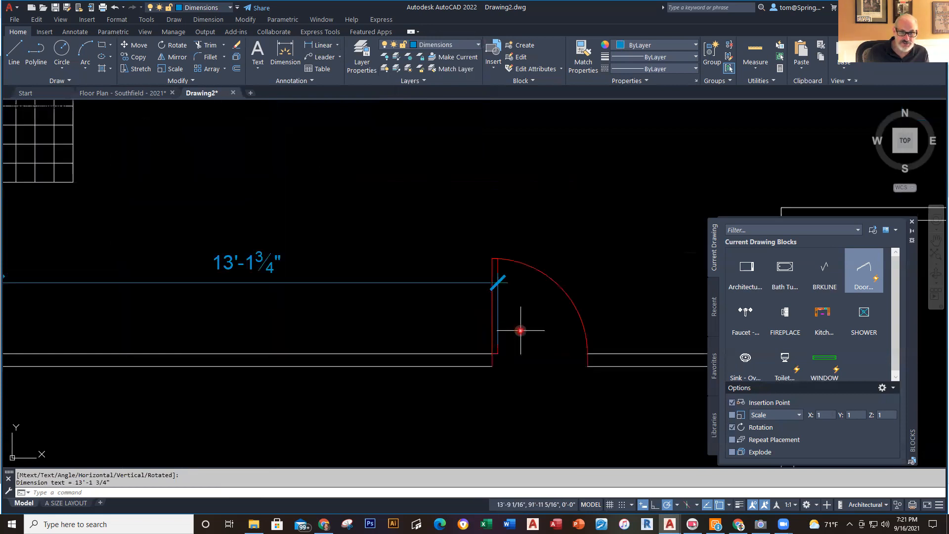
left_click(450, 282)
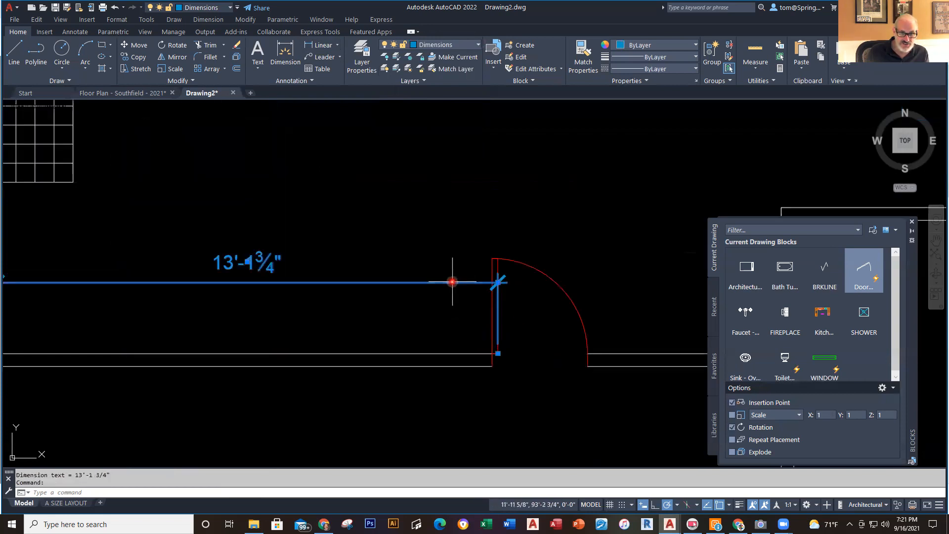
left_click(497, 354)
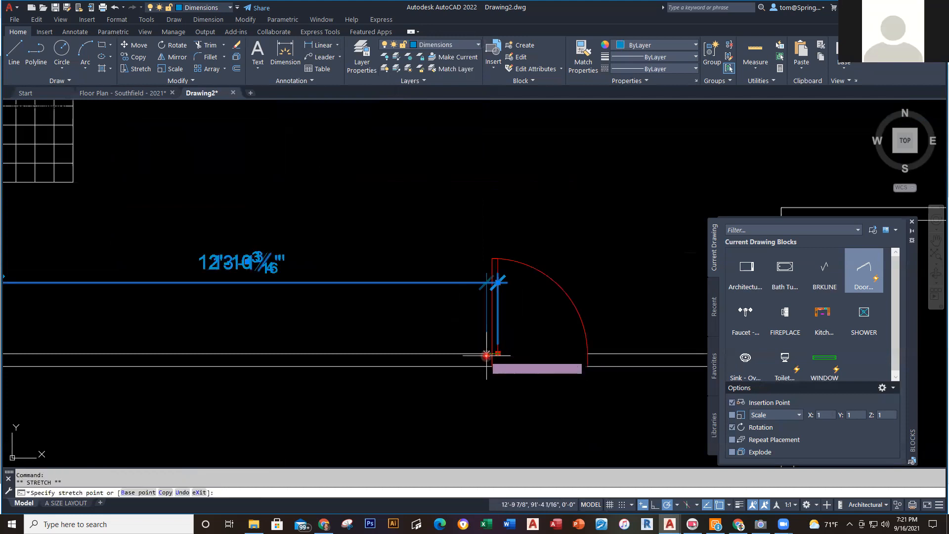
left_click(492, 353)
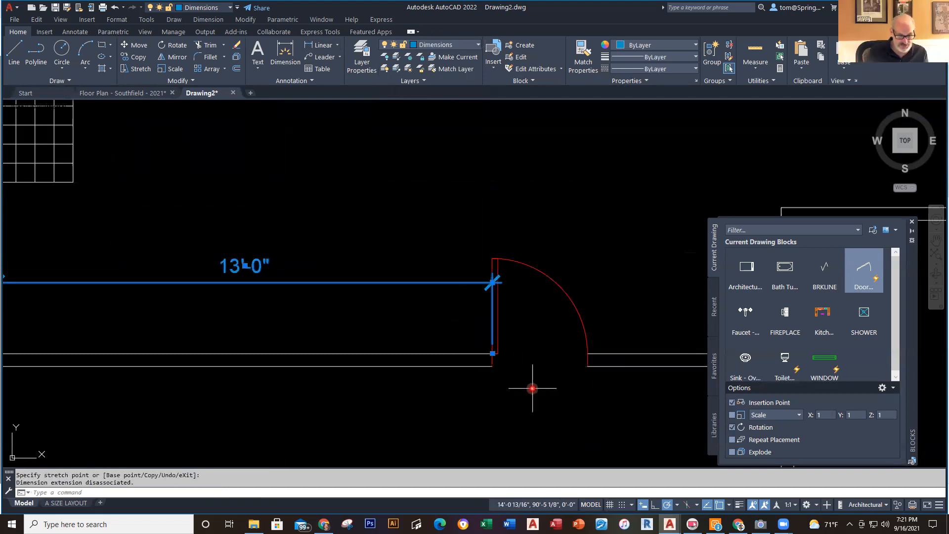
key("Escape")
Flip the study door so that its hinge is on the opposite side of the opening
left_click(560, 308)
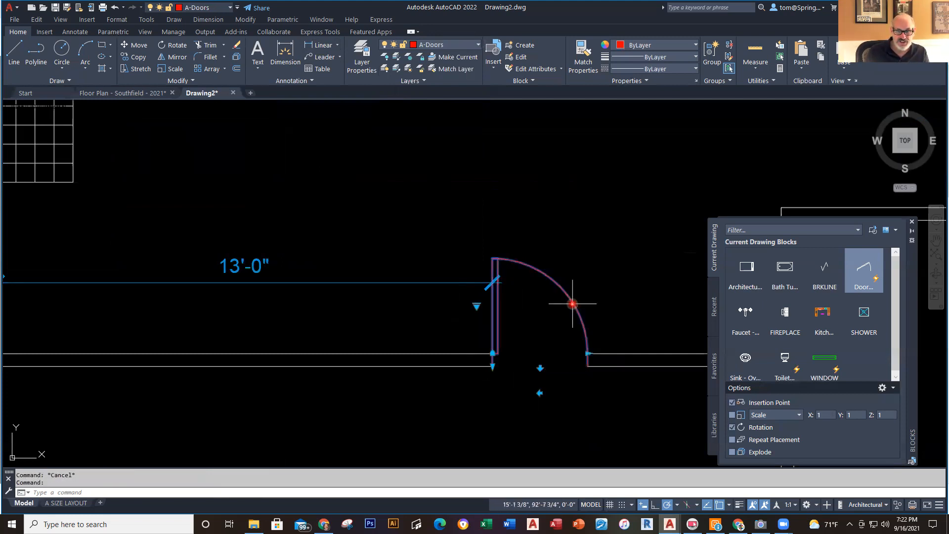
left_click(540, 393)
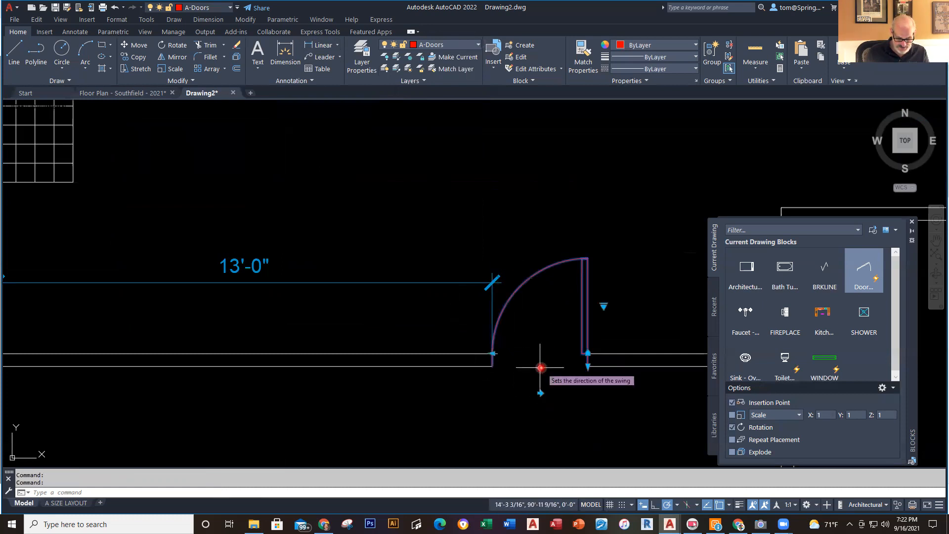
key("Escape")
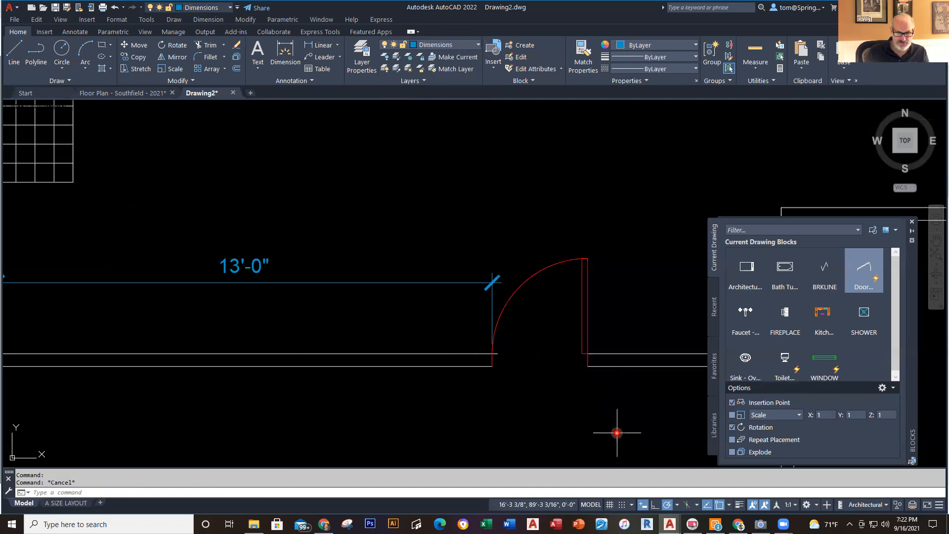
Trim the upper wall line's stub that projects past the door jamb into the opening
scroll(617, 433, "down", 2)
middle_click_drag(616, 430, 536, 312)
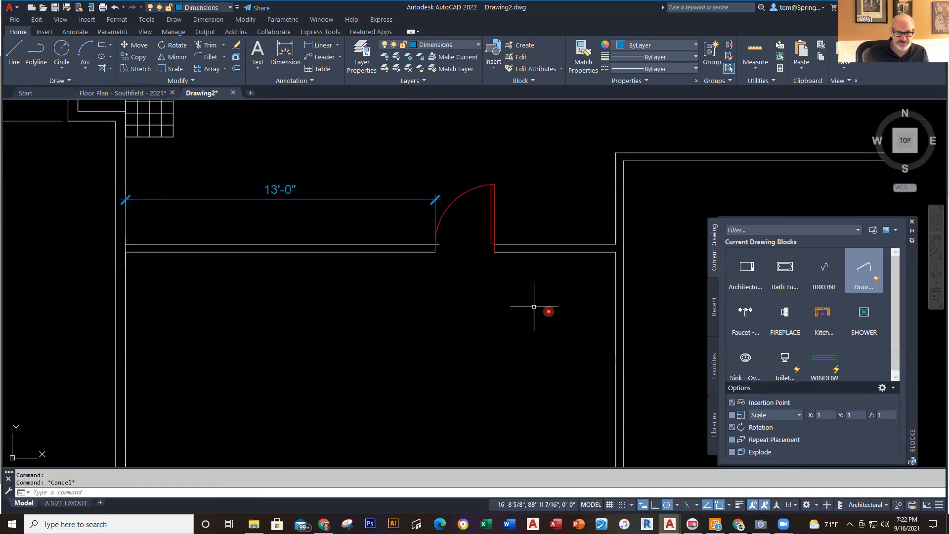
scroll(434, 243, "up", 5)
scroll(434, 242, "up", 4)
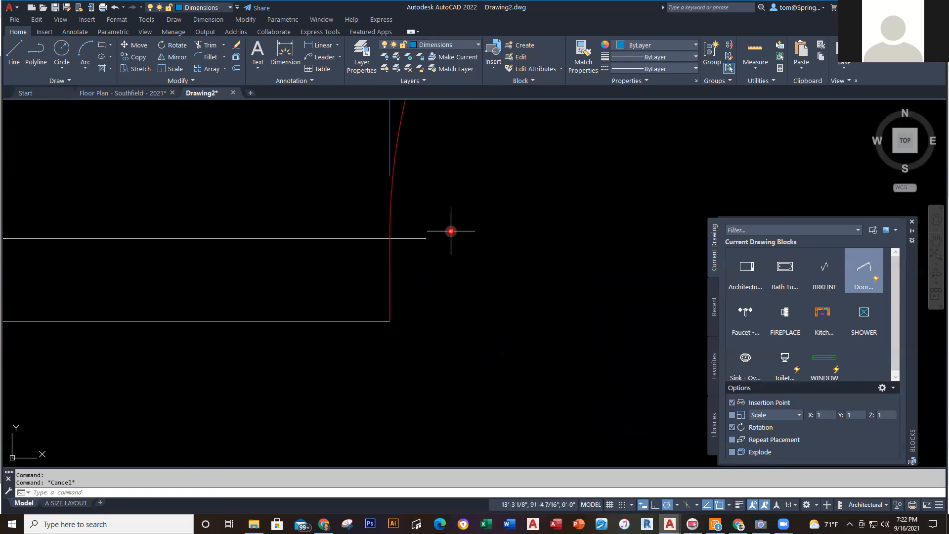
type("tr")
key("Return")
left_click_drag(445, 227, 411, 279)
key("Escape")
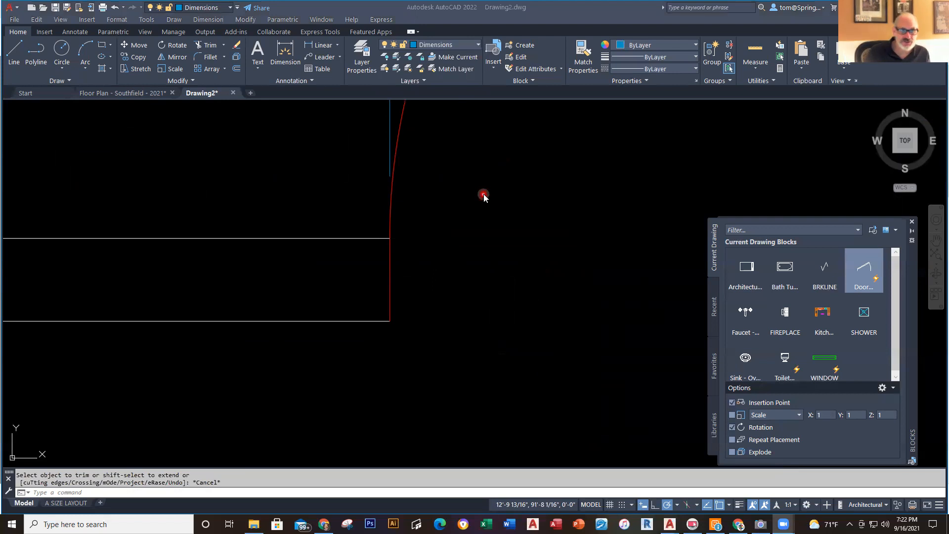
Examine the Southfield floor plan for the dimensions of the closet, shower and bathroom walls beside the study
scroll(523, 252, "down", 3)
scroll(522, 249, "down", 2)
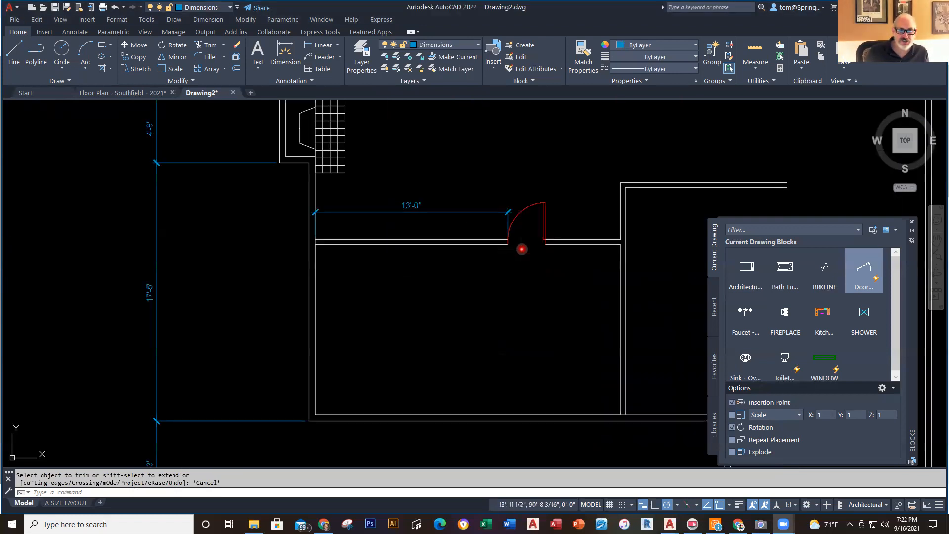
middle_click_drag(515, 279, 365, 275)
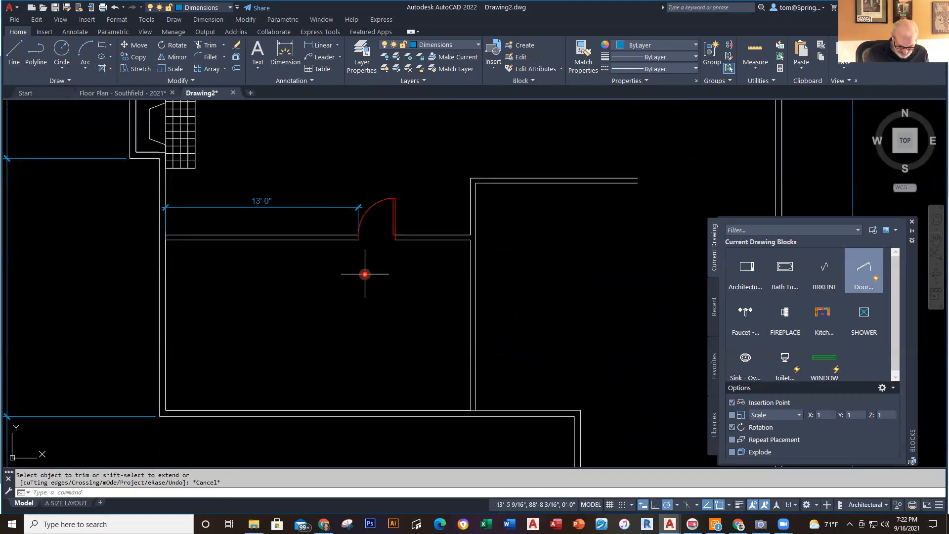
left_click(143, 95)
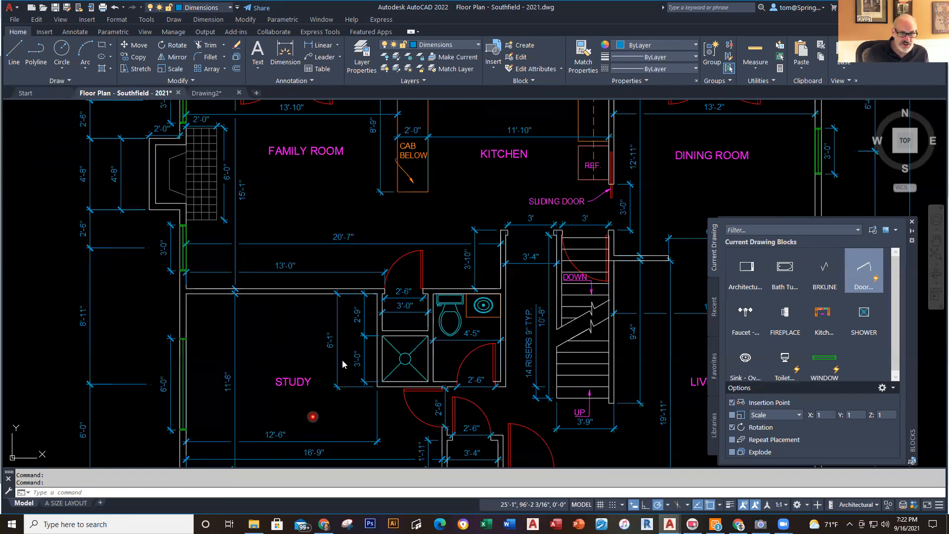
scroll(343, 347, "down", 3)
scroll(329, 456, "up", 3)
scroll(347, 324, "down", 1)
scroll(385, 313, "up", 1)
middle_click_drag(430, 270, 433, 446)
middle_click_drag(475, 277, 411, 391)
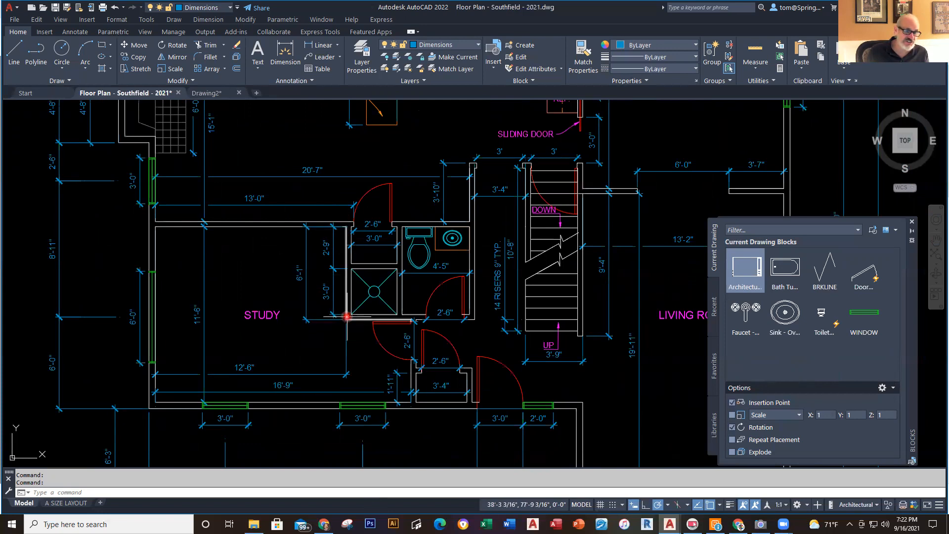
mouse_move(348, 317)
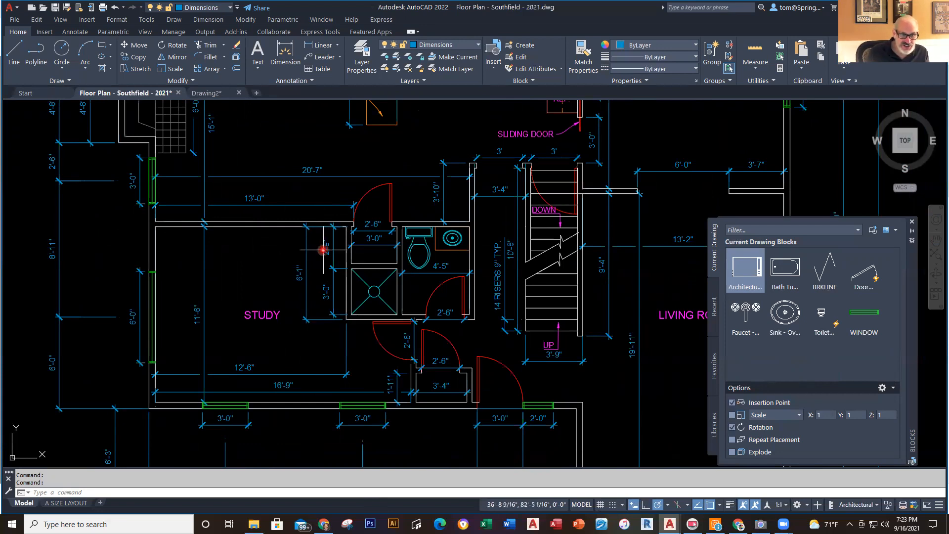
In Drawing2, draw connected A-Walls lines from the study's upper-left inner corner: 12'6 right, 6'1 down, and right to the interior vertical wall
left_click(214, 97)
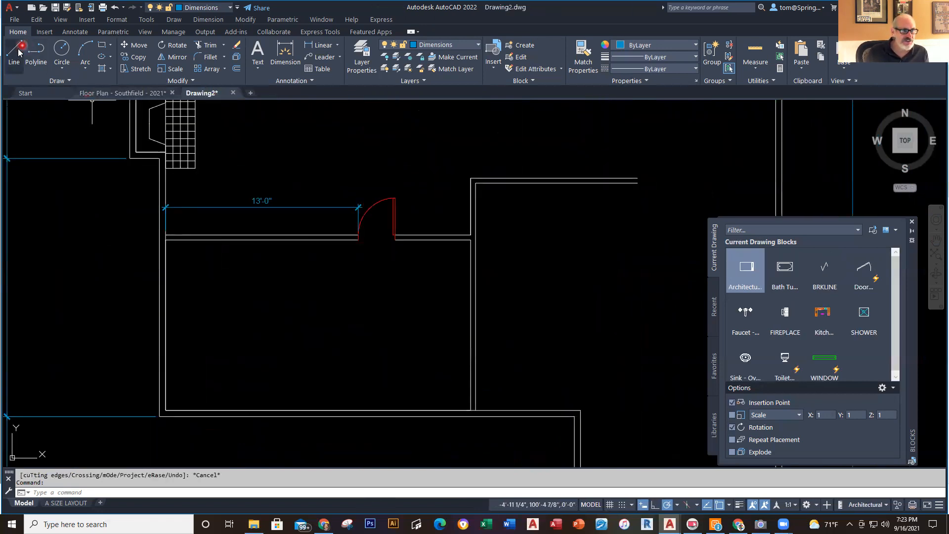
left_click(478, 46)
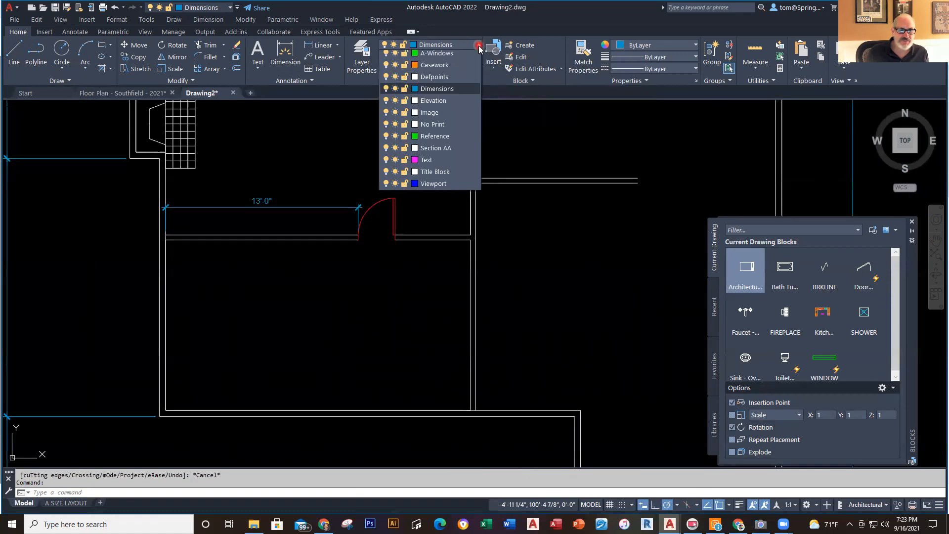
left_click(448, 116)
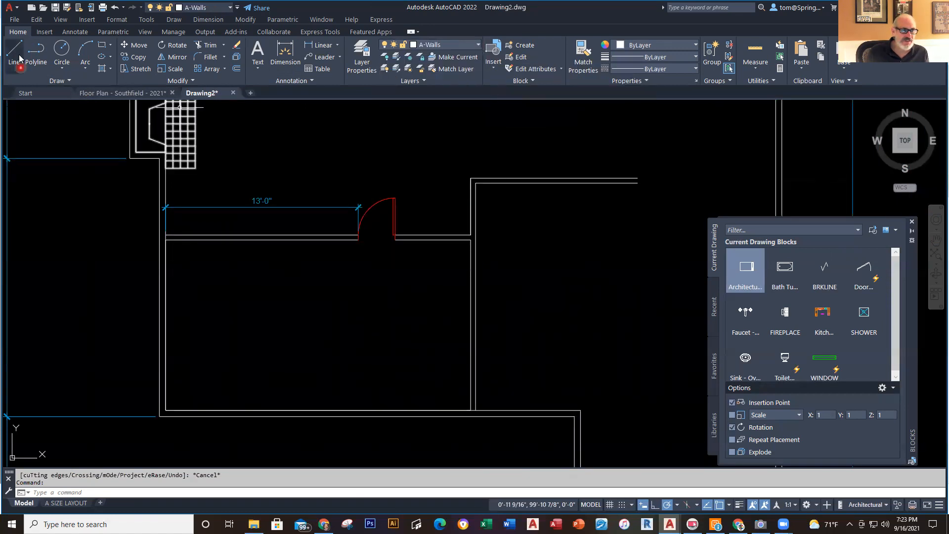
left_click(19, 55)
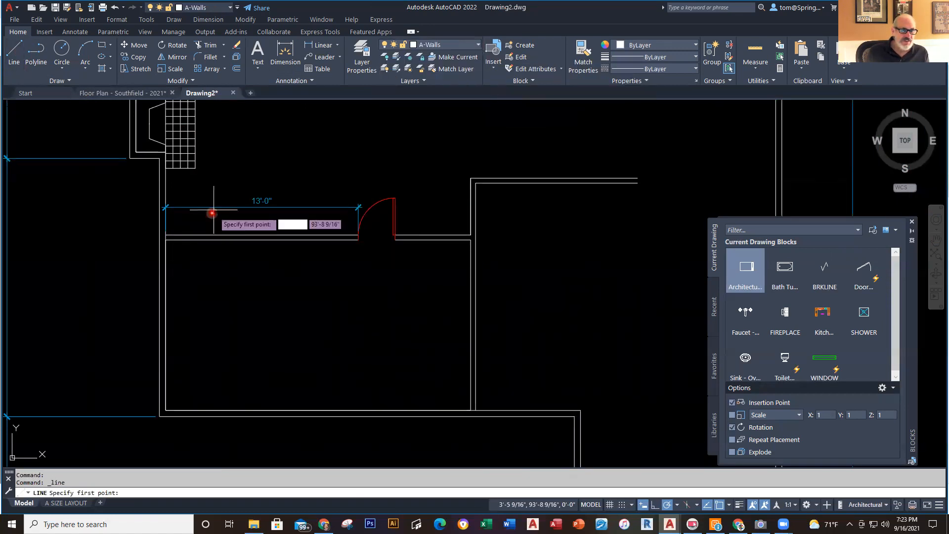
left_click(167, 238)
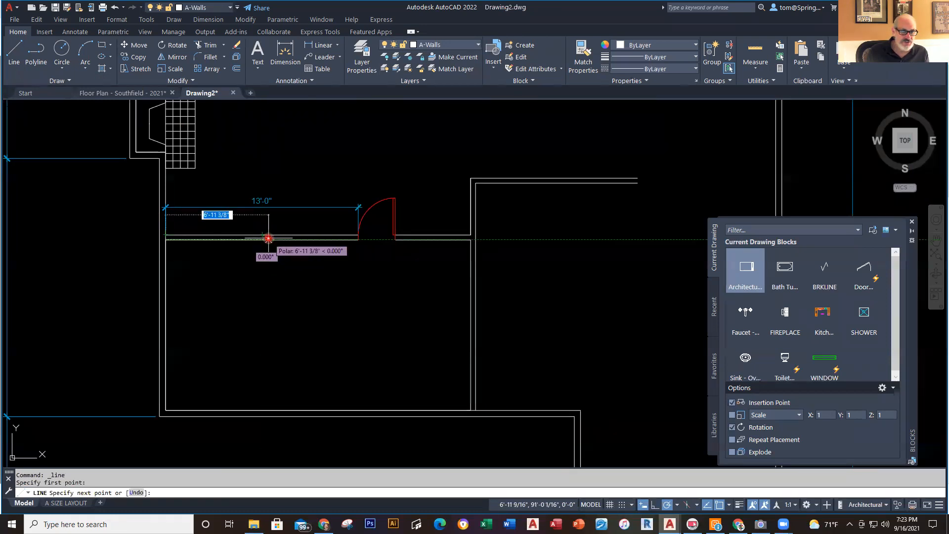
type("12'6")
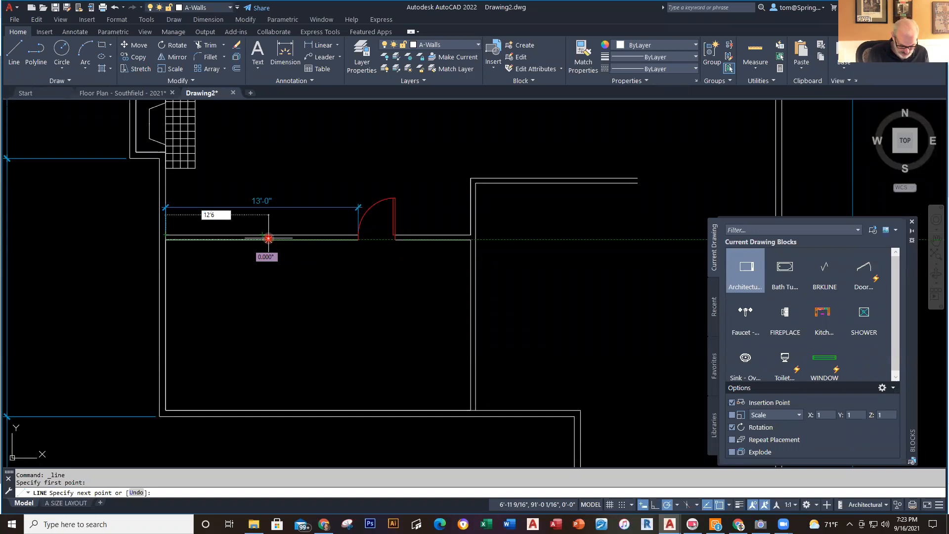
key("Return")
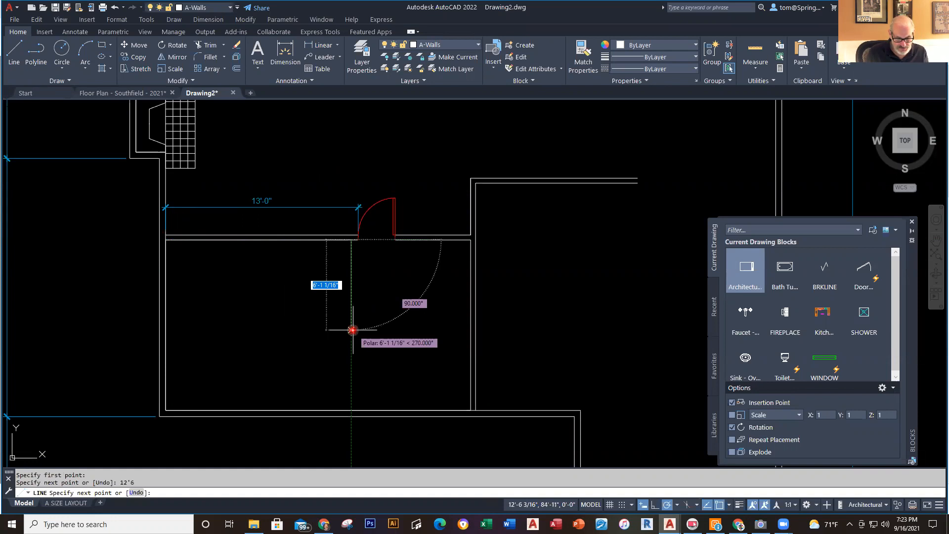
type("6")
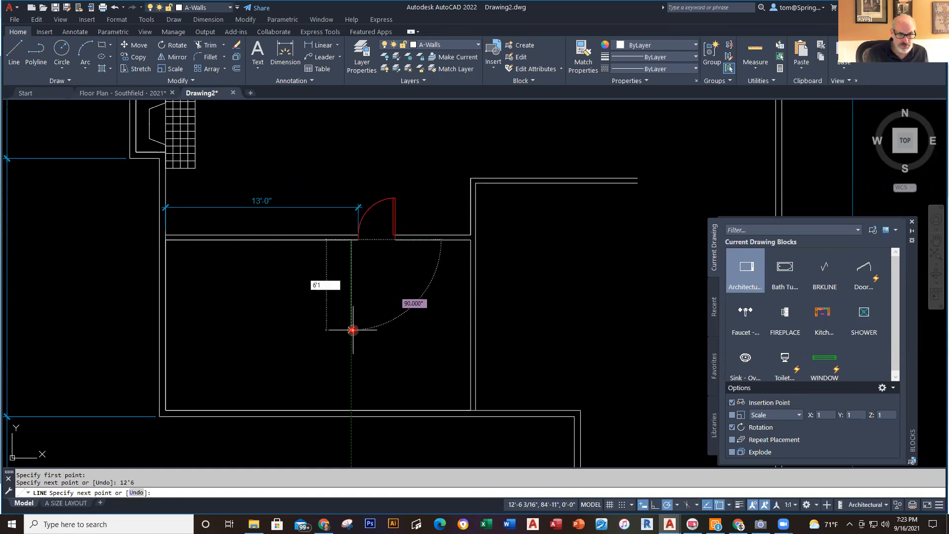
type("'1")
key("Return")
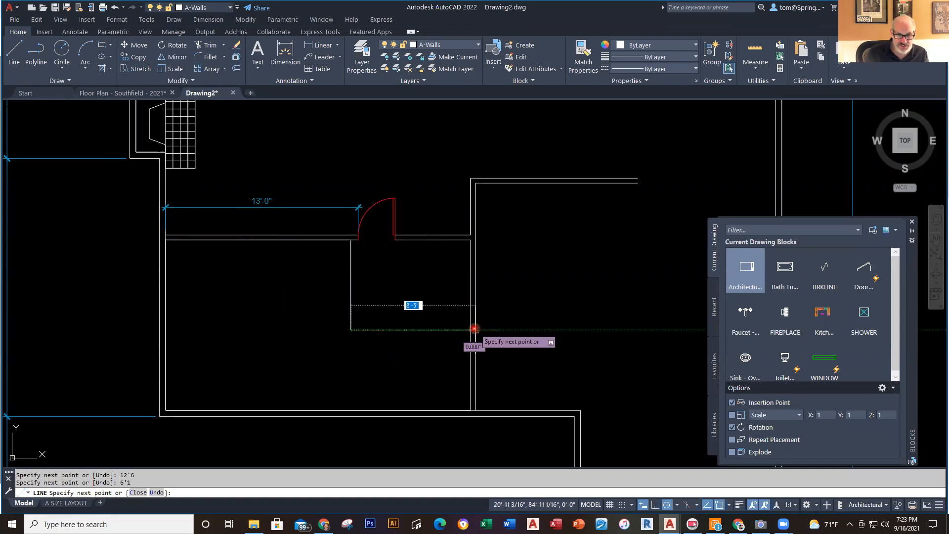
left_click(470, 329)
key("Escape")
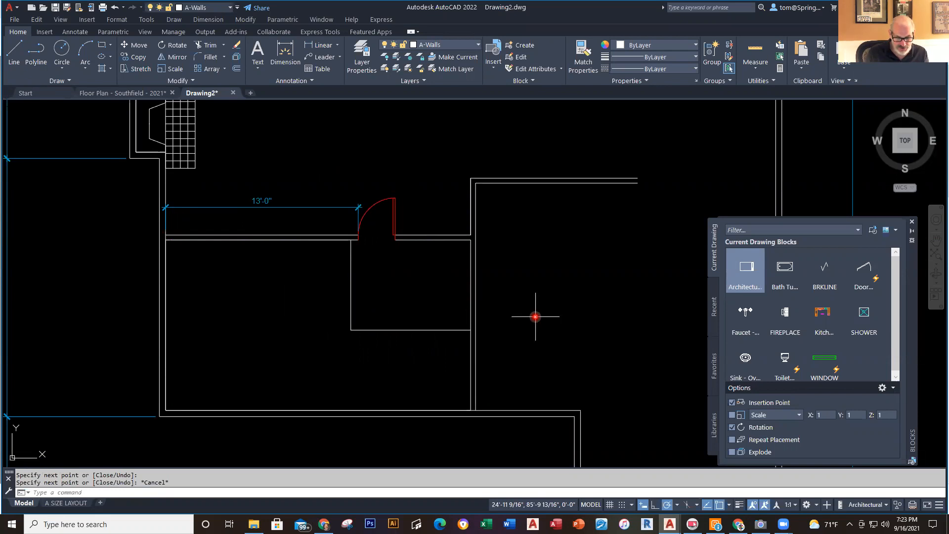
Offset the new vertical and horizontal wall lines beside the study by 4" toward the inside of the bathroom area
type("o")
key("Return")
key("Return")
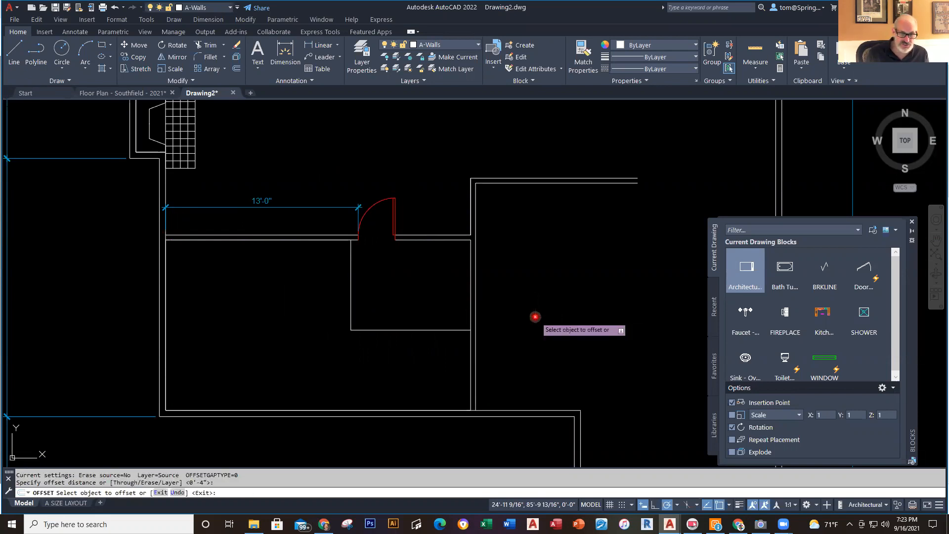
left_click(392, 330)
left_click(363, 312)
key("Escape")
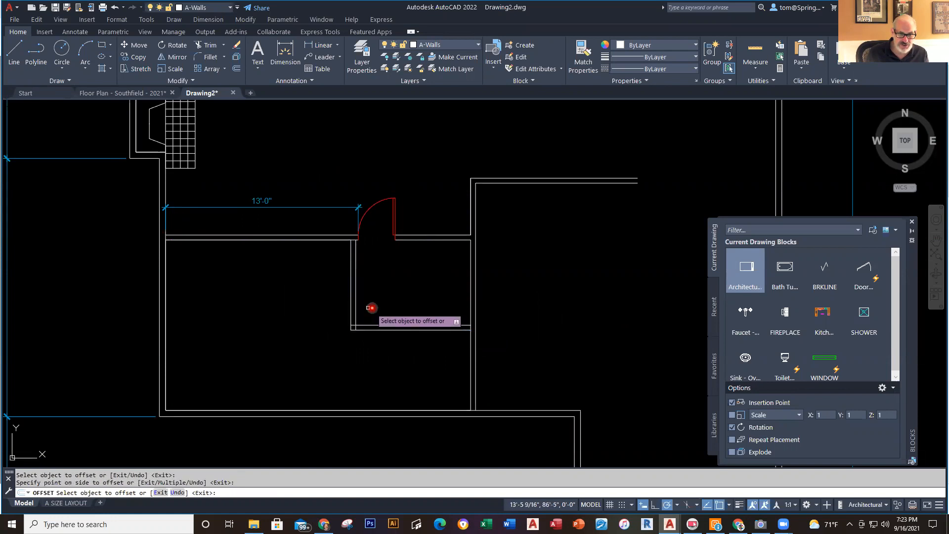
Trim the overlapping ends of the two offset lines at the bathroom area's lower-left wall corner
scroll(366, 328, "up", 3)
scroll(387, 271, "up", 2)
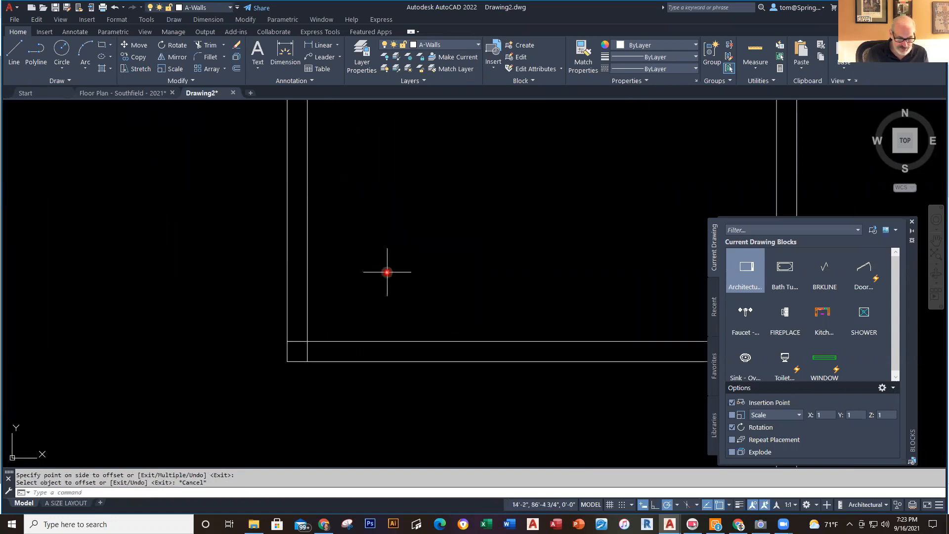
type("tr")
key("Return")
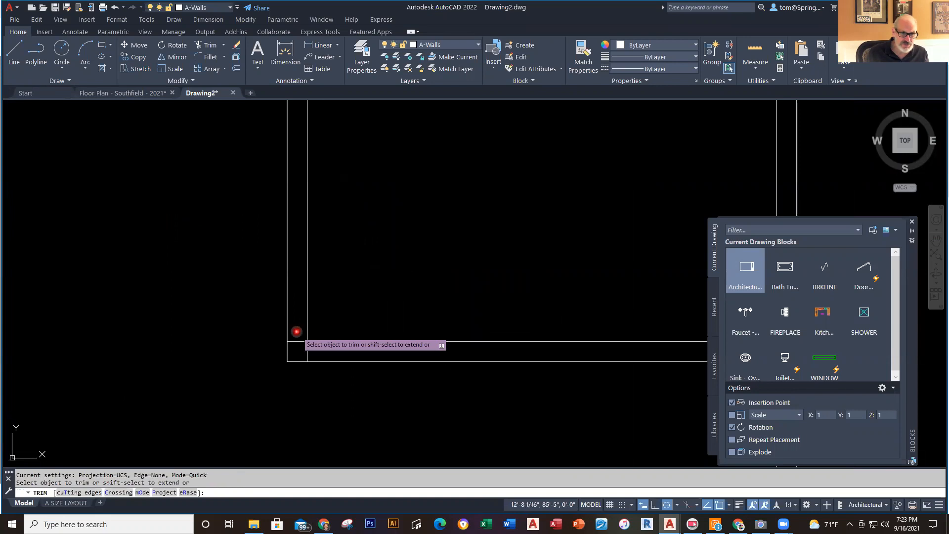
left_click(297, 353)
mouse_move(296, 354)
left_mouse_down()
mouse_move(318, 358)
mouse_move(298, 332)
mouse_move(315, 351)
left_mouse_up()
type("u")
key("Return")
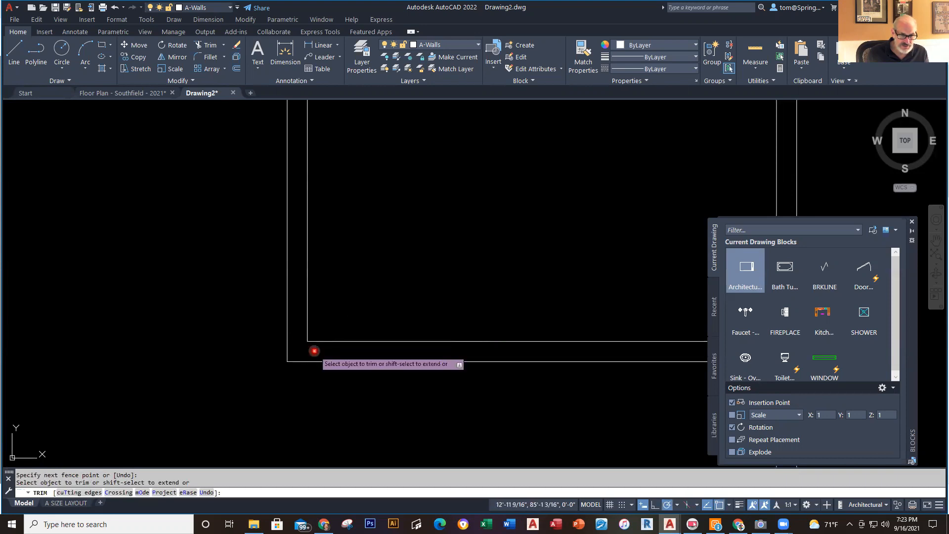
key("Escape")
scroll(383, 314, "down", 5)
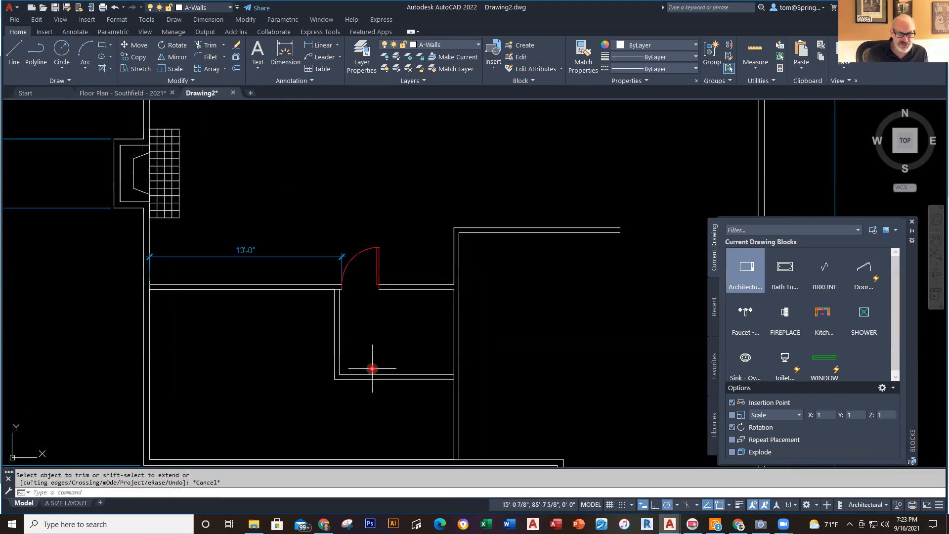
Trim the upper wall line's segment between the two vertical lines where the new wall meets it near the door
scroll(347, 294, "up", 6)
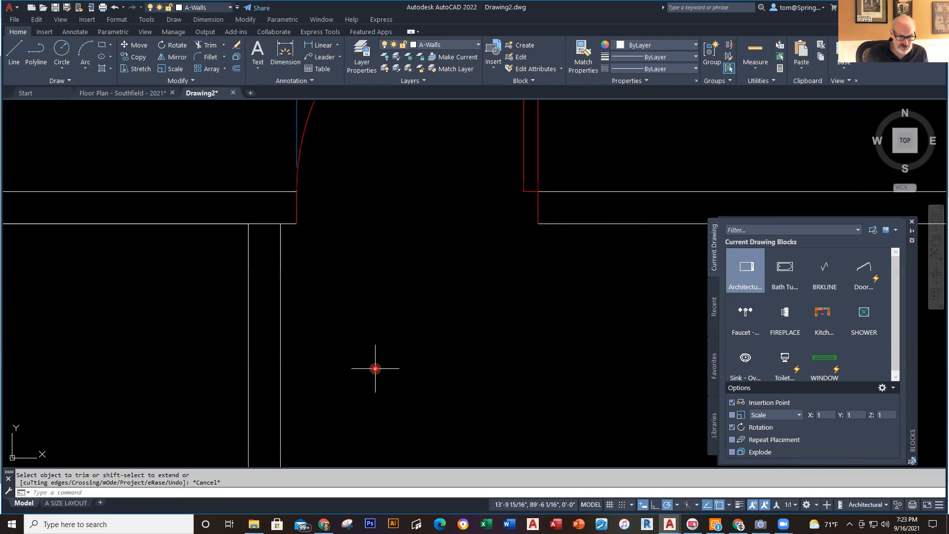
key("space")
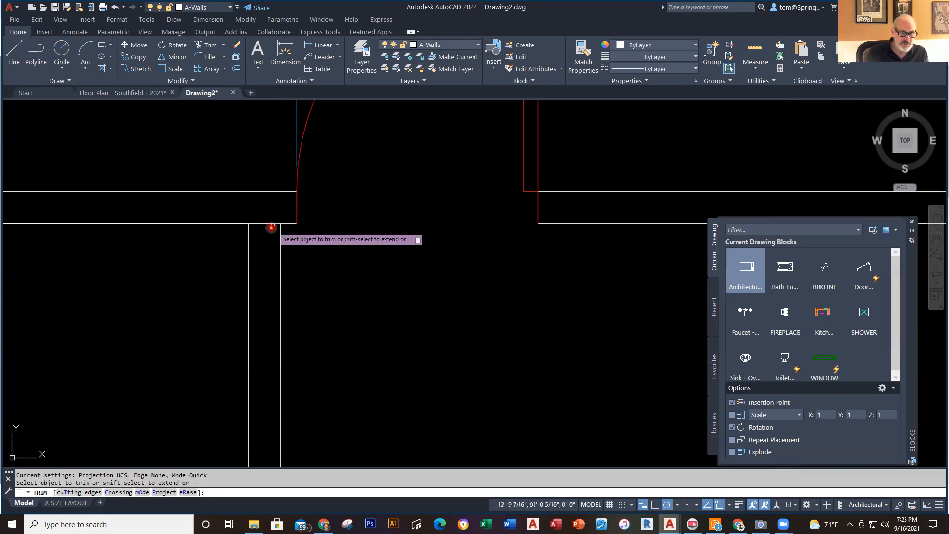
key("Escape")
scroll(455, 388, "down", 5)
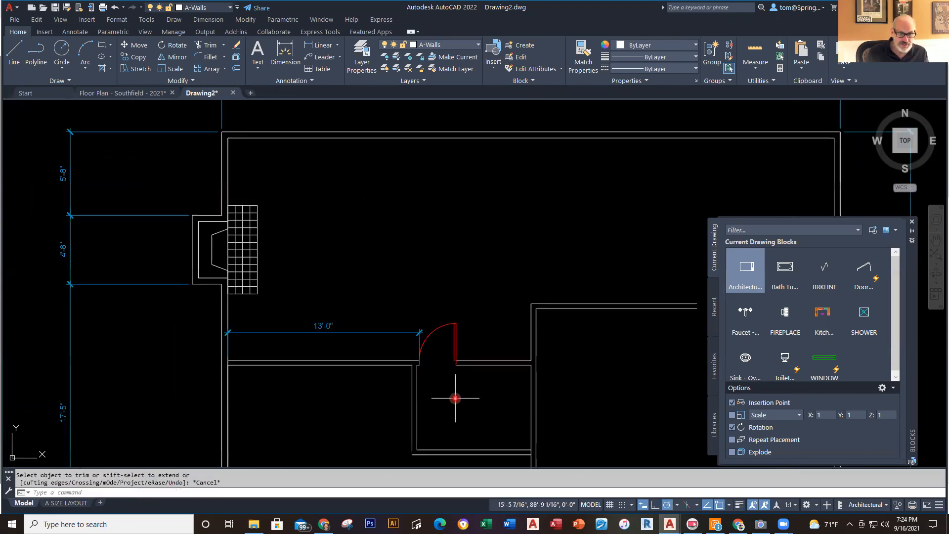
Make Dimensions the current layer
middle_click_drag(455, 387, 424, 280)
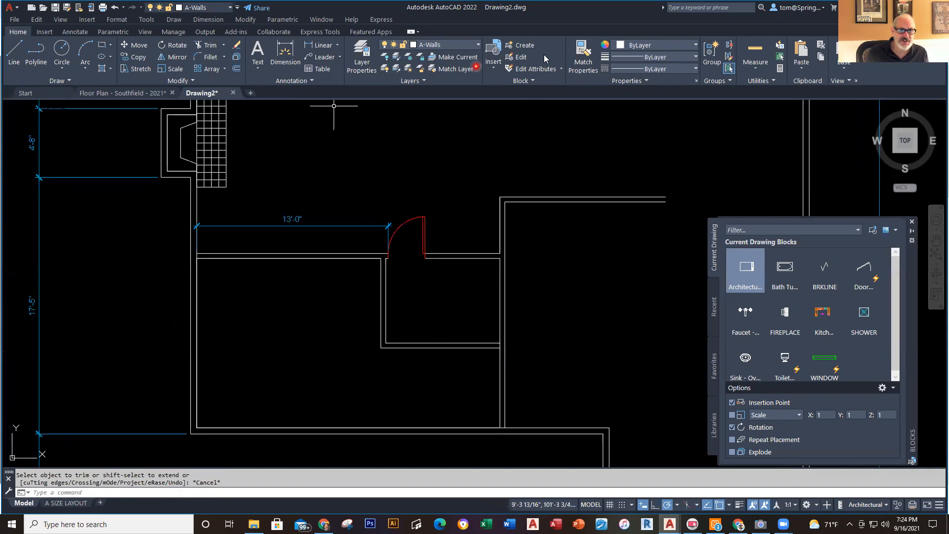
left_click(478, 46)
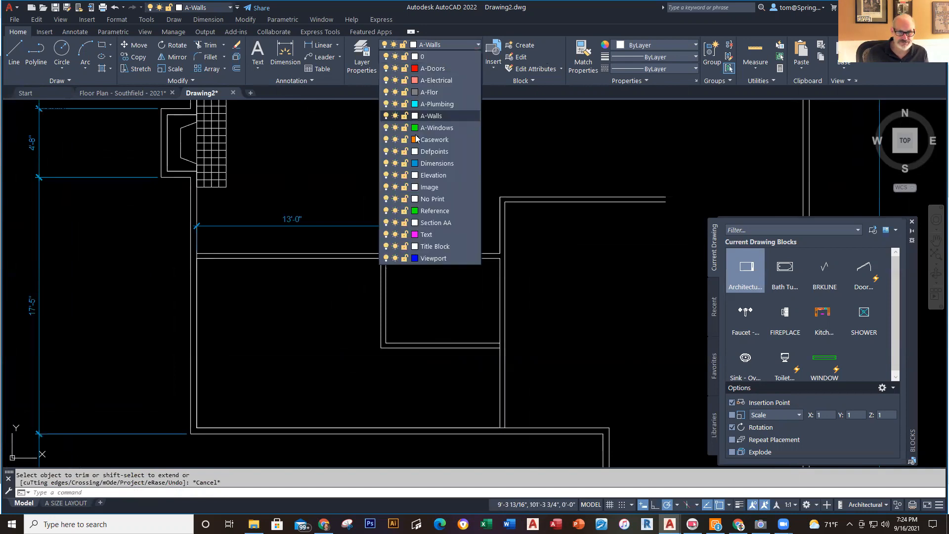
left_click(318, 50)
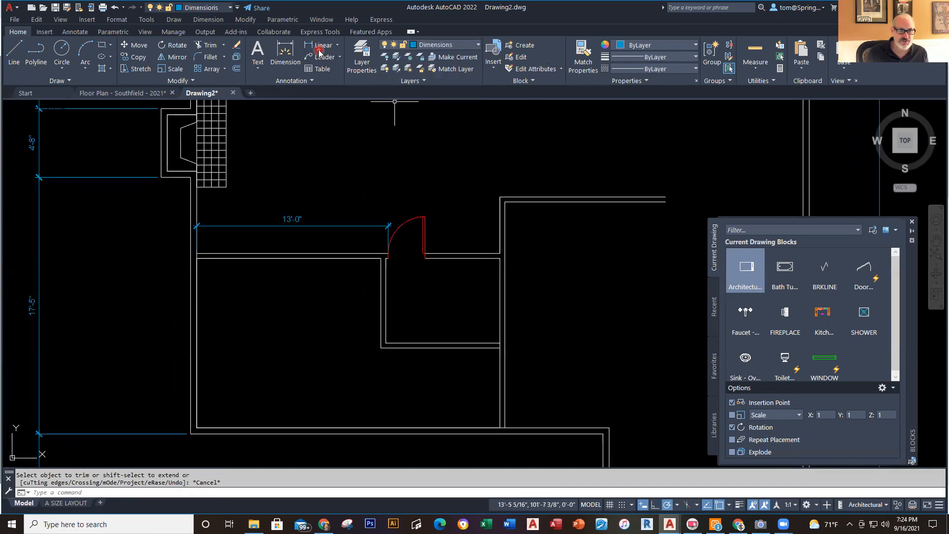
left_click(318, 47)
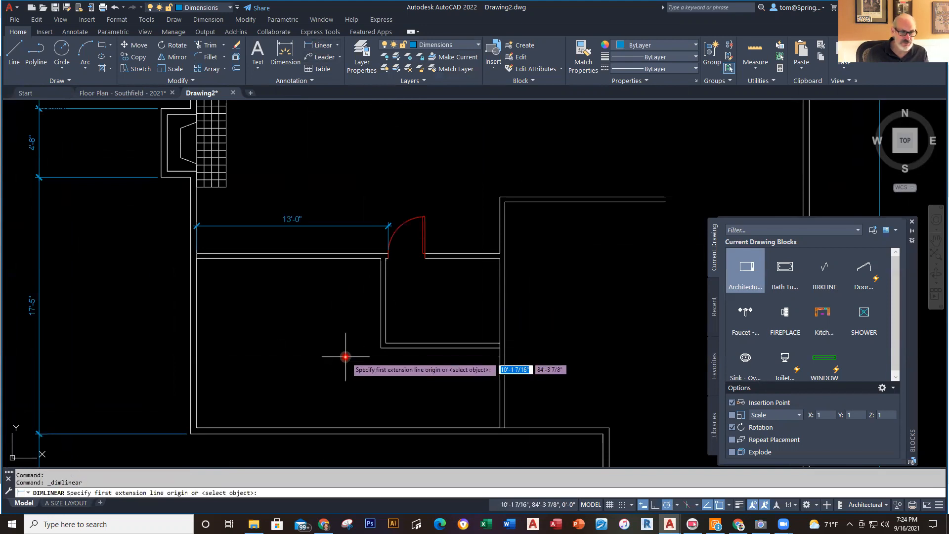
left_click(303, 256)
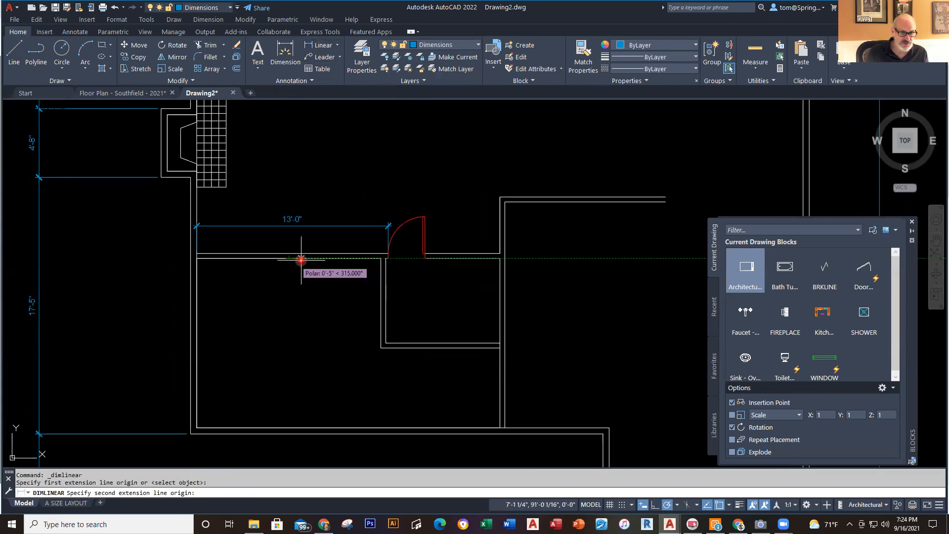
key("Escape")
key("Escape")
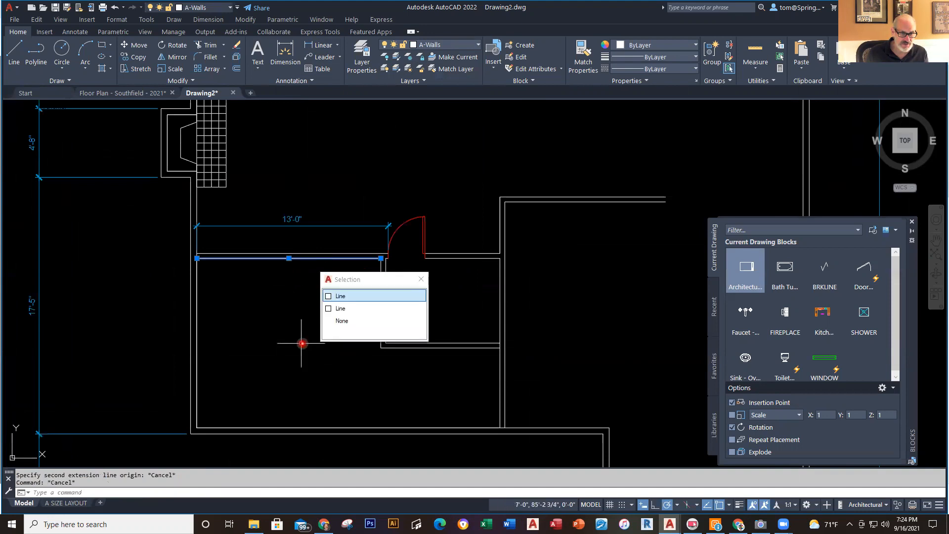
Add a linear dimension for the study's upper inner wall line by selecting the line, and place it inside the study below the line
right_click(301, 311)
left_click(349, 317)
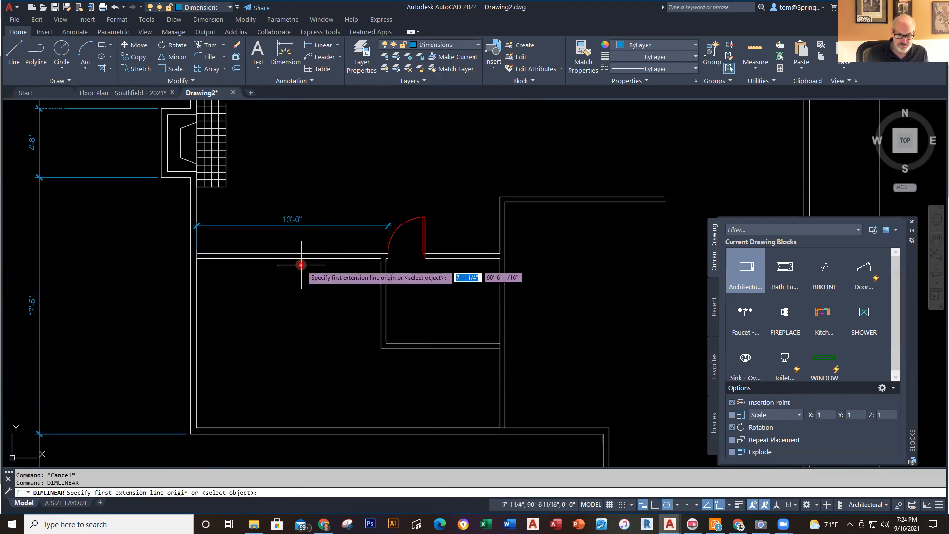
key("Return")
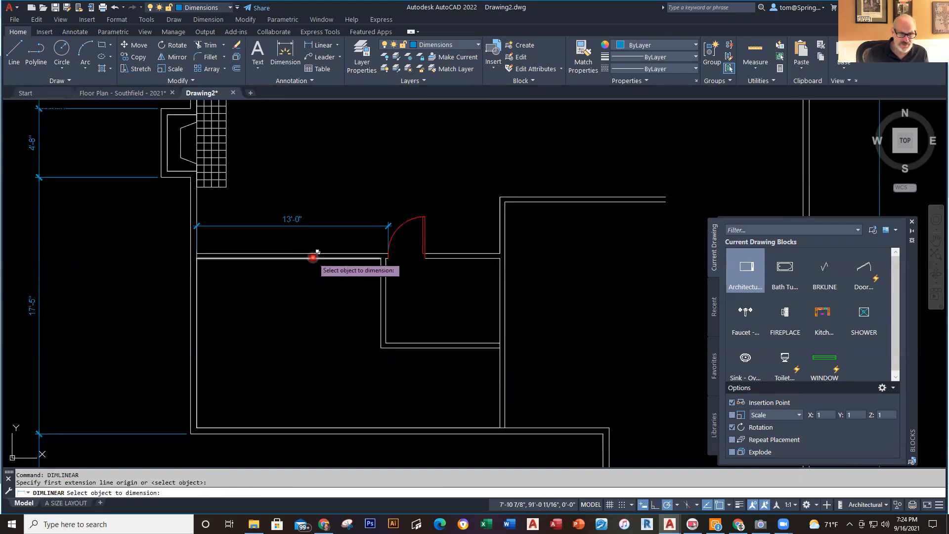
left_click(313, 257)
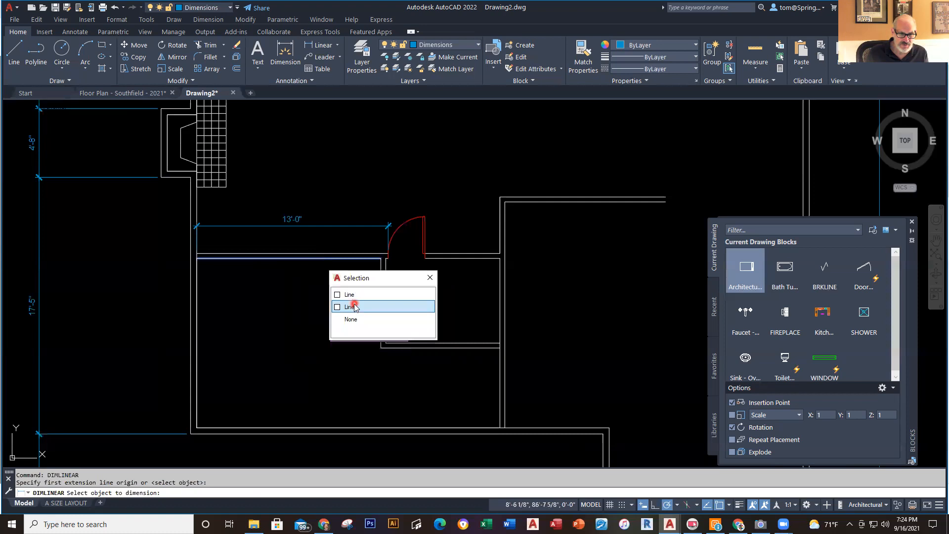
left_click(357, 299)
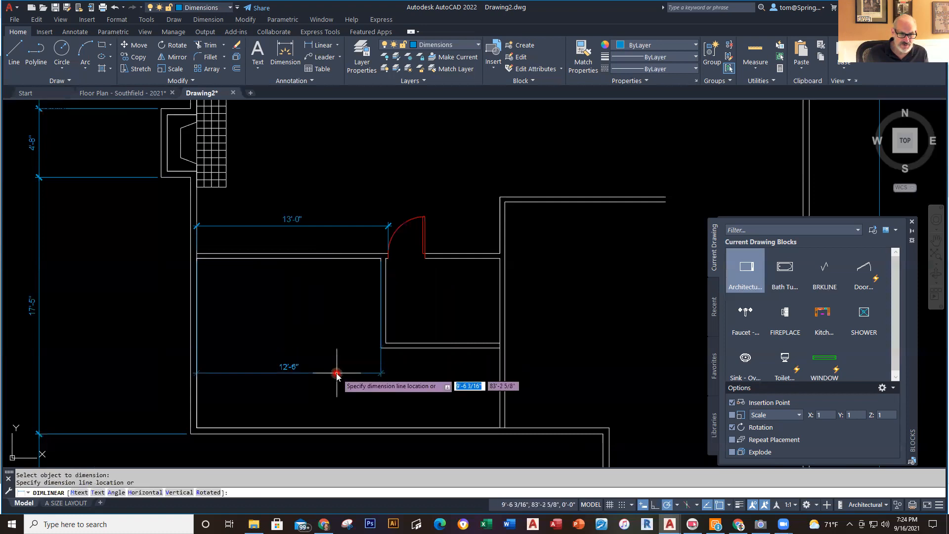
left_click(339, 372)
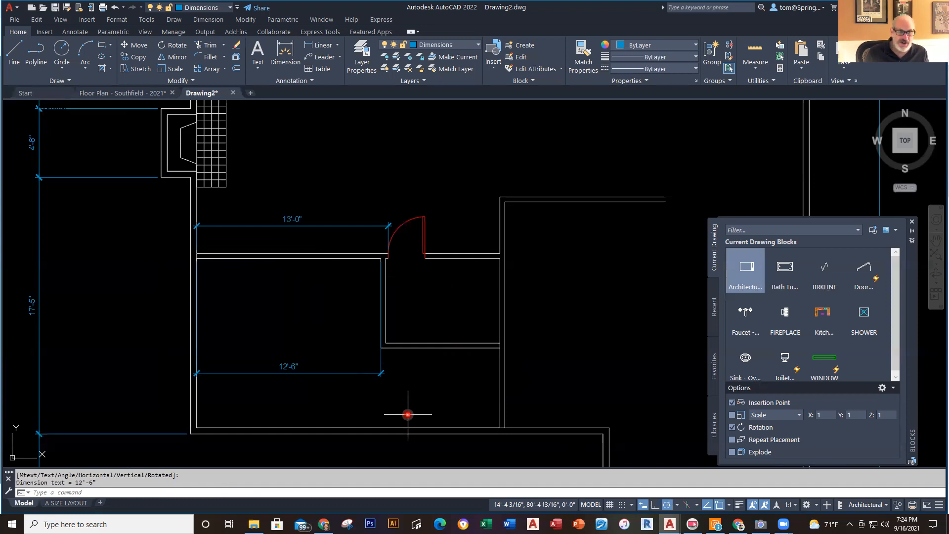
Examine the Southfield floor plan for the shower, closet and bathroom layout beside the study, and return to Drawing2
left_click(140, 93)
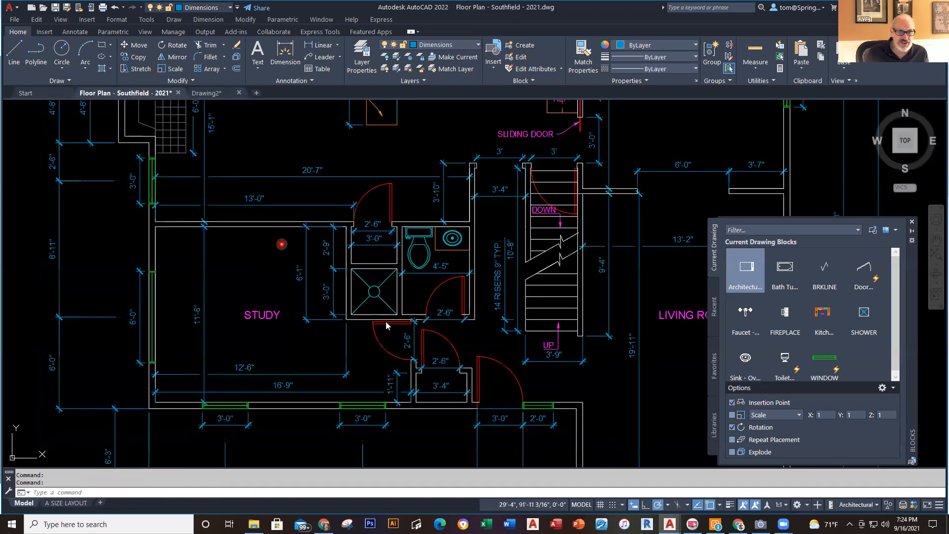
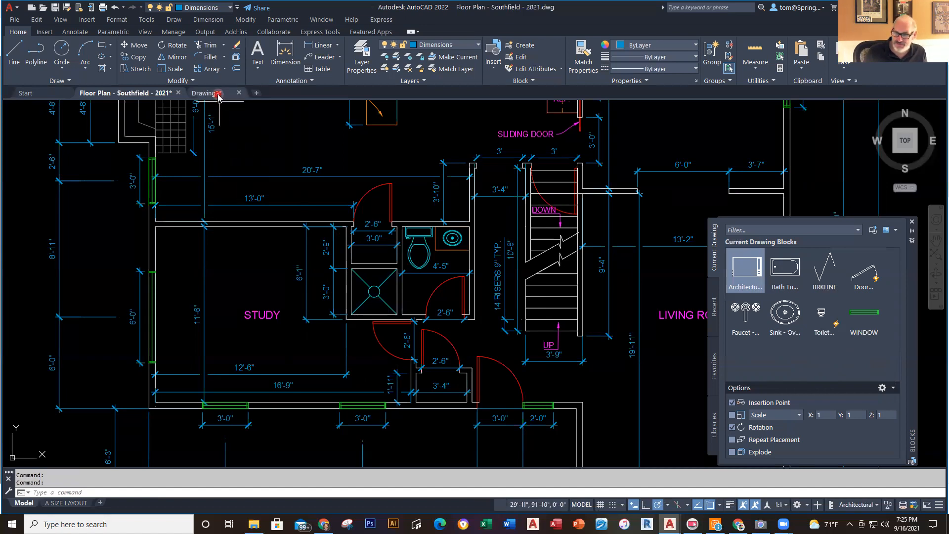
mouse_move(218, 97)
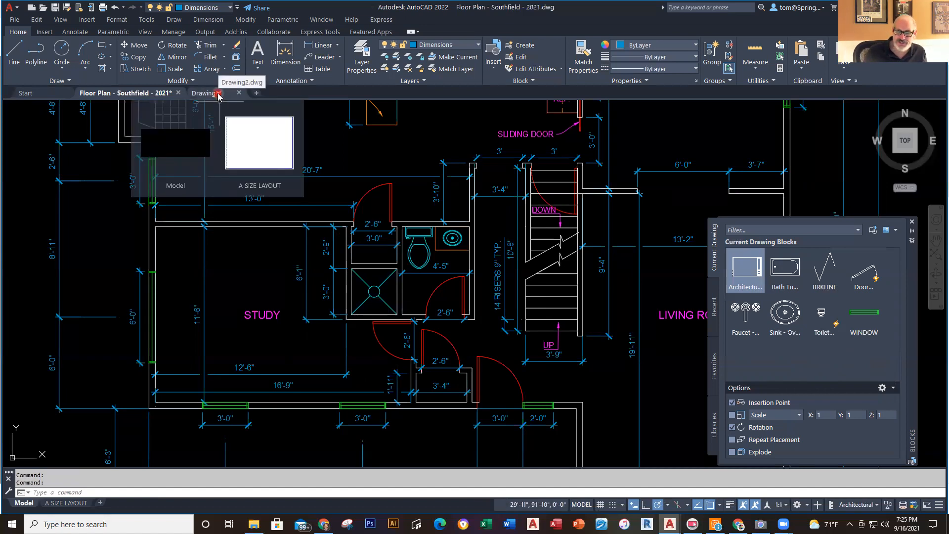
left_click(218, 94)
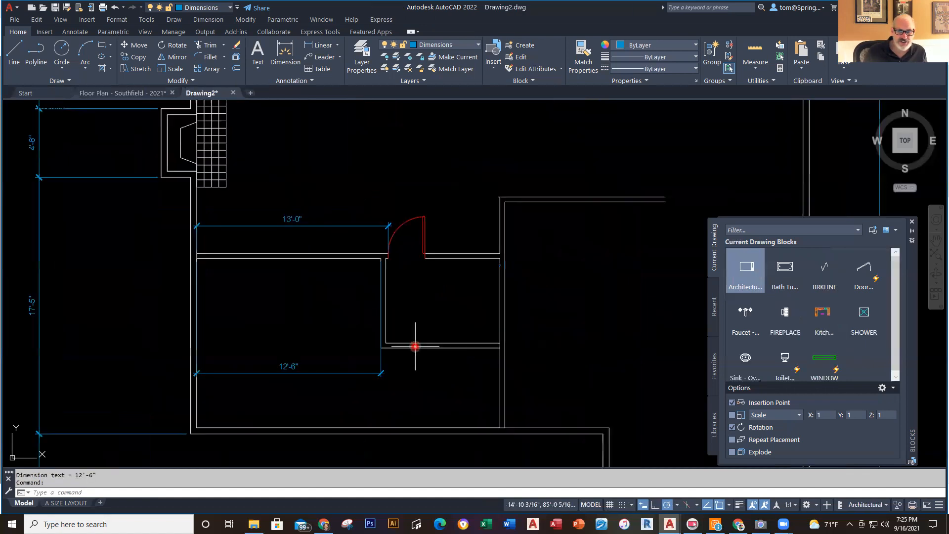
On the A-Plumbing layer, draw a 36 by 36 square polyline in the lower-left inner corner of the bathroom area
left_click(477, 45)
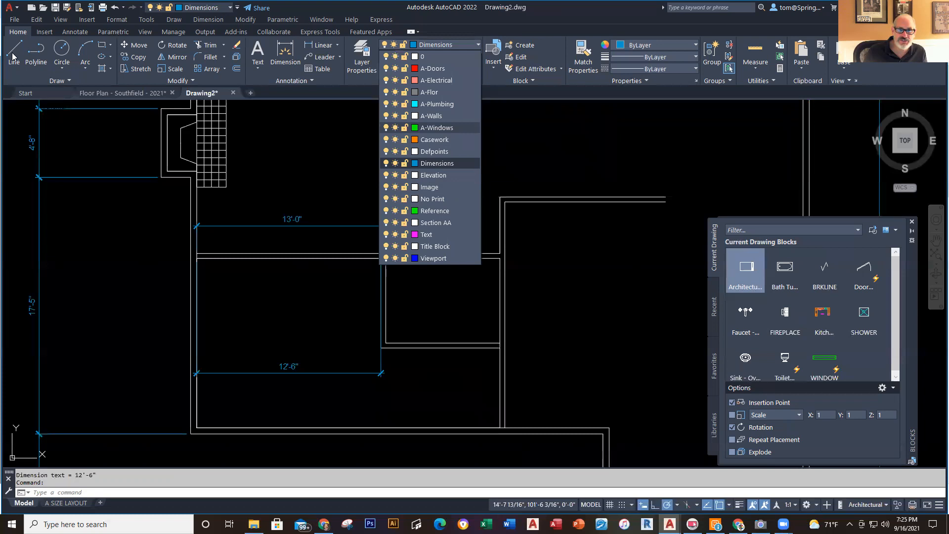
left_click(435, 104)
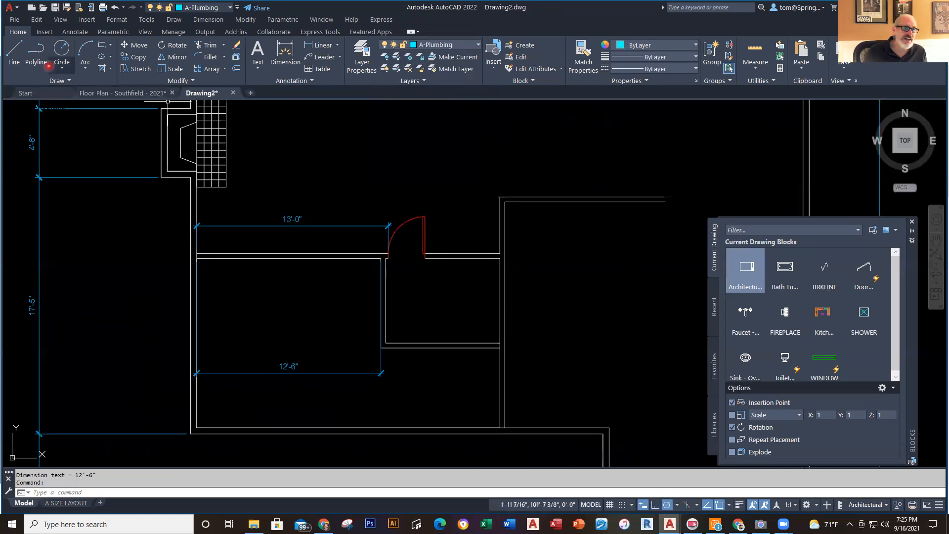
left_click(33, 49)
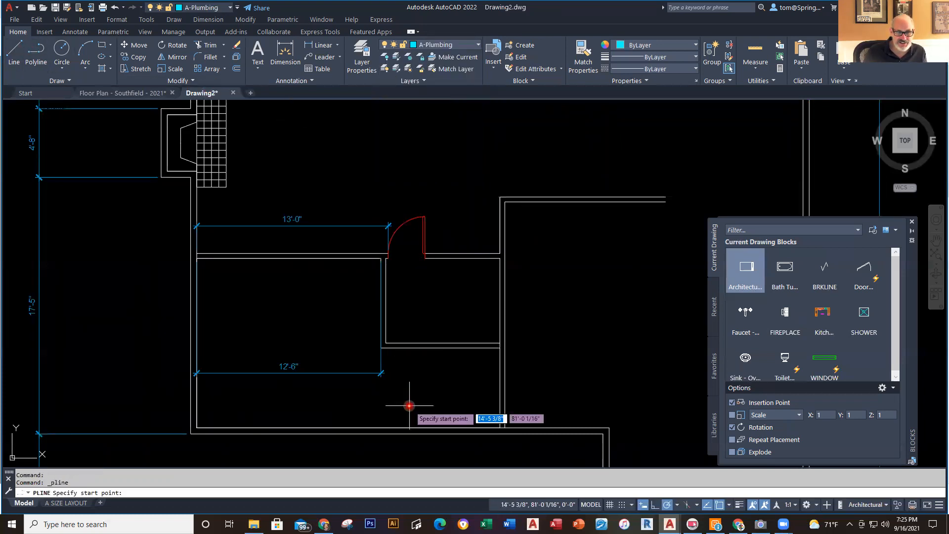
scroll(409, 405, "up", 2)
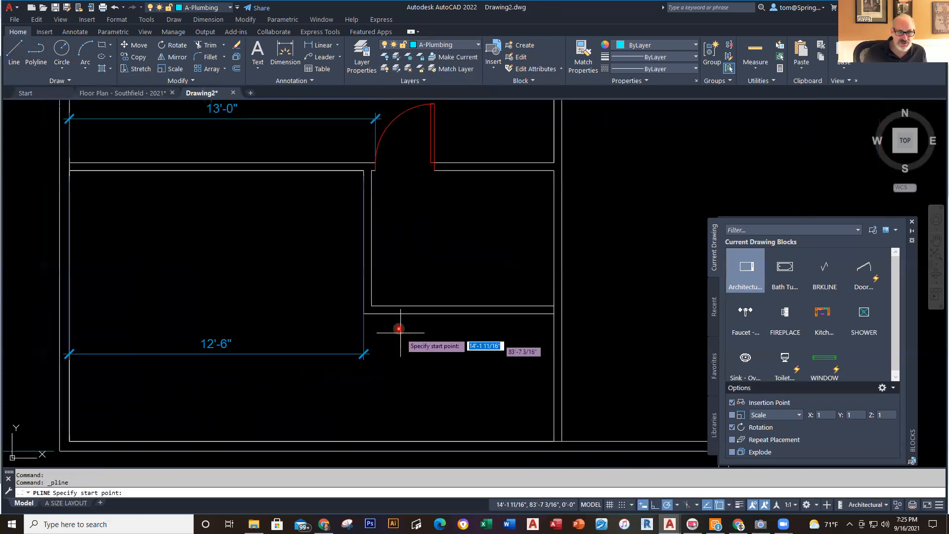
left_click(371, 305)
type("36")
key("Return")
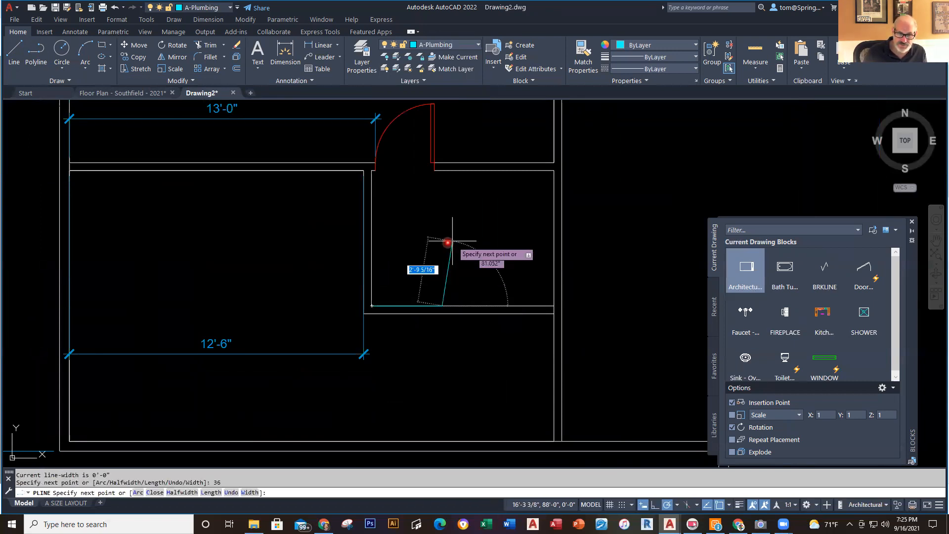
type("36")
key("Return")
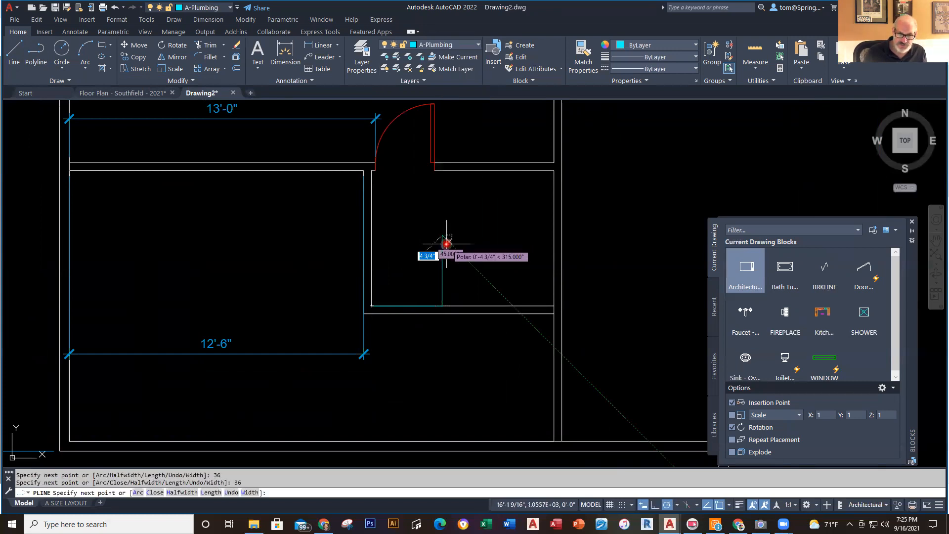
left_click(372, 234)
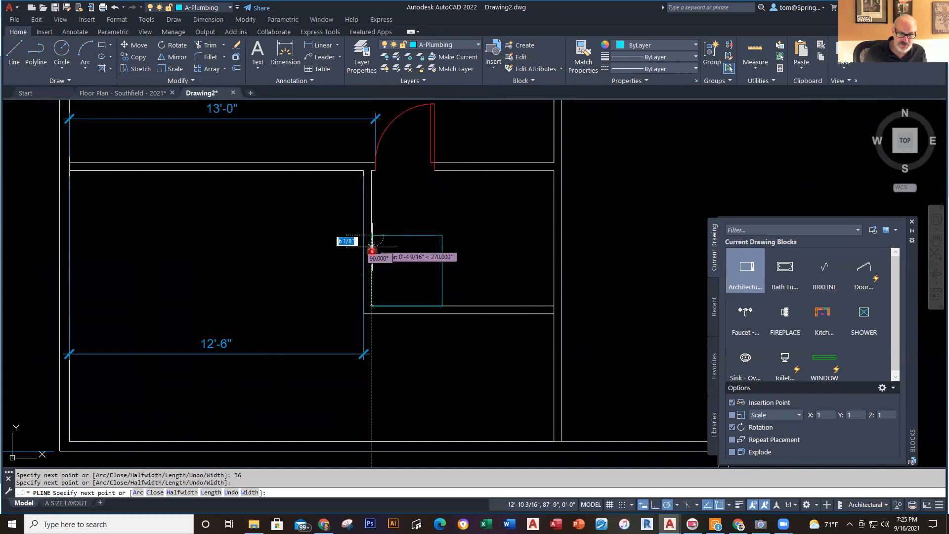
left_click(372, 304)
key("Escape")
key("Escape")
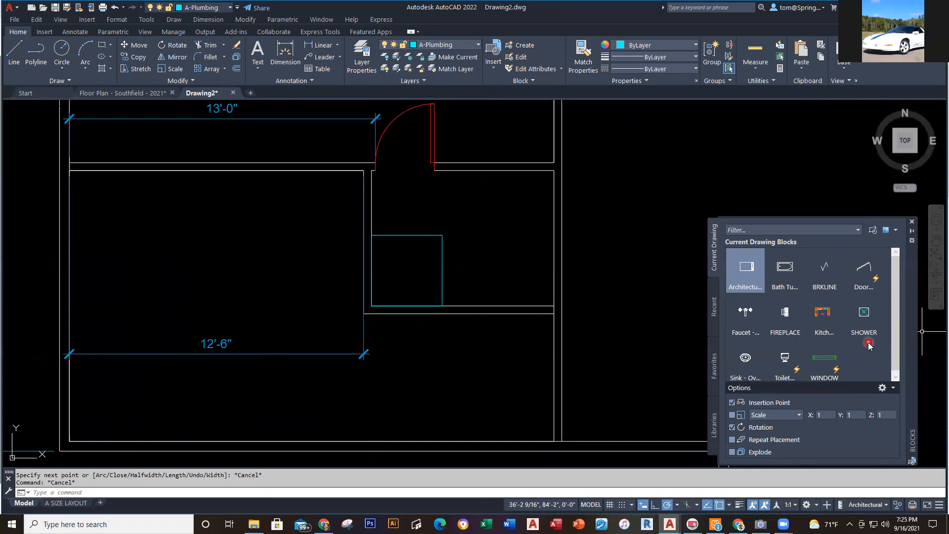
Undo the square polyline and the change of current layer
key("ctrl+z")
key("ctrl+z")
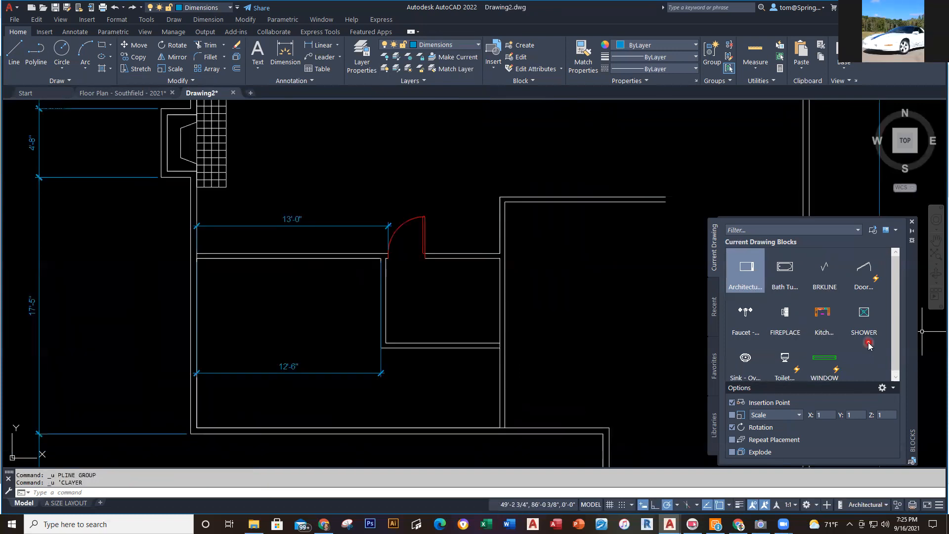
Insert the SHOWER block at the lower-left inner corner of the bathroom area, keeping its default rotation
left_click(863, 314)
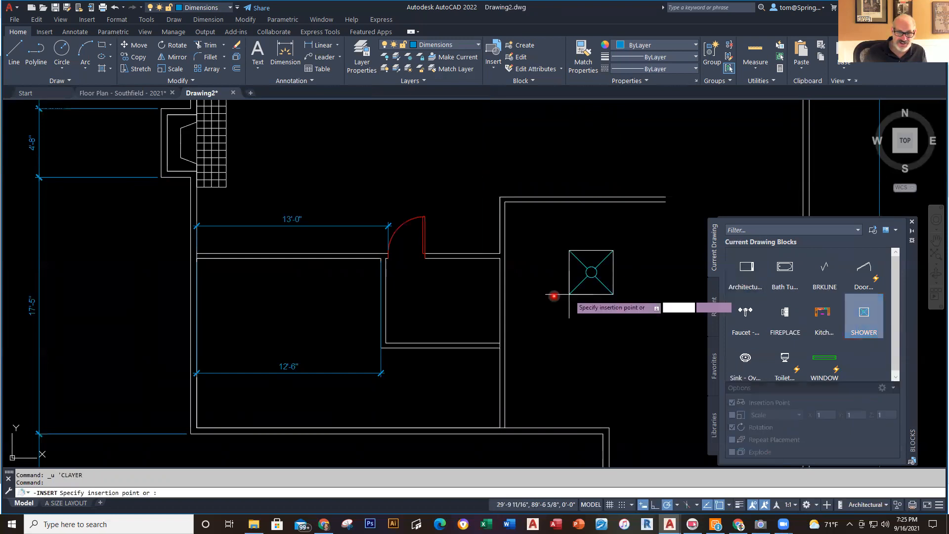
left_click(385, 343)
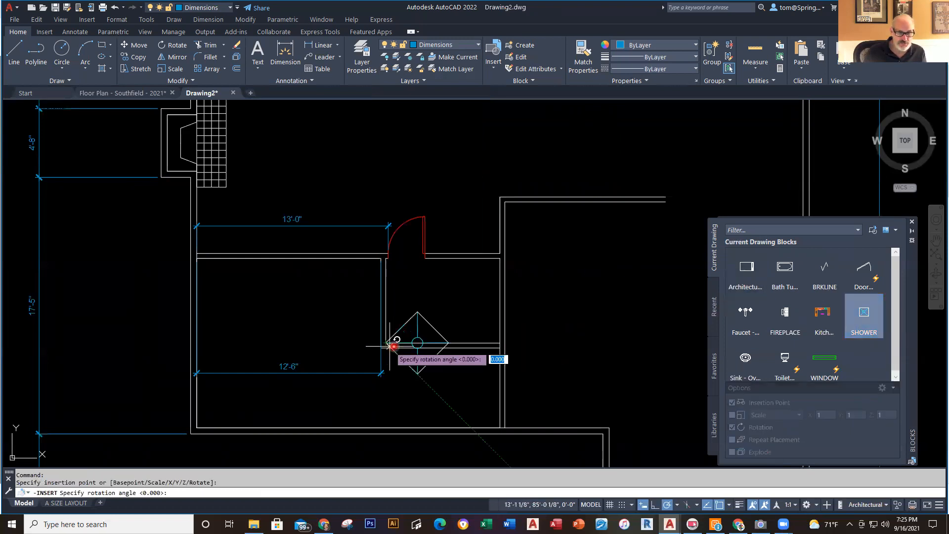
key("Escape")
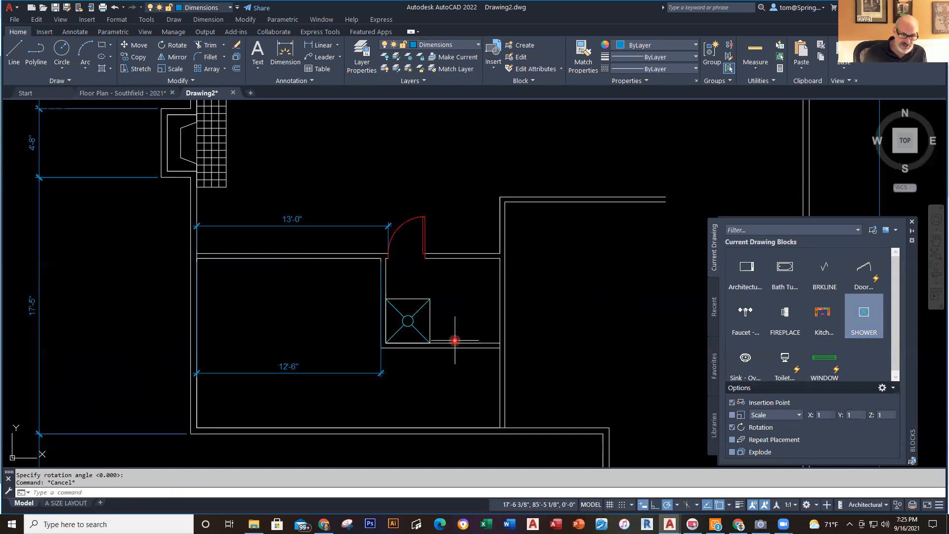
Check the shower and closet layout in the Southfield floor plan, and make A-Walls the current layer in Drawing2
left_click(158, 93)
scroll(403, 341, "up", 2)
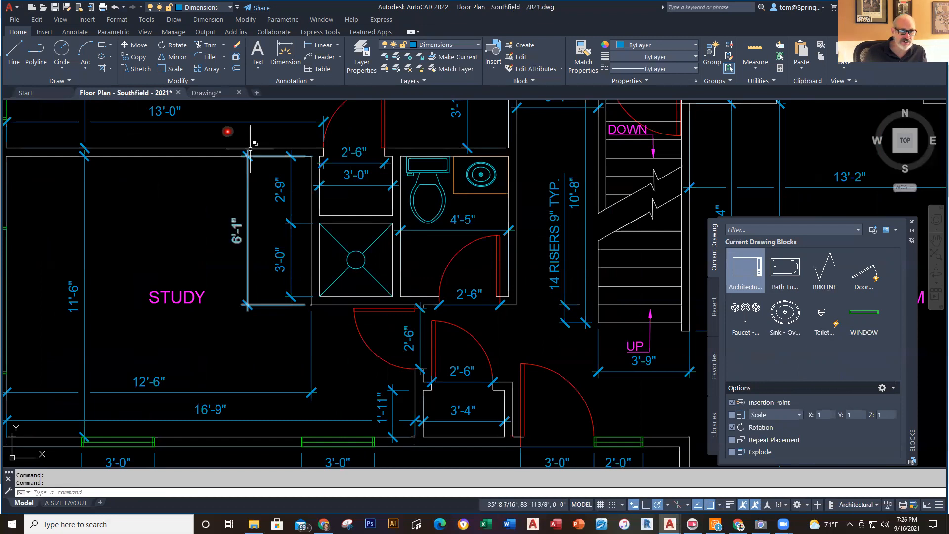
left_click(210, 93)
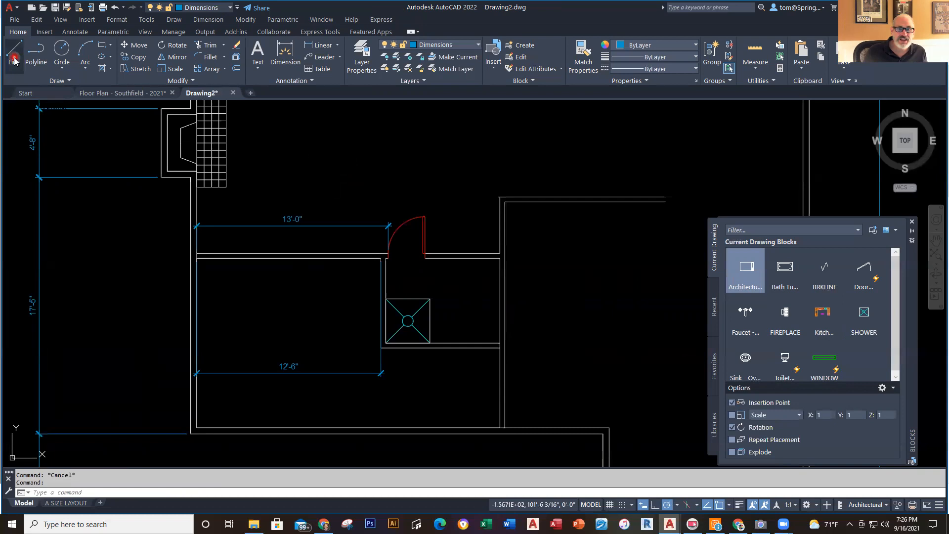
left_click(477, 45)
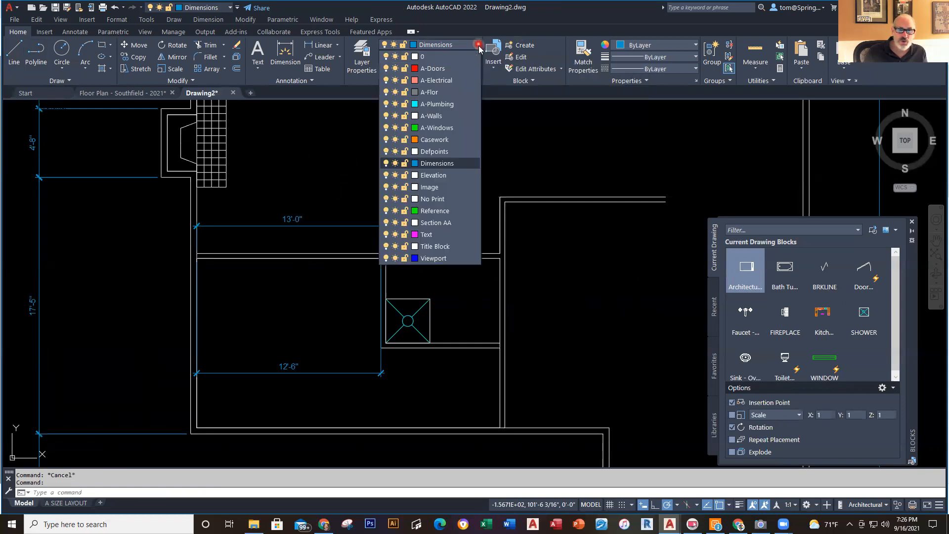
left_click(449, 117)
Draw a line from the shower's lower-right corner 4 inches to the right and straight up to the room's upper wall
left_click(14, 51)
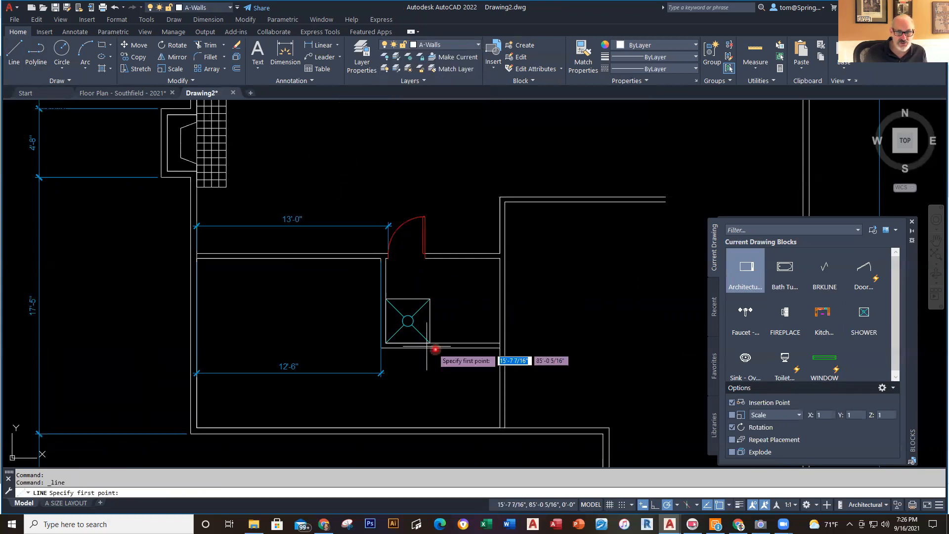
scroll(472, 352, "up", 4)
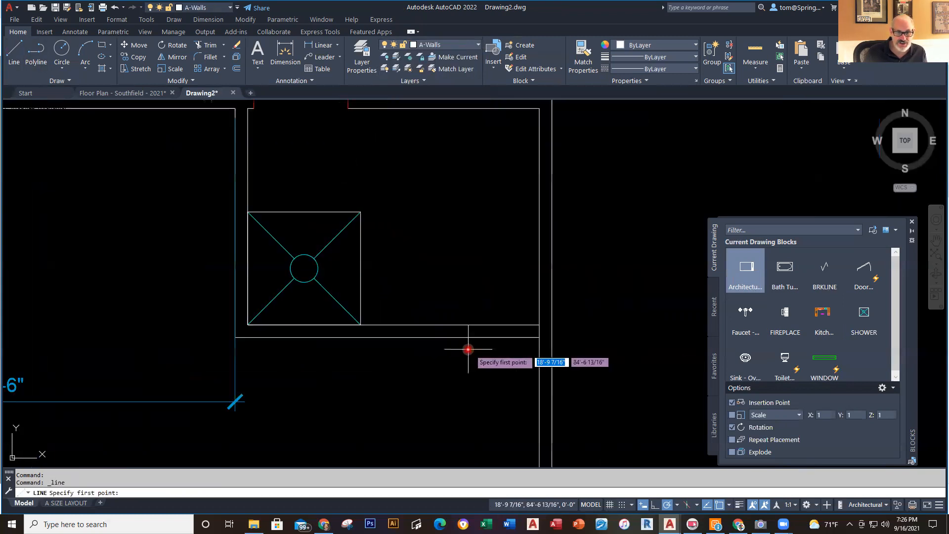
left_click(360, 325)
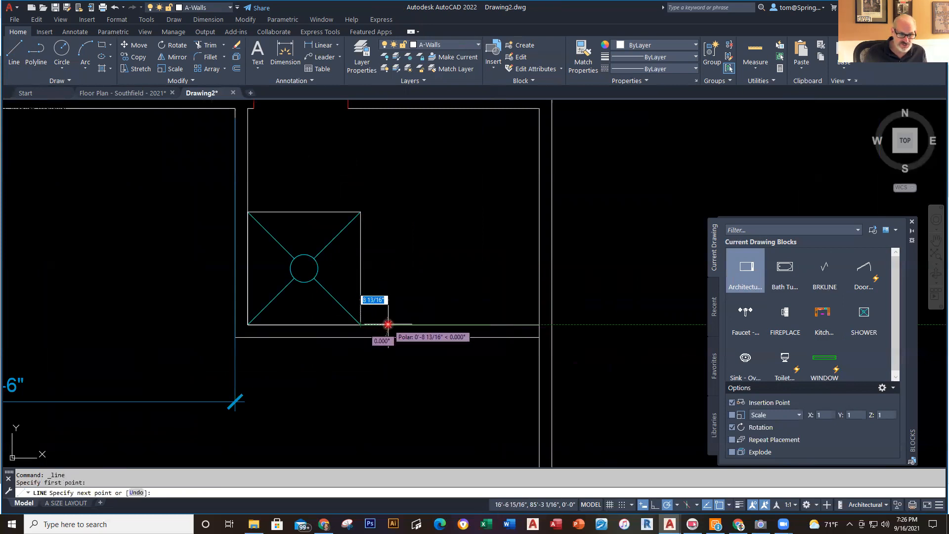
type("4")
key("Return")
scroll(375, 267, "down", 2)
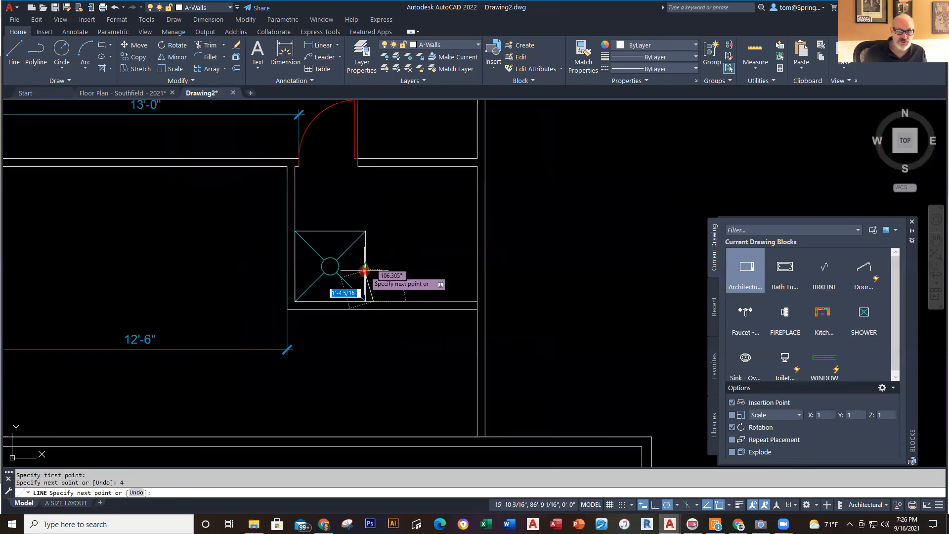
middle_click_drag(394, 275, 391, 378)
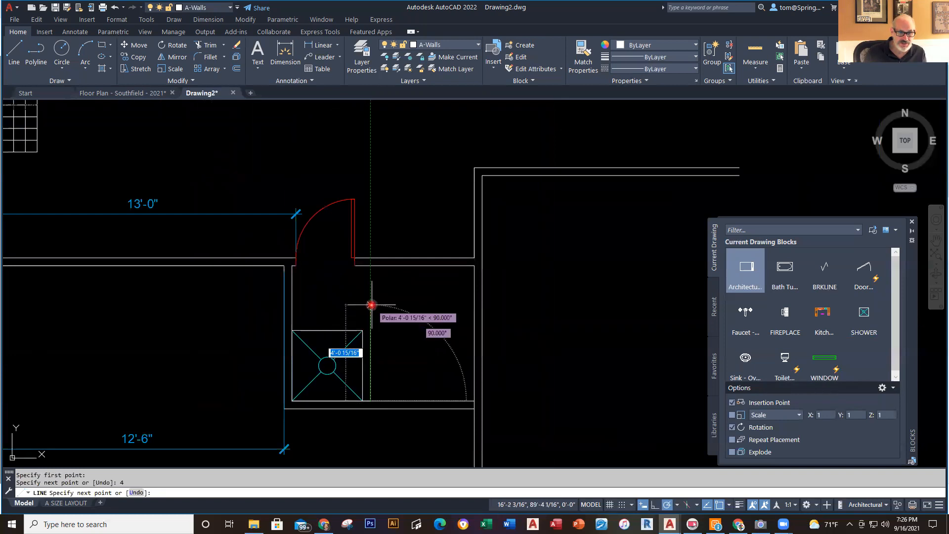
left_click(370, 266)
key("Escape")
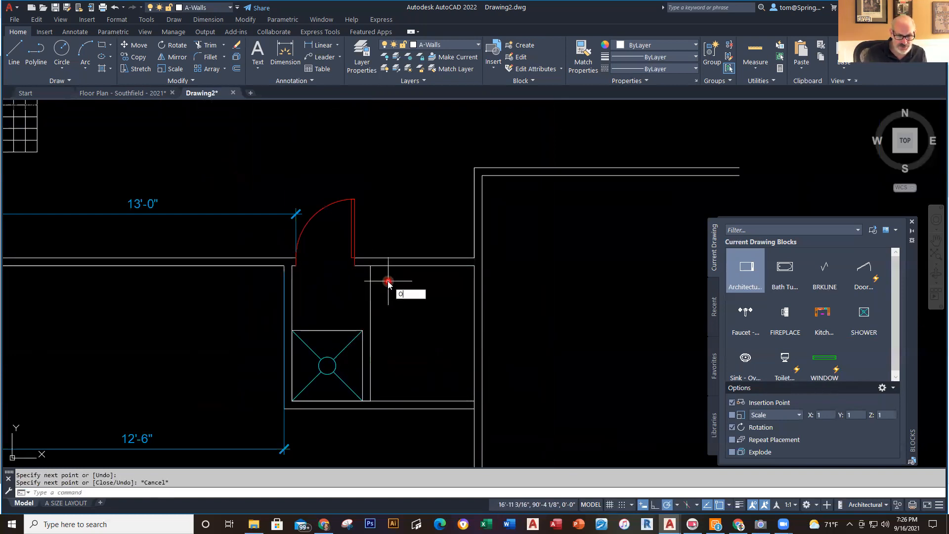
Offset the new vertical wall line 4 inches toward the shower
type("o")
key("Return")
key("Return")
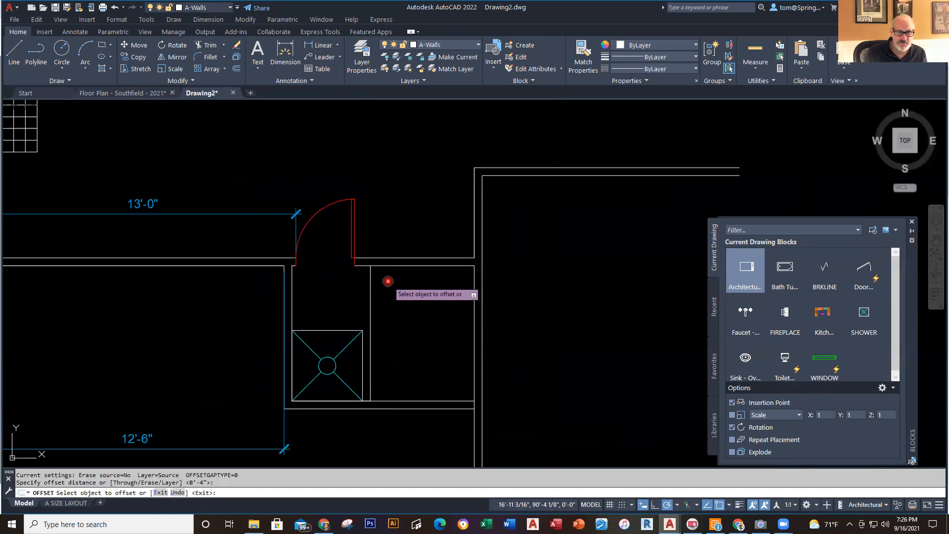
left_click(370, 314)
left_click(398, 336)
key("Escape")
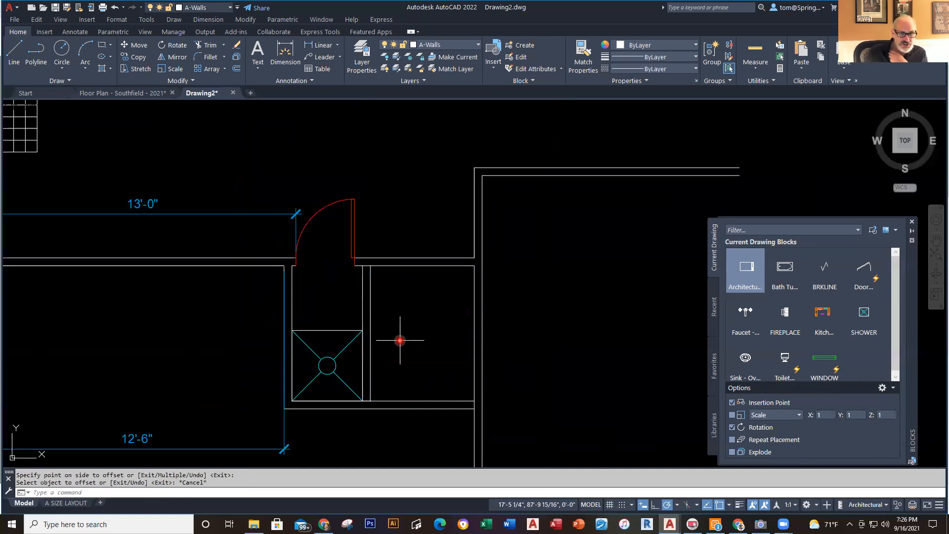
Trim the upper and lower wall lines between the two faces of the new partition beside the shower
scroll(401, 376, "up", 2)
type("TR")
key("Return")
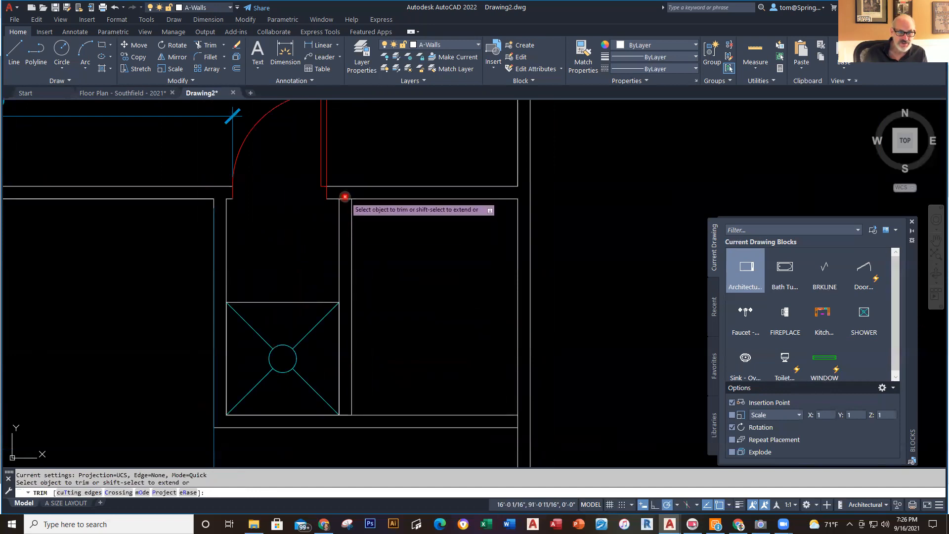
left_click(348, 200)
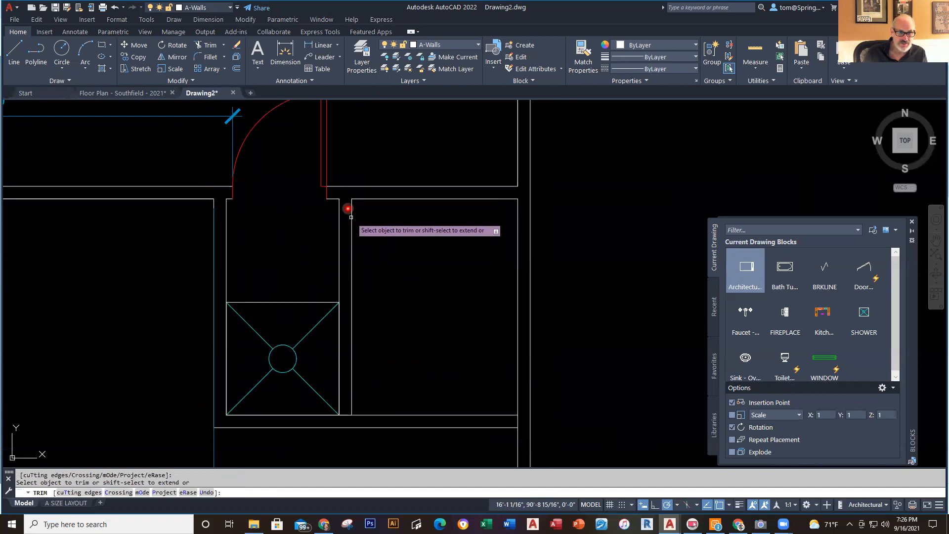
left_click(346, 415)
key("Escape")
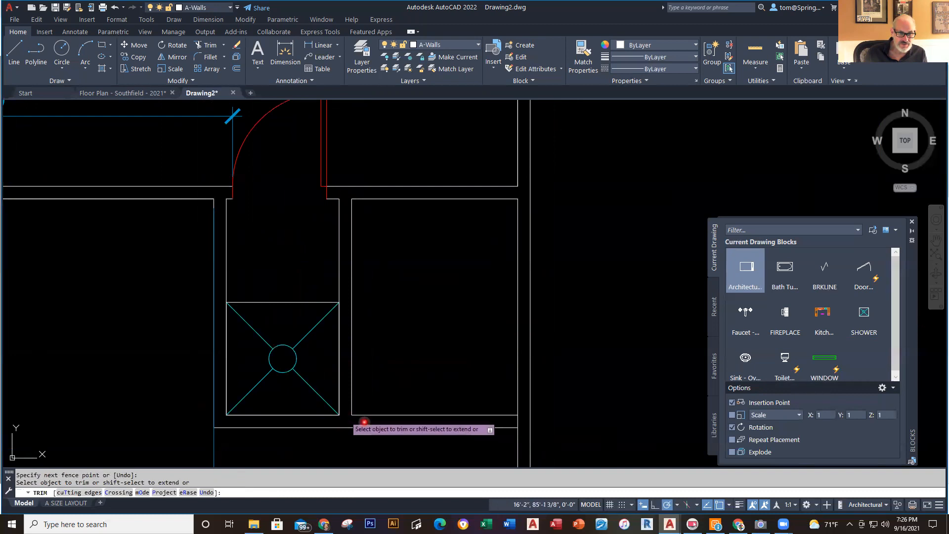
key("Escape")
key("Escape")
scroll(377, 338, "down", 1)
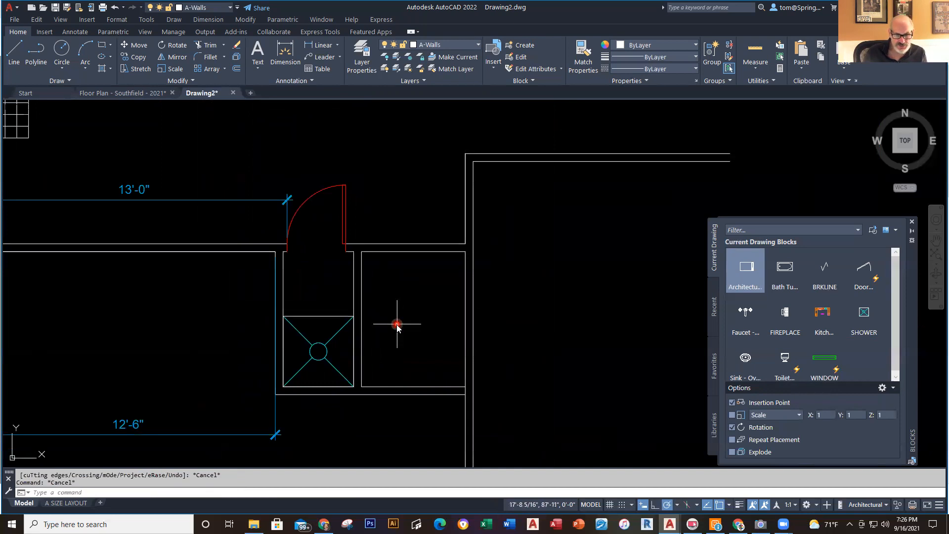
Draw a line from the shower's upper-left corner 4 inches up and across to the partition's left face
key("l")
key("Return")
scroll(267, 293, "up", 2)
left_click(293, 329)
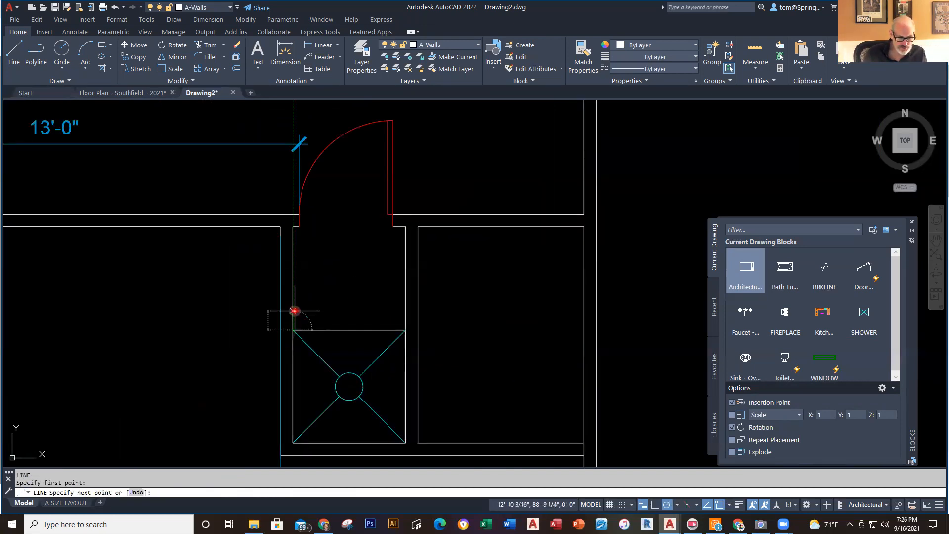
type("4")
key("Return")
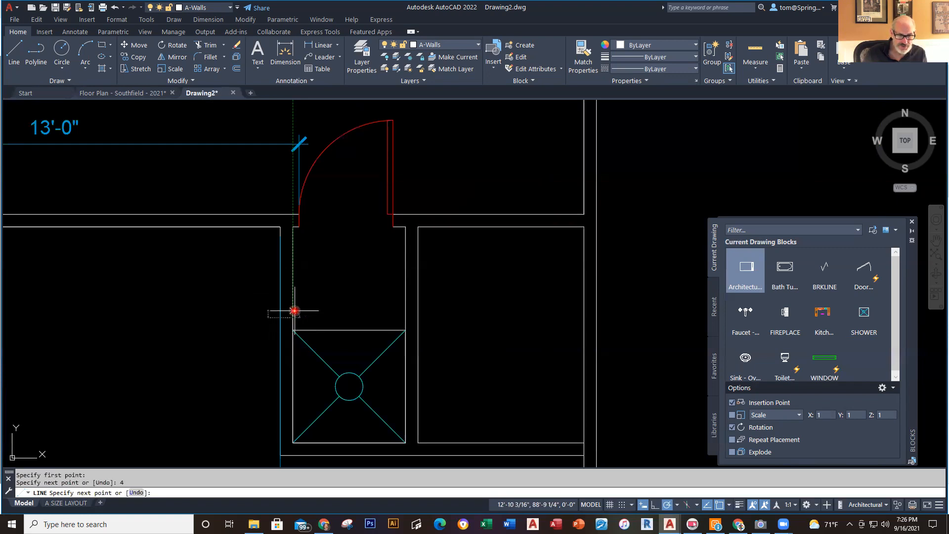
left_click(404, 318)
key("Escape")
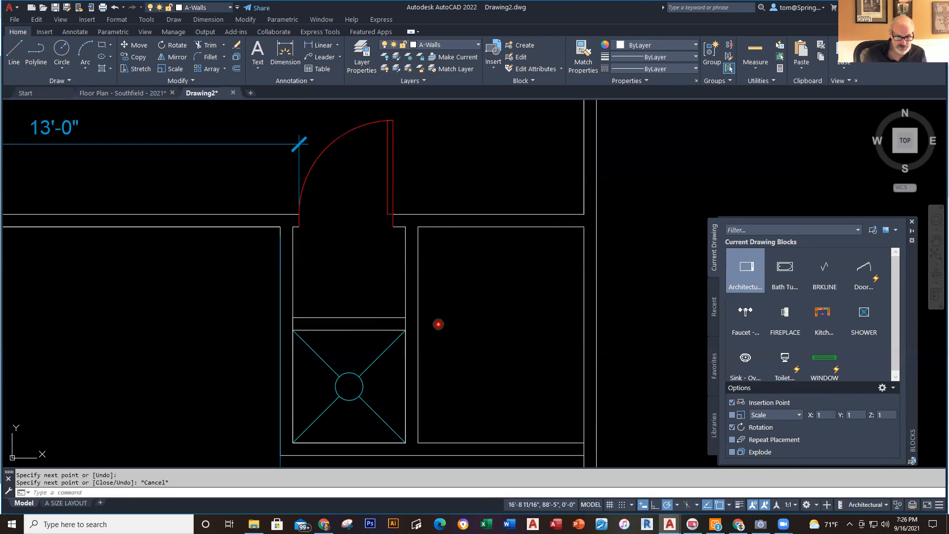
Trim both side wall lines between the new closet line and the shower's upper edge
type("tr")
key("Return")
mouse_move(413, 321)
left_mouse_down()
mouse_move(300, 325)
mouse_move(299, 288)
left_mouse_up()
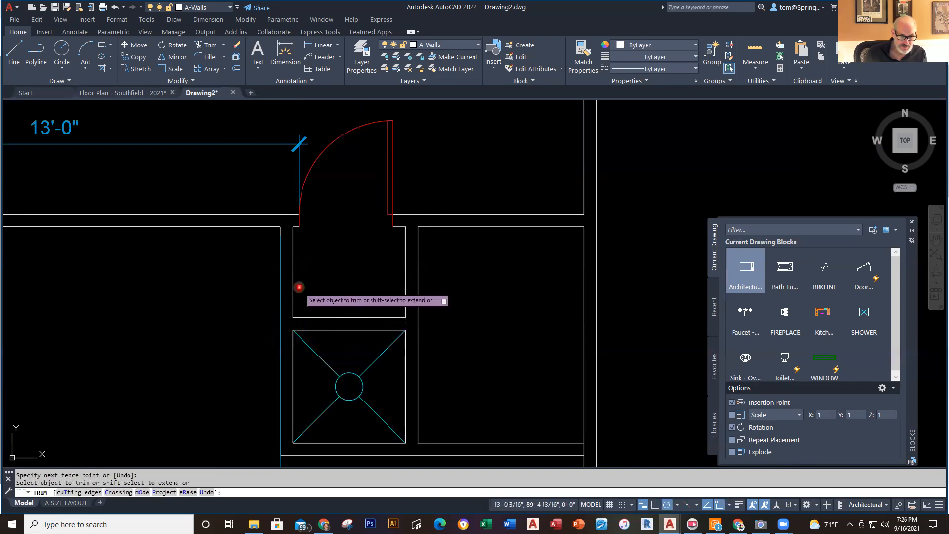
key("Escape")
scroll(484, 364, "down", 2)
middle_click_drag(492, 364, 437, 329)
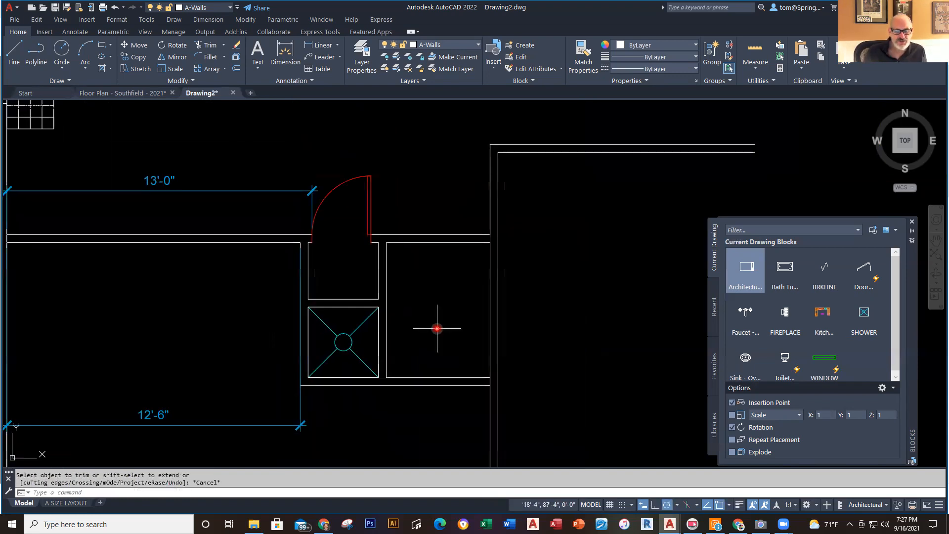
In the Southfield floor plan, measure the distance from the bathroom door to the room's lower-right inner corner, and return to Drawing2
left_click(150, 95)
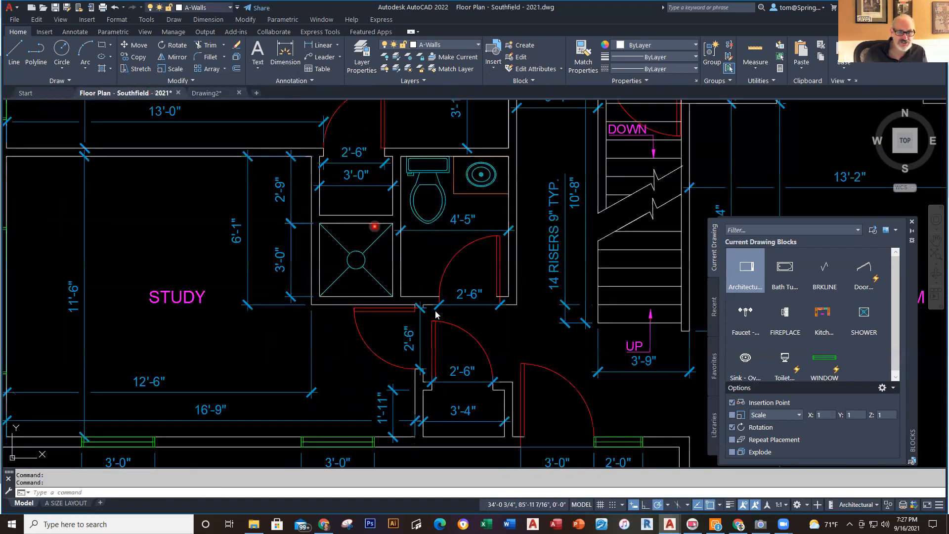
middle_click_drag(500, 294, 487, 320)
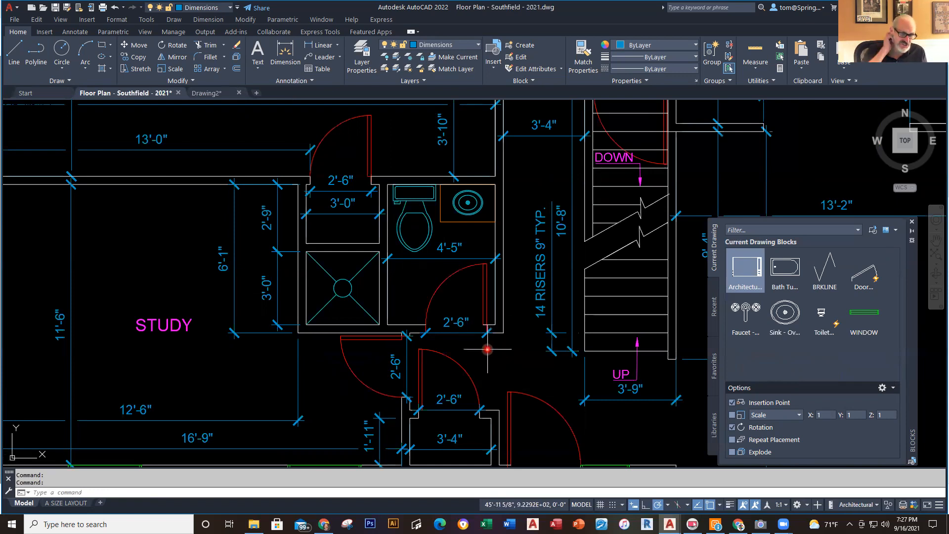
scroll(487, 349, "up", 6)
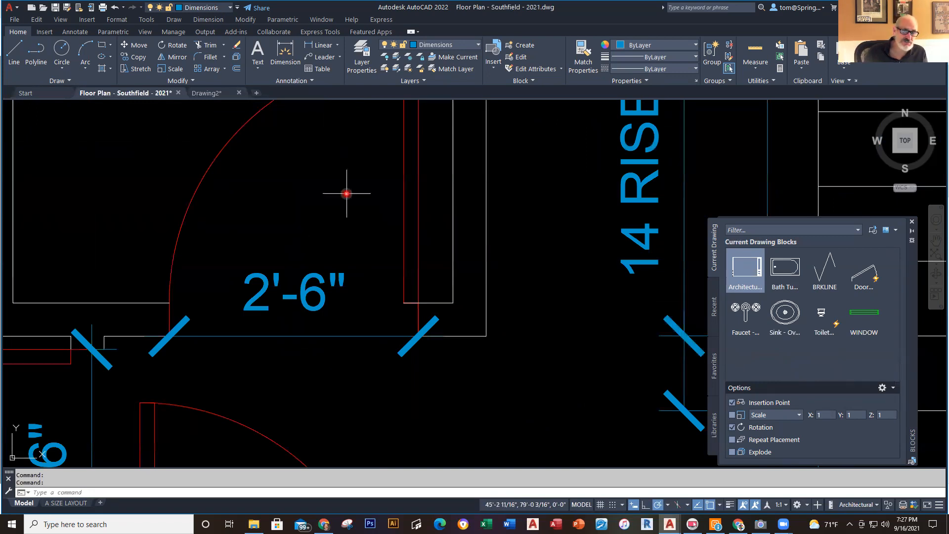
left_click(755, 65)
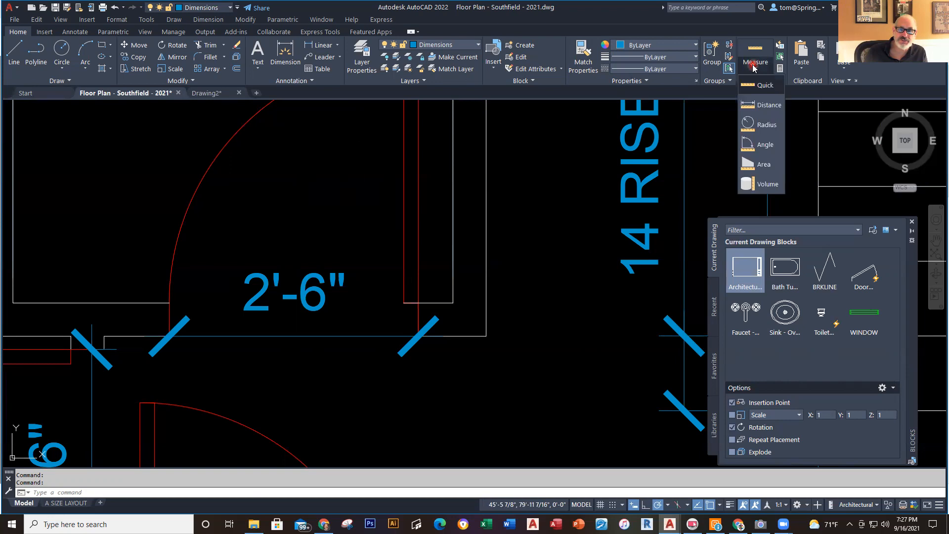
left_click(763, 104)
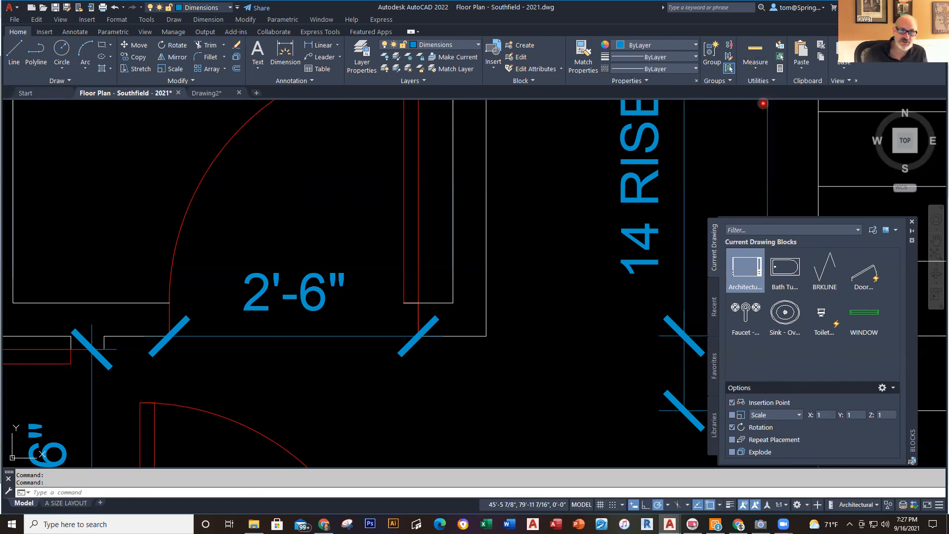
left_click(405, 302)
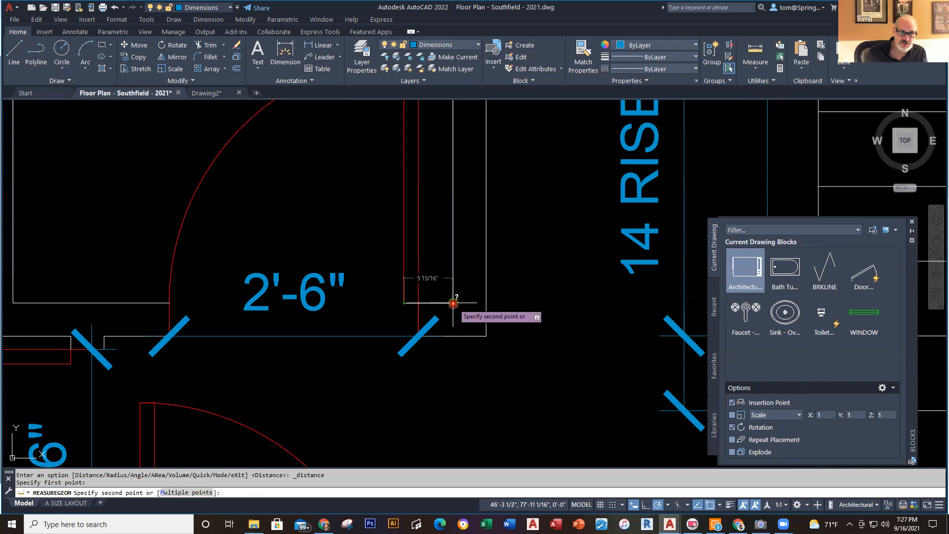
left_click(453, 302)
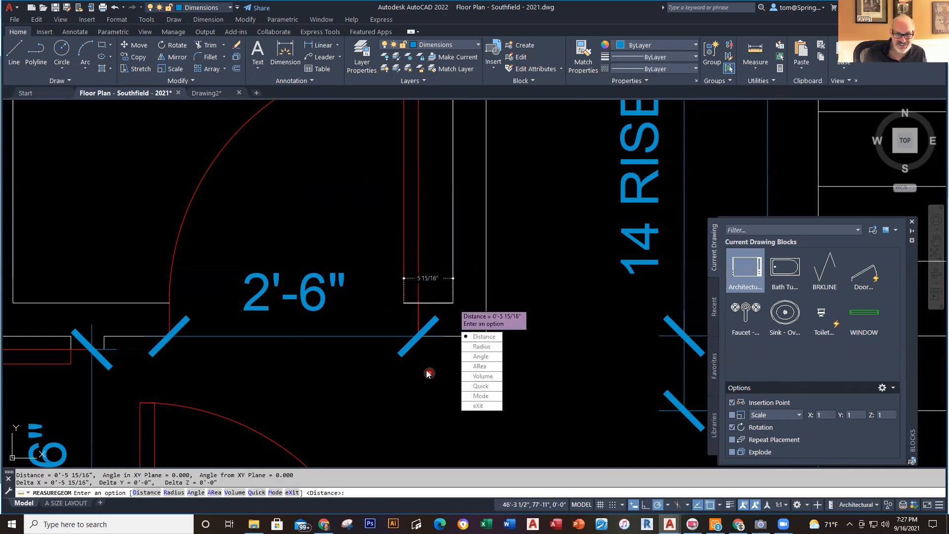
key("Escape")
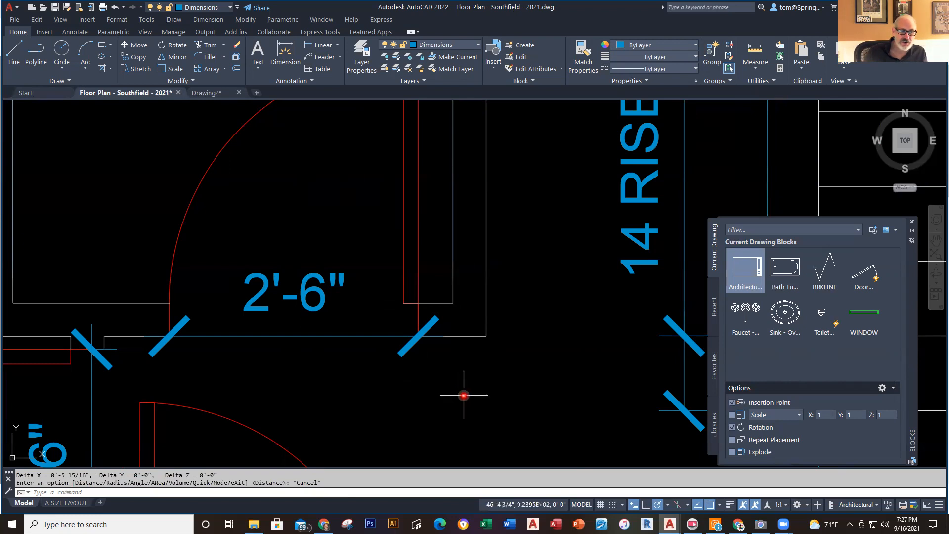
left_click(208, 94)
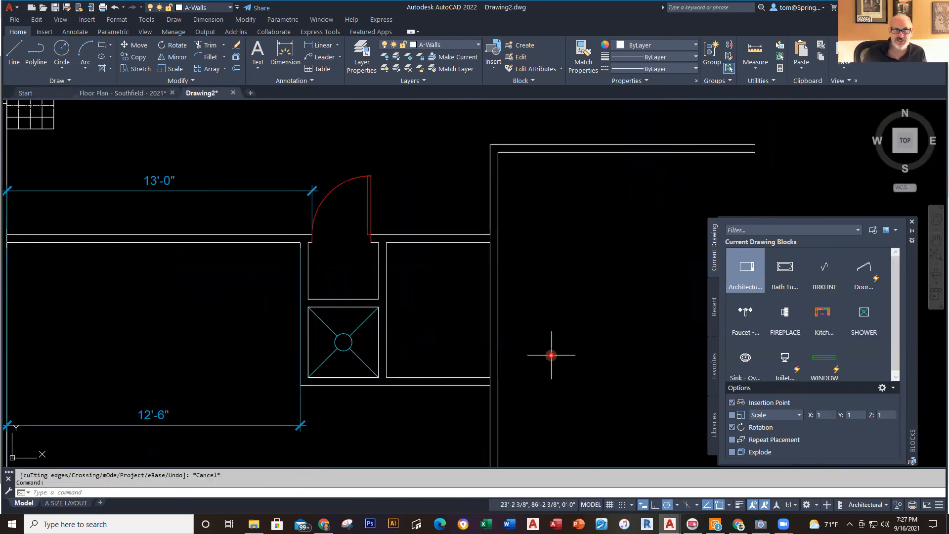
On the A-Doors layer, insert the door block at 0° rotation, 6 inches left of the small bathroom's lower-right inner corner
left_click(478, 45)
left_click(447, 70)
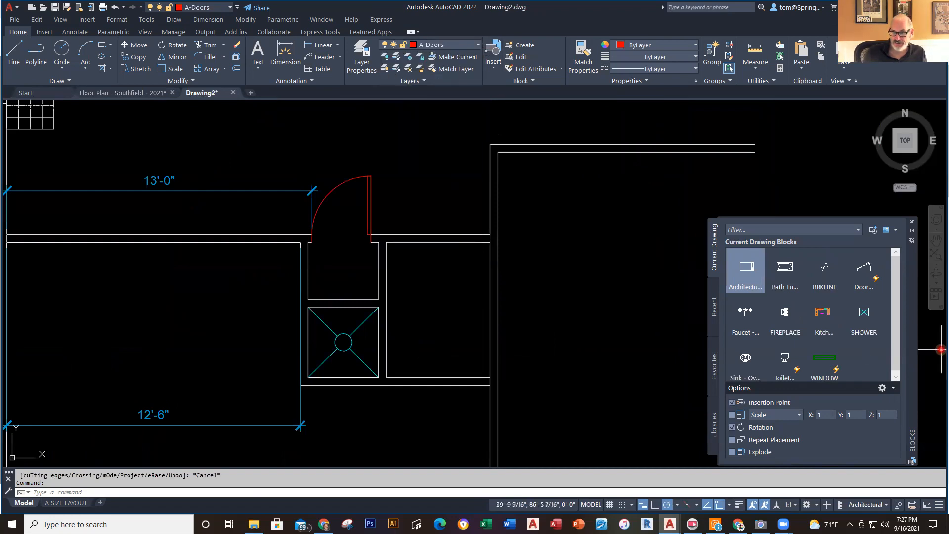
left_click(871, 281)
scroll(529, 404, "up", 2)
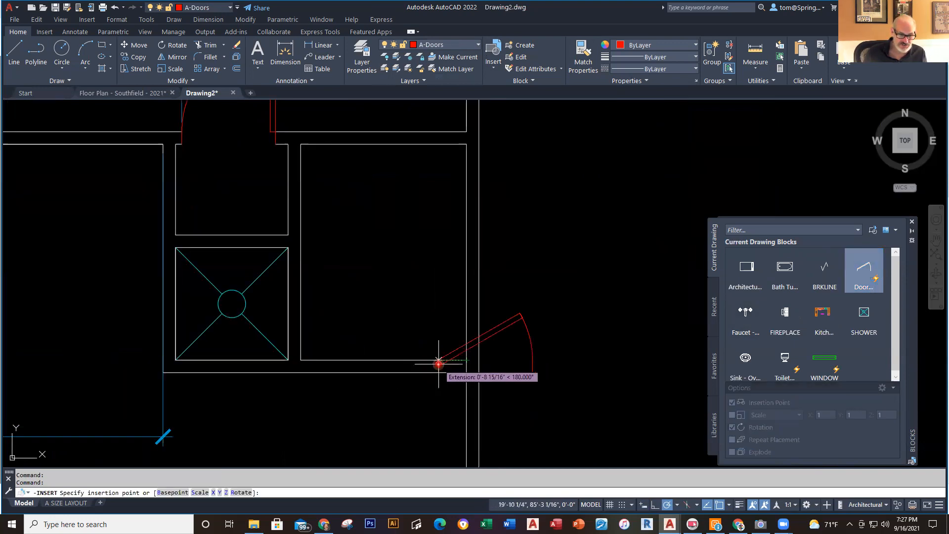
type("6")
key("Return")
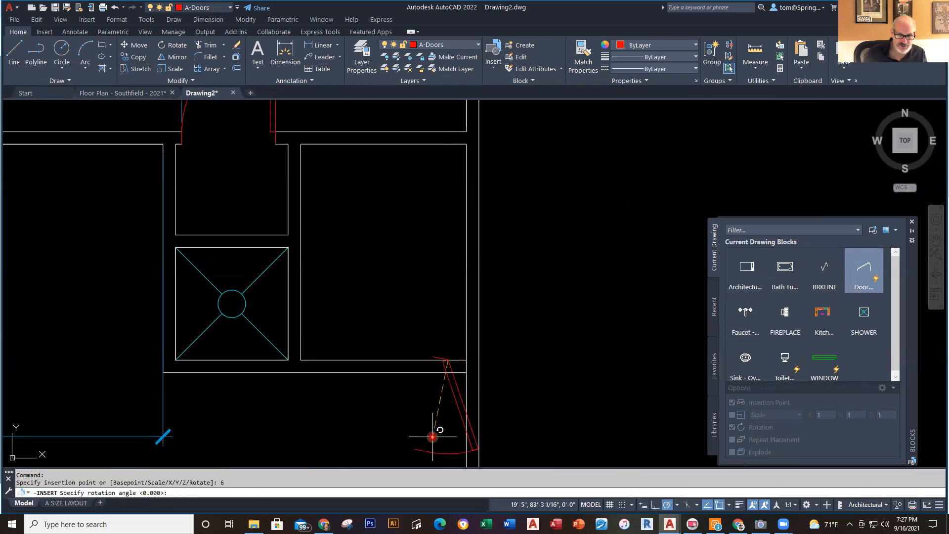
left_click(520, 356)
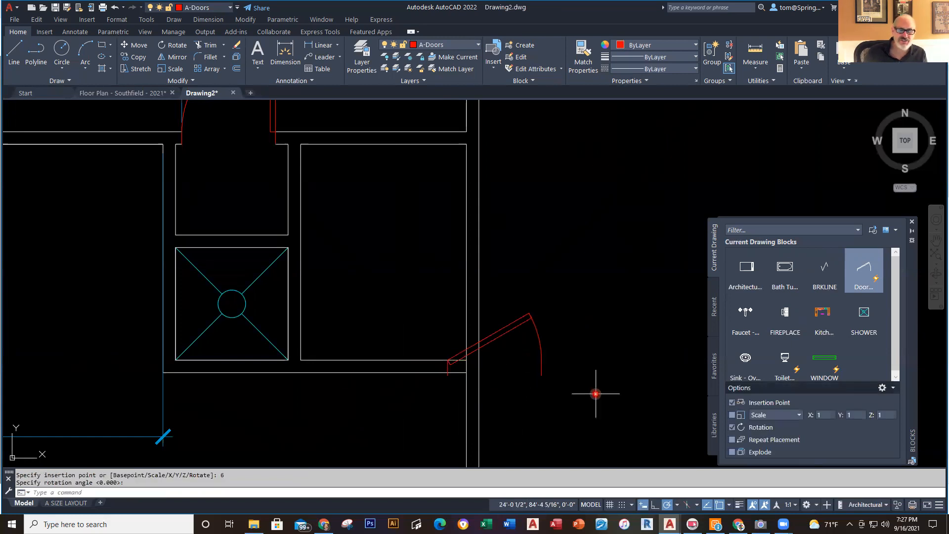
Try flipping the new door's hinge side and swing direction, and restore its original orientation
left_click(517, 328)
left_click(501, 340)
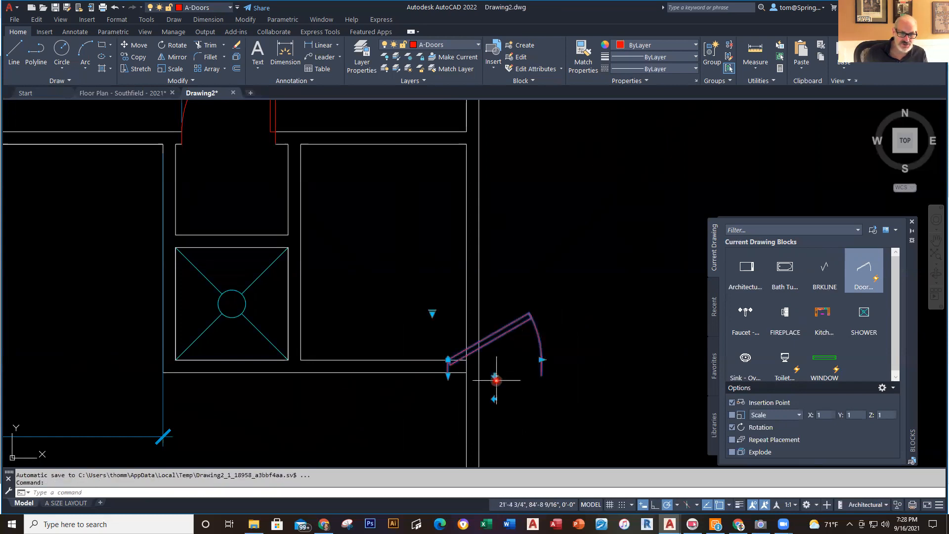
left_click(494, 400)
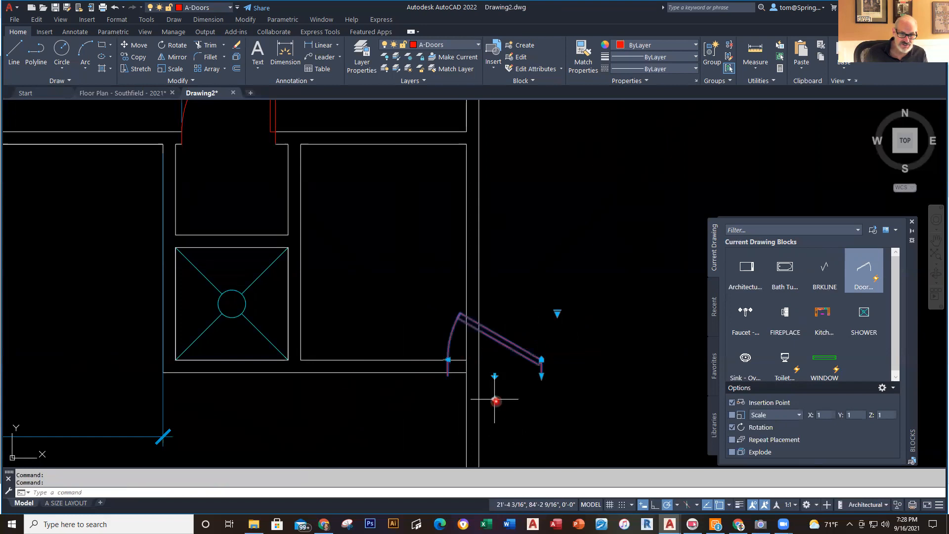
left_click(494, 400)
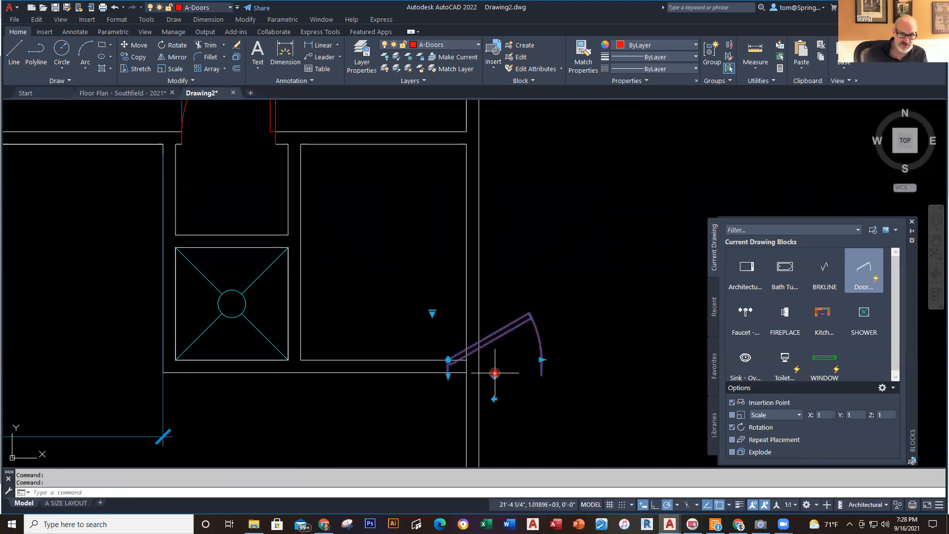
left_click(492, 398)
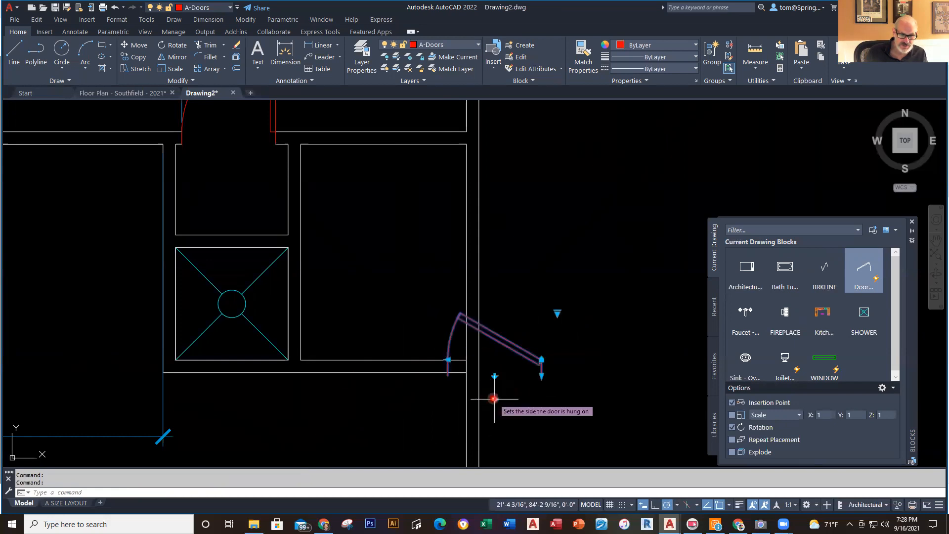
left_click(494, 399)
left_click(494, 376)
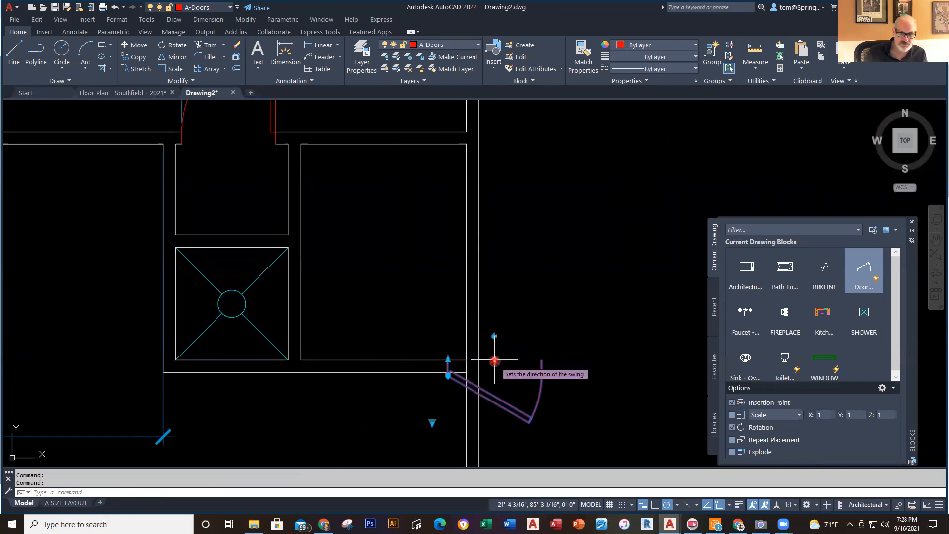
left_click(494, 360)
key("Escape")
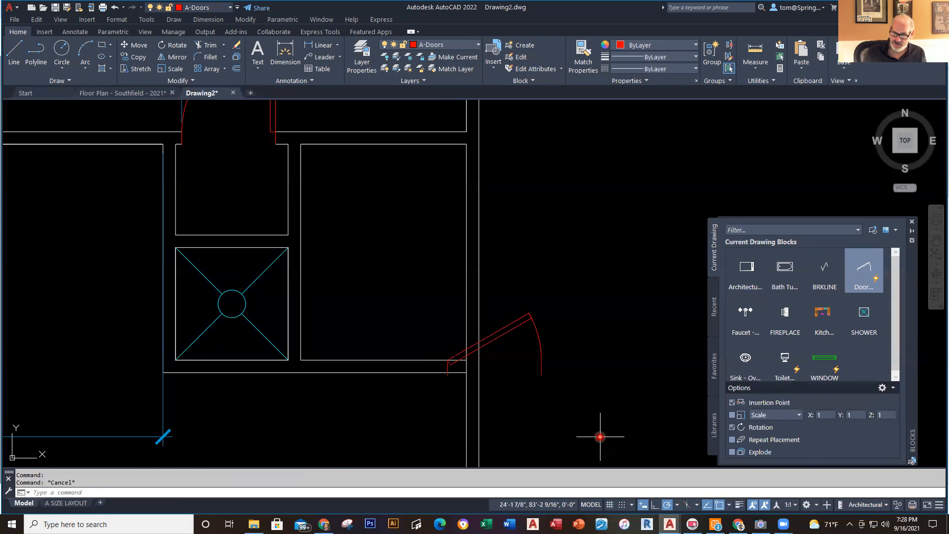
Move the new door 30 inches to the left along the bathroom's lower wall
type("m")
key("Return")
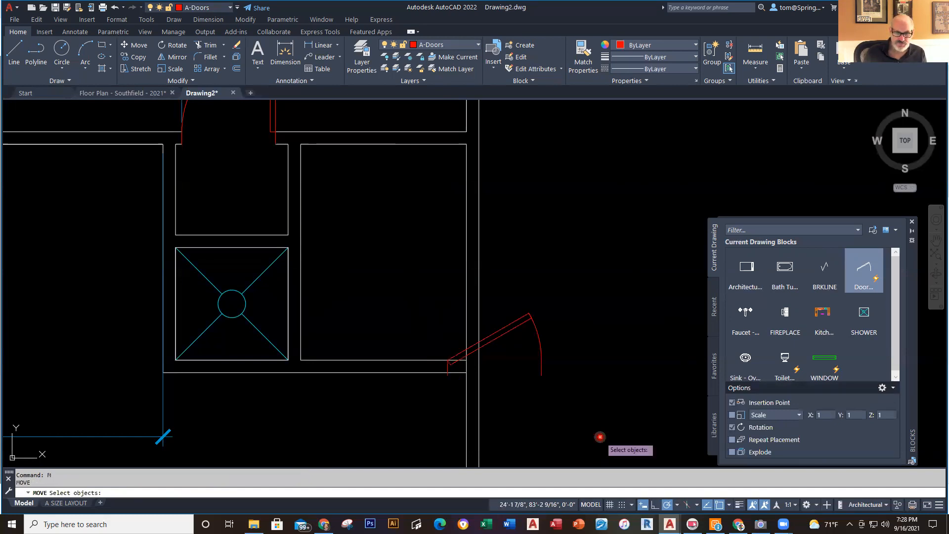
left_click(555, 280)
left_click(535, 362)
key("Return")
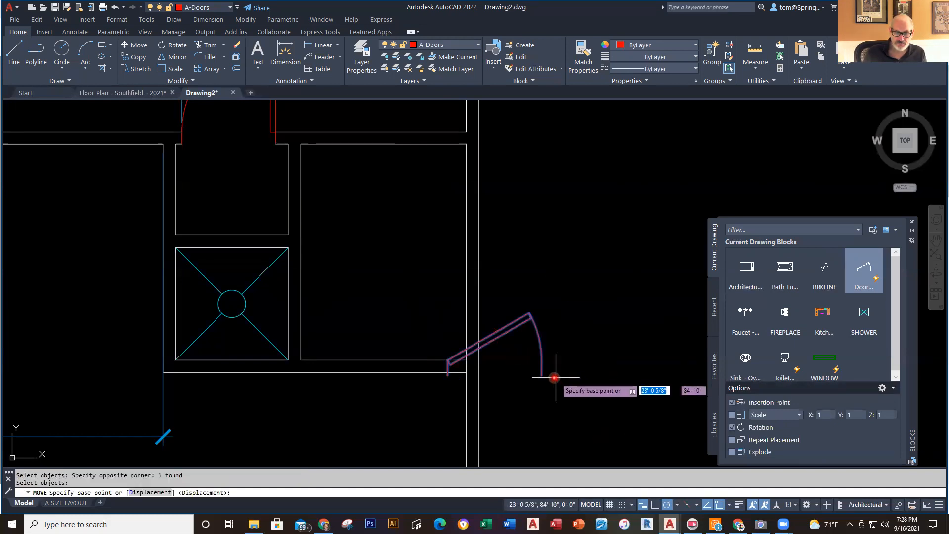
left_click(543, 376)
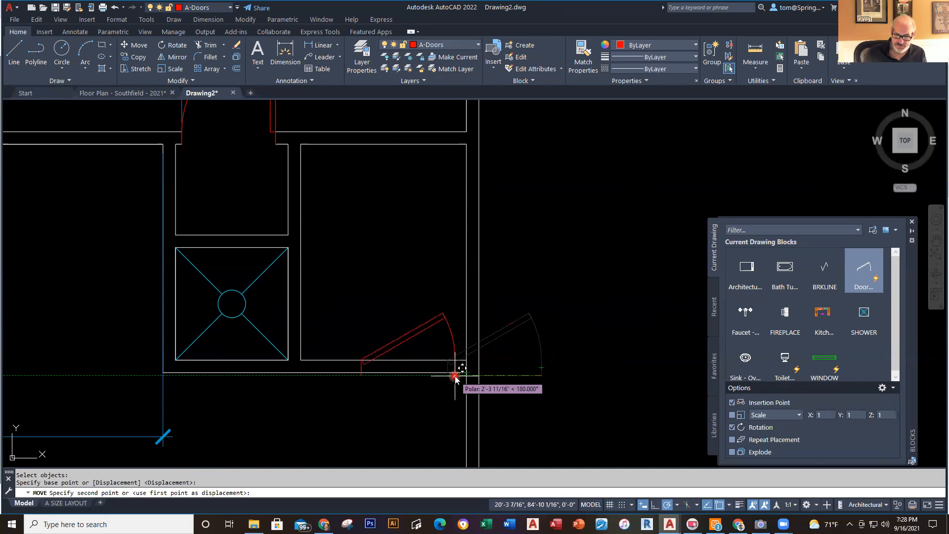
type("30")
key("Return")
Set the new door to Open 90º and flip its hinges to the right side of the opening
scroll(379, 385, "up", 4)
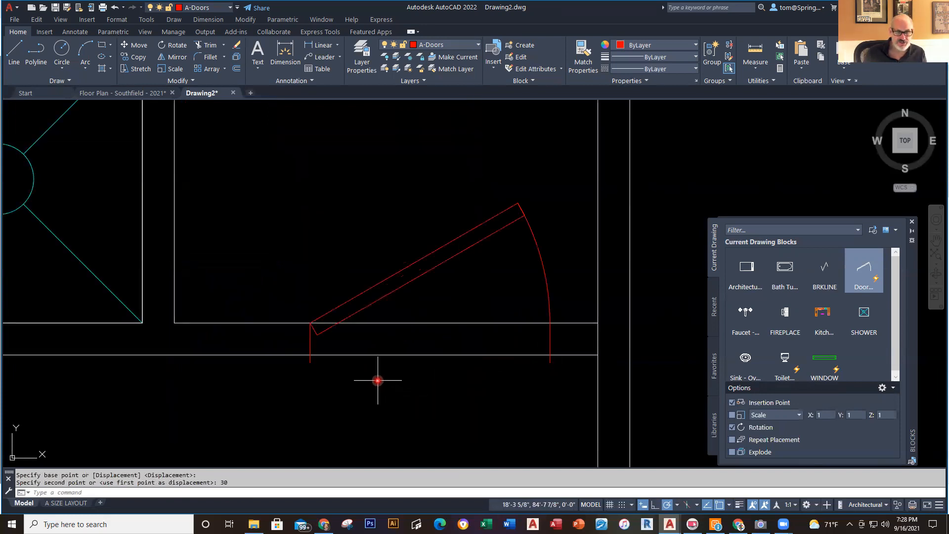
scroll(446, 396, "down", 3)
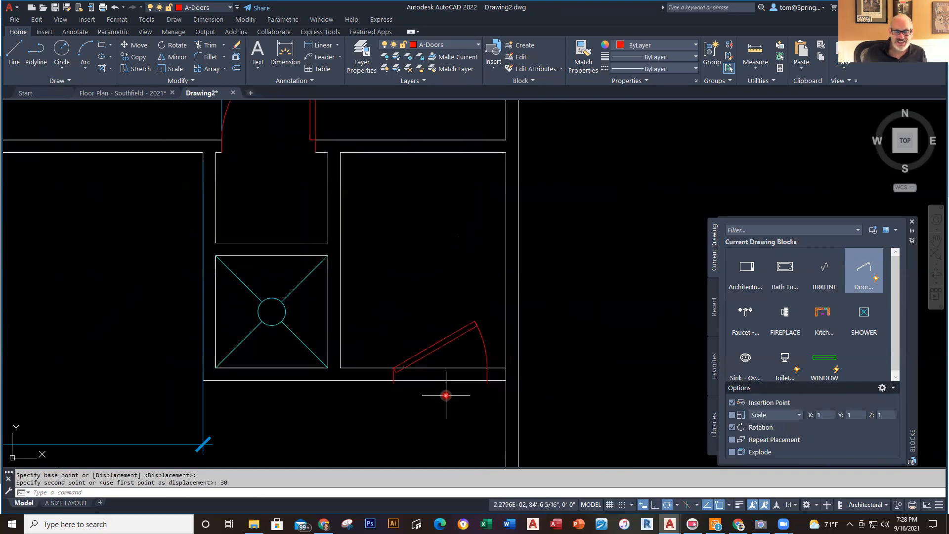
left_click(445, 338)
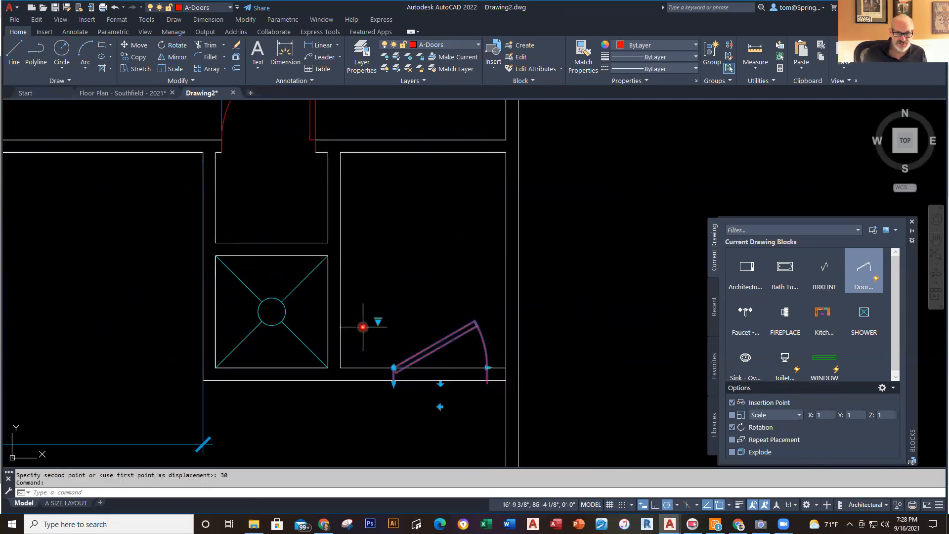
left_click(379, 321)
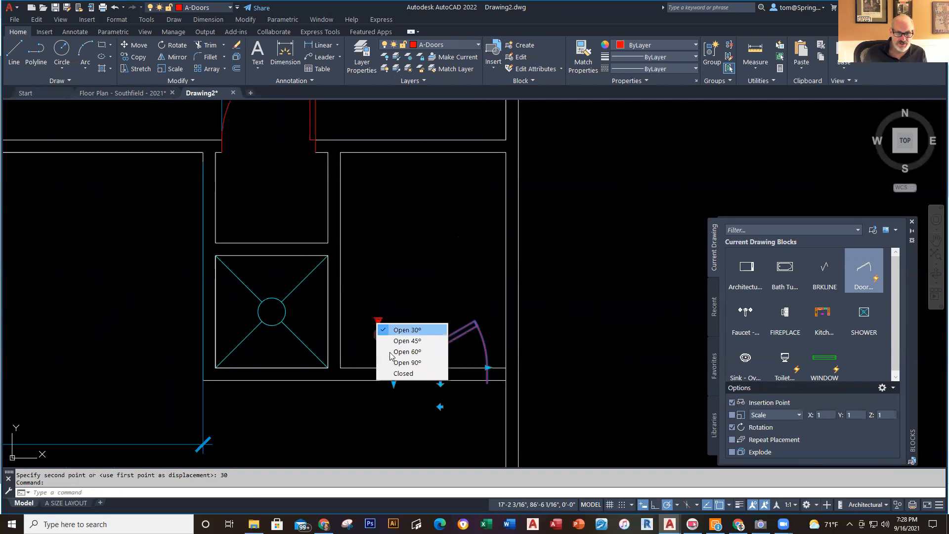
left_click(405, 362)
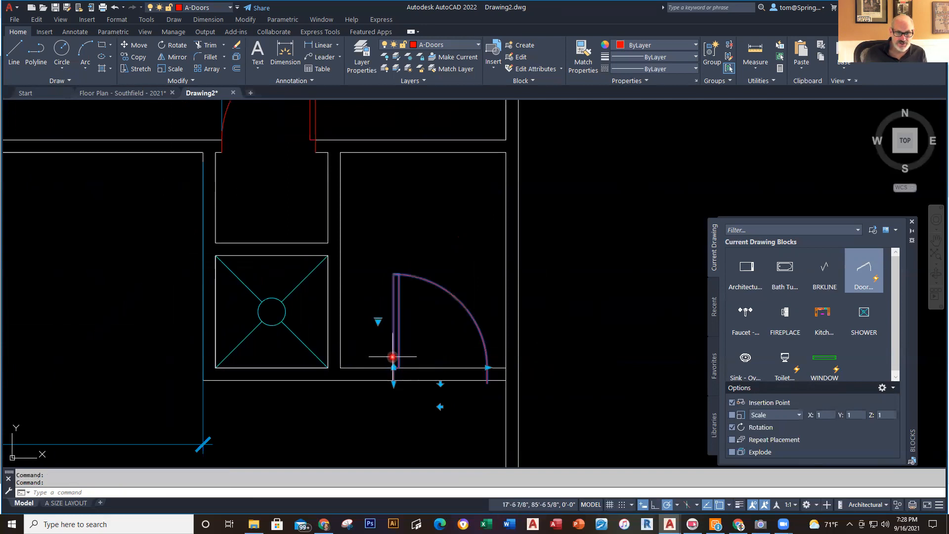
left_click(440, 406)
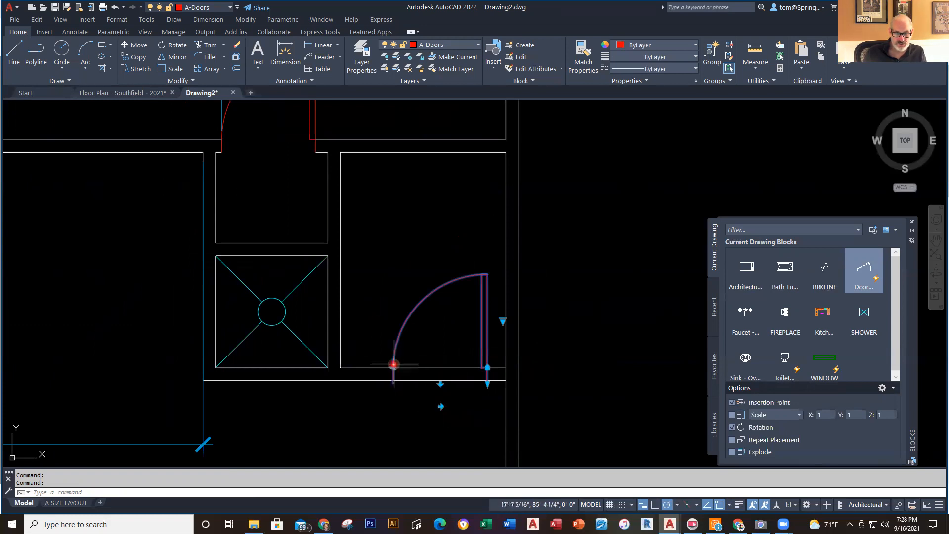
key("Escape")
Shorten the new door's jambs to end at the wall's lower line, matching the wall thickness
scroll(370, 378, "up", 6)
left_click(326, 387)
scroll(452, 394, "down", 2)
middle_click_drag(487, 390, 272, 386)
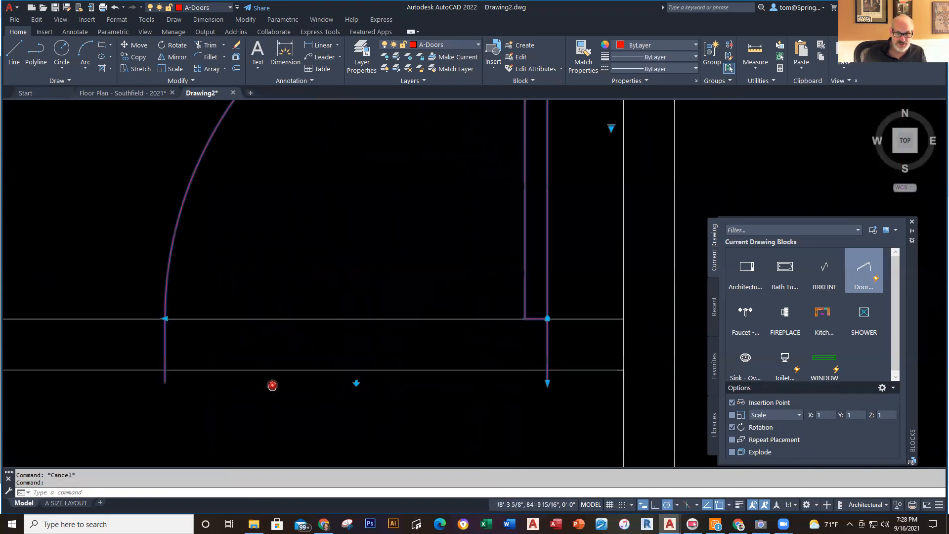
scroll(529, 377, "up", 3)
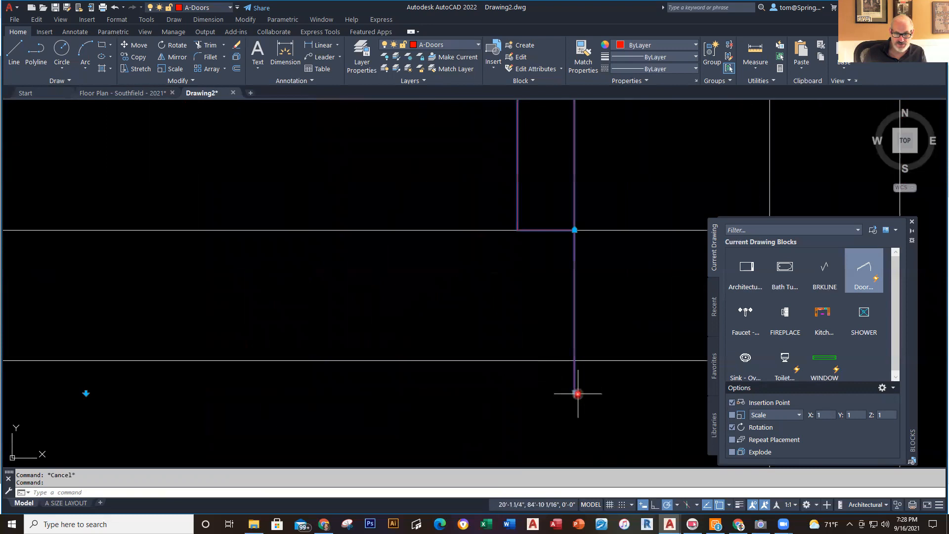
left_click(575, 393)
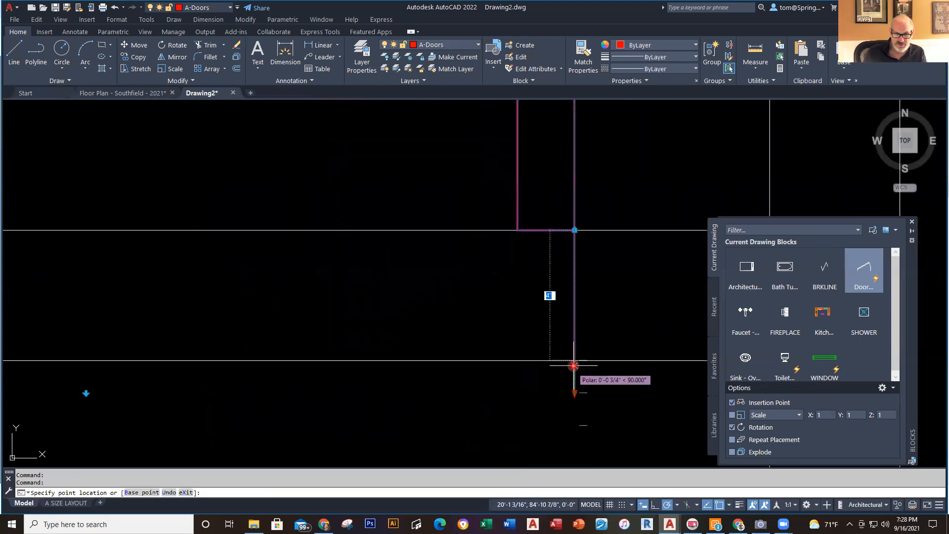
key("Escape")
scroll(568, 371, "down", 3)
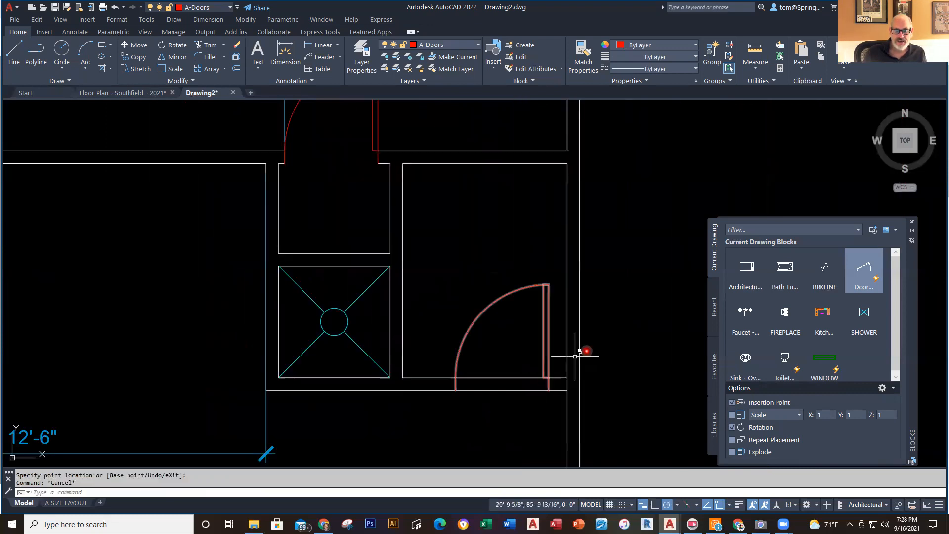
Trim both lines of the bathroom's lower wall across the new door opening
type("tr")
key("Return")
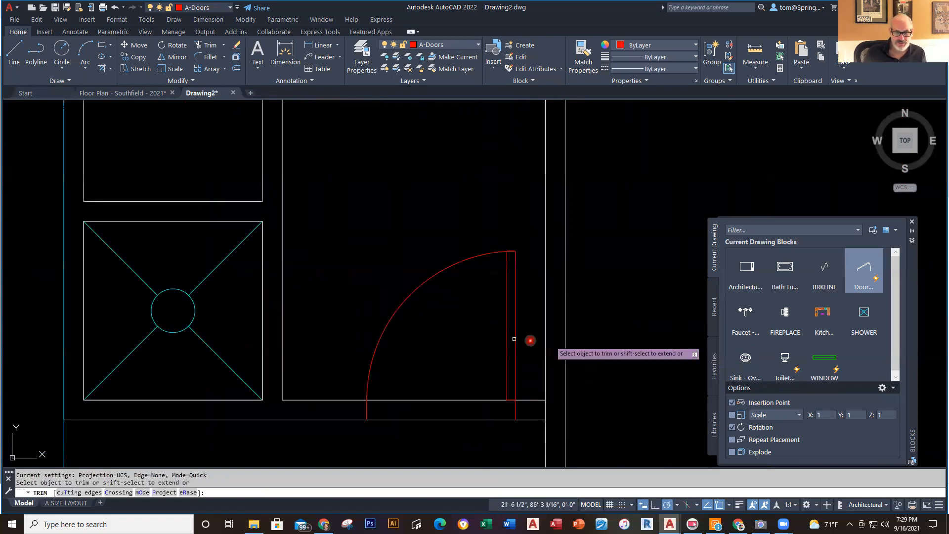
left_click_drag(495, 367, 501, 435)
key("Escape")
Insert the oval sink block at 0° rotation near the bathroom's upper-right corner
scroll(618, 313, "down", 5)
middle_click_drag(627, 314, 499, 289)
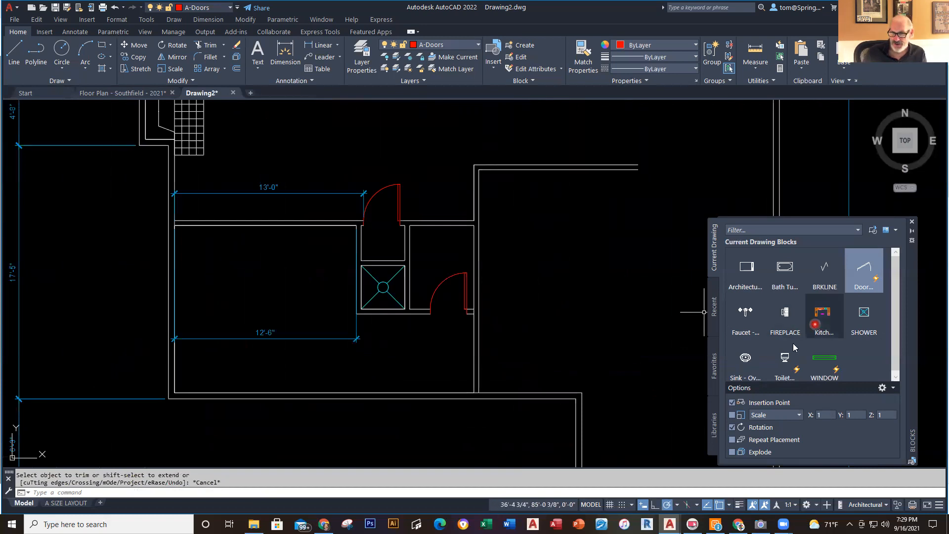
mouse_move(732, 359)
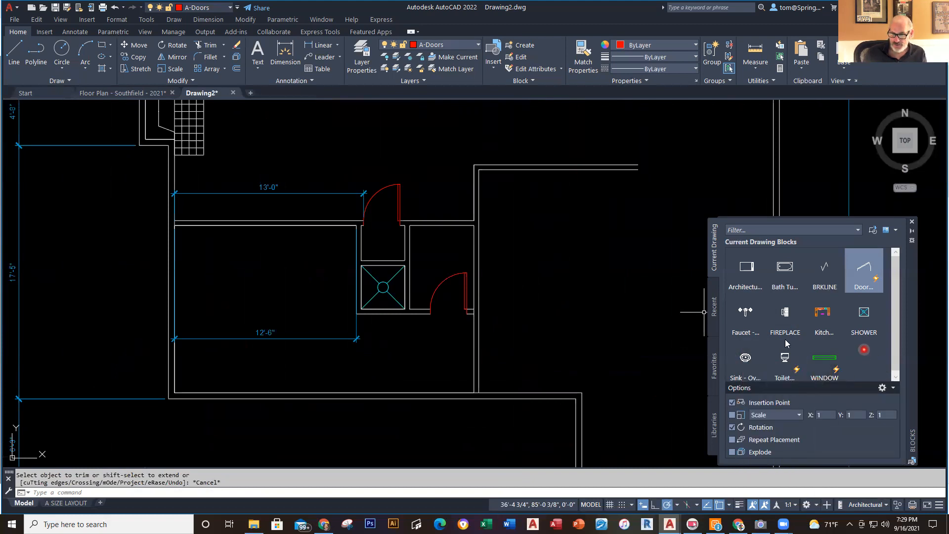
left_click(746, 357)
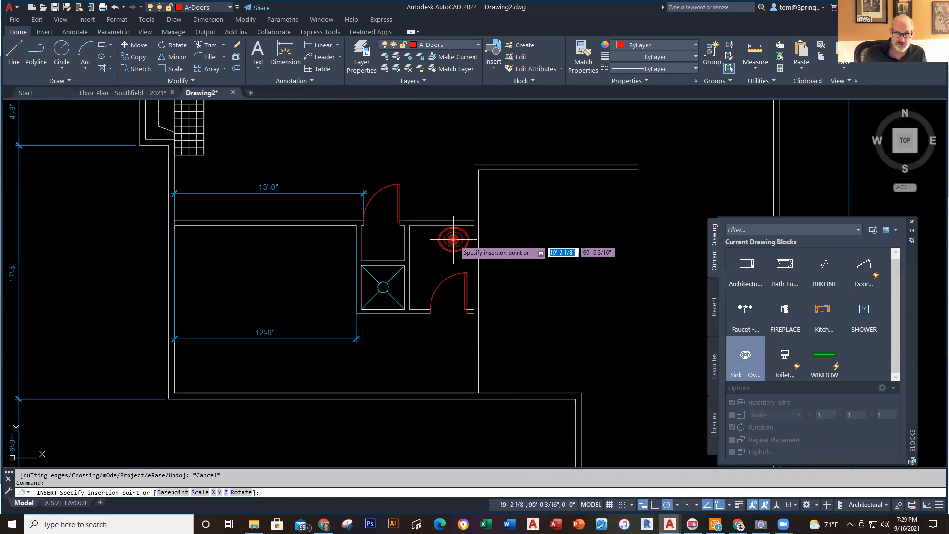
left_click(453, 240)
left_click(495, 238)
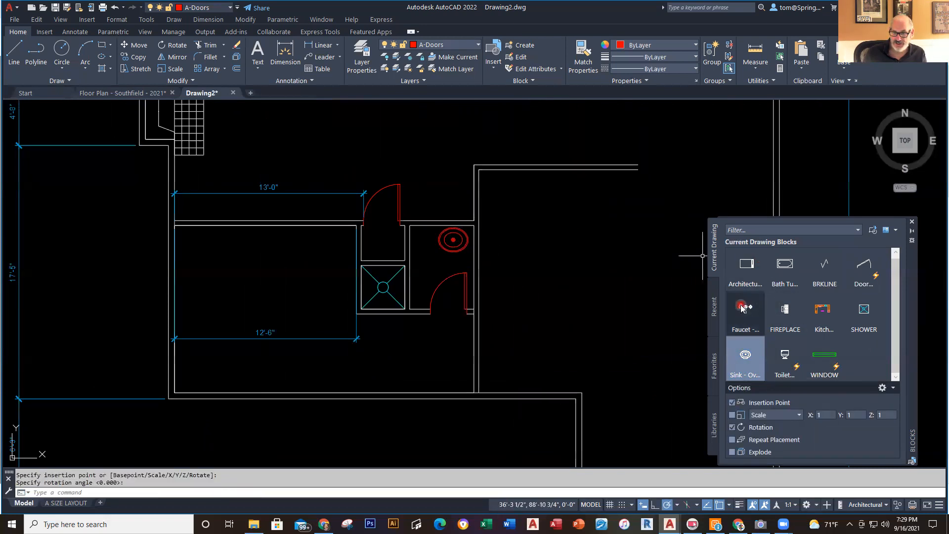
Insert the toilet block at 0° rotation in the bathroom's upper-left corner, beside the sink
mouse_move(749, 315)
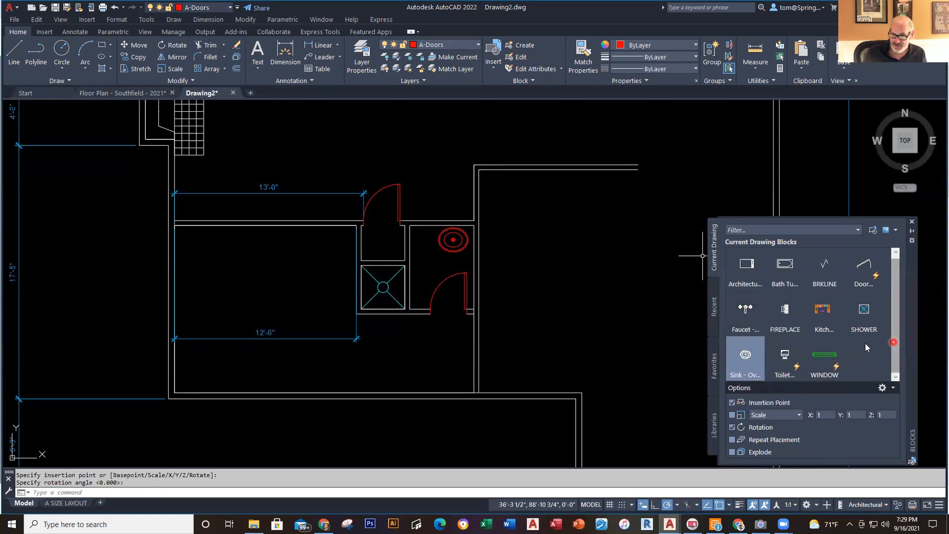
left_click(785, 358)
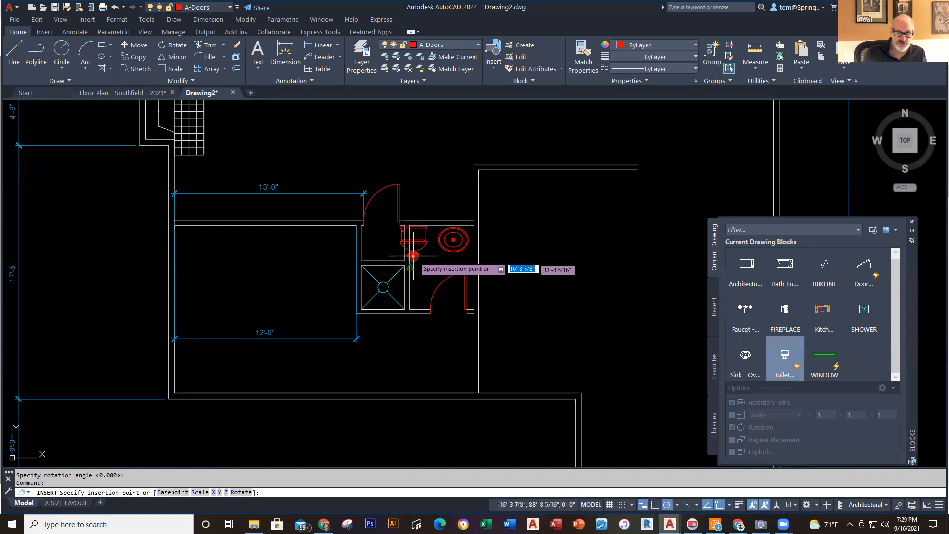
scroll(415, 258, "up", 4)
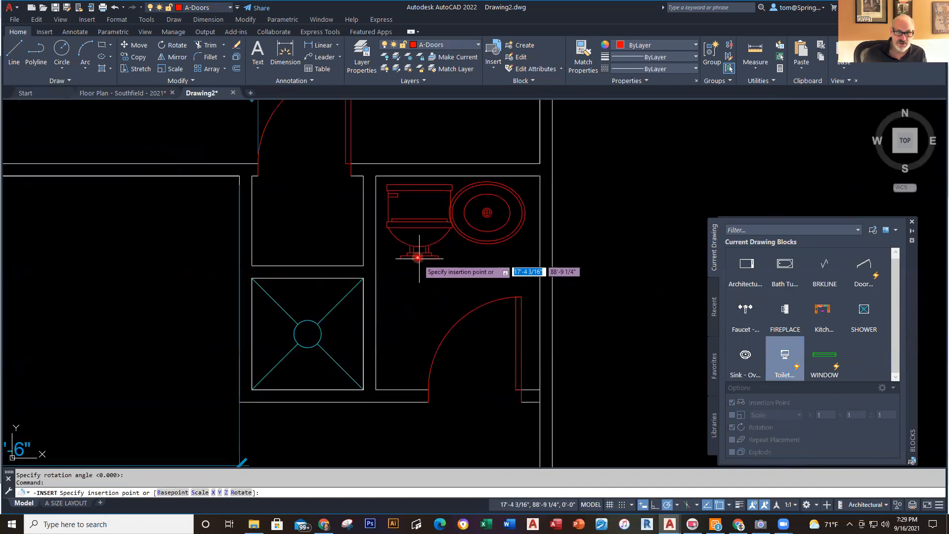
left_click(415, 254)
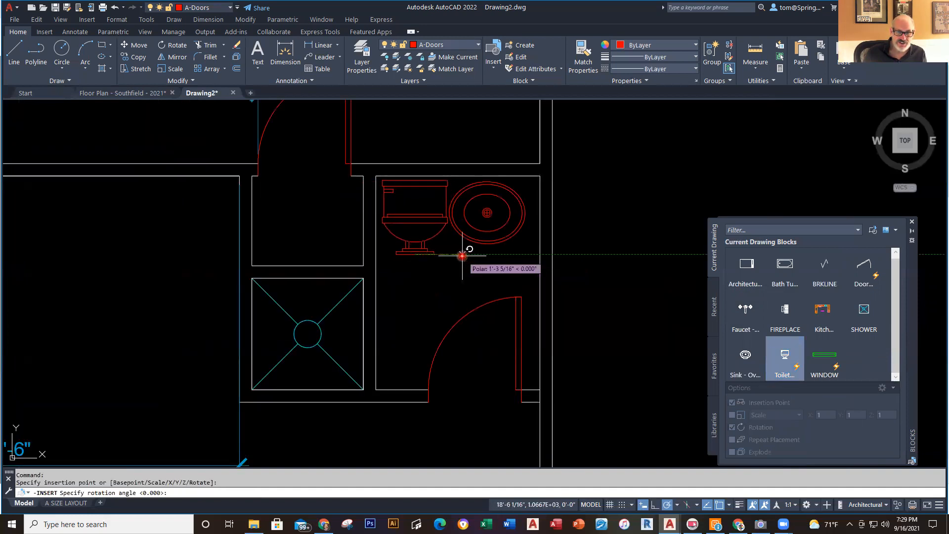
left_click(462, 255)
Switch the toilet block to its Elongated (Plan) view and move it so its tank sits against the bathroom's upper wall
left_click(418, 253)
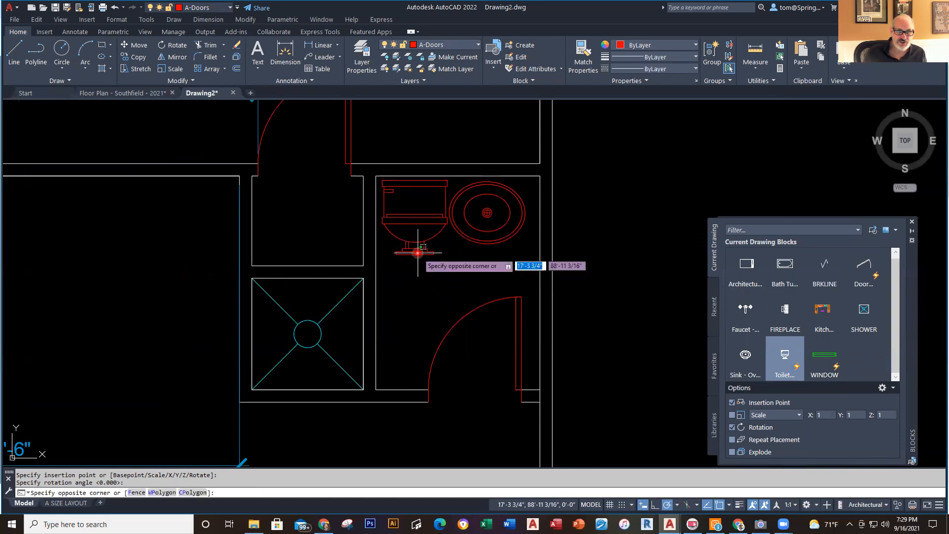
left_click(391, 267)
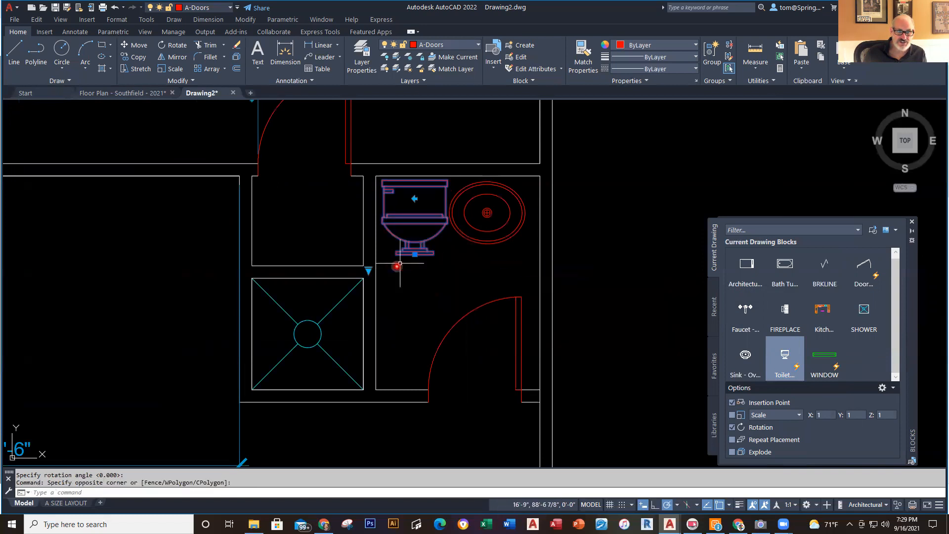
left_click(368, 271)
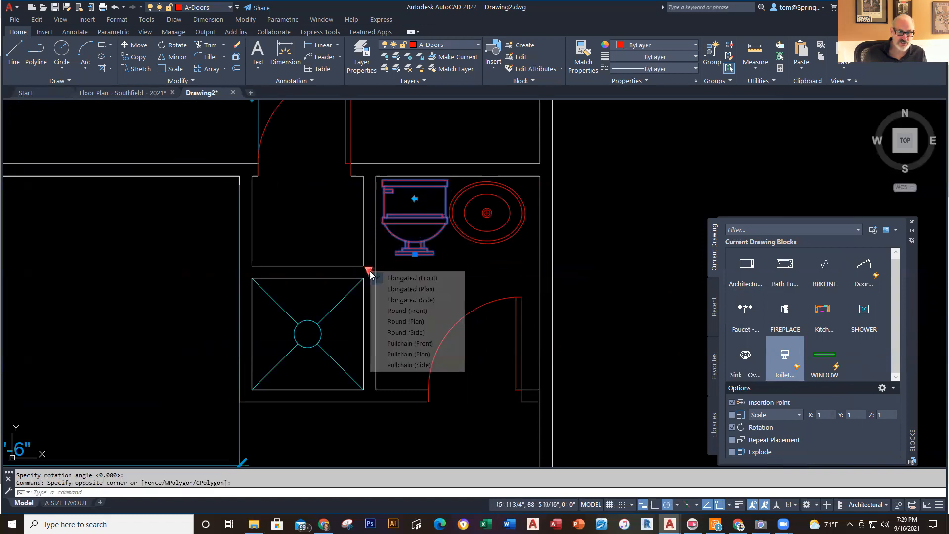
left_click(390, 289)
left_click(415, 254)
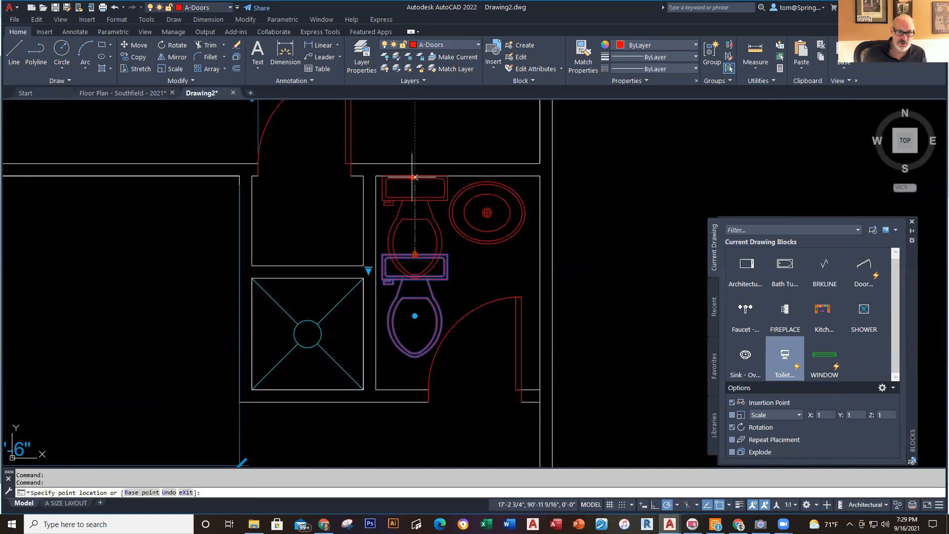
left_click(414, 176)
key("Escape")
Move the toilet and the oval sink to the A-Plumbing layer
left_click(518, 184)
left_click(433, 241)
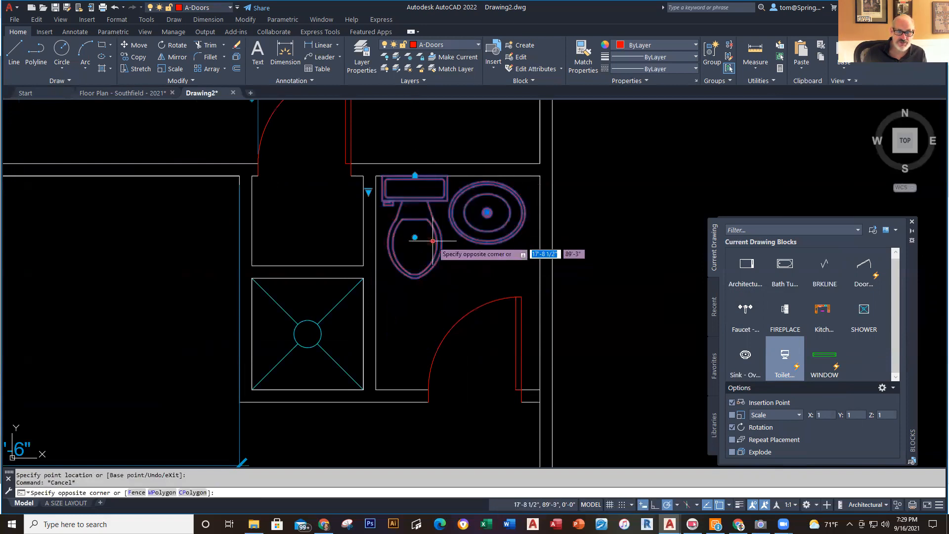
left_click(473, 50)
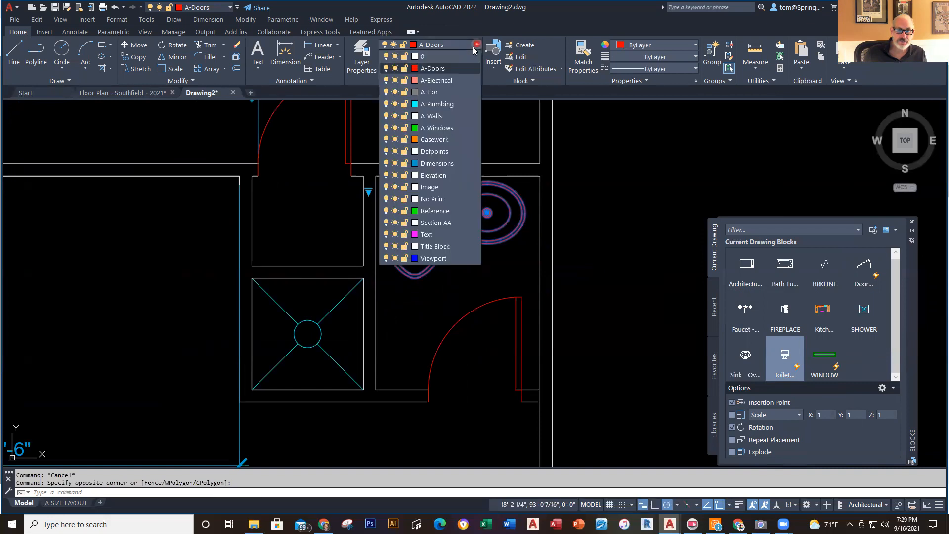
left_click(459, 106)
key("Escape")
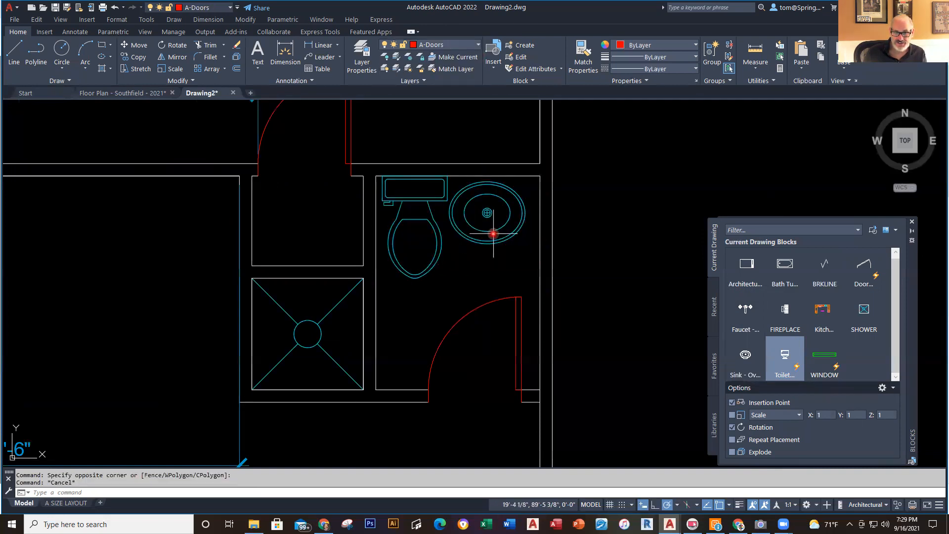
Shift the oval sink slightly to the right, away from the toilet
left_click(488, 214)
left_click_drag(487, 214, 492, 212)
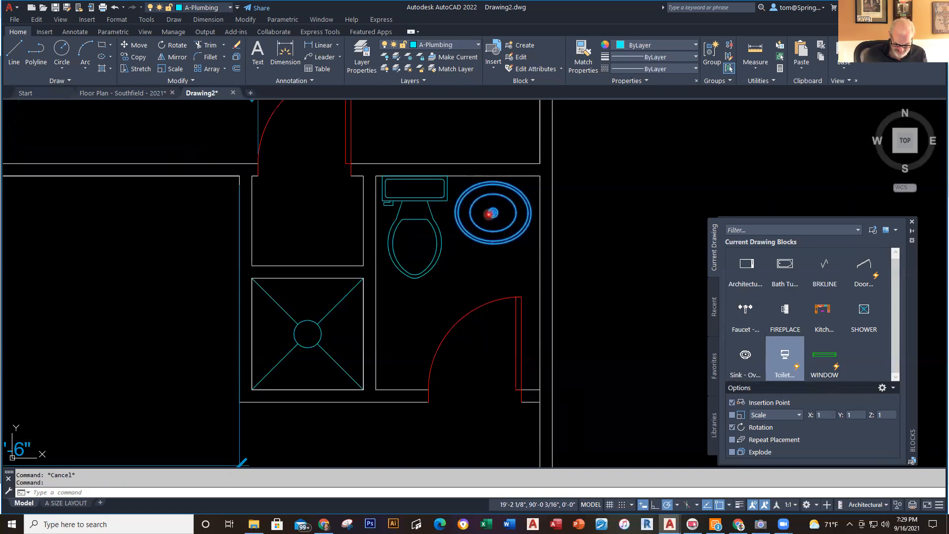
key("Escape")
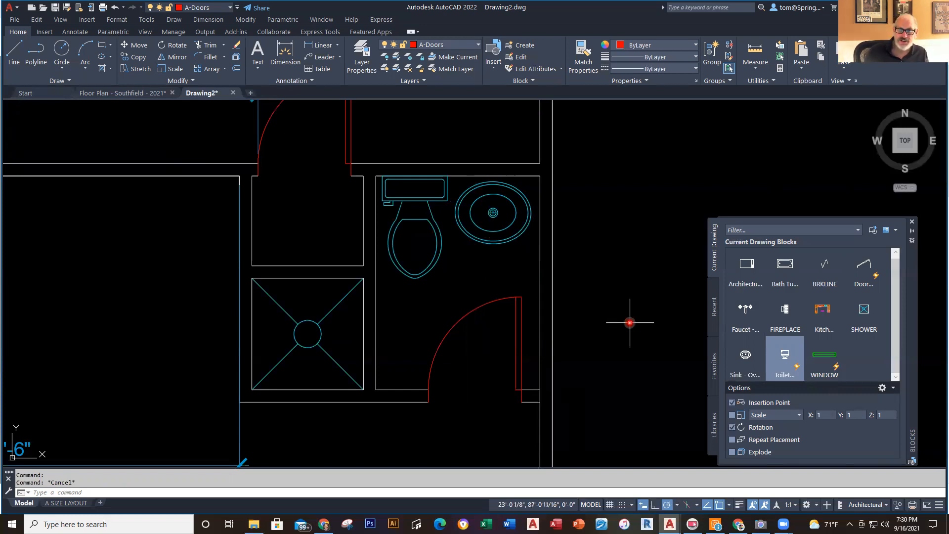
On the Casework layer, draw a rectangular counter about 2'-5" by 2'-0" around the sink from the bathroom's upper-right corner
left_click(477, 45)
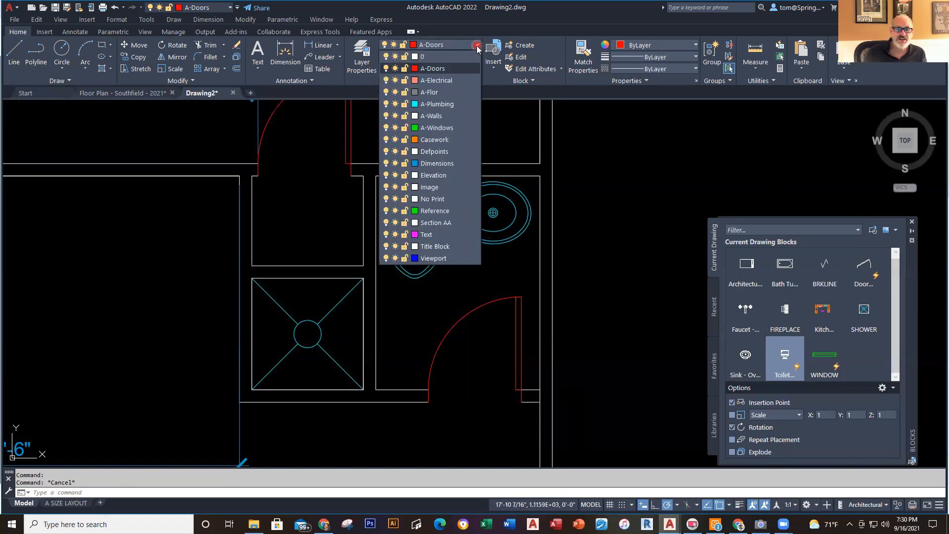
left_click(441, 141)
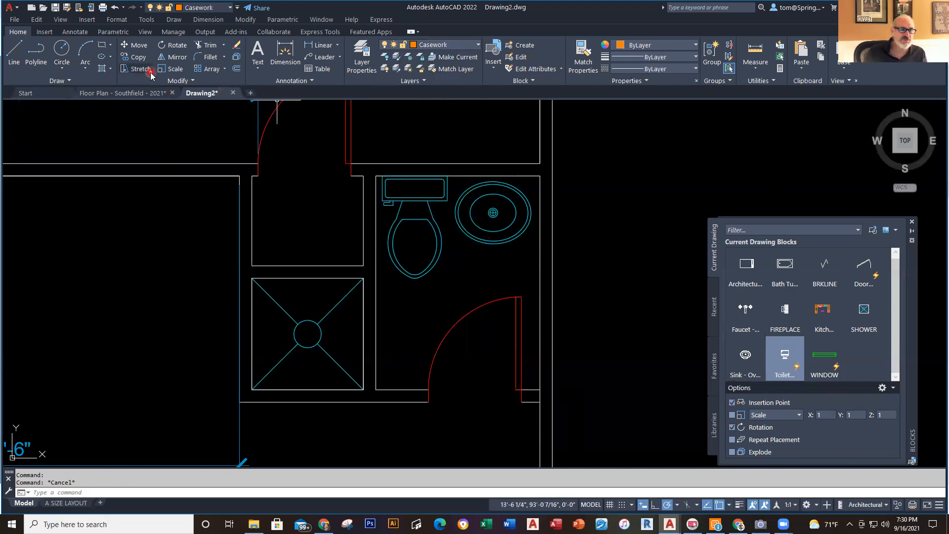
left_click(103, 49)
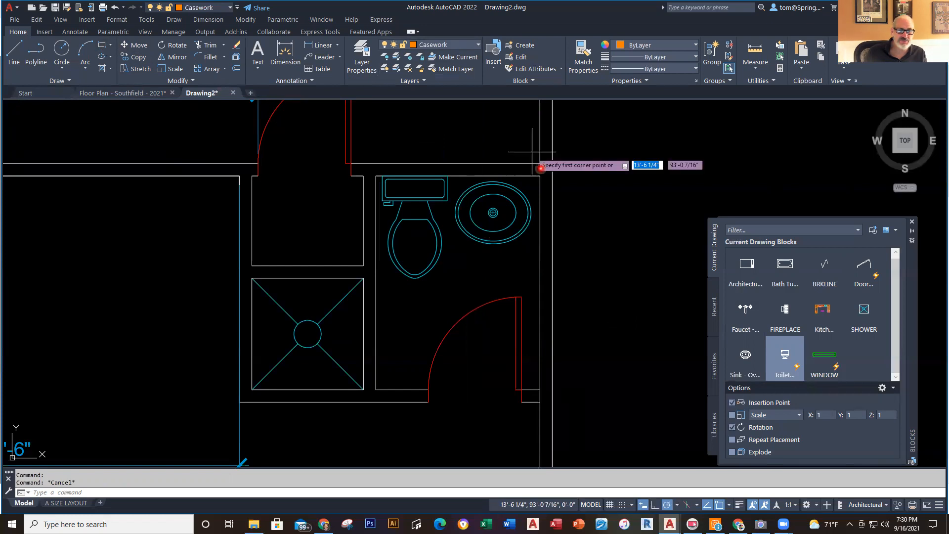
left_click(531, 185)
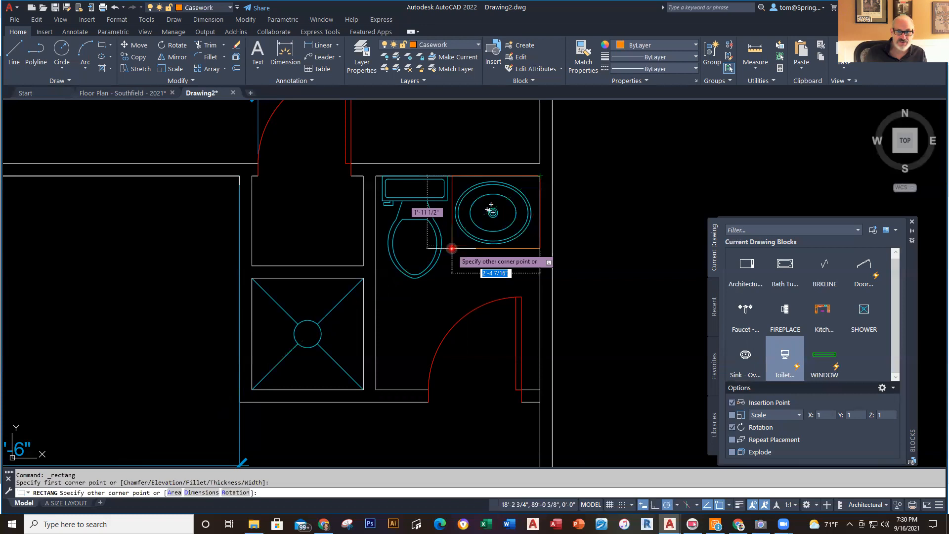
left_click(450, 249)
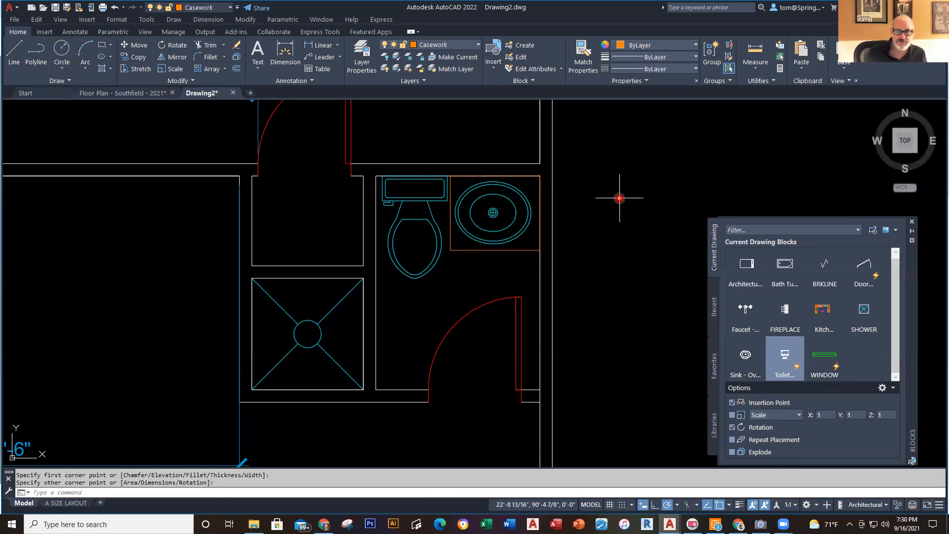
Examine the bathroom and door dimensions in the Floor Plan - Southfield - 2021 drawing, and return to Drawing2
scroll(620, 197, "down", 3)
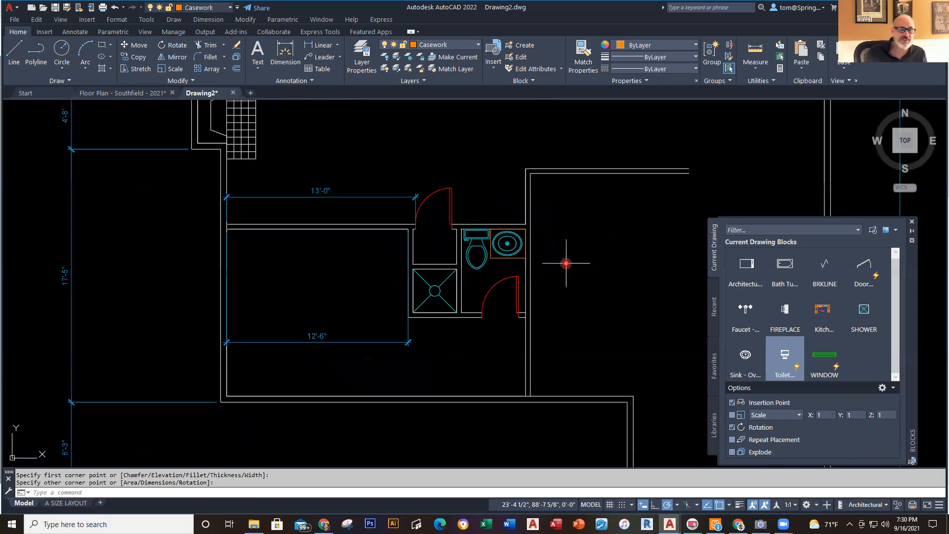
left_click(148, 98)
scroll(383, 326, "down", 8)
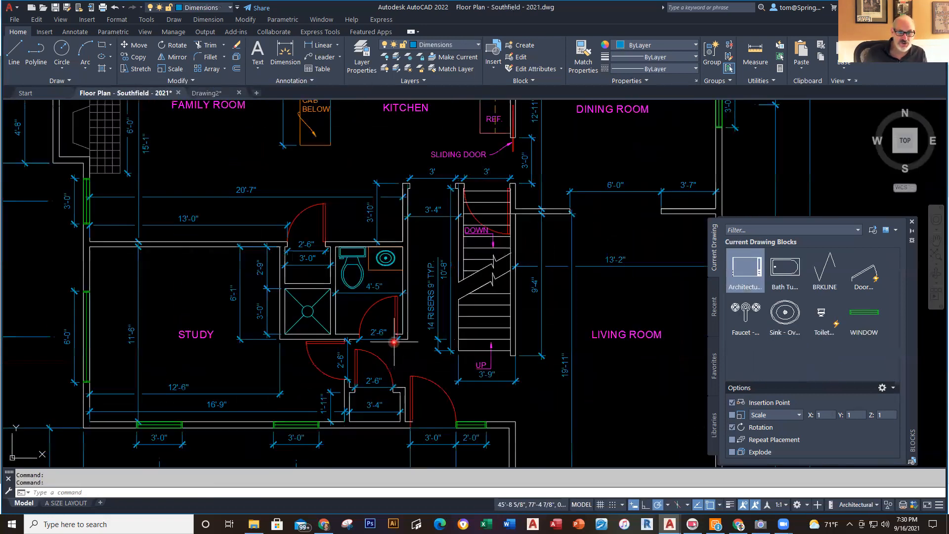
scroll(395, 341, "up", 2)
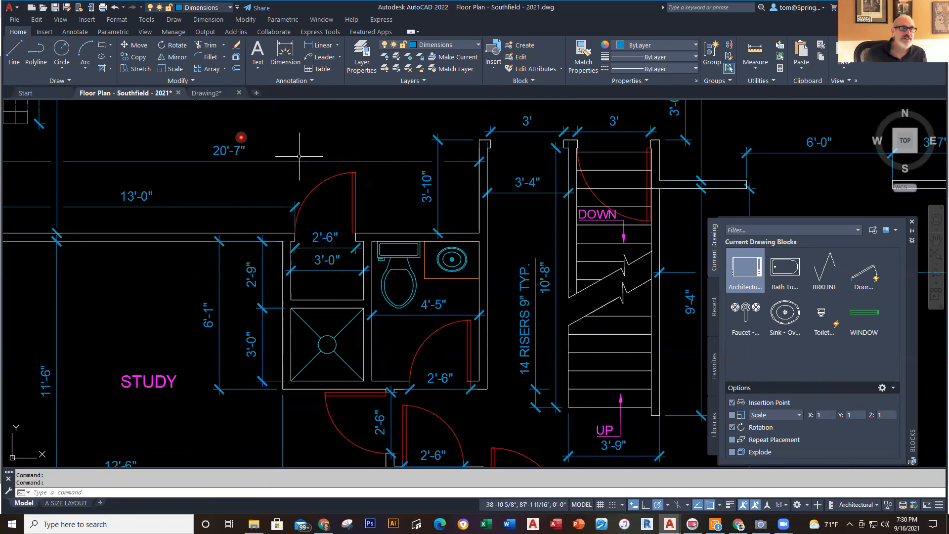
mouse_move(212, 91)
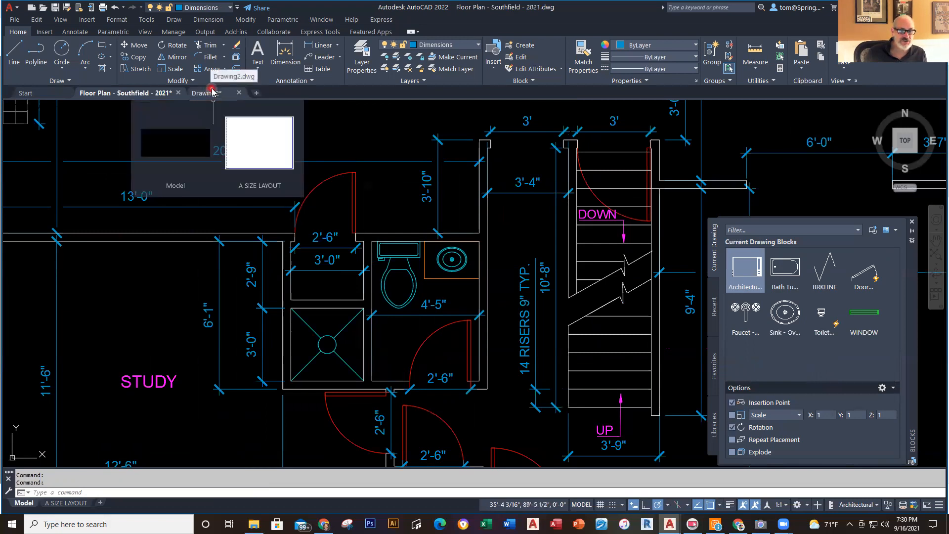
left_click(211, 93)
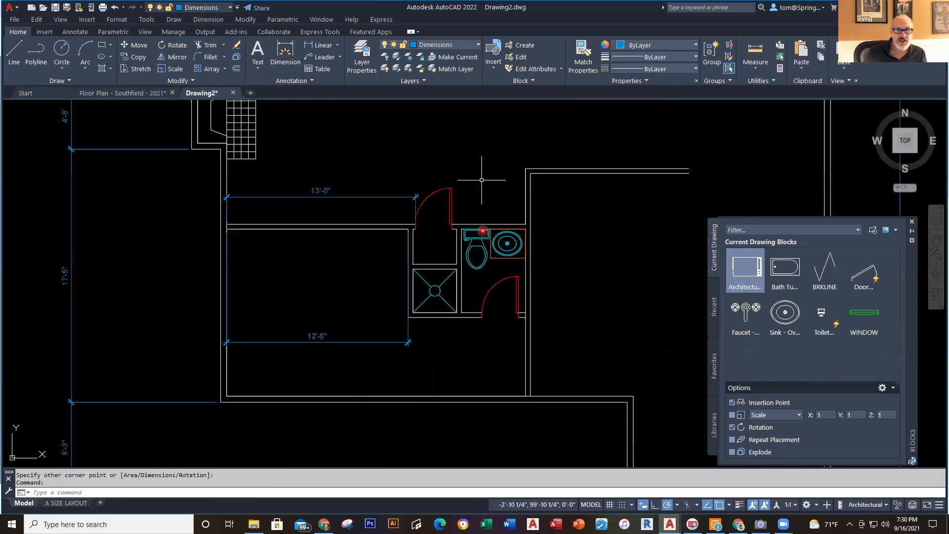
On the Dimensions layer, add a linear dimension of the bathroom's interior width, placed between the sink counter and the door swing
left_click(458, 46)
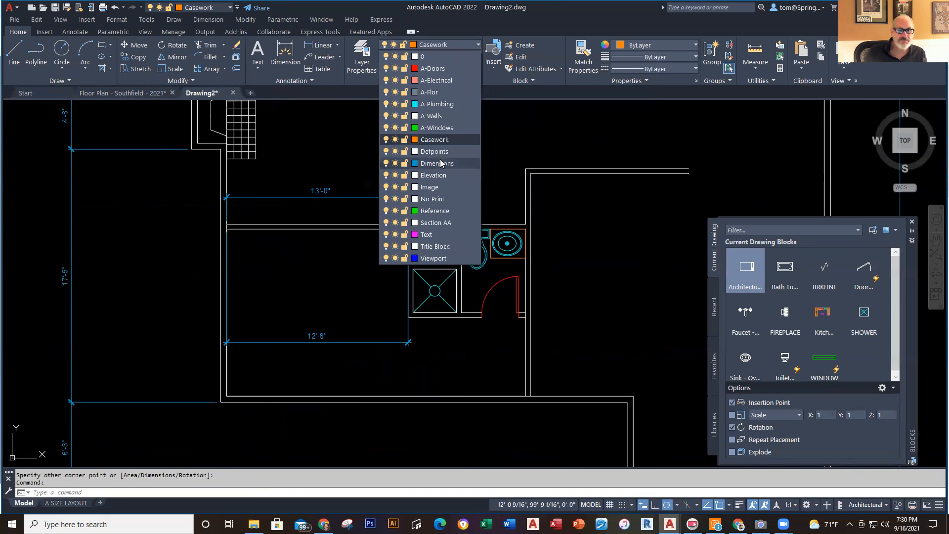
left_click(437, 163)
left_click(324, 45)
scroll(485, 282, "up", 3)
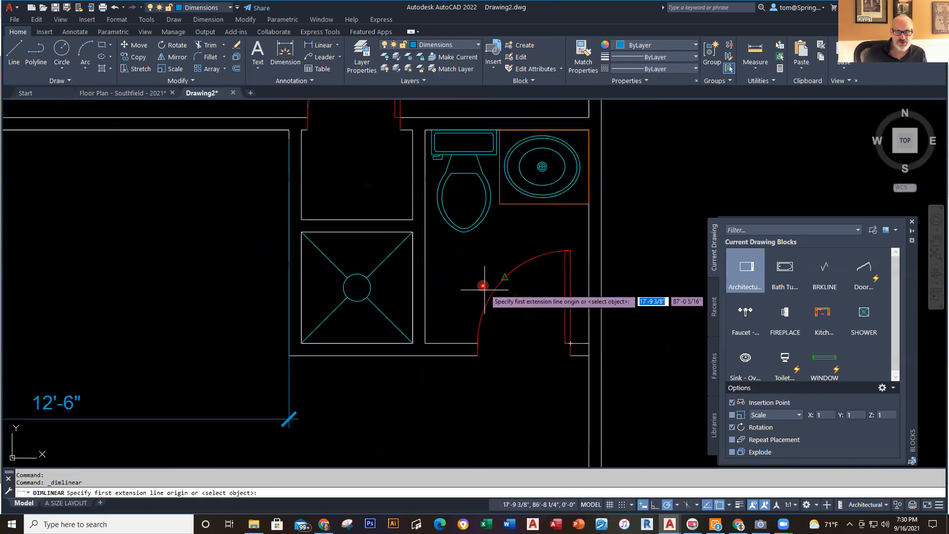
left_click(421, 233)
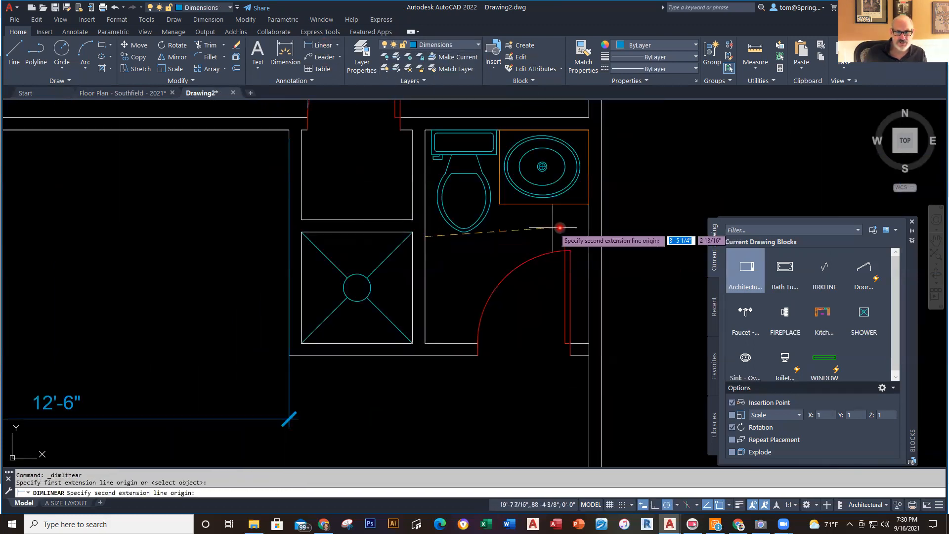
left_click(587, 233)
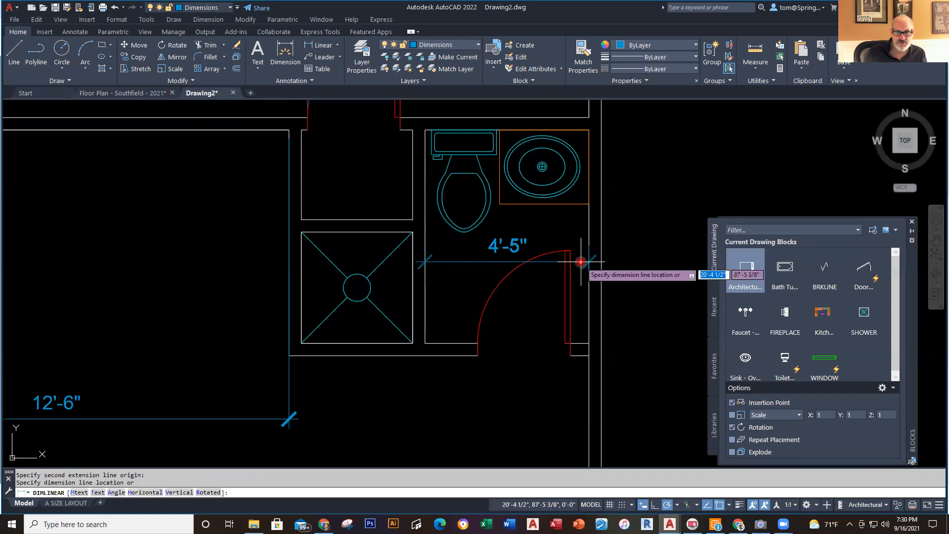
left_click(579, 238)
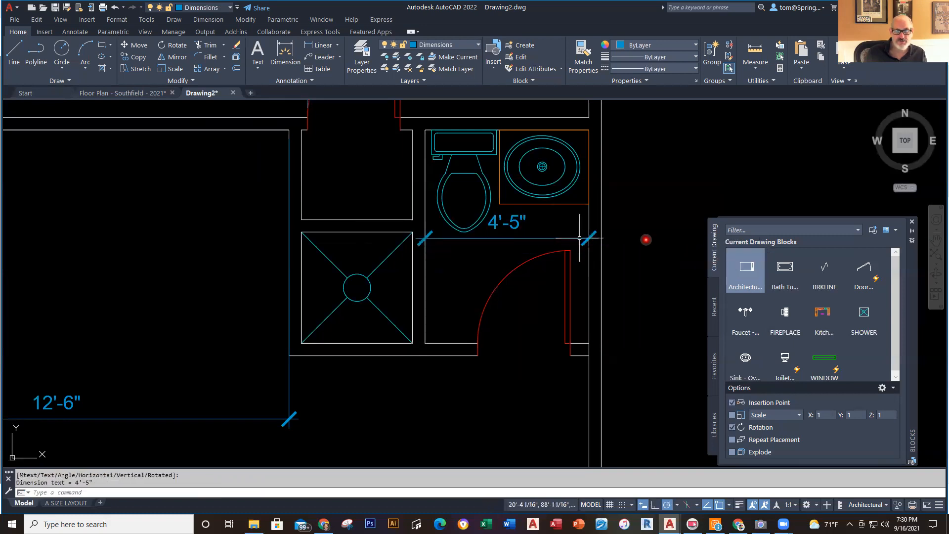
key("Escape")
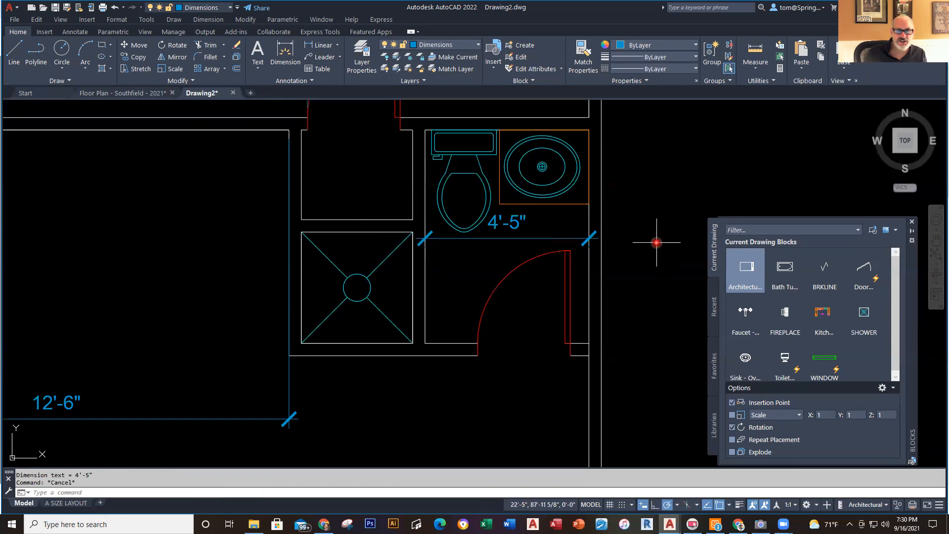
Add a linear dimension across the bathroom's lower door opening, placed just below the wall
scroll(657, 243, "down", 2)
right_click(656, 302)
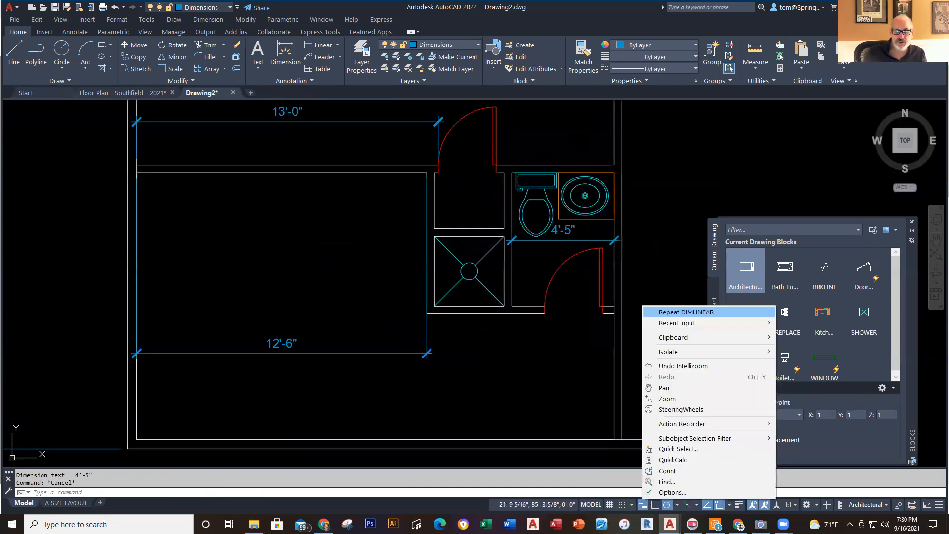
left_click(658, 312)
scroll(567, 339, "up", 5)
left_click(508, 270)
left_click(657, 270)
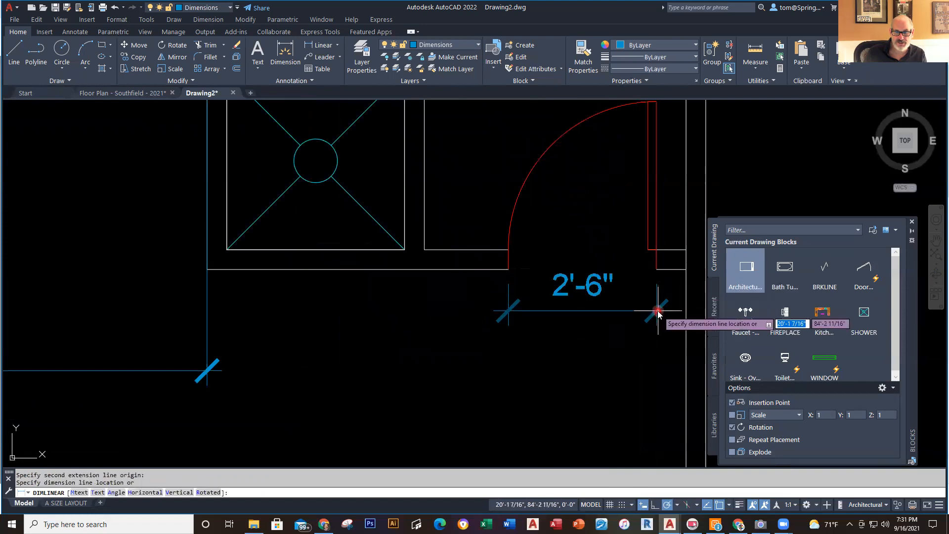
left_click(658, 310)
Add a linear dimension across the closet door opening, placed inside the closet just below the opening
scroll(611, 276, "down", 2)
middle_click_drag(582, 297, 581, 411)
right_click(568, 203)
left_click(603, 213)
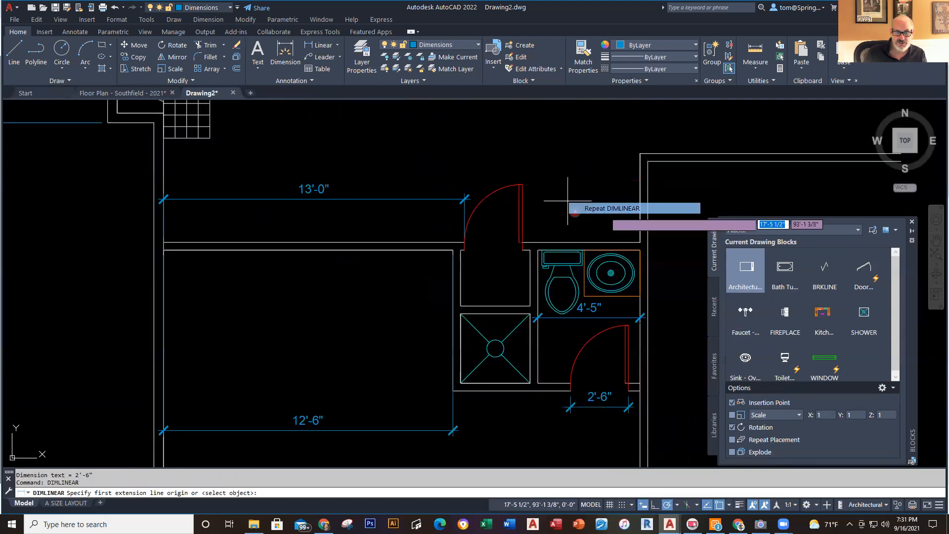
left_click(465, 250)
left_click(522, 251)
left_click(492, 261)
Examine the study's right wall and the small closet with its doors below the bathroom in the Southfield reference drawing
scroll(594, 203, "down", 1)
mouse_move(594, 203)
middle_mouse_down()
mouse_move(499, 218)
mouse_move(473, 188)
middle_mouse_up()
middle_click_drag(588, 232, 597, 303)
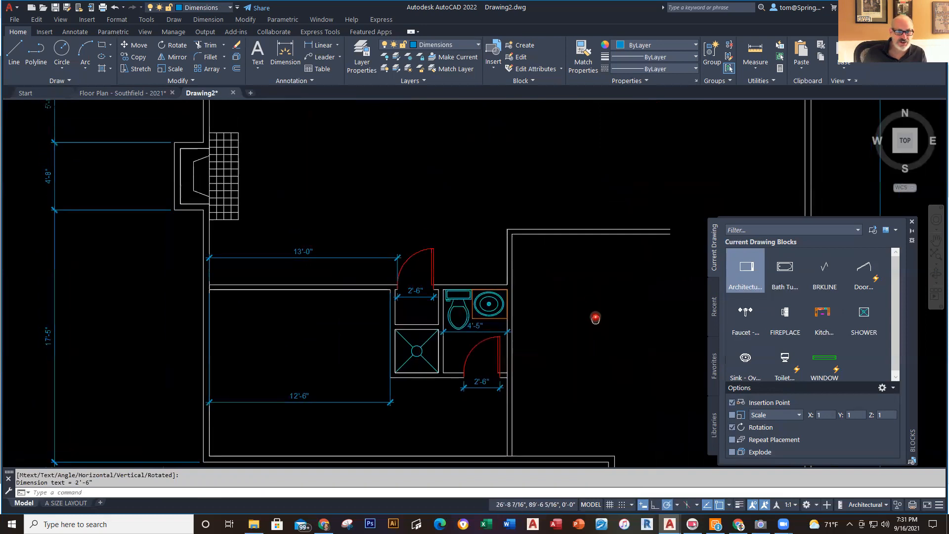
scroll(567, 341, "down", 2)
middle_click_drag(565, 343, 445, 288)
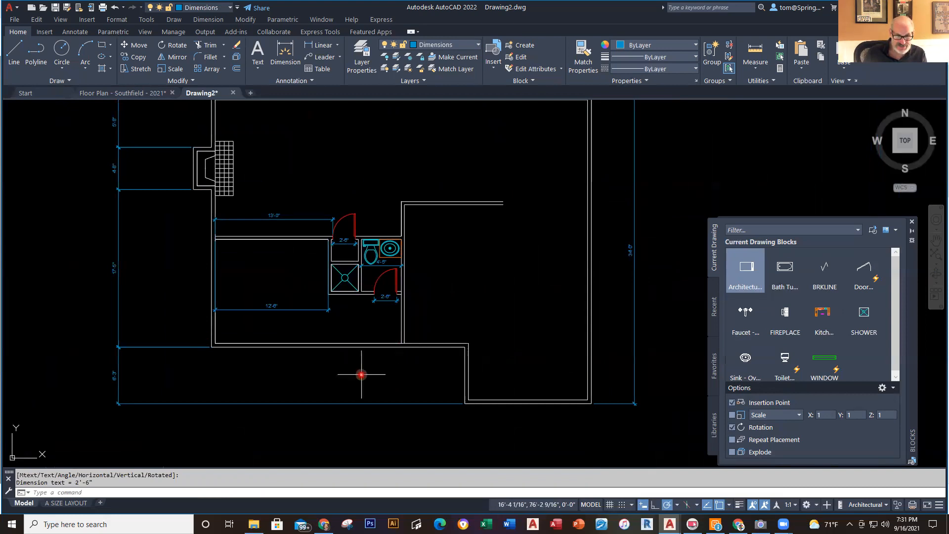
scroll(355, 377, "up", 2)
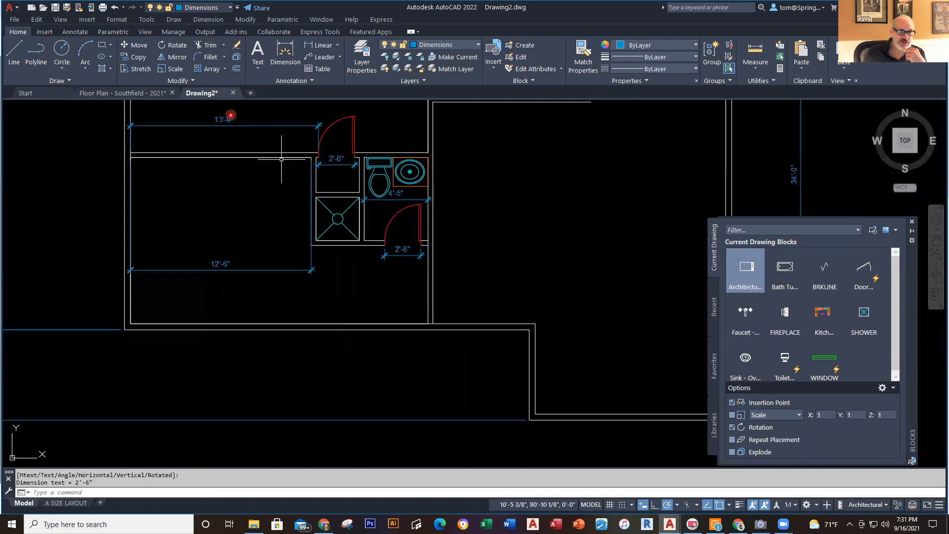
left_click(154, 98)
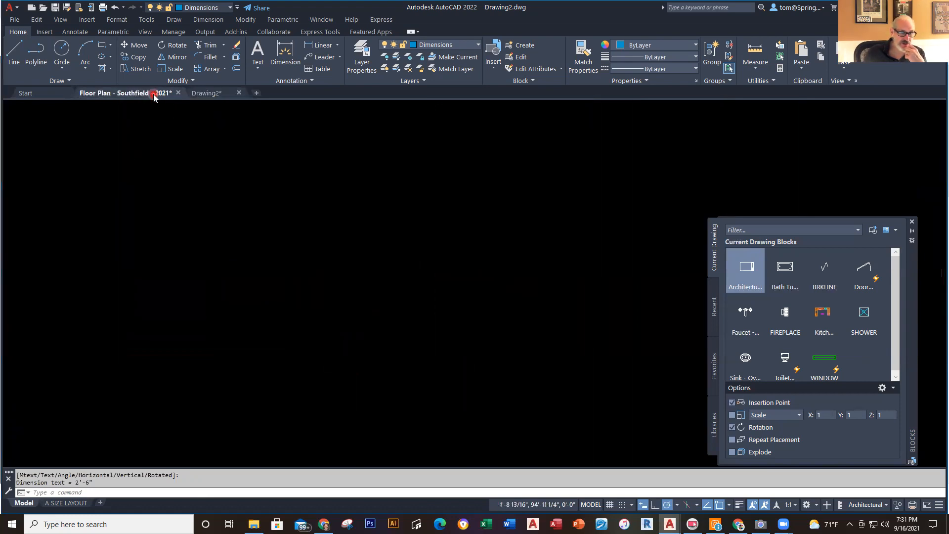
middle_click_drag(426, 400, 433, 233)
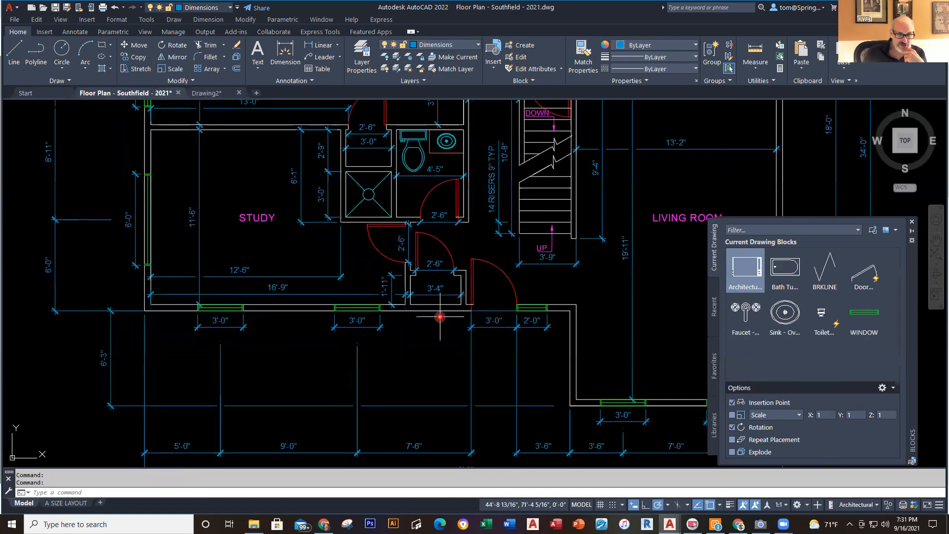
scroll(433, 232, "up", 2)
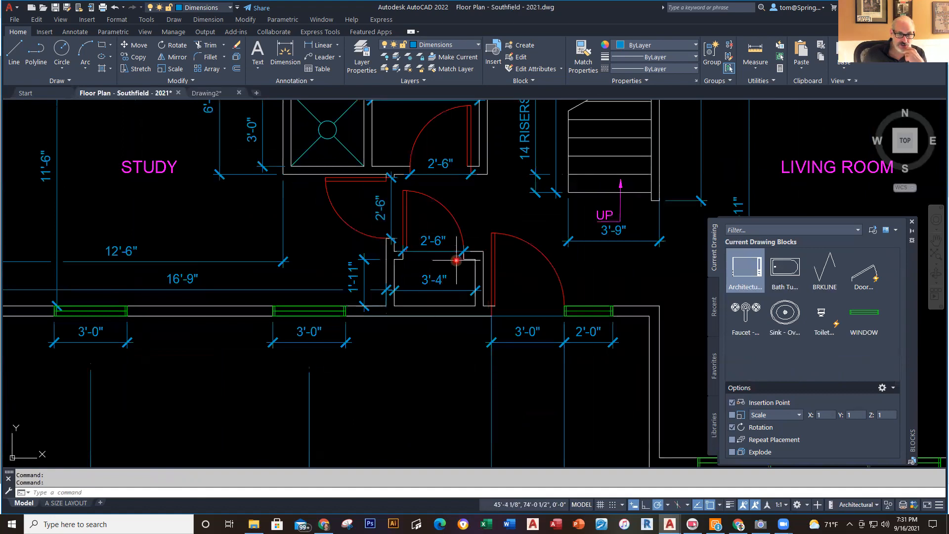
middle_click_drag(341, 330, 490, 333)
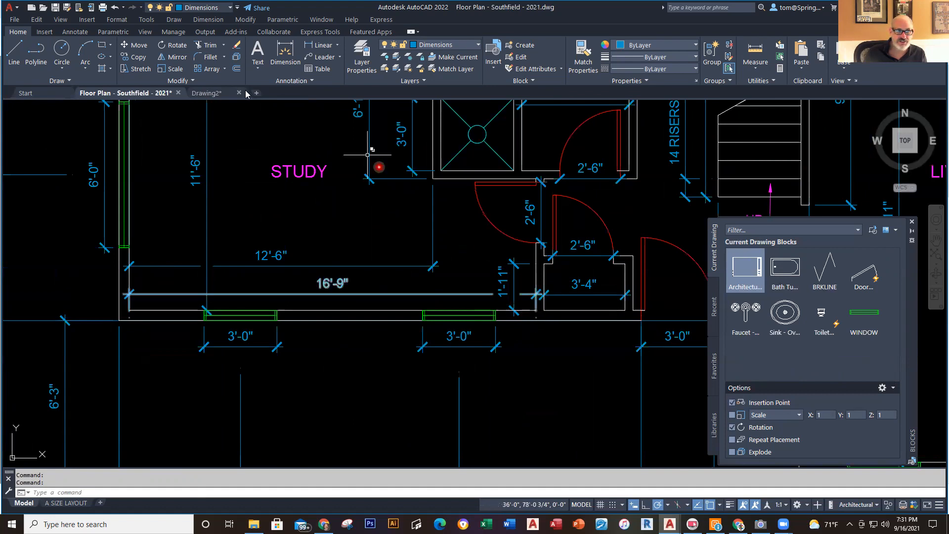
In Drawing2, on the A-Walls layer, draw a line 16'9" along the study's lower wall, 2'4" up, and across to the right interior wall
left_click(207, 94)
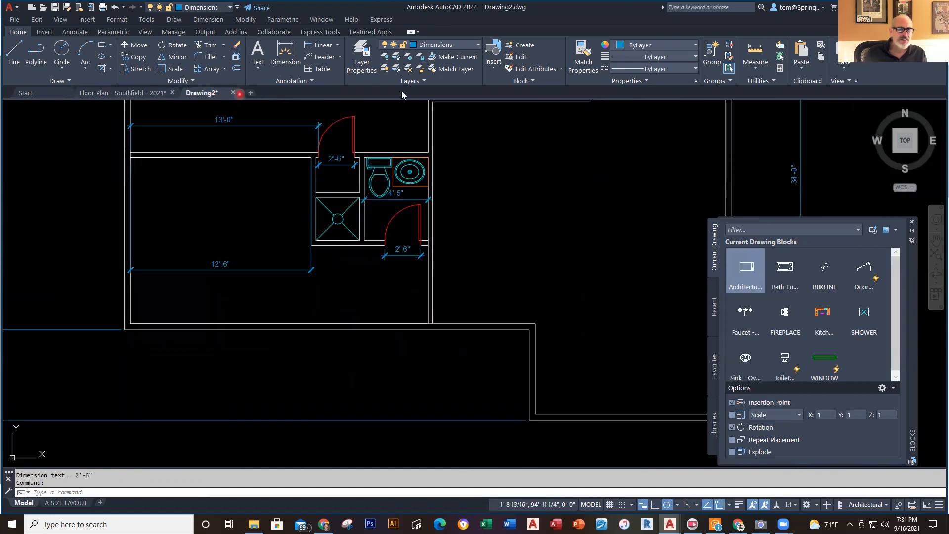
left_click(474, 45)
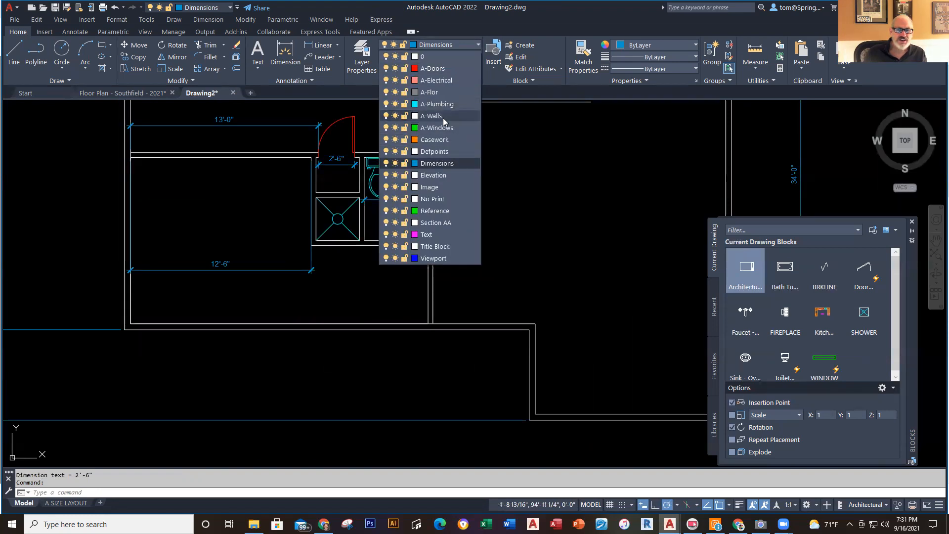
left_click(443, 117)
left_click(11, 57)
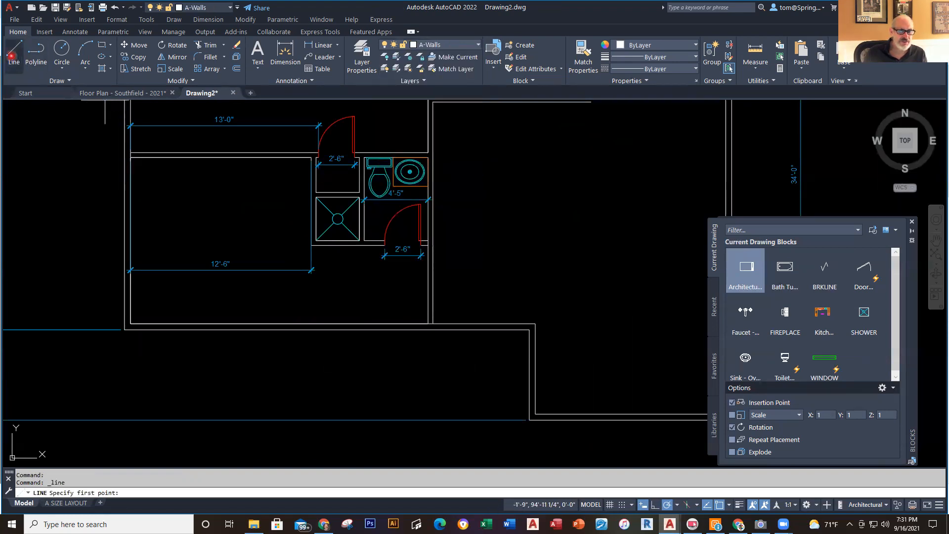
left_click(132, 325)
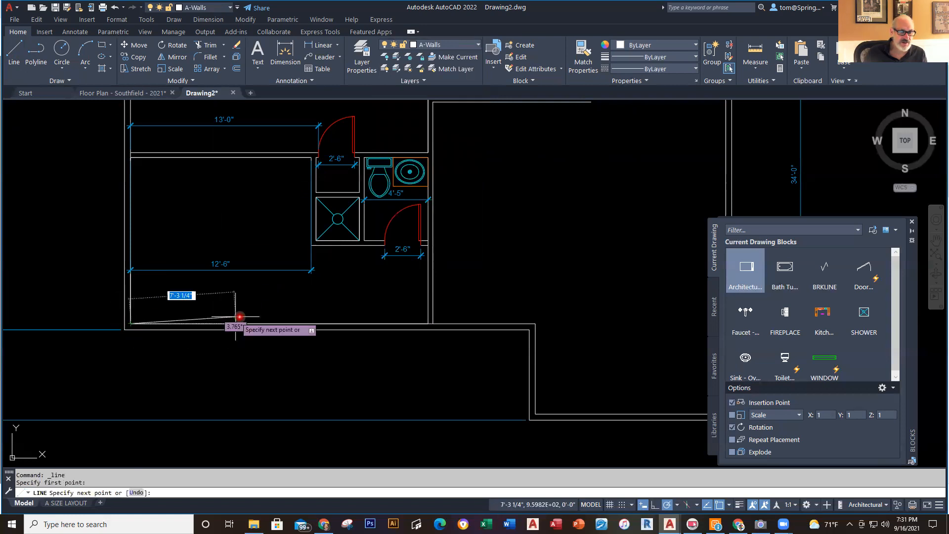
type("1")
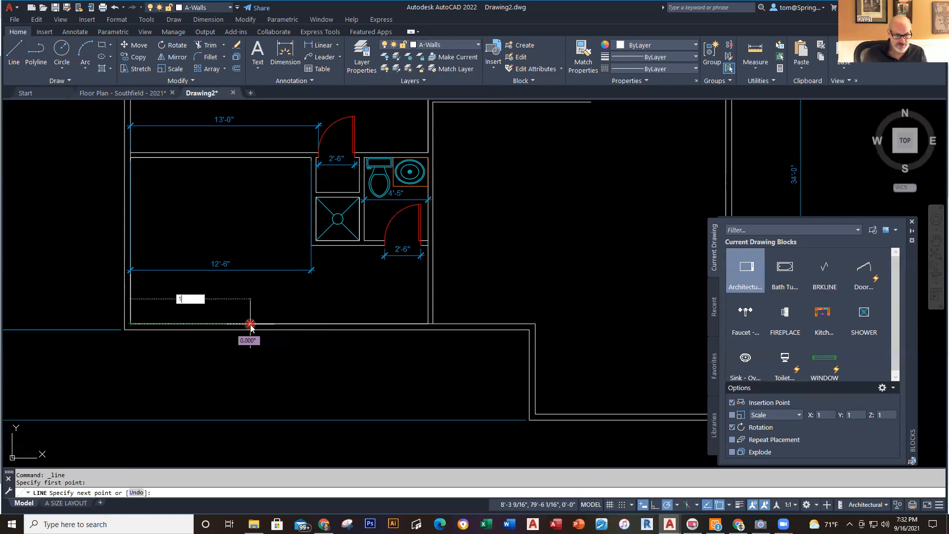
type("6'9")
key("Return")
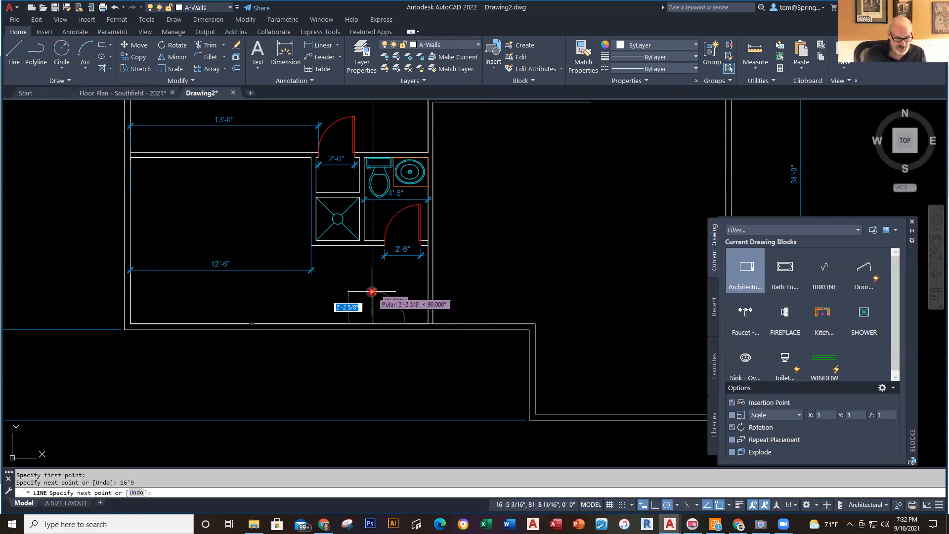
type("2'4")
key("Return")
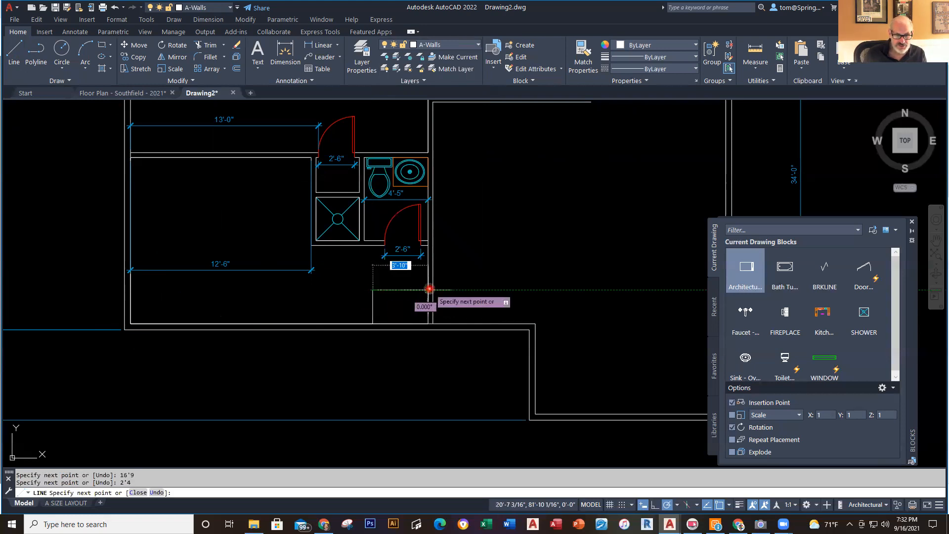
left_click(429, 288)
key("Escape")
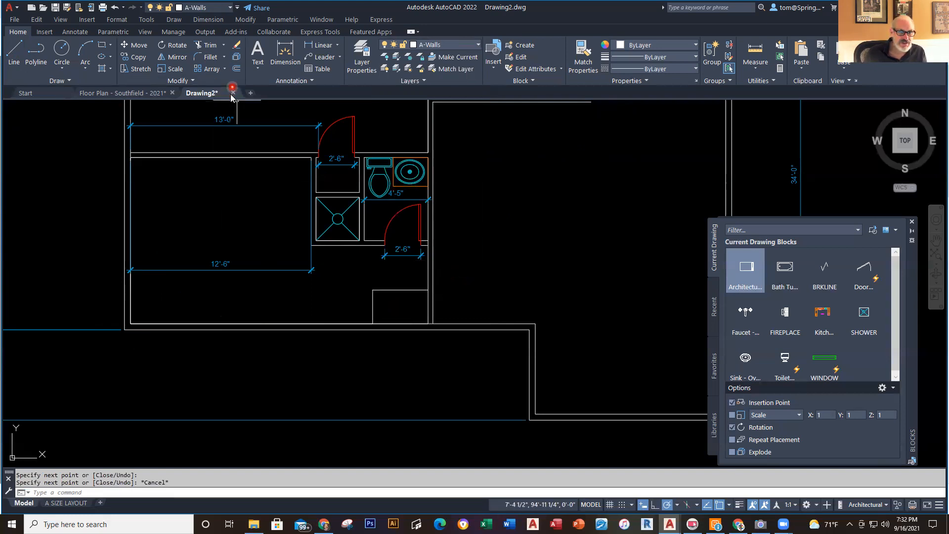
Check the closet walls in the Southfield reference, and offset the new closet's left and upper lines 4" inward in Drawing2
left_click(164, 97)
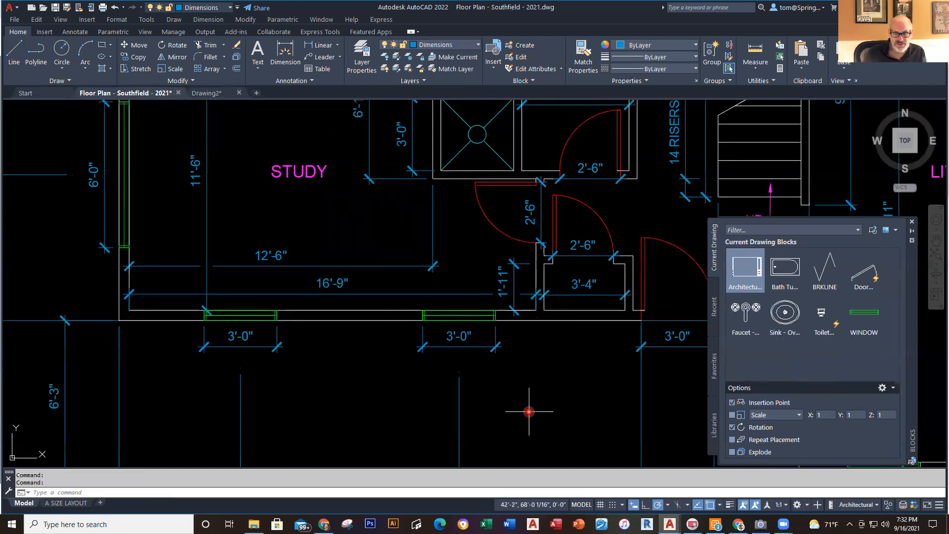
middle_click_drag(528, 411, 401, 405)
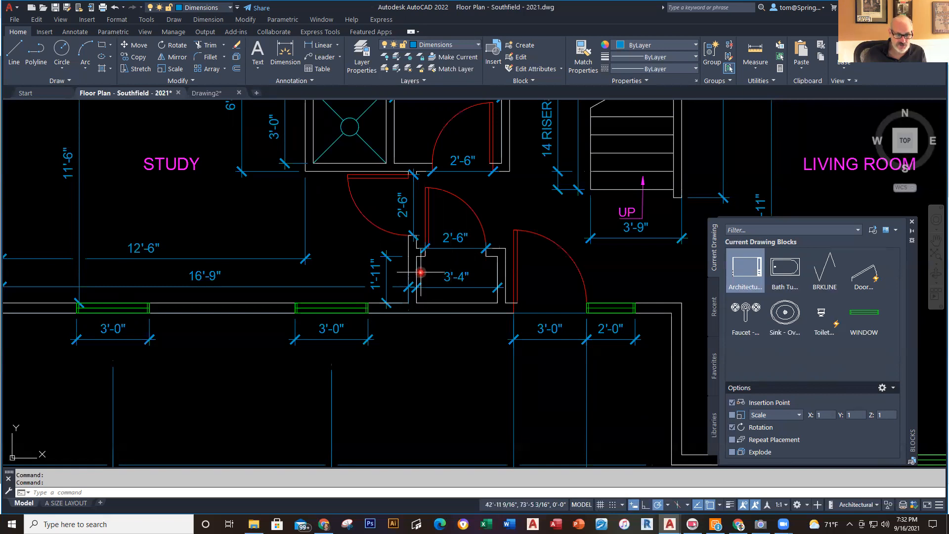
left_click(217, 95)
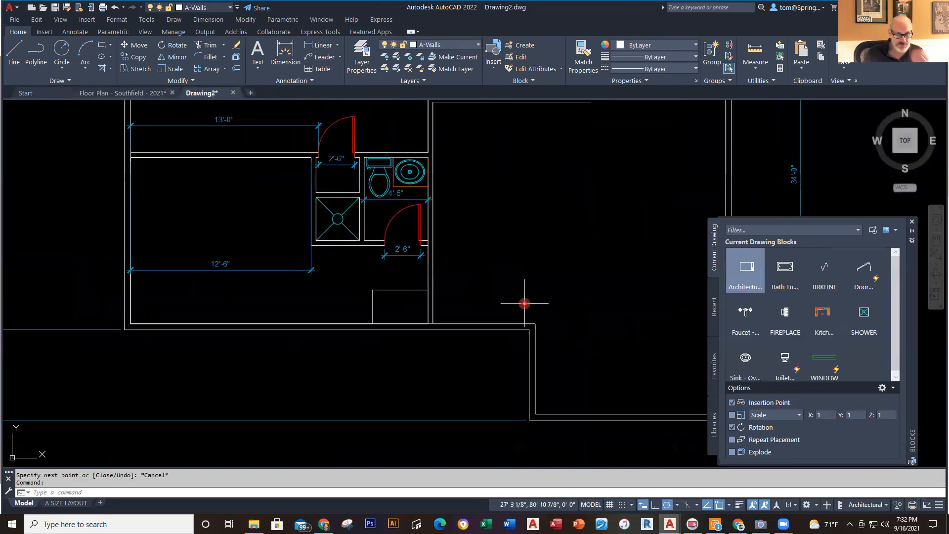
type("o")
key("Return")
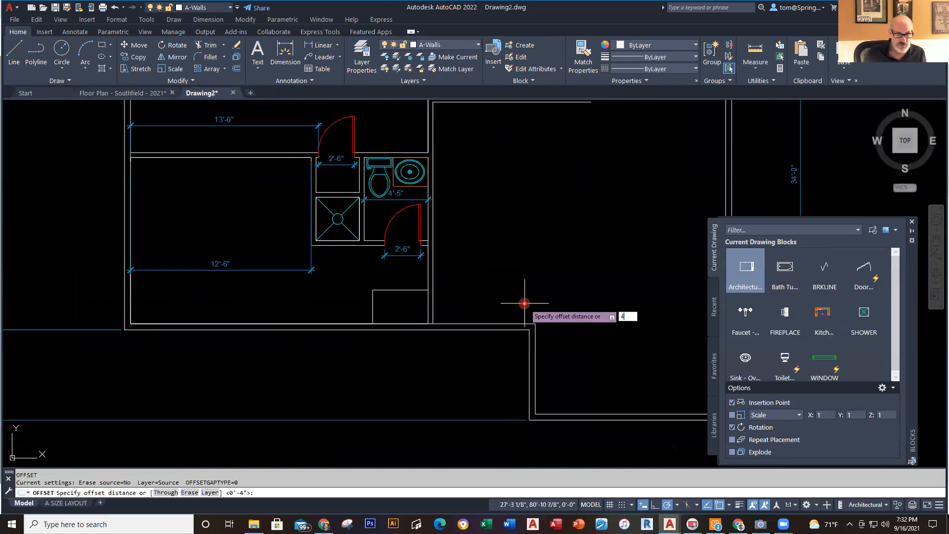
type("4")
key("Return")
left_click(374, 310)
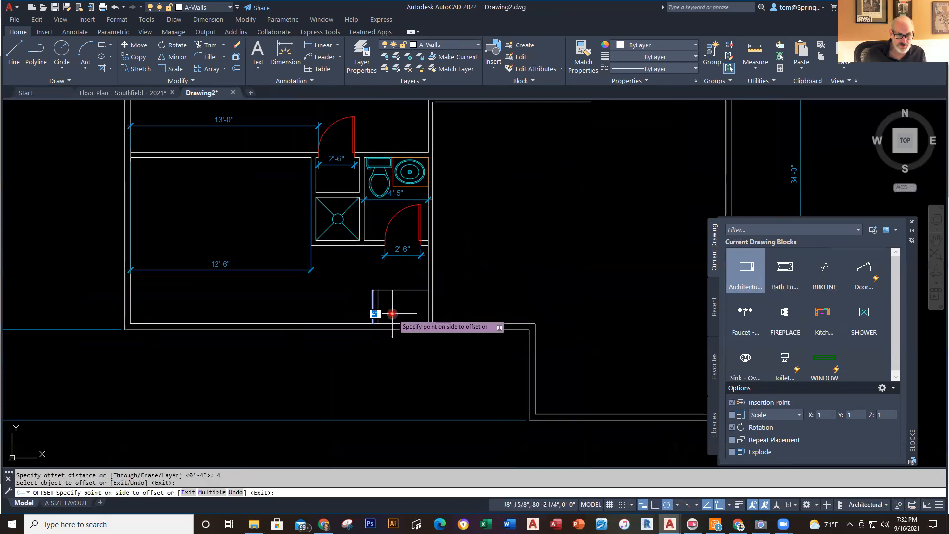
left_click(392, 314)
left_click(398, 291)
left_click(399, 303)
key("Escape")
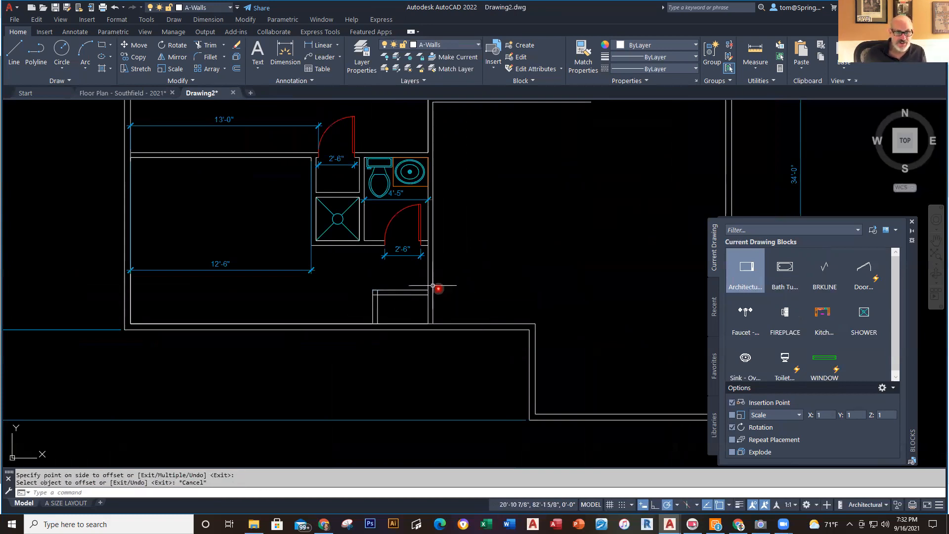
Following the reference closet, draw a line 3'4" from the inner lower-left corner, and up to the closet's inner upper line
left_click(146, 93)
scroll(461, 297, "up", 2)
scroll(452, 303, "up", 2)
scroll(432, 322, "down", 1)
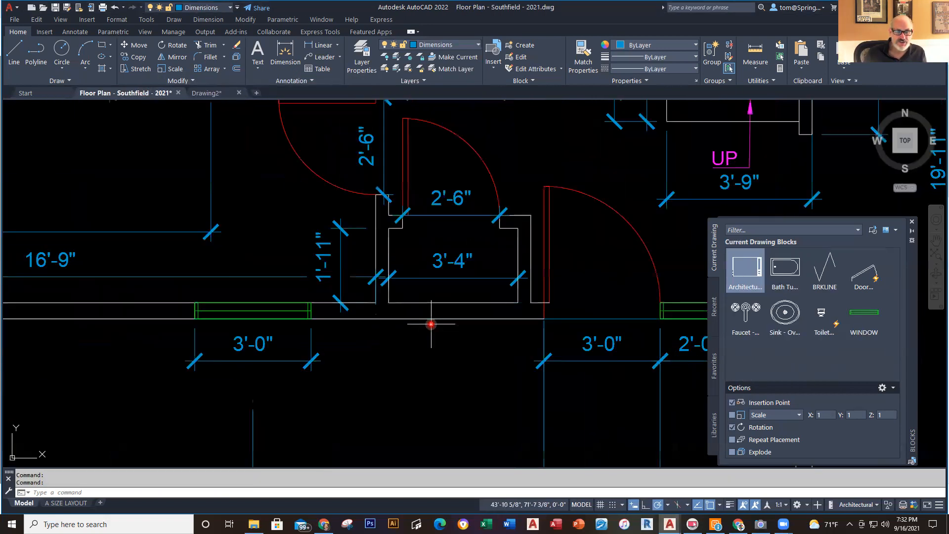
left_click(206, 93)
scroll(428, 325, "up", 6)
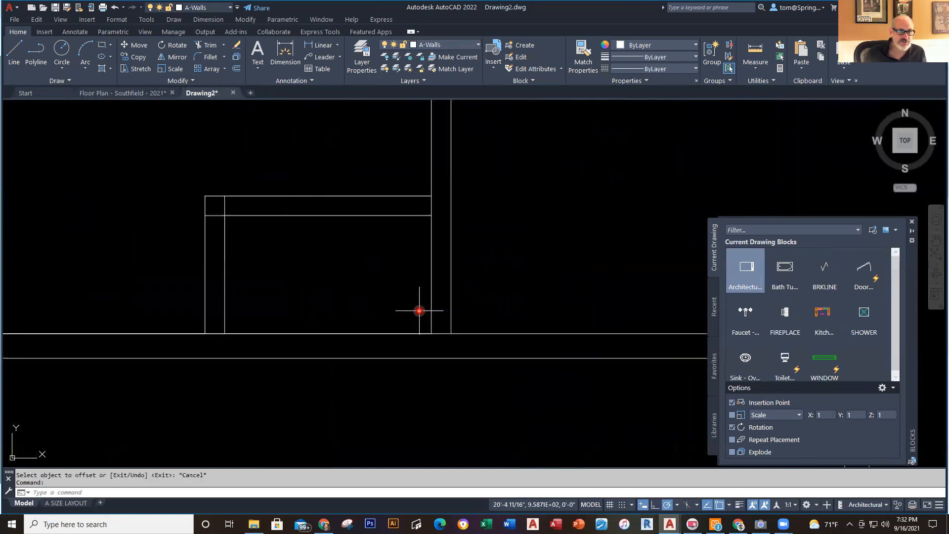
left_click(12, 55)
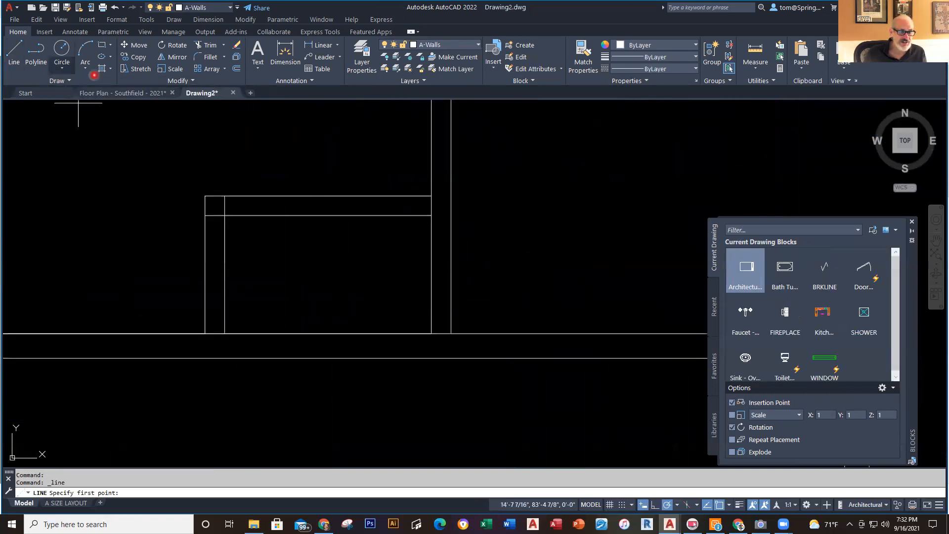
left_click(220, 331)
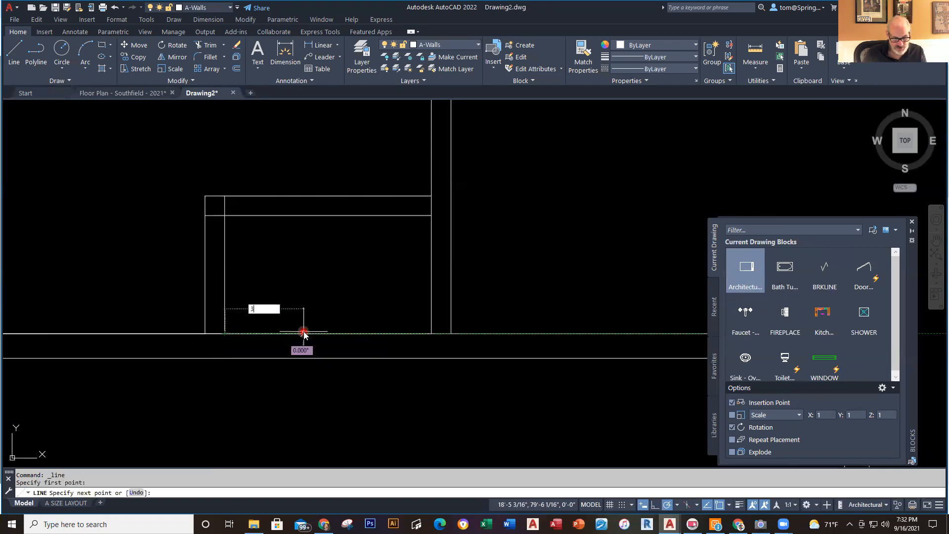
type("3'4")
key("Return")
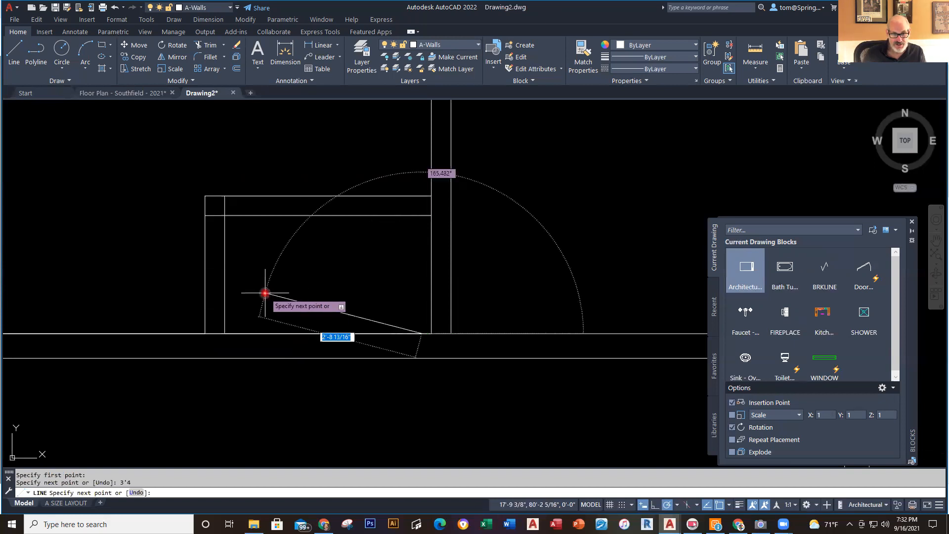
left_click(423, 218)
key("Escape")
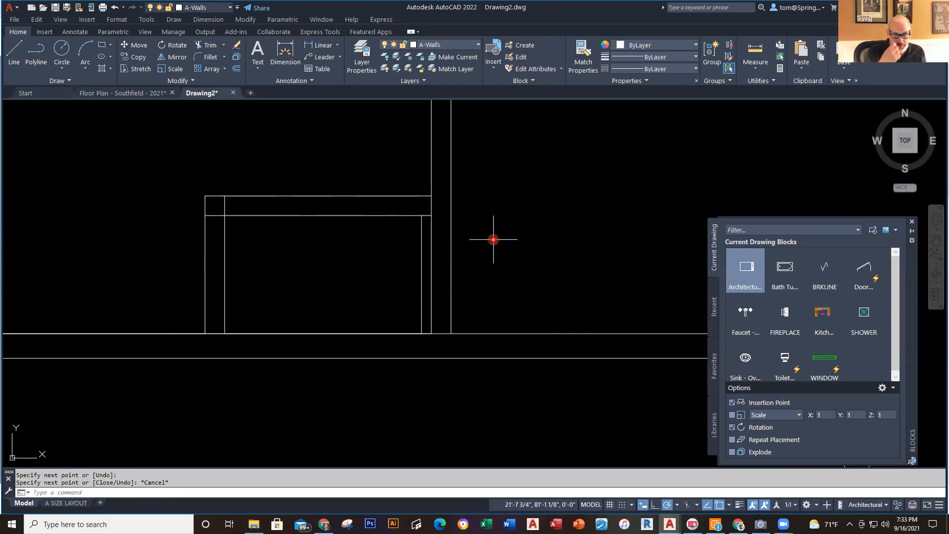
Offset the closet's inner right line 4" outward to form the outer face of its right wall
type("o")
key("Return")
type("4")
key("Return")
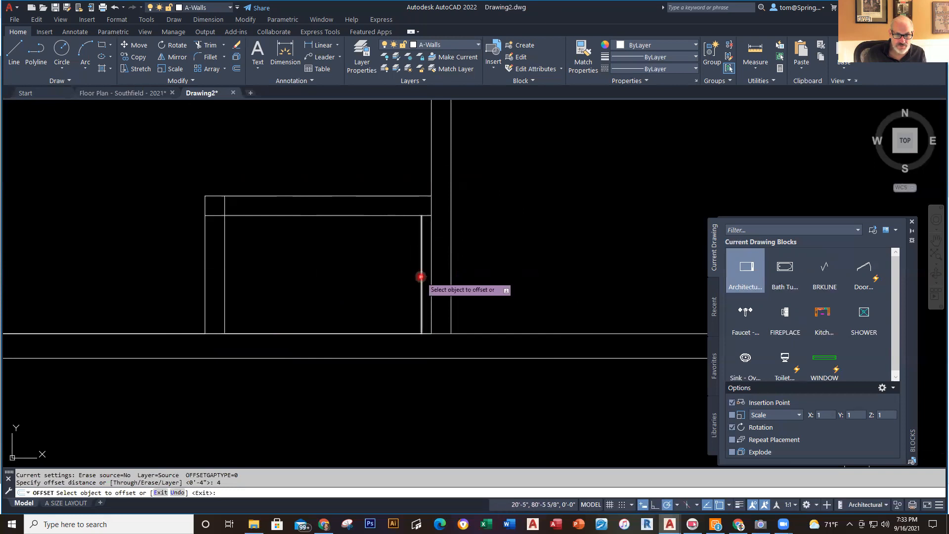
left_click(420, 276)
left_click(440, 275)
key("Escape")
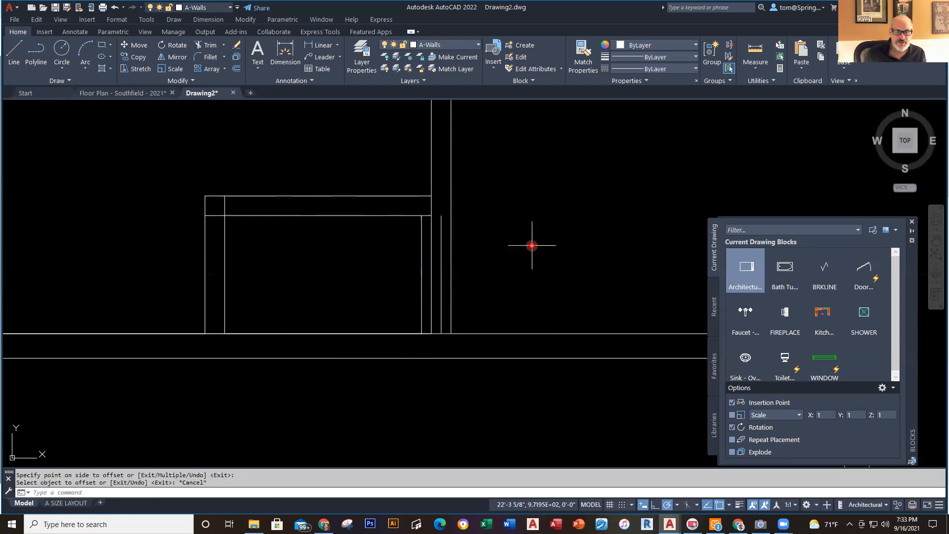
Trim away the old interior wall line that runs between the two faces of the closet's right wall
type("tr")
key("Return")
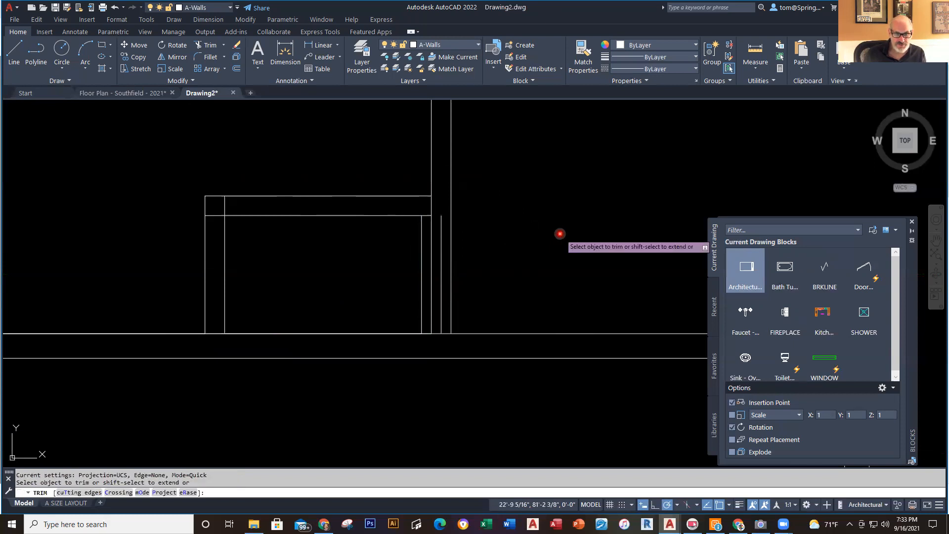
left_click(432, 280)
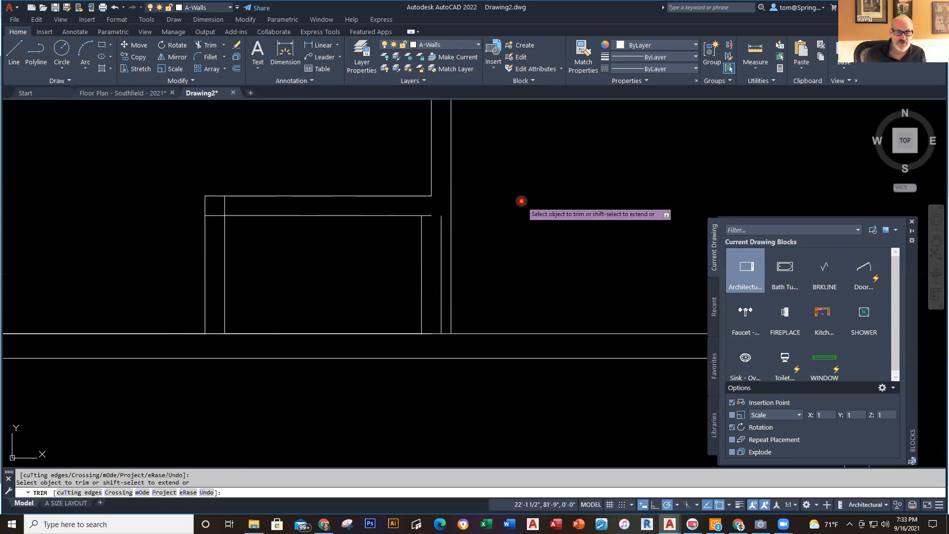
key("Escape")
Fillet the closet's outer upper line and outer right line into a square corner with radius 0
type("f")
key("Return")
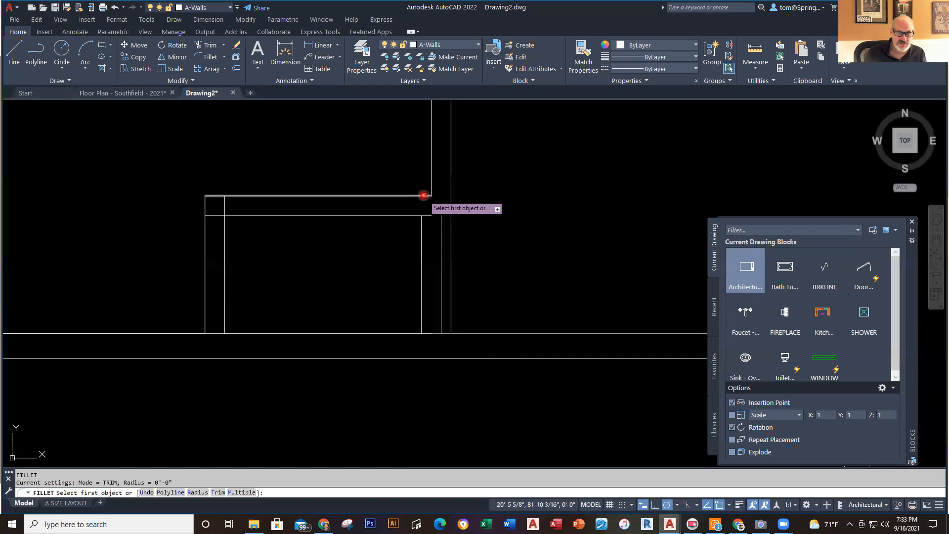
left_click(423, 198)
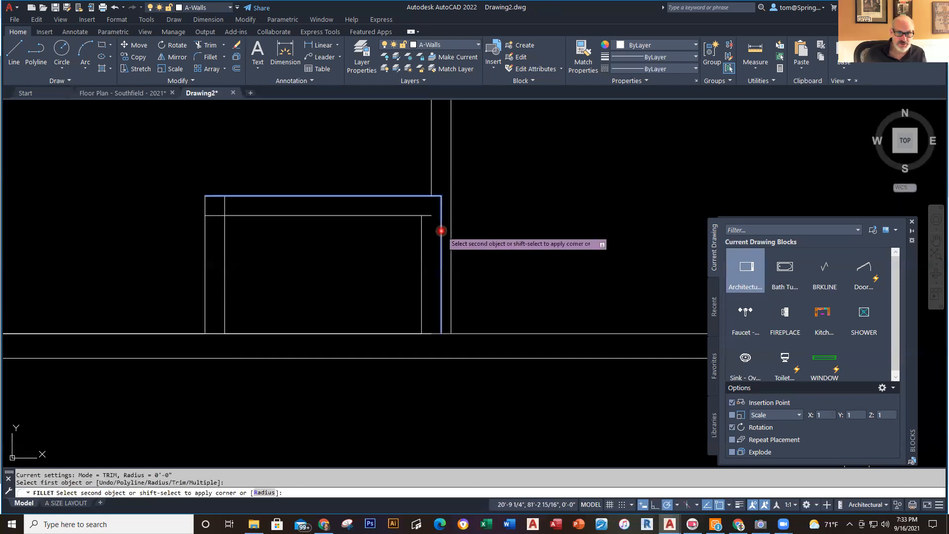
left_click(441, 229)
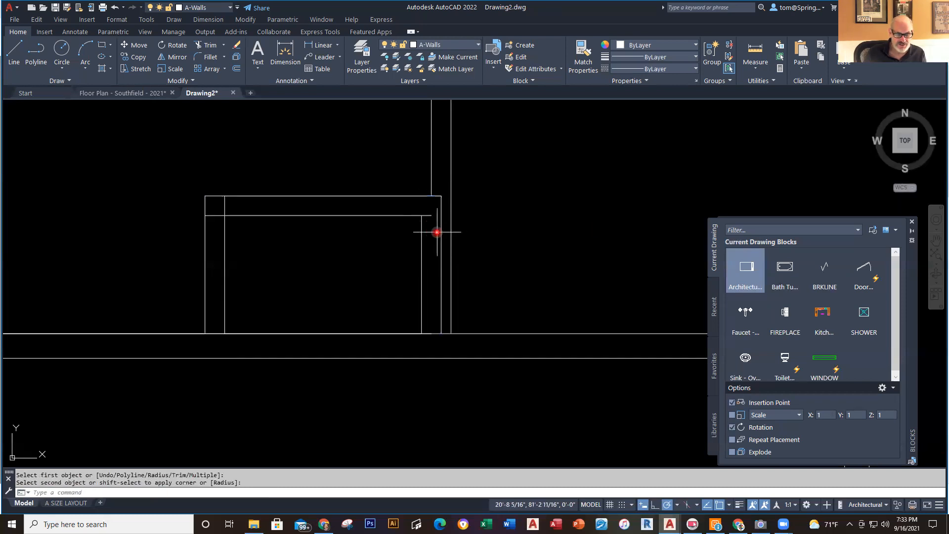
Trim the overlapping line ends at the closet's inner upper corners so the inner wall faces meet cleanly
type("tr")
key("Return")
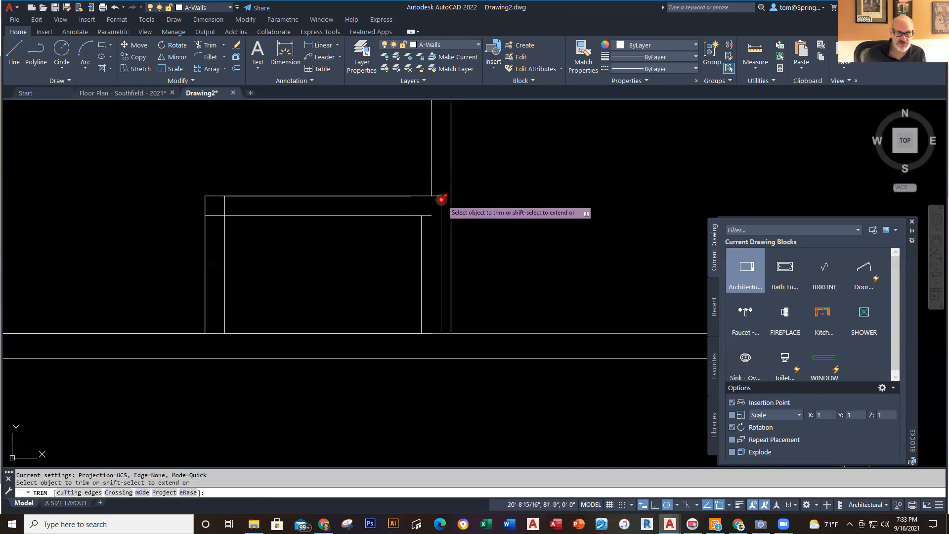
left_click(430, 216)
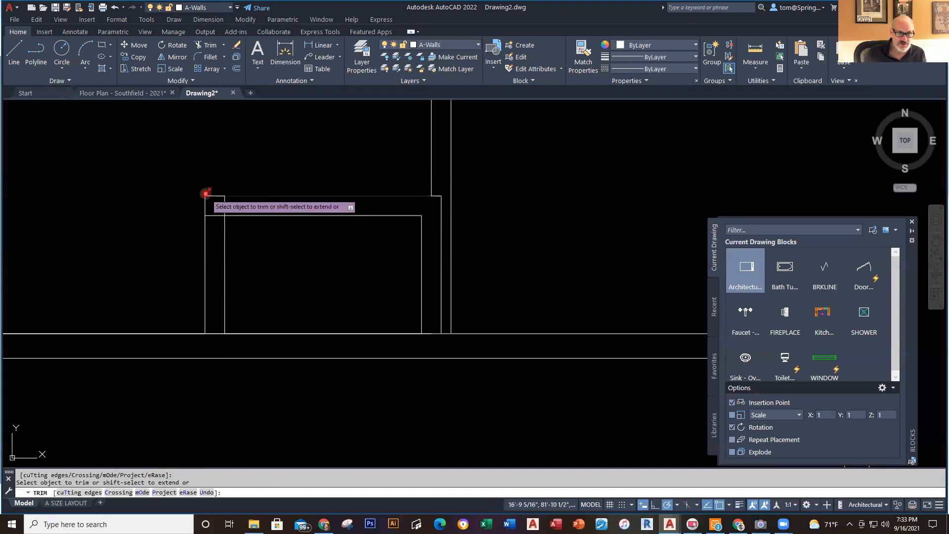
left_click(229, 209)
left_click(216, 220)
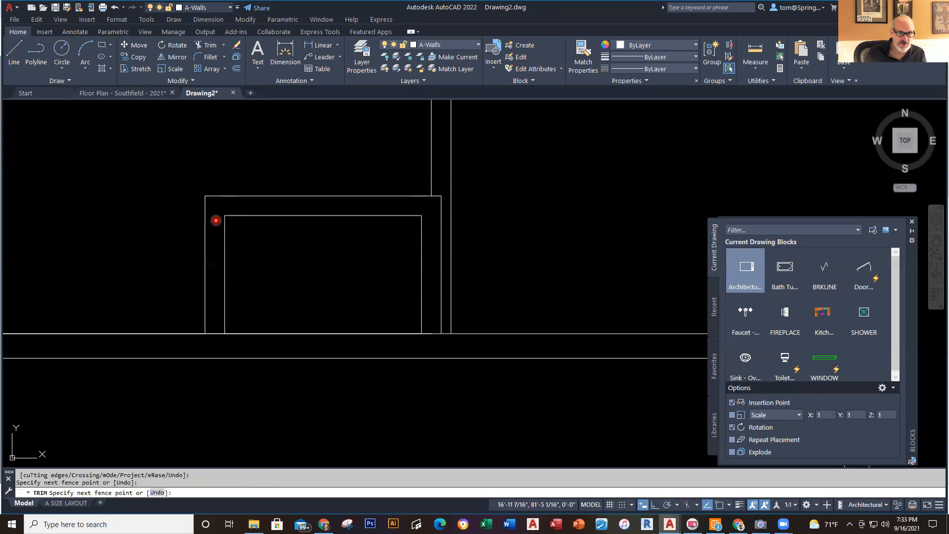
key("Escape")
Trim away both lines of the old interior wall between the bathroom's lower corner and the closet
scroll(480, 229, "down", 4)
middle_click_drag(487, 217, 487, 343)
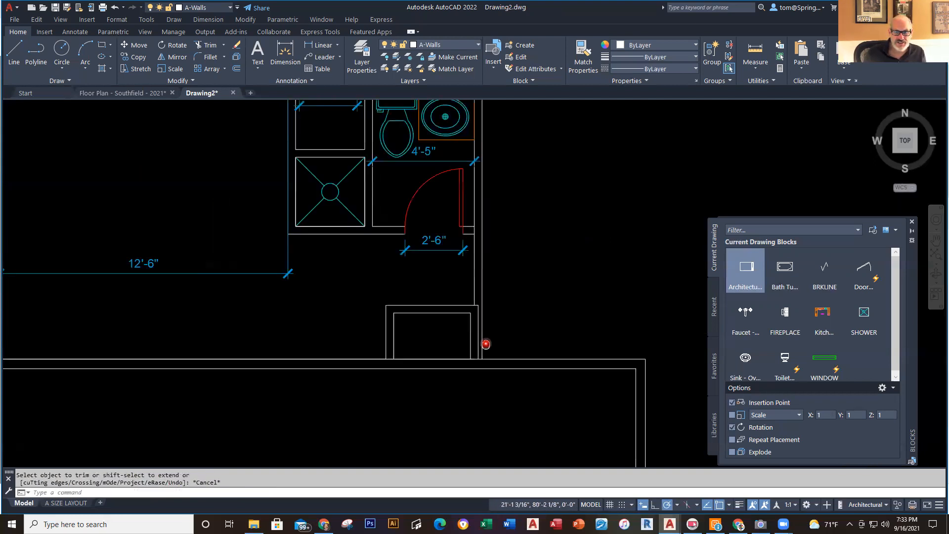
scroll(484, 229, "up", 4)
type("tr")
key("Return")
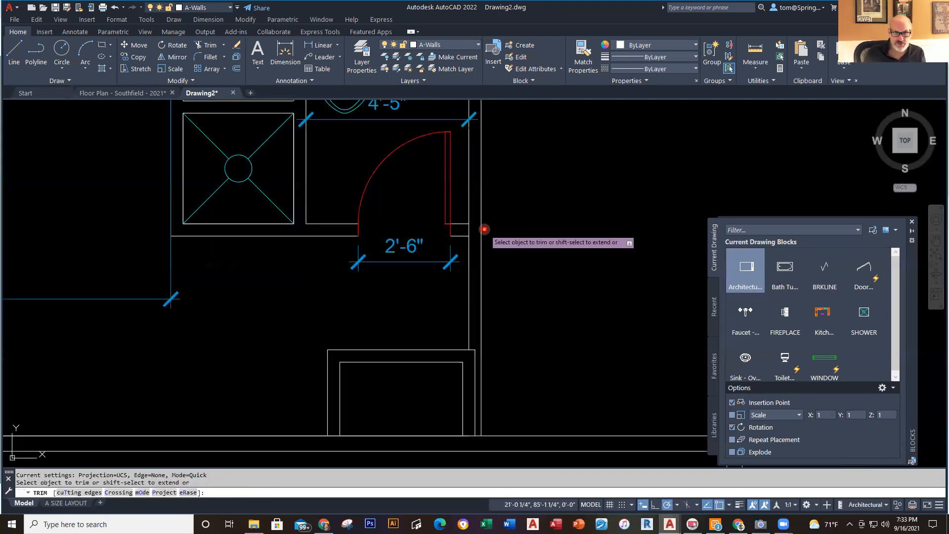
left_click(410, 322)
left_click(562, 326)
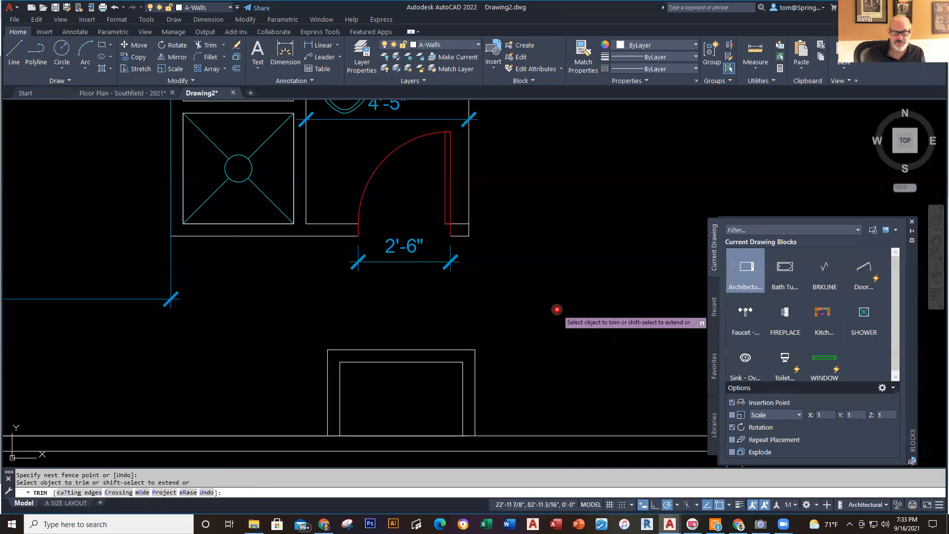
key("Escape")
scroll(549, 311, "down", 4)
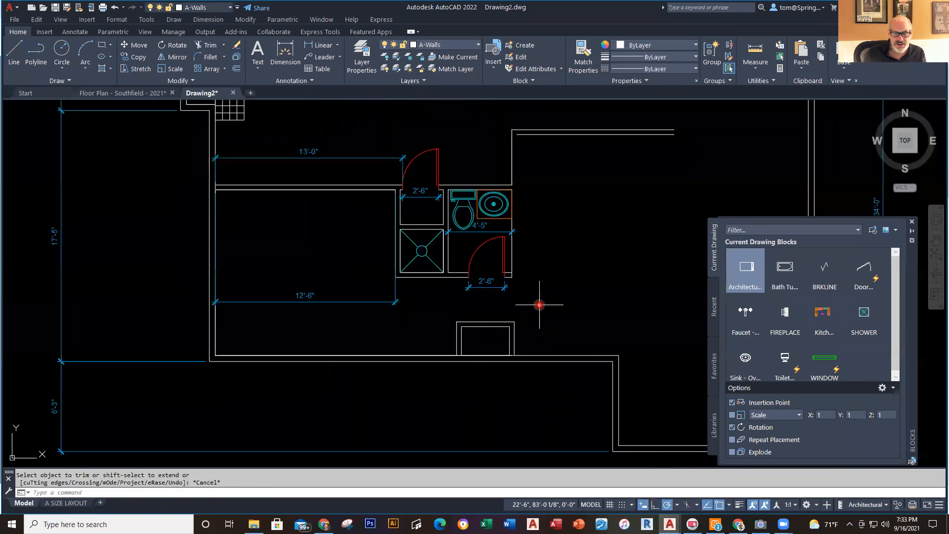
middle_click_drag(540, 305, 541, 338)
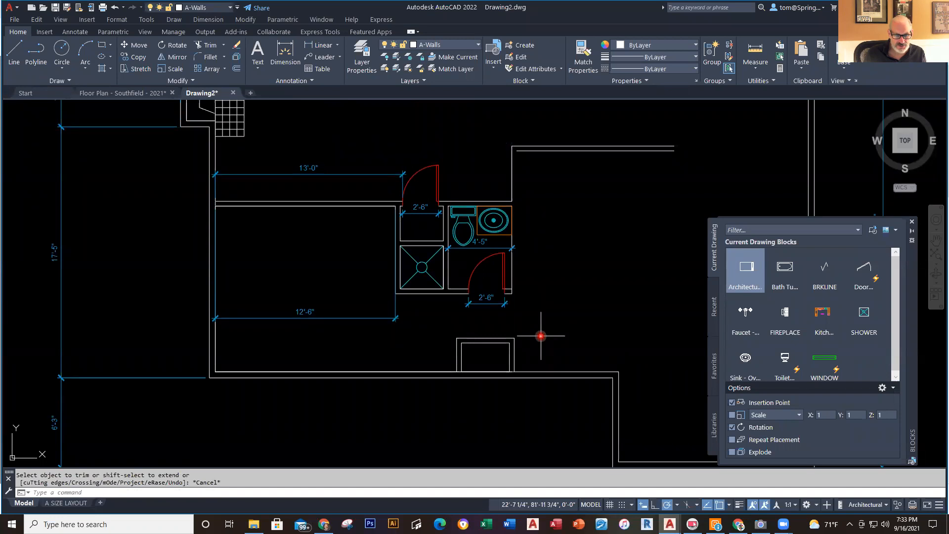
Undo the last trim of the old interior wall lines between the bathroom's lower corner and the closet
key("ctrl+z")
key("ctrl+z")
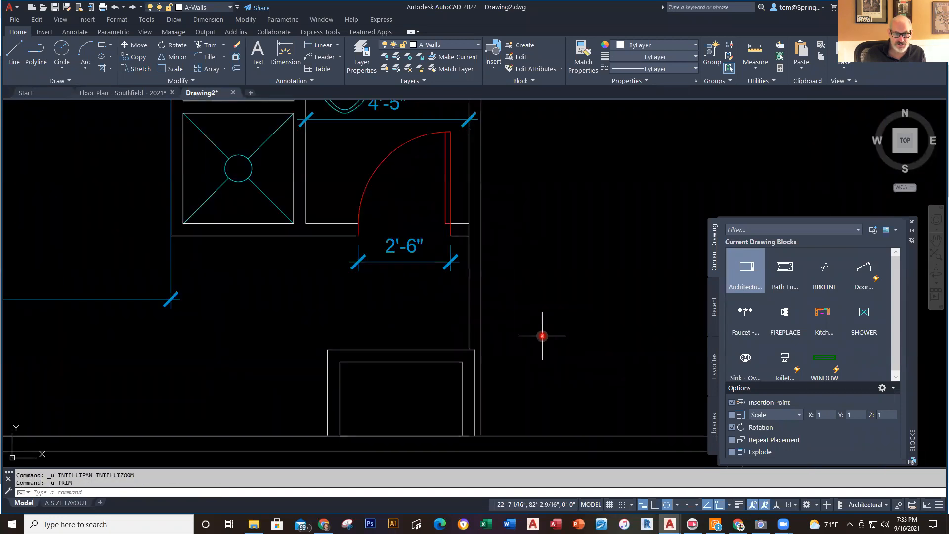
type("mt")
key("Return")
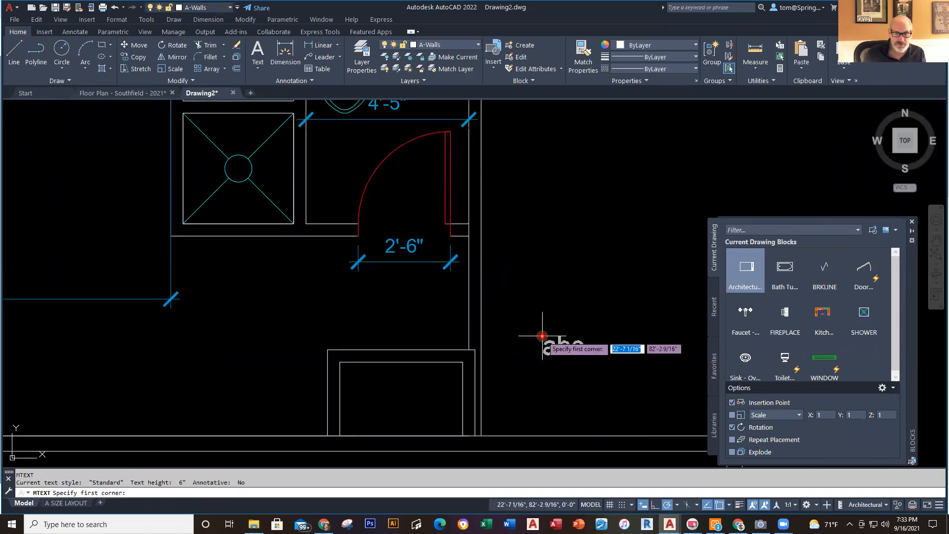
key("Escape")
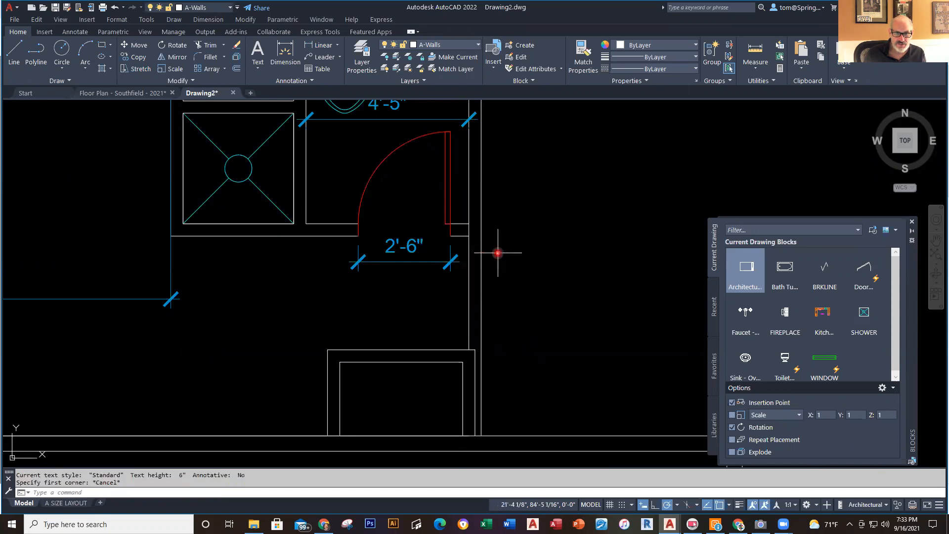
Trim away the inner line of the old interior wall between the bathroom's lower corner and the closet
type("Tr")
key("Return")
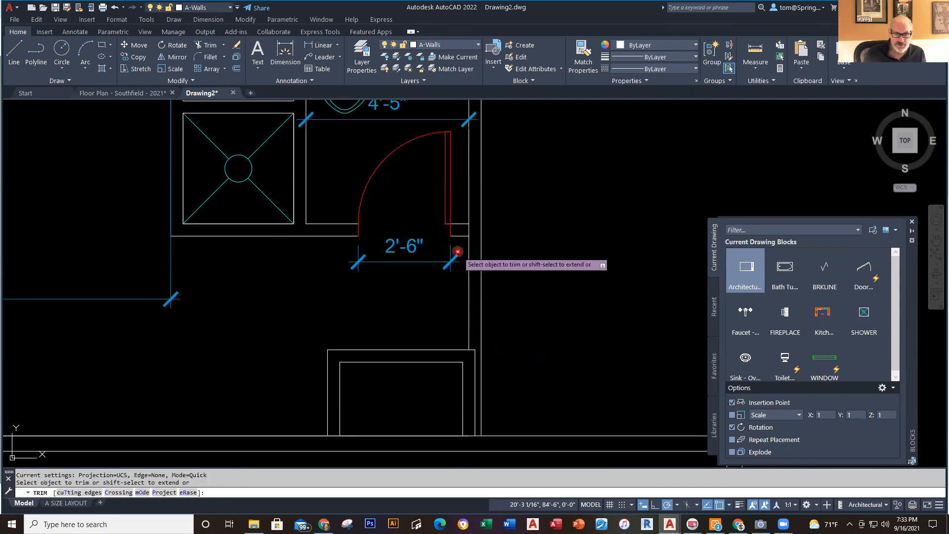
left_click(471, 242)
key("Escape")
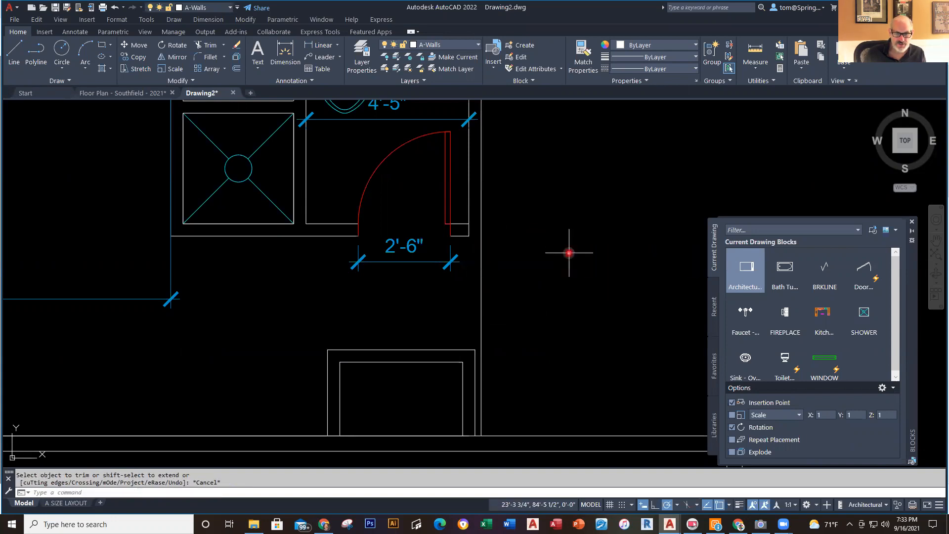
Stretch the short outer wall line beside the lower bathroom door so it meets the outer face of the bathroom's right wall
scroll(566, 306, "down", 2)
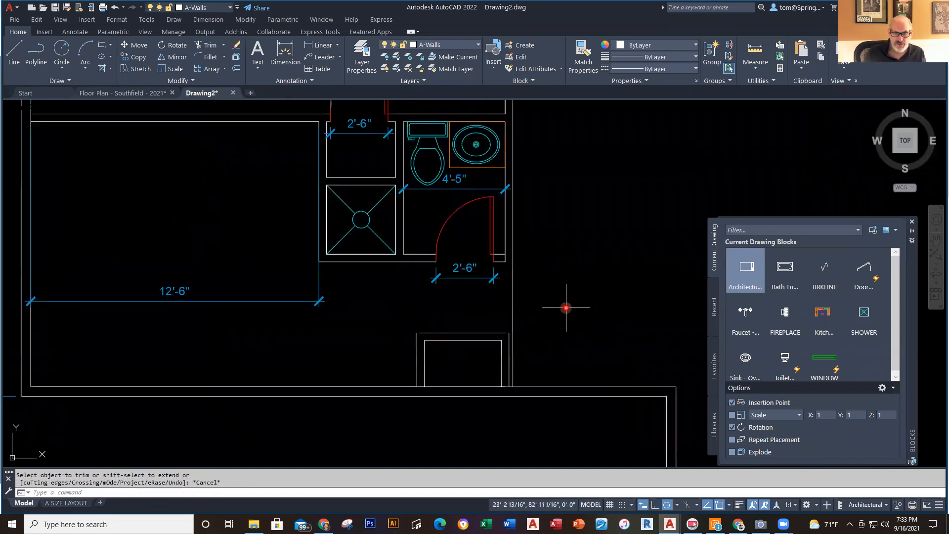
scroll(566, 307, "down", 2)
middle_click_drag(566, 307, 566, 327)
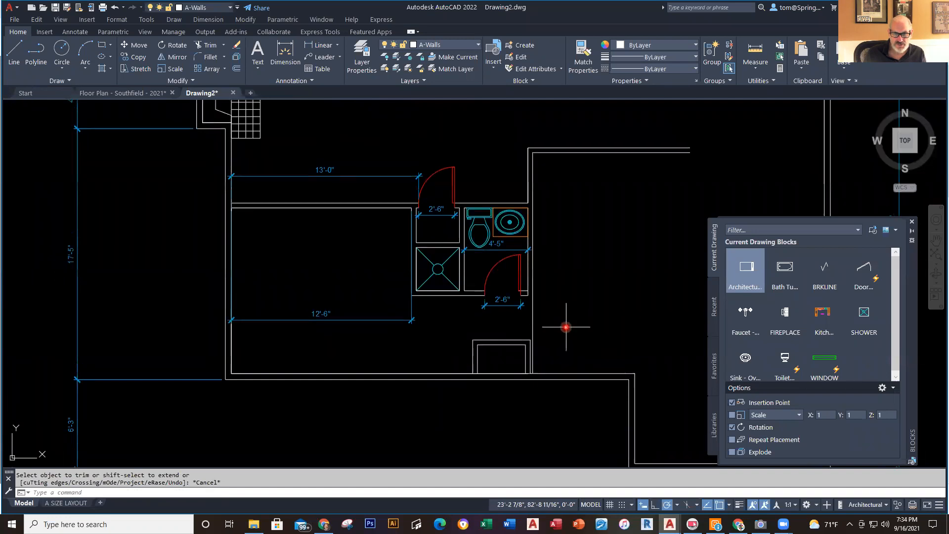
scroll(566, 327, "up", 4)
left_click(464, 258)
left_click(467, 251)
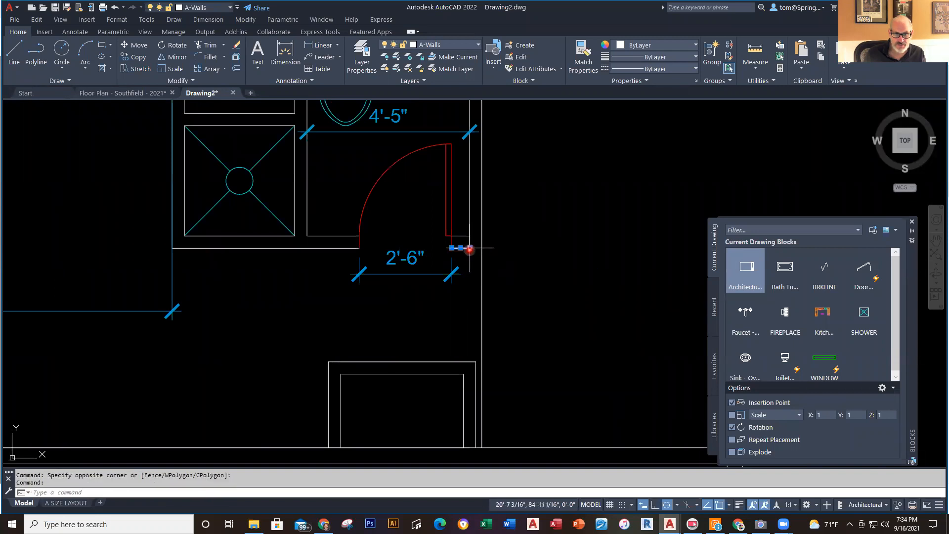
left_click(468, 249)
key("Escape")
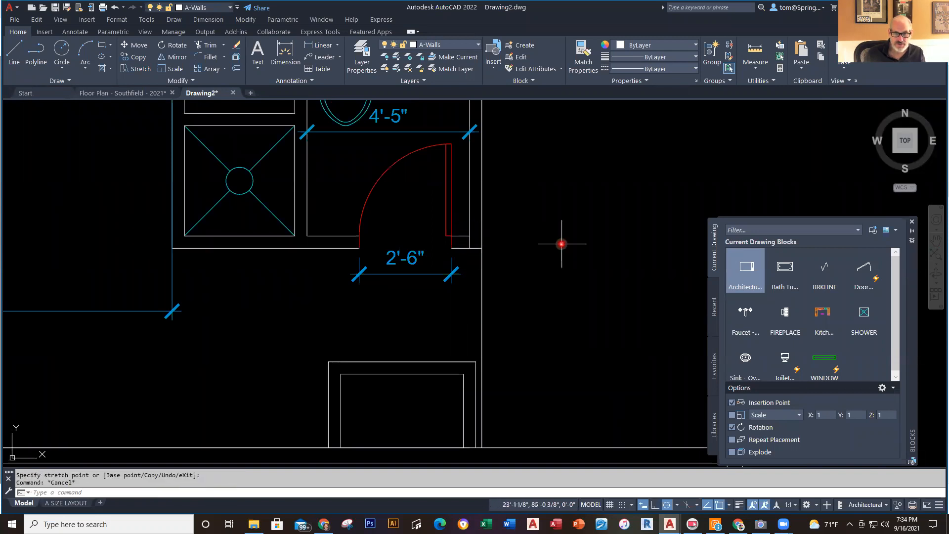
Trim the outer wall line below the bathroom and the leftover inner stub to form a clean lower-right wall corner
key("Return")
left_click(515, 290)
left_click(464, 292)
scroll(467, 256, "up", 5)
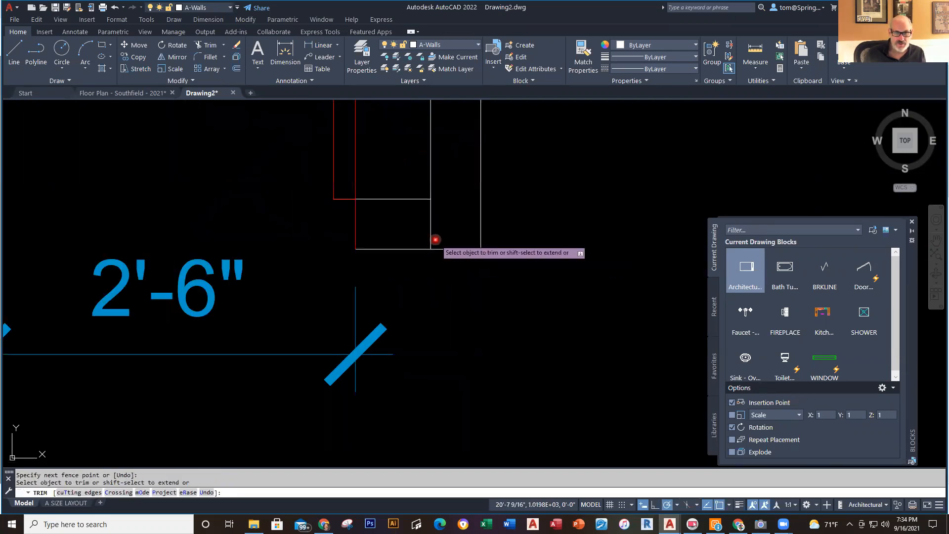
scroll(509, 270, "down", 5)
scroll(524, 280, "down", 5)
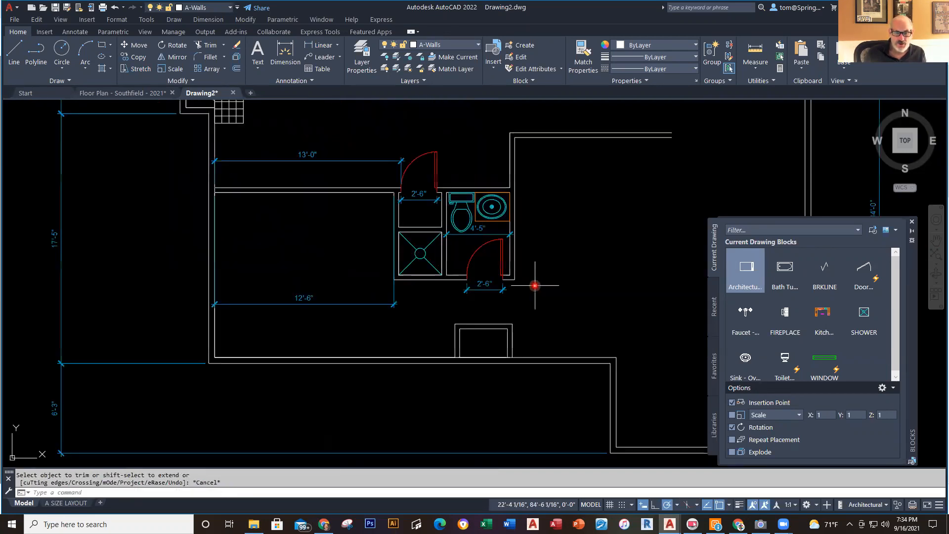
key("Escape")
Check the closet in the Southfield reference drawing and add a linear dimension across the inside width of the new closet
scroll(548, 316, "up", 3)
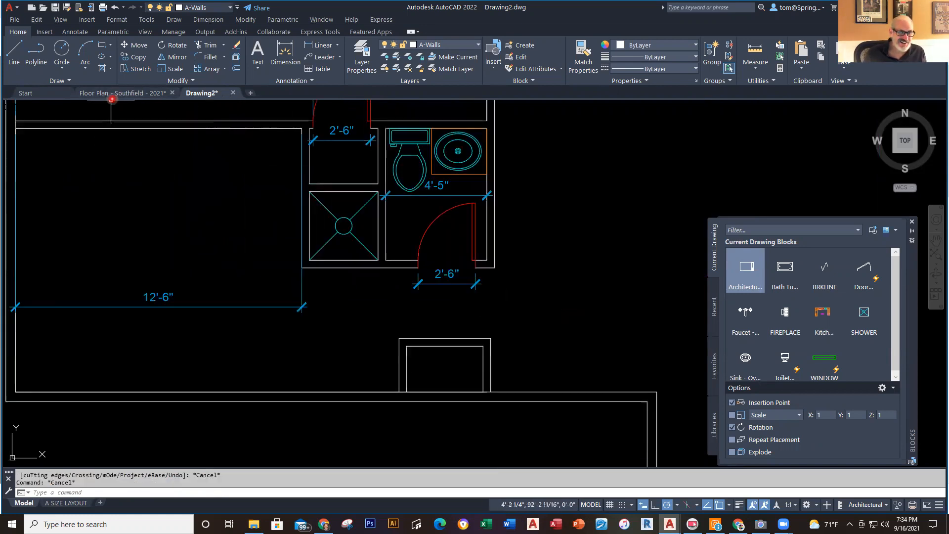
left_click(112, 97)
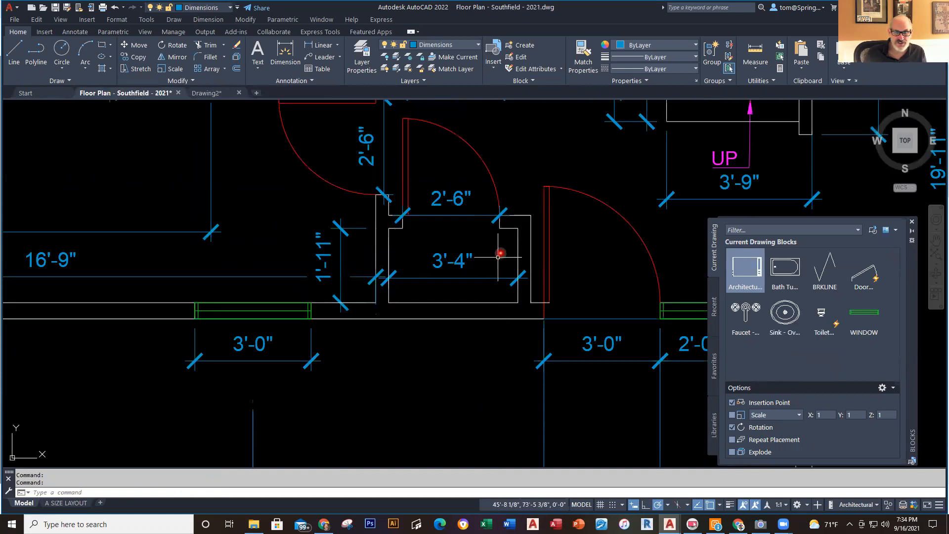
left_click(217, 93)
left_click(321, 45)
left_click(408, 366)
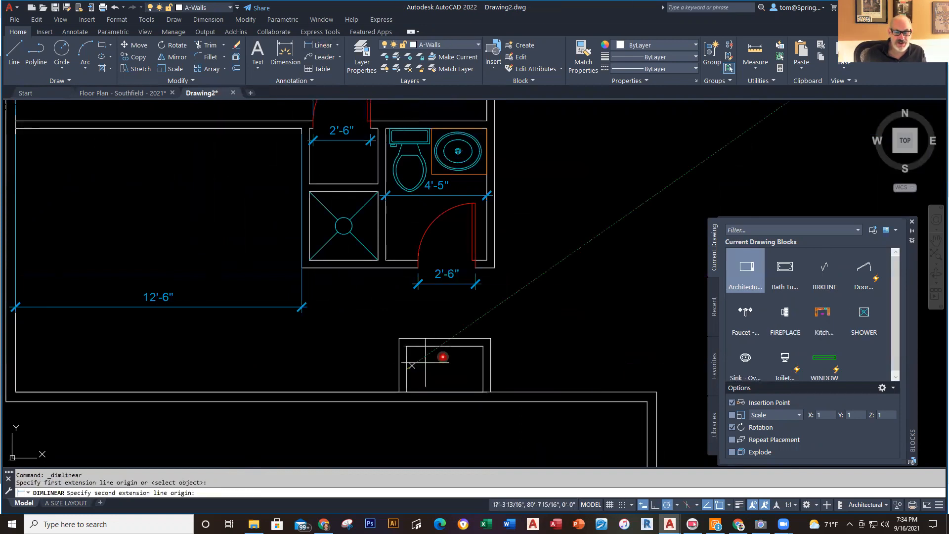
left_click(482, 369)
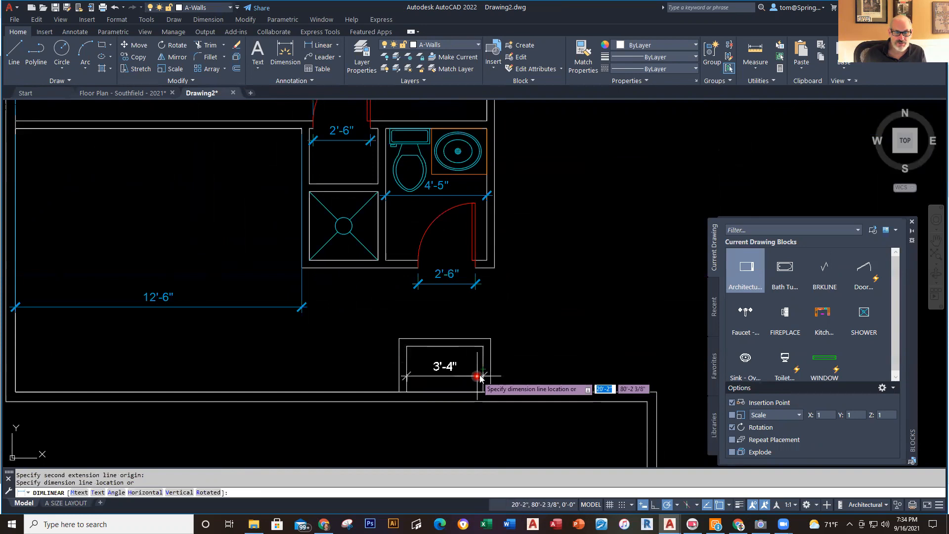
left_click(479, 376)
Move the closet's width dimension to the Dimensions layer
left_click(464, 361)
left_click(451, 375)
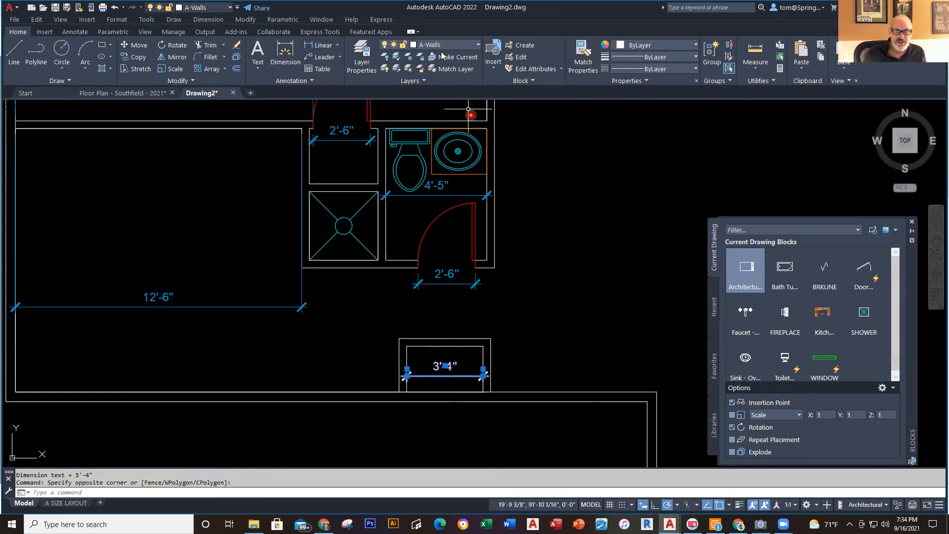
left_click(476, 46)
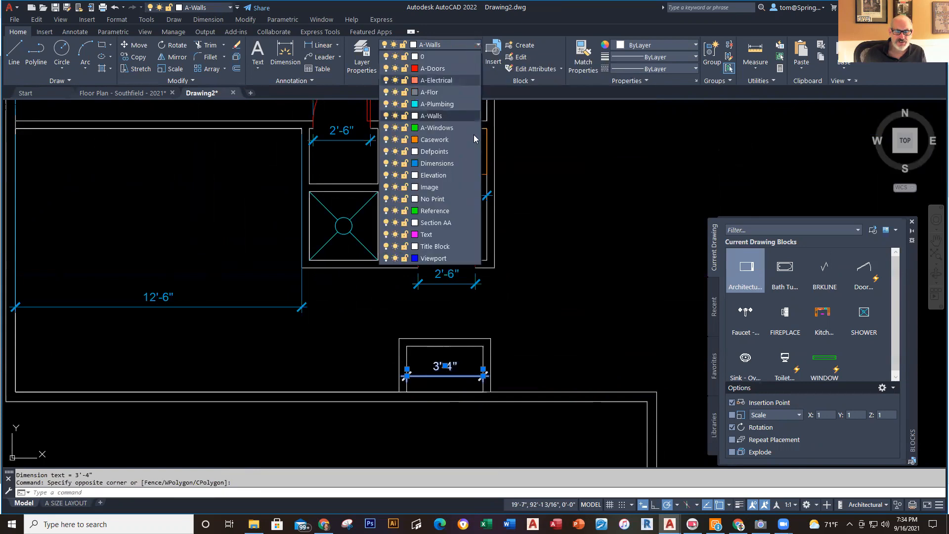
key("Escape")
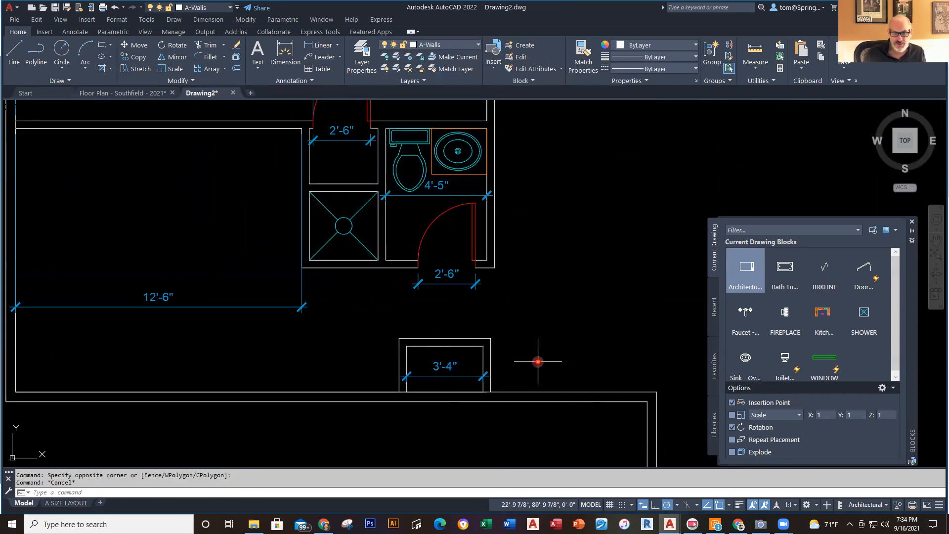
Make A-Doors the current layer and insert the Door block on the closet's outer upper wall line, spanning toward the right
scroll(489, 383, "up", 3)
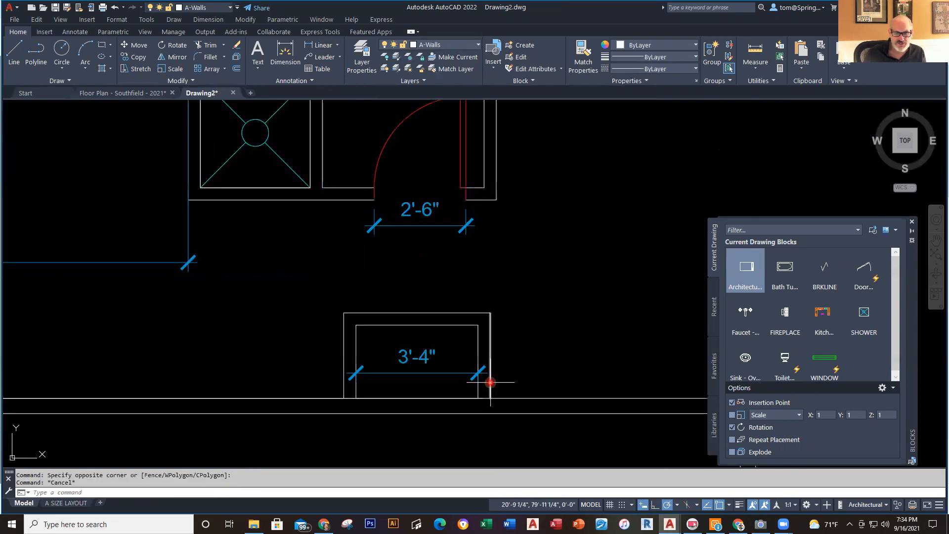
left_click(473, 48)
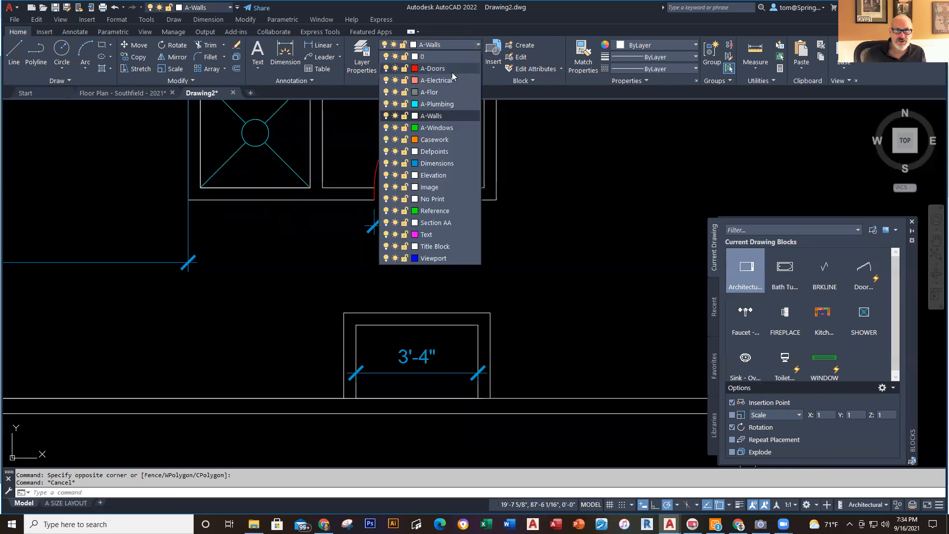
left_click(452, 72)
left_click(864, 270)
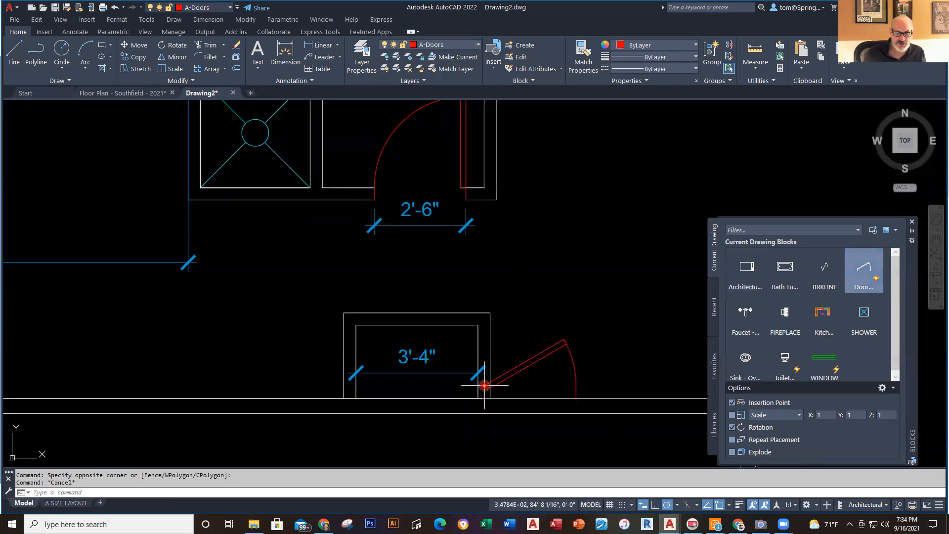
scroll(457, 324, "up", 4)
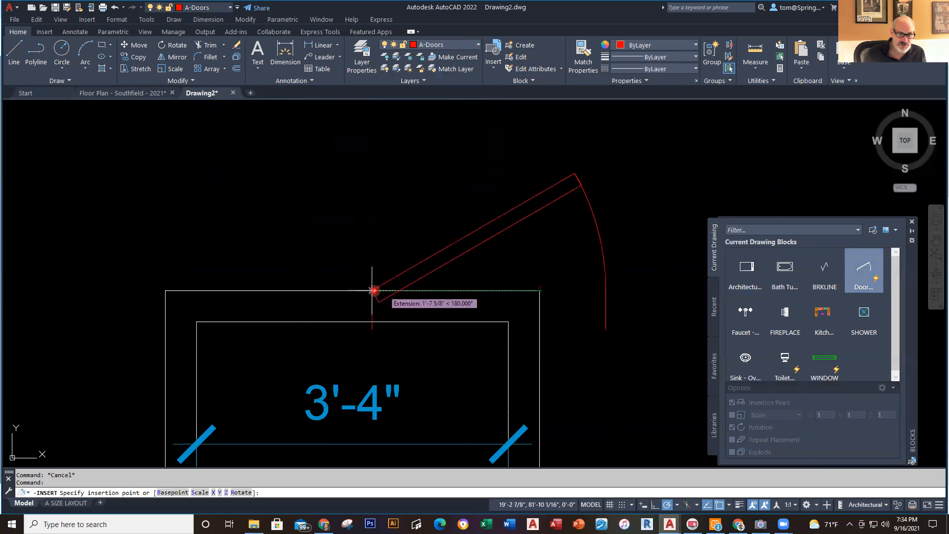
left_click(246, 291)
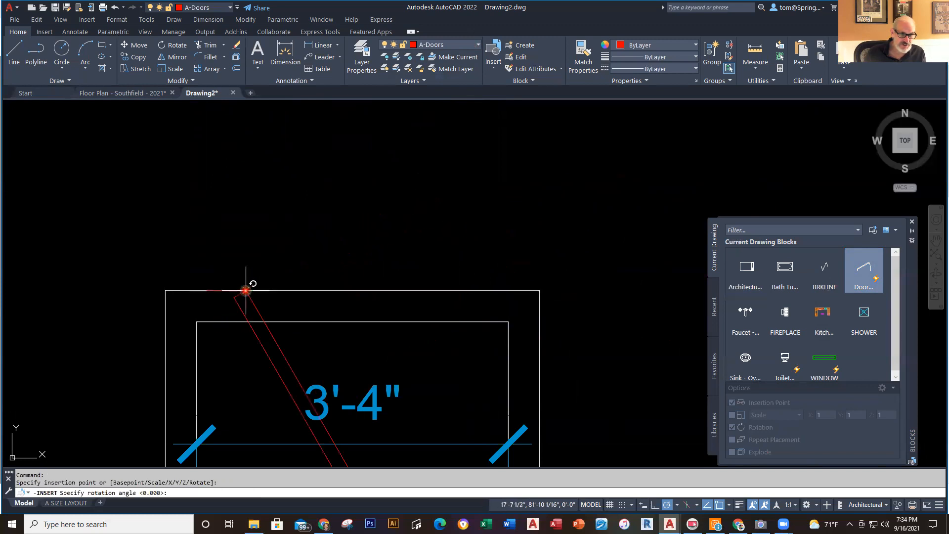
left_click(403, 297)
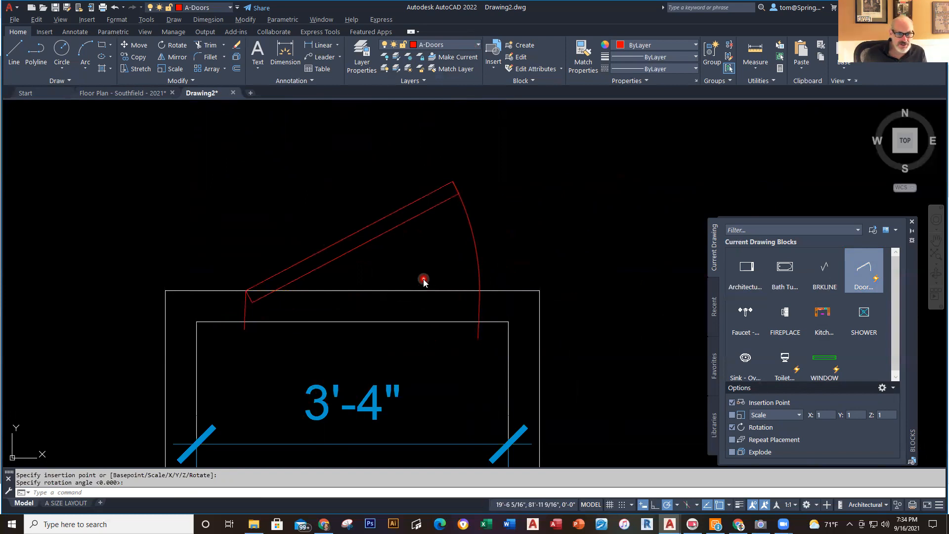
Check the closet door in the Southfield reference drawing and set the new closet door to Open 90º
key("alt+Tab")
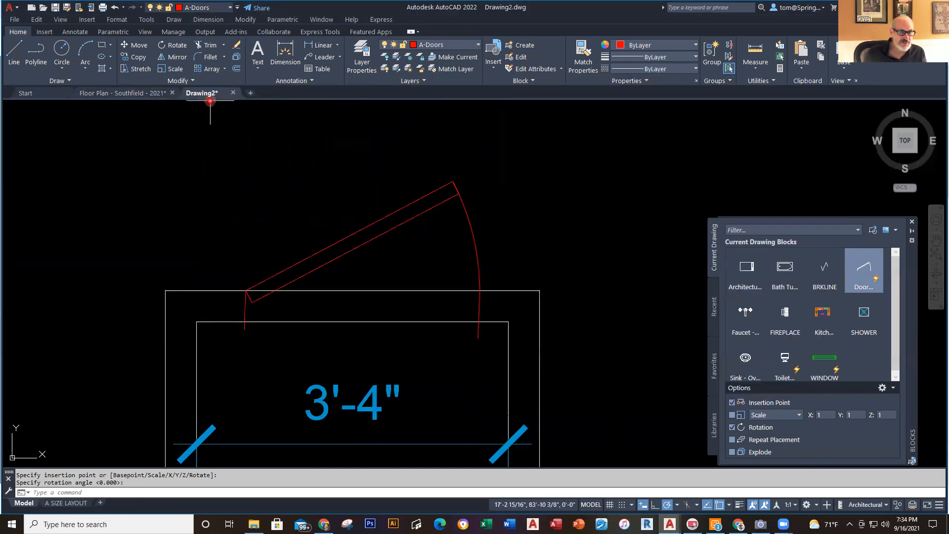
left_click(142, 96)
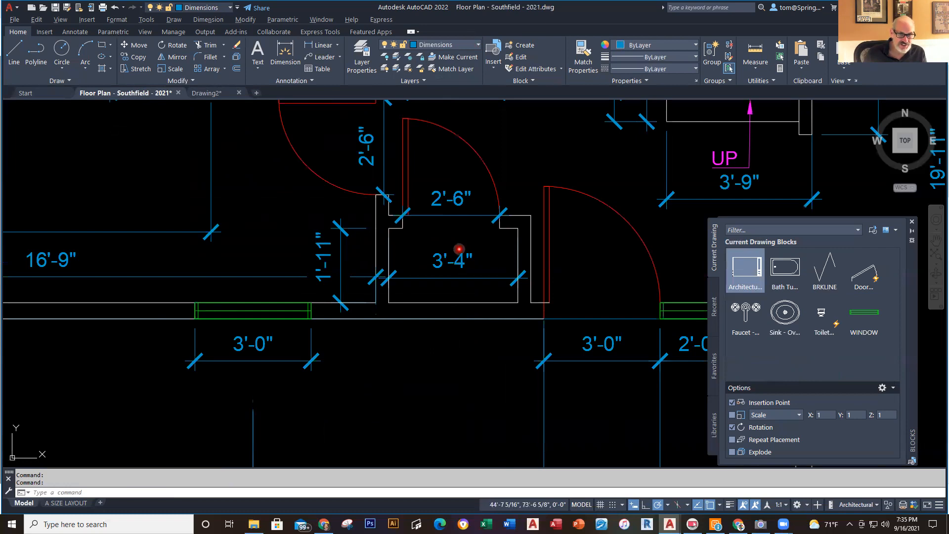
left_click(225, 94)
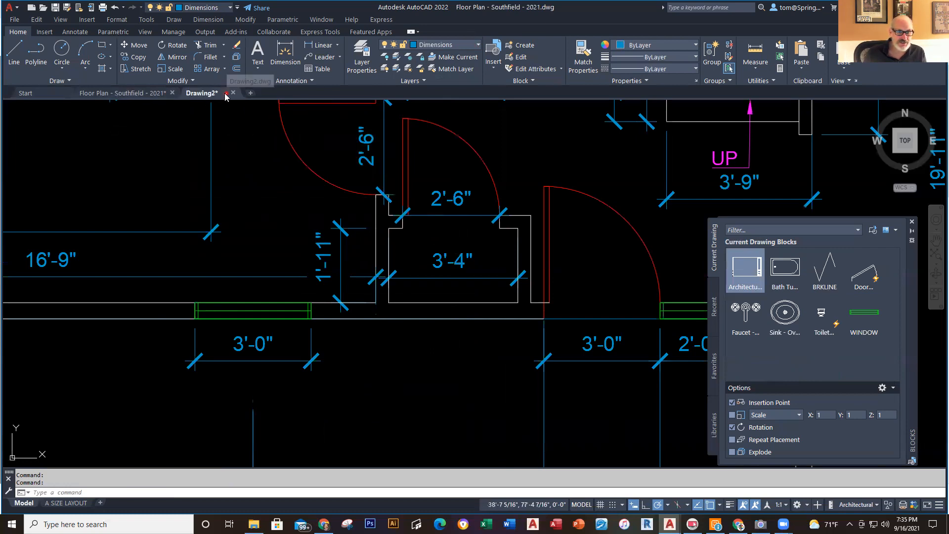
left_click(401, 223)
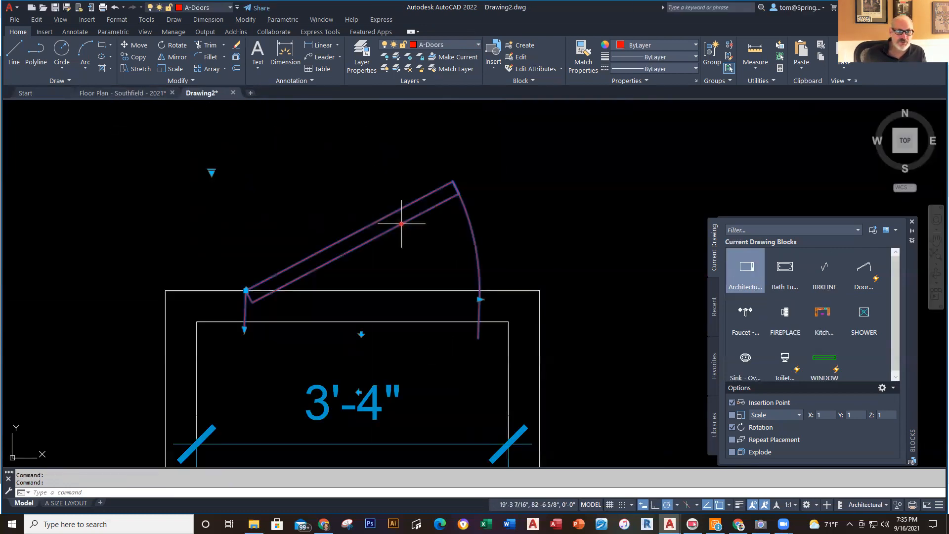
left_click(210, 170)
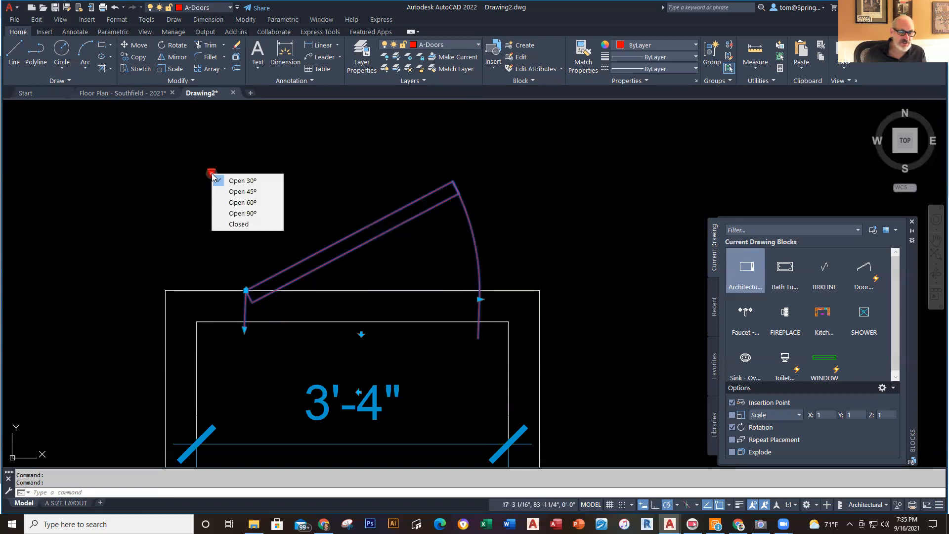
left_click(233, 214)
Set the closet door block's wall thickness to 4" to match the closet's upper wall
scroll(258, 332, "up", 4)
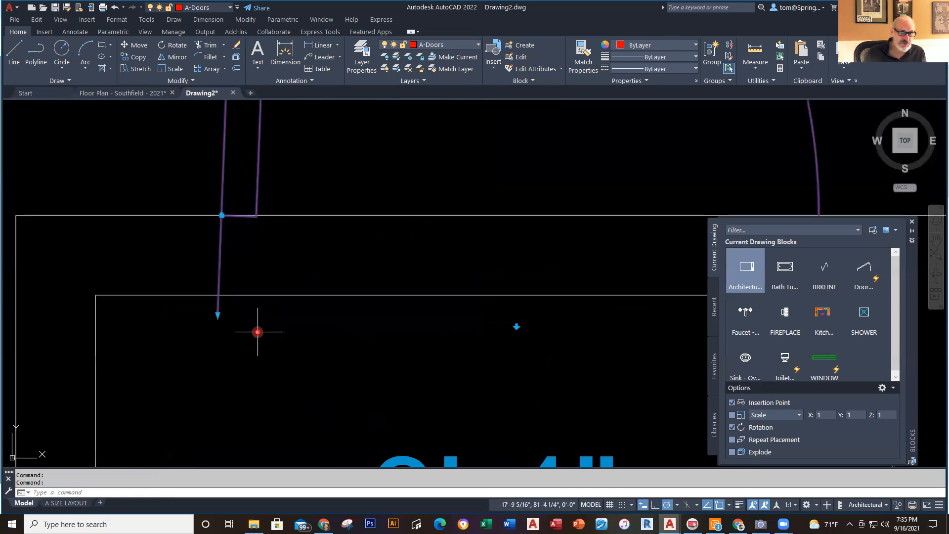
left_click(221, 318)
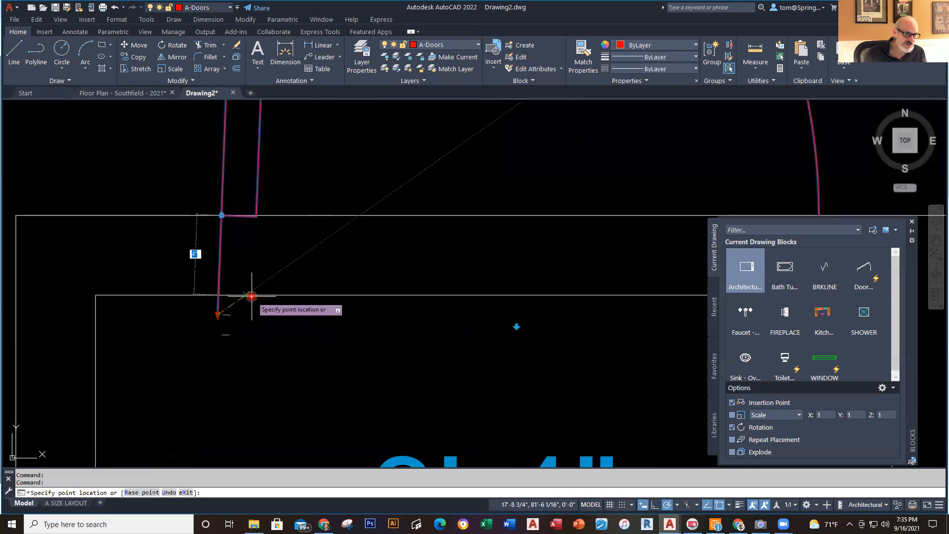
key("Escape")
Set the closet door block's rotation to 0 so it sits square with the closet's upper wall
scroll(413, 339, "down", 5)
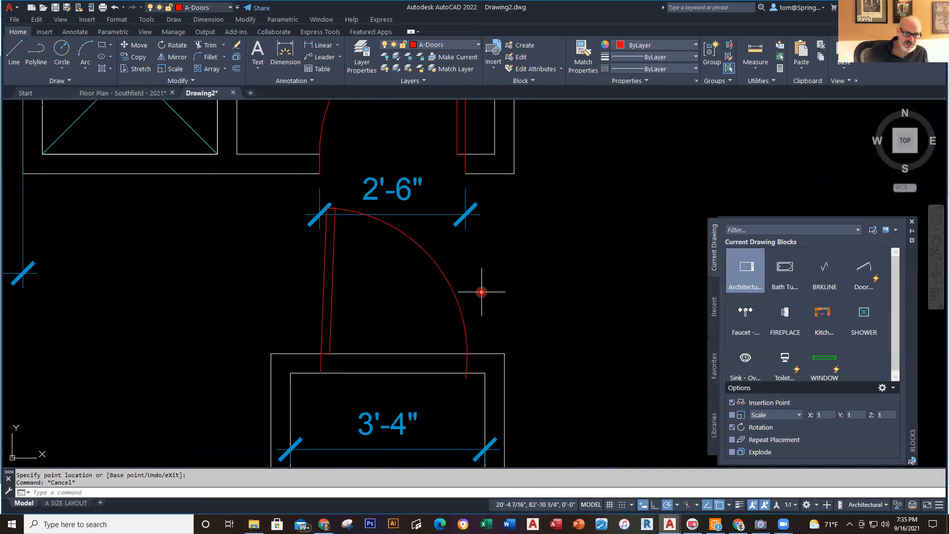
left_click_drag(476, 276, 420, 310)
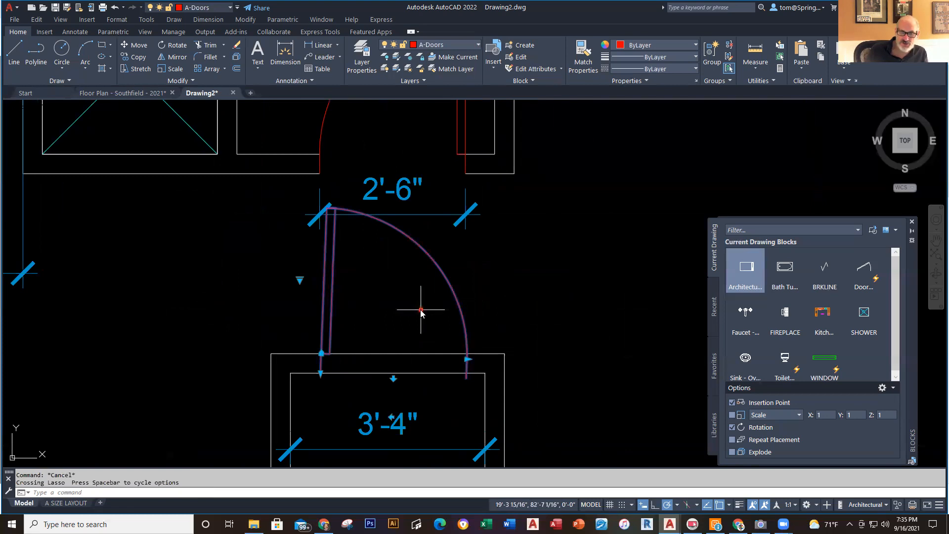
right_click(420, 311)
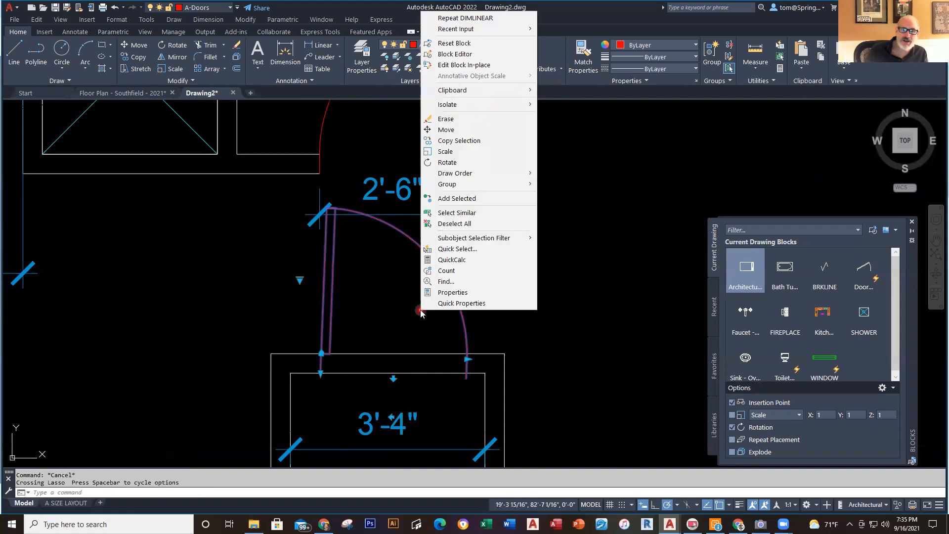
left_click(444, 294)
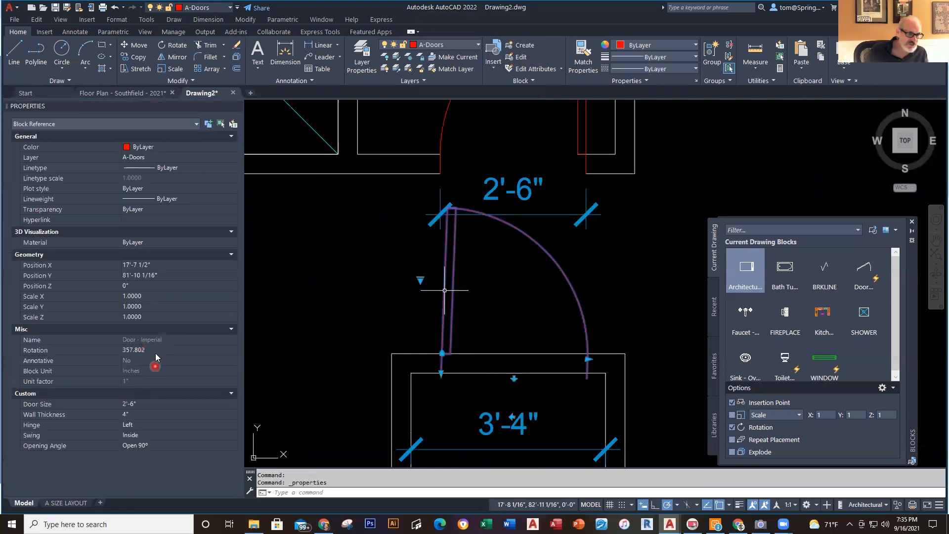
left_click(155, 351)
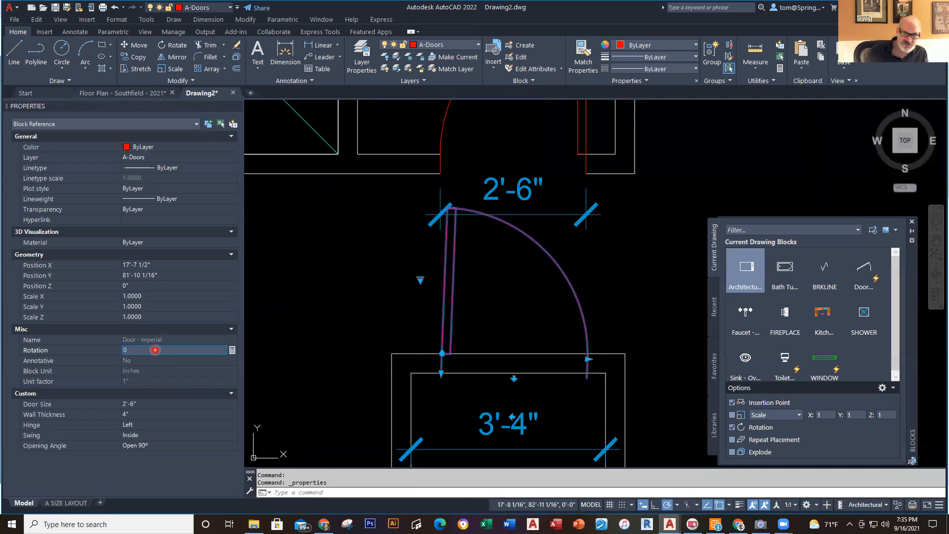
type("0")
key("Return")
key("Escape")
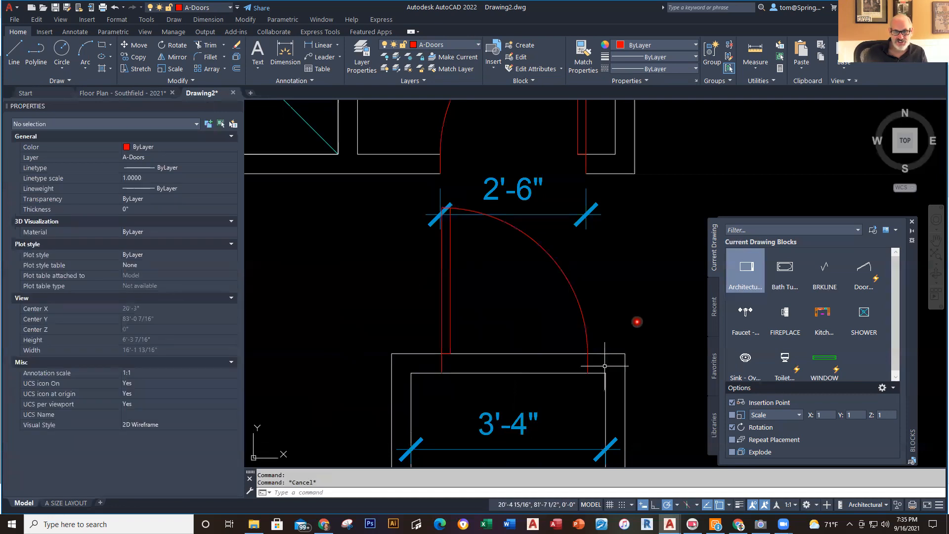
Trim both lines of the closet's upper wall across the door opening
type("tr")
key("Return")
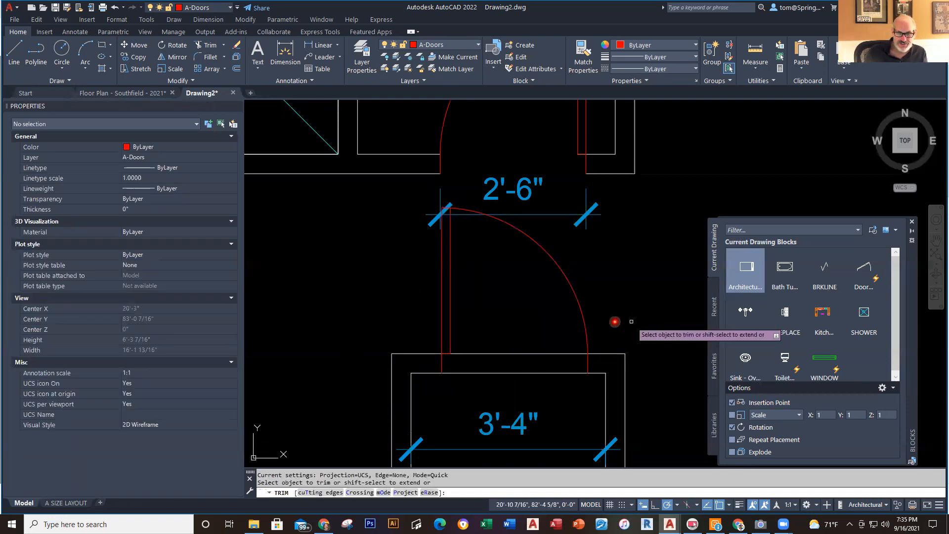
left_click(550, 332)
left_click(563, 375)
key("Escape")
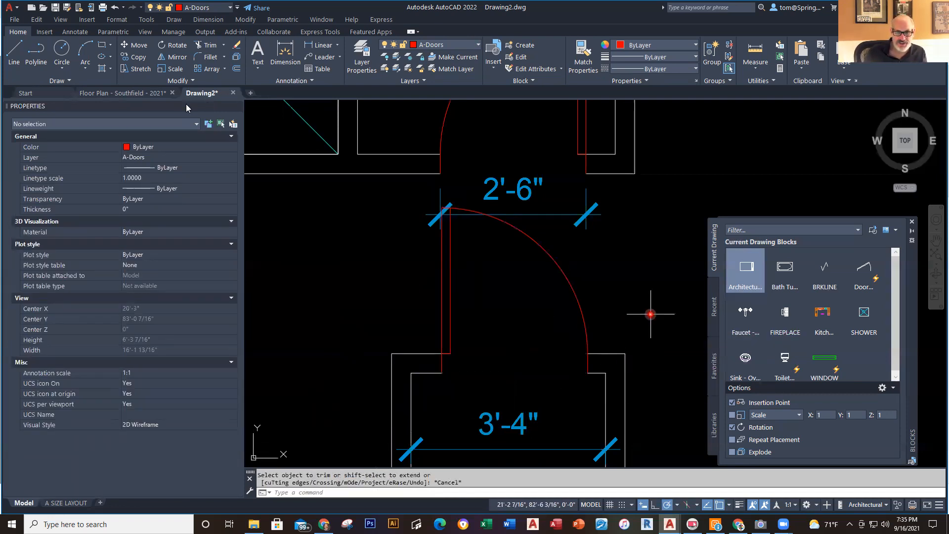
Examine the walls and door between the bathroom and the closet in the Southfield reference drawing, and return to Drawing2
scroll(651, 314, "down", 2)
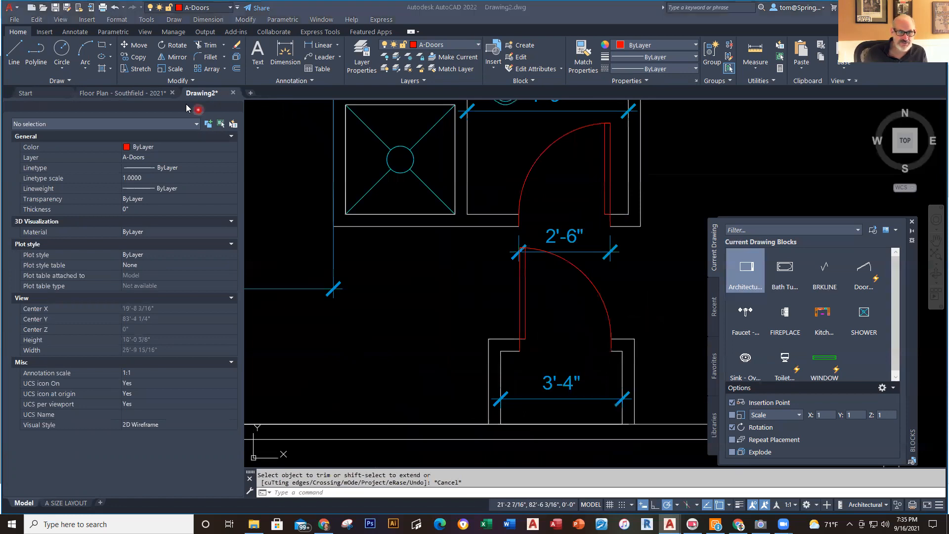
left_click(140, 94)
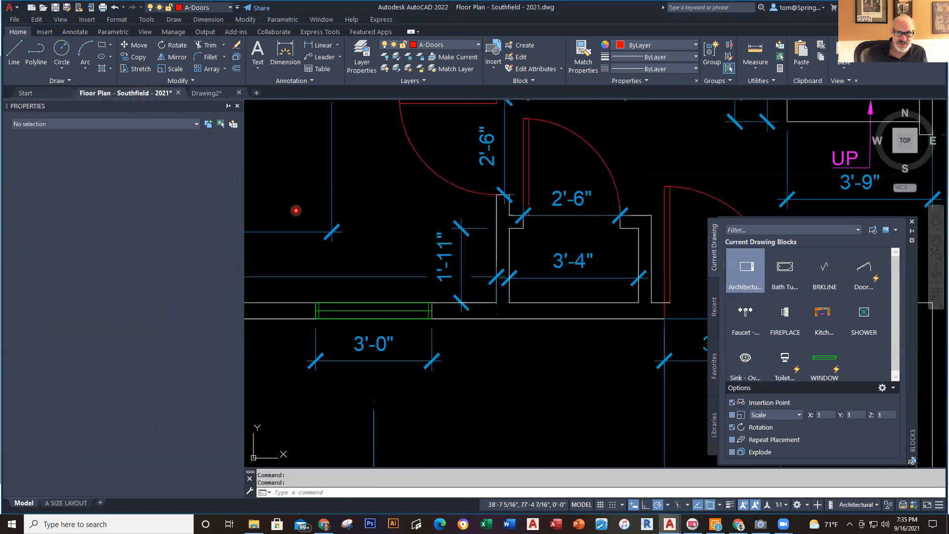
scroll(354, 272, "down", 4)
scroll(405, 267, "up", 6)
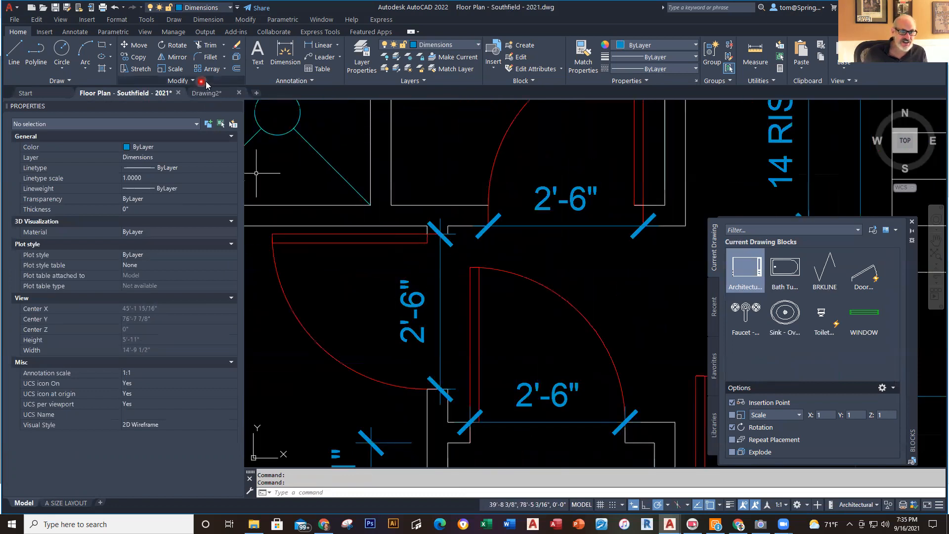
left_click(210, 92)
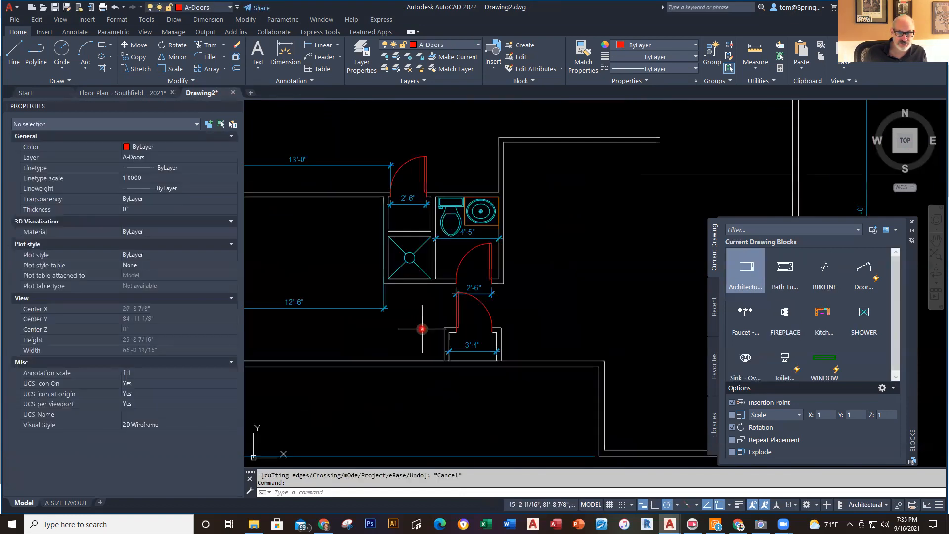
left_click(142, 95)
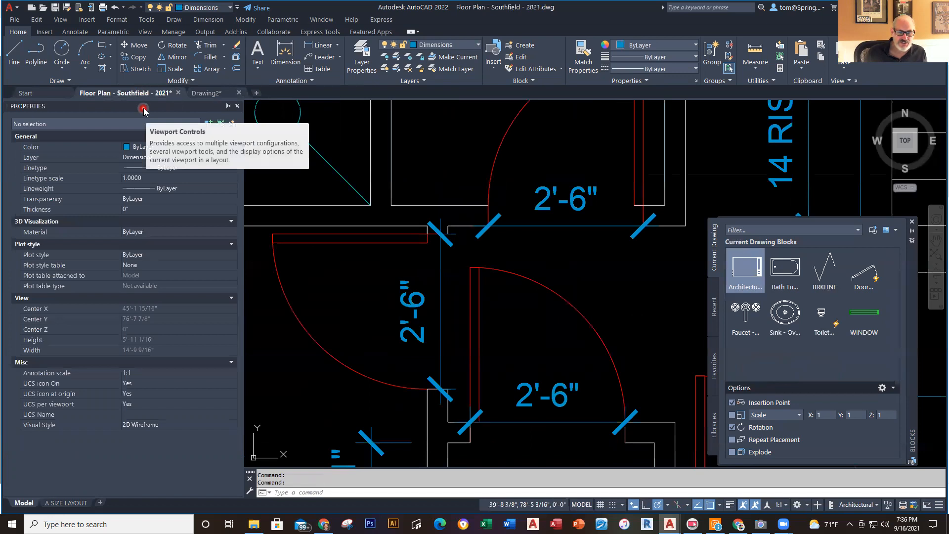
scroll(514, 400, "down", 2)
scroll(520, 428, "down", 3)
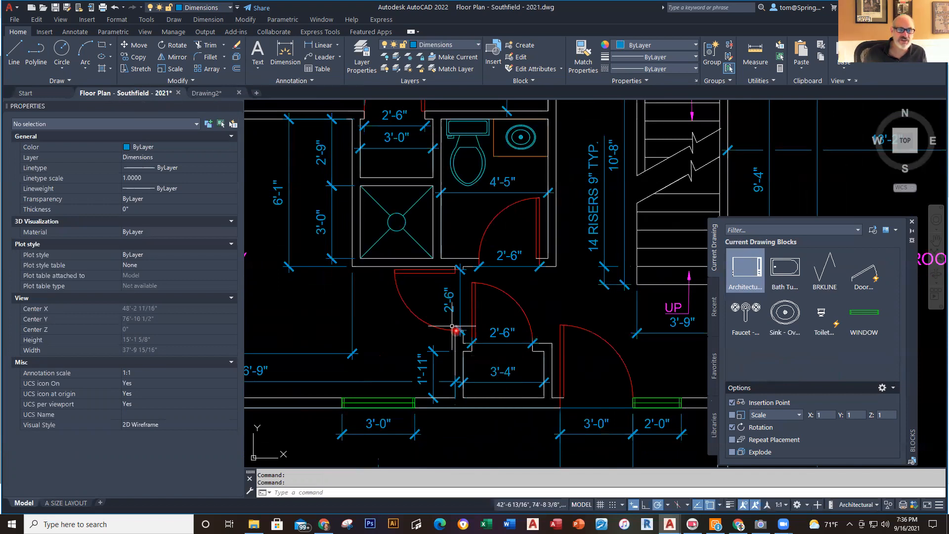
left_click(208, 93)
Extend the closet's outer left wall line up to the bathroom's lower wall
scroll(474, 346, "up", 2)
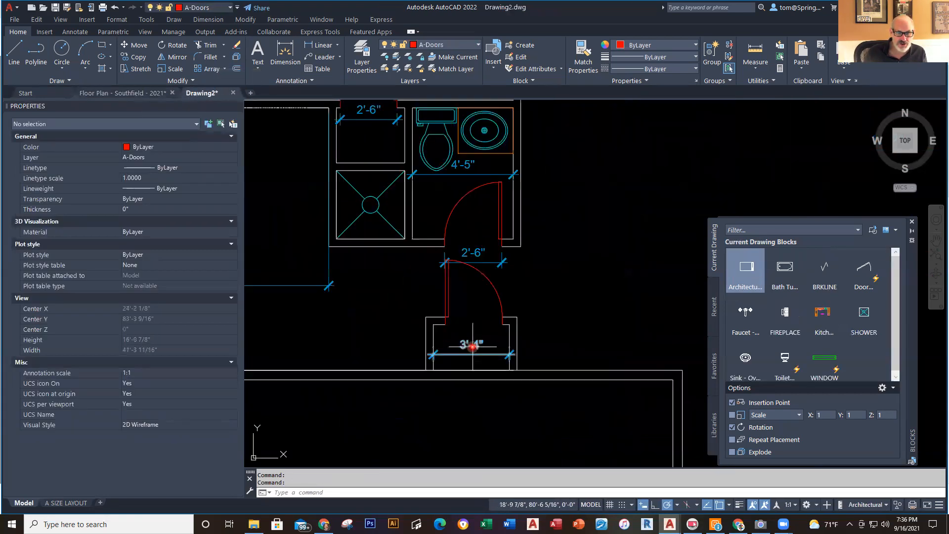
scroll(473, 347, "up", 2)
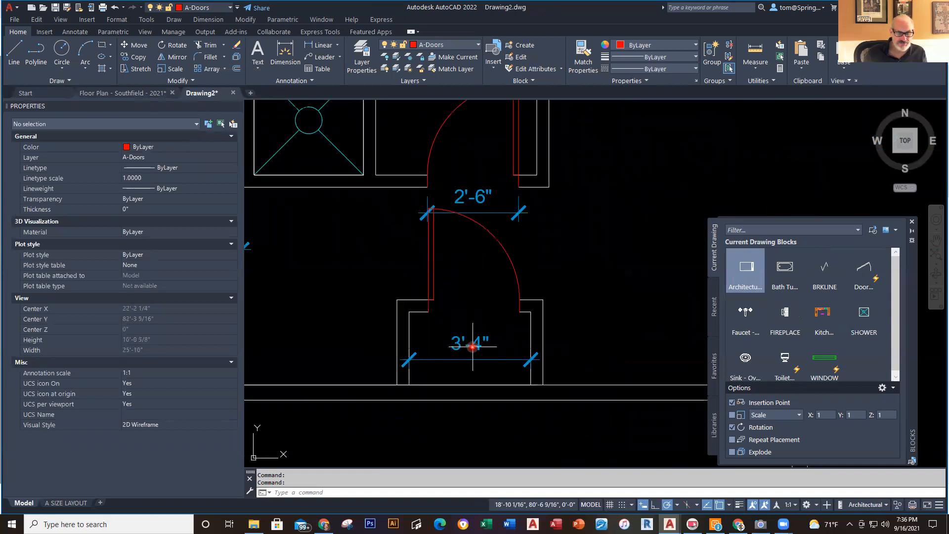
left_click(208, 45)
left_click(222, 46)
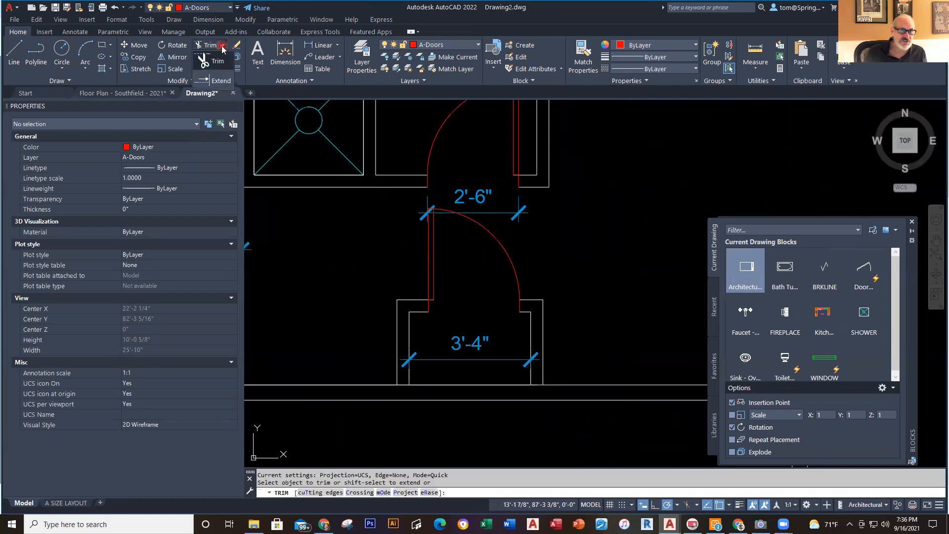
left_click(221, 79)
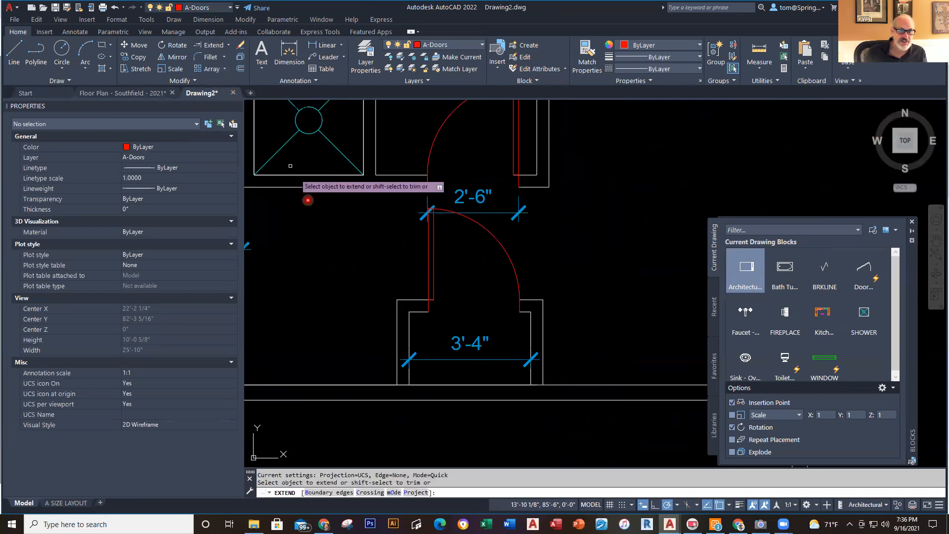
left_click(400, 318)
key("Escape")
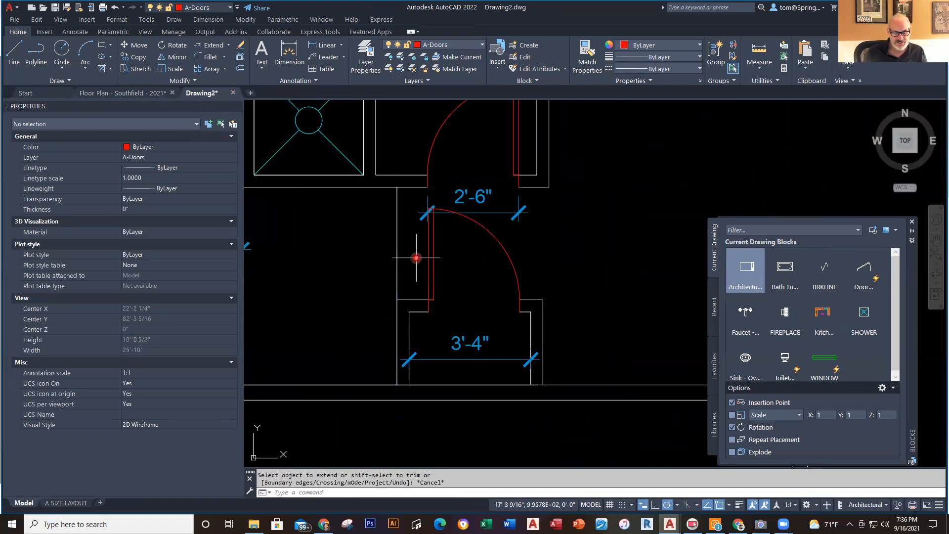
Offset the extended wall line 4" to the right to form the new wall's second face
type("o")
key("Return")
key("Return")
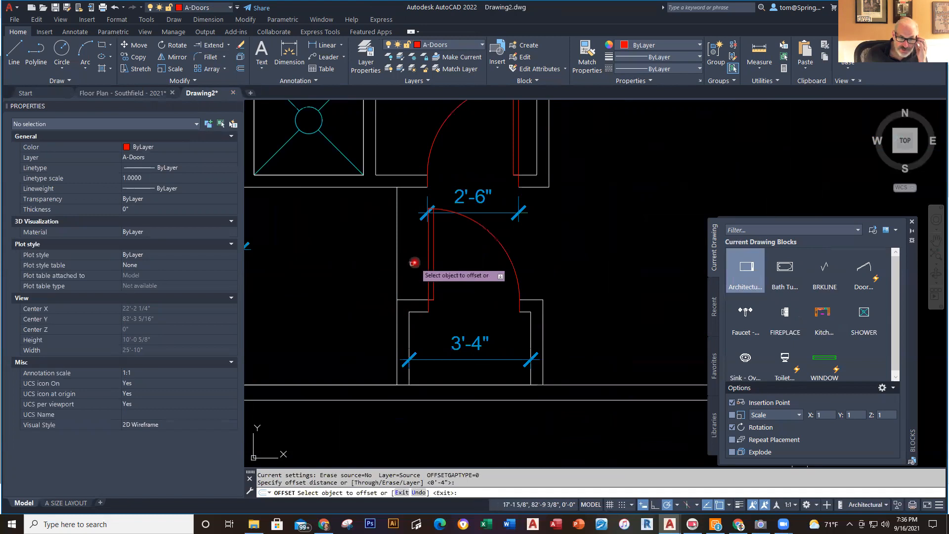
left_click(397, 268)
left_click(403, 269)
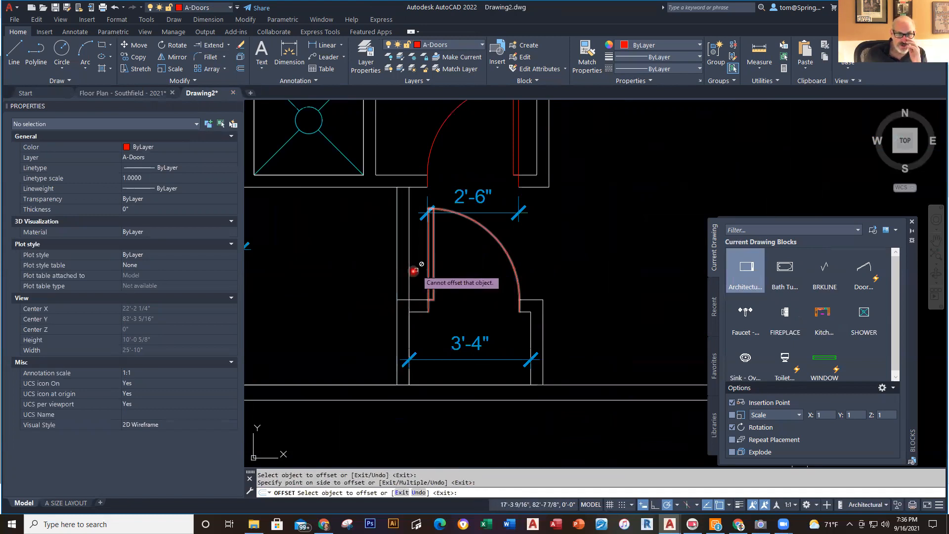
key("Escape")
Trim the overlapping wall lines where the new wall meets the closet's upper left corner
type("tr")
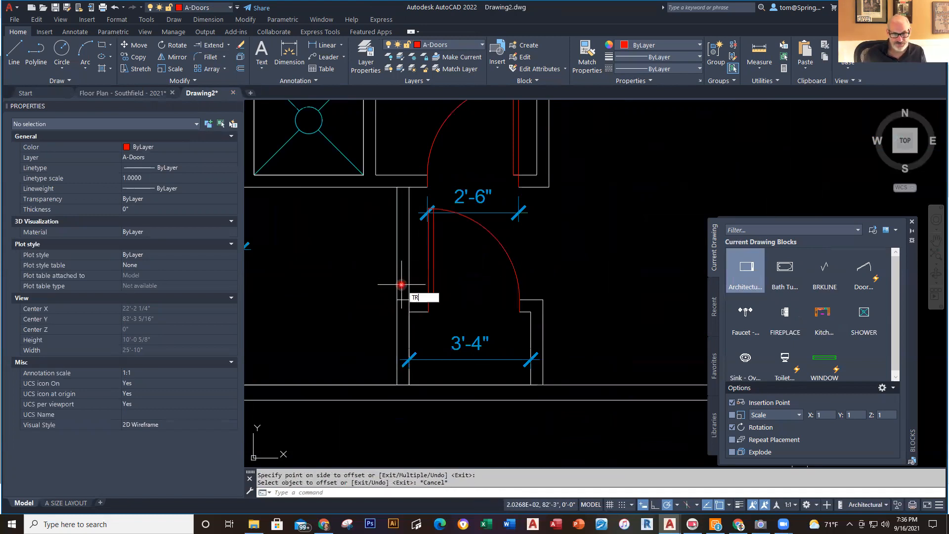
key("Return")
scroll(360, 322, "up", 6)
left_click(380, 310)
left_click(401, 359)
key("Escape")
scroll(571, 279, "down", 6)
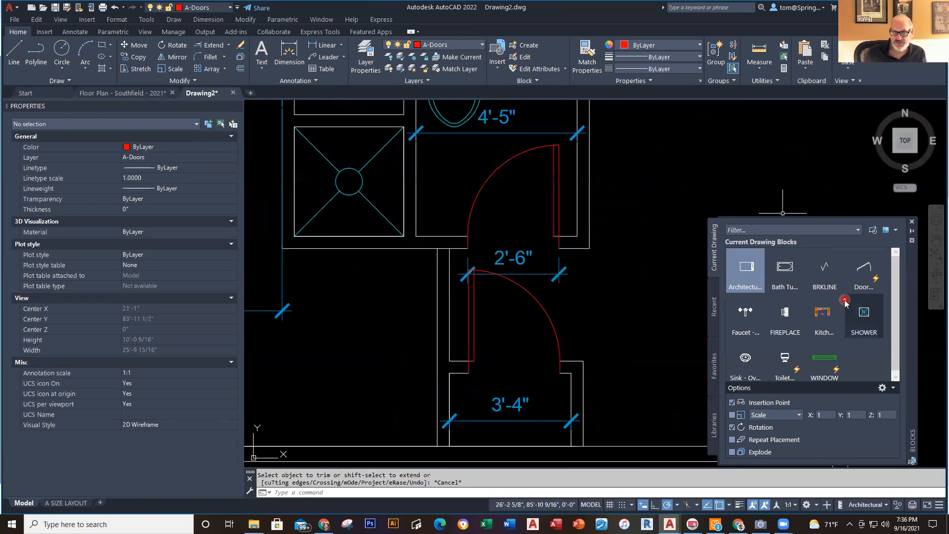
Insert the 2'-6" Door block on the new wall's left line just above the closet, rotated 90° to span upward
left_click(864, 270)
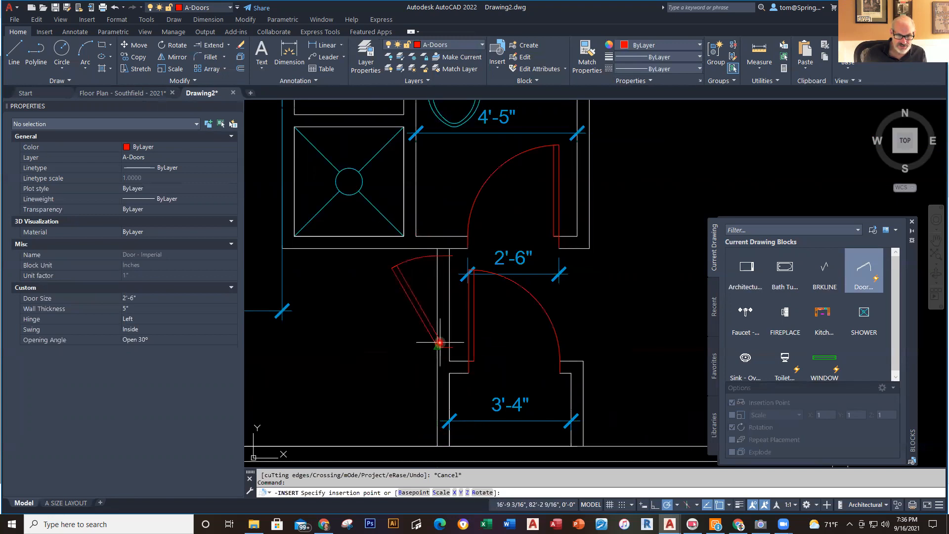
scroll(438, 342, "up", 4)
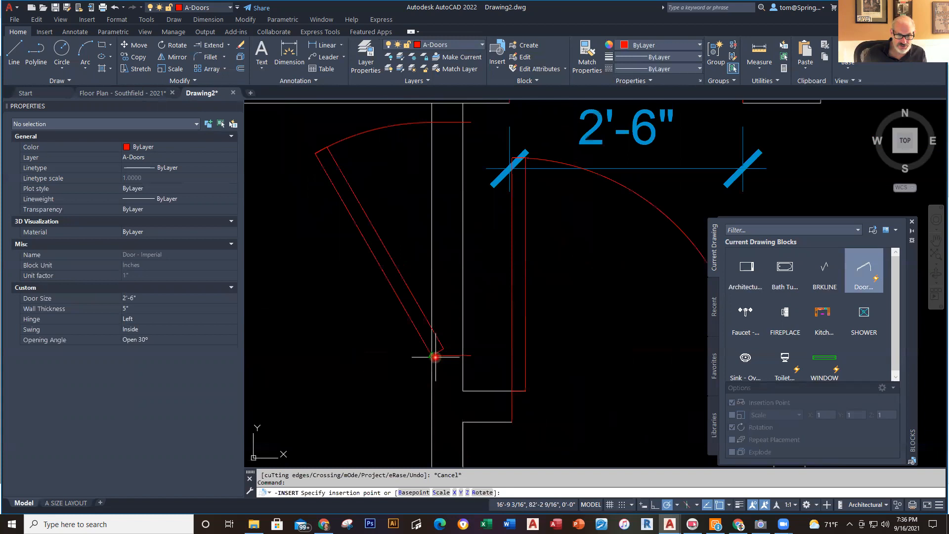
left_click(433, 355)
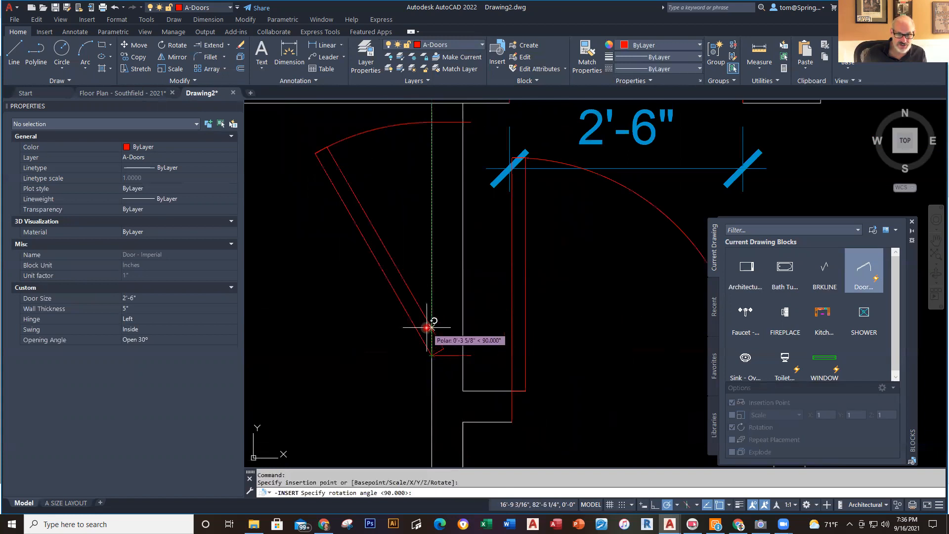
left_click(427, 327)
scroll(435, 321, "down", 4)
Set the new door to Open 90º and flip its hinge to the end nearest the bathroom wall
left_click(440, 317)
left_click(440, 318)
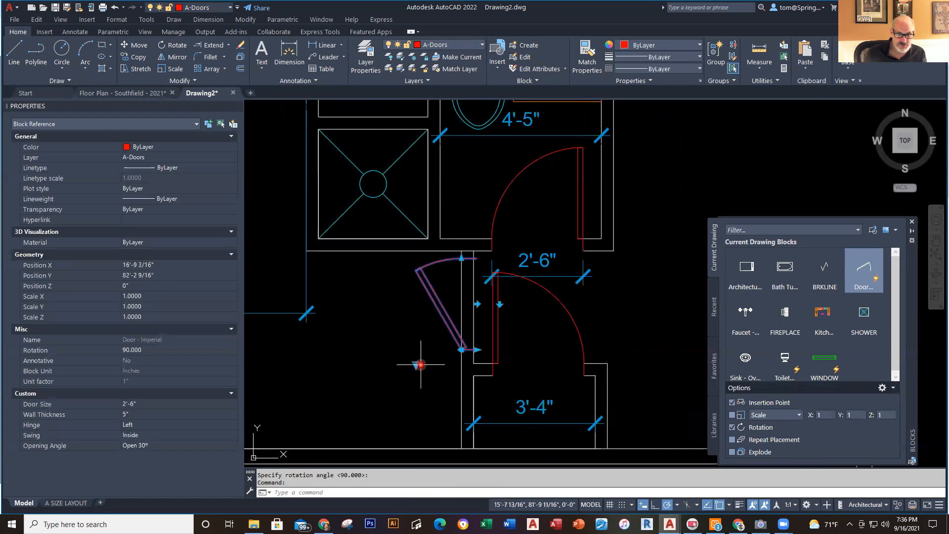
left_click(418, 365)
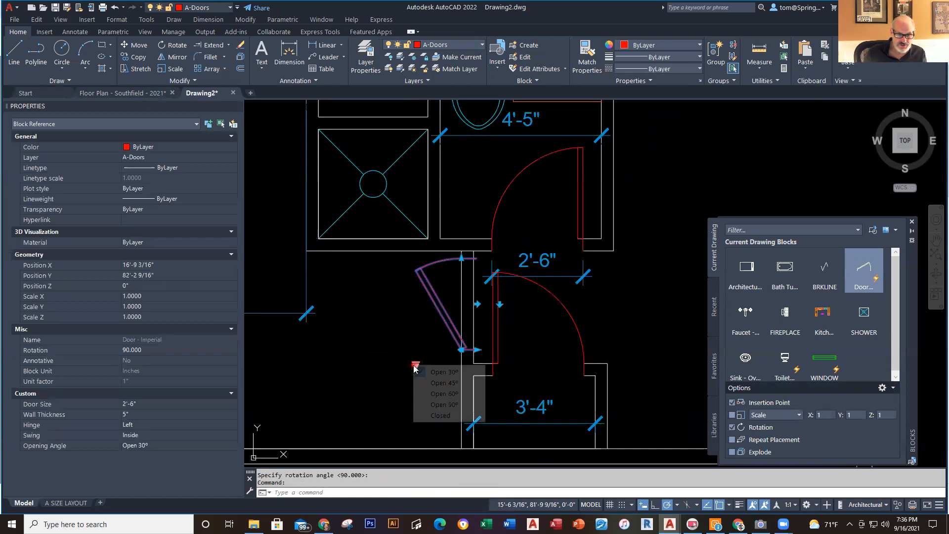
left_click(437, 405)
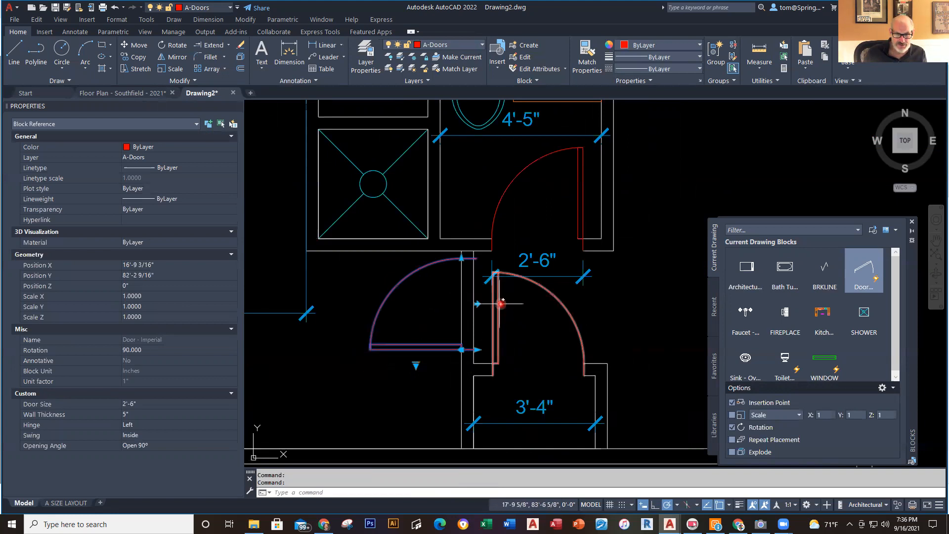
left_click(477, 304)
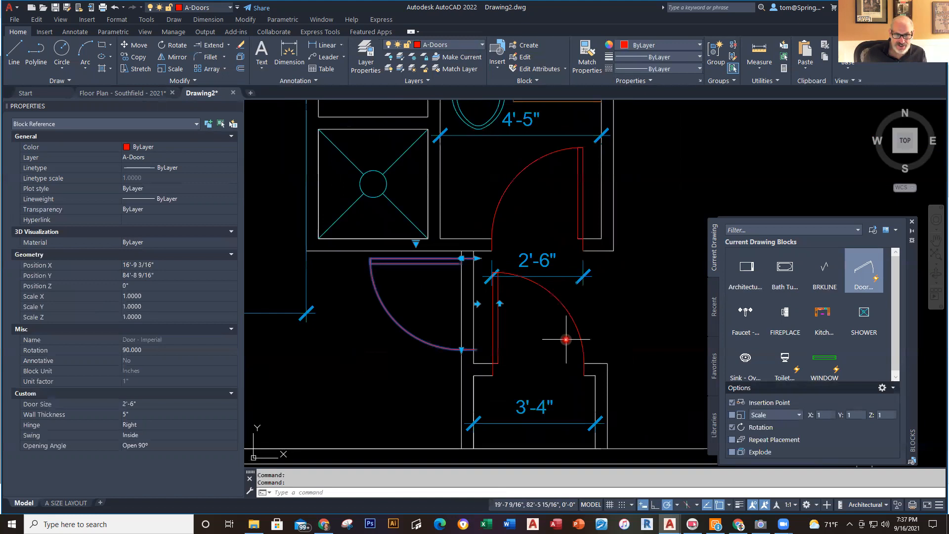
Reduce the new door block's wall thickness to match the 4" wall
scroll(478, 350, "up", 2)
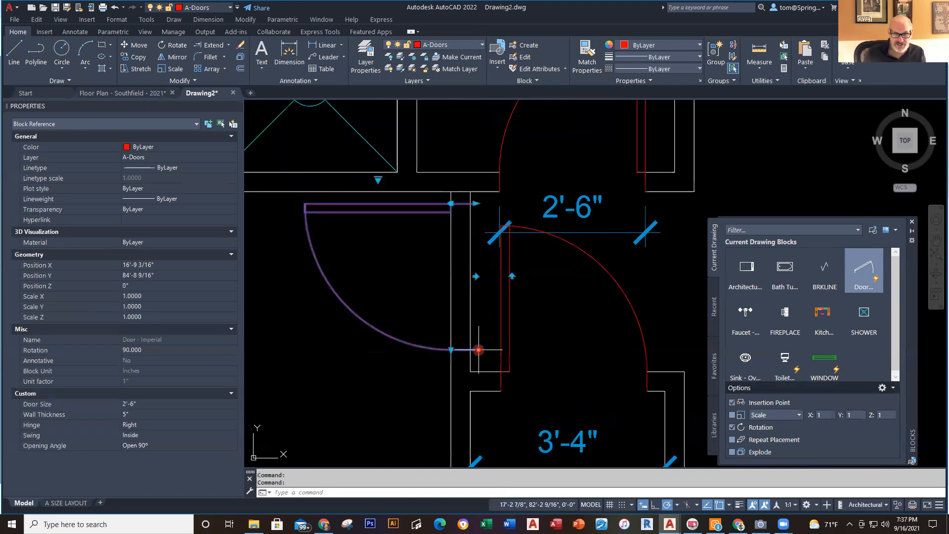
scroll(478, 337, "up", 1)
middle_click_drag(478, 338, 493, 455)
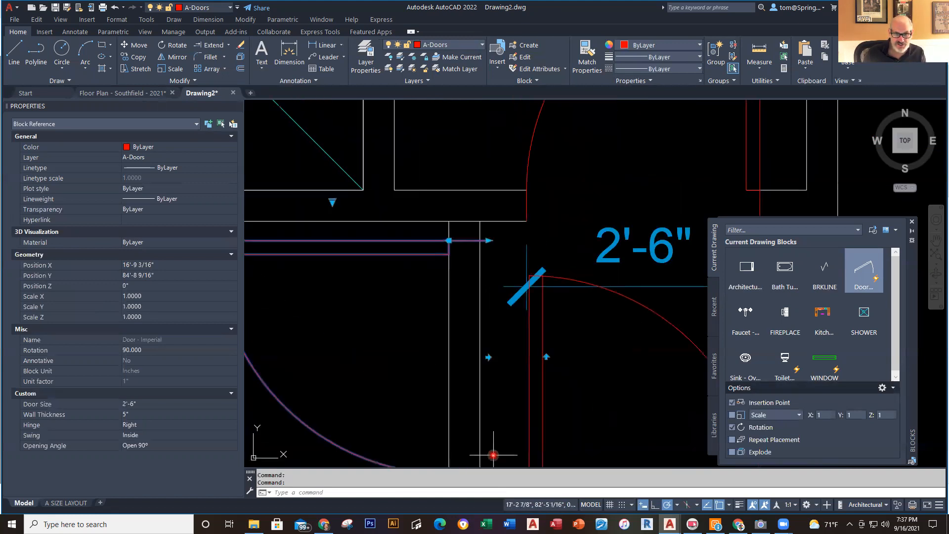
left_click(488, 240)
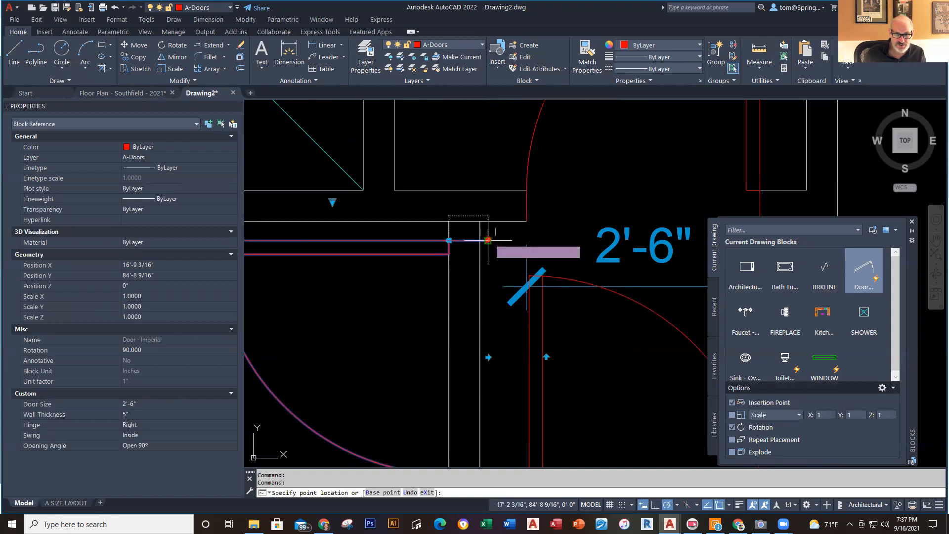
key("Escape")
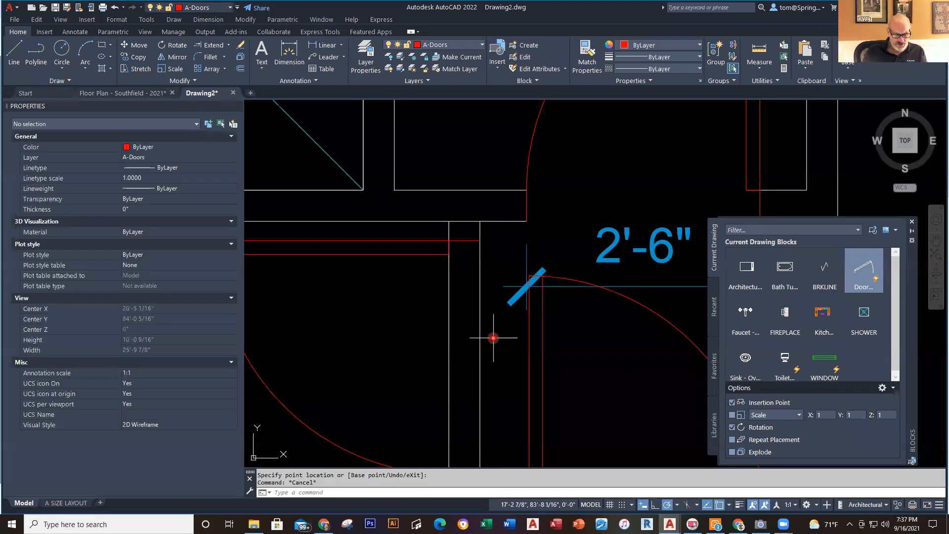
Trim both lines of the new wall across the opening of the door beside the closet
type("tr")
key("Return")
key("Escape")
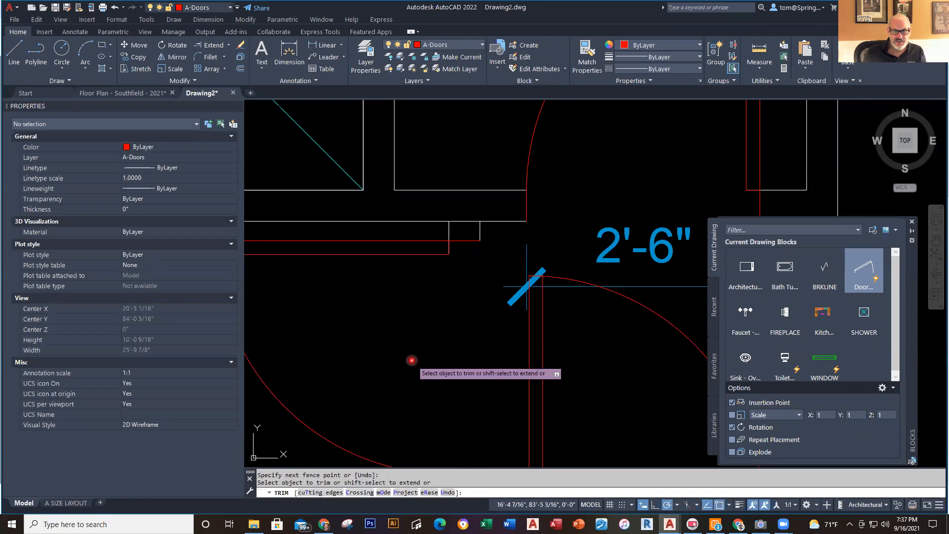
Undo the last trim of the new wall at the door beside the closet
scroll(410, 361, "down", 3)
middle_click_drag(417, 381, 406, 284)
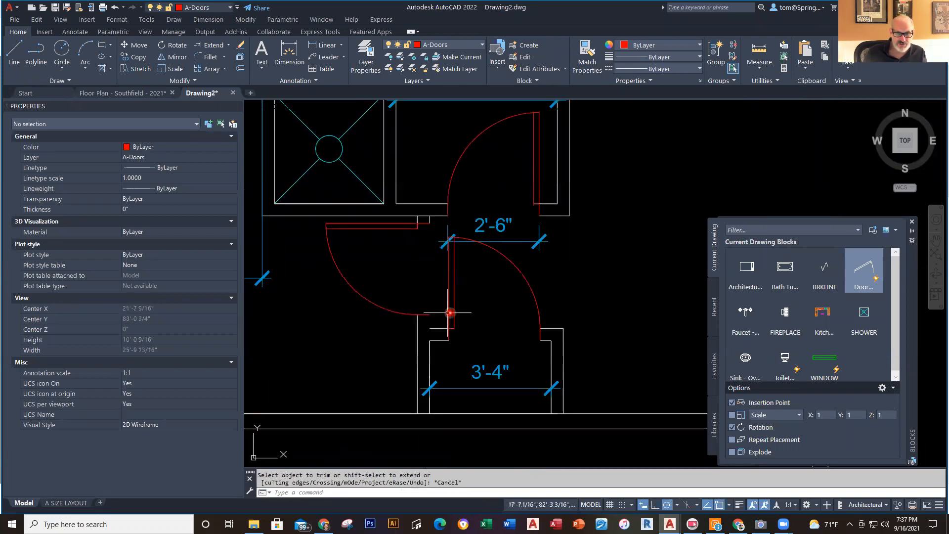
scroll(448, 313, "up", 1)
scroll(434, 314, "up", 1)
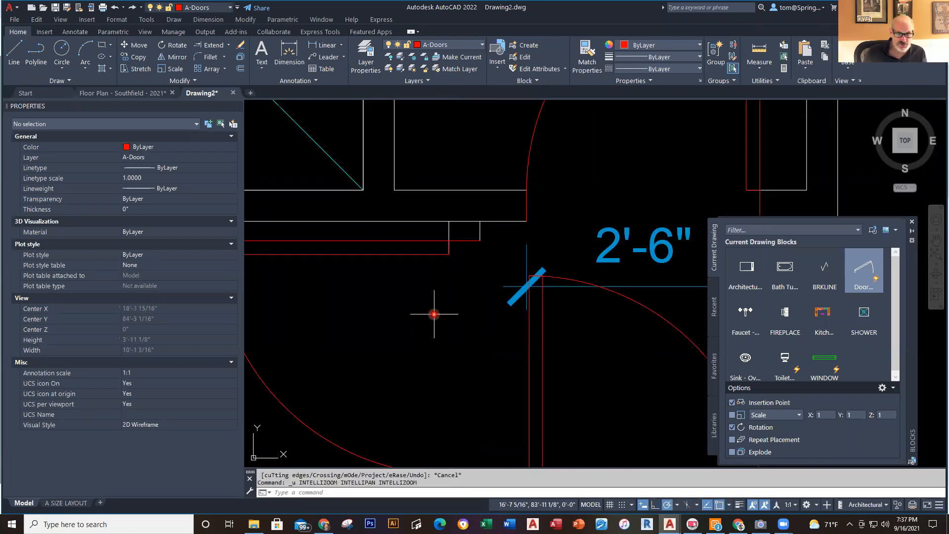
key("ctrl+z")
scroll(455, 354, "up", 2)
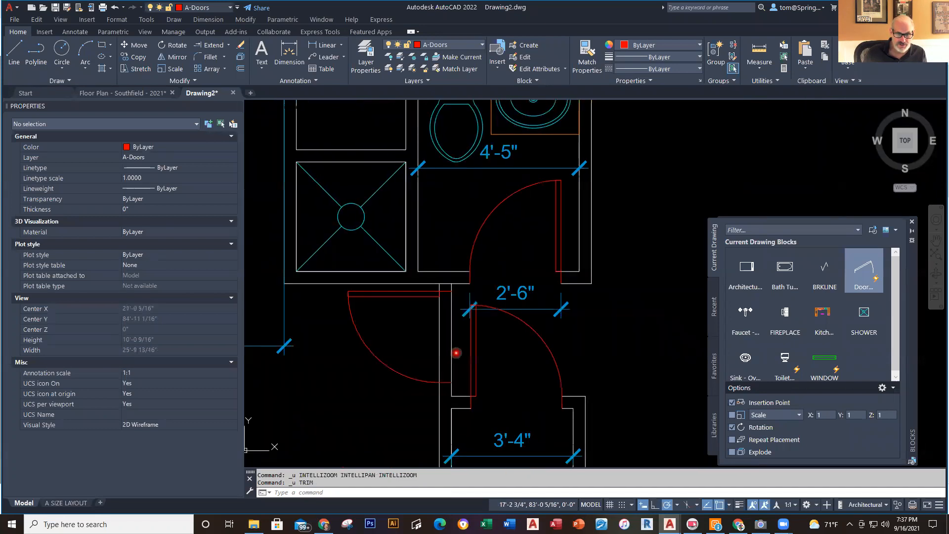
Trim both lines of the new wall between the jambs of the door beside the closet
type("TR")
key("Return")
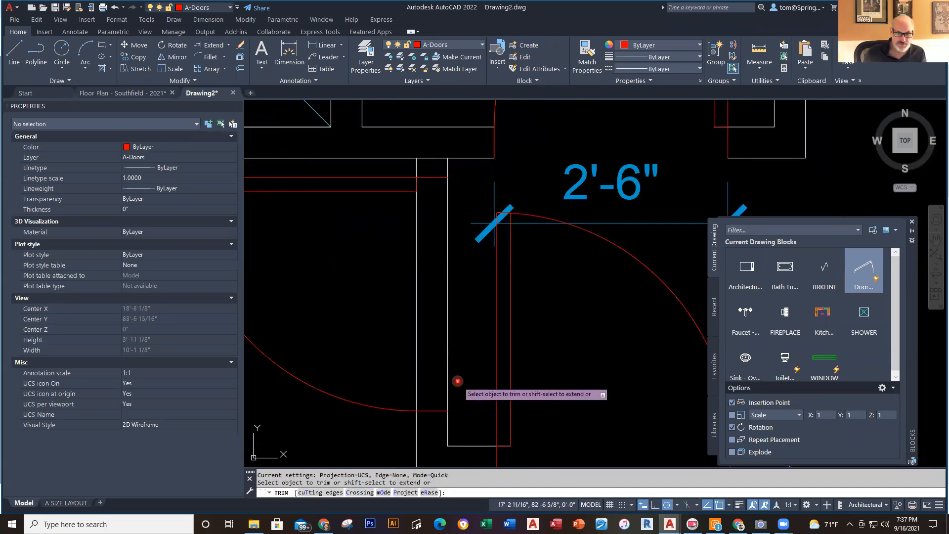
left_click(418, 364)
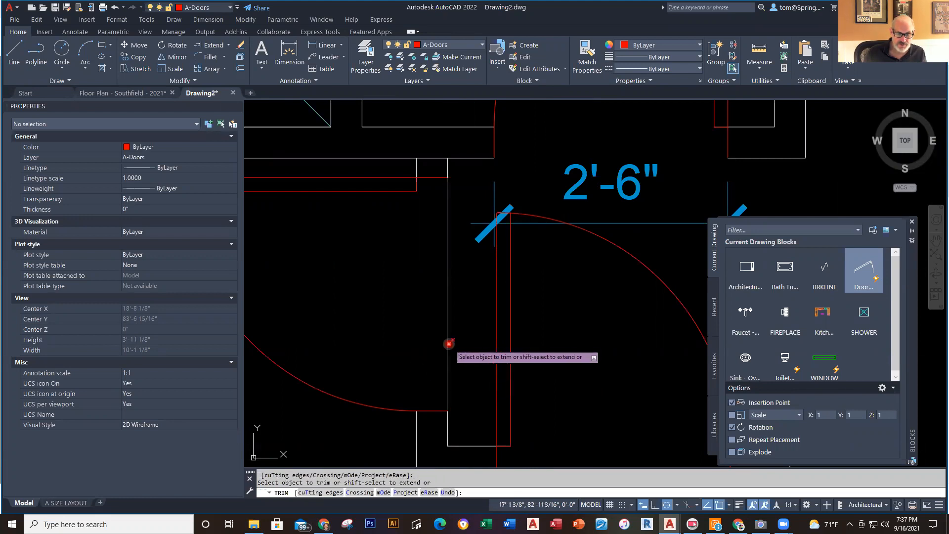
left_click(449, 344)
key("Escape")
scroll(435, 349, "down", 6)
middle_click_drag(456, 391, 454, 342)
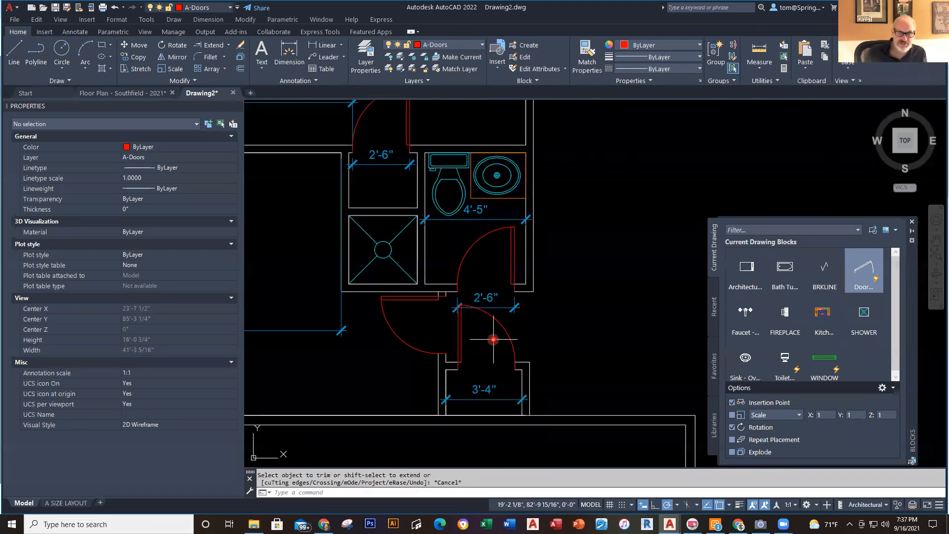
scroll(529, 341, "down", 6)
middle_click_drag(531, 341, 532, 344)
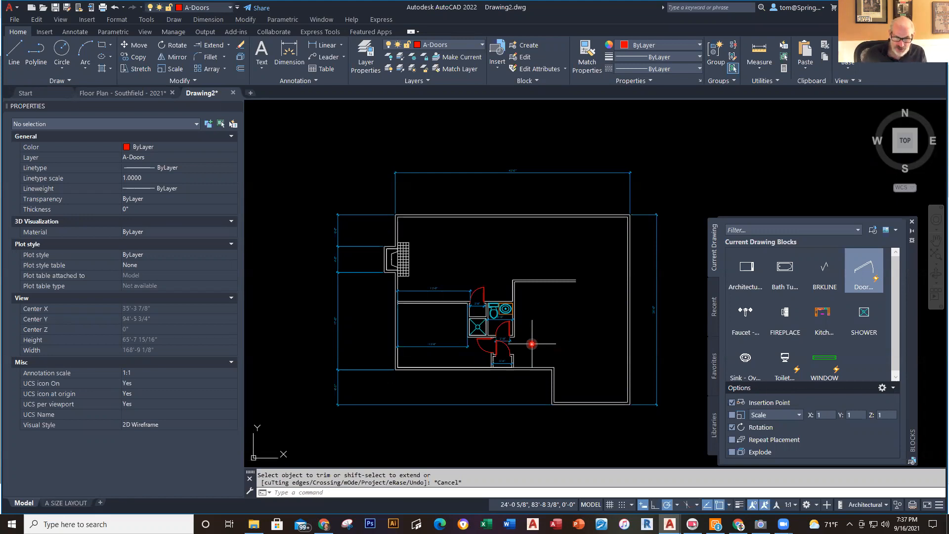
left_click(68, 7)
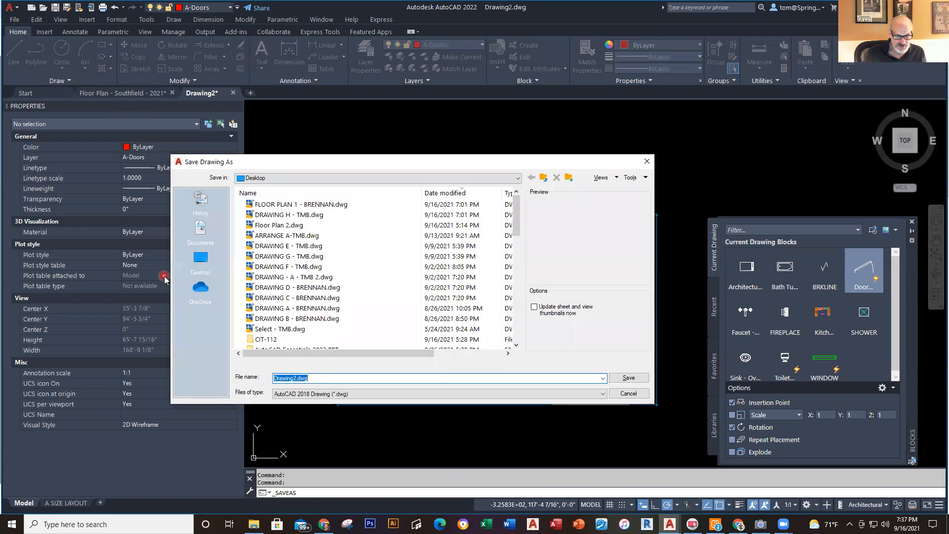
type("flo")
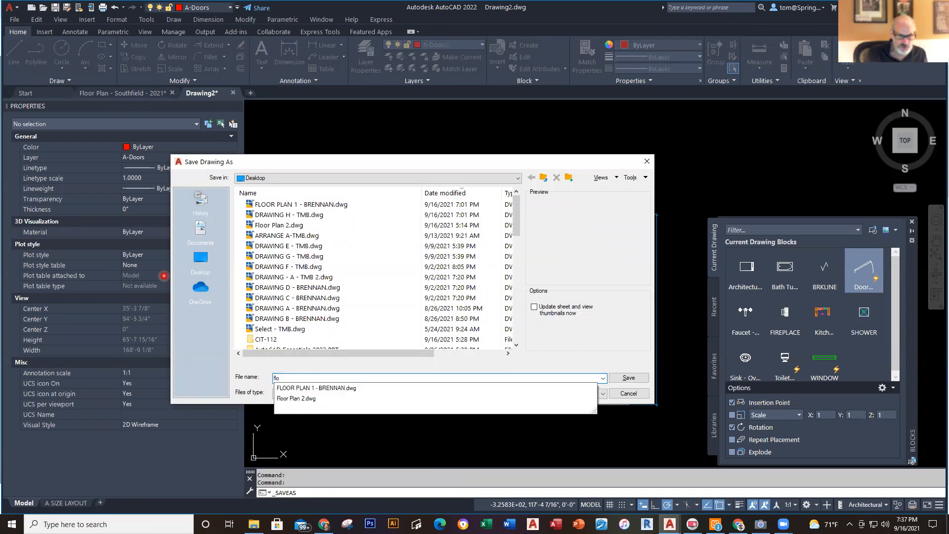
key("BackSpace")
key("BackSpace")
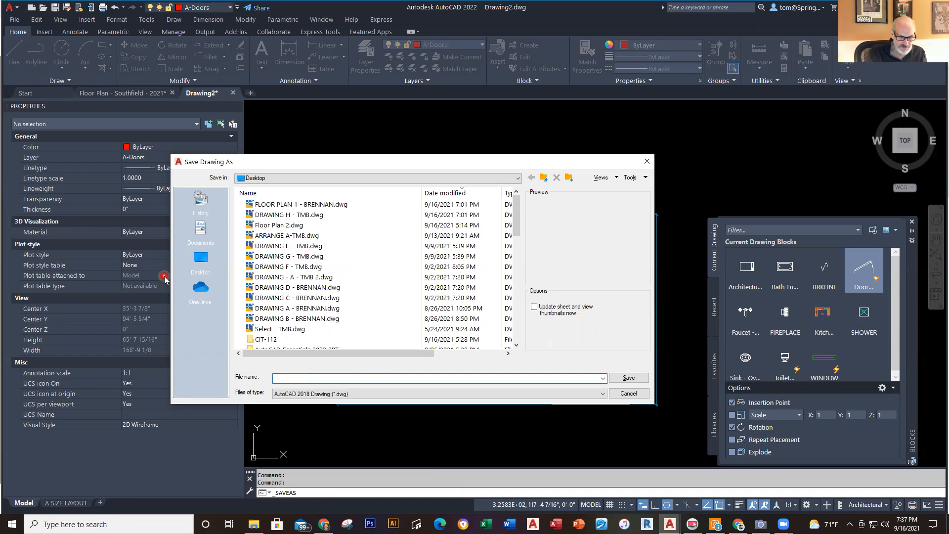
type("FLOOR")
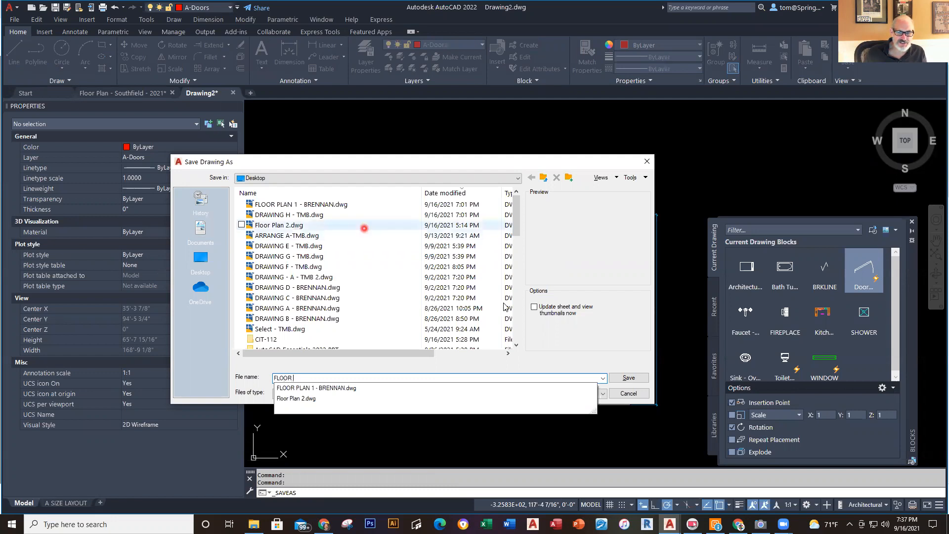
left_click(628, 393)
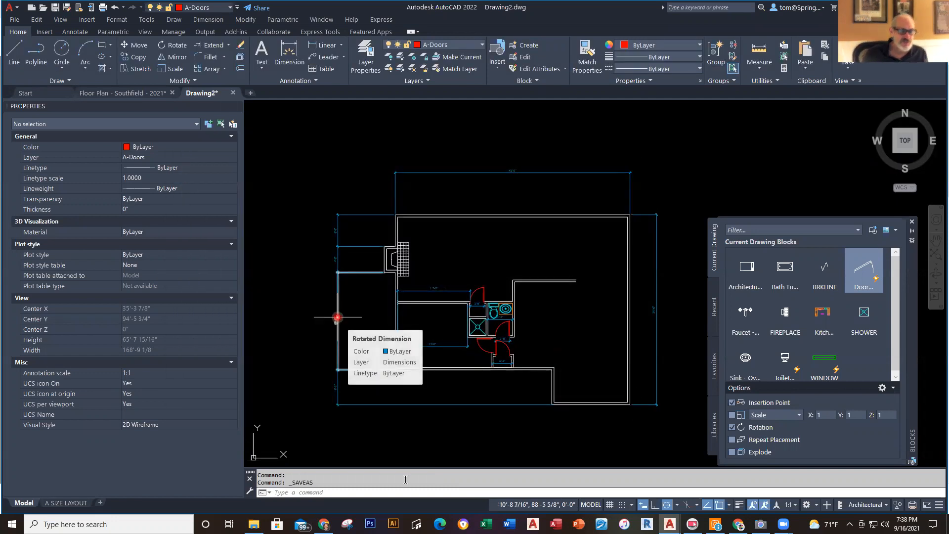
Switch to Chrome and look up the file naming instructions in the Floor Plan 2 Assignment (Southfield) - Week 4 course content
left_click(324, 524)
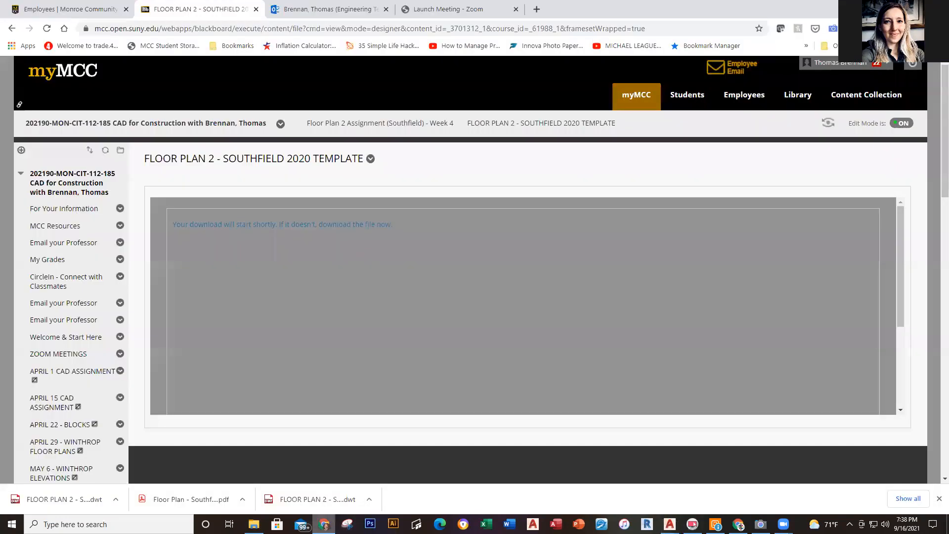
scroll(62, 402, "down", 3)
scroll(62, 402, "down", 3)
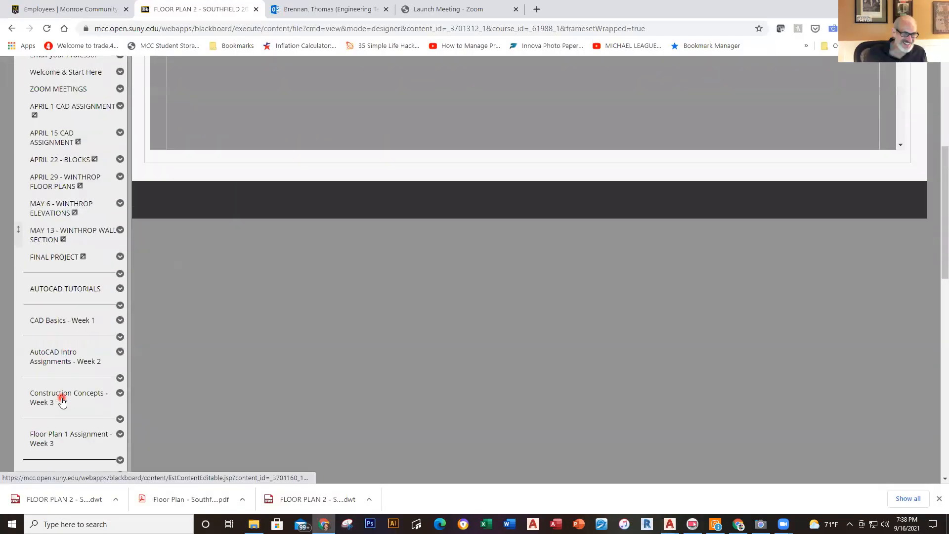
scroll(59, 392, "down", 2)
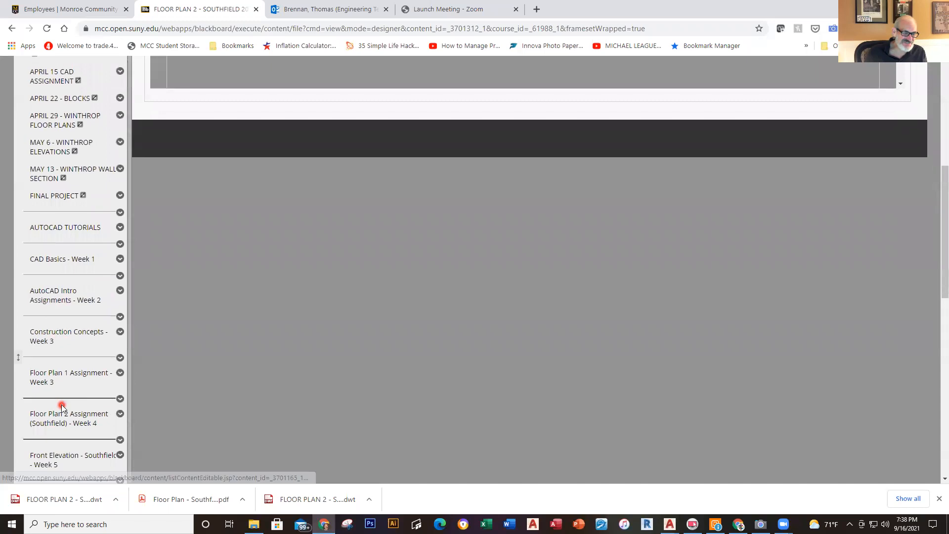
left_click(62, 366)
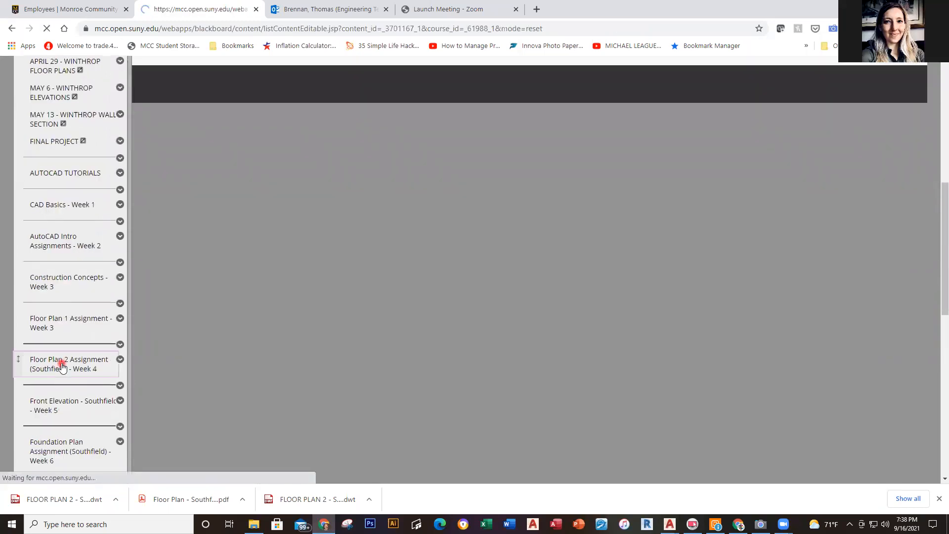
scroll(375, 298, "down", 2)
scroll(375, 298, "down", 1)
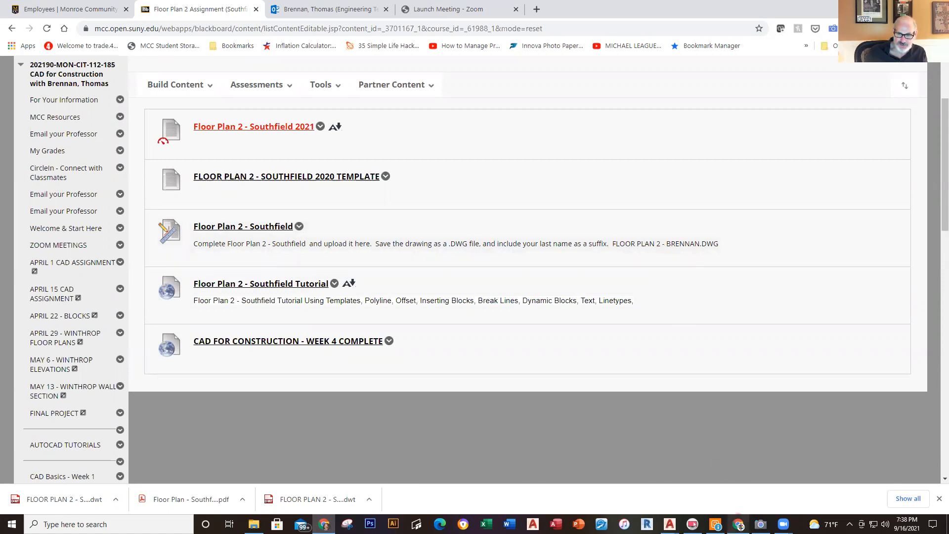
Switch back to AutoCAD and save Drawing2 to the Desktop as "FLOOR PLAN 2 - " followed by the author's last name
mouse_move(670, 523)
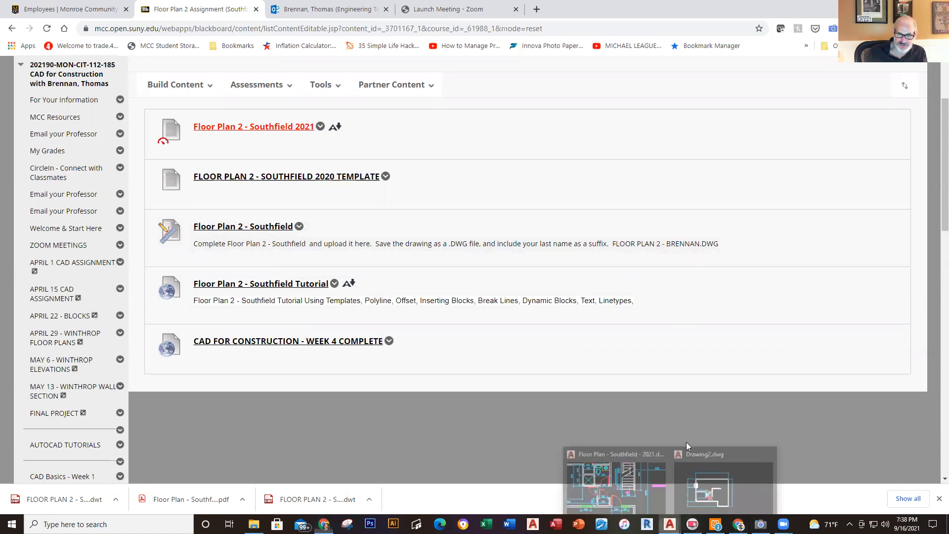
left_click(698, 455)
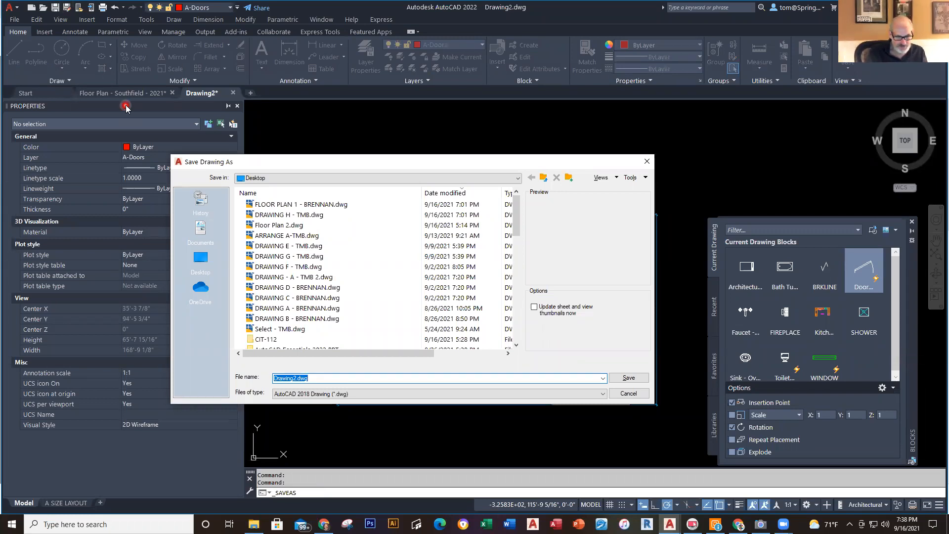
type("FLOOR")
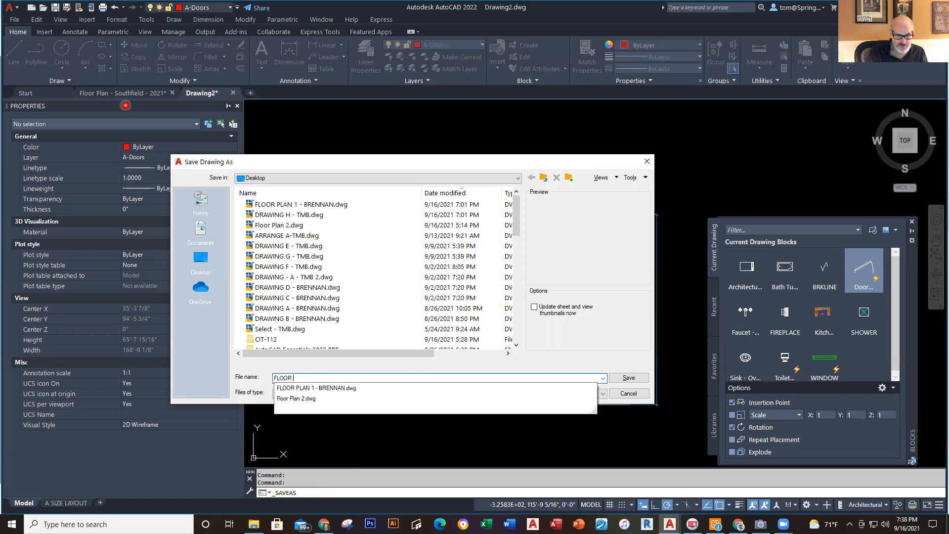
type(" PLAN 2 - BRENNAN")
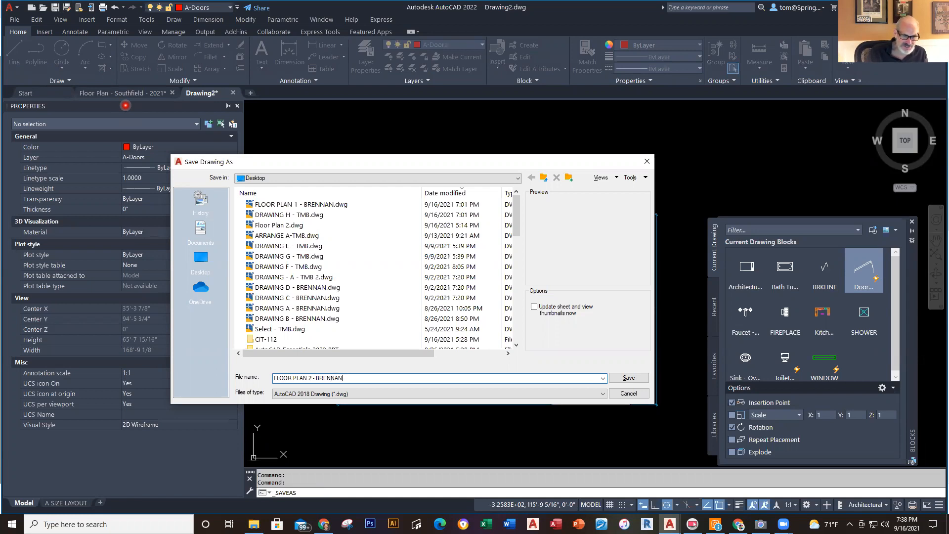
key("Return")
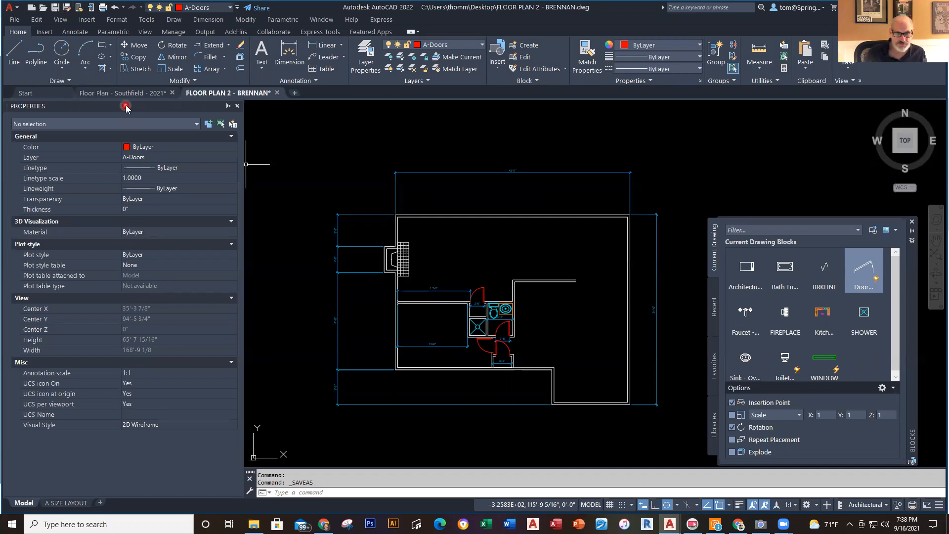
Examine the dining room walls, openings and dimensions in the Floor Plan - Southfield - 2021 reference drawing
scroll(611, 248, "up", 2)
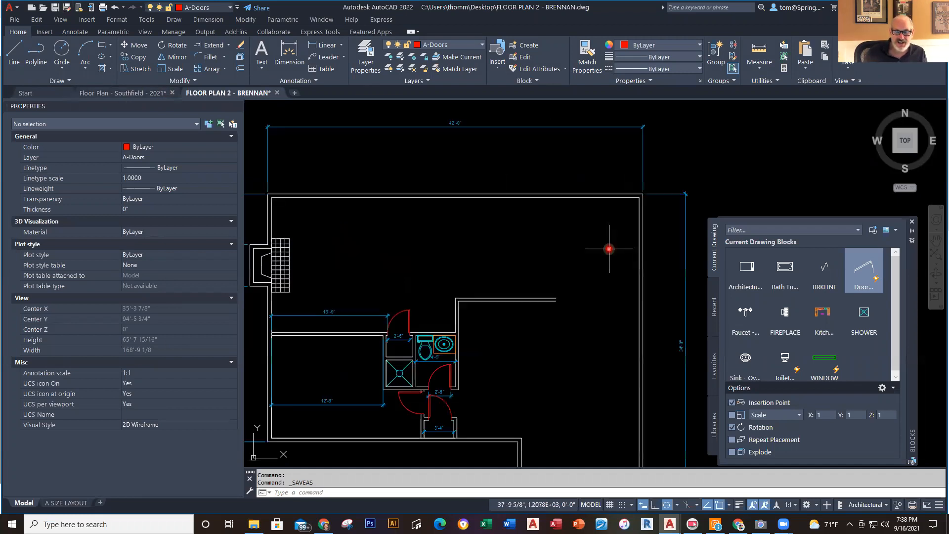
left_click(145, 97)
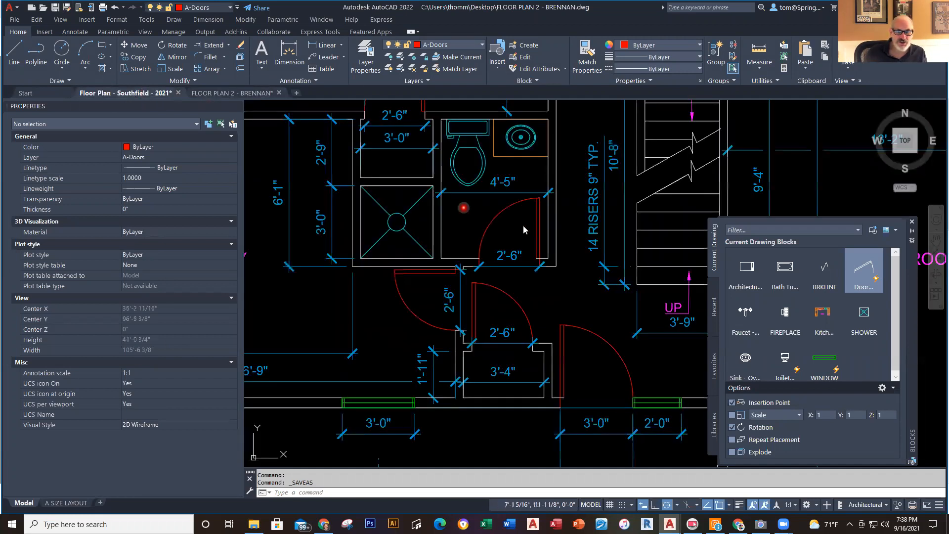
scroll(496, 310, "down", 5)
scroll(619, 250, "up", 3)
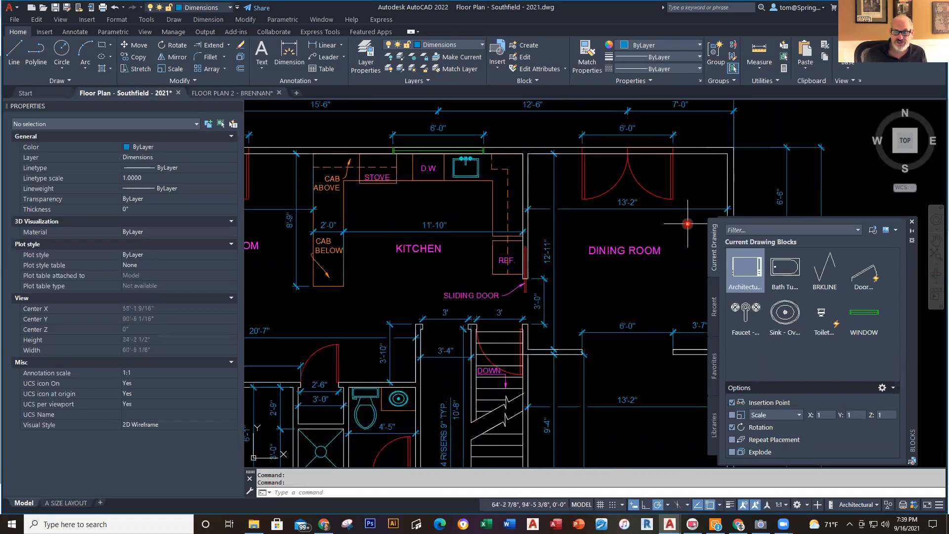
scroll(596, 239, "up", 2)
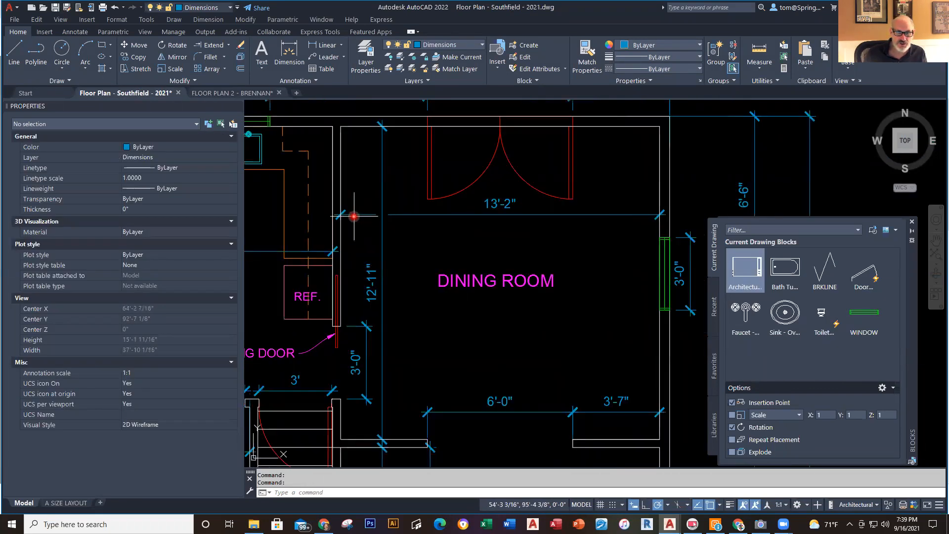
scroll(357, 231, "down", 5)
scroll(366, 267, "down", 2)
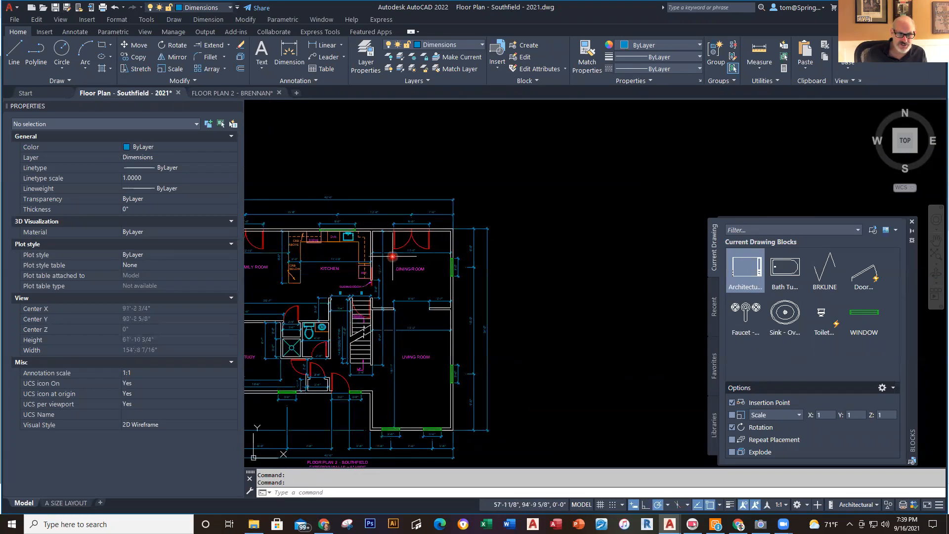
Return to the saved FLOOR PLAN 2 drawing and open the choice of current layer
left_click(245, 95)
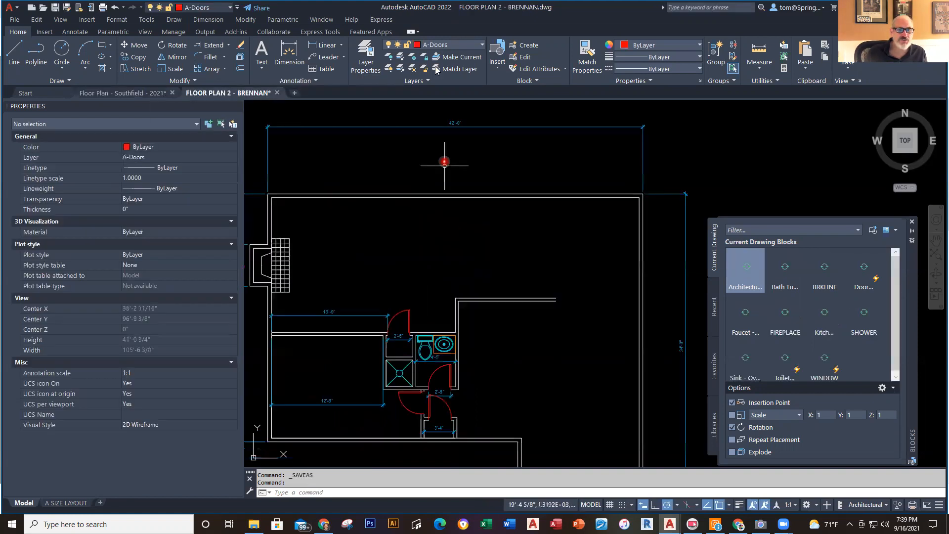
left_click(449, 48)
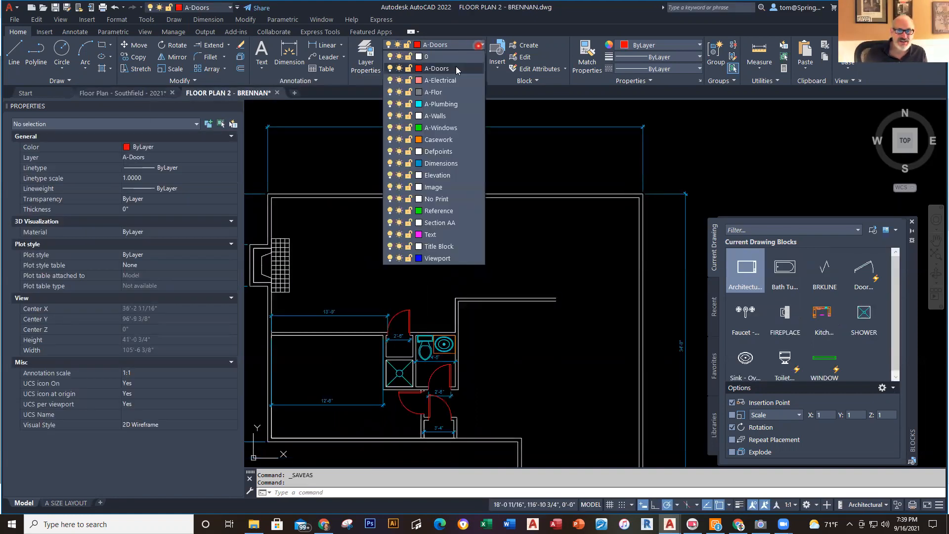
On the A-Walls layer, draw a line from the inner upper-right wall corner 13'2" left, then down past the horizontal interior wall
left_click(436, 117)
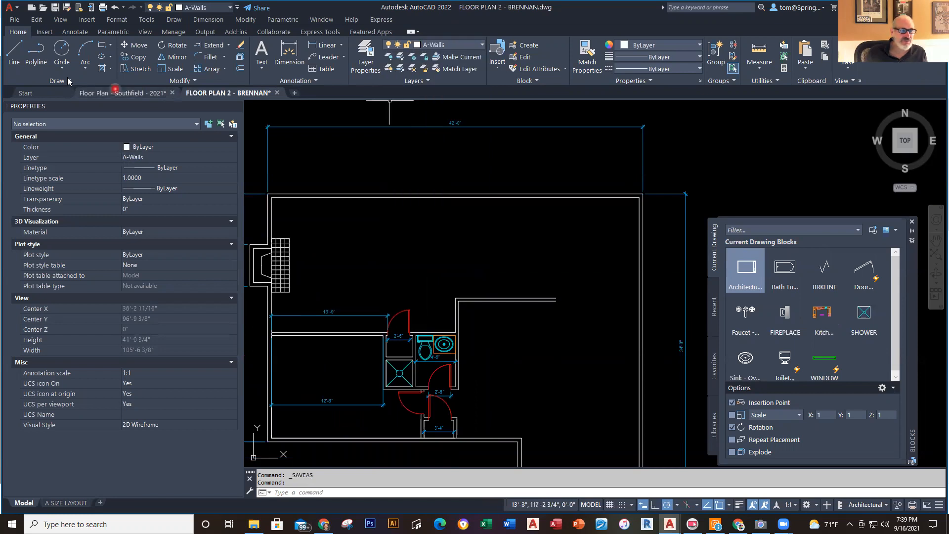
left_click(13, 50)
scroll(632, 181, "up", 4)
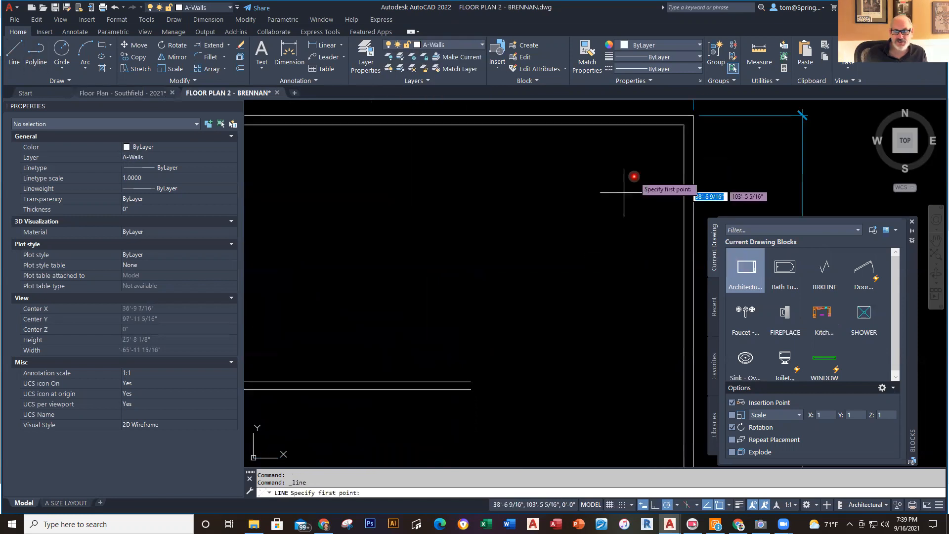
left_click(683, 125)
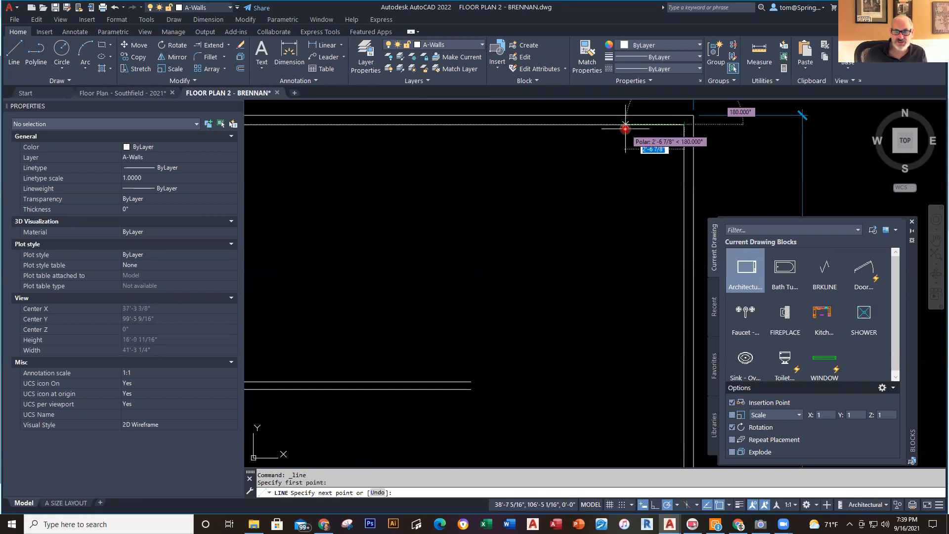
type("1")
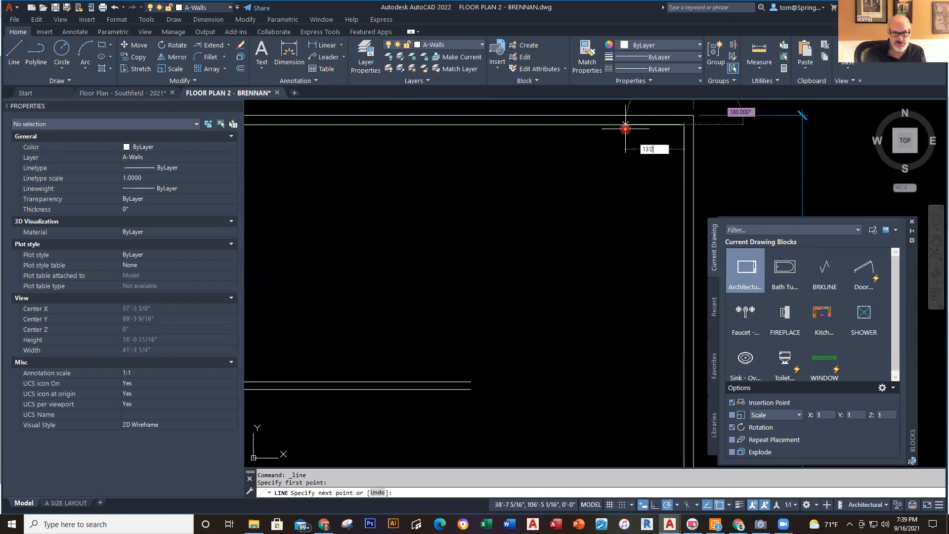
type("3'2")
key("Return")
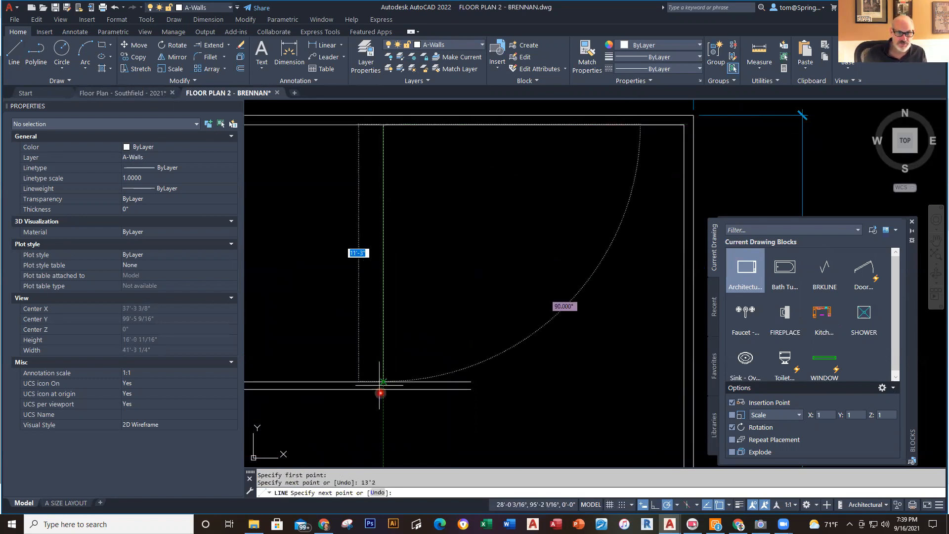
left_click(382, 428)
key("Escape")
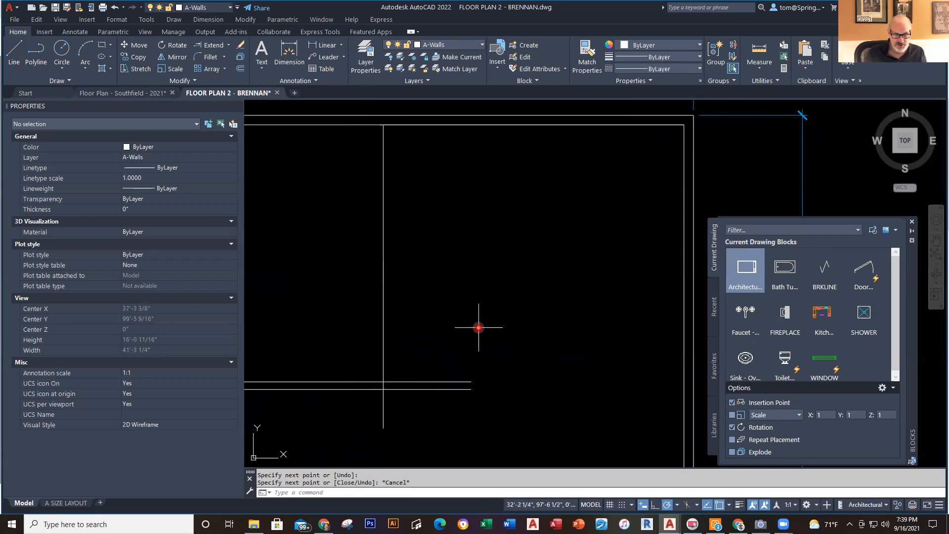
Offset the new vertical wall line 4" to its left to form the partition's second face
type("o")
key("Return")
key("Return")
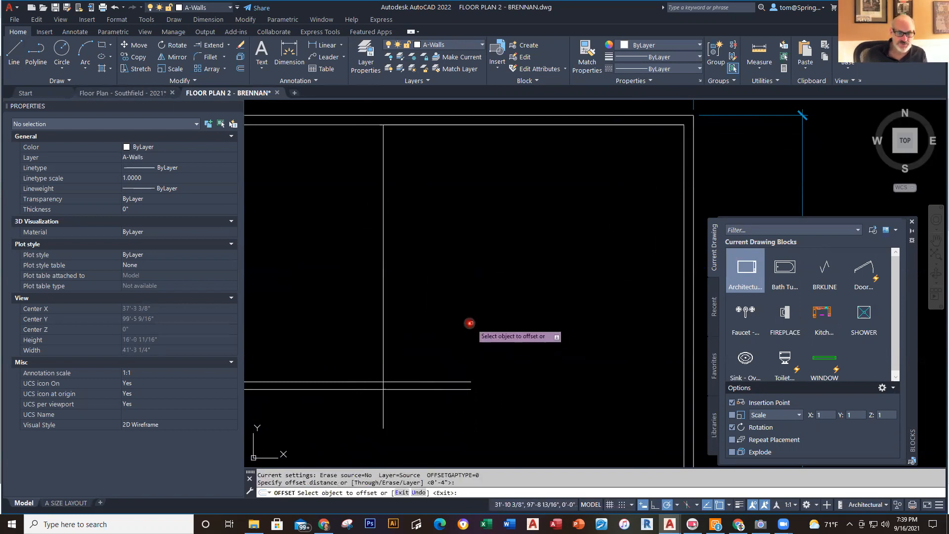
left_click(382, 344)
left_click(358, 345)
key("Escape")
scroll(456, 343, "down", 2)
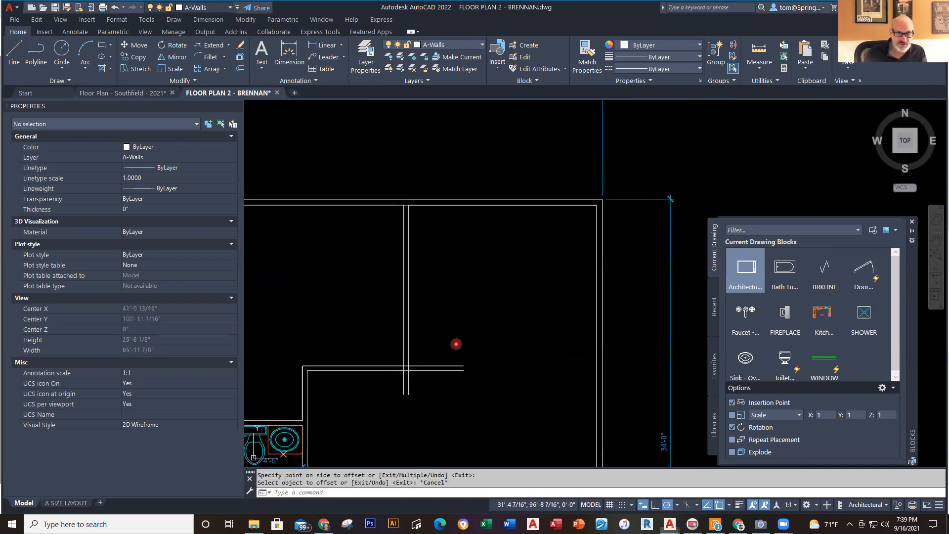
Switch to the Floor Plan - Southfield - 2021 drawing and examine the kitchen layout and its casework polyline
left_click(148, 93)
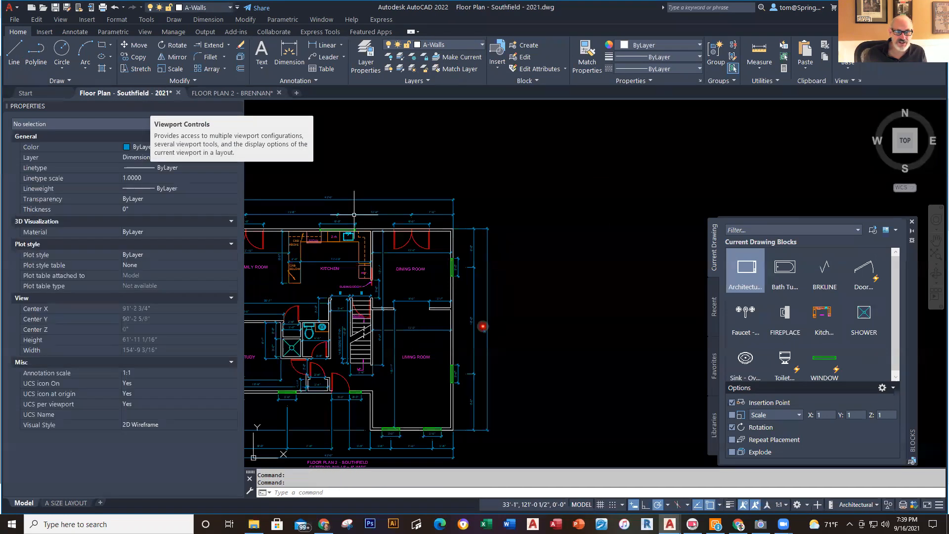
scroll(530, 242, "up", 5)
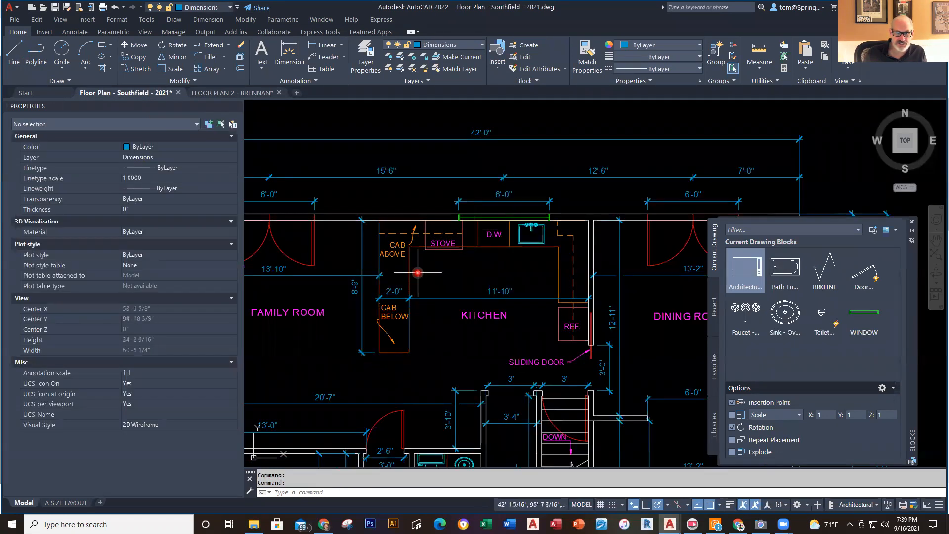
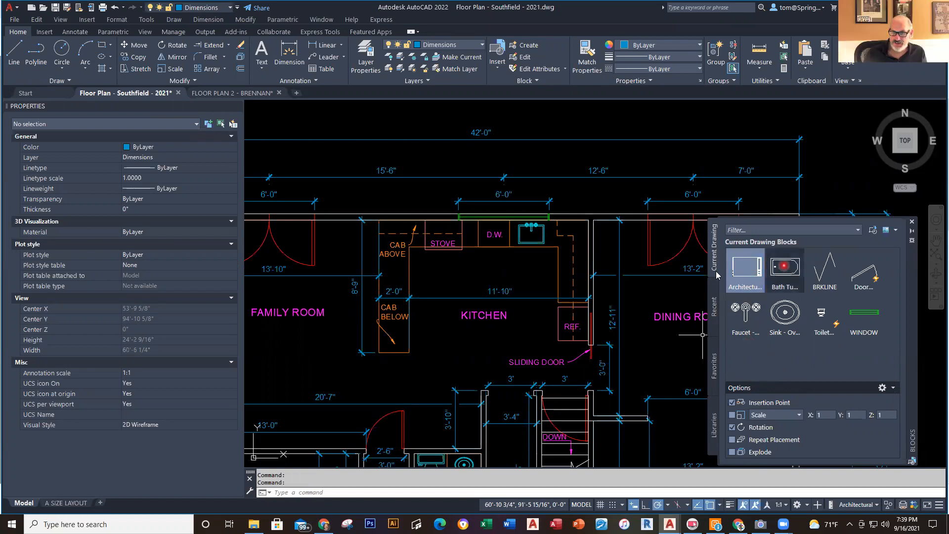
left_click(558, 251)
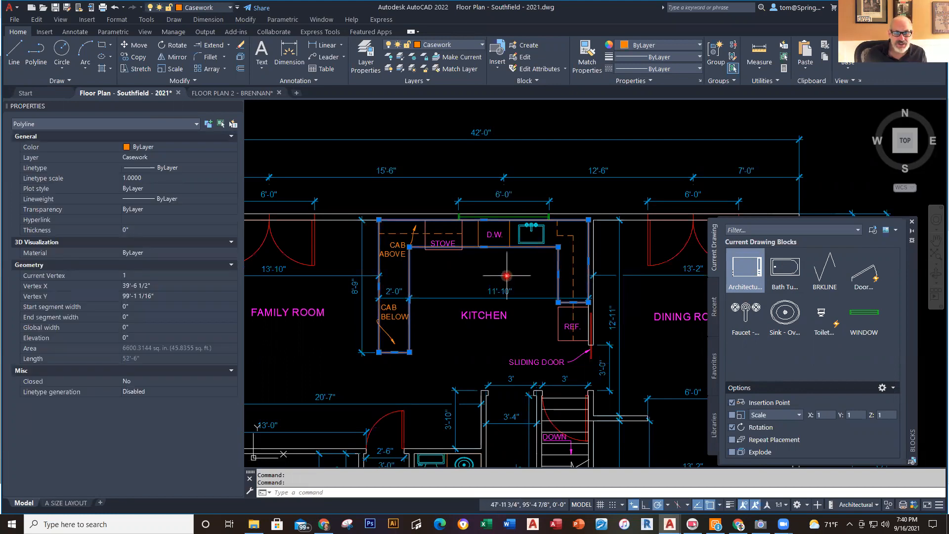
key("Escape")
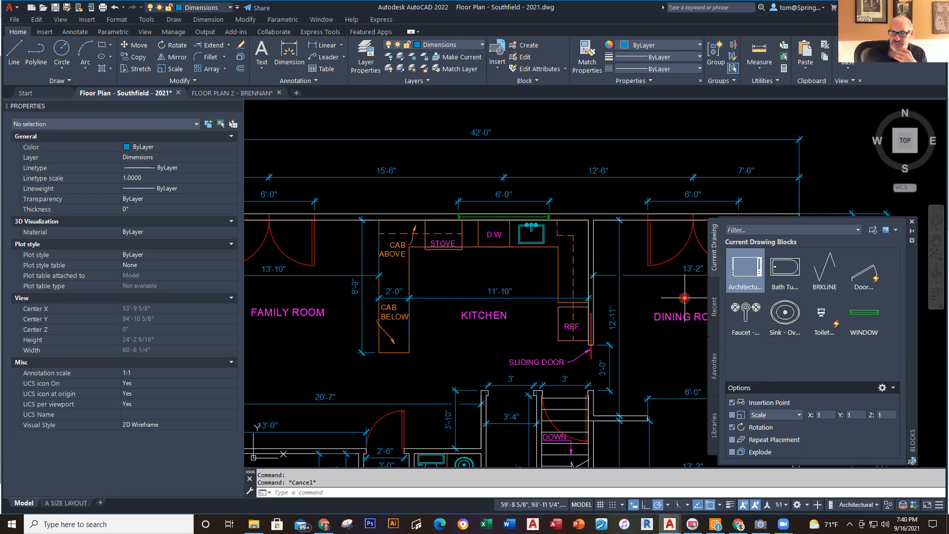
Look through the recent blocks for a kitchen block, dismissing the sync notice, and return to the current drawing's blocks
left_click(714, 301)
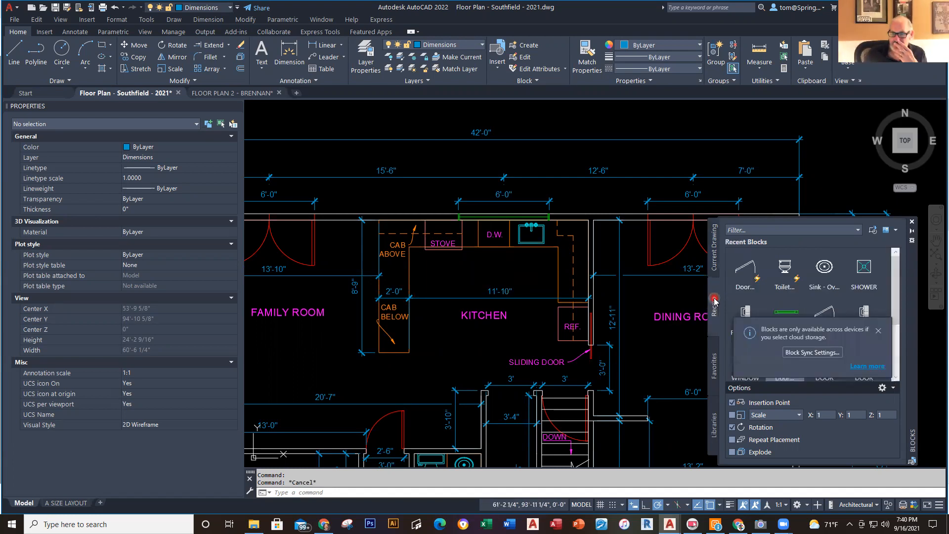
left_click(877, 332)
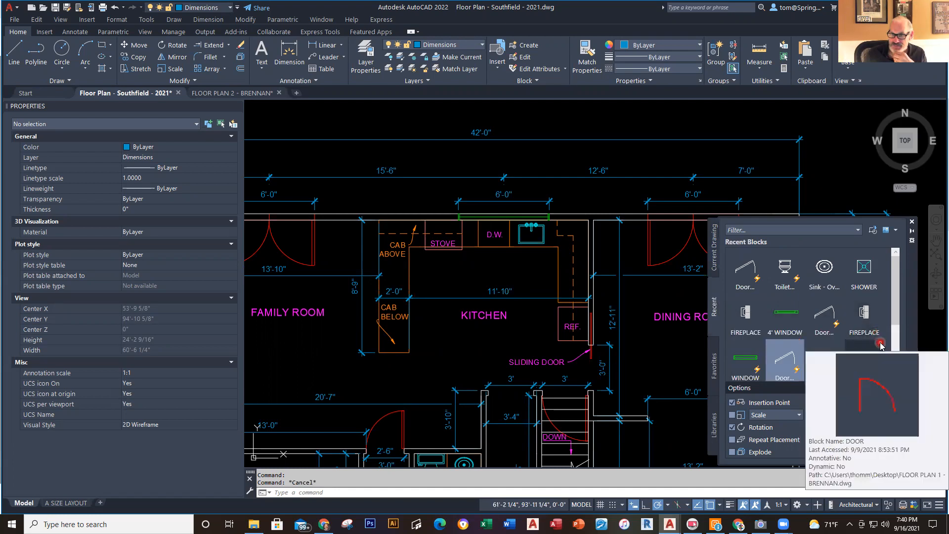
scroll(875, 328, "down", 1)
mouse_move(873, 323)
scroll(874, 324, "down", 1)
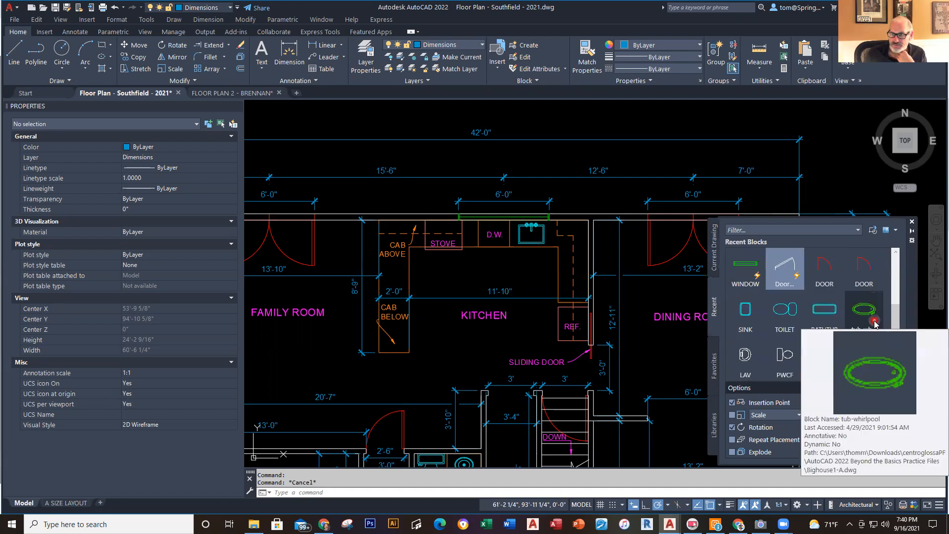
scroll(859, 365, "up", 2)
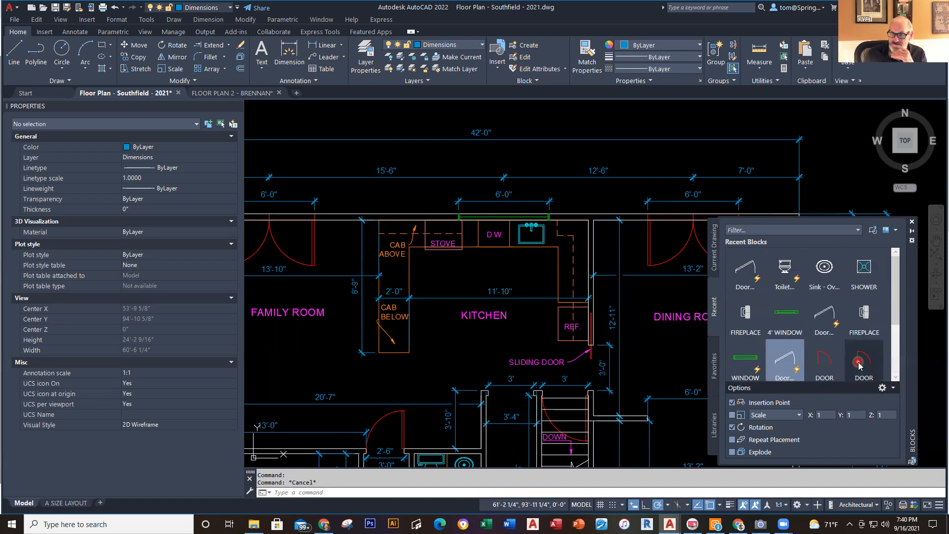
left_click_drag(865, 346, 716, 241)
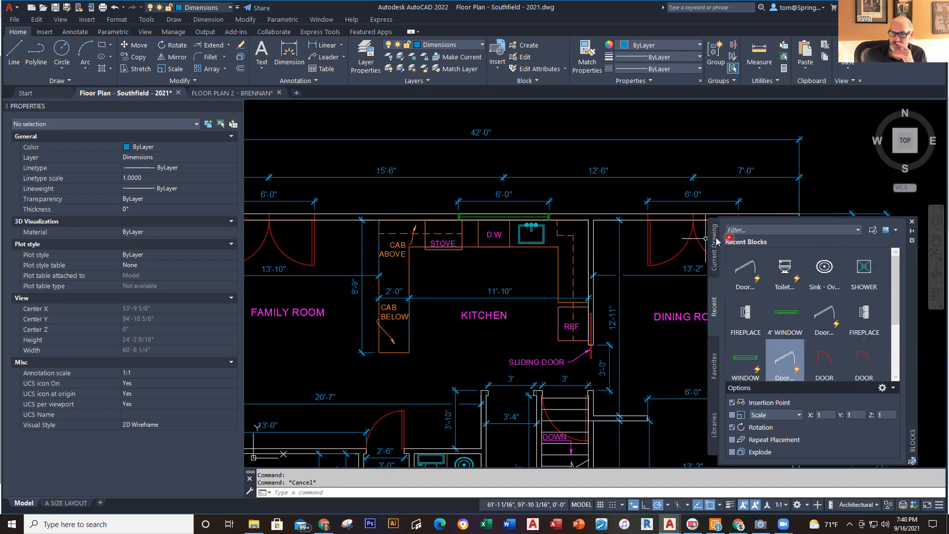
left_click(715, 247)
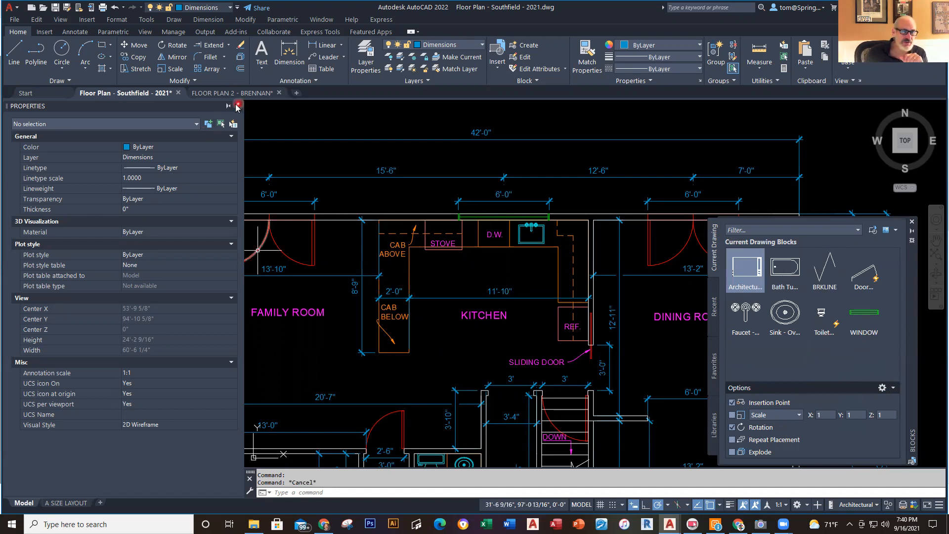
Close the Properties palette and preview the Sink - Oval top block
left_click(236, 106)
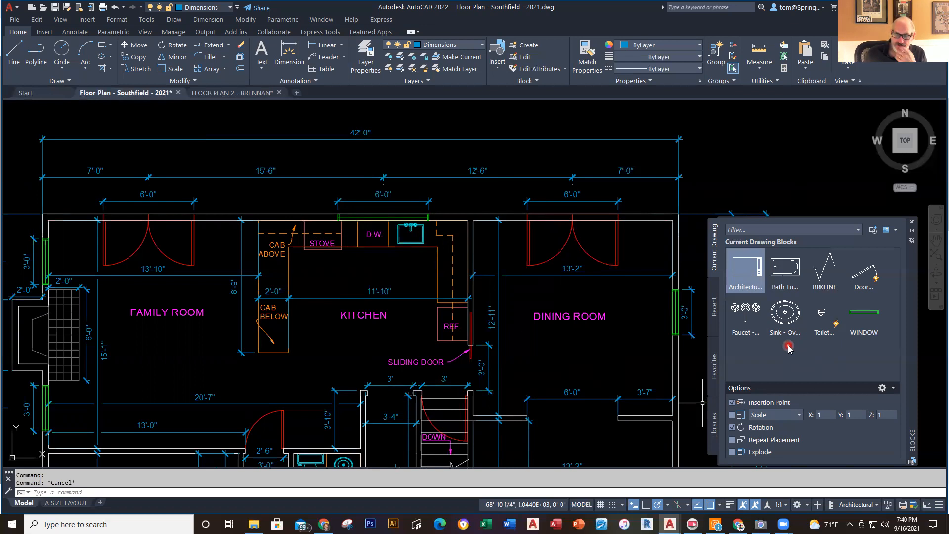
mouse_move(779, 335)
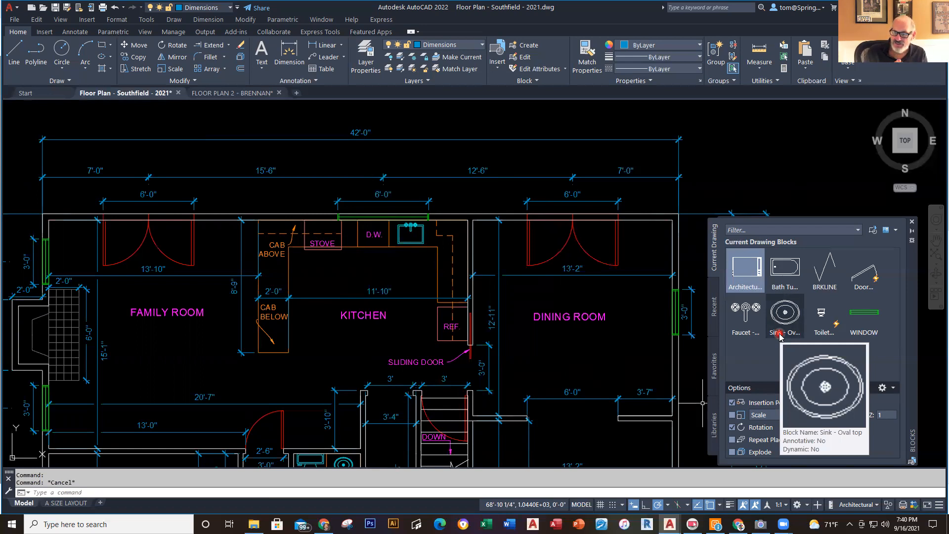
left_click(819, 374)
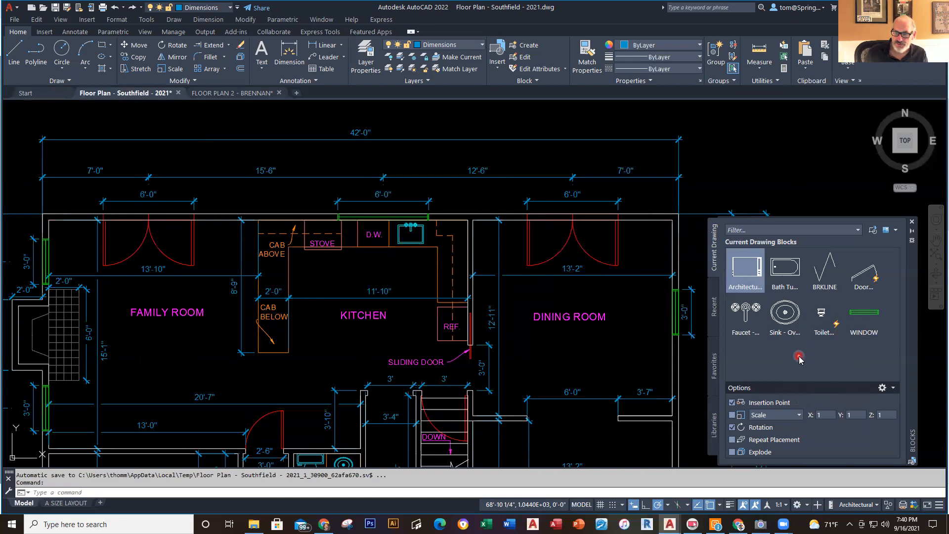
Check the library, favorite, recent and current drawing blocks of the Southfield plan for a kitchen block
type("i")
key("Return")
key("Escape")
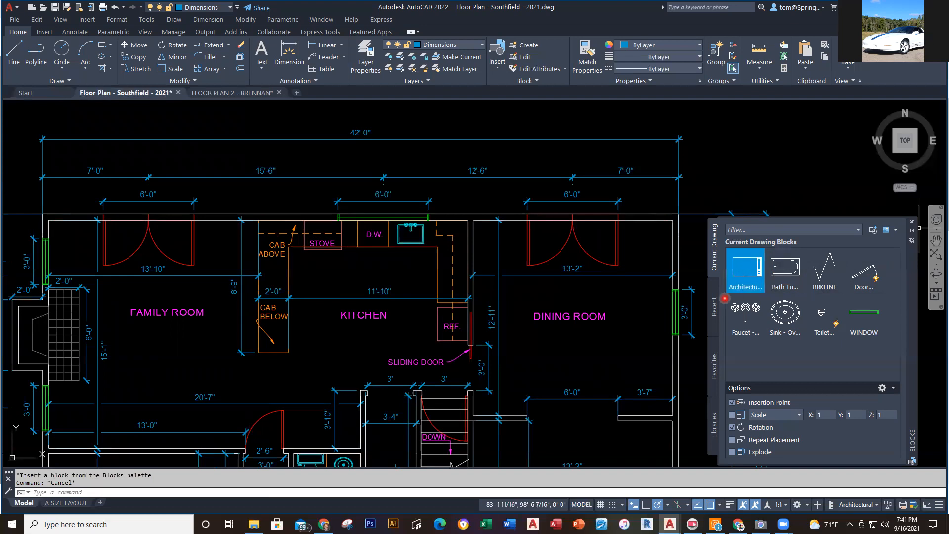
left_click(717, 426)
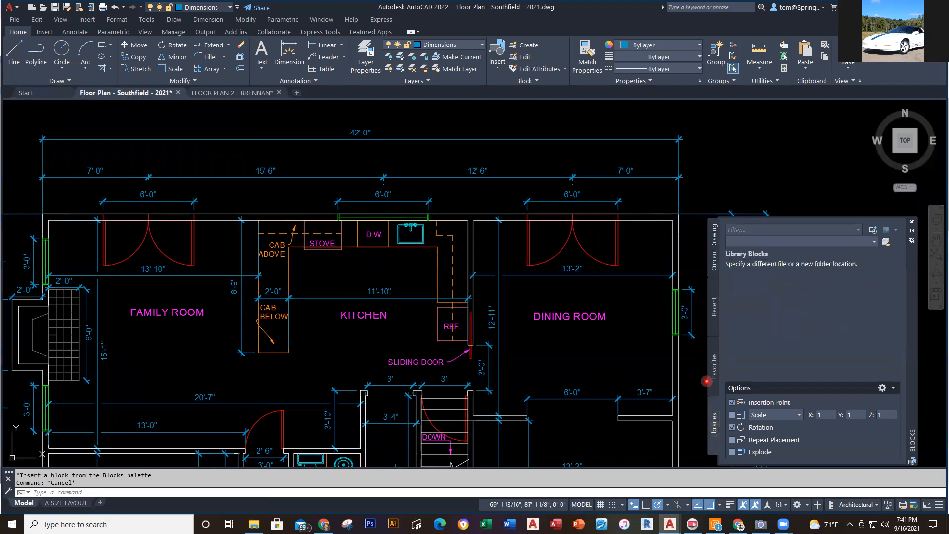
left_click(712, 366)
left_click(714, 312)
left_click(712, 250)
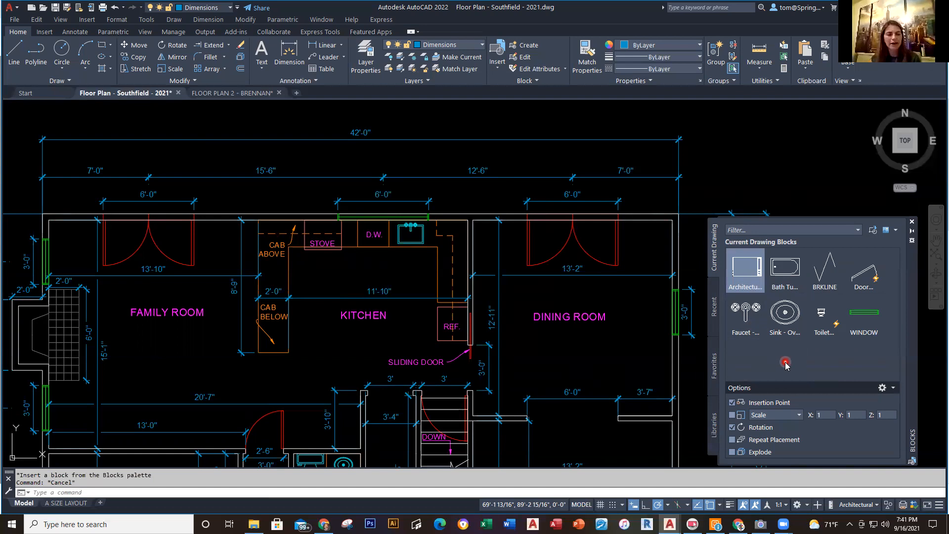
left_click(828, 271)
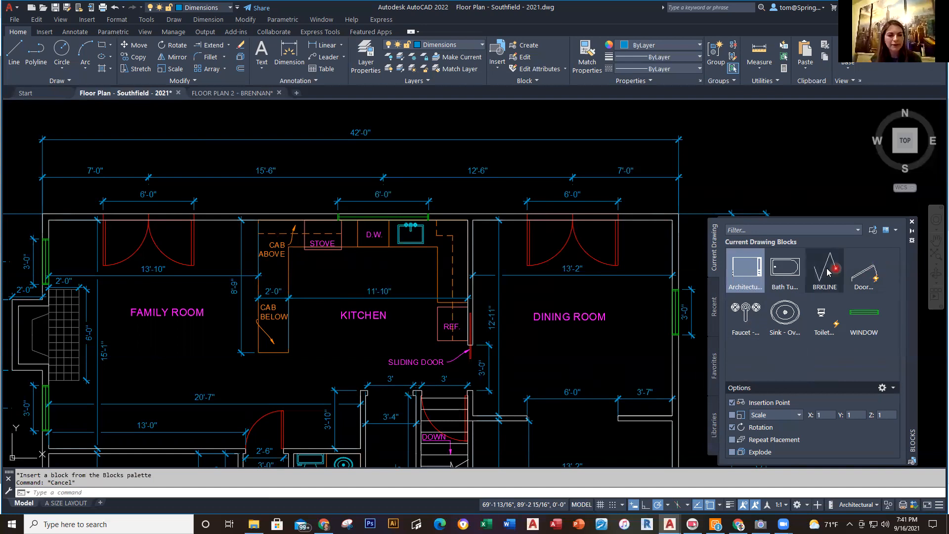
left_click(802, 313)
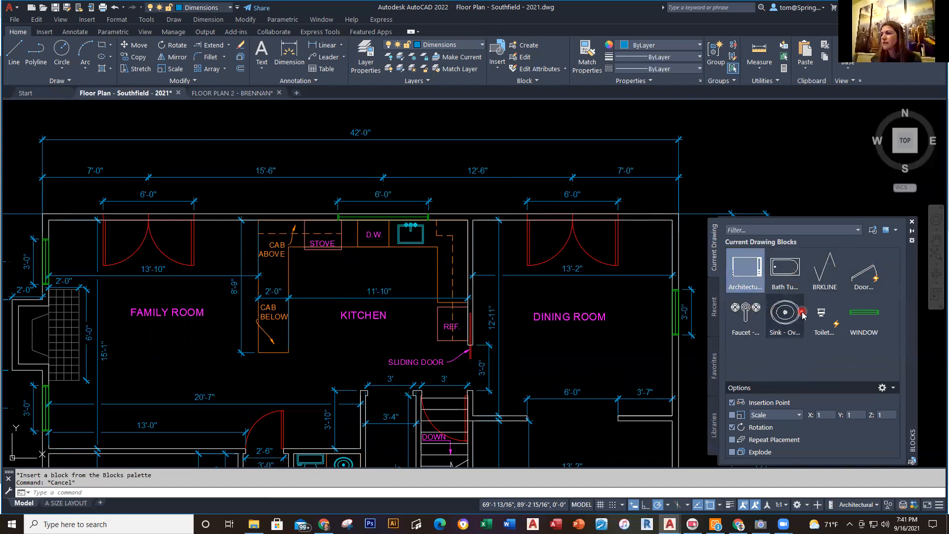
left_click(825, 364)
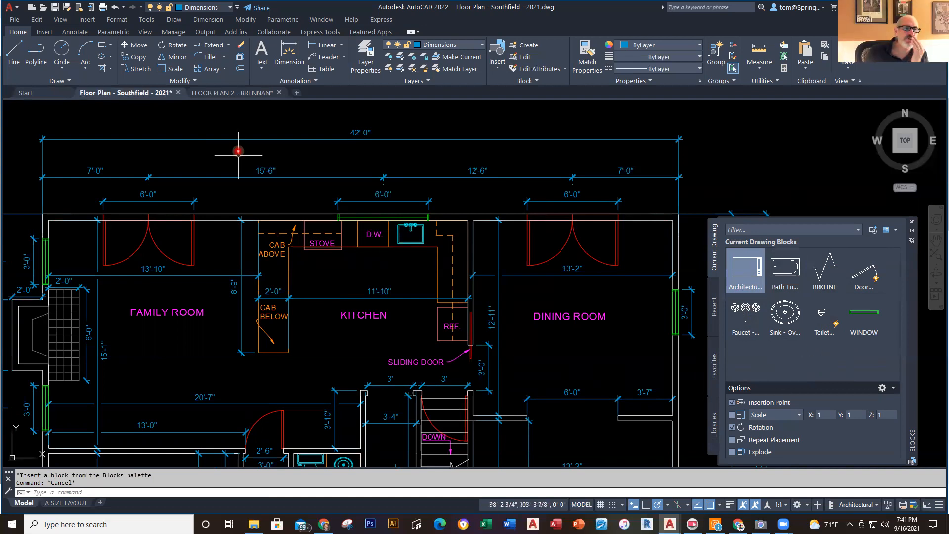
Return to the FLOOR PLAN 2 drawing and insert the kitchen block at the inner corner left of the new partition, unrotated
left_click(231, 98)
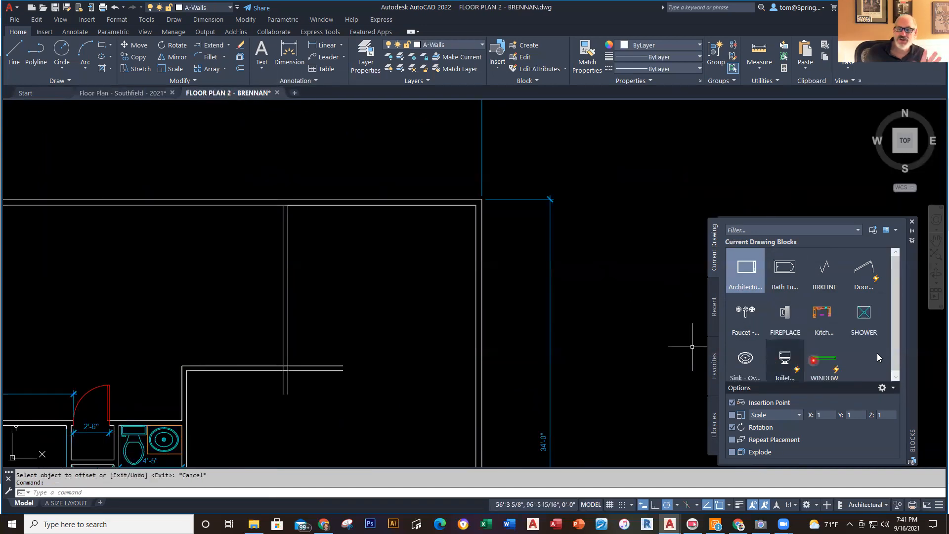
scroll(677, 344, "down", 3)
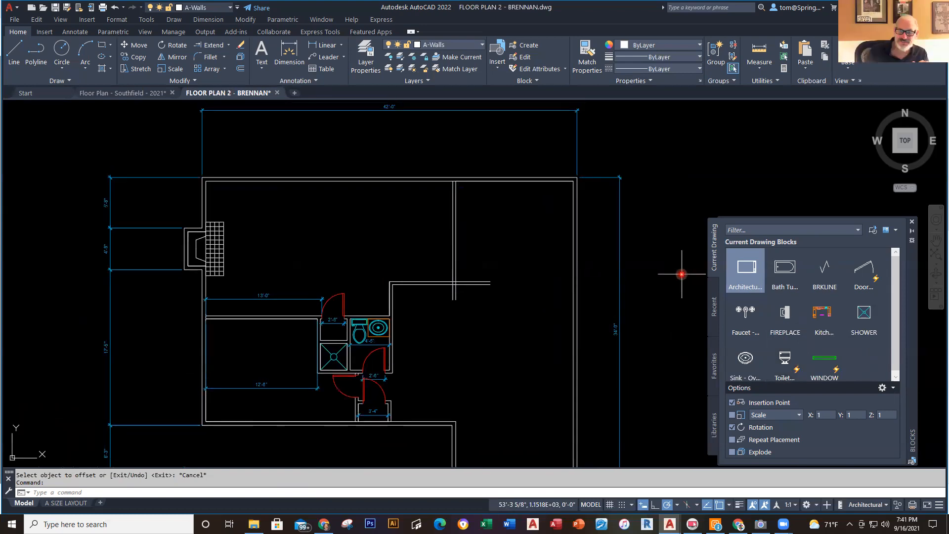
left_click(822, 316)
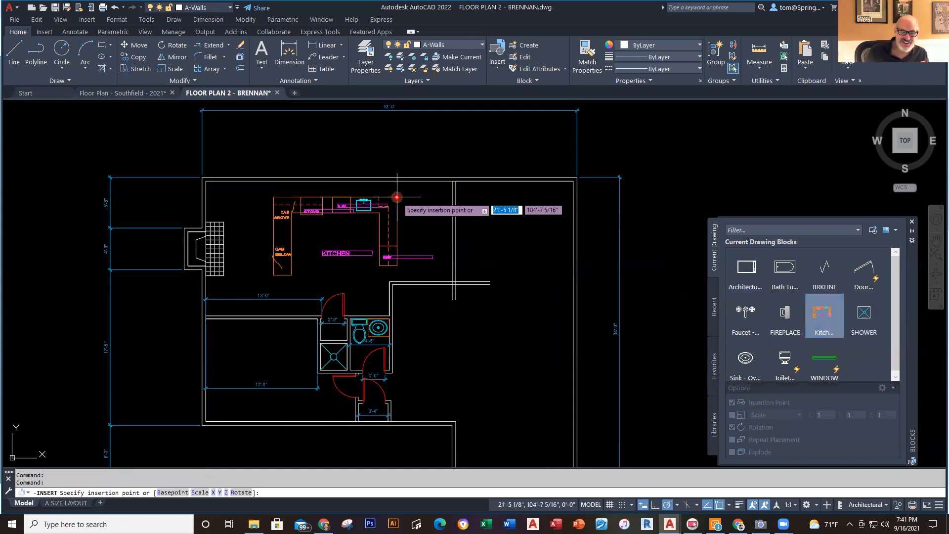
scroll(446, 198, "up", 5)
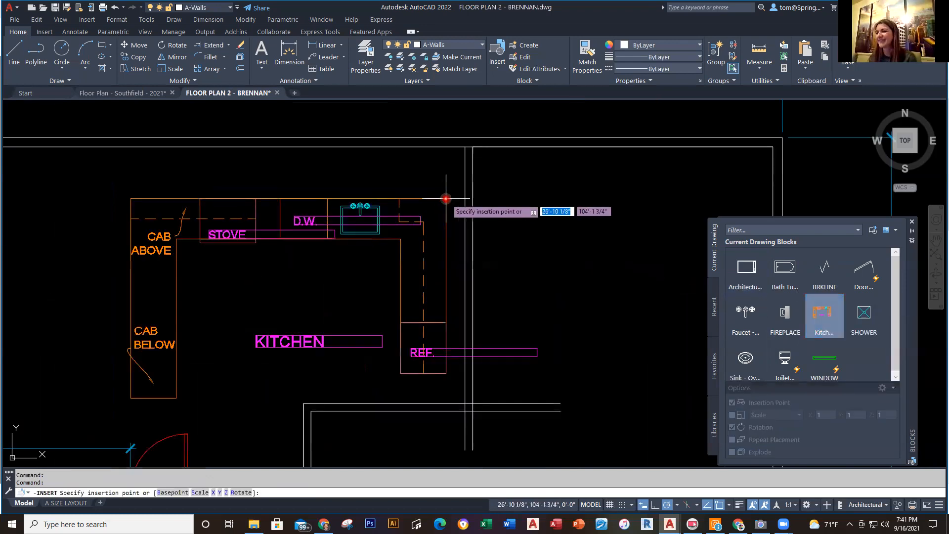
left_click(465, 146)
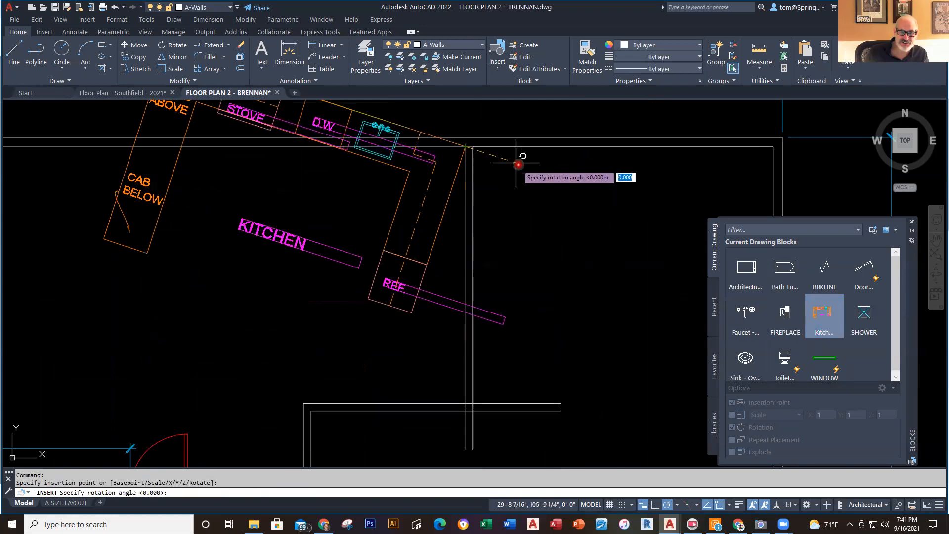
left_click(538, 146)
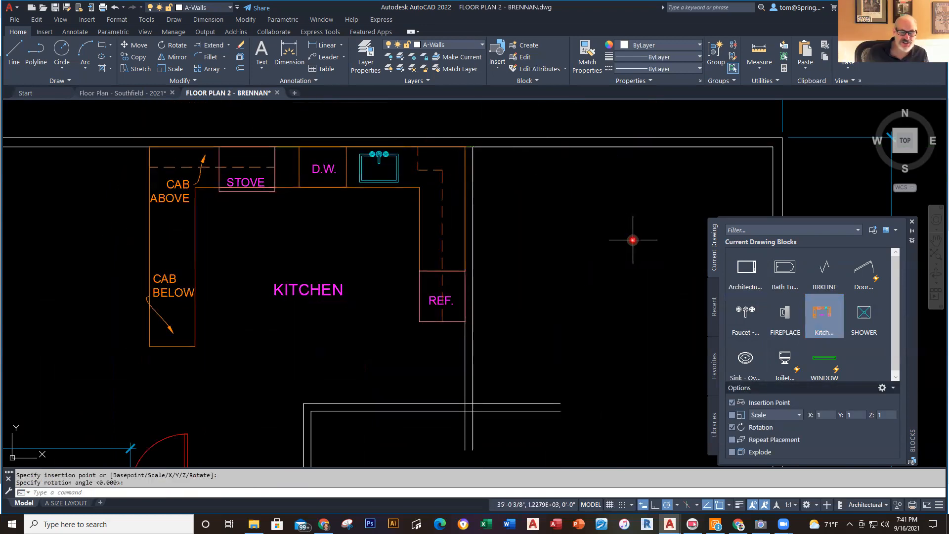
scroll(635, 237, "down", 2)
middle_click_drag(636, 237, 549, 313)
scroll(532, 314, "up", 2)
scroll(593, 300, "down", 2)
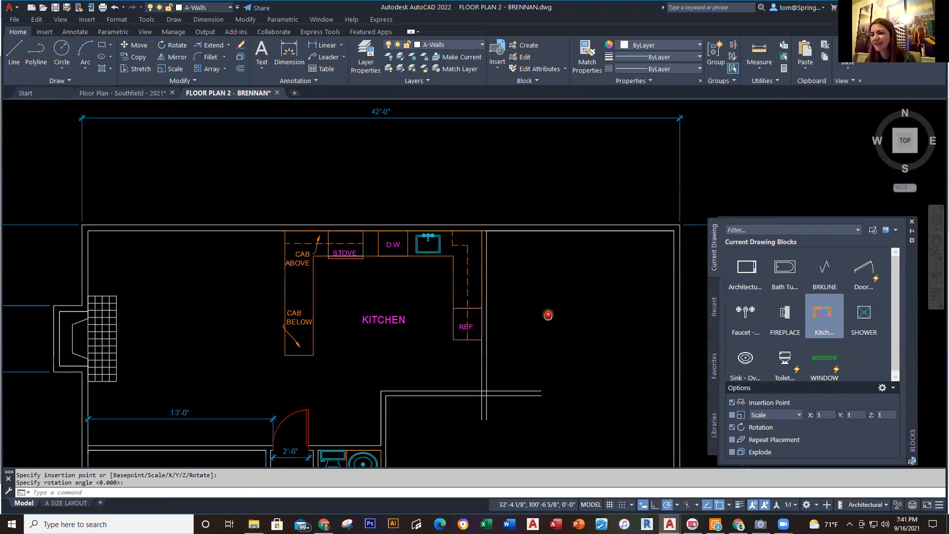
Make the Dimensions layer current and add a linear dimension from the kitchen partition's right face to the right exterior wall's inner face
left_click(480, 46)
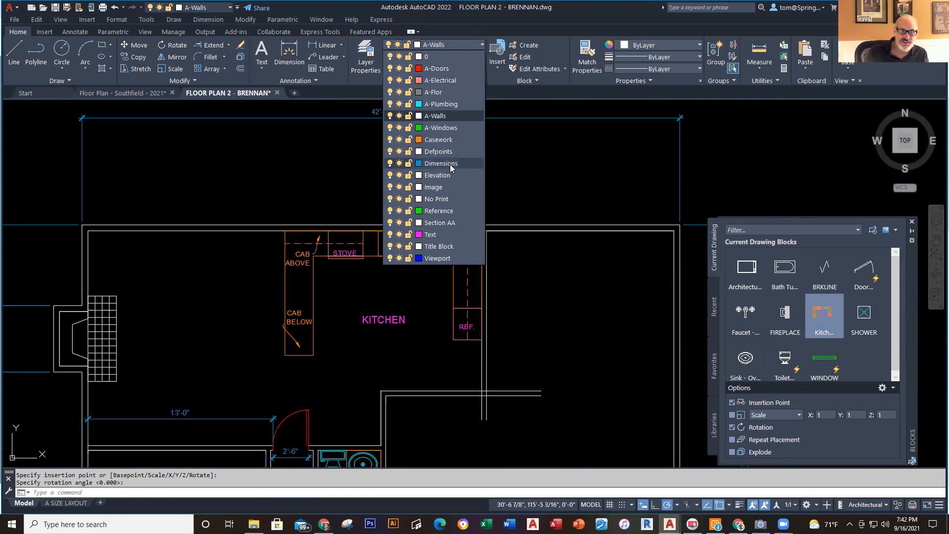
left_click(442, 163)
left_click(323, 45)
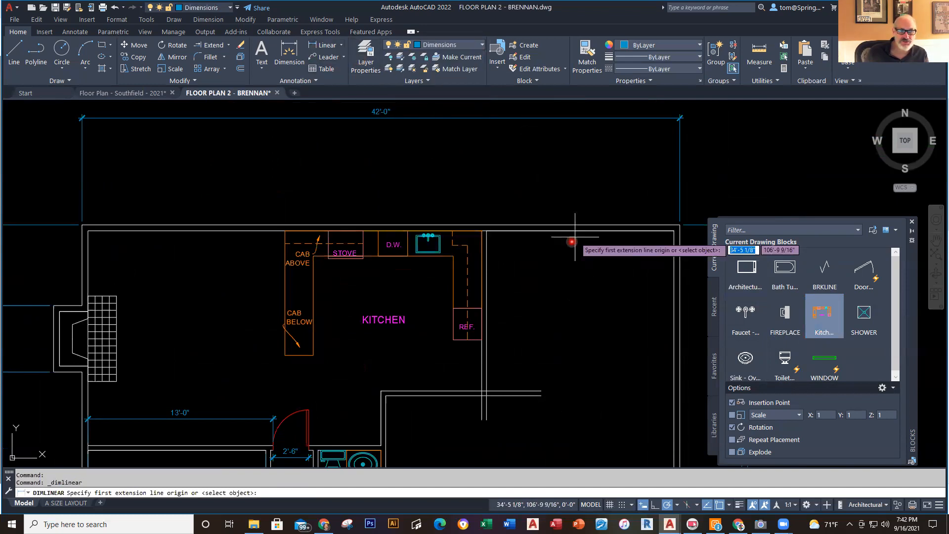
left_click(487, 231)
left_click(674, 231)
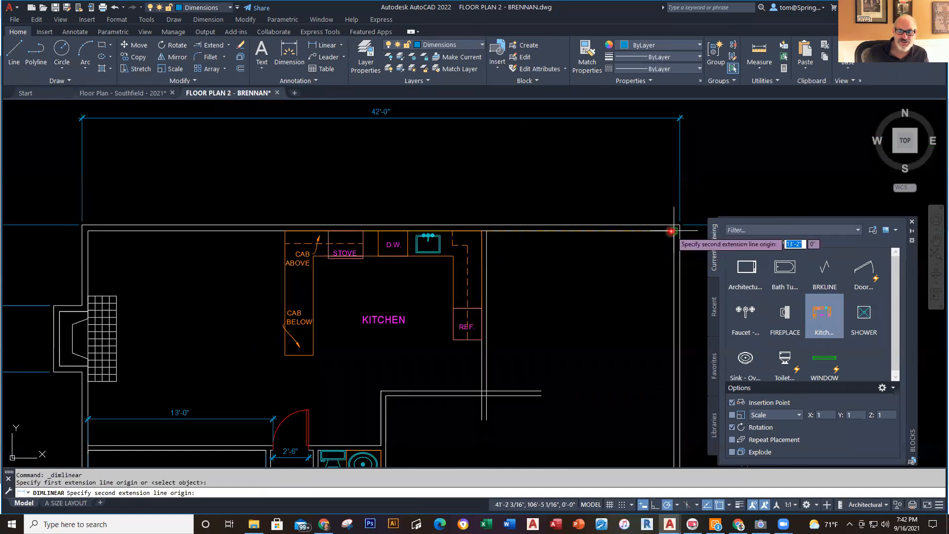
left_click(669, 272)
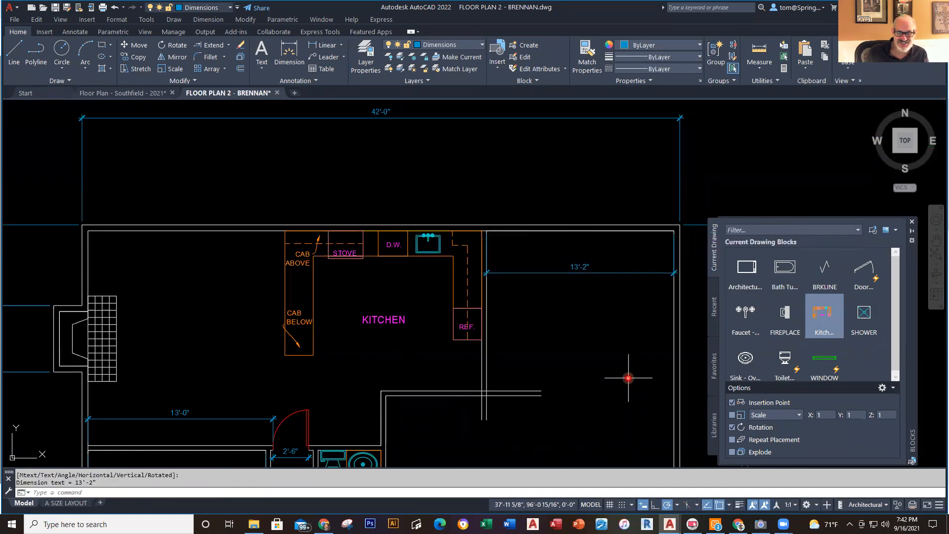
Check the dining room wall and opening dimensions in the Southfield plan and return to the FLOOR PLAN 2 drawing
left_click(152, 96)
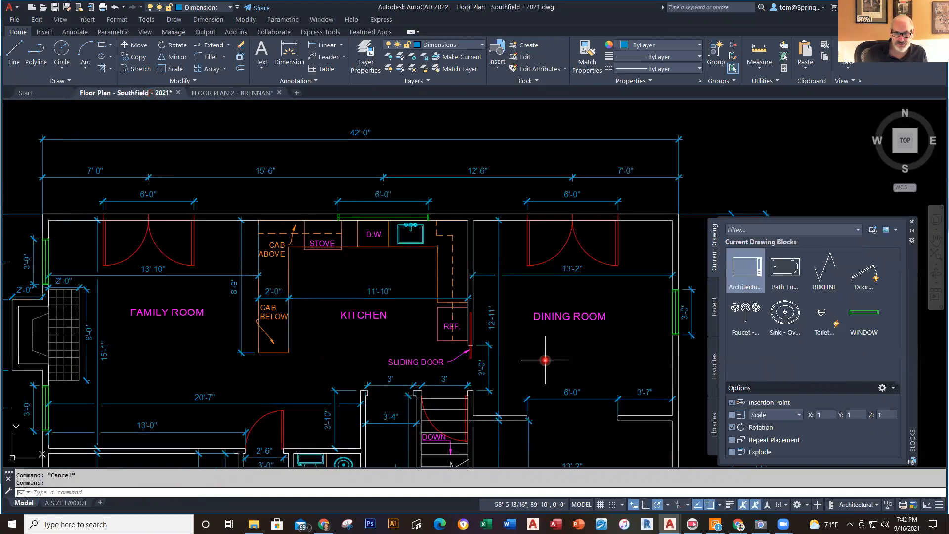
middle_click_drag(546, 360, 517, 281)
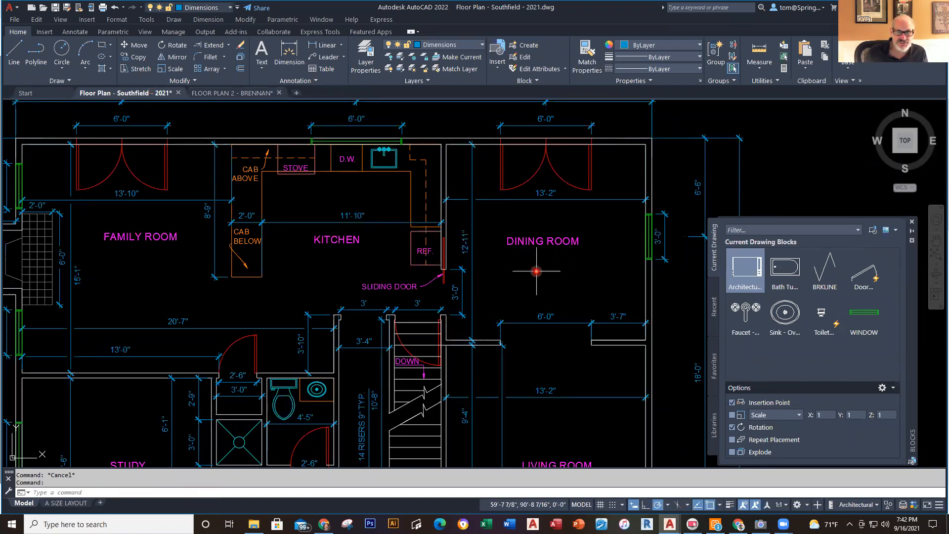
left_click(228, 93)
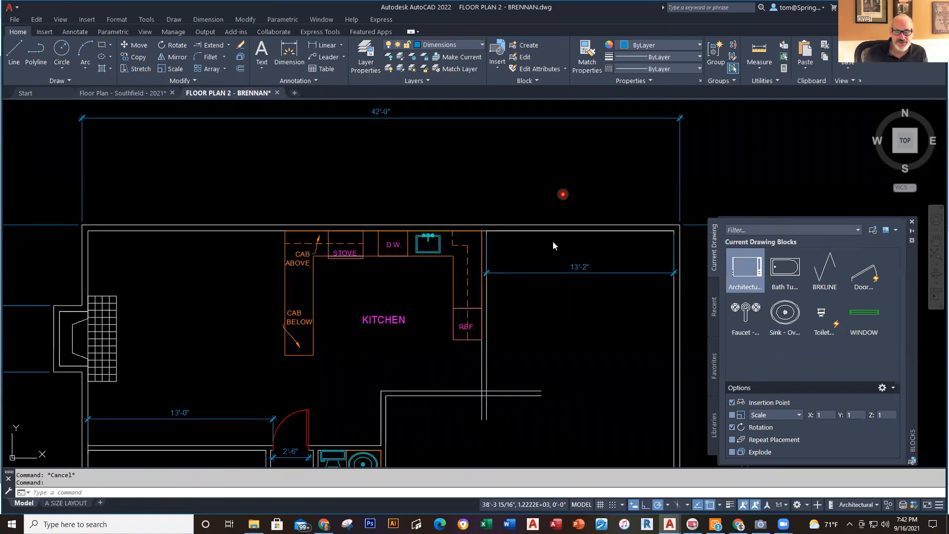
middle_click_drag(541, 322, 512, 265)
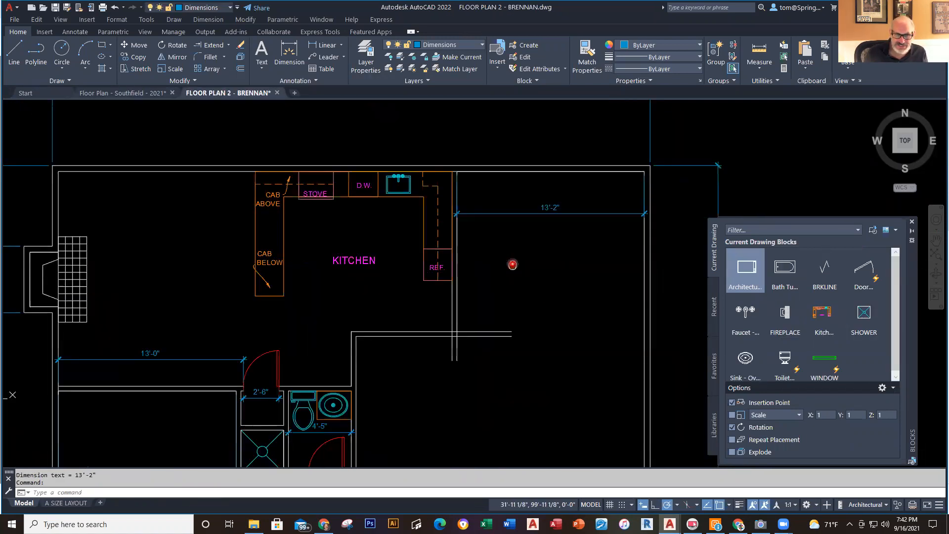
left_click(485, 46)
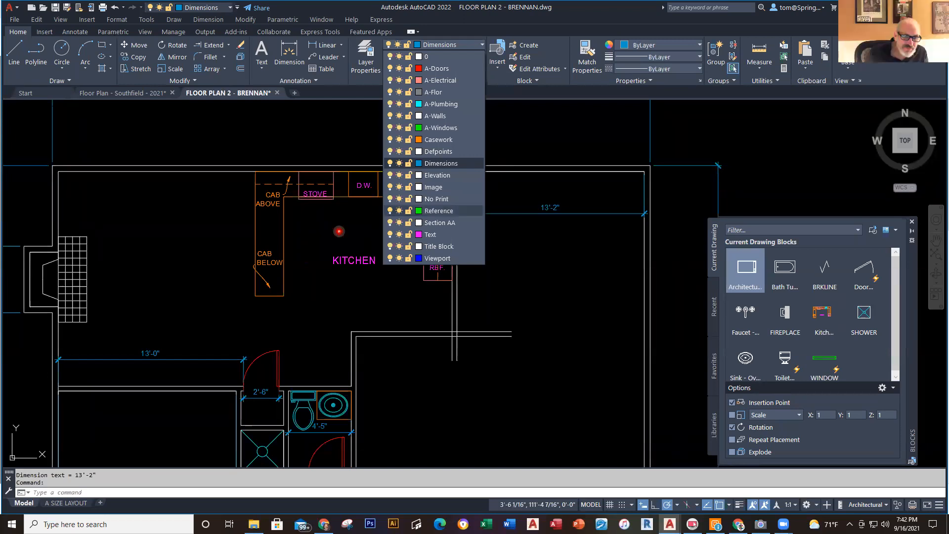
left_click(335, 217)
left_click(336, 197)
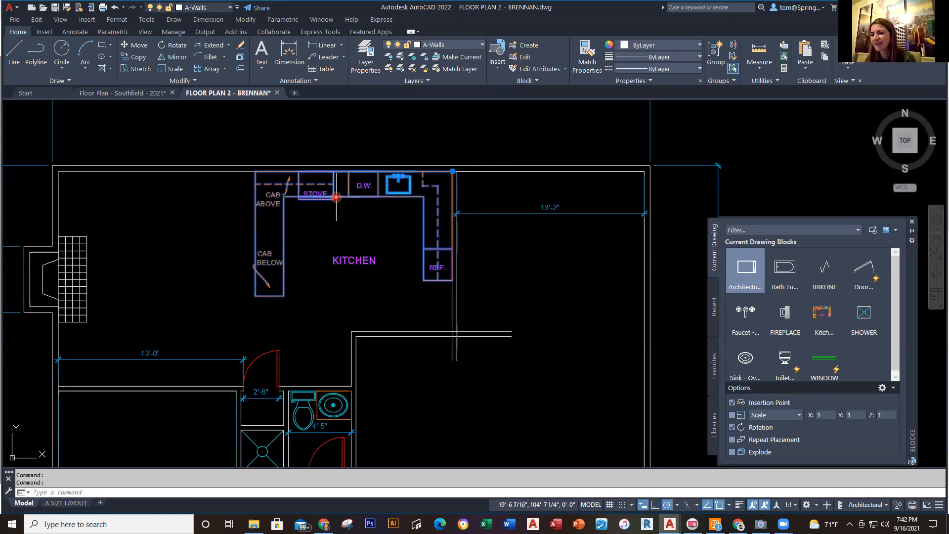
key("Escape")
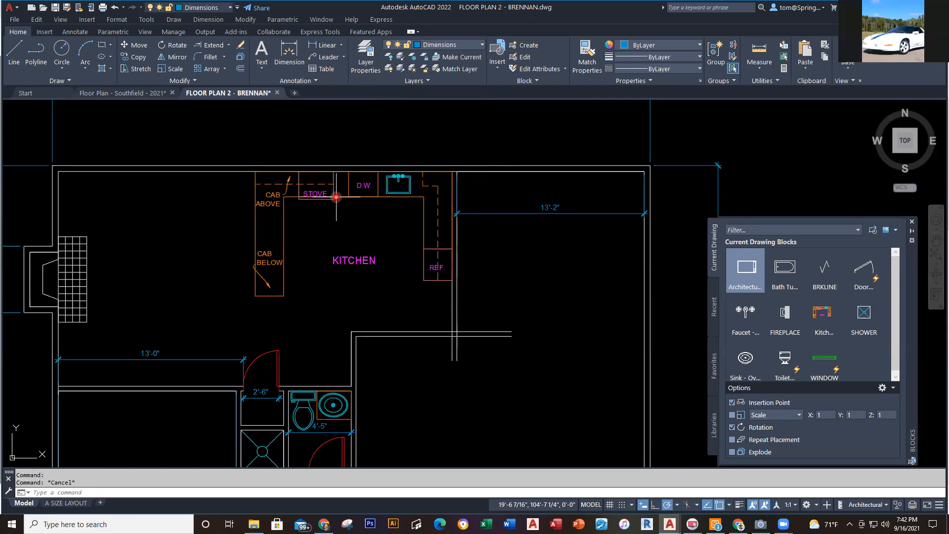
On the A-Walls layer, draw a line 12'11" down from the partition's upper right corner and across to the right exterior wall
left_click(483, 47)
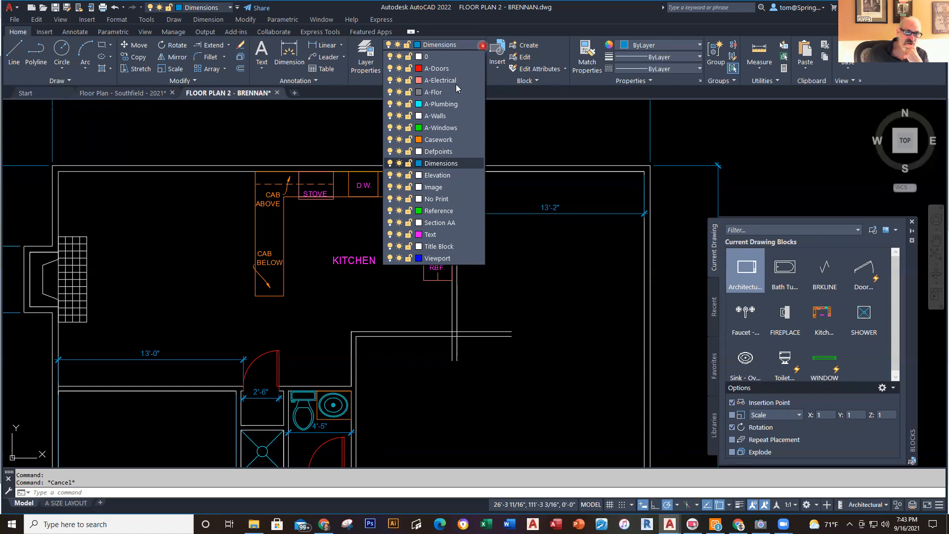
left_click(438, 117)
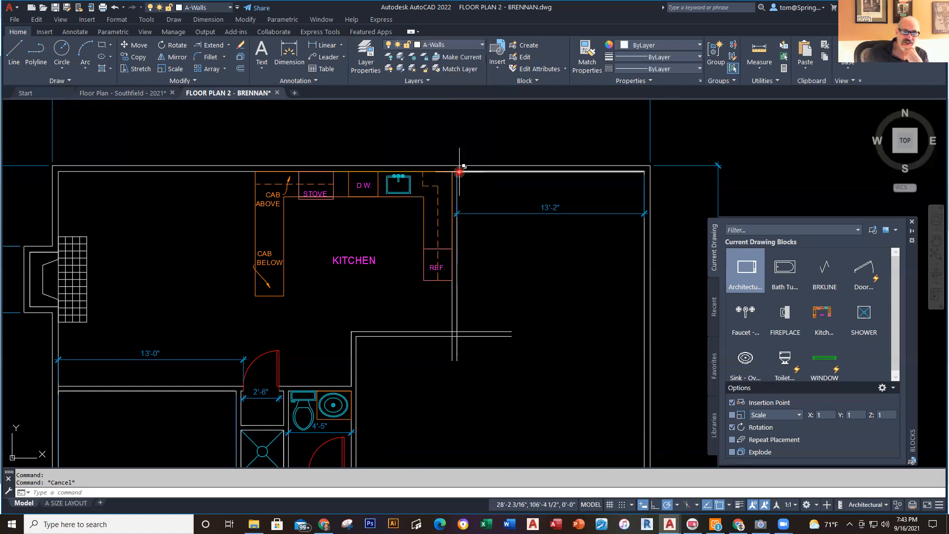
left_click(9, 51)
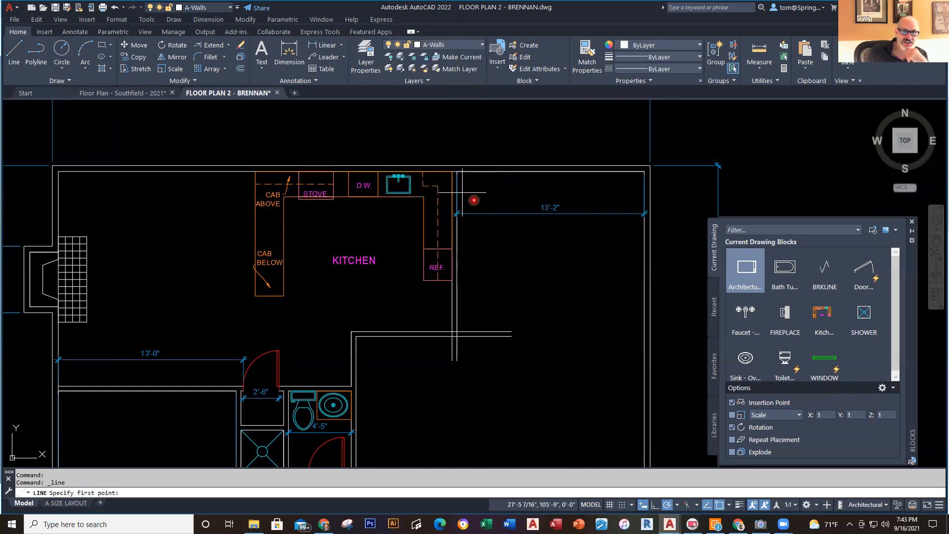
left_click(459, 172)
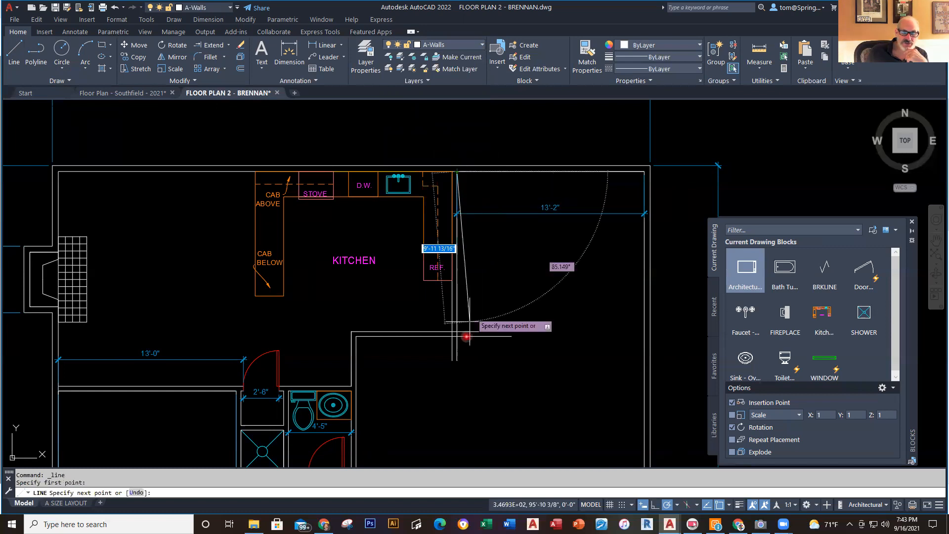
type("12'11")
key("Return")
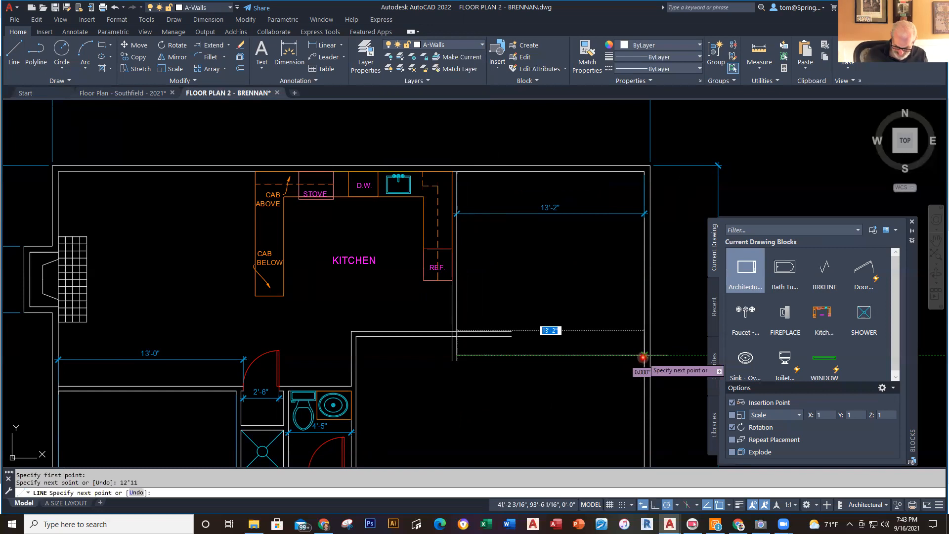
left_click(642, 356)
key("Escape")
Offset the new horizontal dining room wall line 4" downward to give the wall its thickness
type("o")
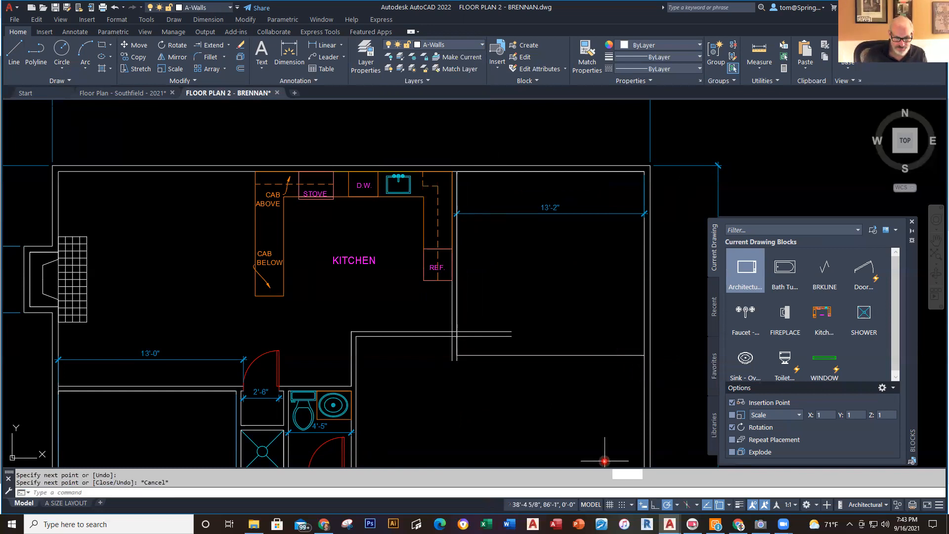
key("Return")
type("4")
key("Return")
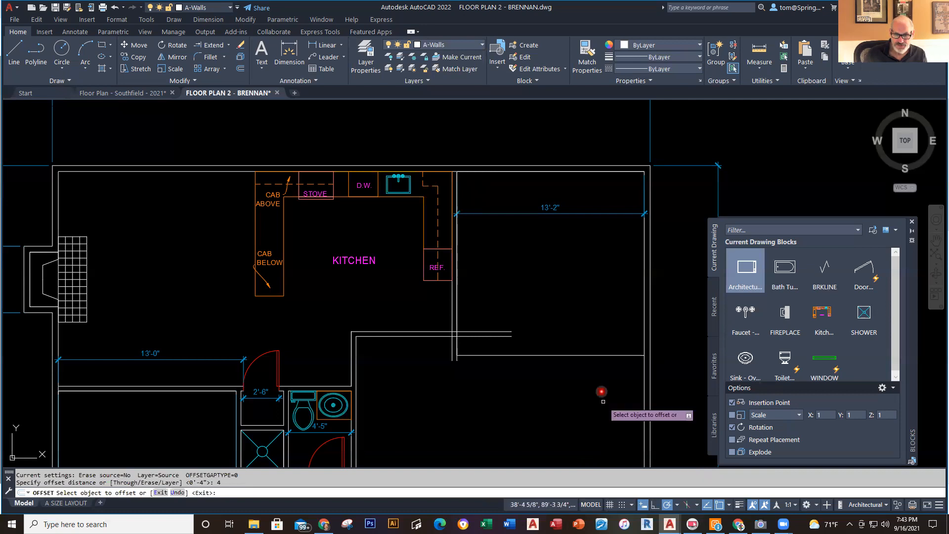
left_click(593, 354)
left_click(598, 388)
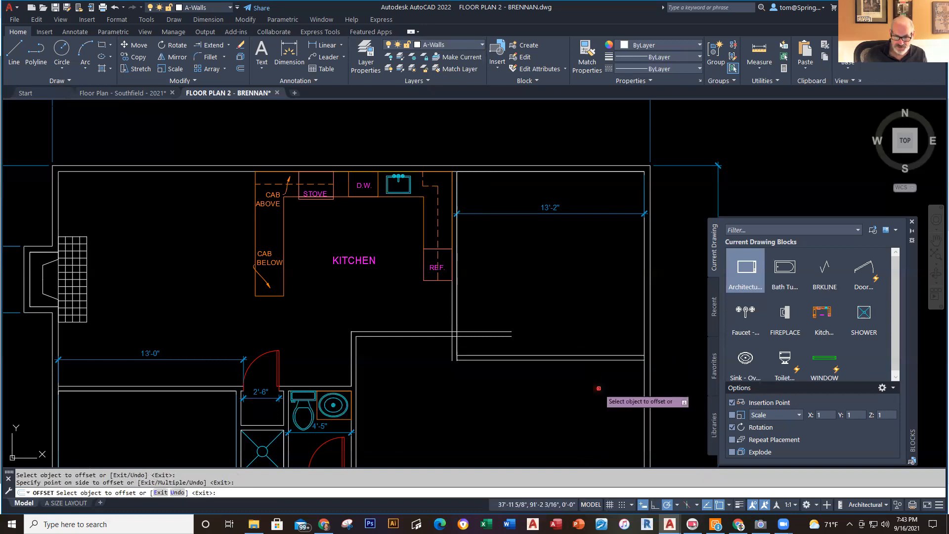
key("Escape")
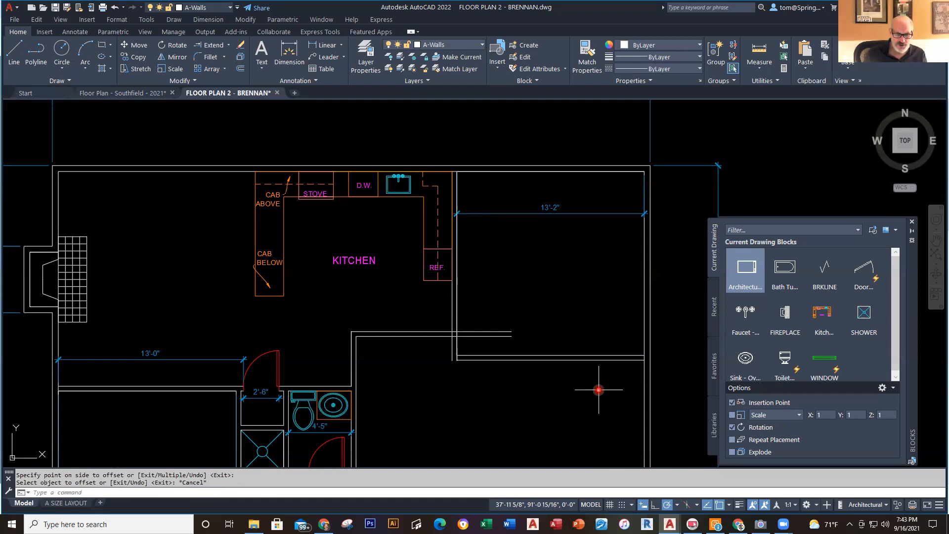
Draw the jamb lines of a 6' opening in the new wall, starting 3'7" from the right exterior wall's inner face
type("l")
key("Return")
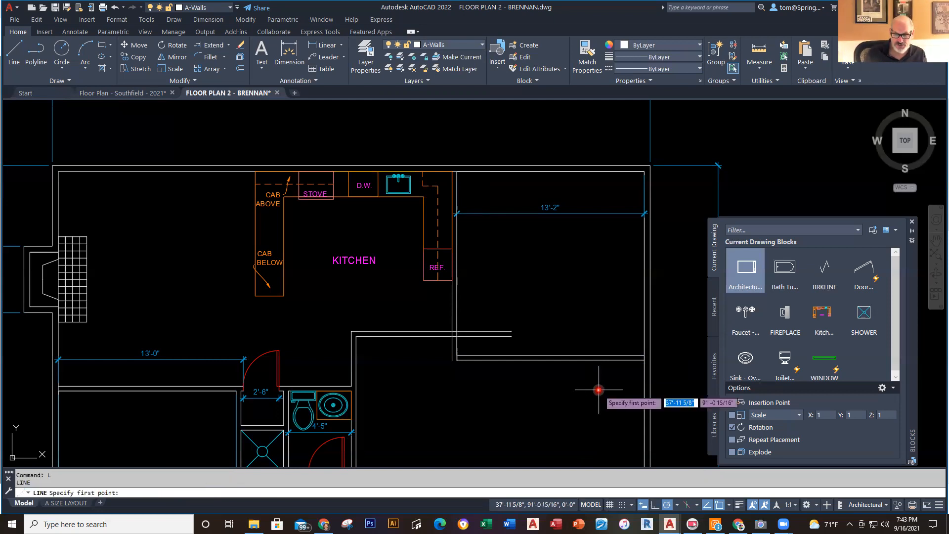
scroll(636, 390, "up", 5)
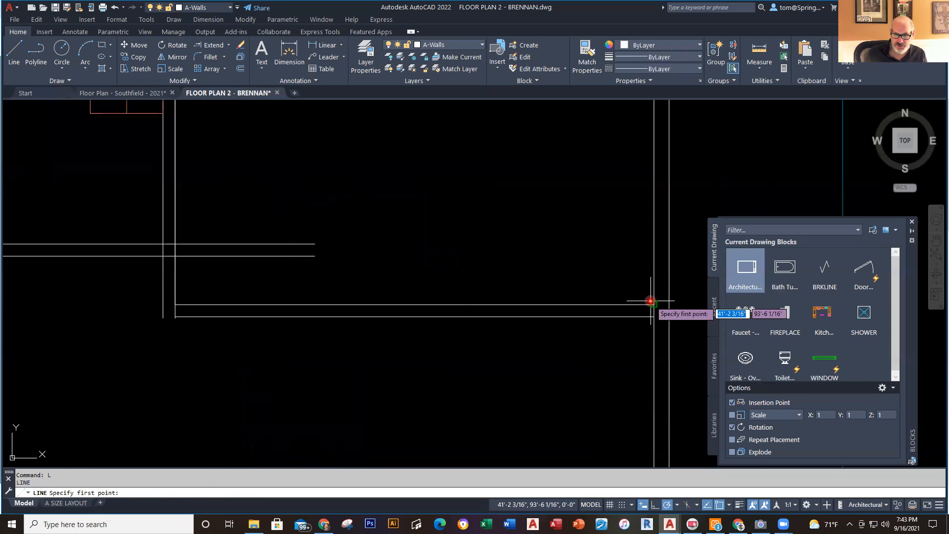
left_click(654, 304)
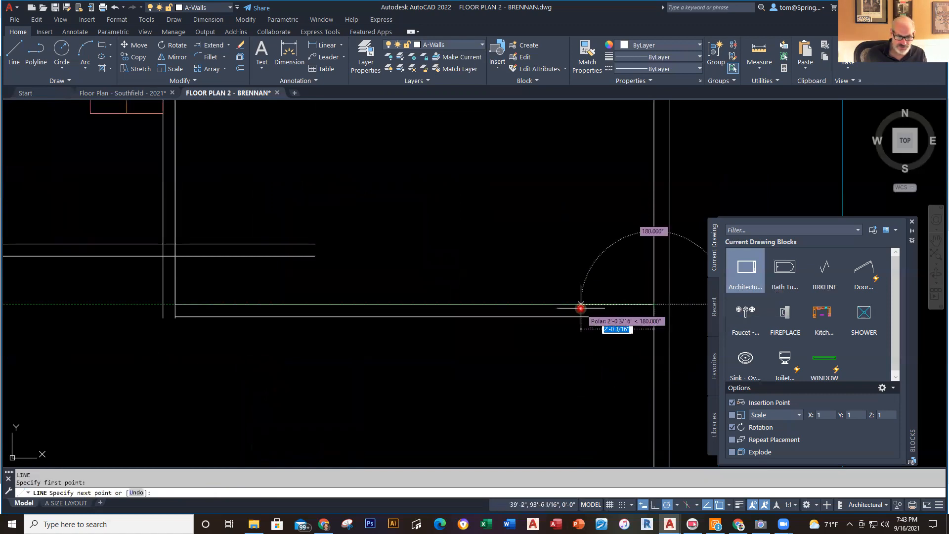
type("3'7")
key("Return")
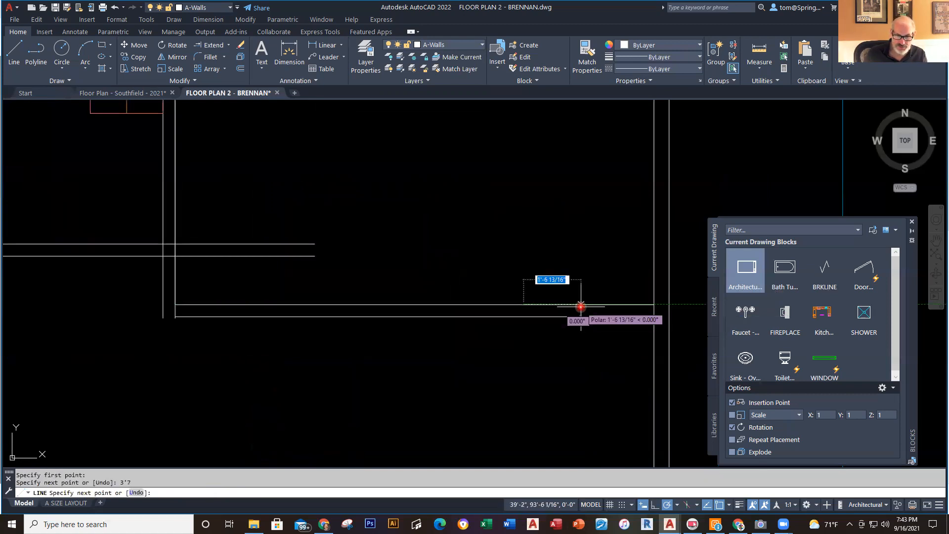
left_click(524, 316)
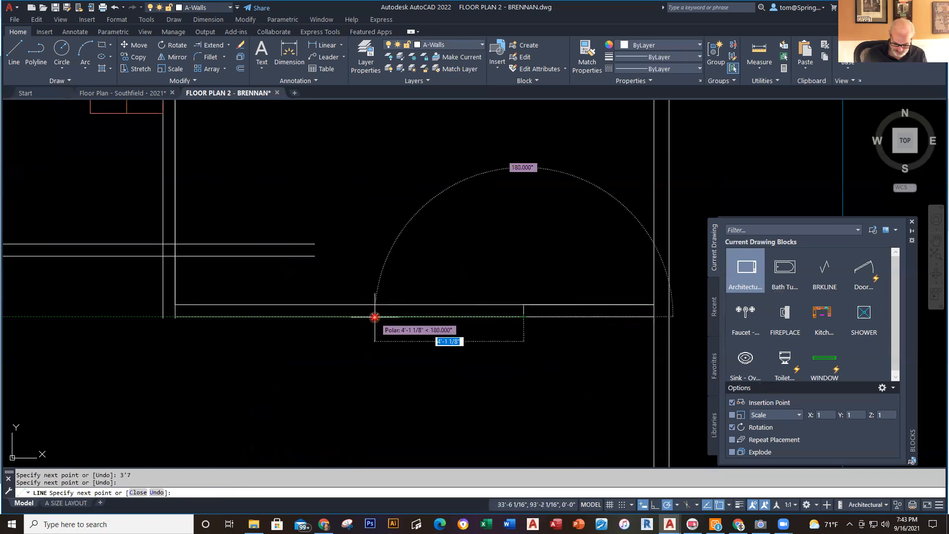
type("6'")
key("Return")
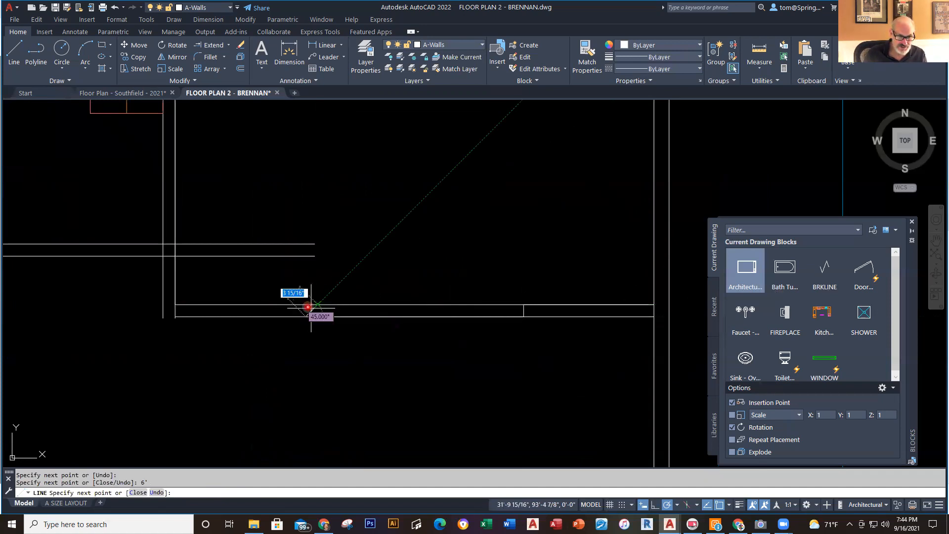
left_click(310, 305)
key("Escape")
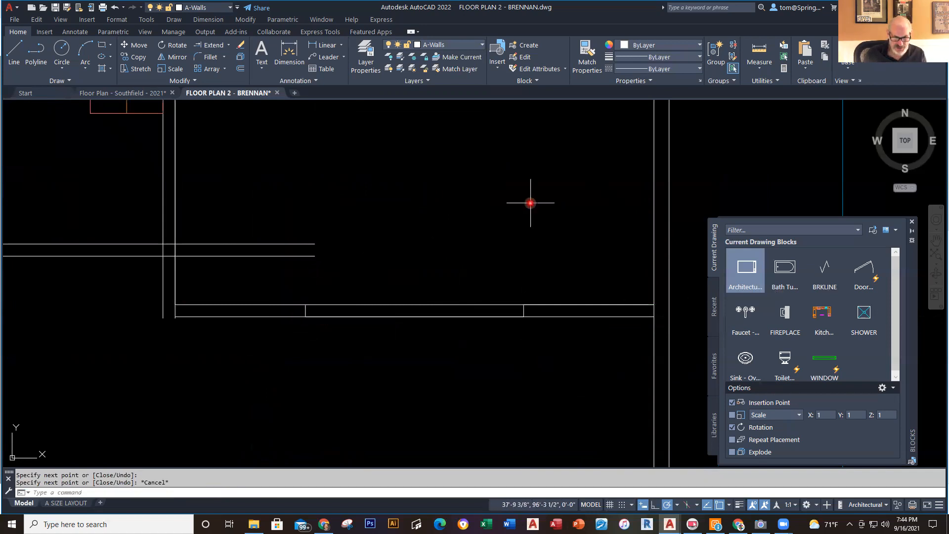
Trim both wall lines between the jambs to clear the 6' opening
type("tr")
key("Return")
left_click(495, 262)
left_click(466, 333)
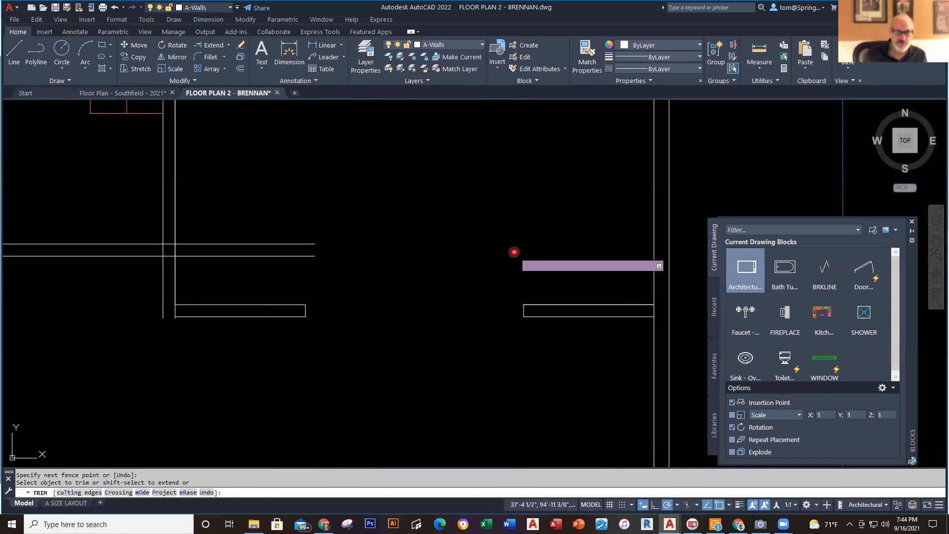
key("Escape")
Trim the kitchen's lower wall lines that overrun the partition and clean up the crossing lines where the two walls meet
scroll(514, 252, "down", 3)
scroll(383, 249, "down", 2)
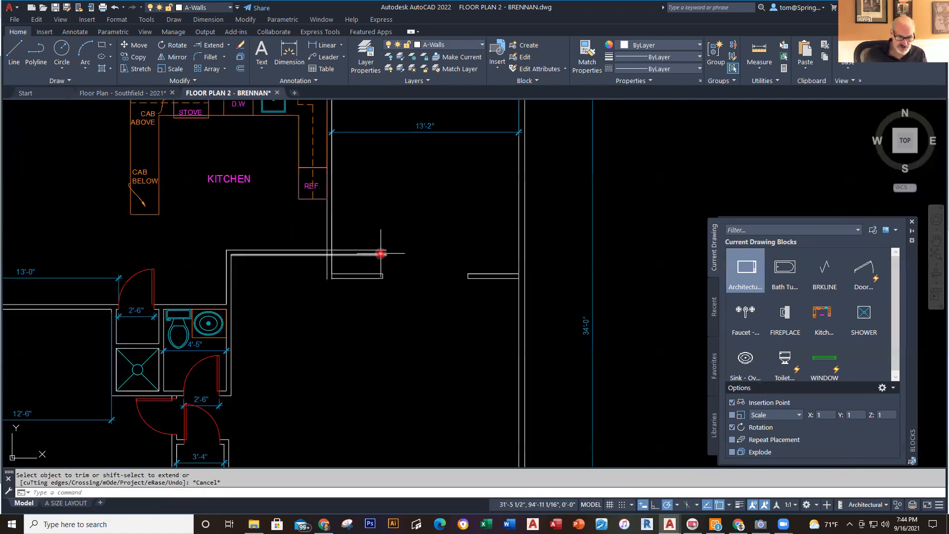
mouse_move(381, 254)
middle_mouse_down()
mouse_move(375, 275)
mouse_move(378, 256)
middle_mouse_up()
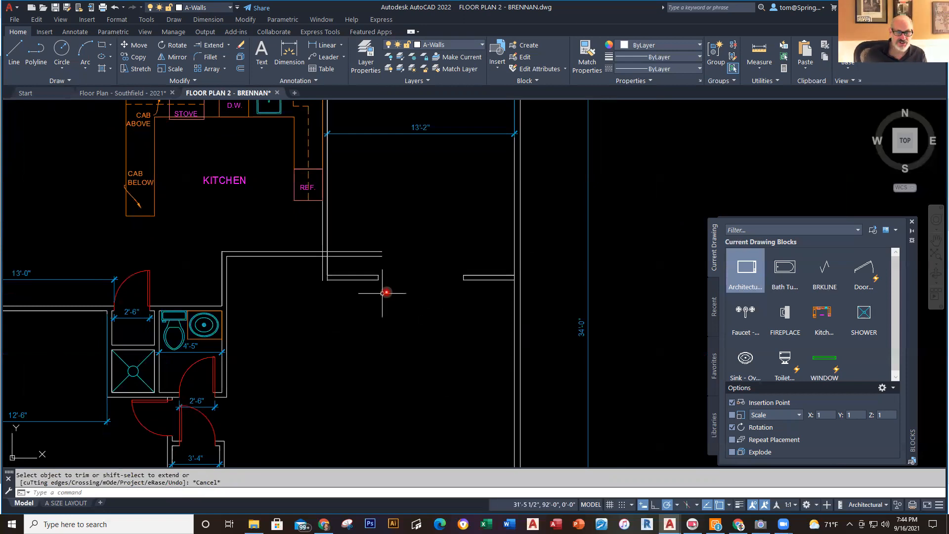
type("tr")
key("Return")
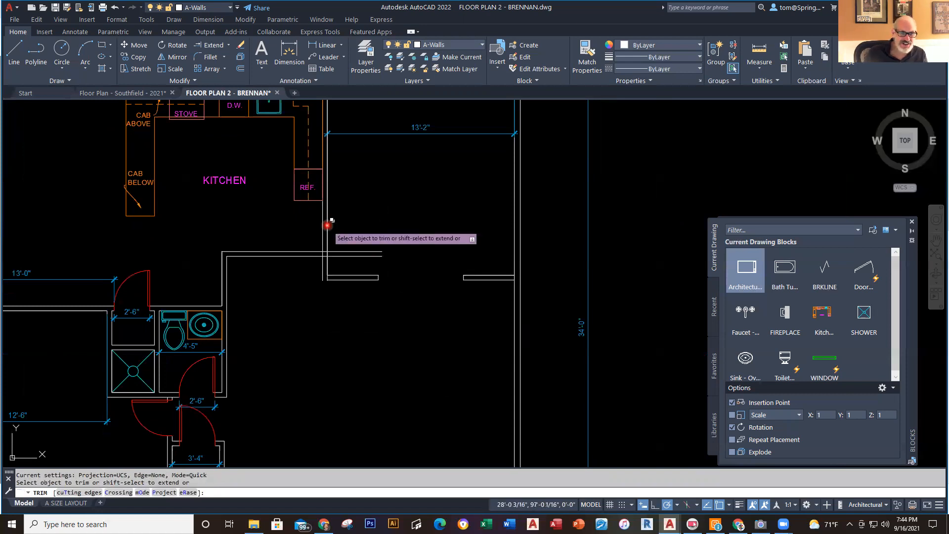
left_click(357, 228)
left_click(348, 256)
key("Return")
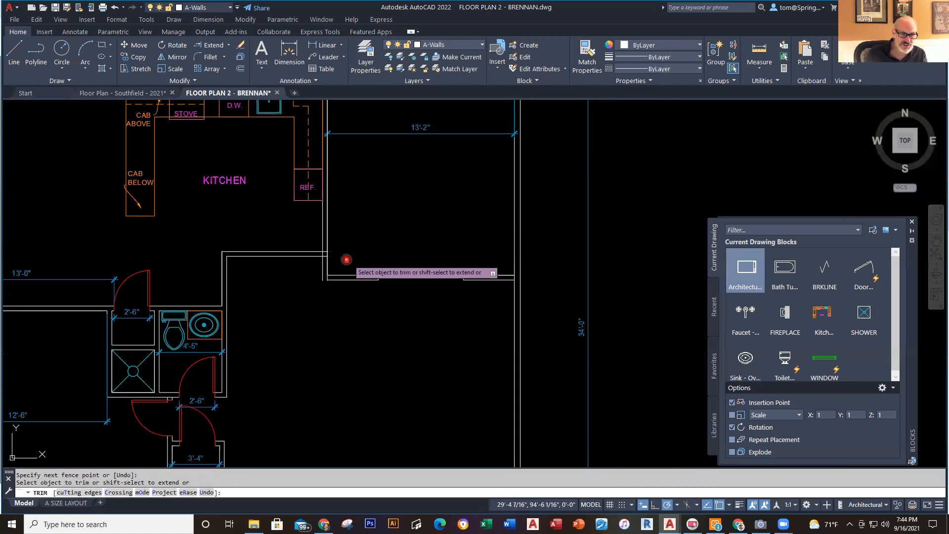
scroll(326, 260, "up", 8)
left_click_drag(317, 165, 315, 220)
left_click_drag(320, 179, 297, 184)
key("Escape")
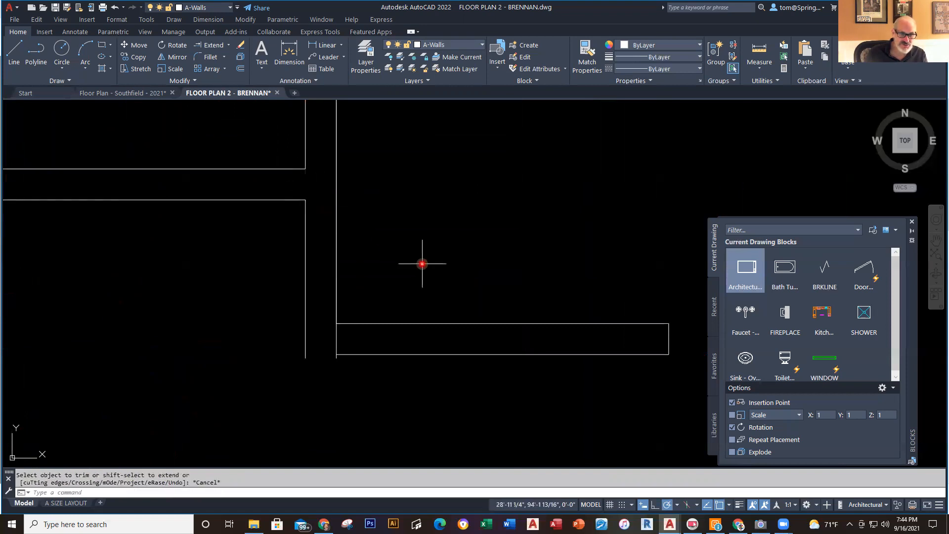
Trim the partition line segment that closes off the end of the new wall stub left of the opening
right_click(422, 288)
left_click(457, 293)
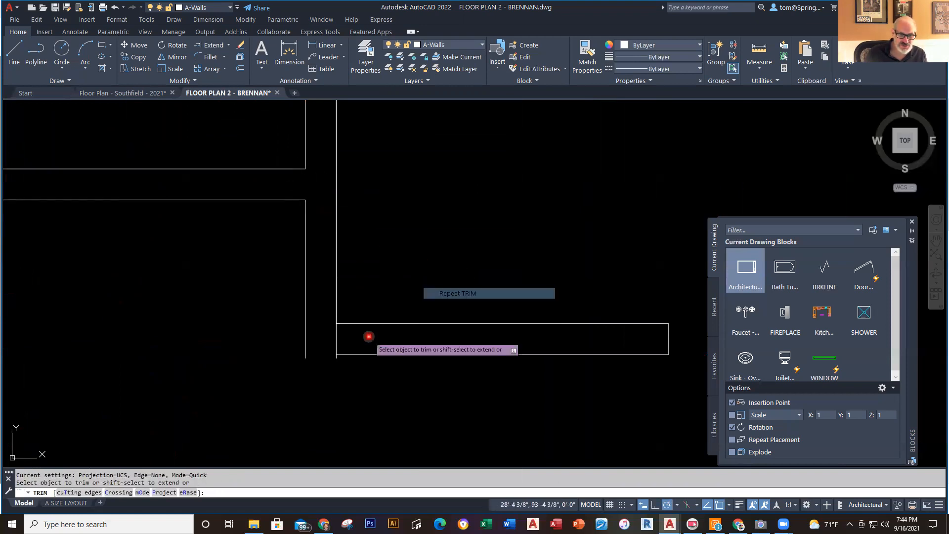
left_click_drag(365, 339, 338, 339)
scroll(394, 254, "down", 6)
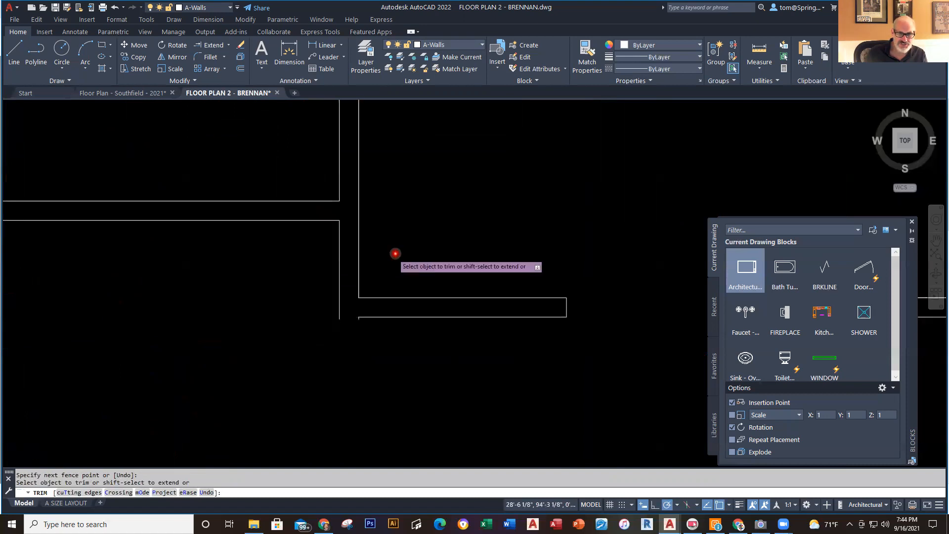
Check the wall and fixture distances around the kitchen and bathroom entry with the Quick measure tool
key("Escape")
scroll(445, 321, "down", 3)
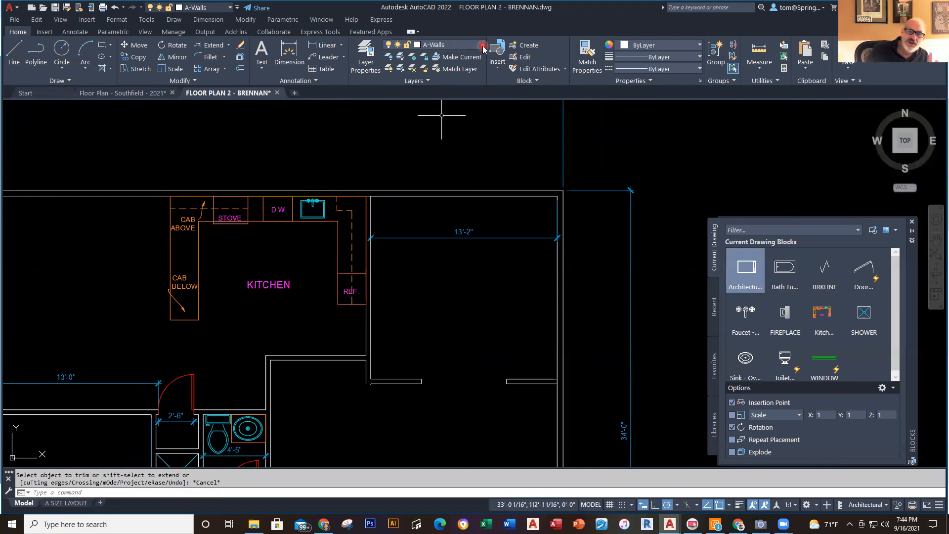
left_click(764, 69)
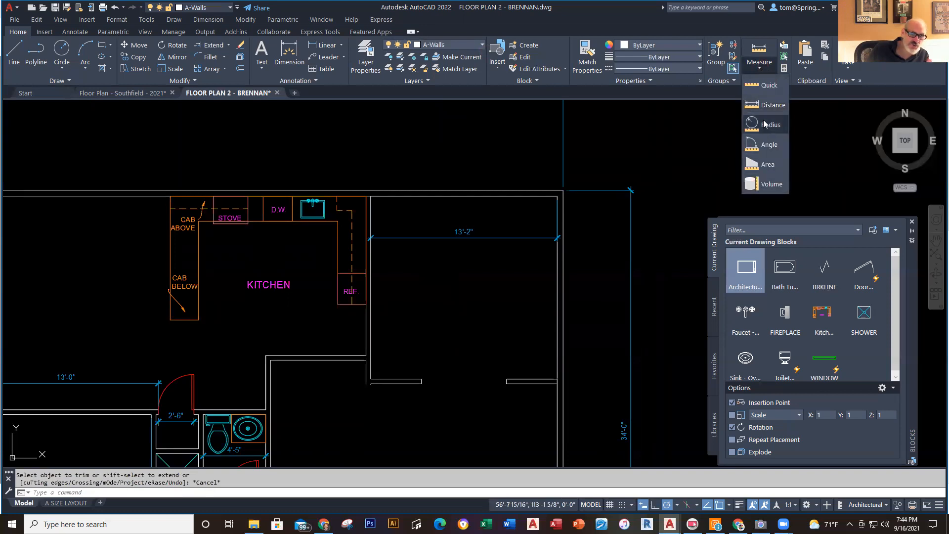
left_click(770, 87)
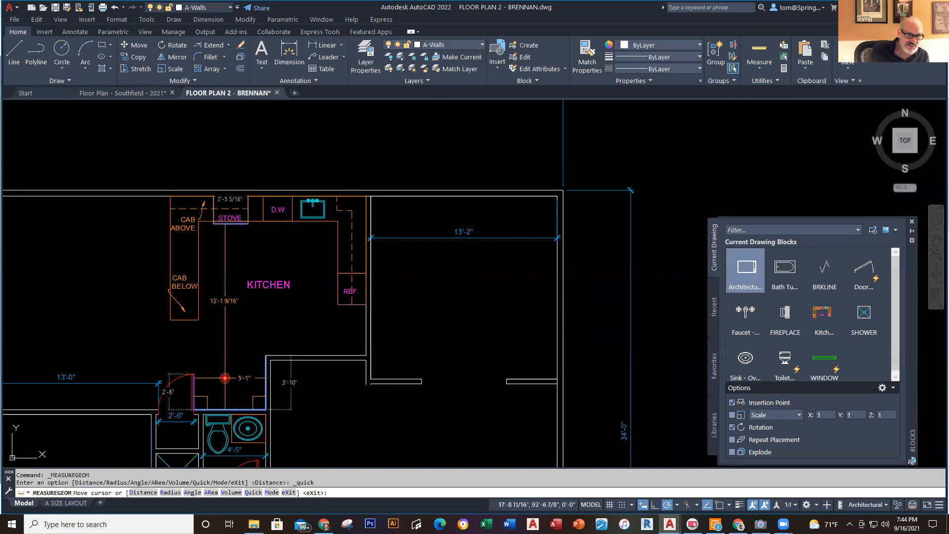
scroll(220, 360, "down", 1)
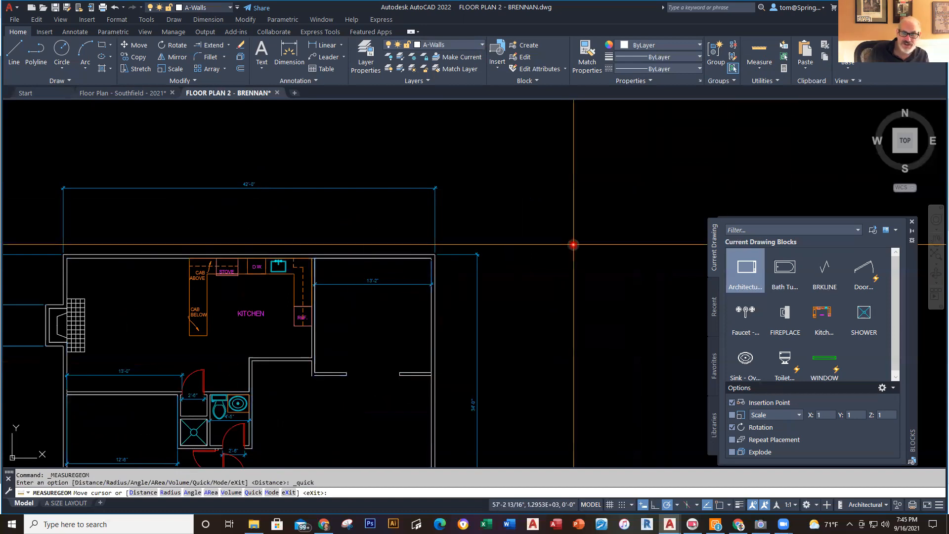
key("Escape")
Measure the dining room's depth from the new wall's upper line at the opening to the upper exterior wall's inner face
left_click(761, 71)
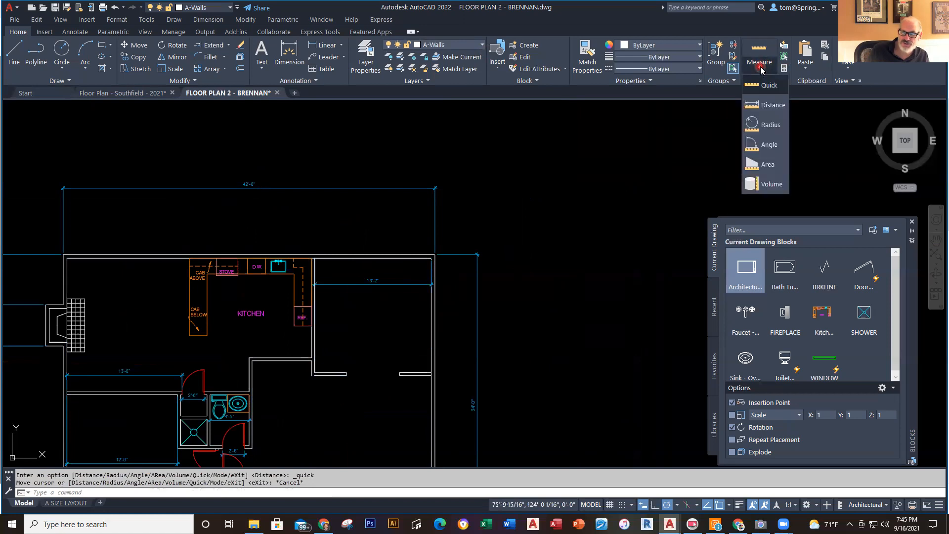
left_click(763, 106)
scroll(355, 376, "up", 4)
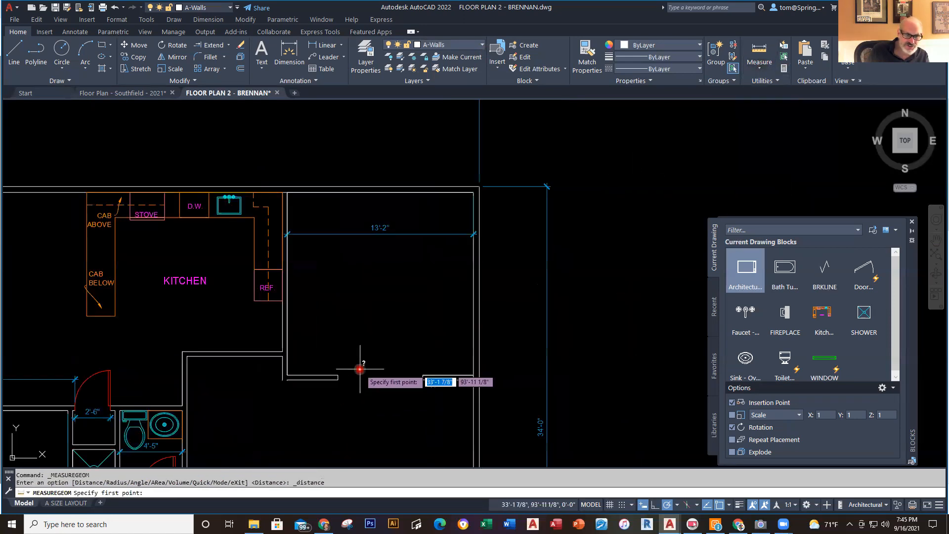
scroll(346, 361, "down", 3)
scroll(342, 357, "up", 1)
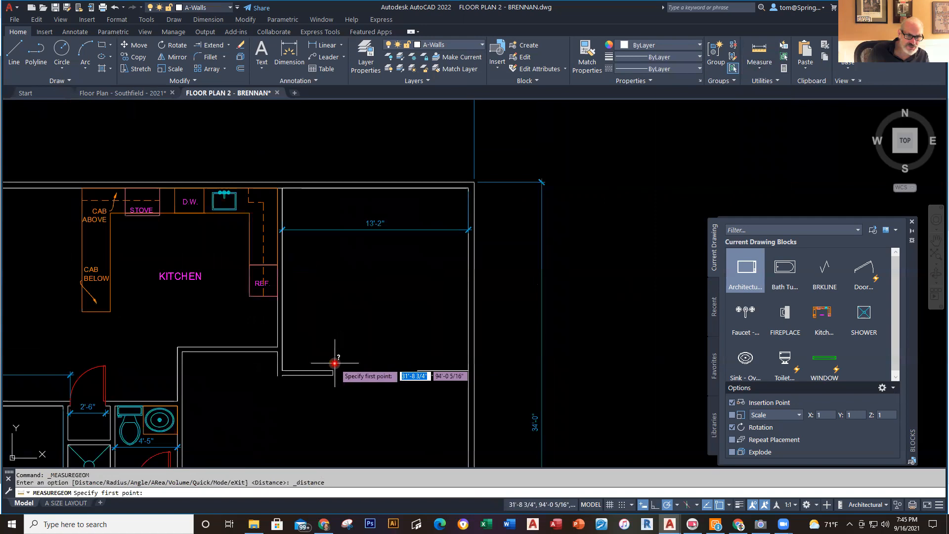
left_click(332, 372)
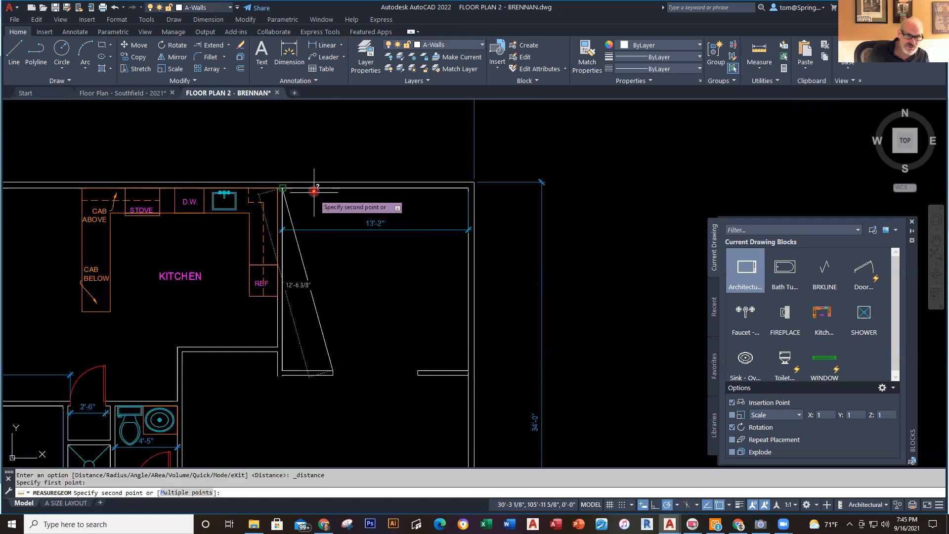
left_click(338, 190)
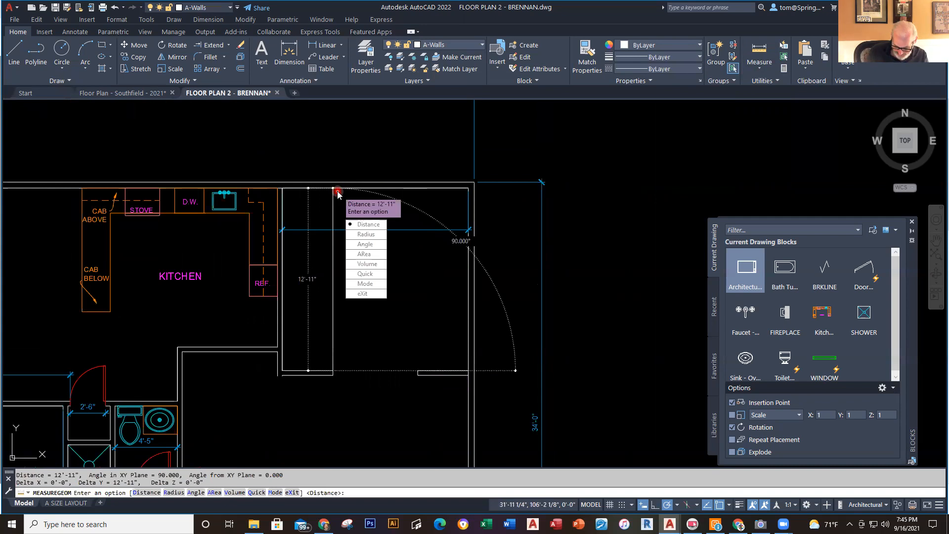
key("Escape")
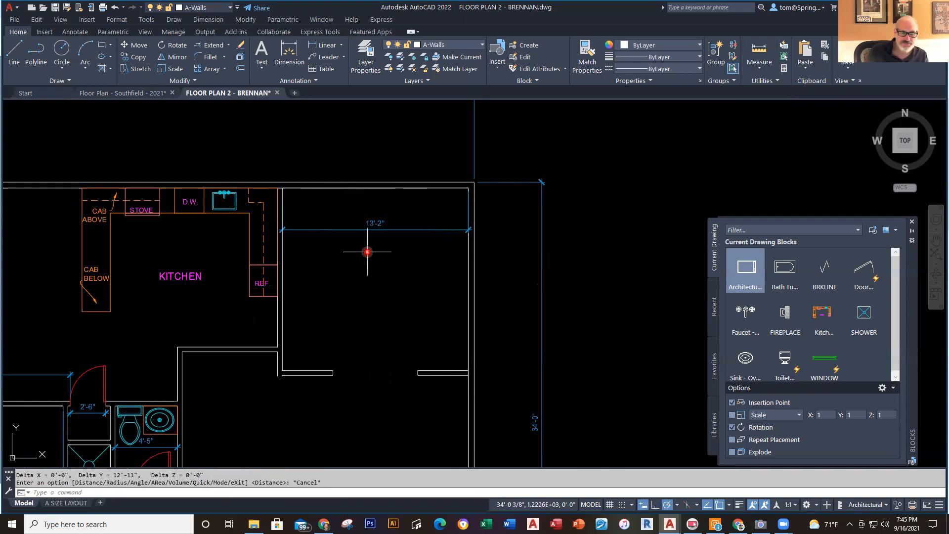
Examine the front door's size and its distance from the exterior wall corner on the Southfield plan
scroll(371, 392, "down", 3)
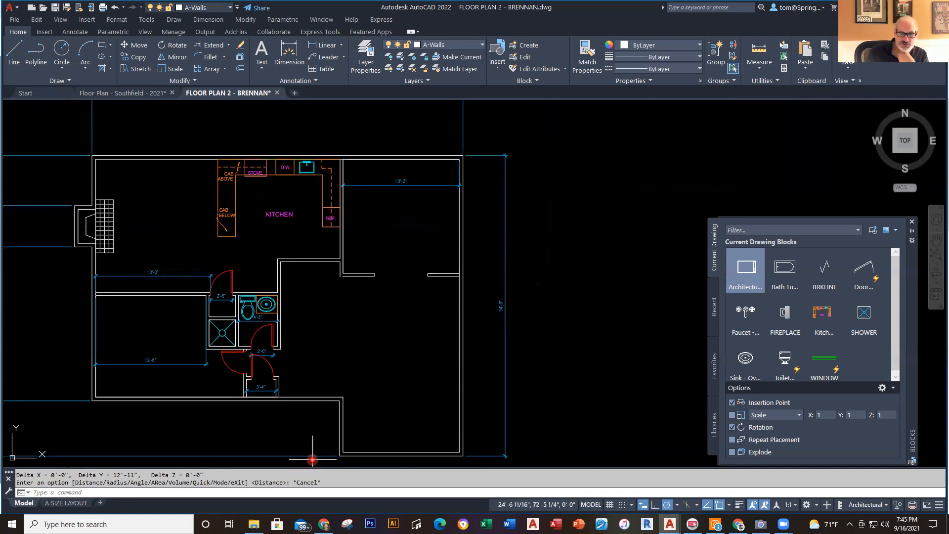
middle_click_drag(324, 423, 386, 329)
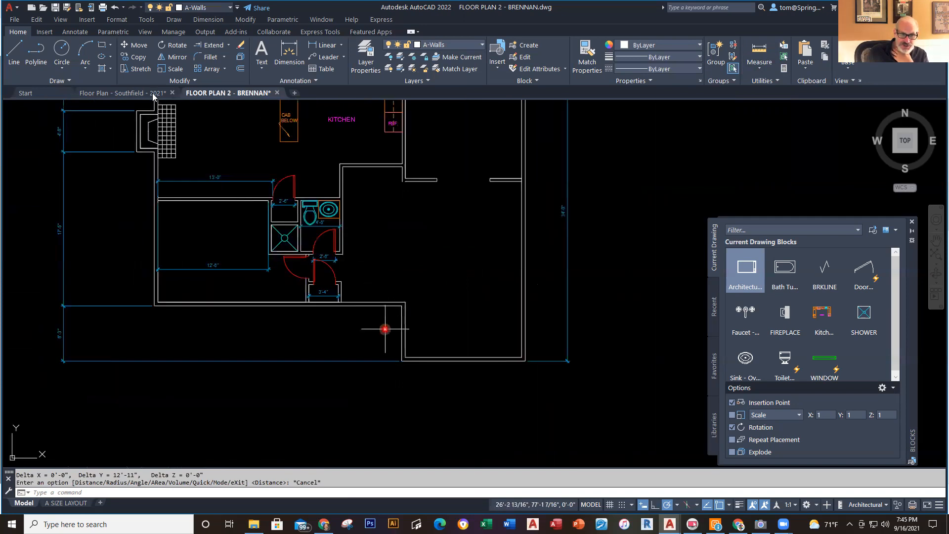
scroll(382, 339, "up", 2)
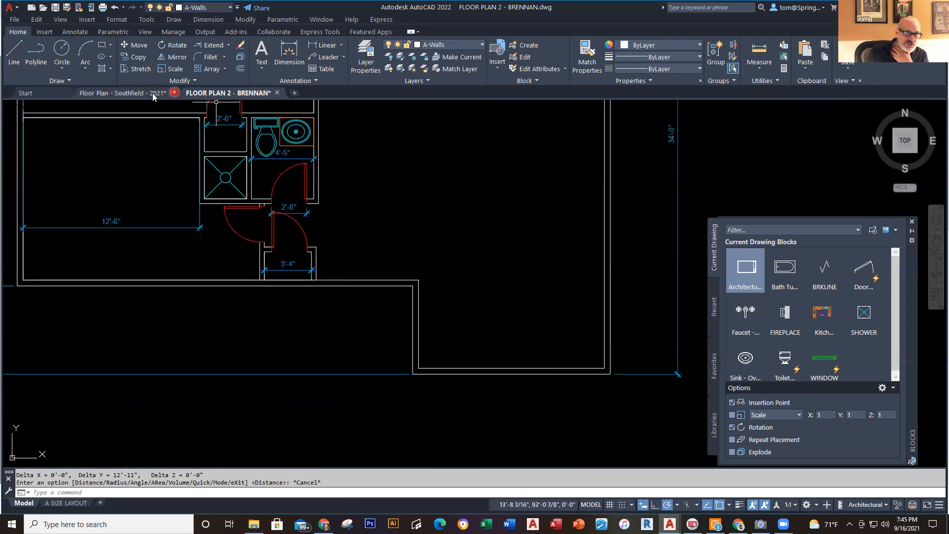
mouse_move(152, 97)
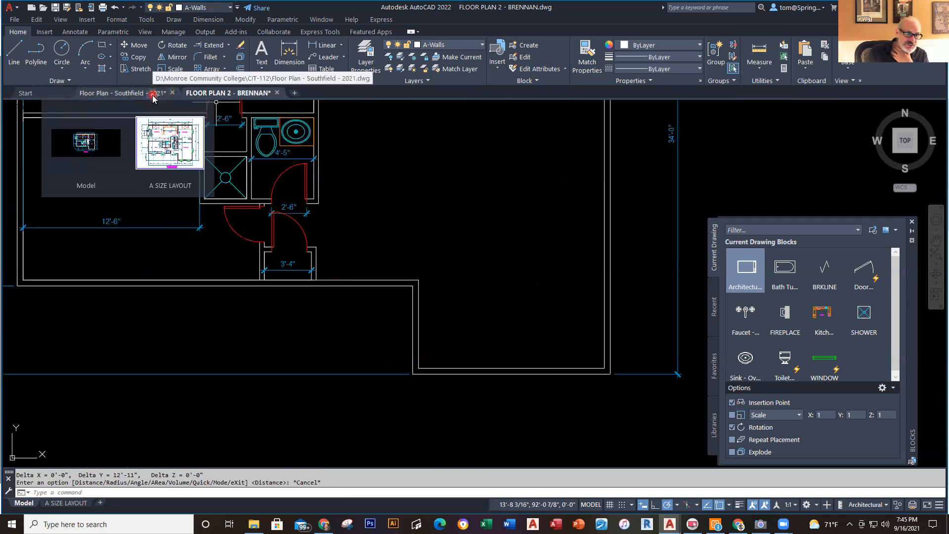
left_click(158, 94)
middle_click_drag(454, 356, 502, 184)
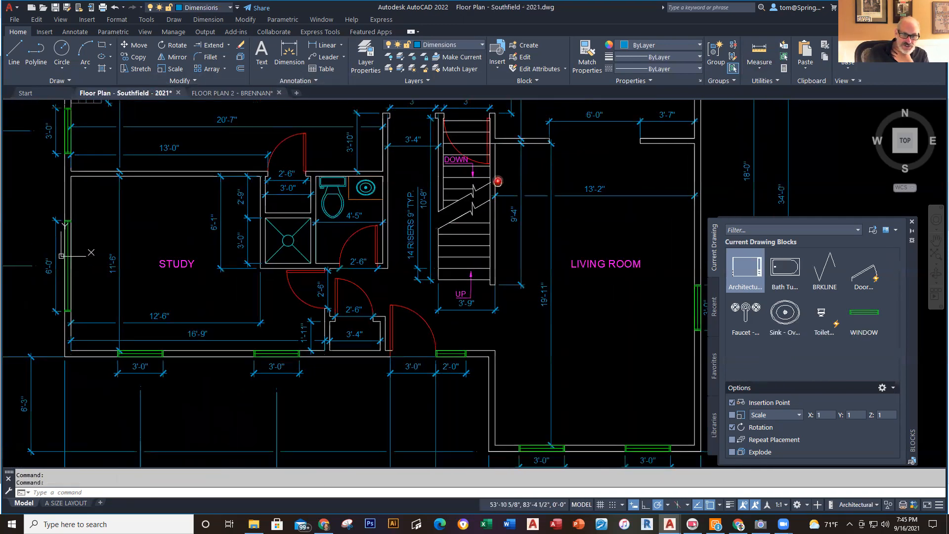
scroll(439, 409, "up", 2)
middle_click_drag(449, 392, 460, 235)
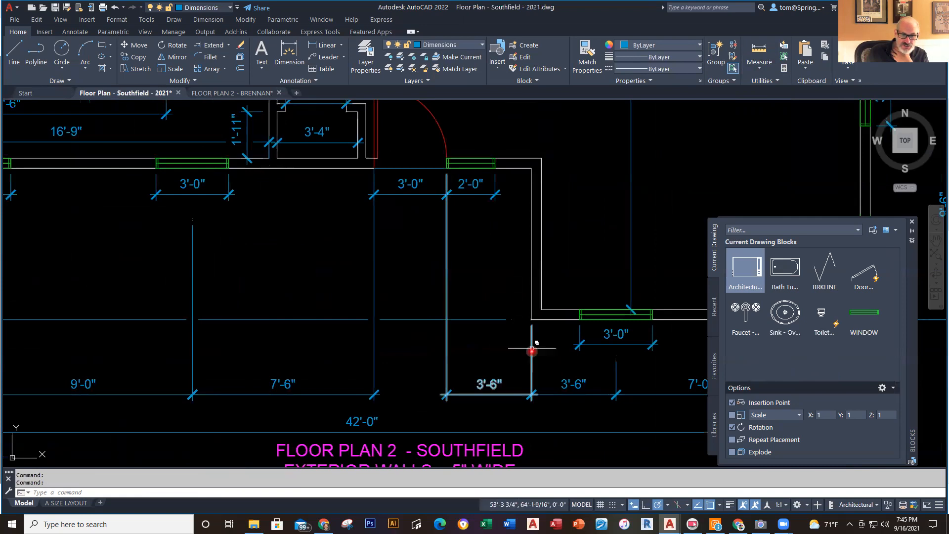
middle_click_drag(494, 269, 513, 344)
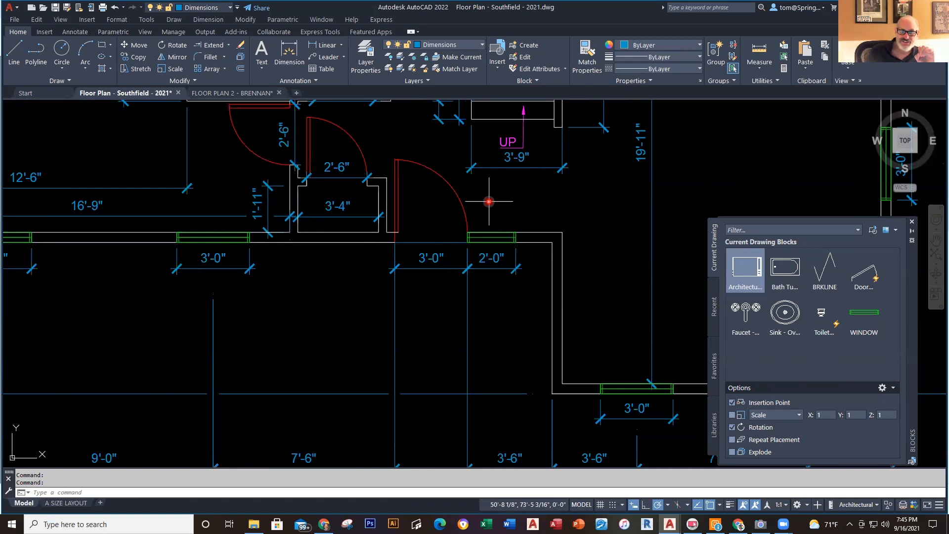
In FLOOR PLAN 2, insert the Door block on layer A-Doors, 3'6" left of the entry wall's outer corner, rotated toward that corner
left_click(243, 96)
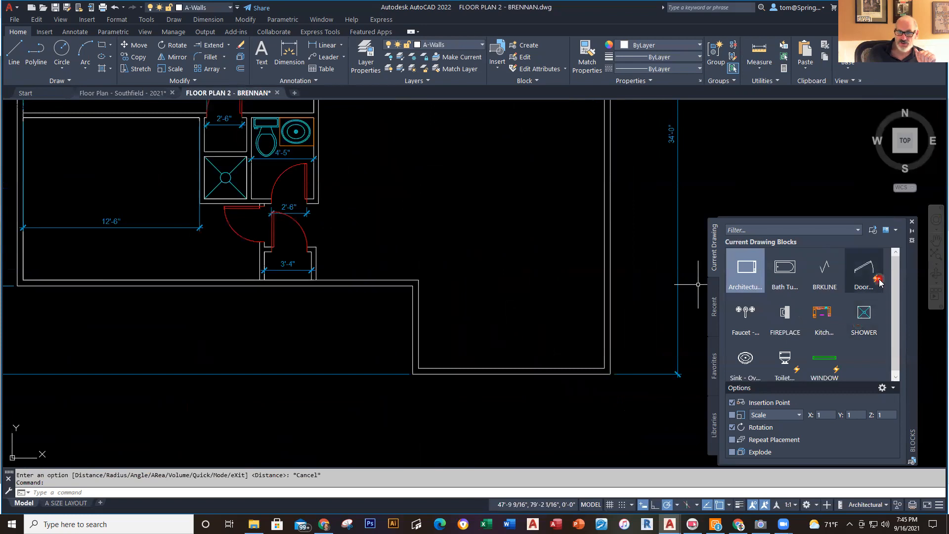
left_click(478, 49)
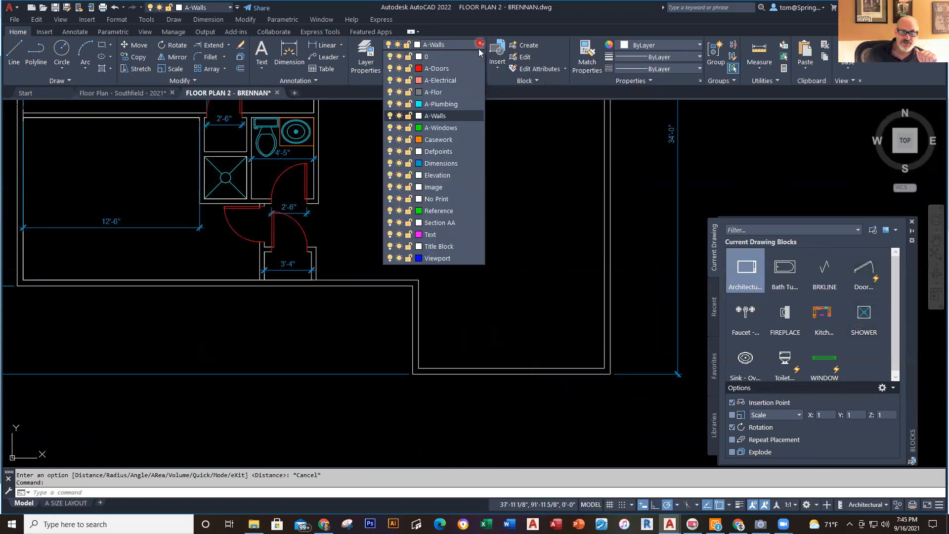
left_click(459, 68)
left_click(864, 269)
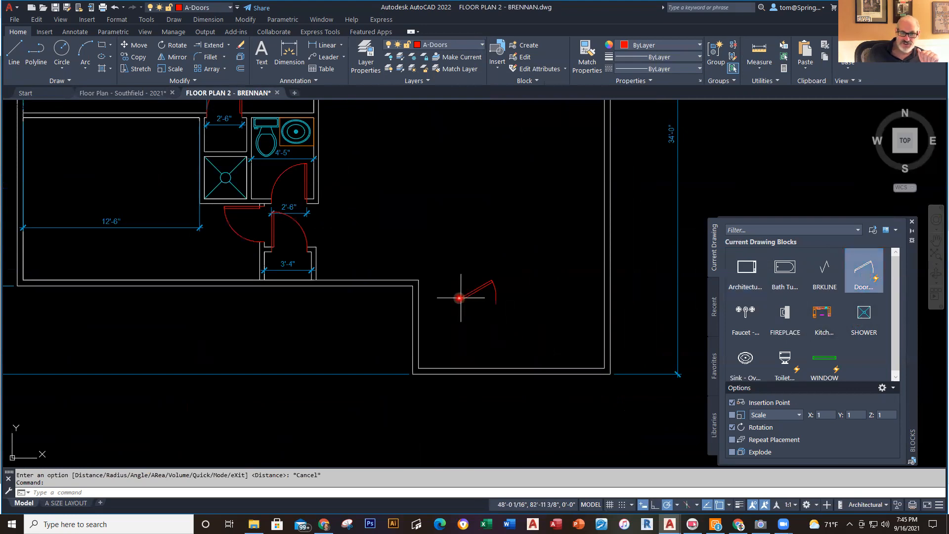
scroll(440, 312, "up", 3)
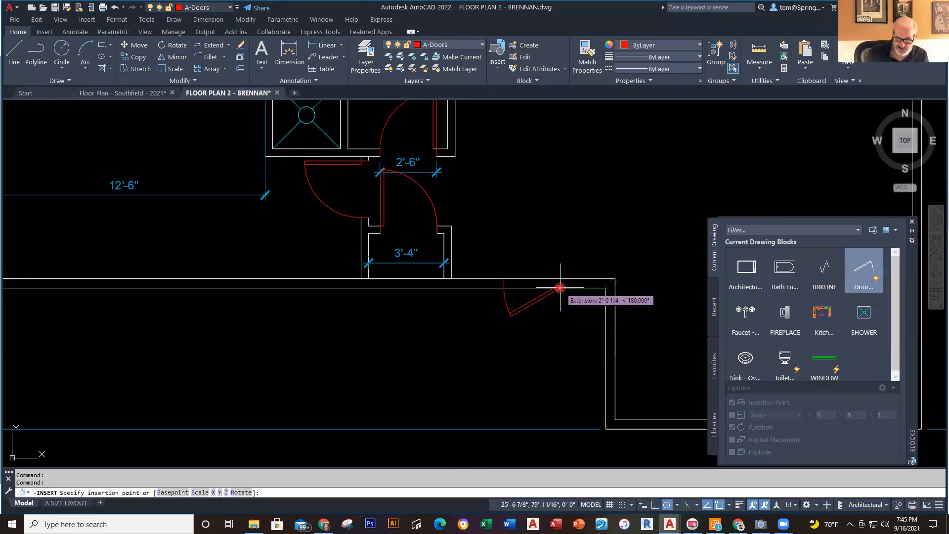
type("6")
key("Return")
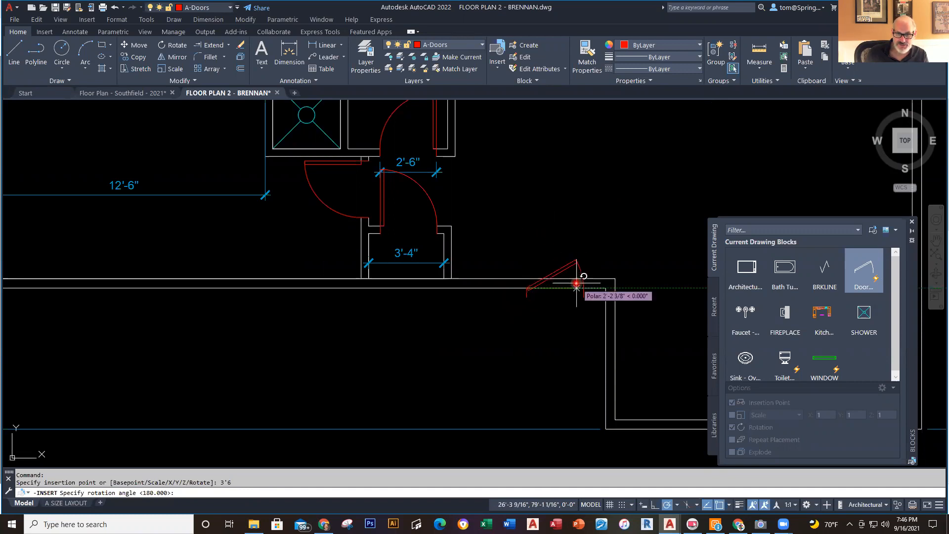
left_click(579, 275)
Move the new front door straight up from its hinge corner on the wall's outer line to the wall's inner line
scroll(588, 323, "up", 4)
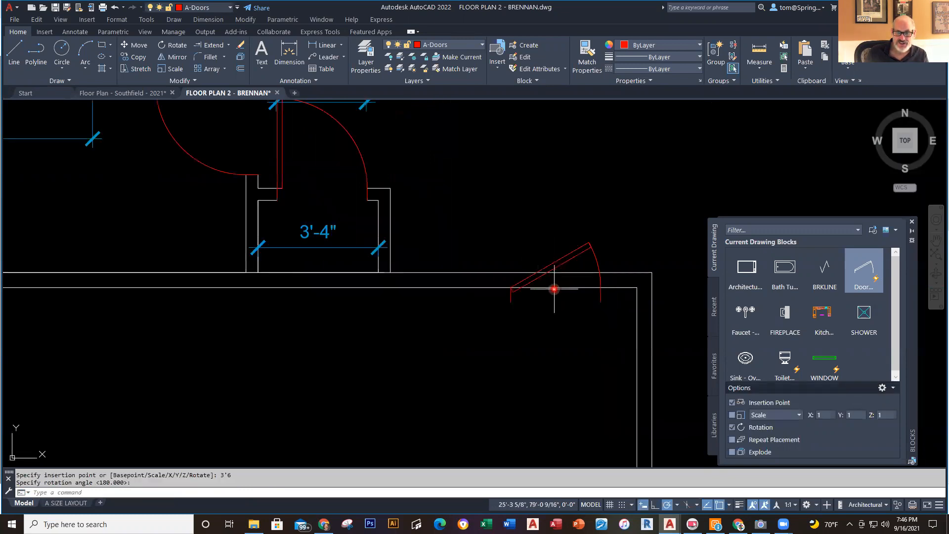
type("m")
key("Return")
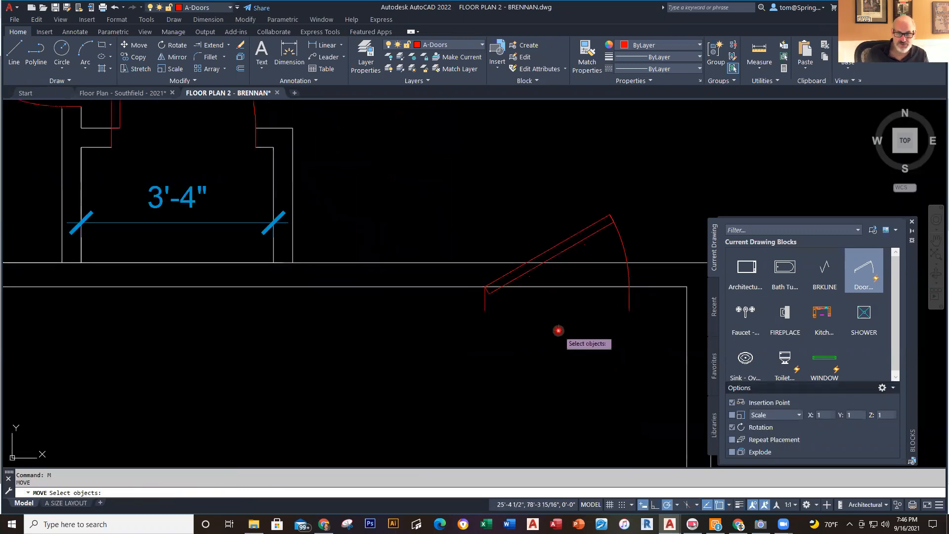
left_click(561, 242)
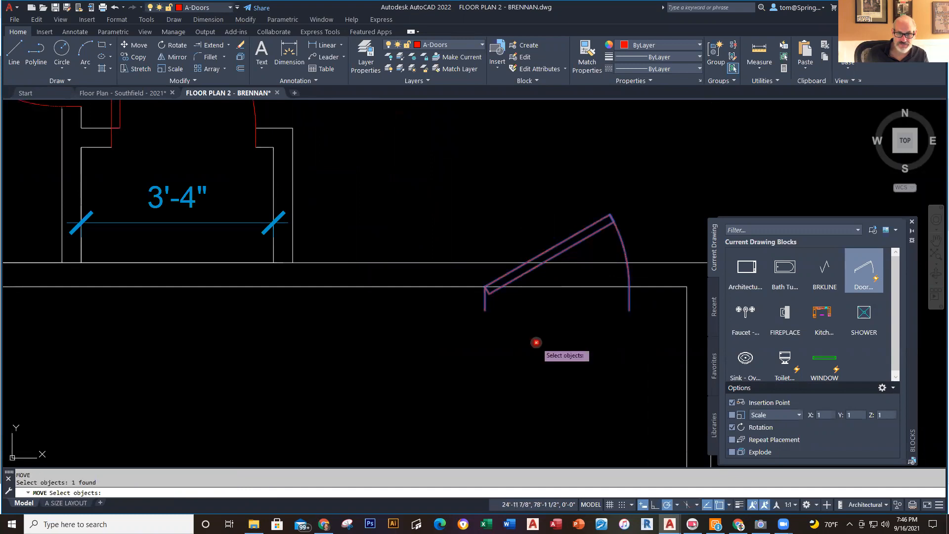
key("Return")
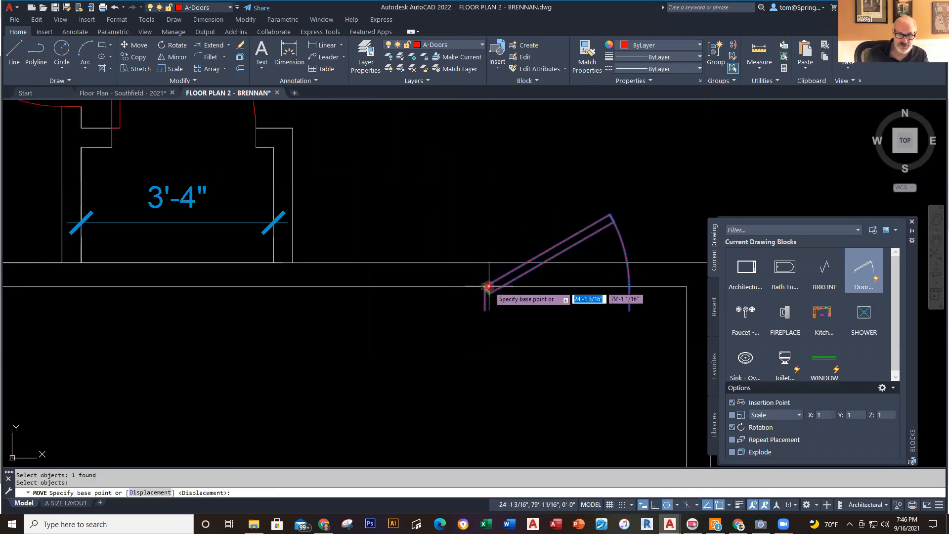
scroll(474, 288, "up", 5)
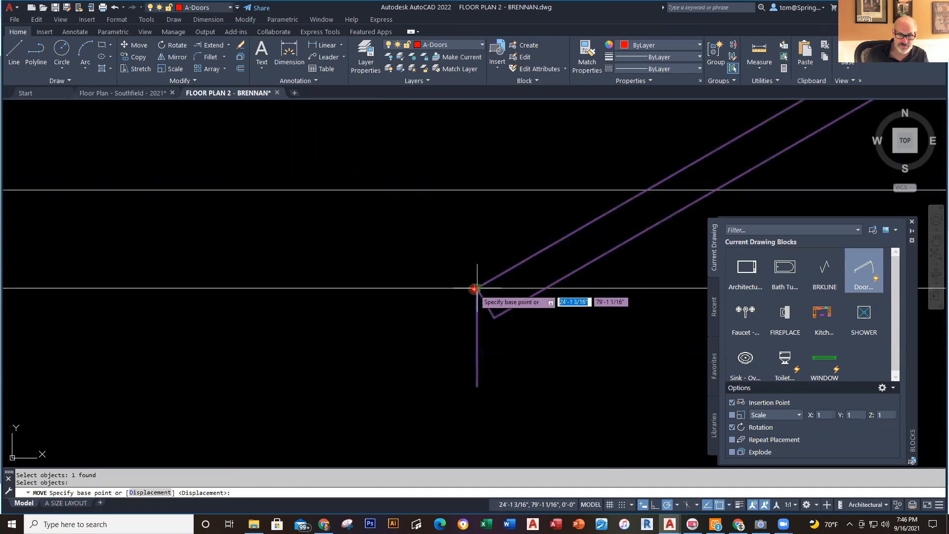
left_click(475, 288)
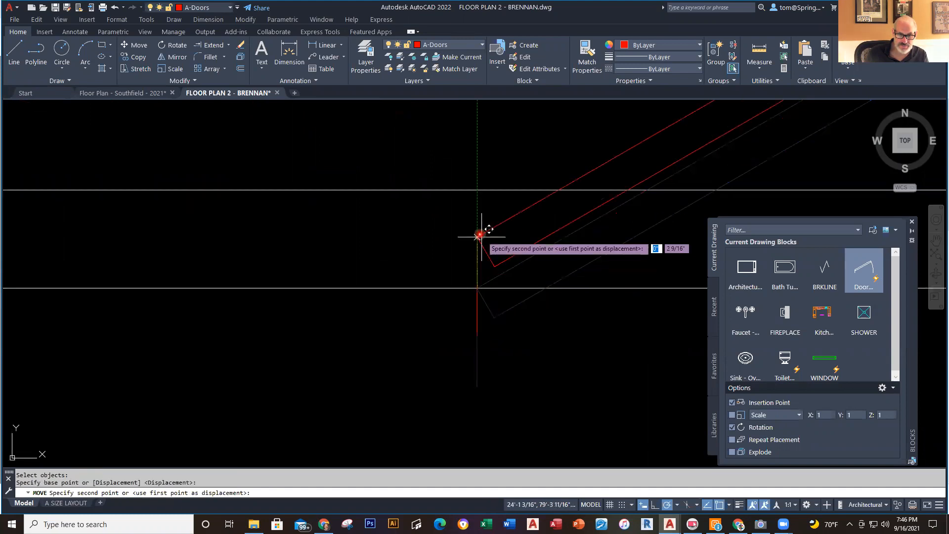
left_click(477, 190)
key("Escape")
scroll(581, 327, "down", 2)
mouse_move(585, 343)
middle_mouse_down()
mouse_move(485, 362)
mouse_move(375, 335)
middle_mouse_up()
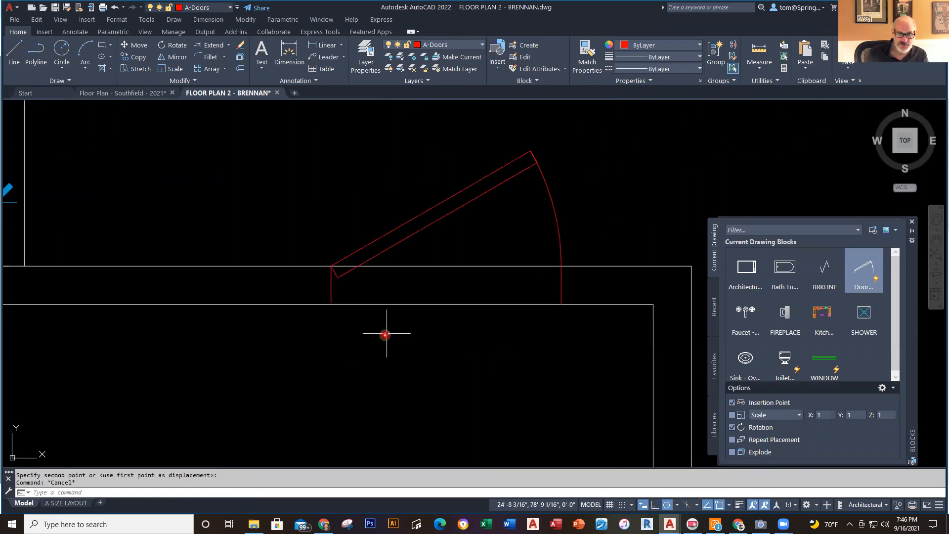
Set the front door's swing to Open 90º and widen the door to 3'-0"
left_click(556, 187)
scroll(514, 380, "down", 2)
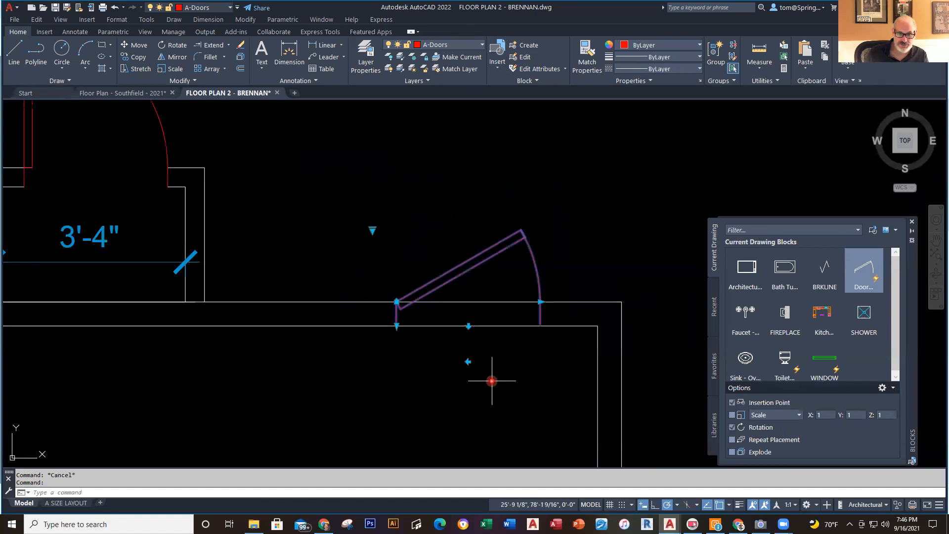
left_click(372, 230)
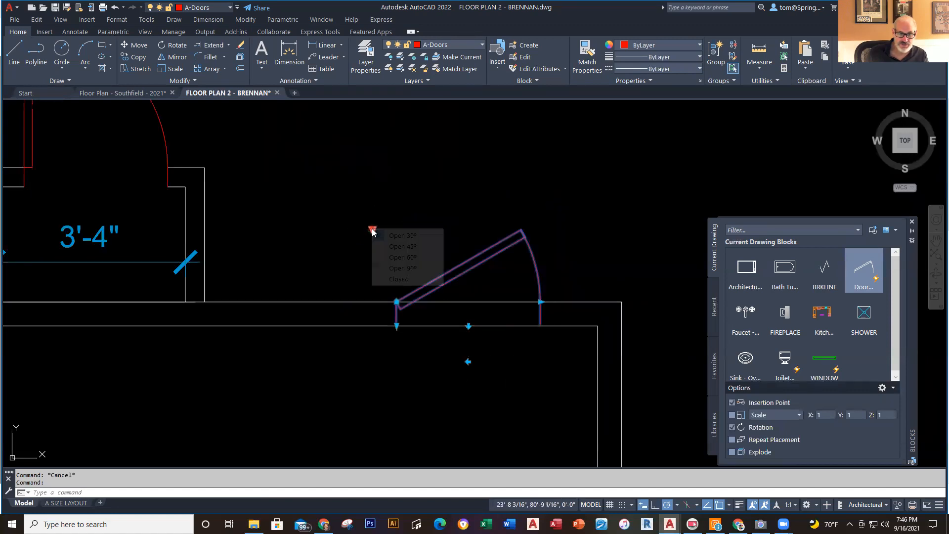
left_click(385, 268)
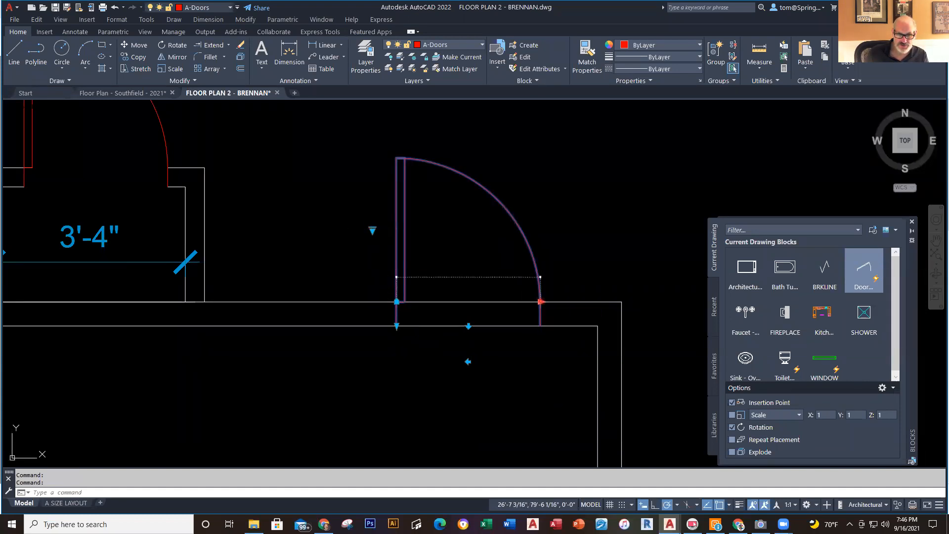
left_click(541, 301)
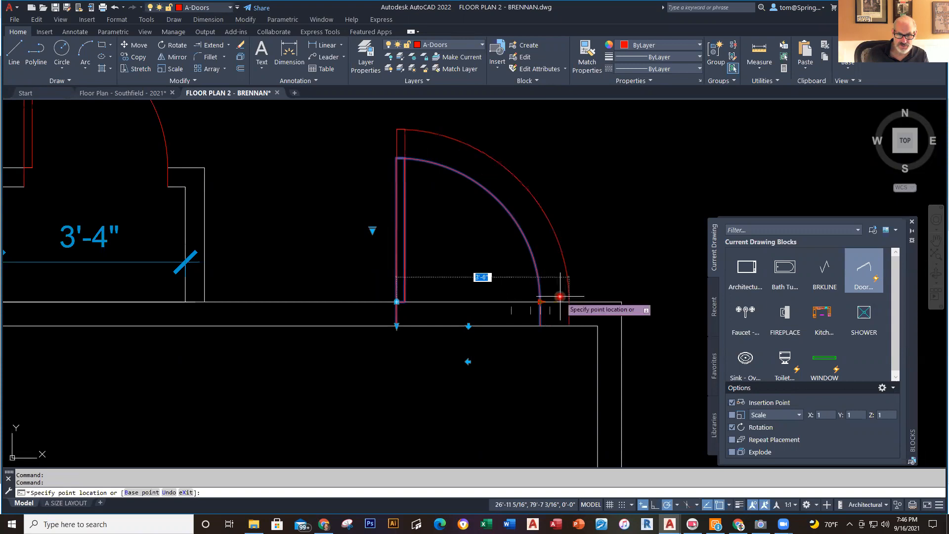
key("Escape")
key("Escape")
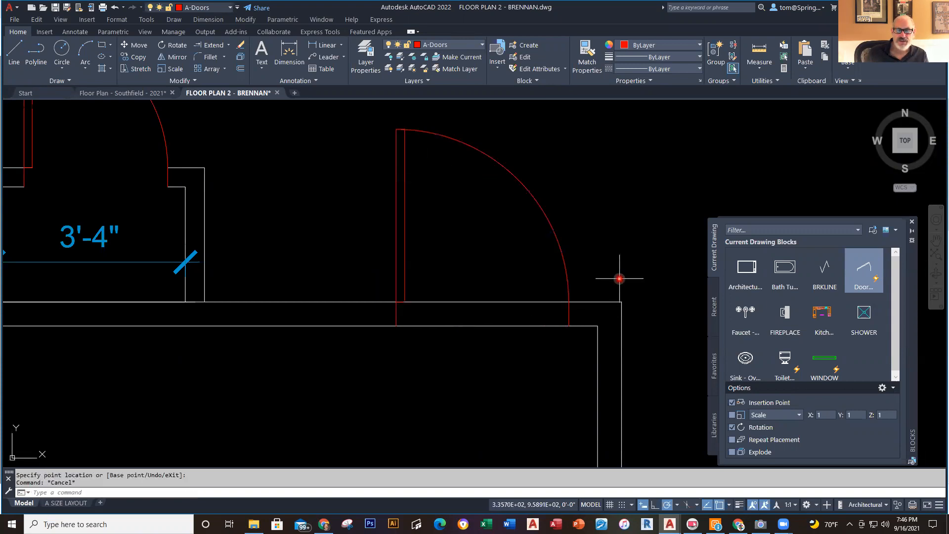
scroll(620, 279, "down", 2)
middle_click_drag(619, 278, 526, 262)
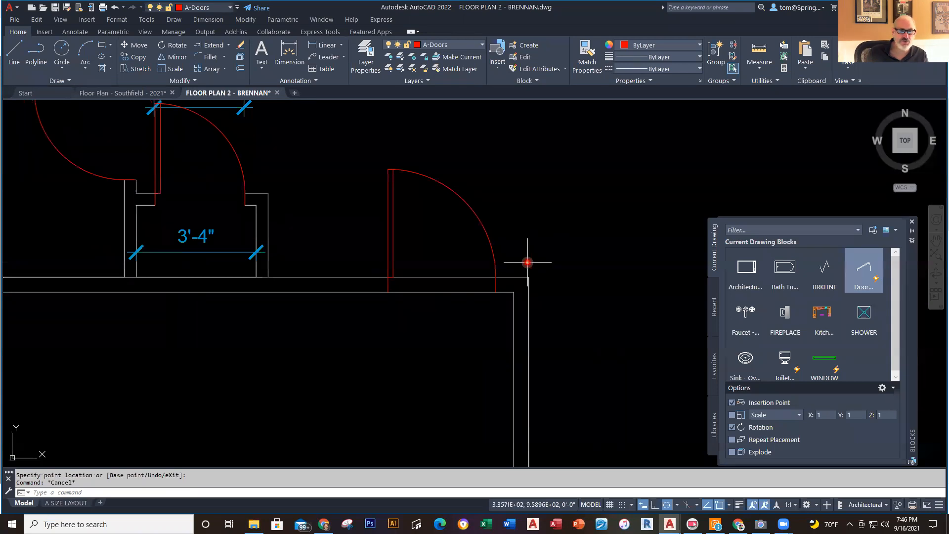
Draw a 3'6" check line from the entry wall's inner corner toward the front door, and undo it
left_click(14, 49)
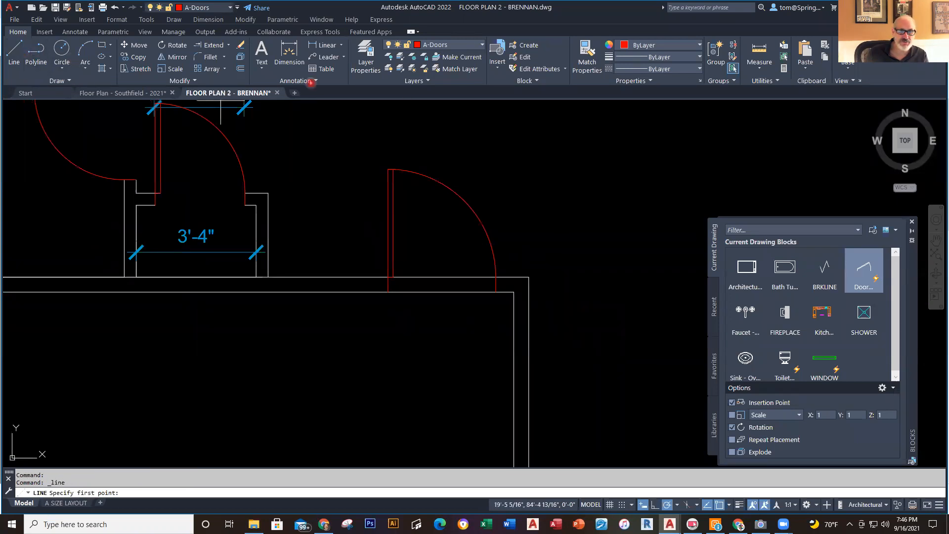
left_click(514, 292)
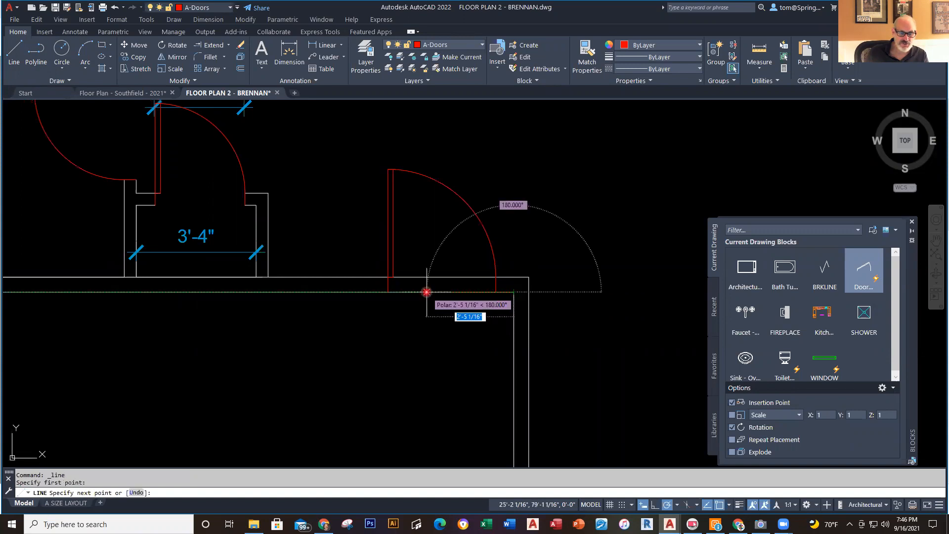
type("3'6")
key("Return")
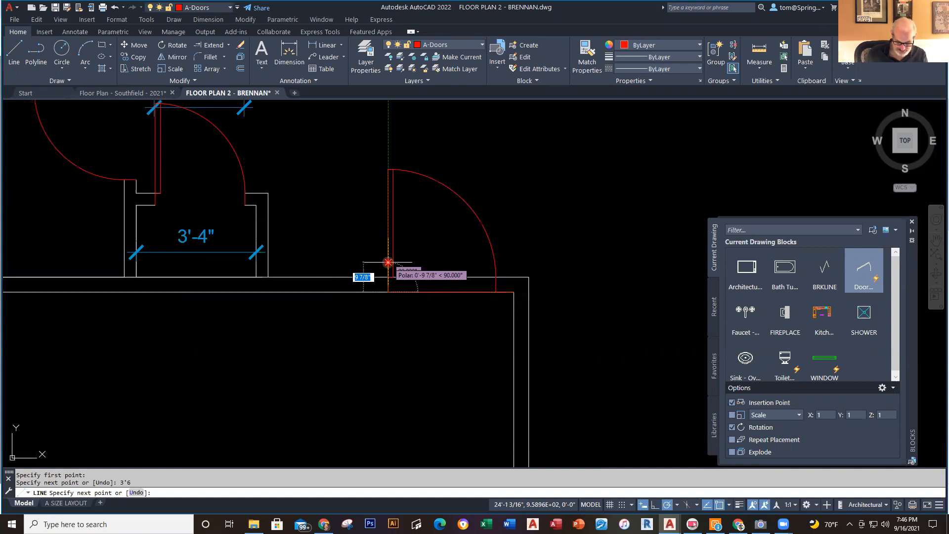
key("Escape")
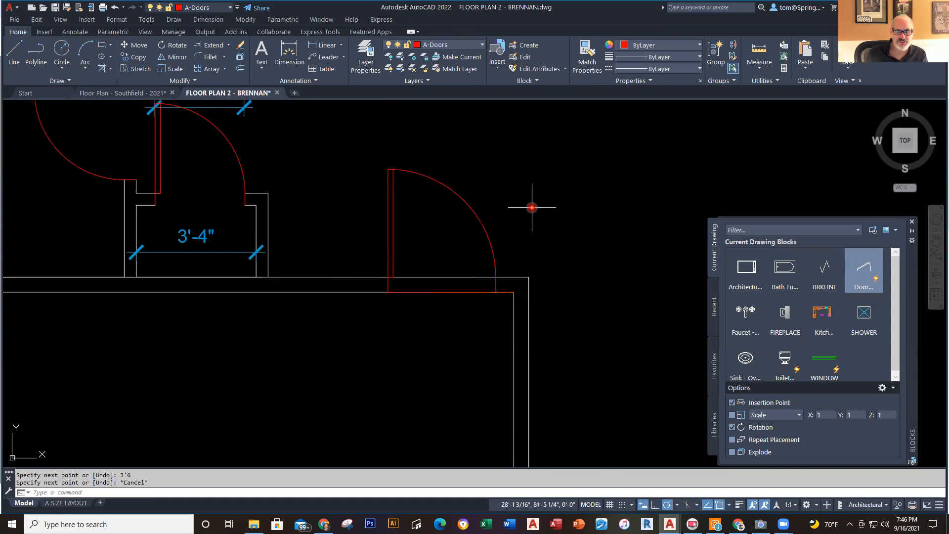
key("ctrl+z")
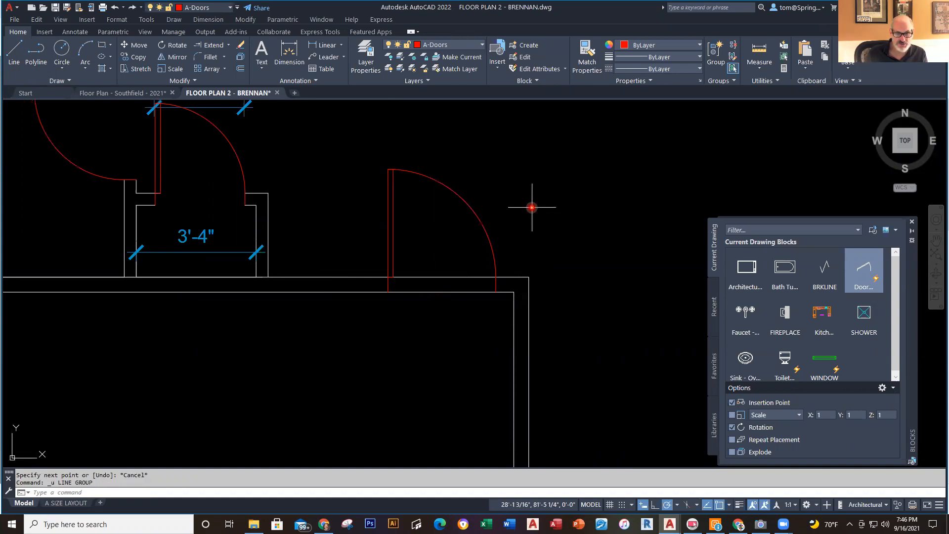
Move the front door 36" horizontally along the entry wall, away from the exterior corner
type("m")
key("Return")
left_click(530, 206)
left_click(408, 233)
key("Return")
left_click(554, 231)
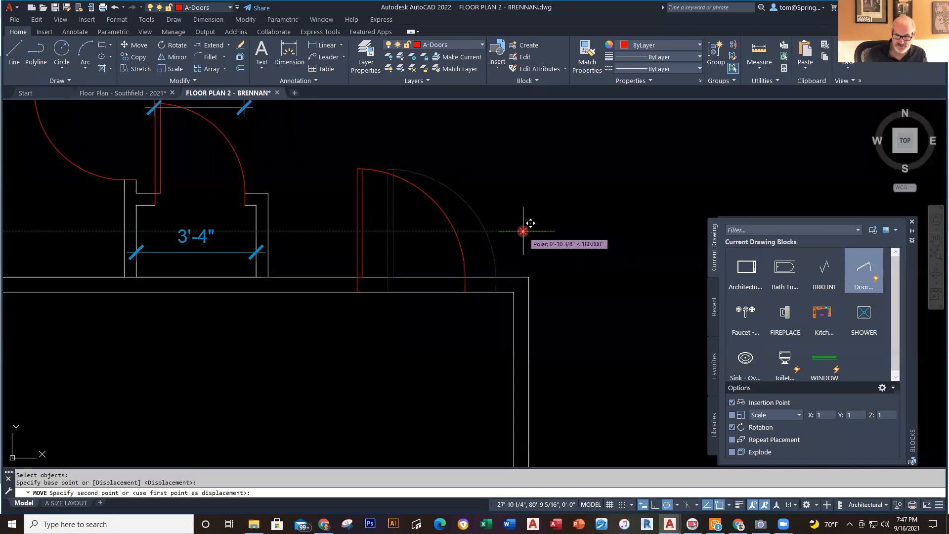
type("36")
key("Return")
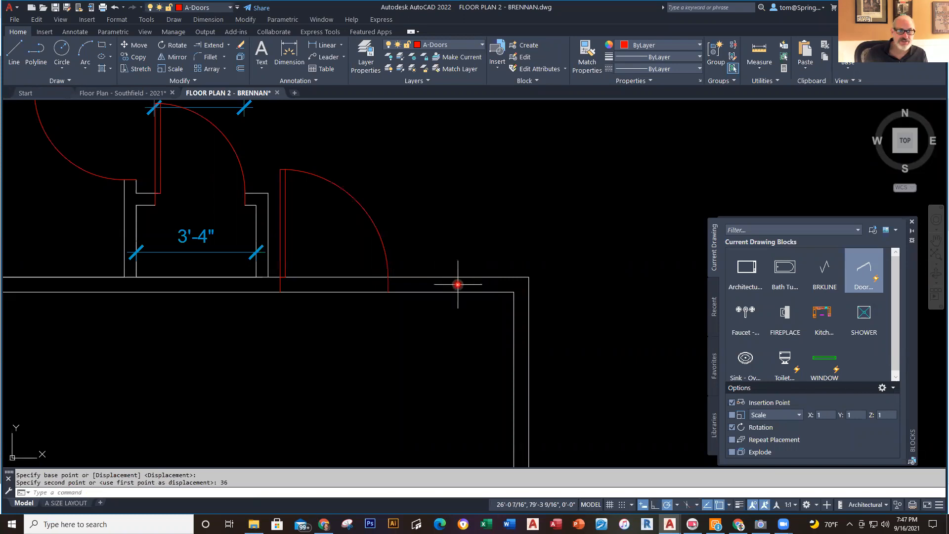
On the Dimensions layer, add a linear dimension from the front door's jamb to the wall's inner corner, placed below the entry wall
left_click(481, 46)
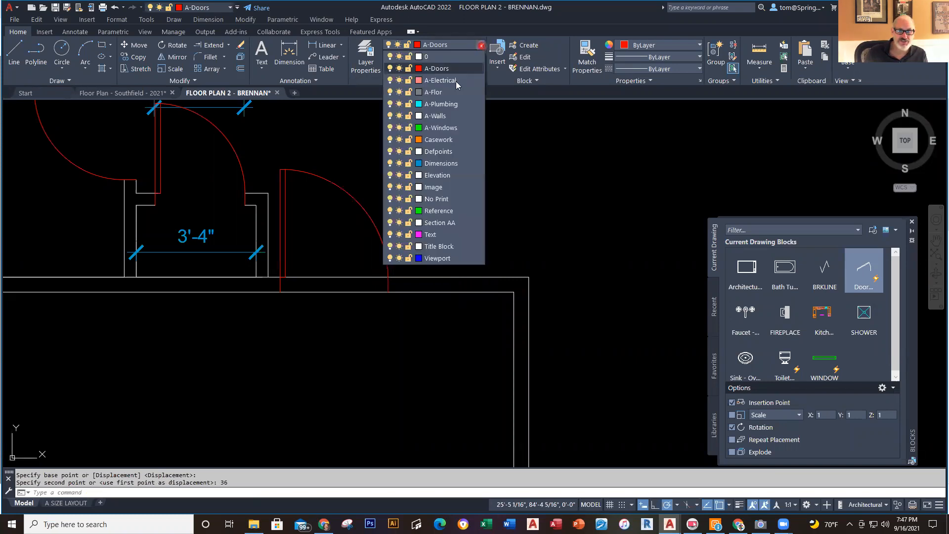
left_click(458, 169)
left_click(329, 50)
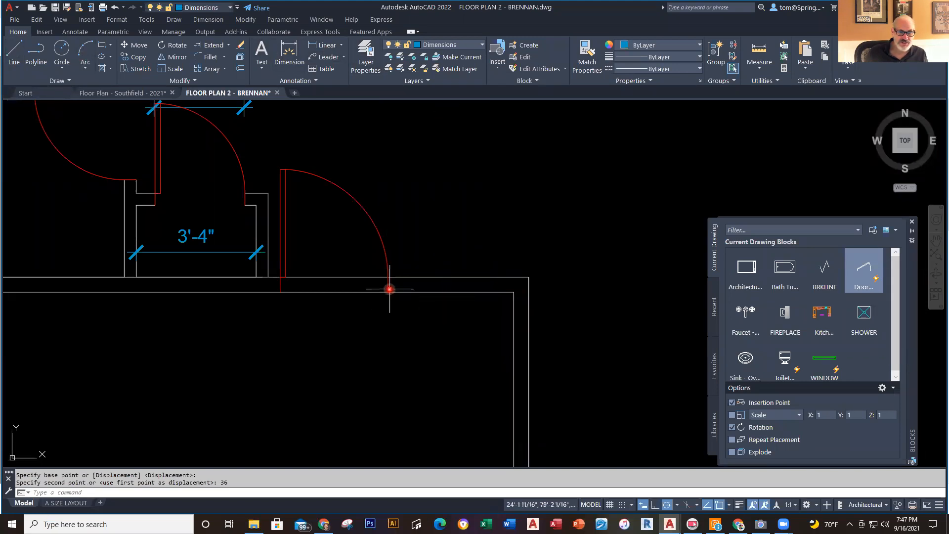
left_click(302, 111)
left_click(327, 45)
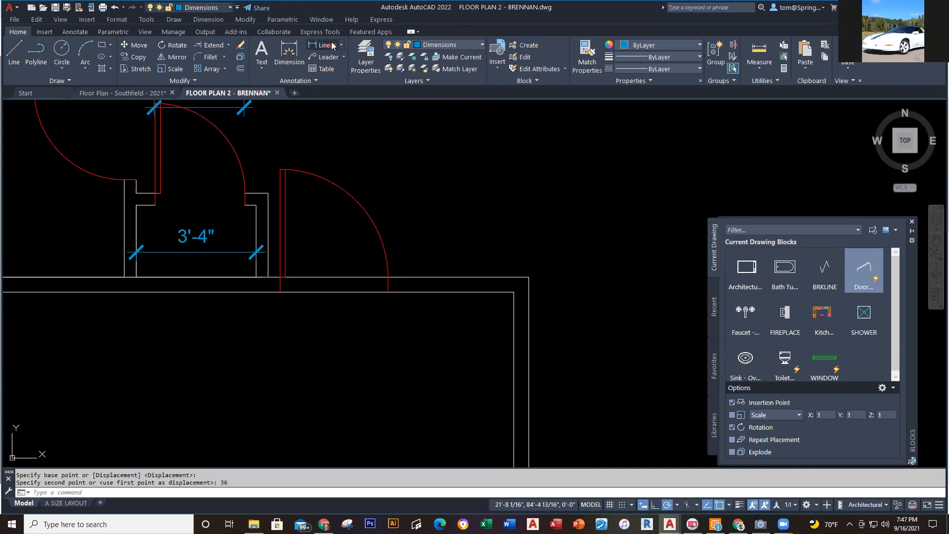
left_click(388, 292)
left_click(509, 291)
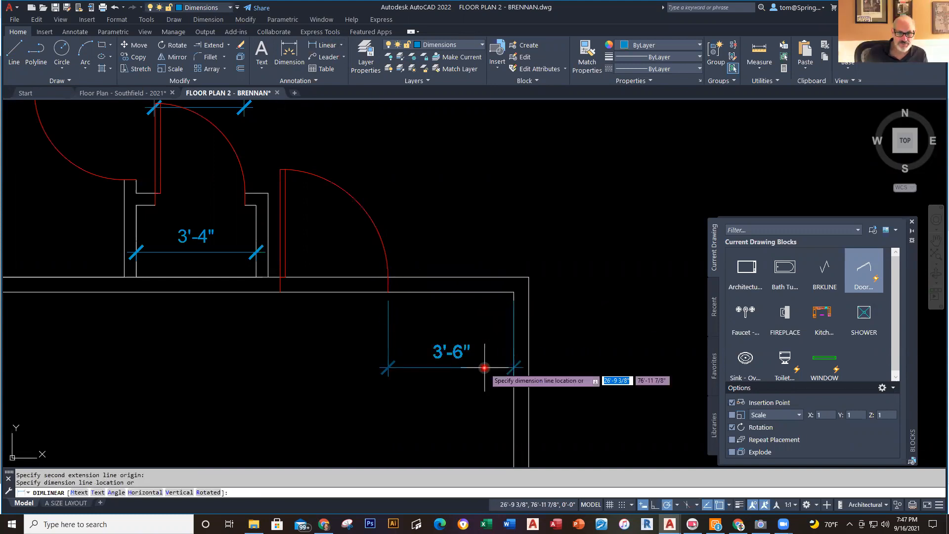
scroll(482, 364, "down", 5)
scroll(442, 211, "up", 3)
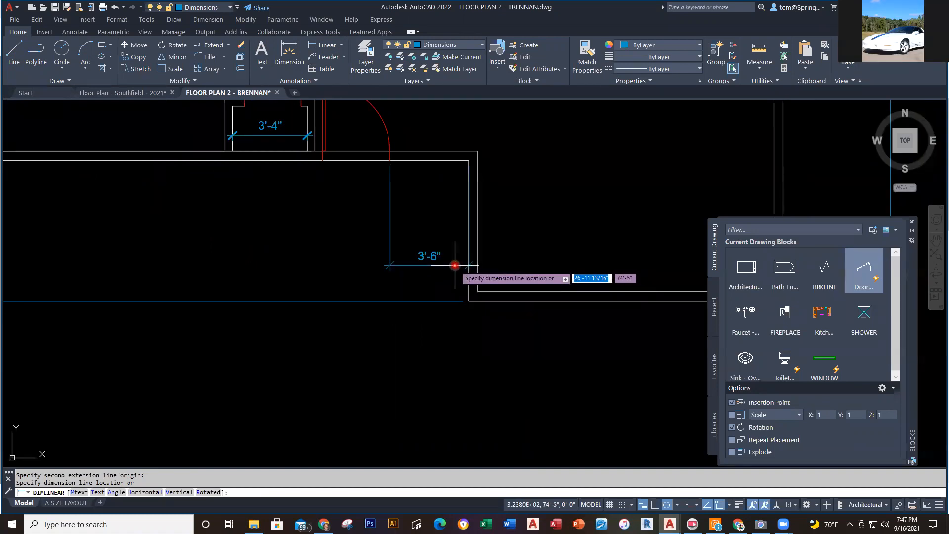
left_click(455, 267)
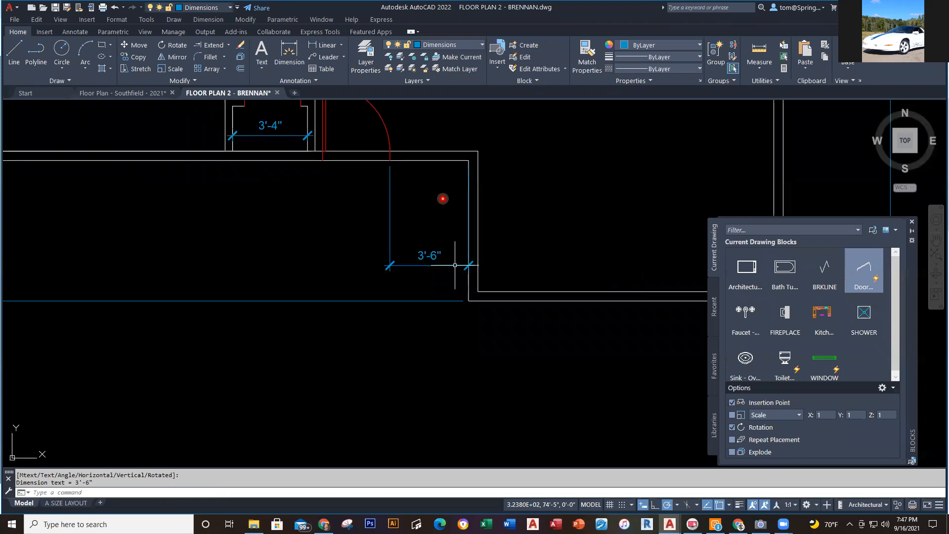
scroll(434, 206, "down", 3)
scroll(440, 259, "up", 3)
scroll(440, 259, "up", 2)
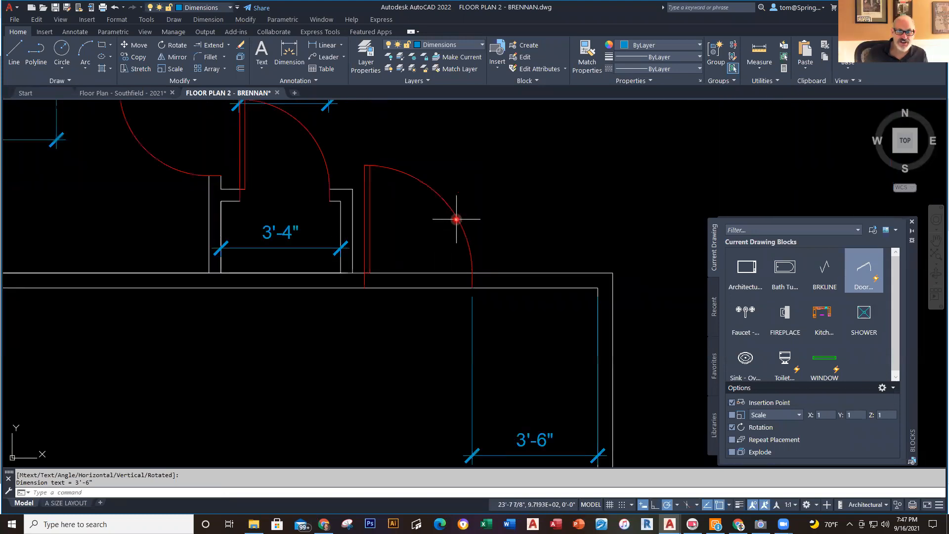
left_click(450, 212)
scroll(494, 262, "up", 2)
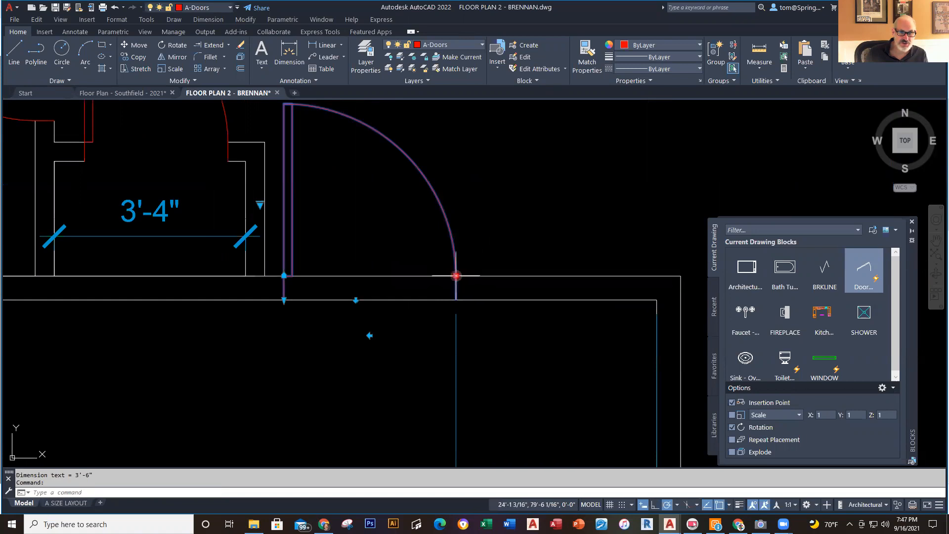
left_click(456, 276)
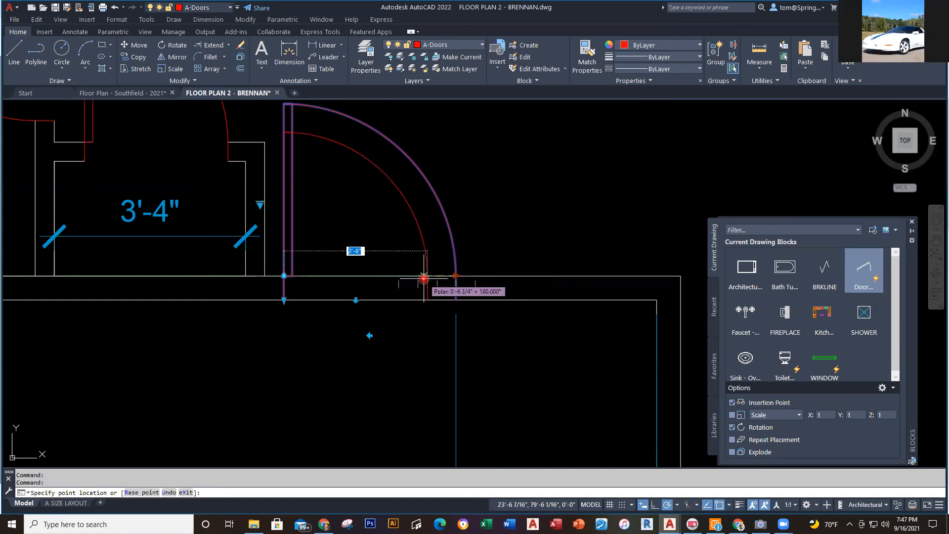
key("Escape")
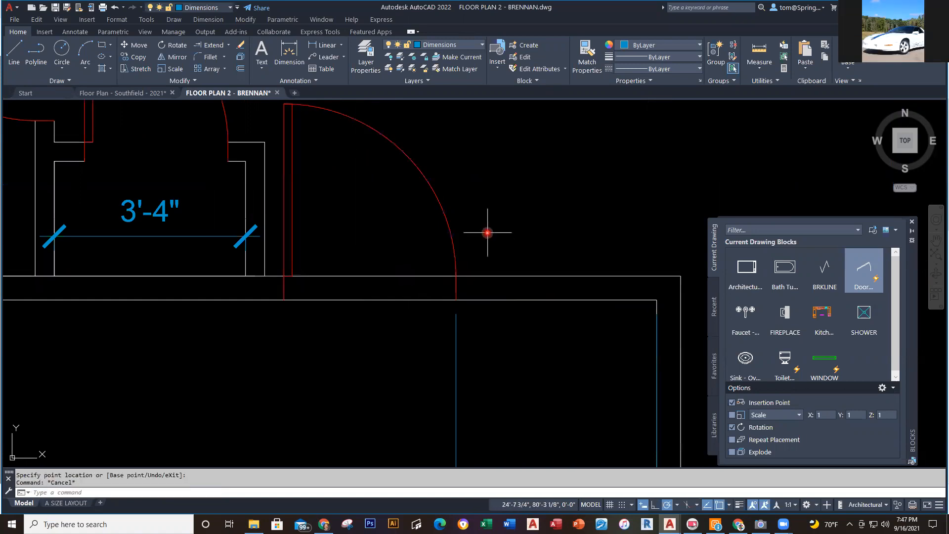
Trim both entry wall lines between the front door's jambs to open the doorway
scroll(485, 224, "down", 2)
type("tr")
key("Return")
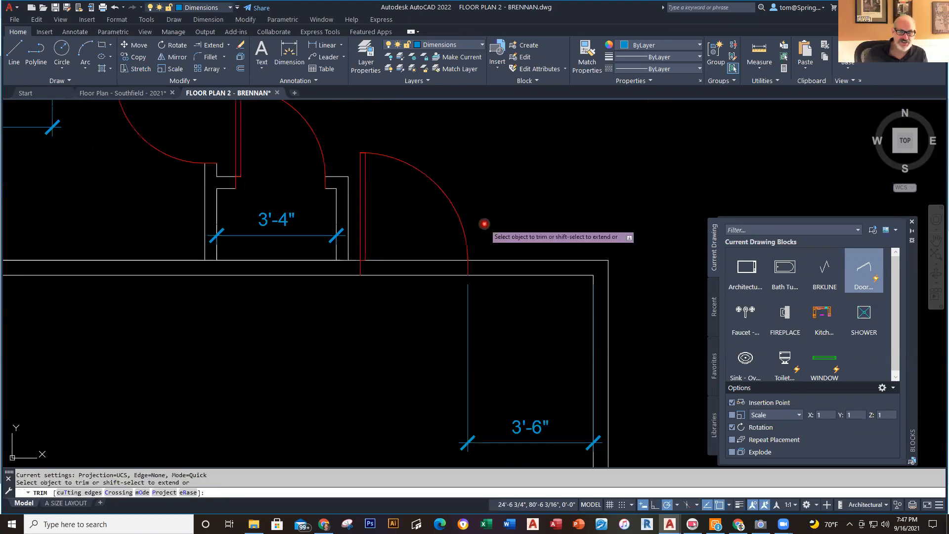
left_click_drag(437, 248, 430, 302)
key("Escape")
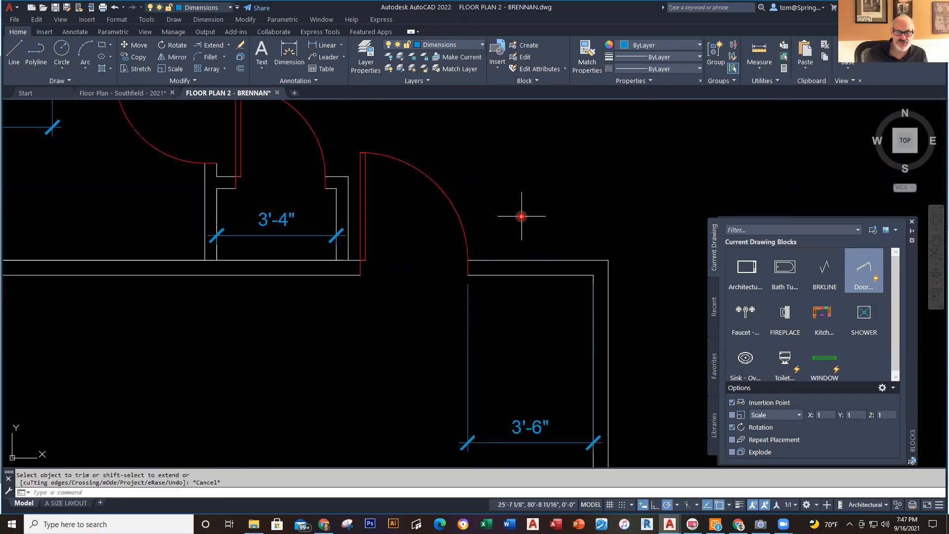
Examine the widths and spacing of the two windows in the lower front wall on the Southfield plan
scroll(521, 216, "down", 4)
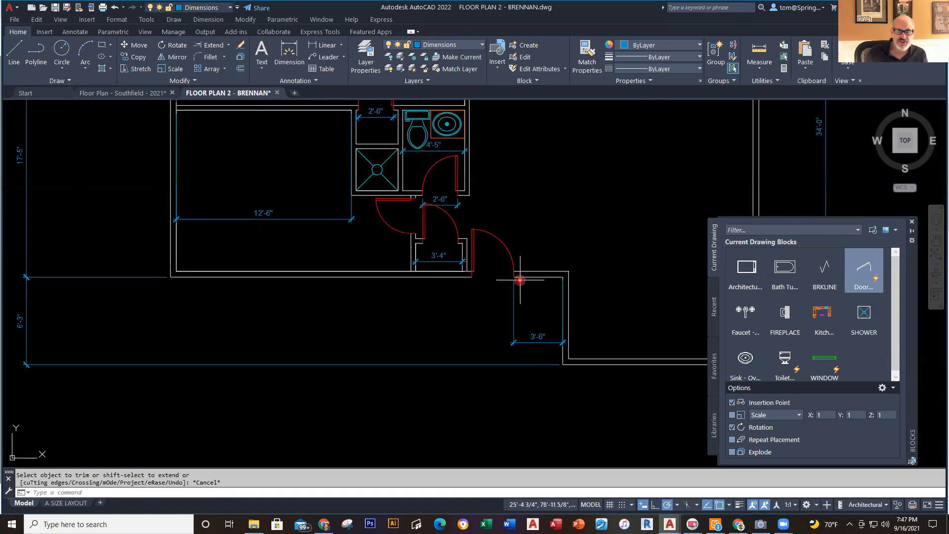
scroll(502, 283, "up", 2)
scroll(569, 302, "up", 2)
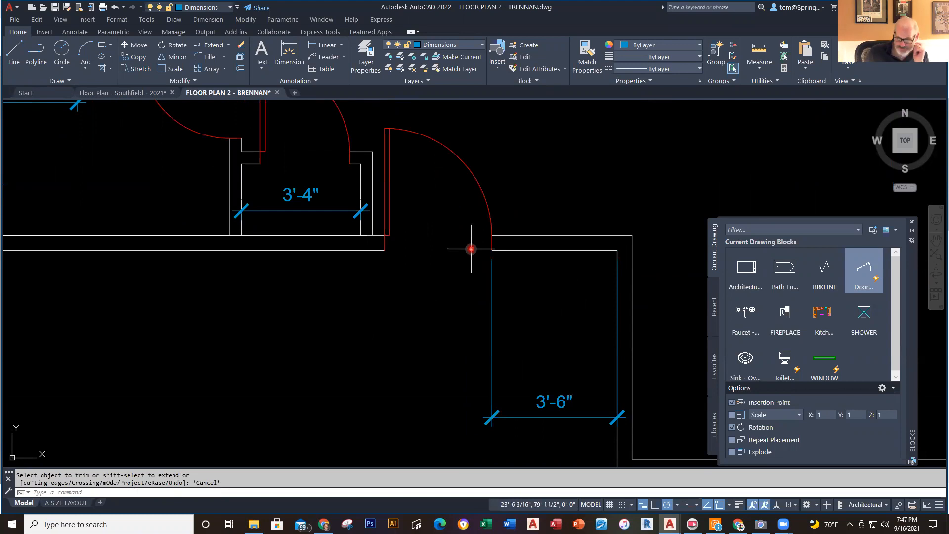
scroll(486, 262, "down", 4)
middle_click_drag(497, 268, 401, 242)
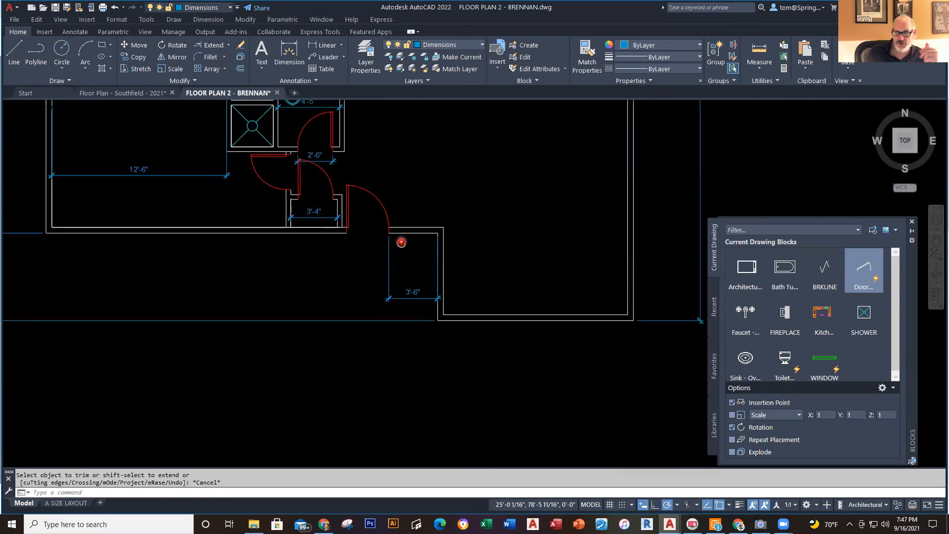
mouse_move(823, 359)
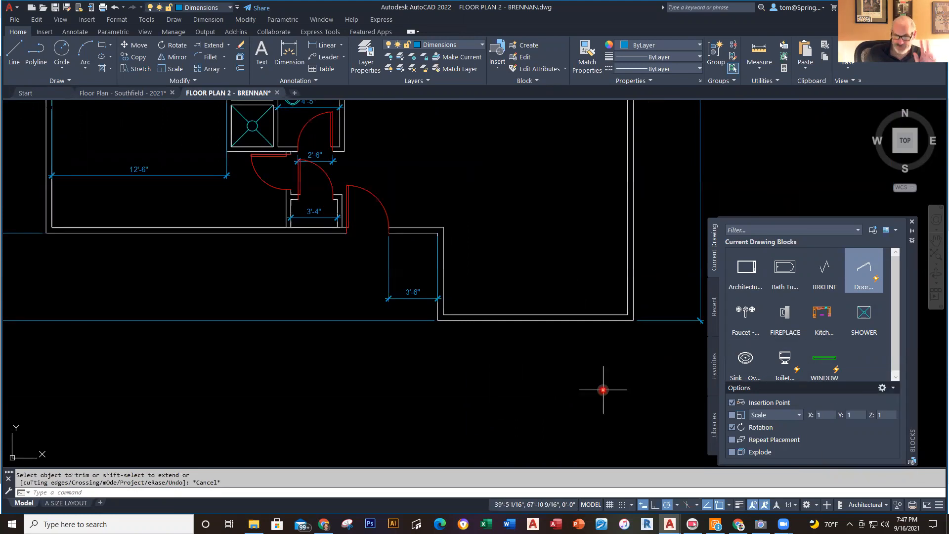
left_click(123, 93)
middle_click_drag(451, 326, 247, 189)
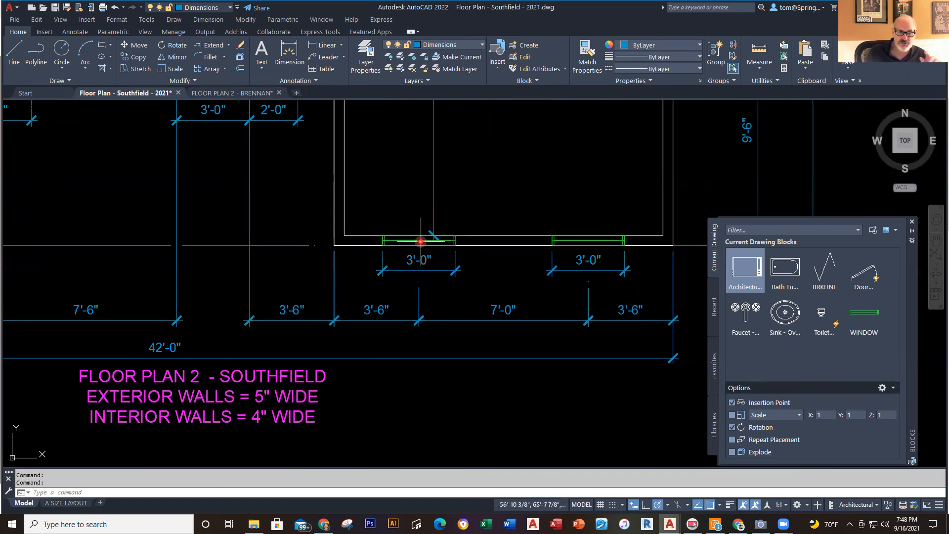
In FLOOR PLAN 2, insert the WINDOW block on layer A-Windows, unrotated, 3'6" left of the lower front wall's right outer corner
left_click(234, 95)
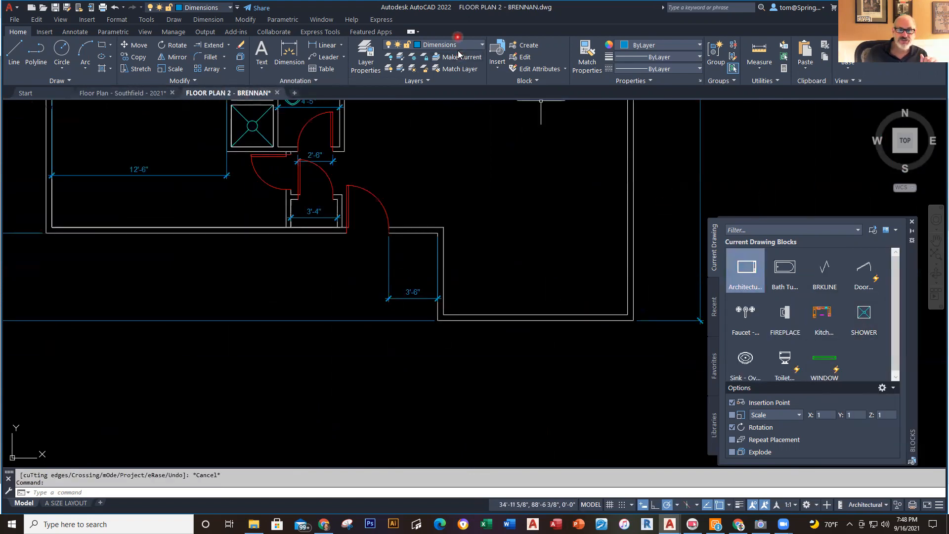
left_click(479, 46)
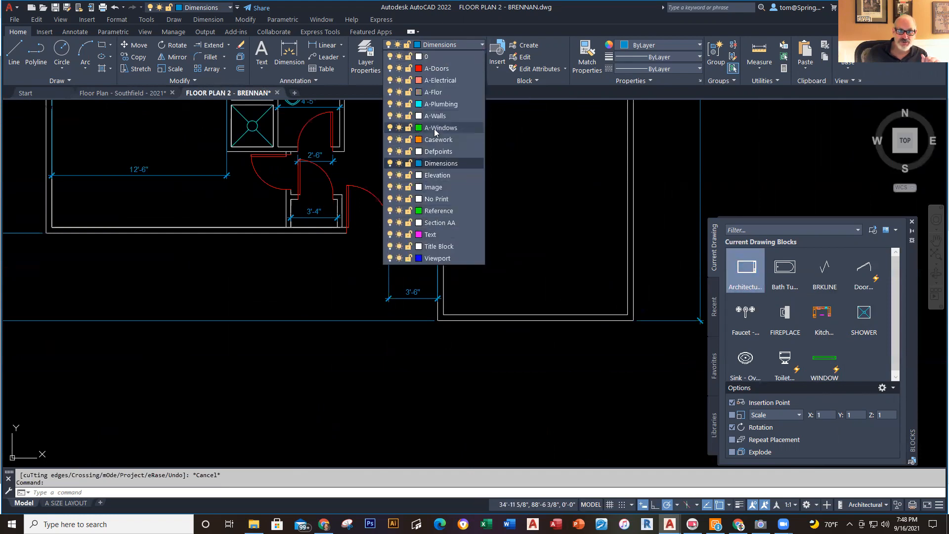
left_click(437, 128)
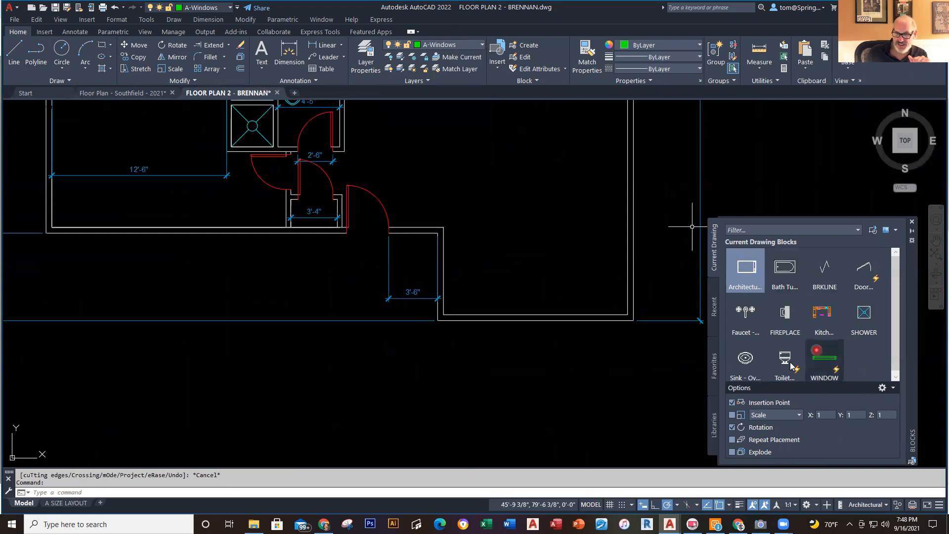
mouse_move(825, 355)
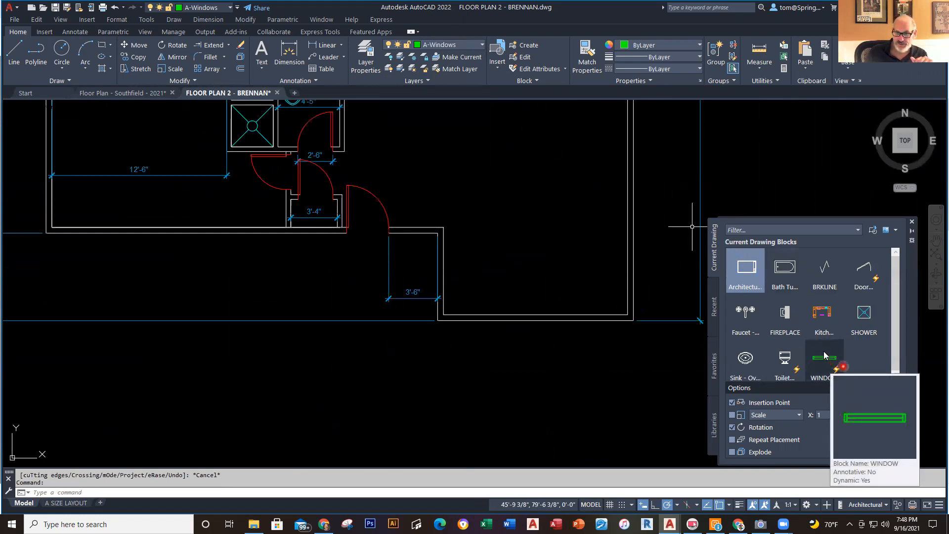
left_click(824, 355)
scroll(643, 330, "up", 2)
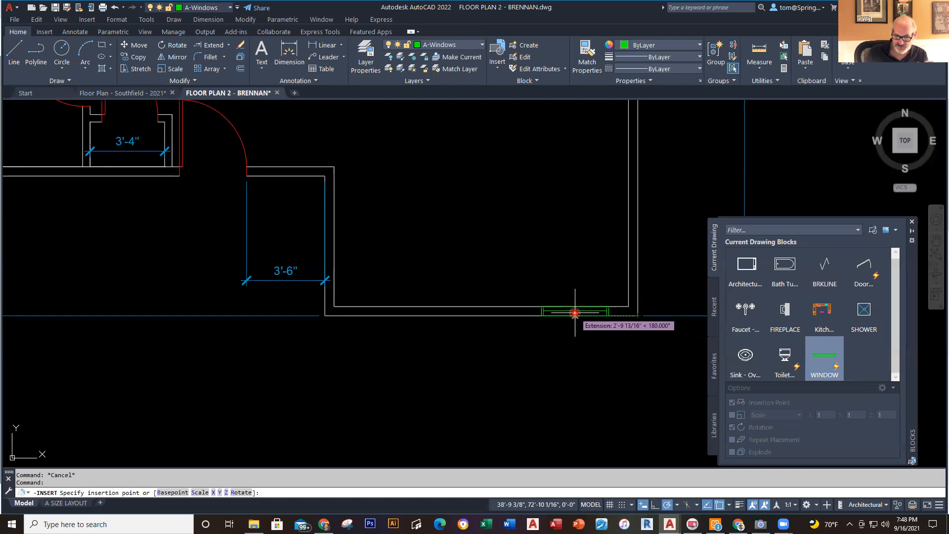
type("3'6")
key("Return")
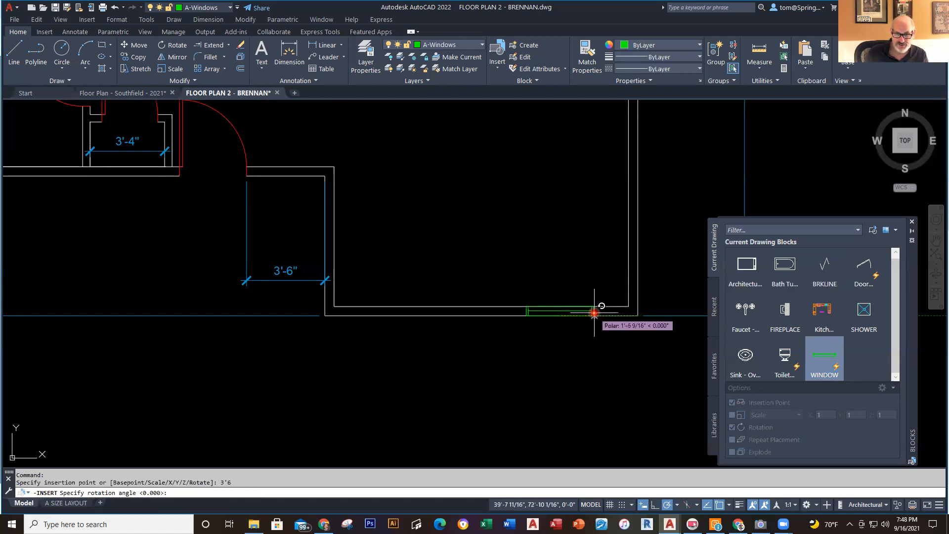
key("Return")
Insert a second WINDOW block, unrotated, 3'6" right of the lower front wall's left outer corner
left_click(824, 356)
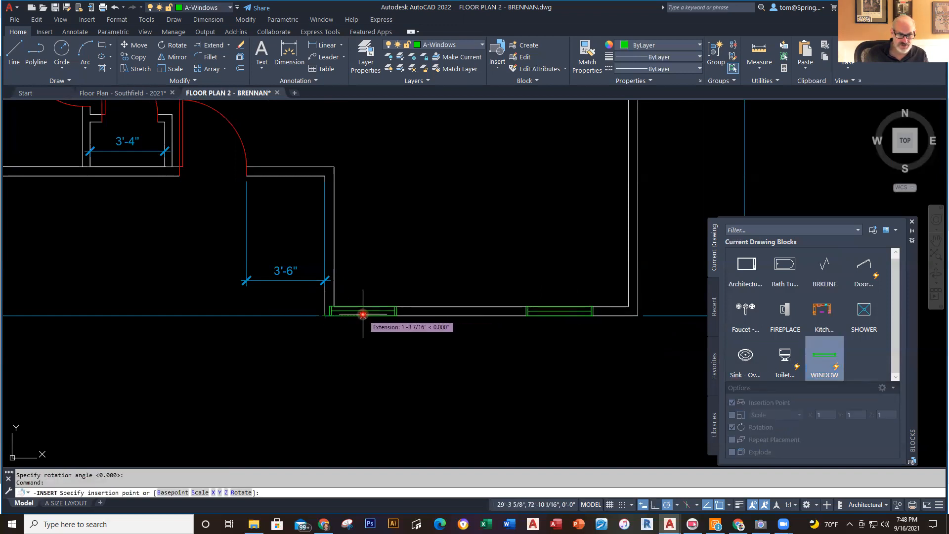
type("3'6")
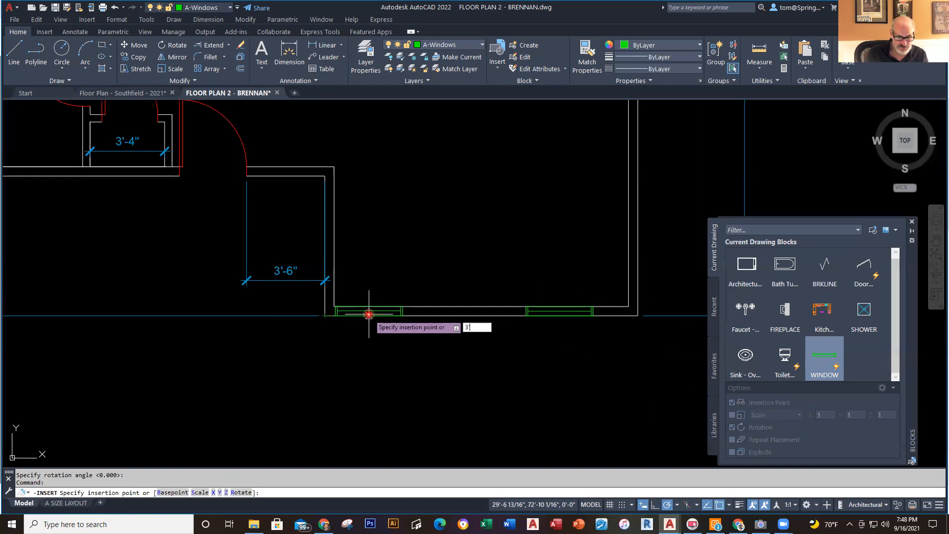
key("Return")
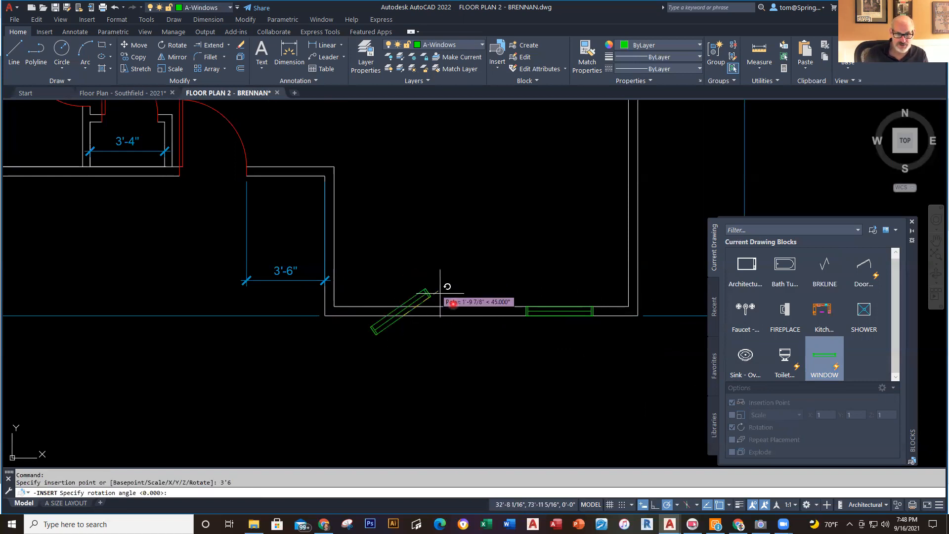
key("Escape")
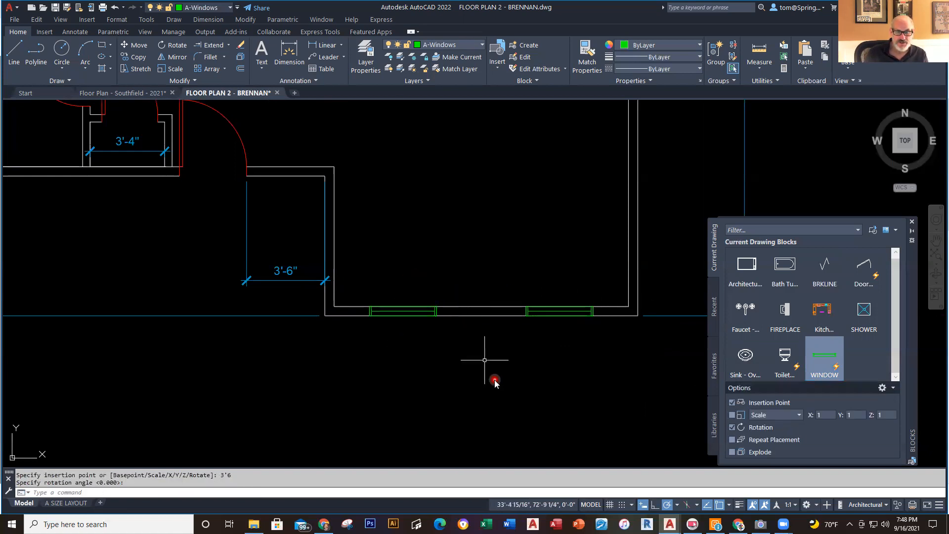
scroll(494, 378, "down", 2)
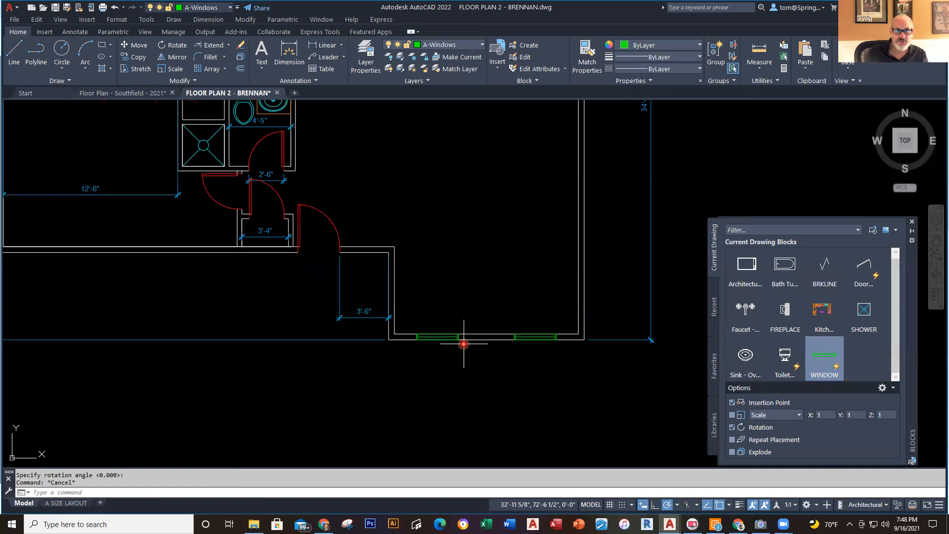
On the Dimensions layer, add a linear dimension from the lower front wall's left outer corner to the left window's centre
left_click(483, 46)
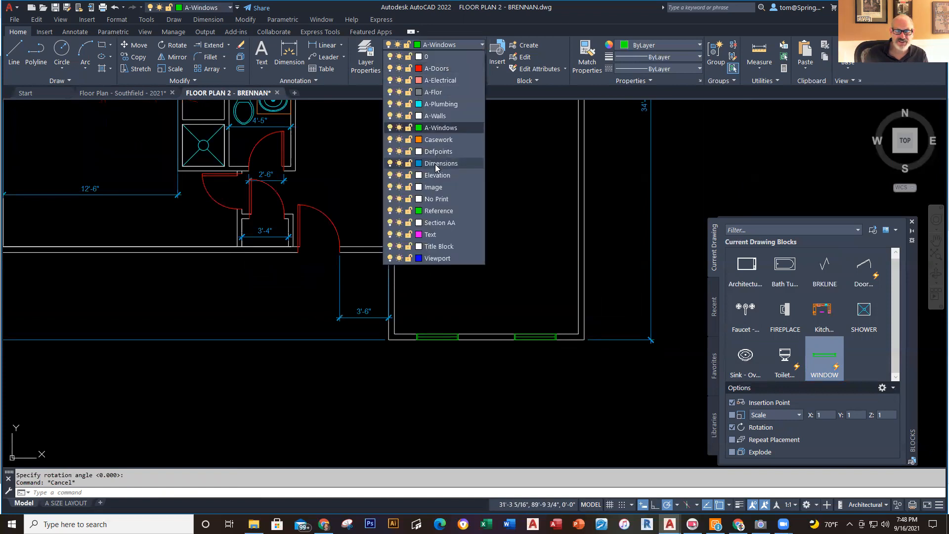
left_click(435, 164)
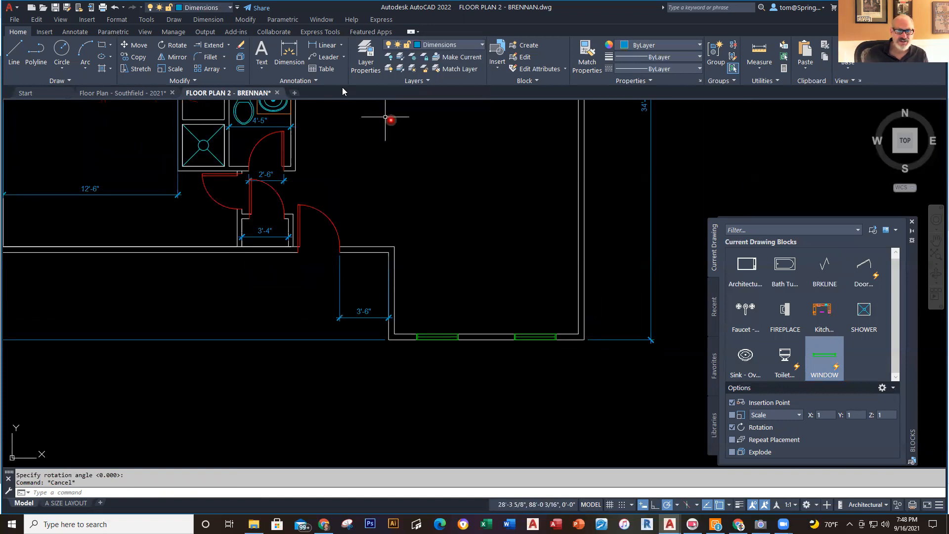
left_click(325, 45)
left_click(389, 339)
left_click(438, 340)
left_click(444, 370)
Dimension from the lower front wall's right outer corner to the right window's centre, aligned with the left window's dimension
right_click(496, 244)
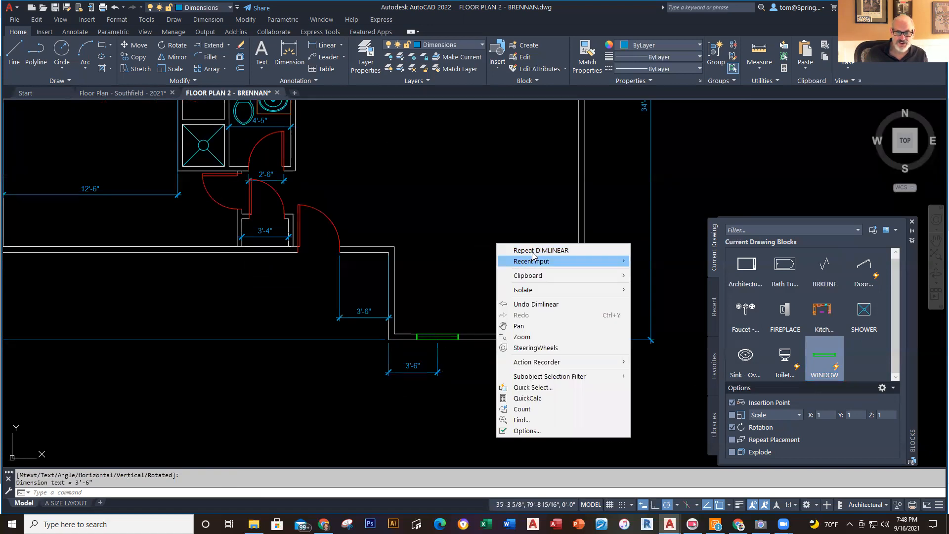
left_click(500, 249)
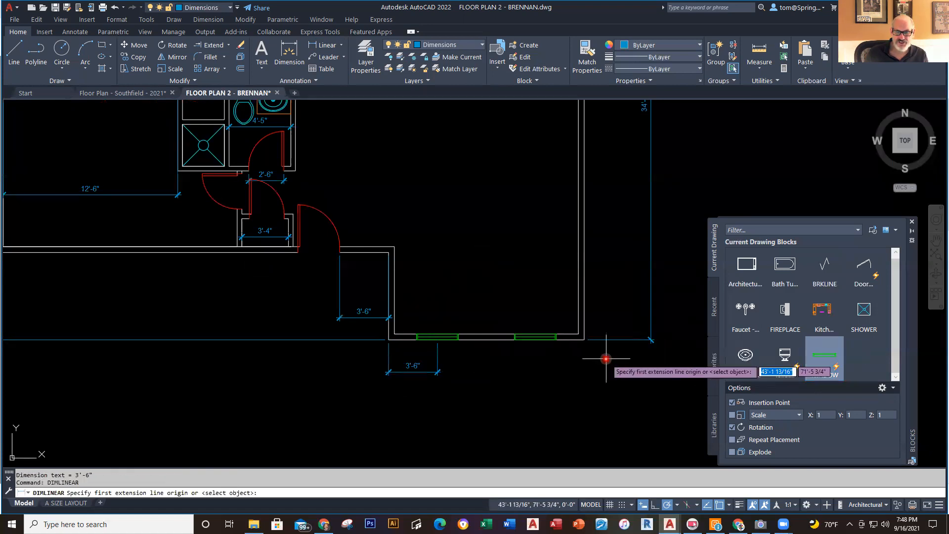
left_click(588, 340)
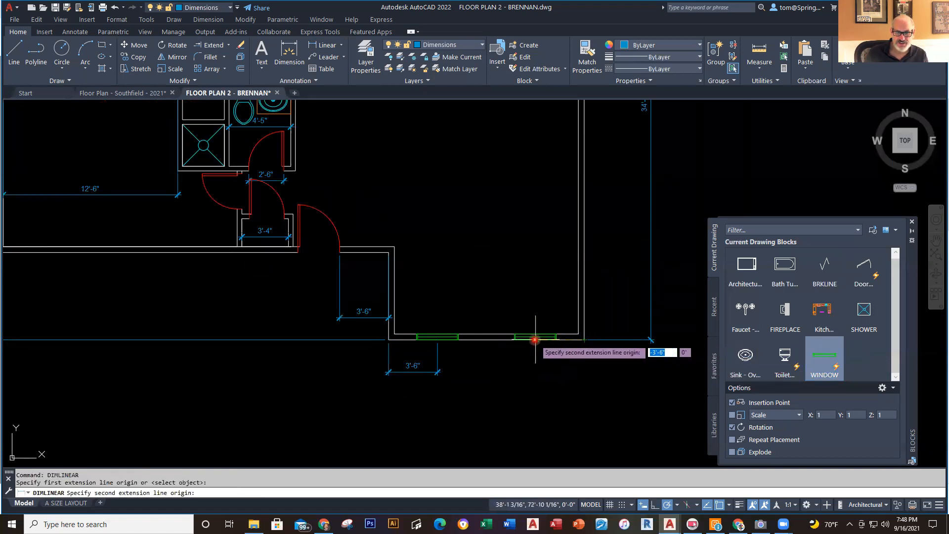
left_click(535, 338)
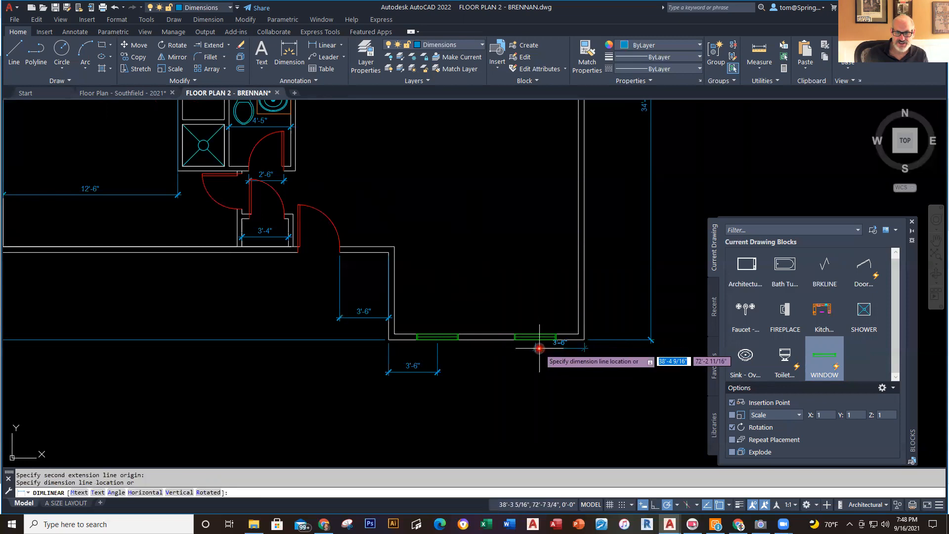
left_click(435, 372)
key("Escape")
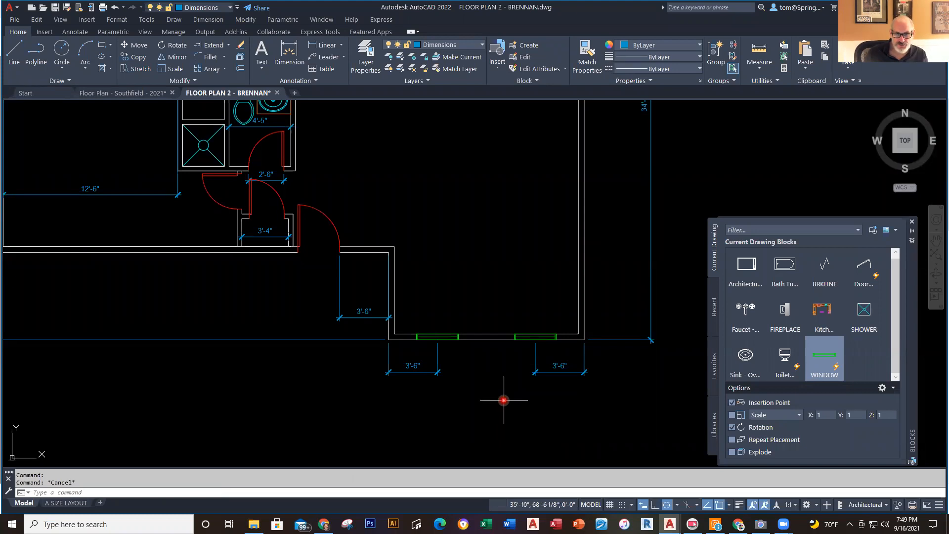
Review the two dimensioned windows, and examine the width and position of the window beside the front door on the Southfield plan
scroll(501, 396, "down", 3)
scroll(542, 395, "up", 4)
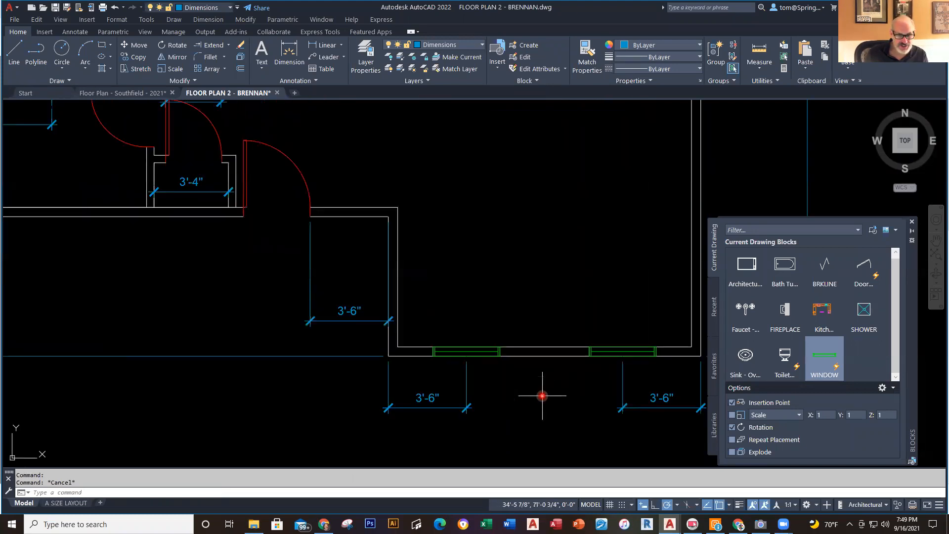
scroll(492, 281, "down", 2)
scroll(659, 295, "up", 1)
middle_click_drag(659, 296, 665, 318)
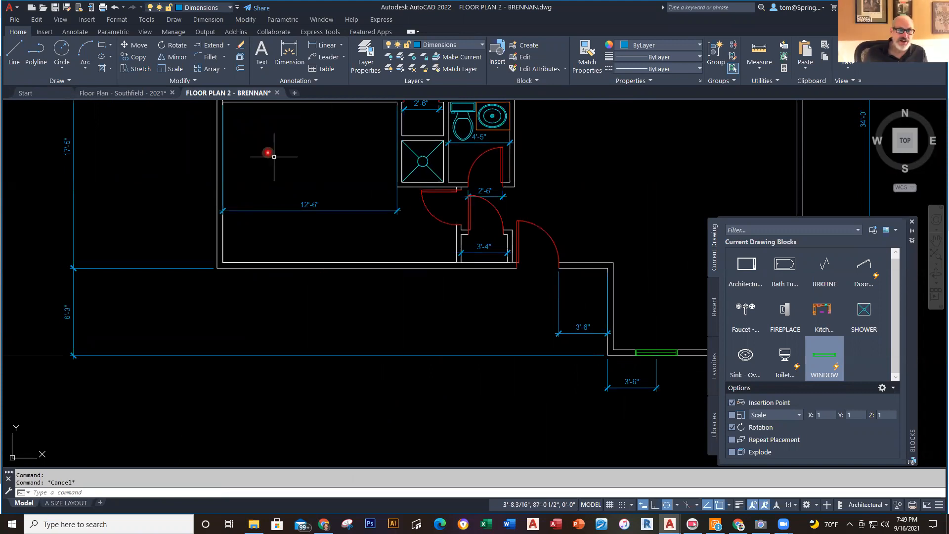
left_click(155, 94)
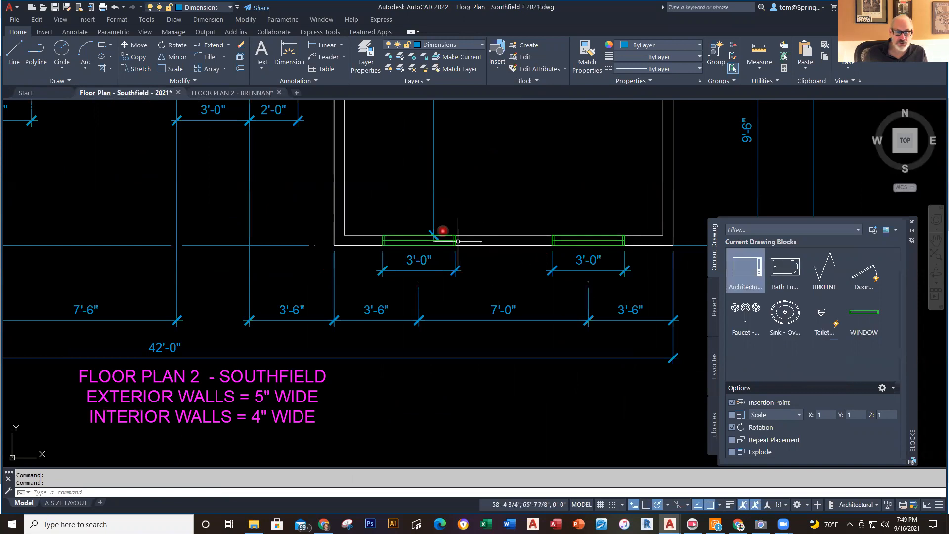
scroll(509, 320, "up", 3)
scroll(508, 320, "up", 4)
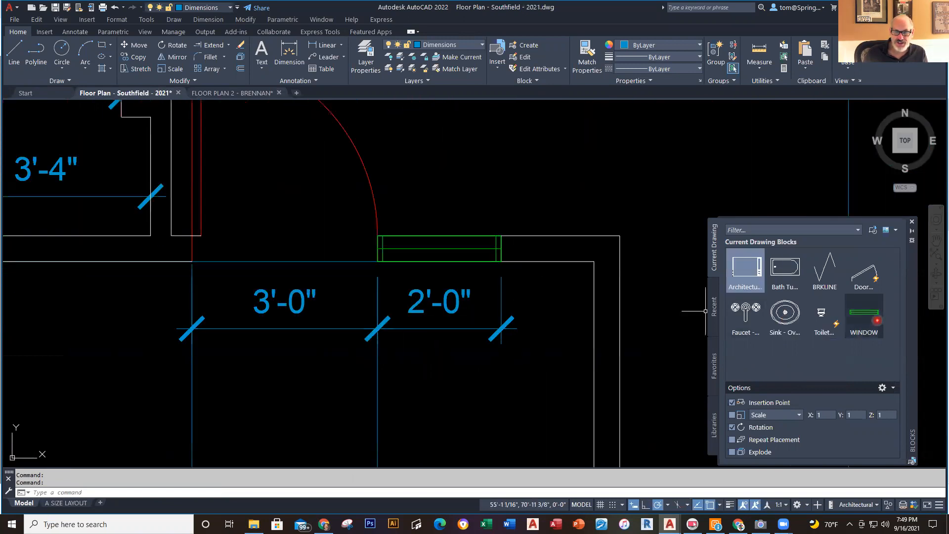
mouse_move(870, 312)
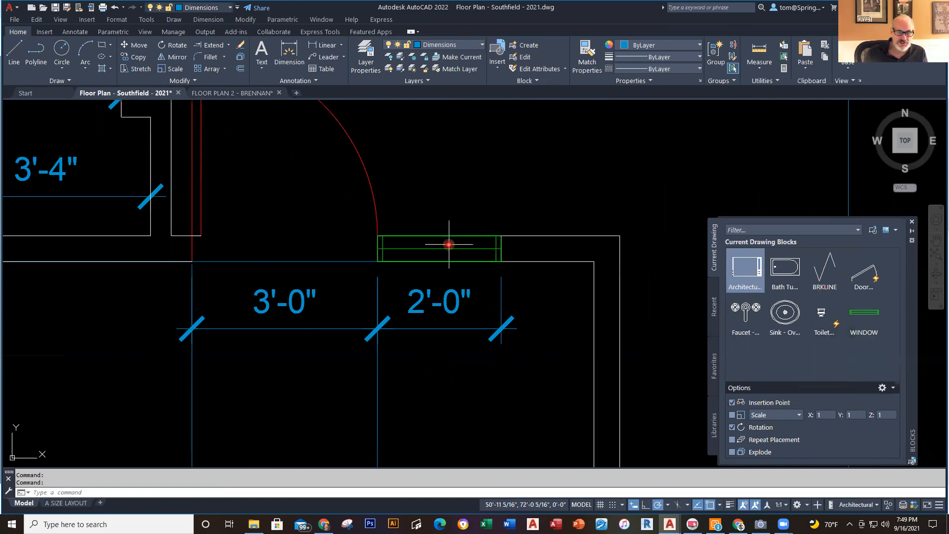
mouse_move(448, 236)
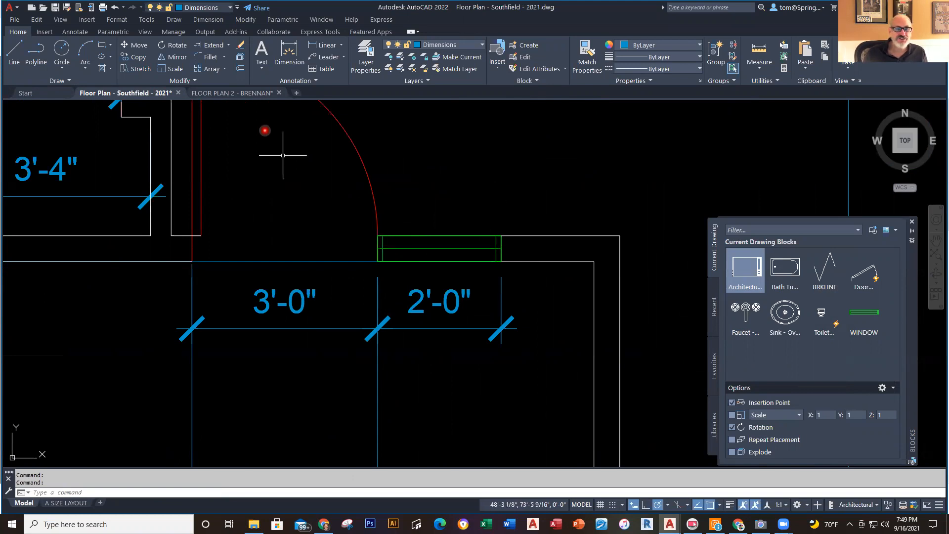
In FLOOR PLAN 2, insert an unrotated WINDOW block on the outer face of the short wall beside the front door
left_click(252, 93)
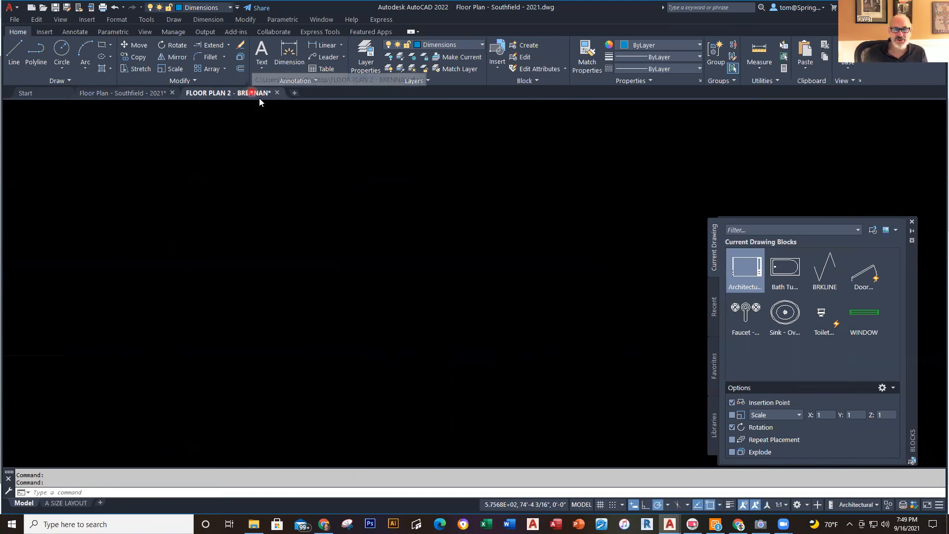
middle_click_drag(624, 277, 527, 275)
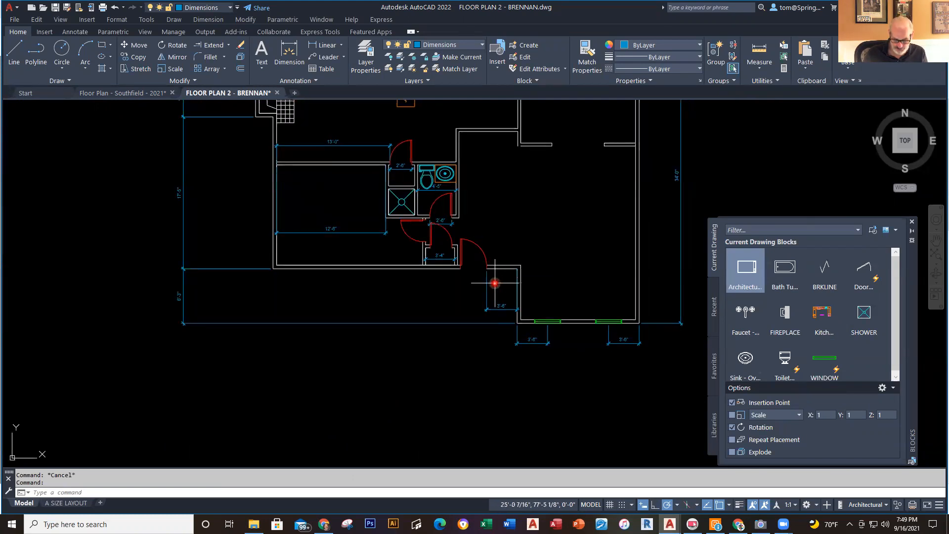
scroll(494, 284, "up", 4)
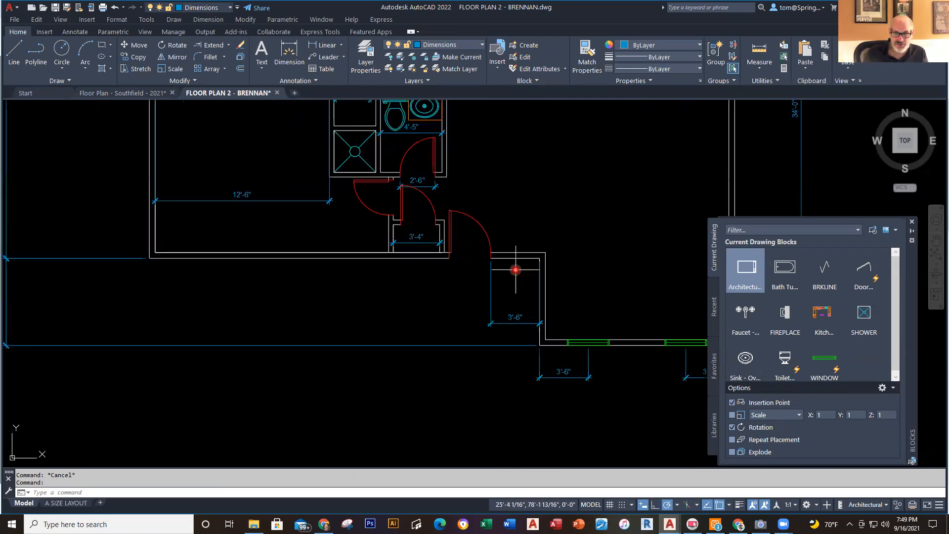
middle_click_drag(517, 270, 483, 262)
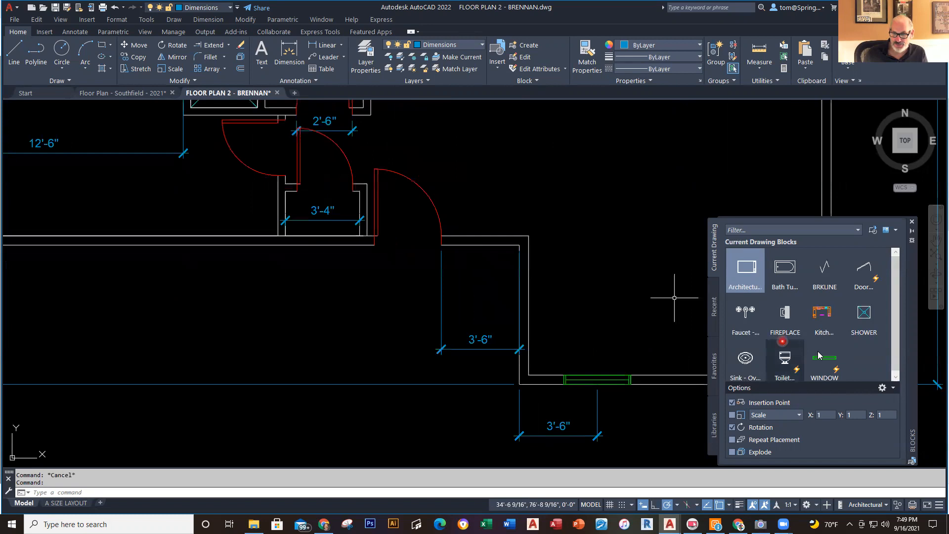
left_click(824, 361)
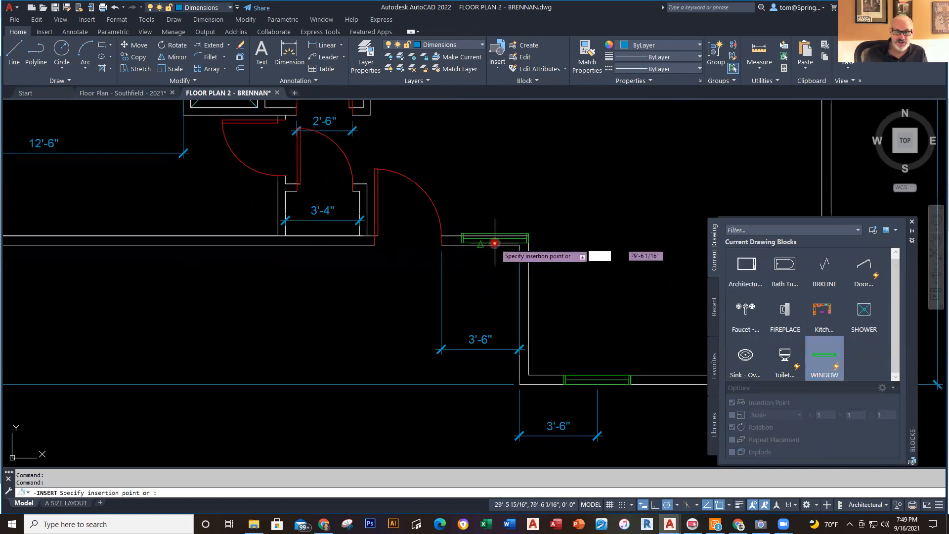
scroll(474, 242, "up", 4)
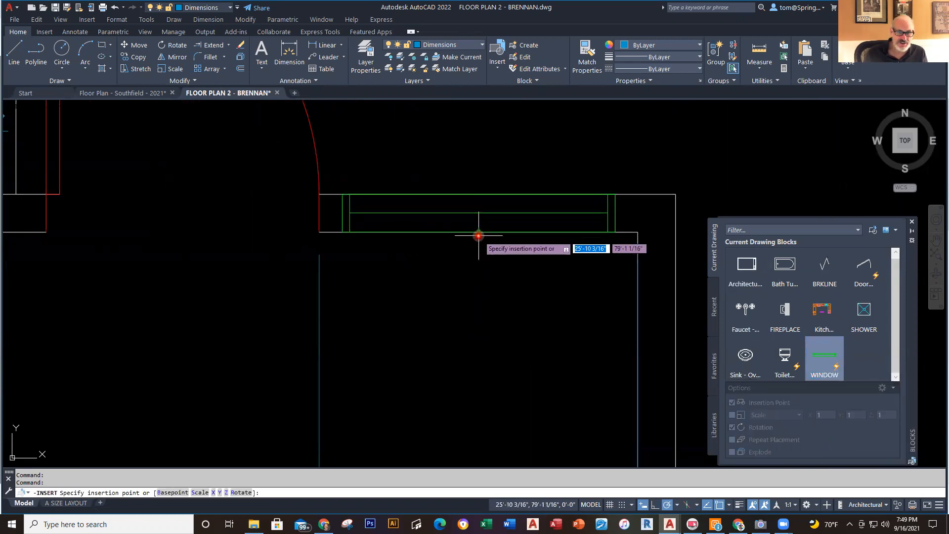
left_click(479, 232)
left_click(592, 227)
Move the new window by its lower left corner to the front door's right jamb on the outer wall face
type("m")
key("Return")
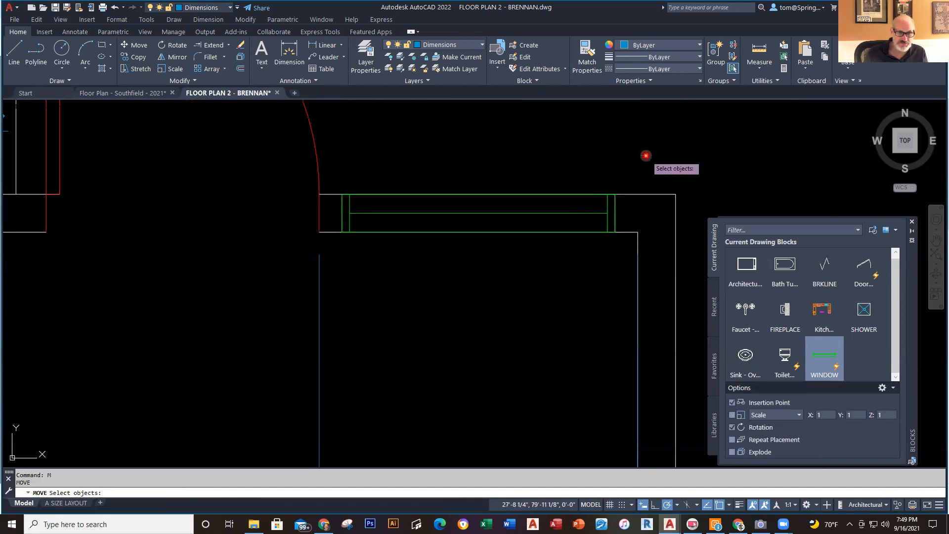
left_click(385, 213)
key("Return")
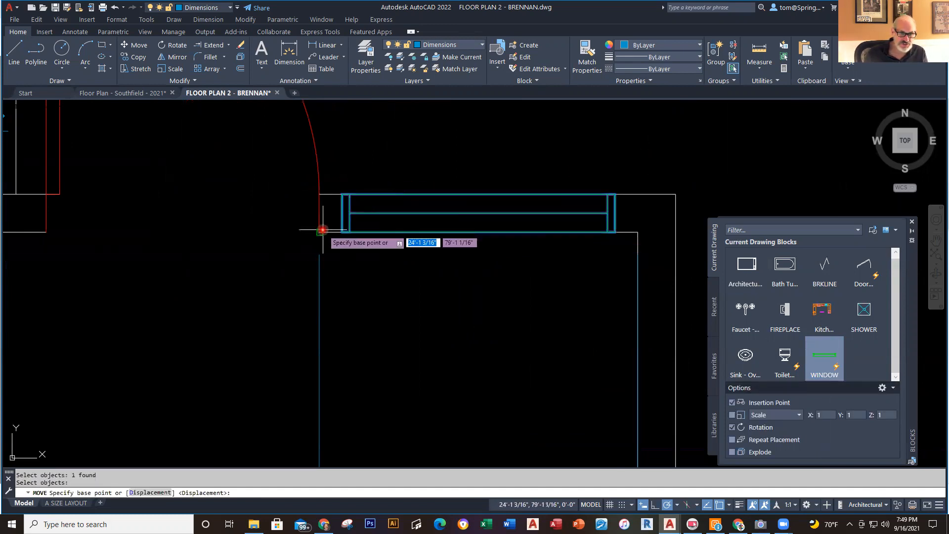
left_click(342, 231)
left_click(321, 231)
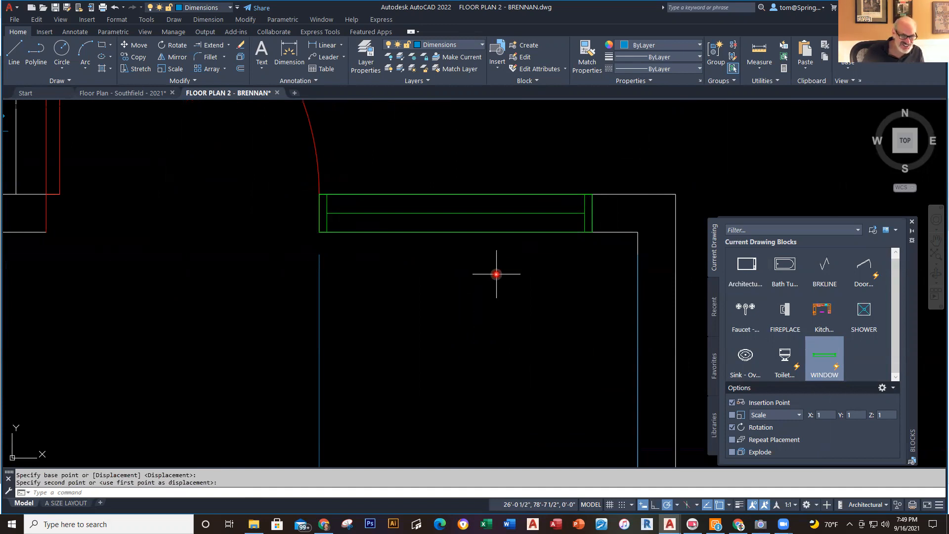
In the properties of the window beside the front door, set Scale X to .667
left_click(455, 213)
right_click(455, 214)
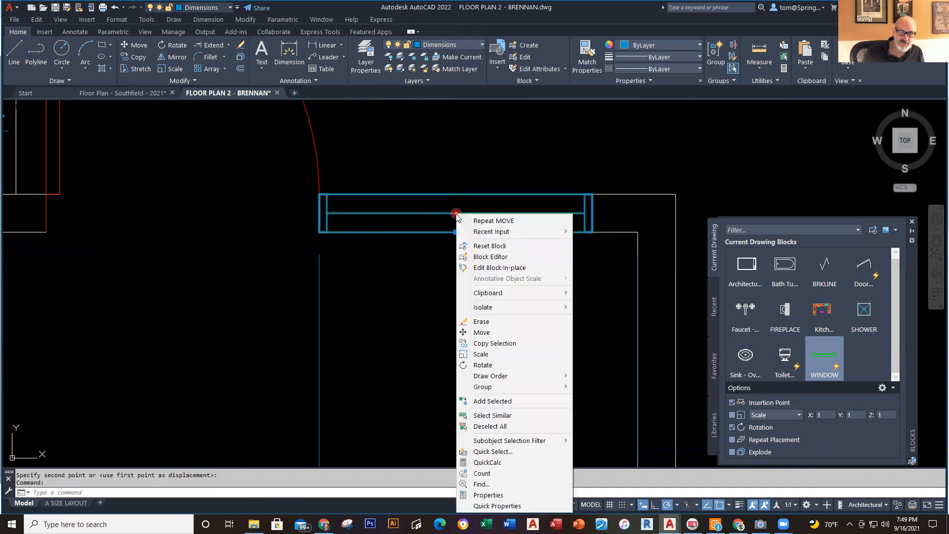
left_click(498, 496)
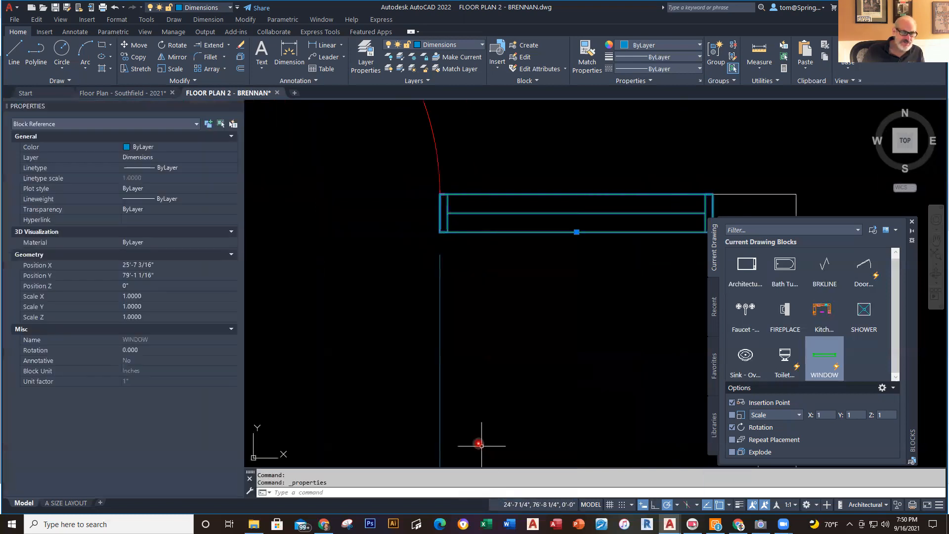
left_click(154, 296)
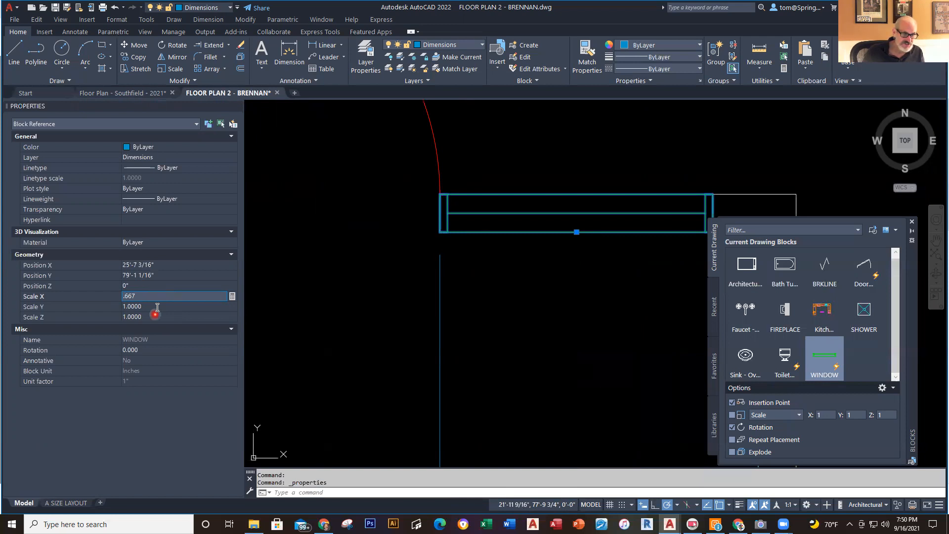
Try a Scale Y of .667 on the window, set it back to 1, and clear the selection
left_click(157, 307)
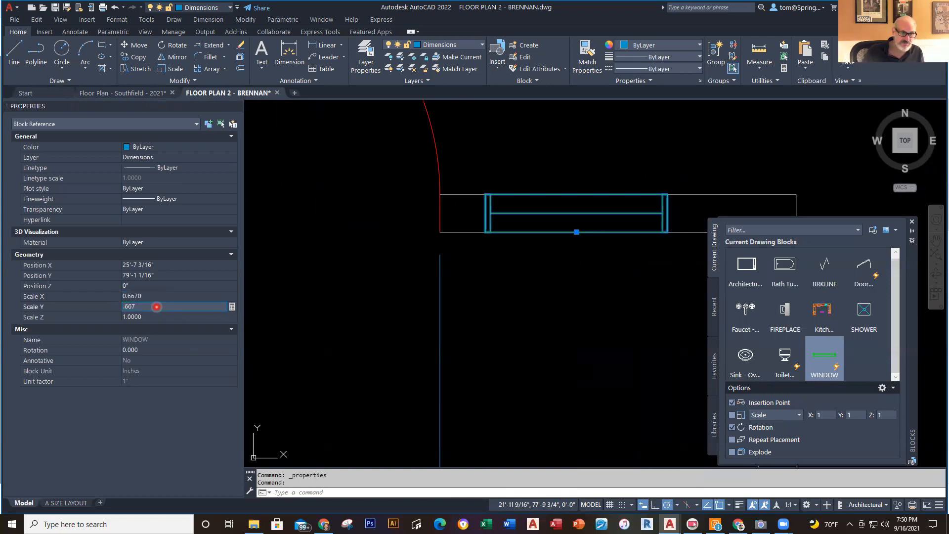
key("Tab")
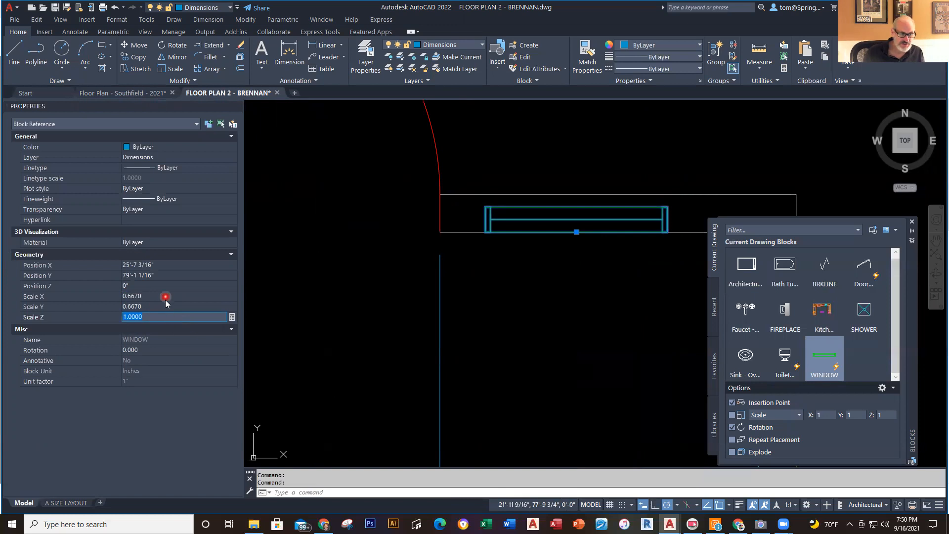
left_click(166, 306)
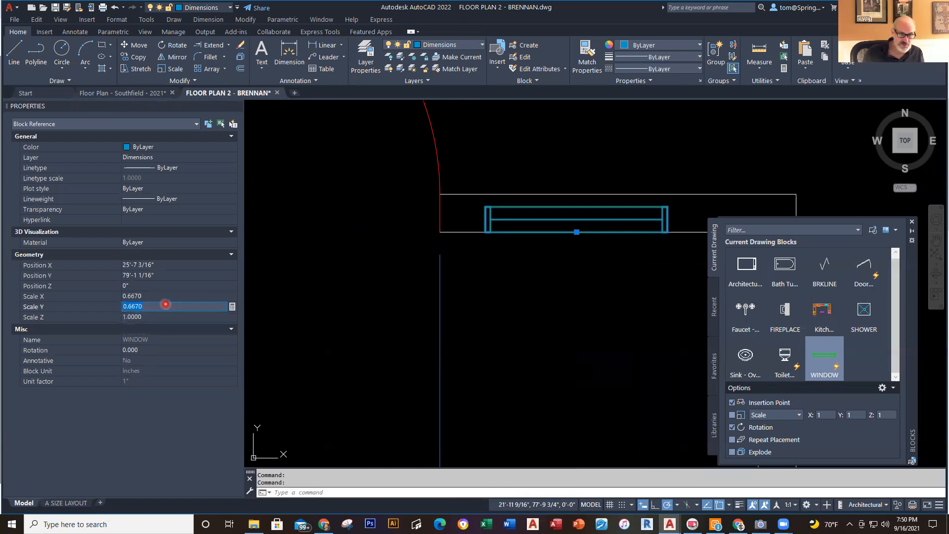
type("1")
key("Tab")
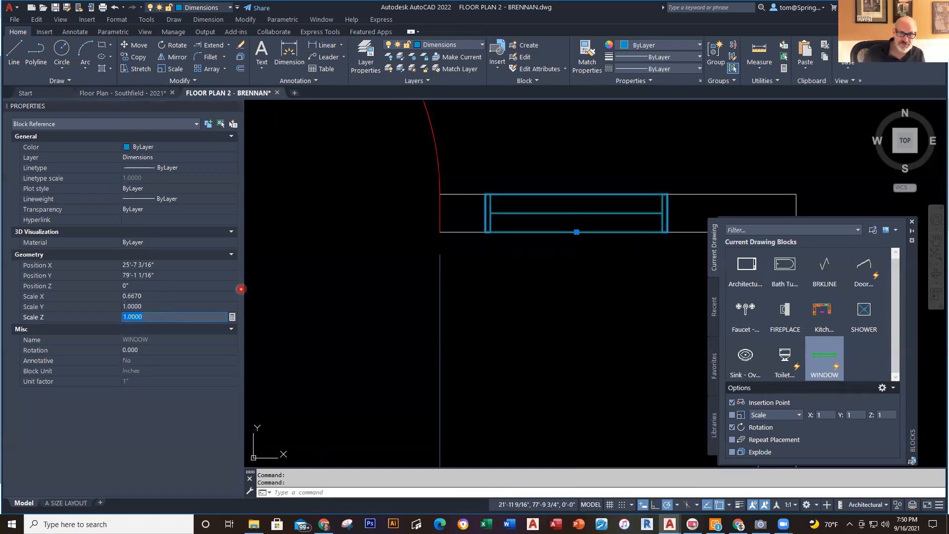
key("Escape")
Add a linear dimension for the width of the narrowed window beside the front door, placed below the wall
middle_click_drag(597, 284, 493, 335)
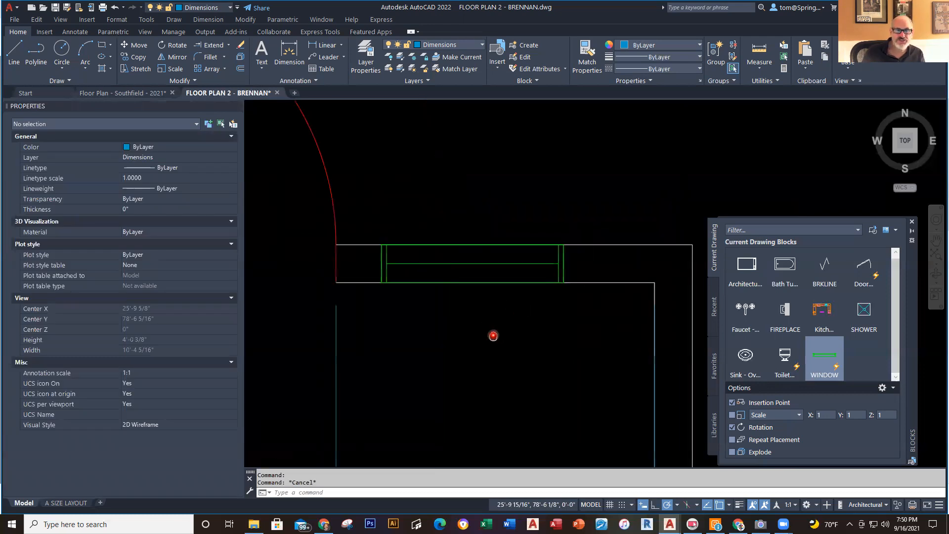
left_click(325, 47)
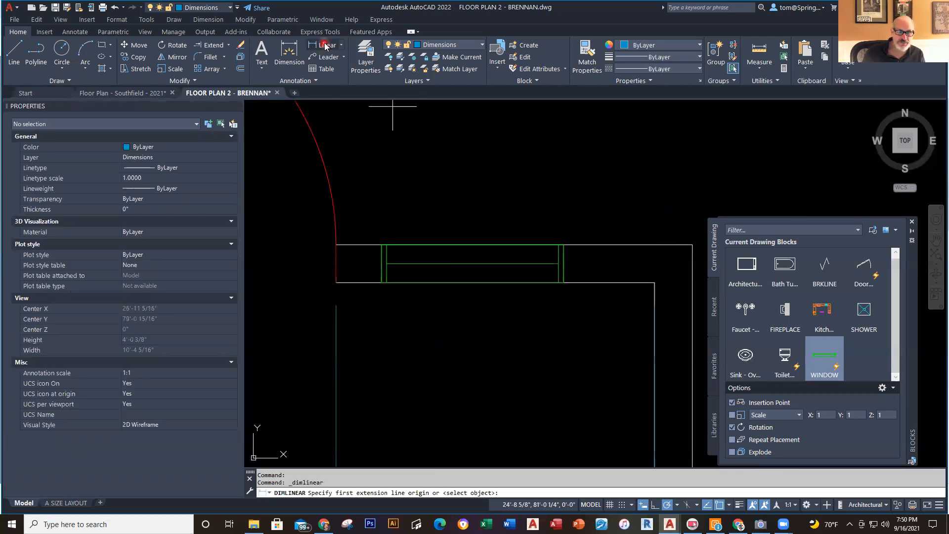
left_click(381, 286)
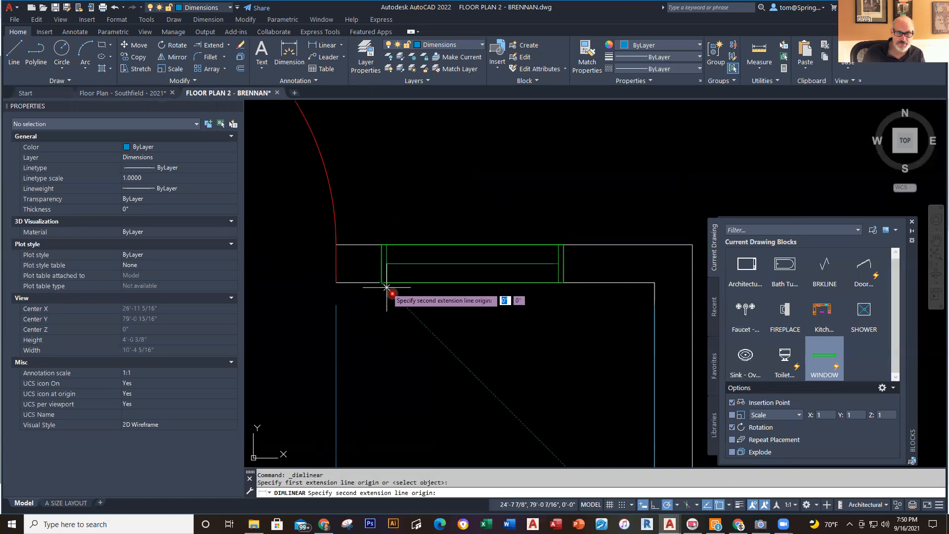
left_click(566, 284)
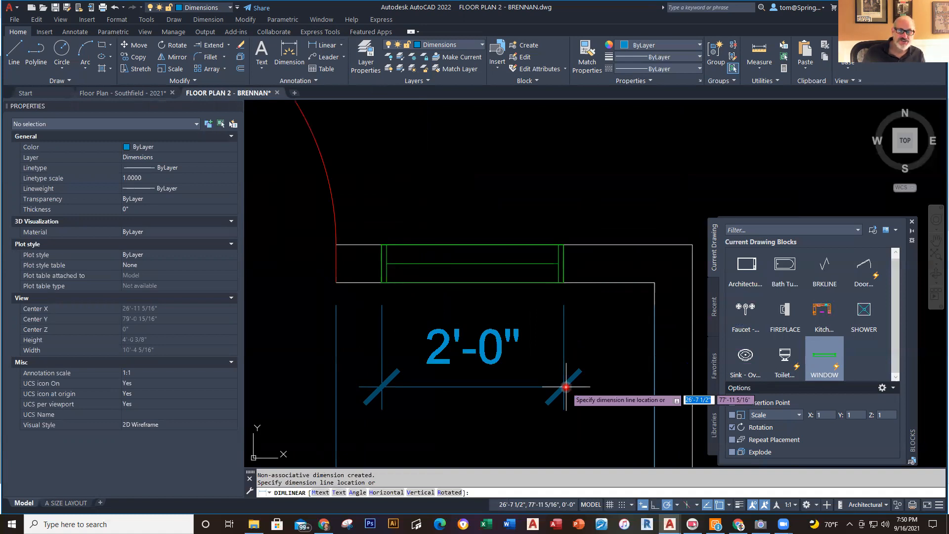
left_click(566, 389)
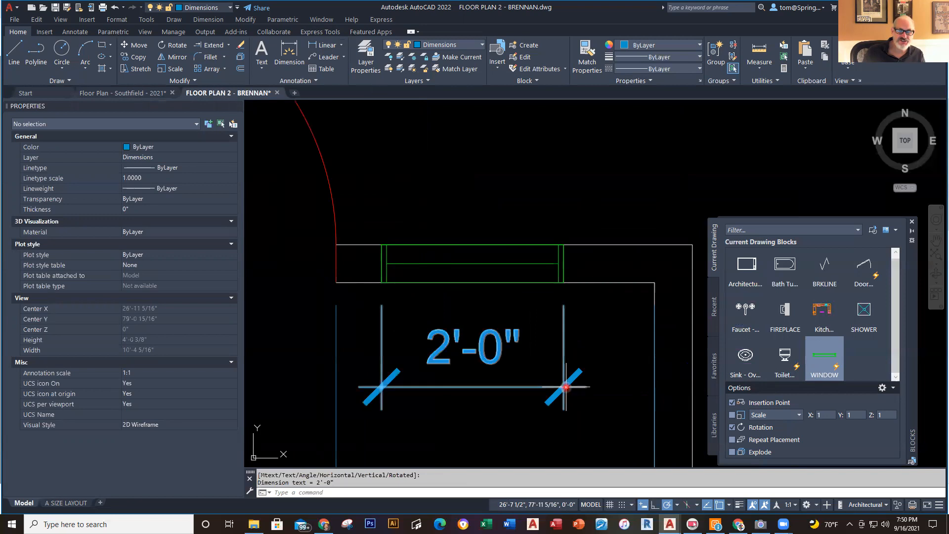
Move the narrowed window by its lower left corner to the wall end at the front door's right jamb
left_click(511, 263)
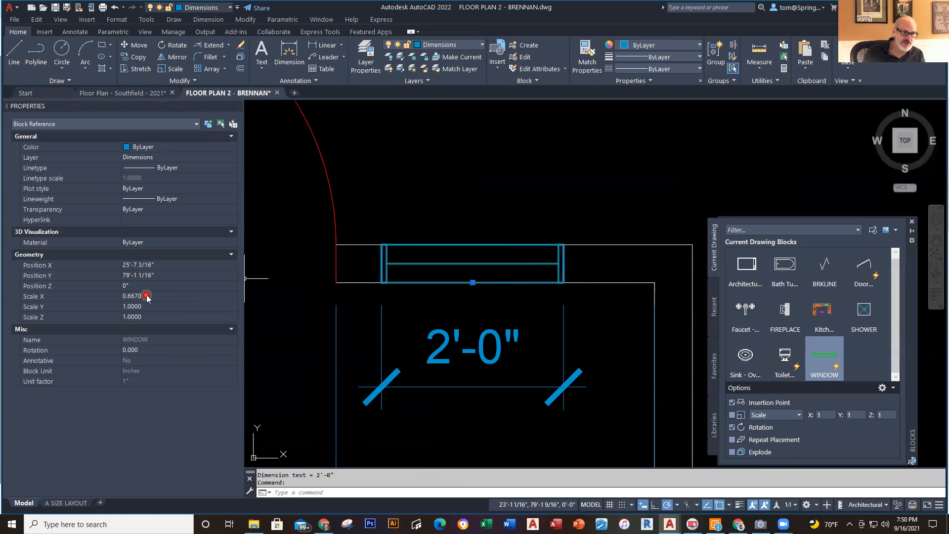
key("Escape")
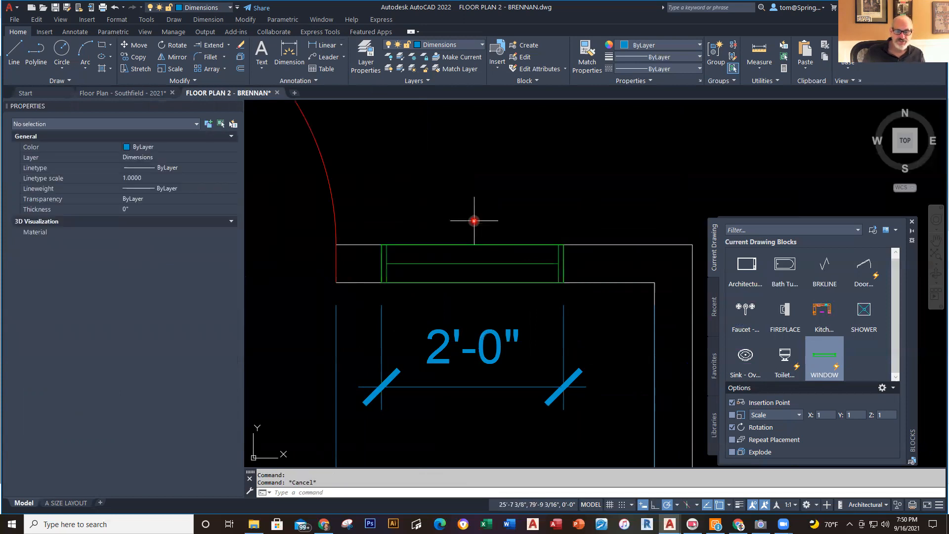
type("m")
key("Return")
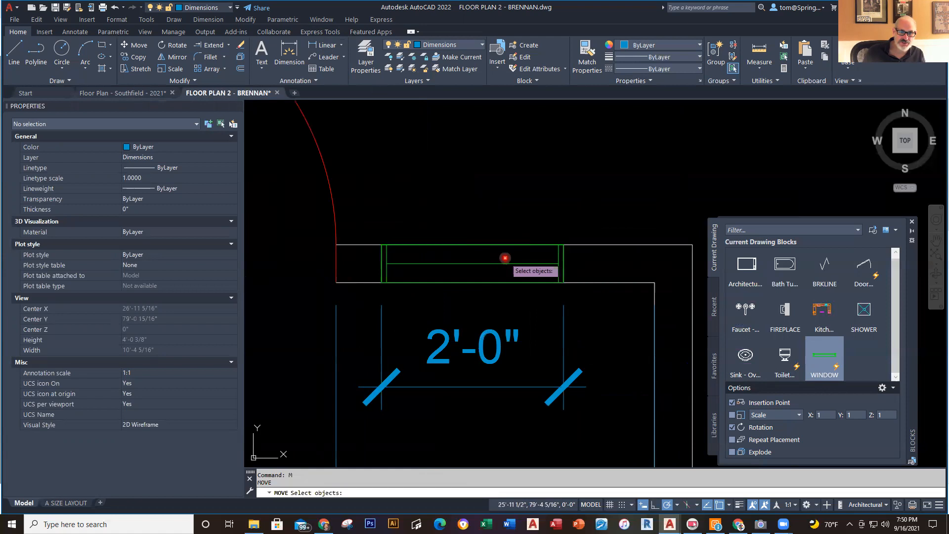
left_click(505, 262)
key("Return")
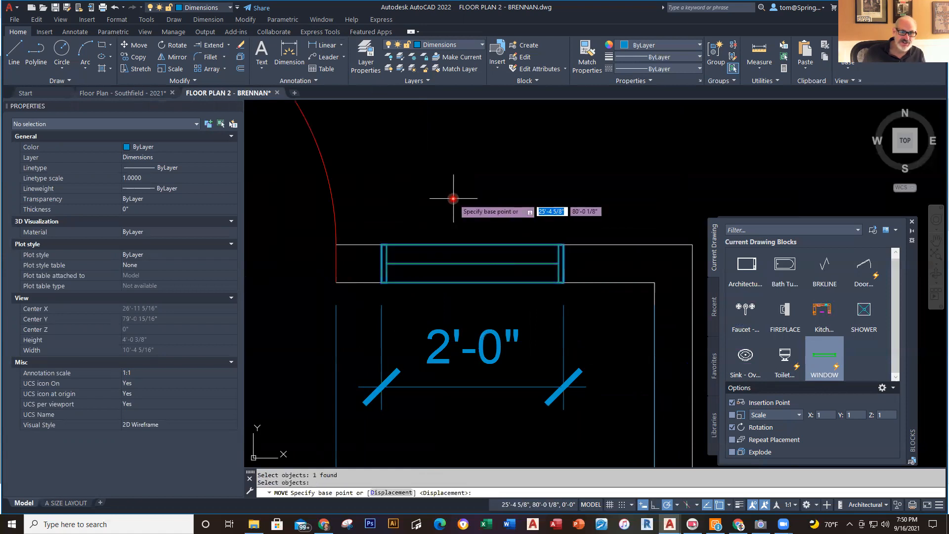
left_click(380, 286)
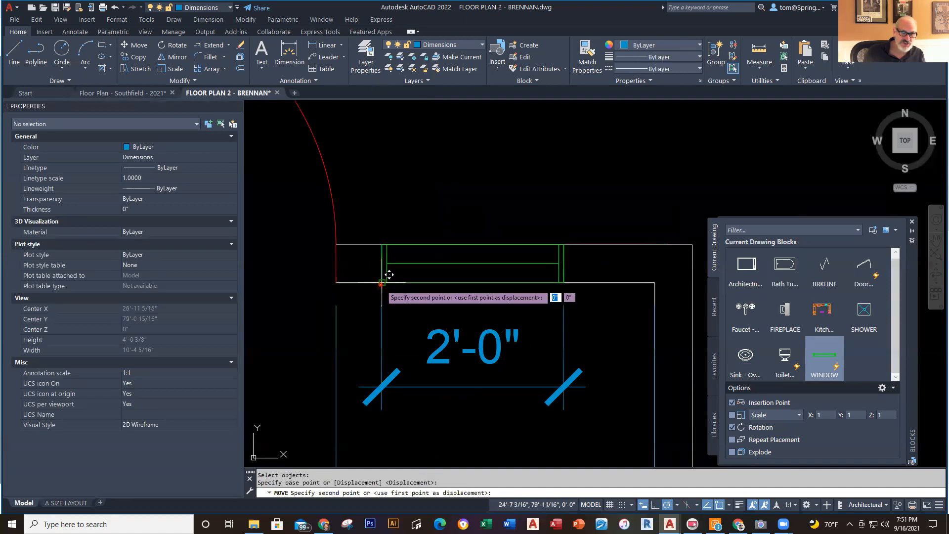
left_click(336, 283)
key("Escape")
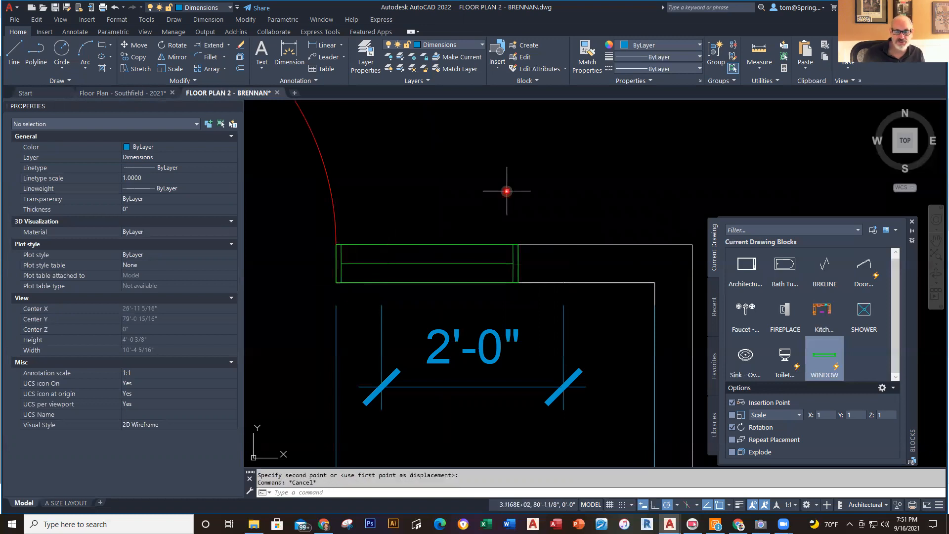
type(",")
key("Return")
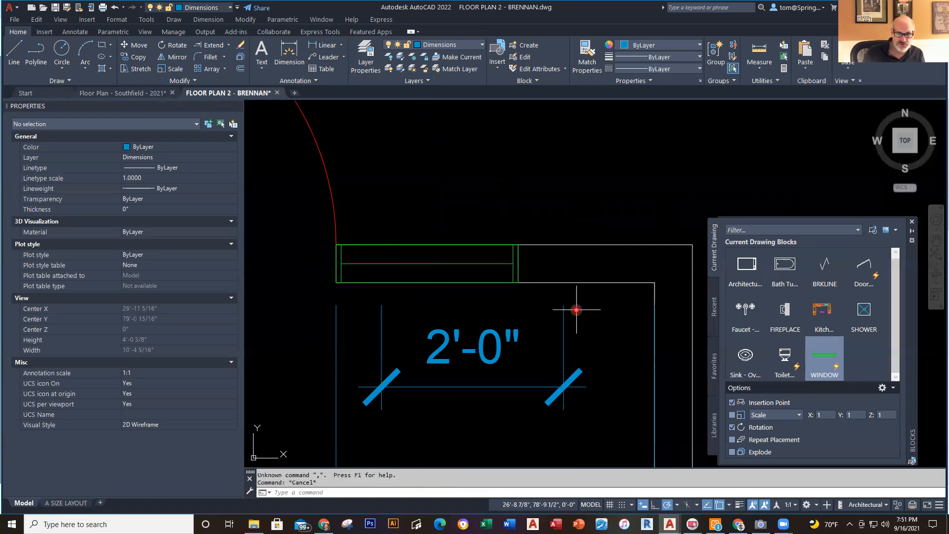
type("m")
key("Return")
left_click(593, 339)
left_click(525, 409)
key("Return")
key("Escape")
Delete the misaligned width dimension below the window beside the front door
left_click(593, 325)
left_click(528, 388)
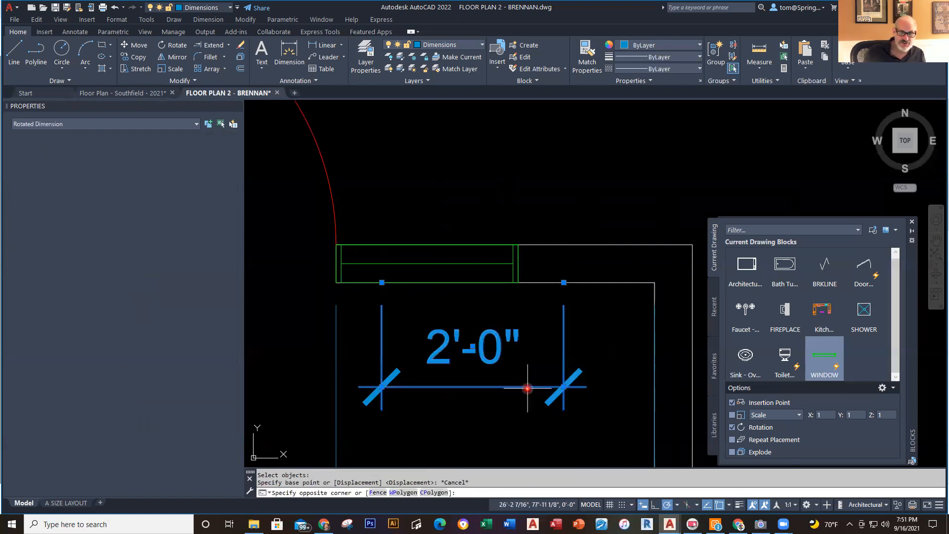
key("Delete")
Assign the window beside the front door to the A-Windows layer and clear the selection
left_click(495, 270)
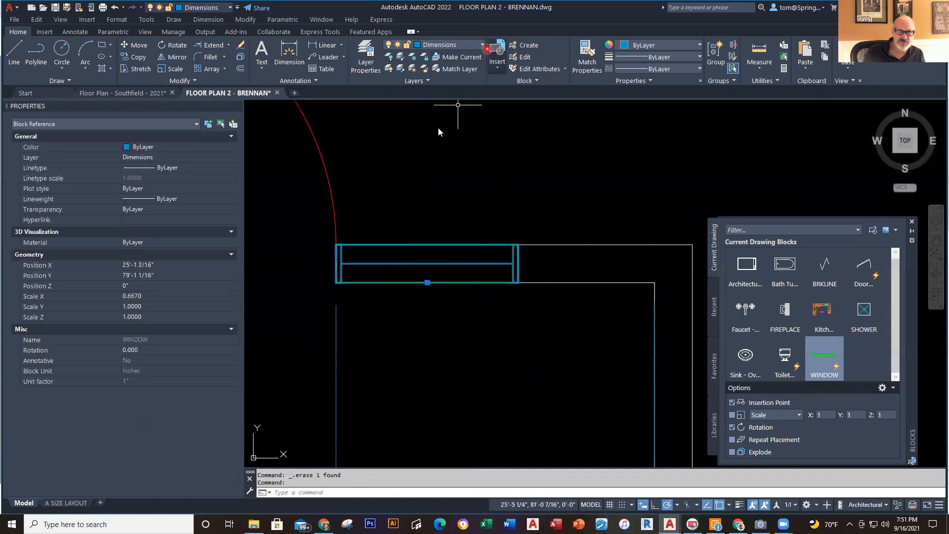
left_click(445, 45)
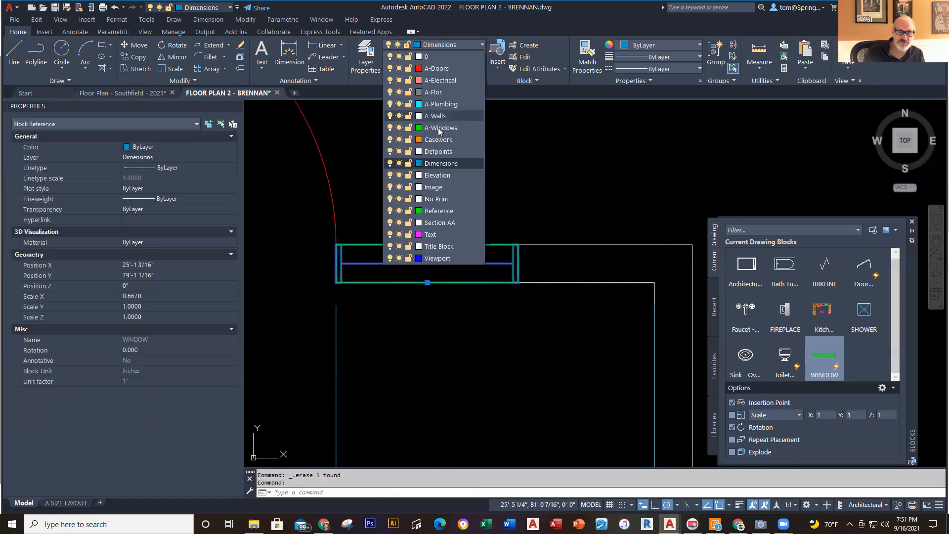
left_click(439, 128)
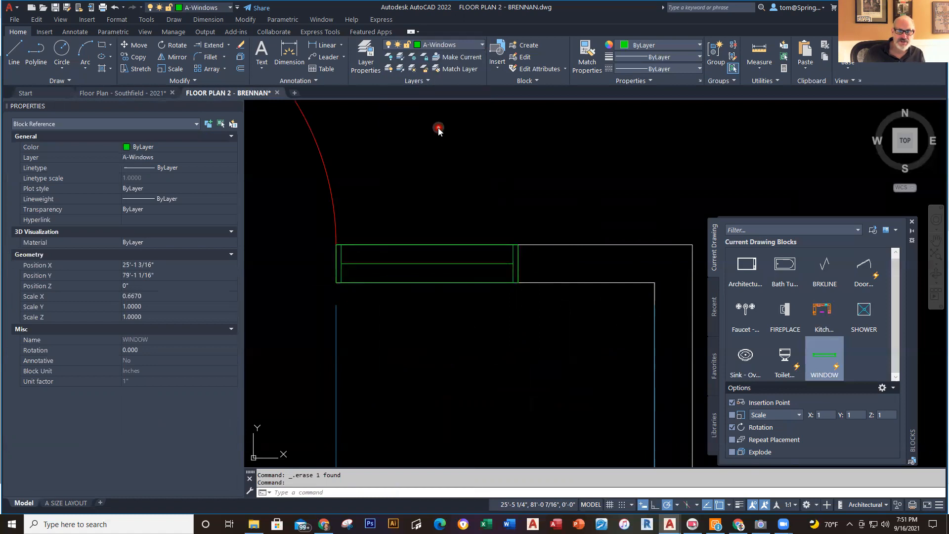
key("Escape")
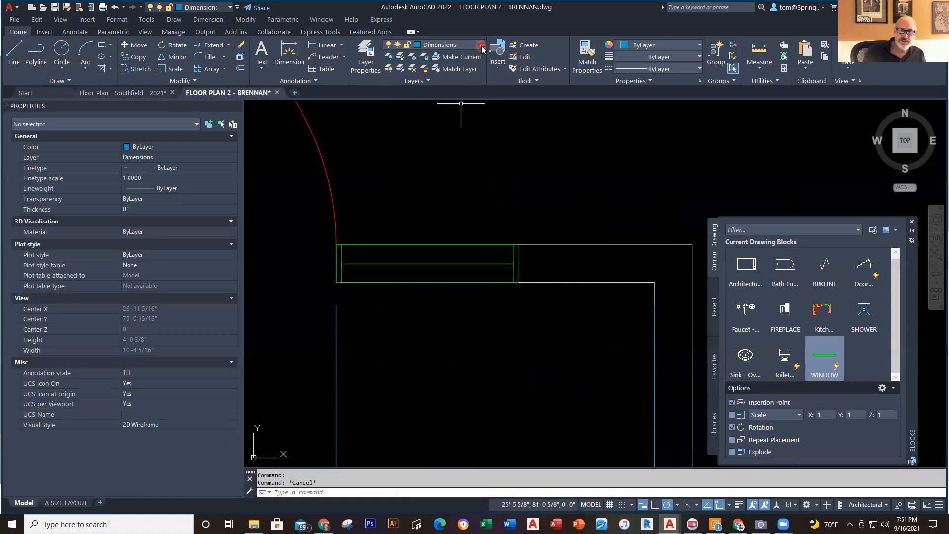
Add a linear dimension for the width of the window beside the front door, placed just above the 3'-6" dimension
left_click(324, 46)
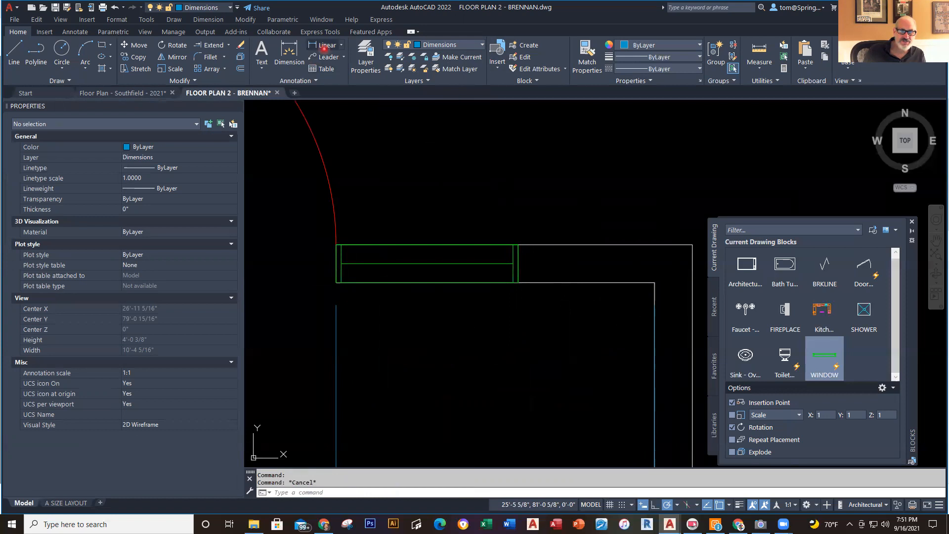
left_click(332, 283)
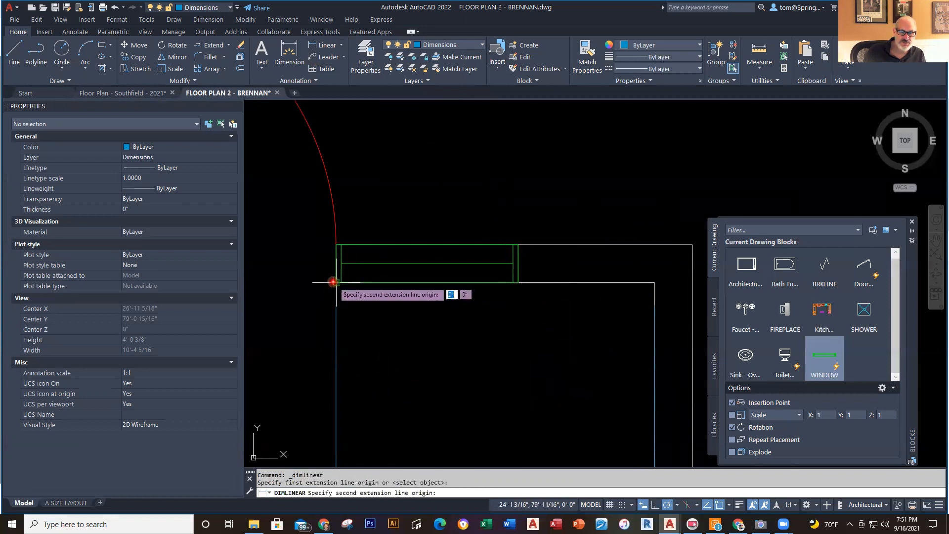
left_click(521, 285)
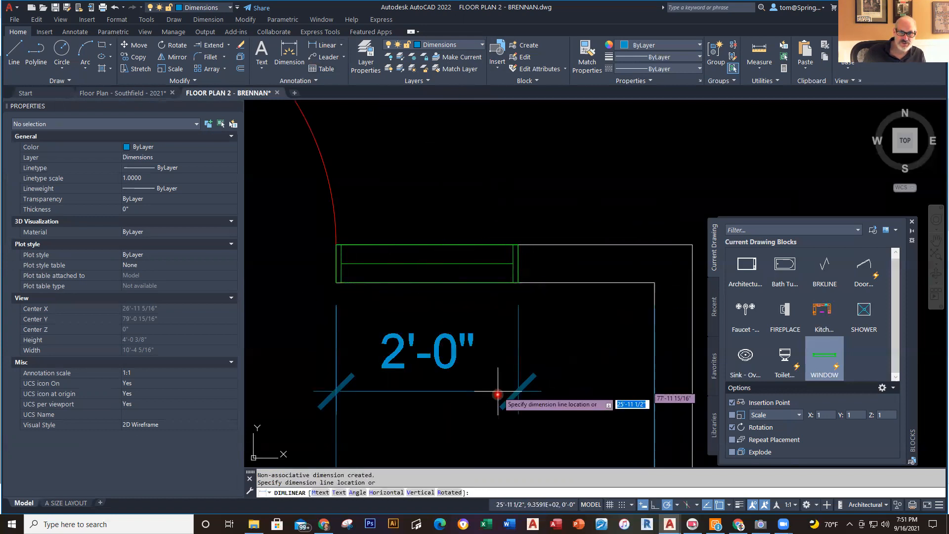
scroll(499, 390, "down", 5)
middle_click_drag(497, 398, 479, 222)
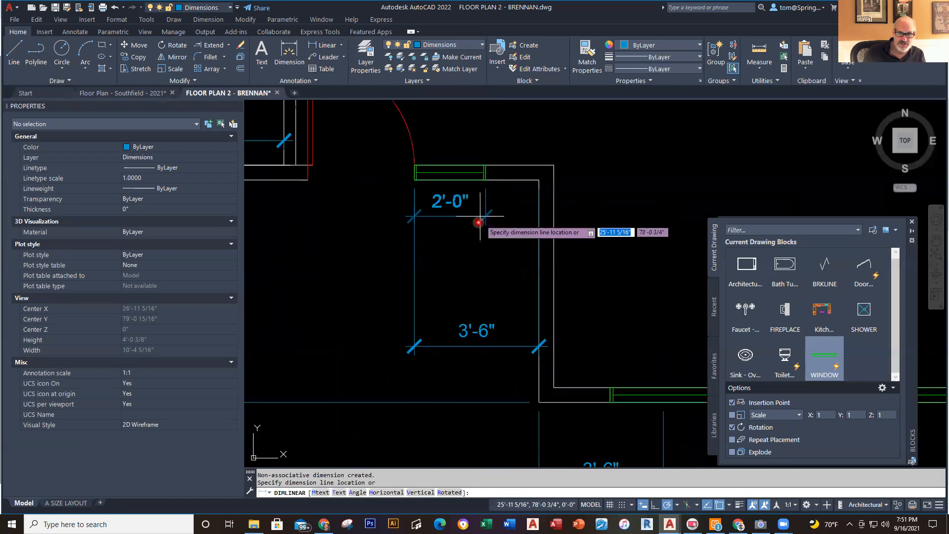
left_click(499, 276)
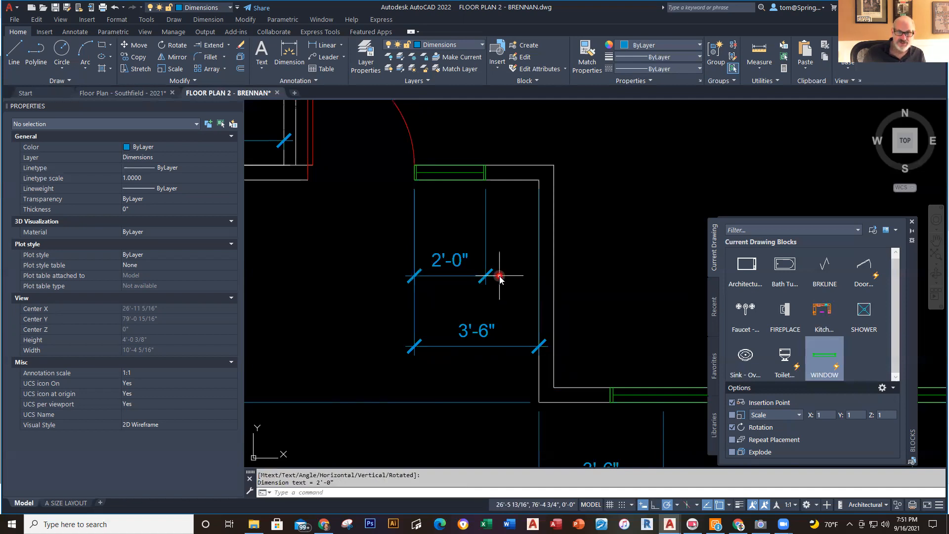
Save the drawing
scroll(514, 318, "down", 4)
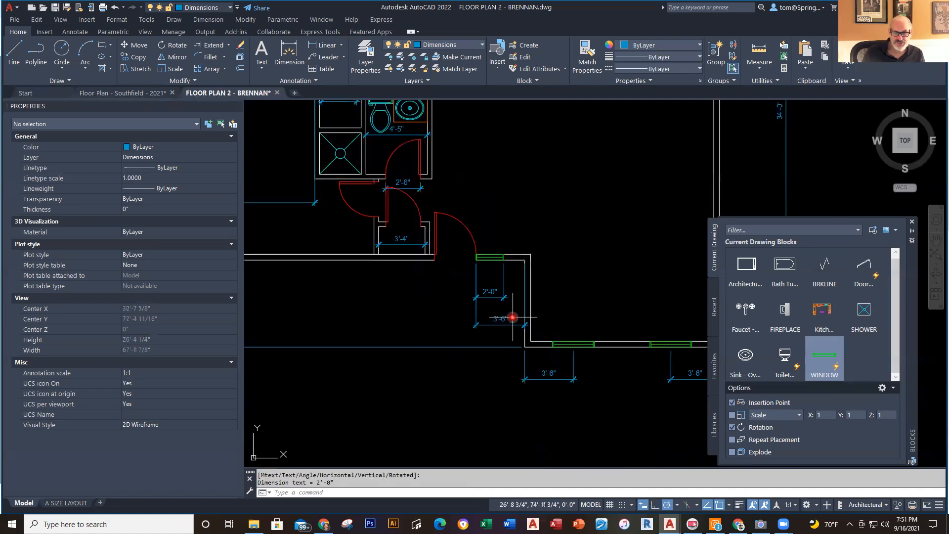
scroll(511, 317, "down", 2)
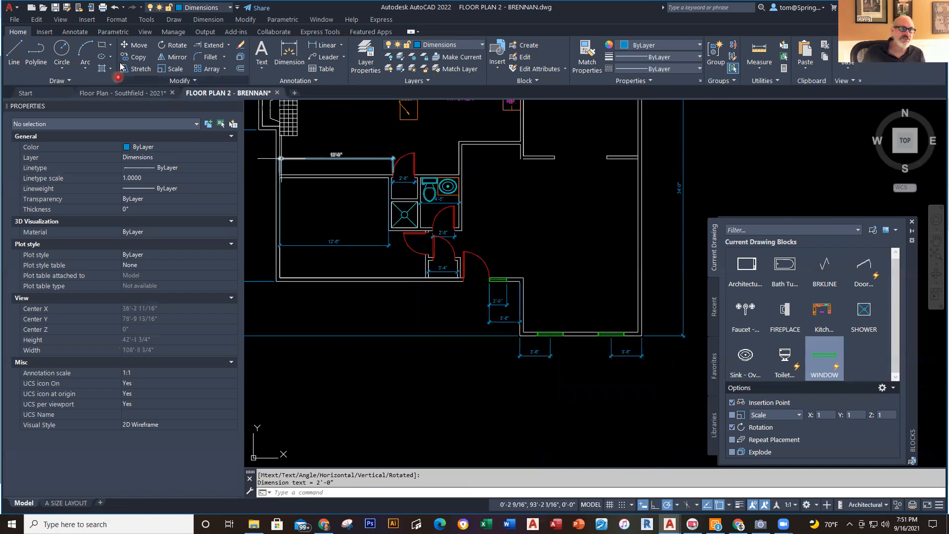
left_click(55, 7)
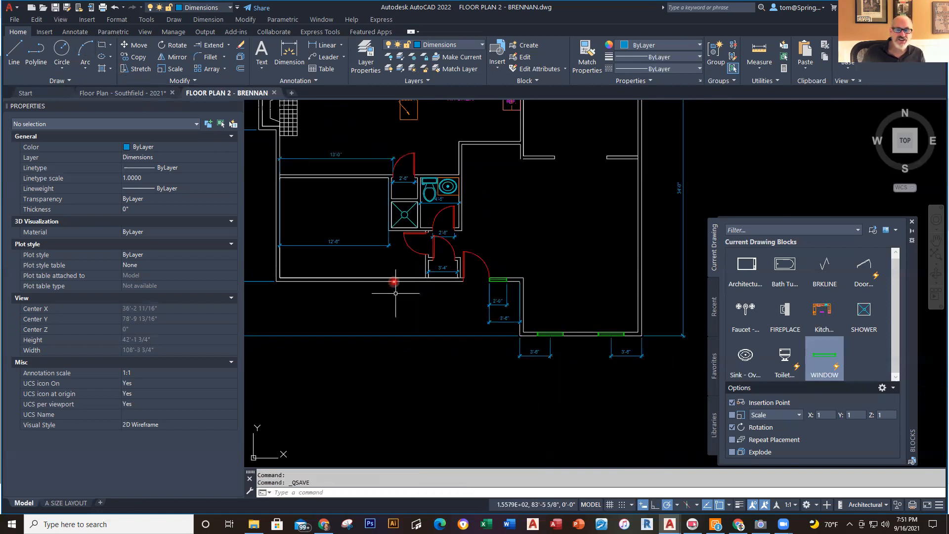
Examine the family room's double door and its dimensions on the upper exterior wall in the Southfield reference plan
scroll(483, 378, "down", 2)
middle_click_drag(519, 394, 549, 394)
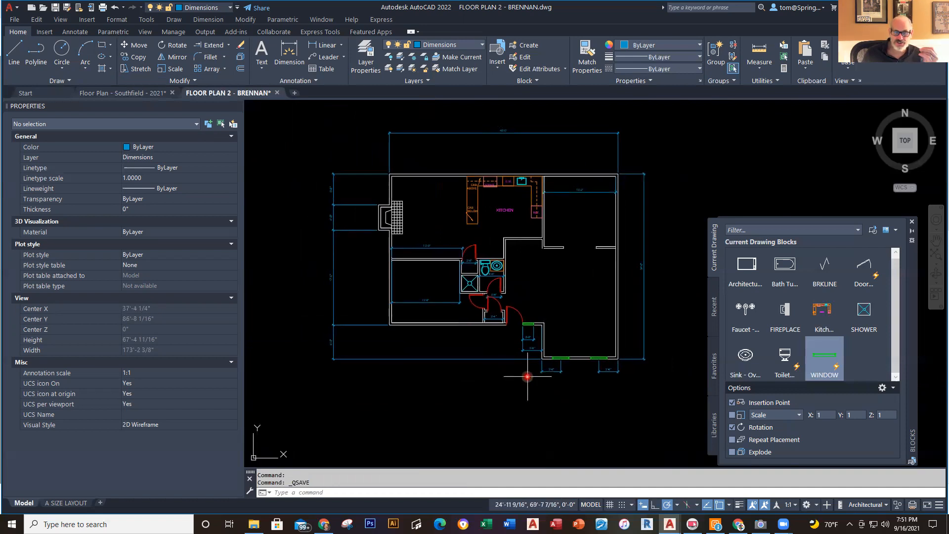
scroll(526, 335, "up", 2)
scroll(517, 316, "up", 1)
scroll(511, 277, "down", 5)
scroll(470, 311, "up", 6)
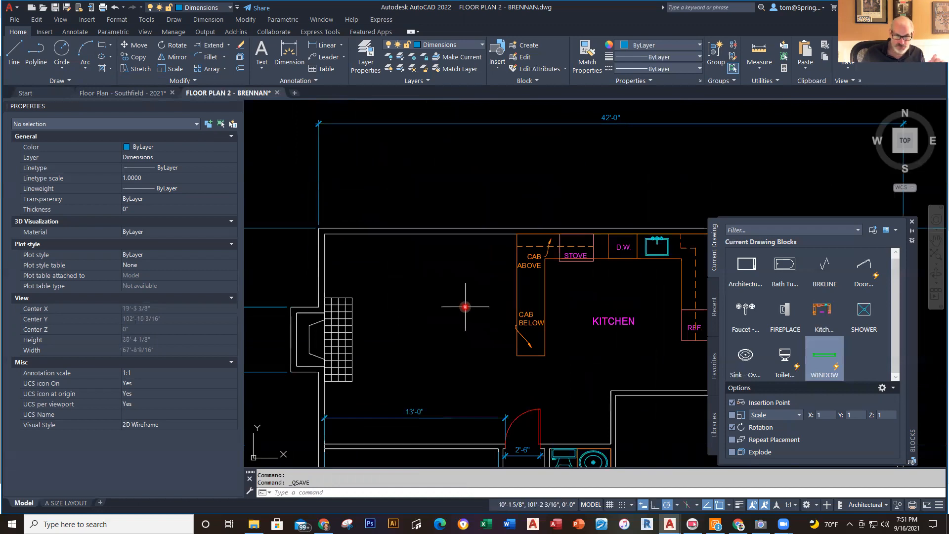
left_click(149, 96)
scroll(450, 250, "down", 8)
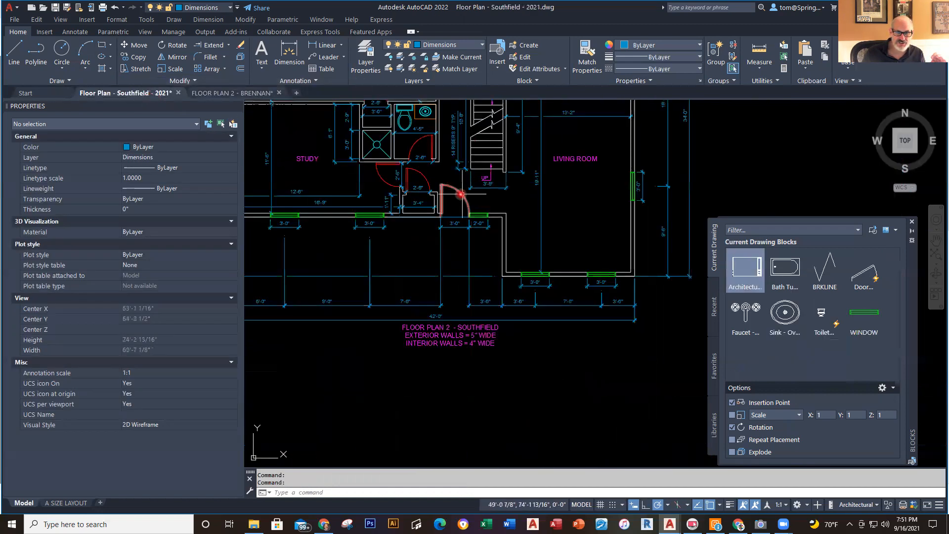
scroll(346, 222, "up", 6)
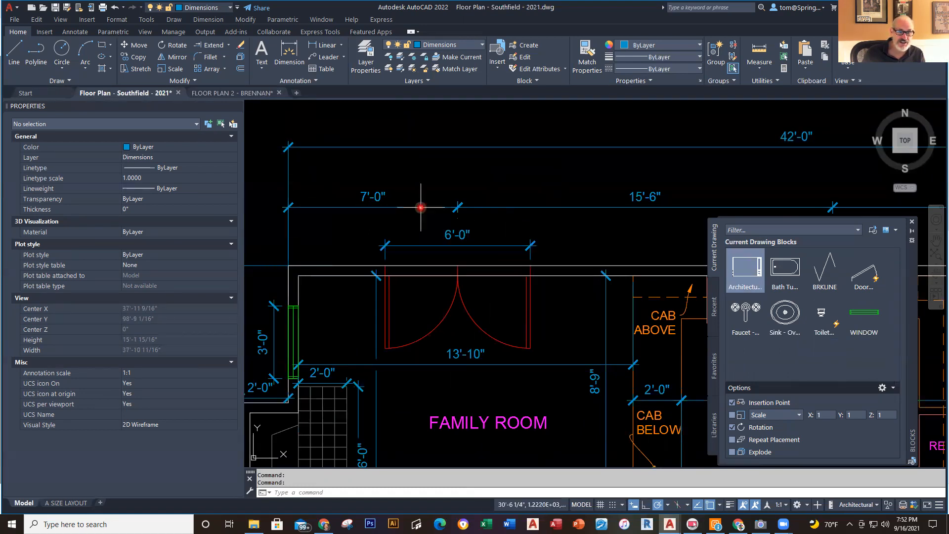
In FLOOR PLAN 2, make A-Doors current and insert the Door block unrotated on the upper wall's outer face, 6' from the upper left exterior corner
left_click(232, 93)
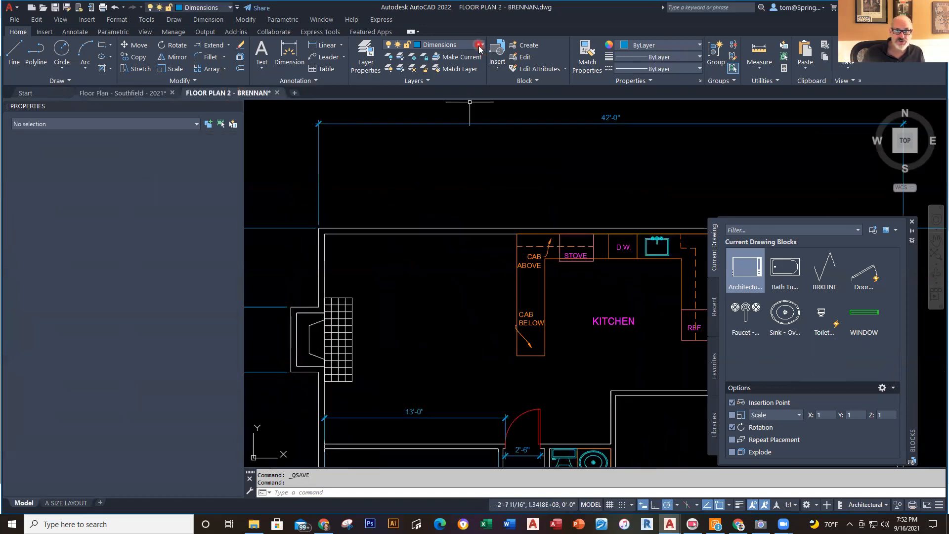
left_click(459, 44)
left_click(448, 70)
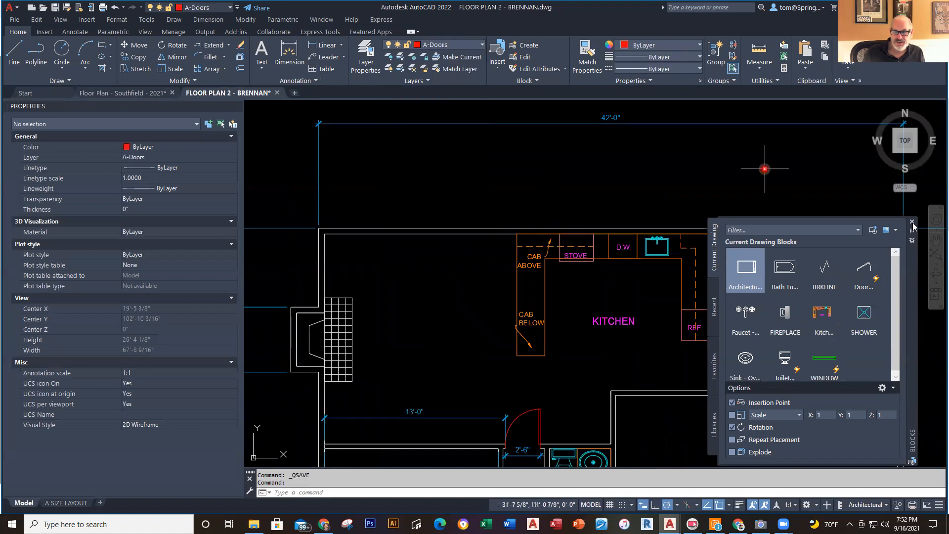
left_click(864, 269)
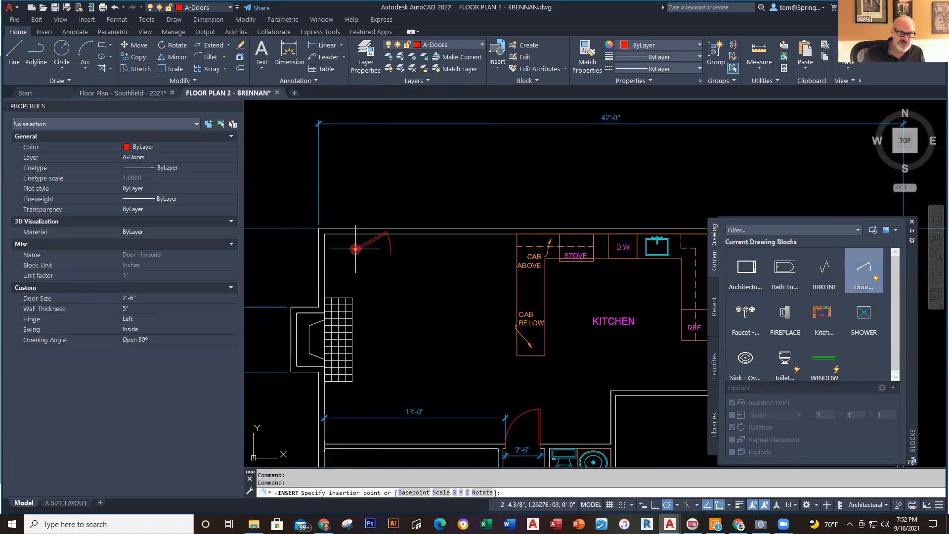
scroll(316, 228, "up", 3)
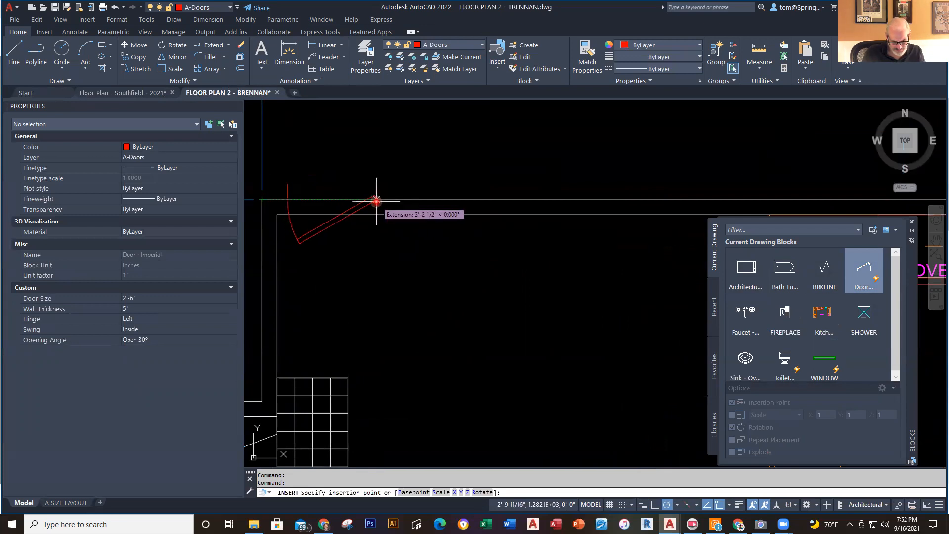
type("6'")
key("Return")
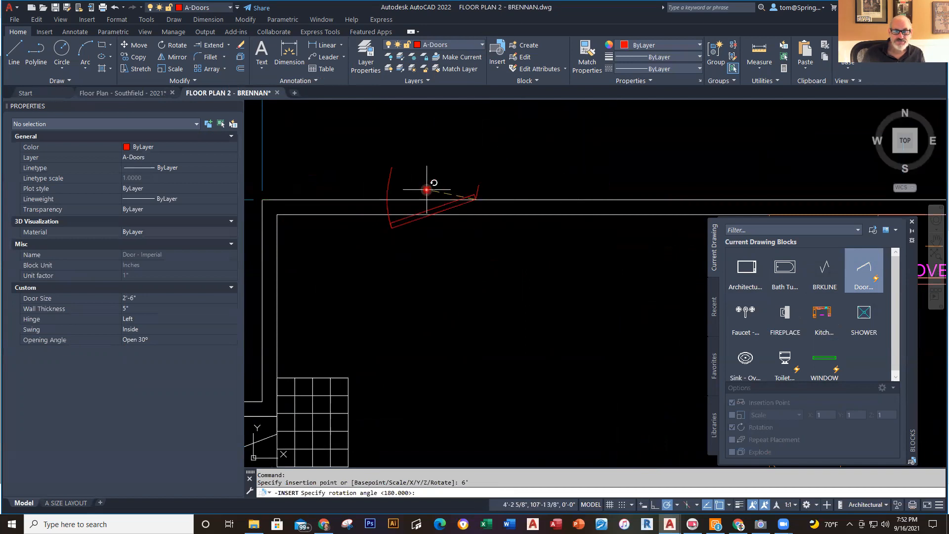
left_click(595, 203)
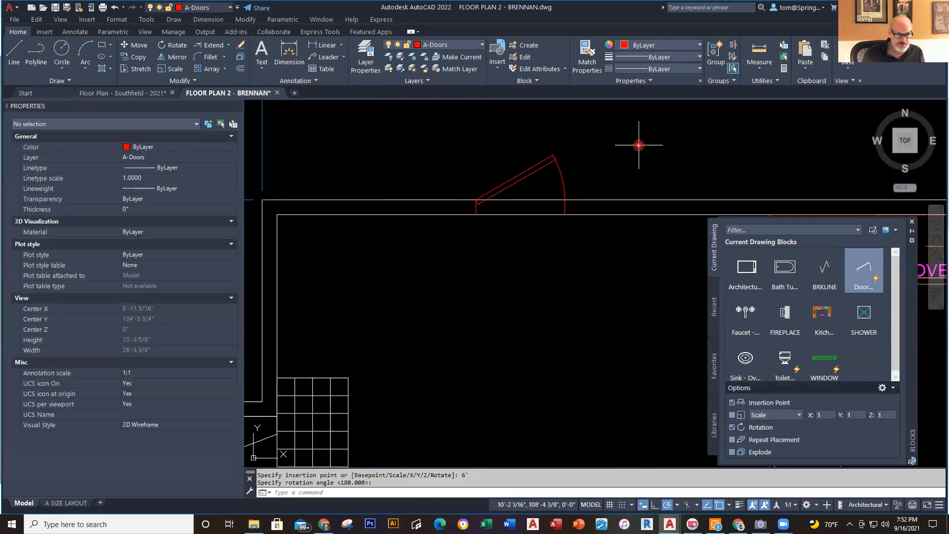
Compare with the Southfield plan's double door, try hinging the new door on the Right, and flip the hinge back to Left
left_click(144, 94)
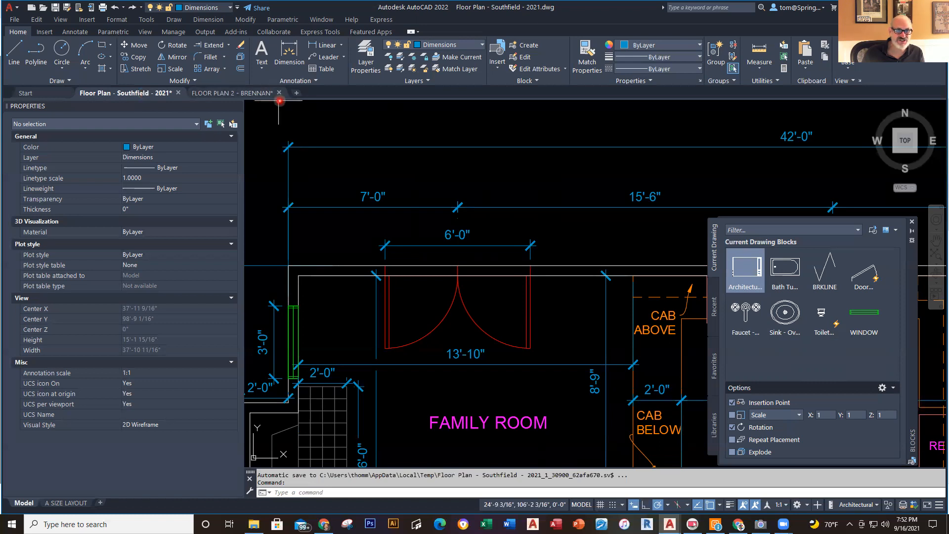
left_click(249, 94)
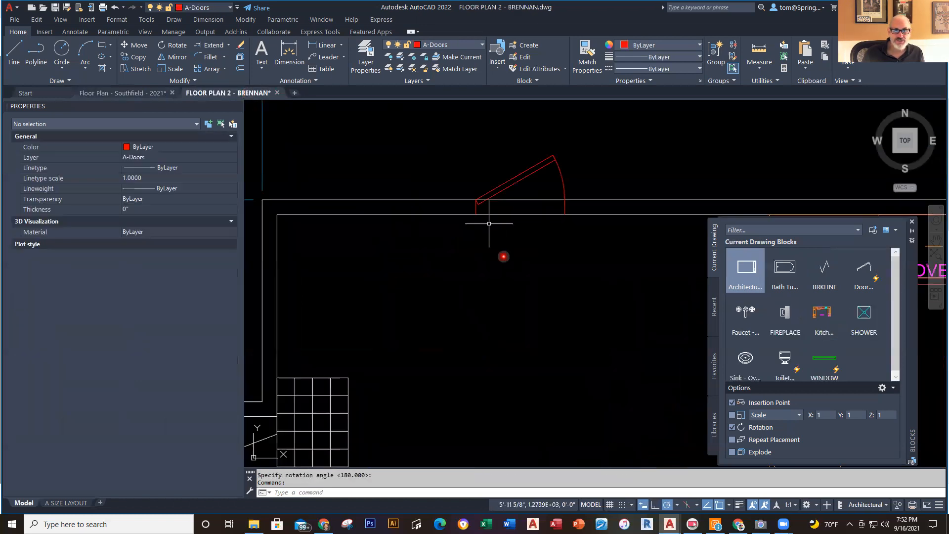
left_click(518, 179)
left_click(509, 184)
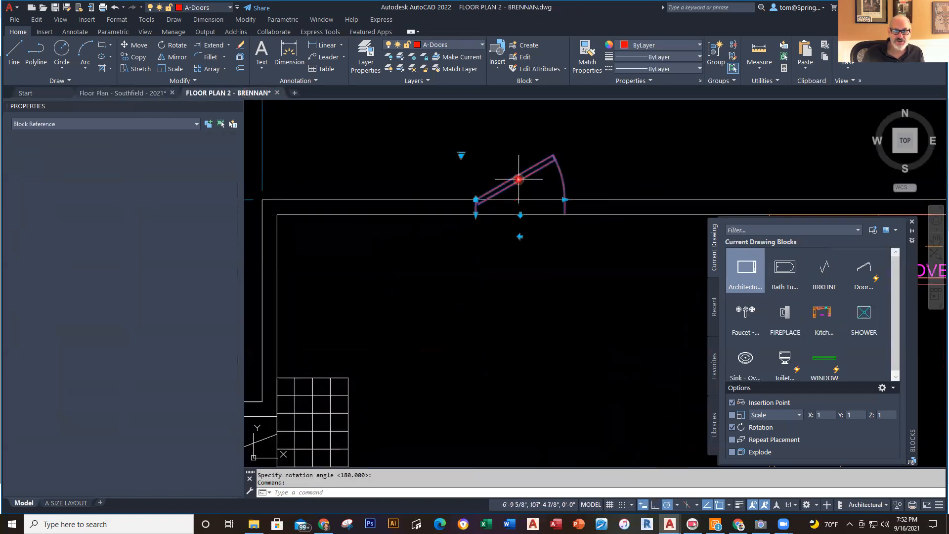
left_click(519, 236)
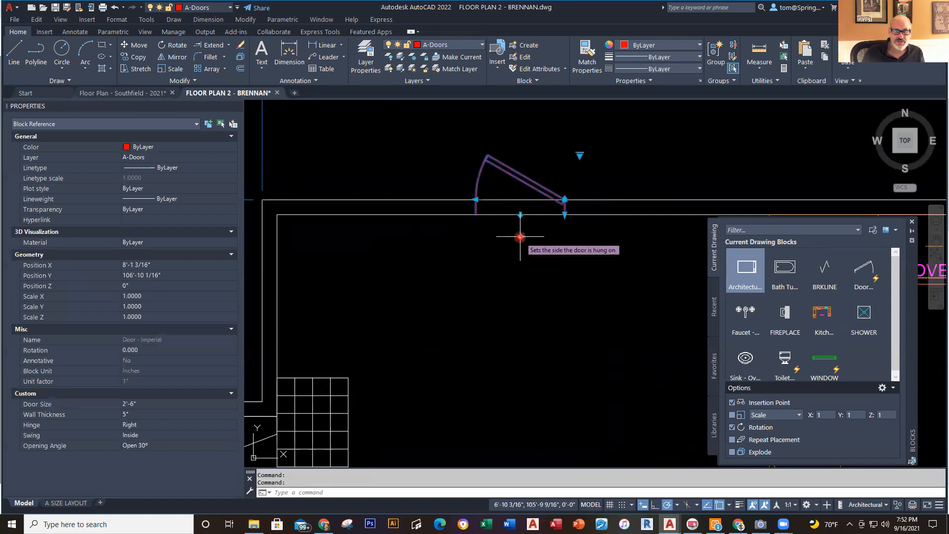
left_click(520, 236)
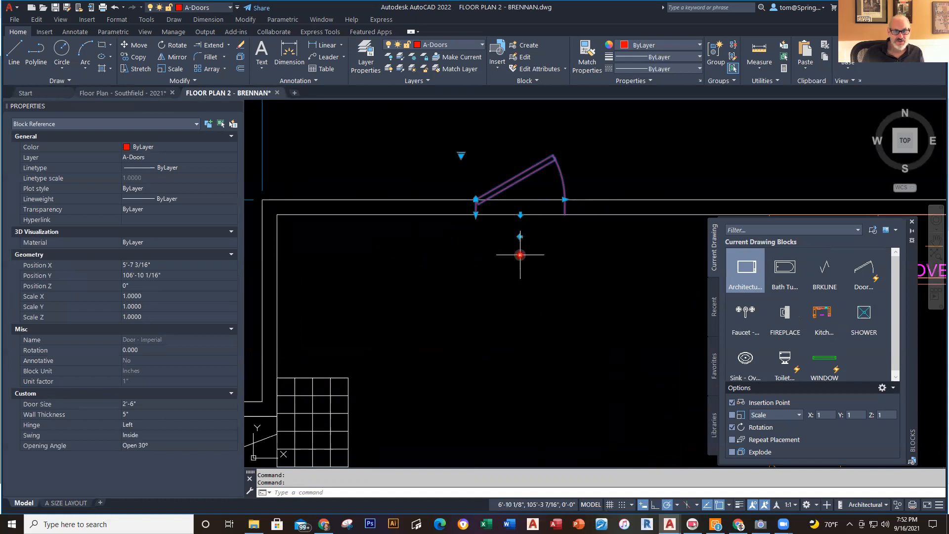
Set the new door on the upper wall to open 90º and flip its hinge to Right
left_click(461, 155)
left_click(482, 195)
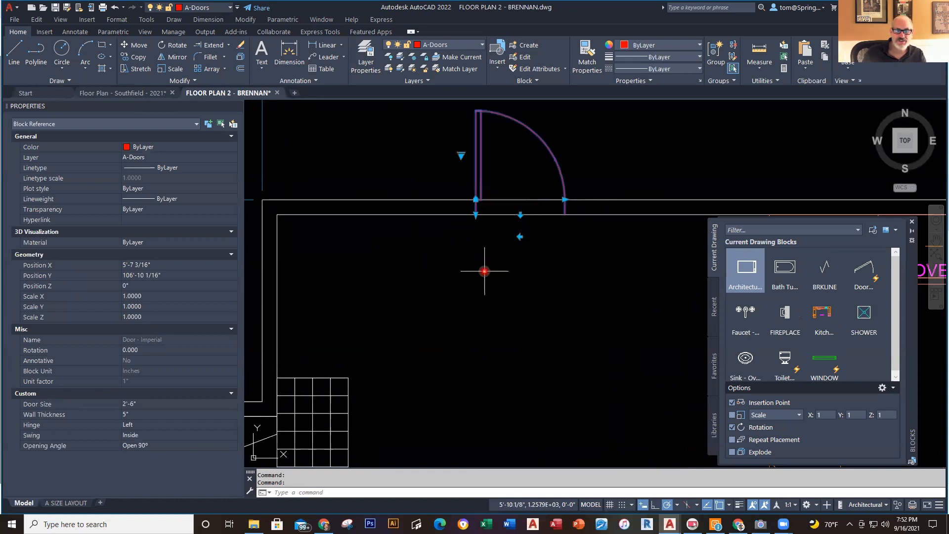
left_click(520, 235)
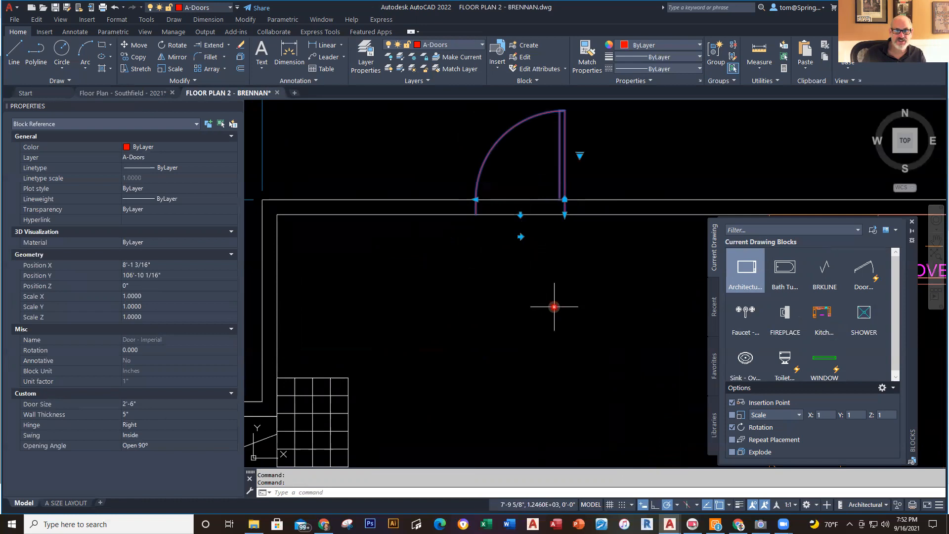
key("Escape")
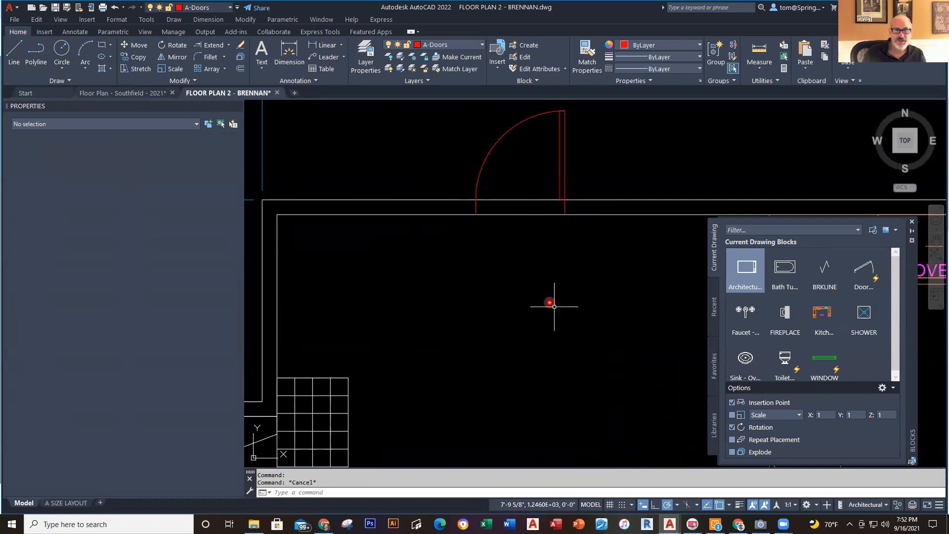
Make Dimensions current and add a linear dimension above the upper wall from the upper left exterior corner to the door's left edge
scroll(550, 321, "down", 1)
middle_click_drag(549, 322, 609, 323)
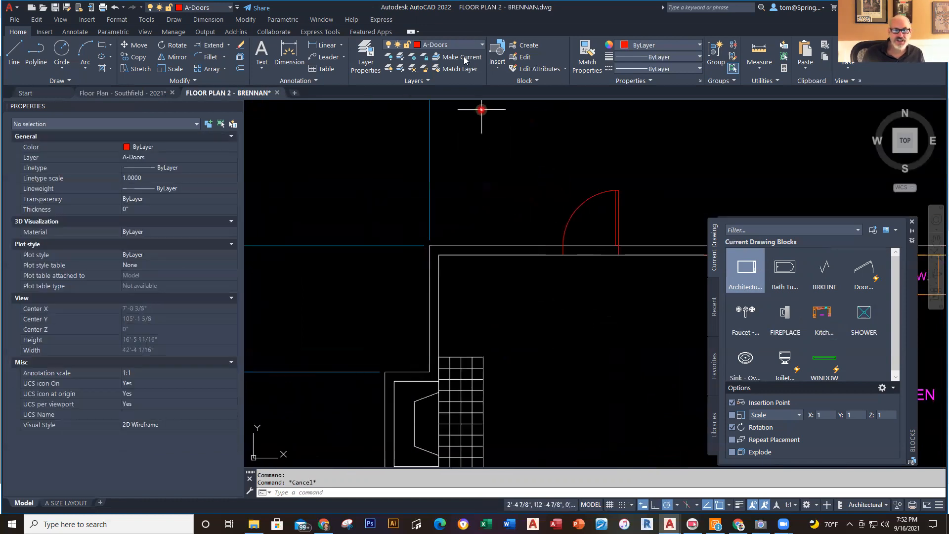
left_click(473, 46)
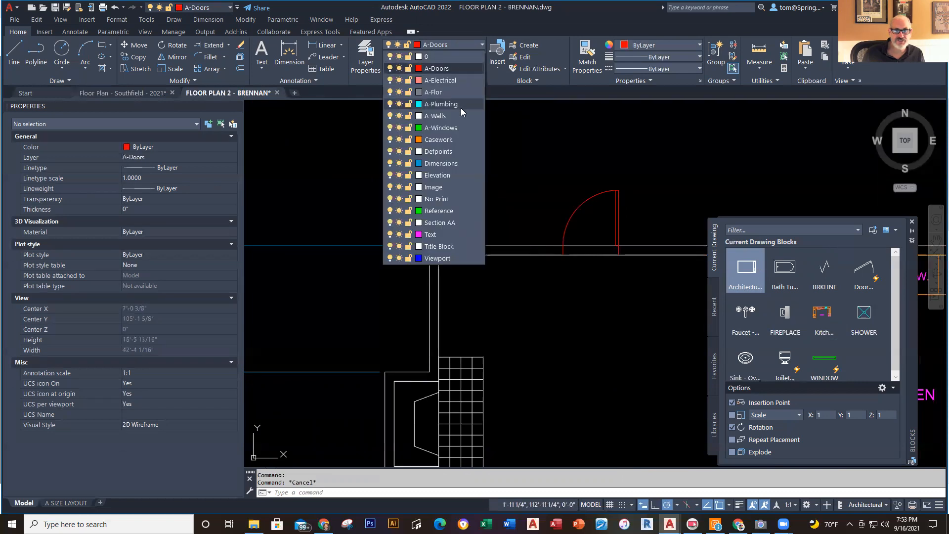
left_click(441, 163)
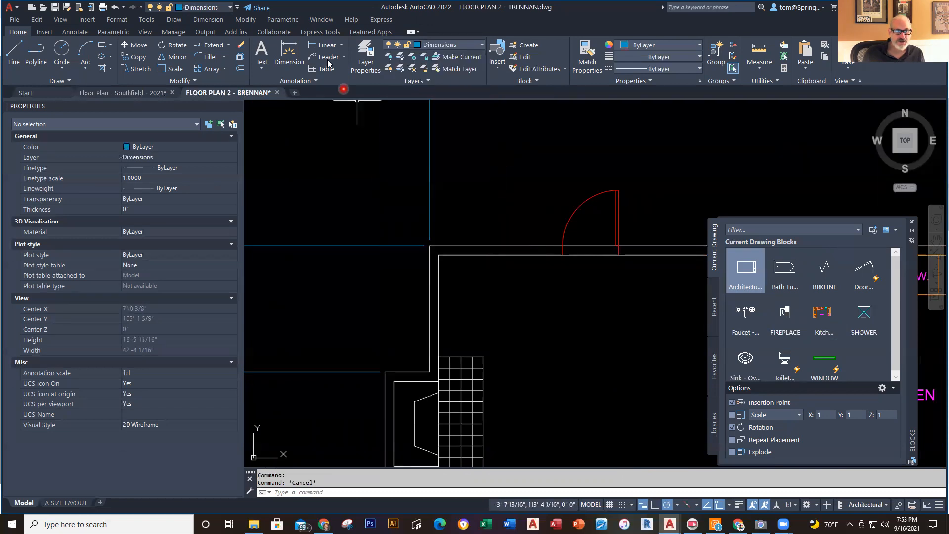
left_click(328, 50)
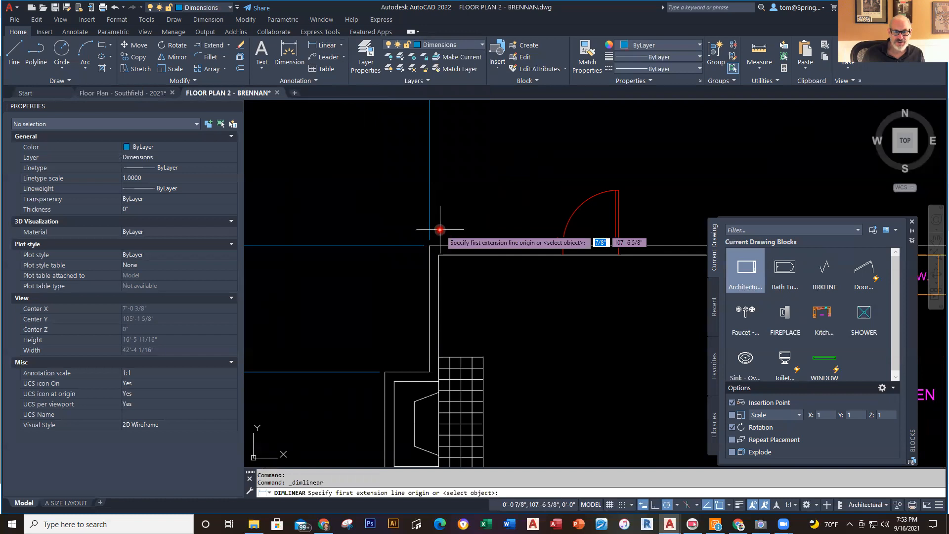
left_click(429, 244)
left_click(563, 245)
left_click(556, 138)
scroll(612, 215, "up", 2)
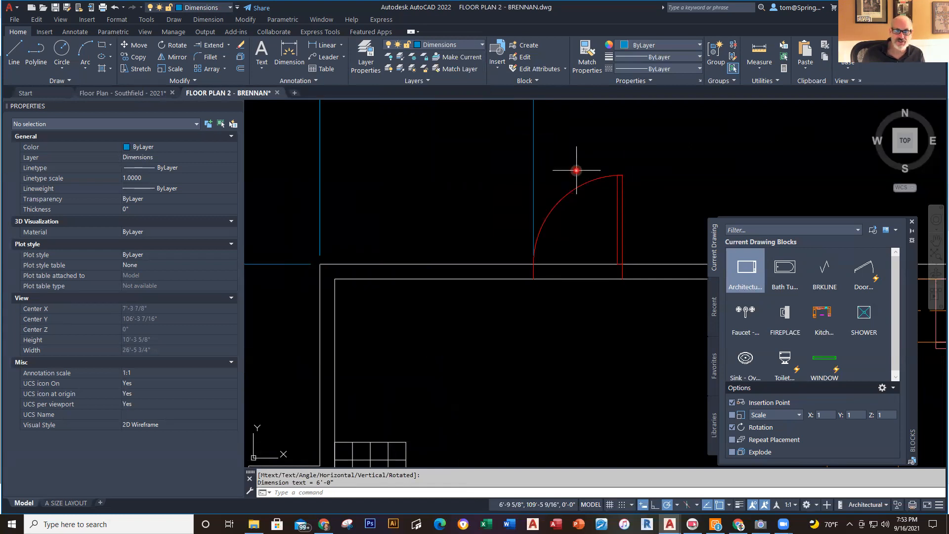
Make A-Doors current and insert a second Door block unrotated on the wall's outer face, 36" left of the first door's left edge
left_click(480, 45)
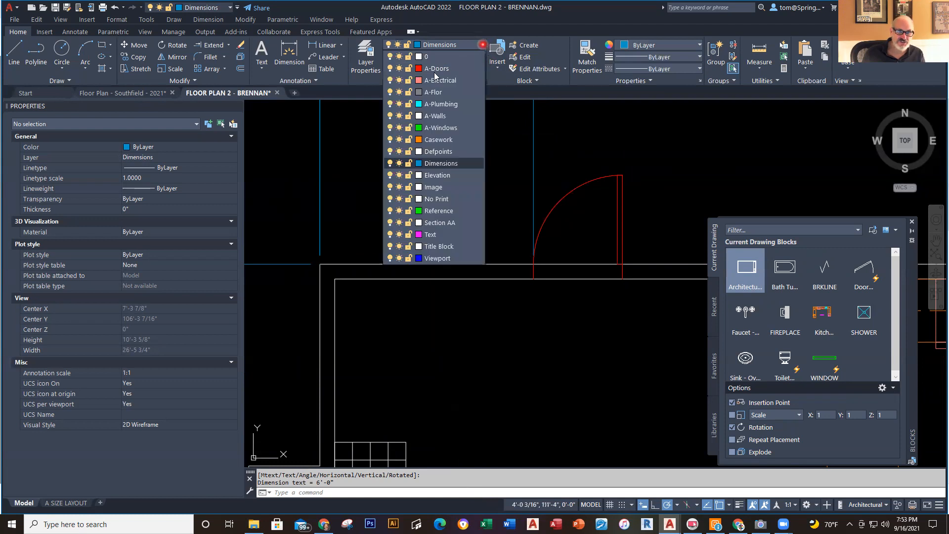
left_click(864, 283)
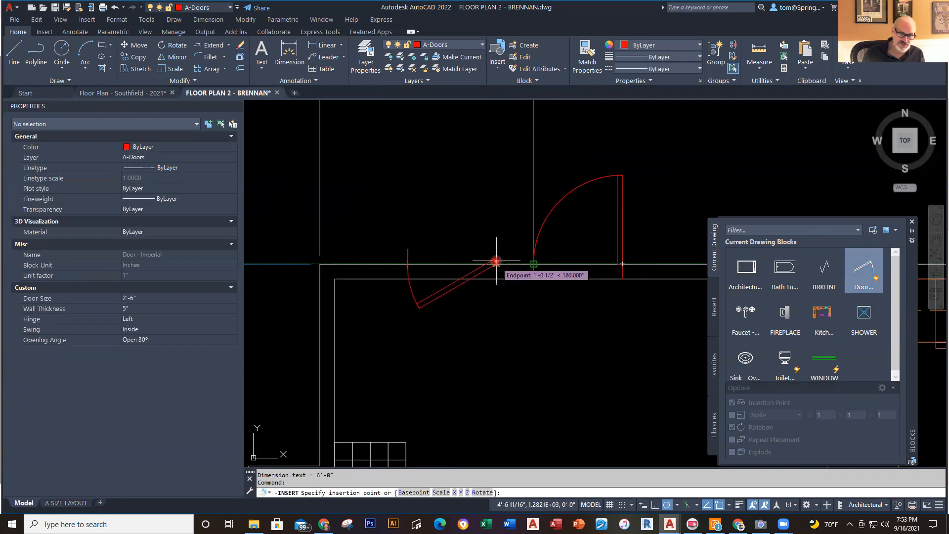
type("6")
key("Return")
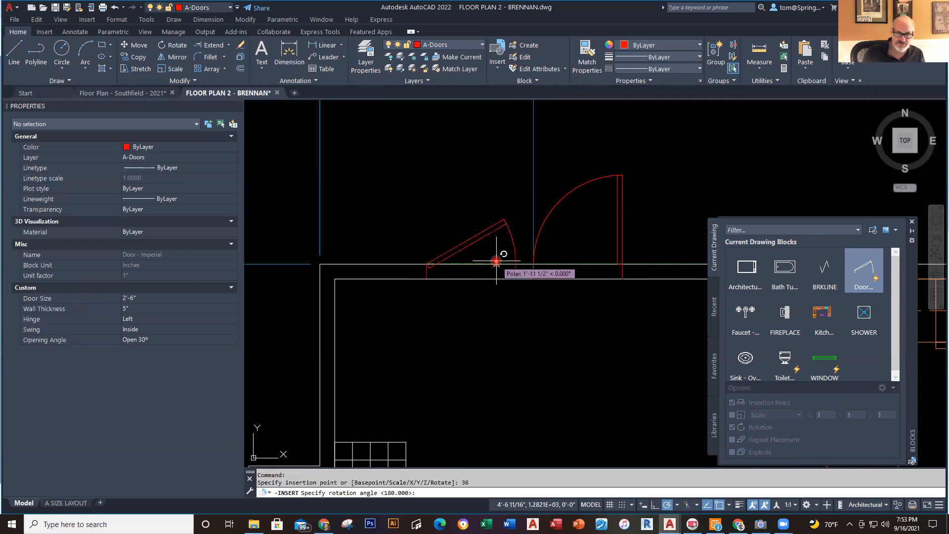
left_click(521, 264)
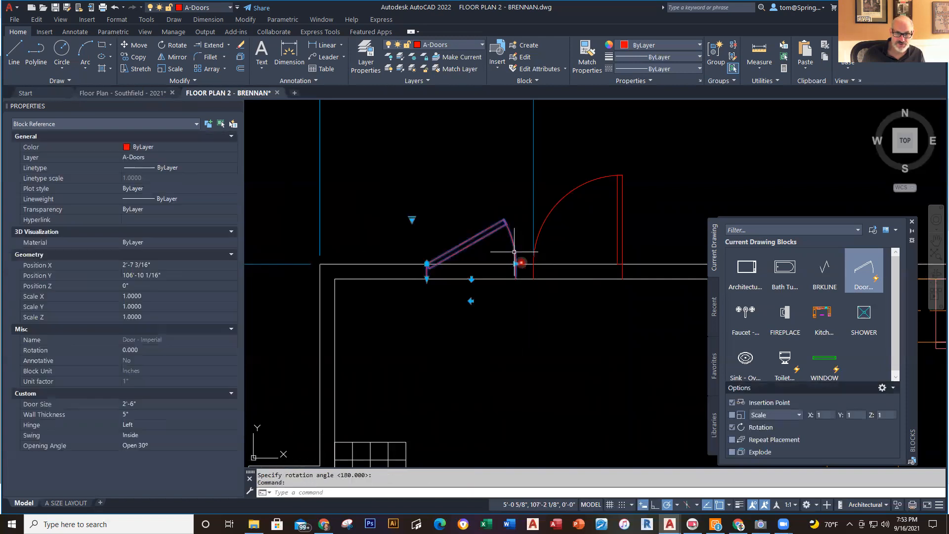
Stretch the second door's size to 3'-0" so it meets the first door's edge, and set it to open 90º
left_click(516, 265)
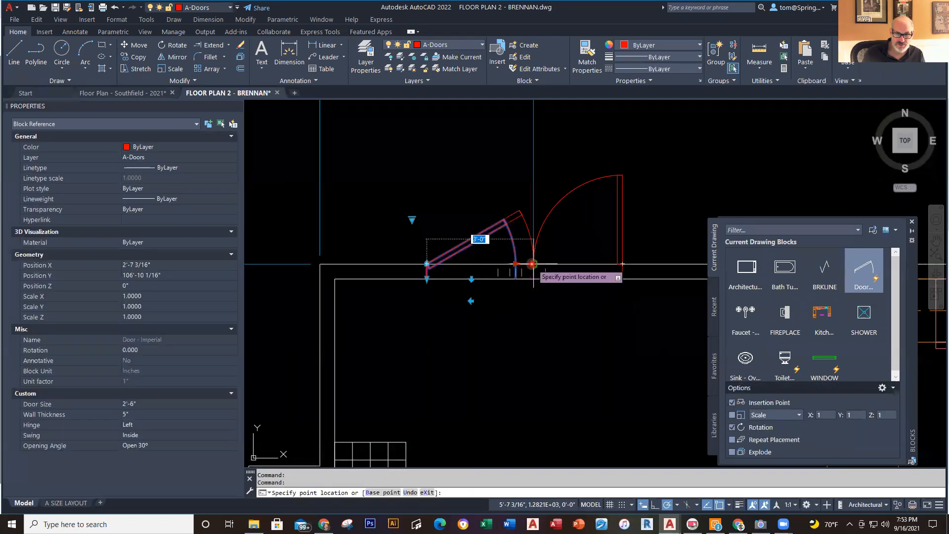
left_click(533, 264)
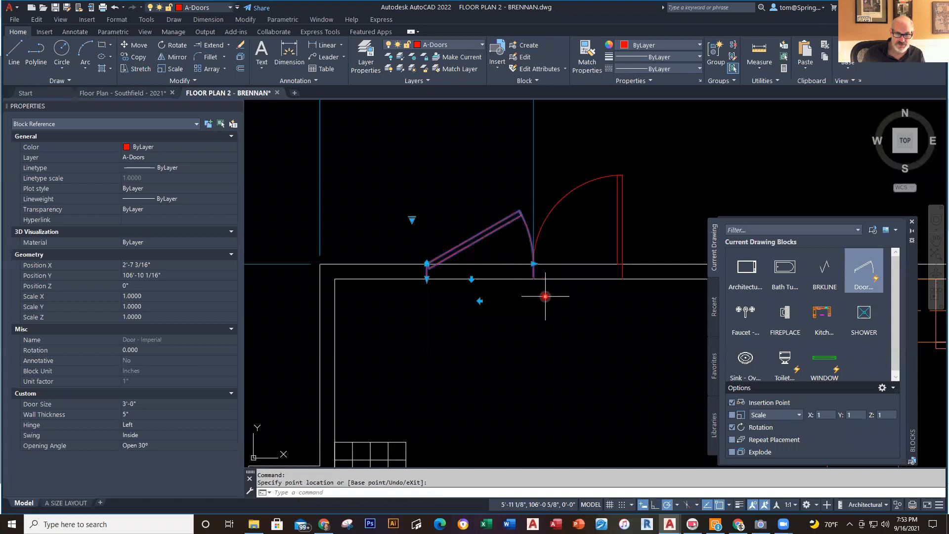
left_click(410, 217)
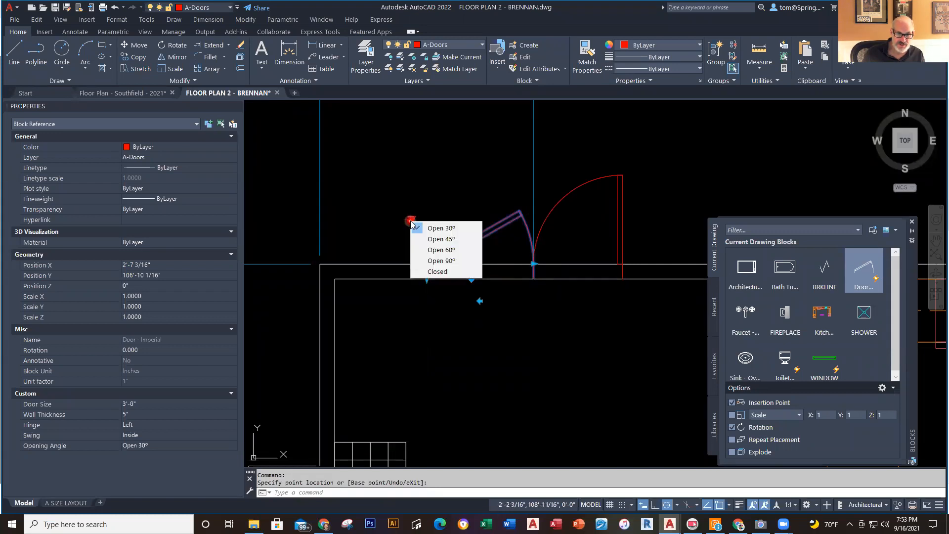
left_click(432, 262)
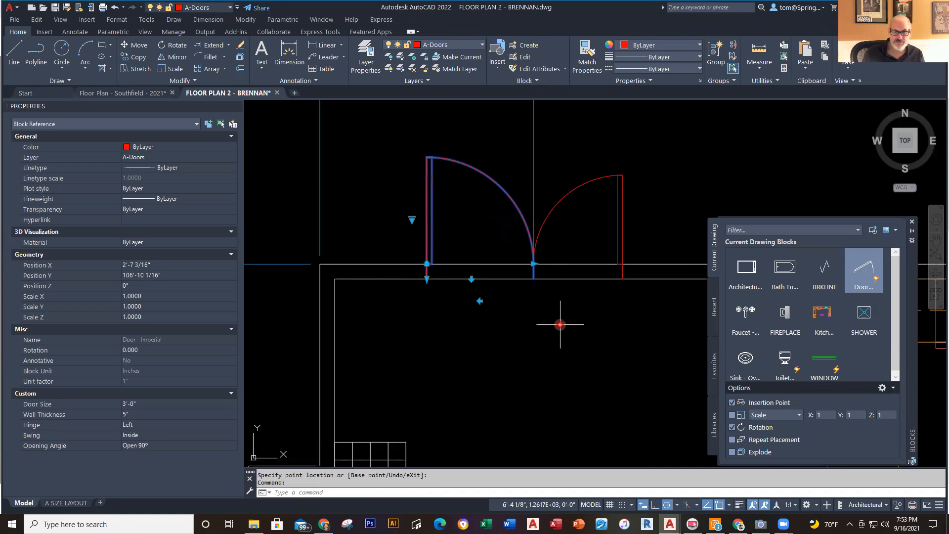
left_click(412, 220)
left_click(413, 219)
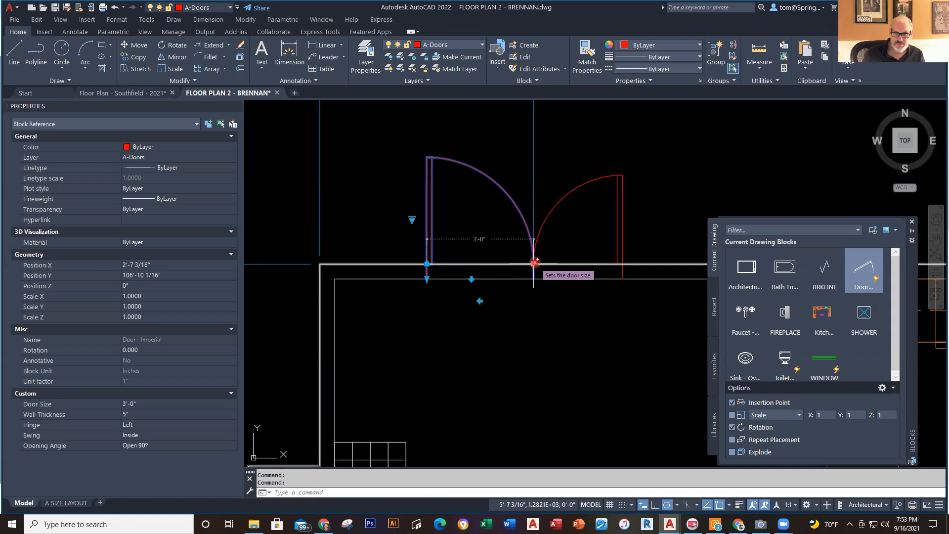
key("Escape")
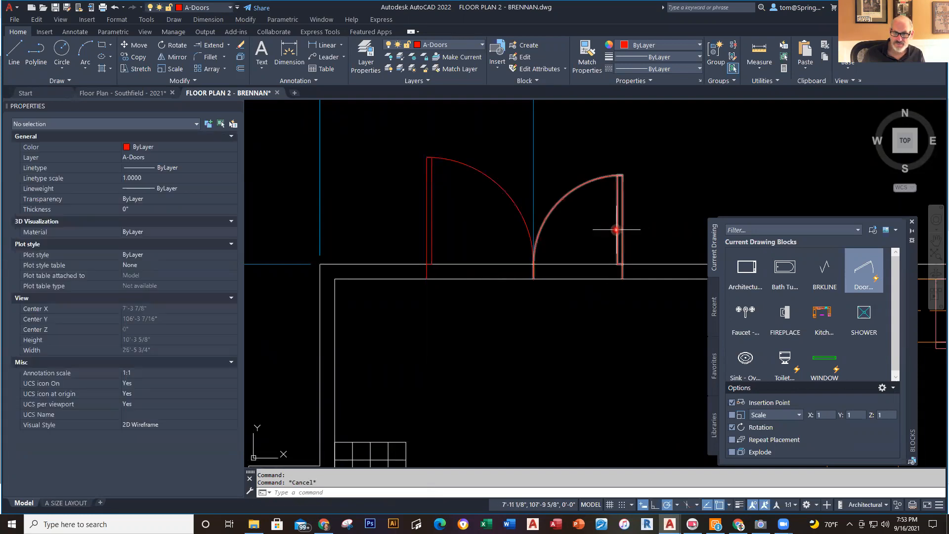
Stretch the right-hand door of the pair to a door size of 3'-0"
left_click(616, 229)
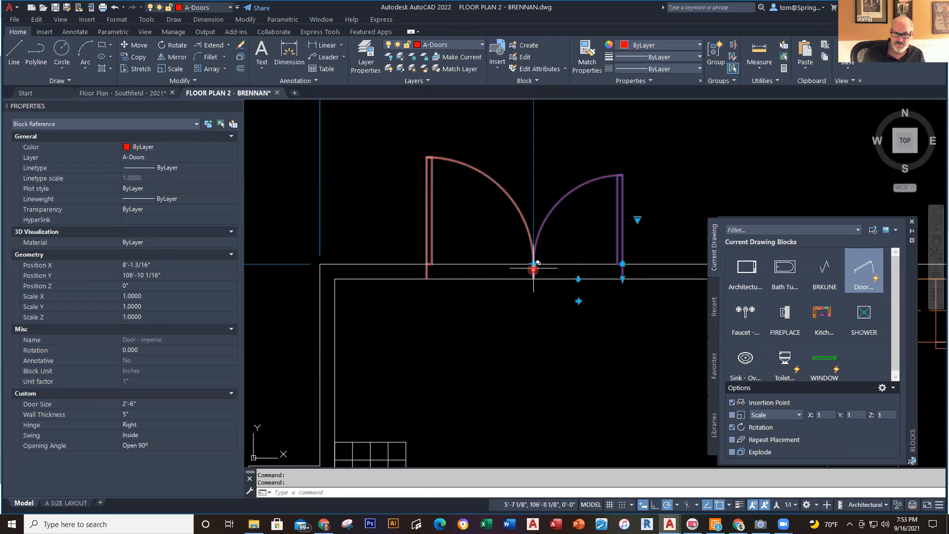
left_click(534, 263)
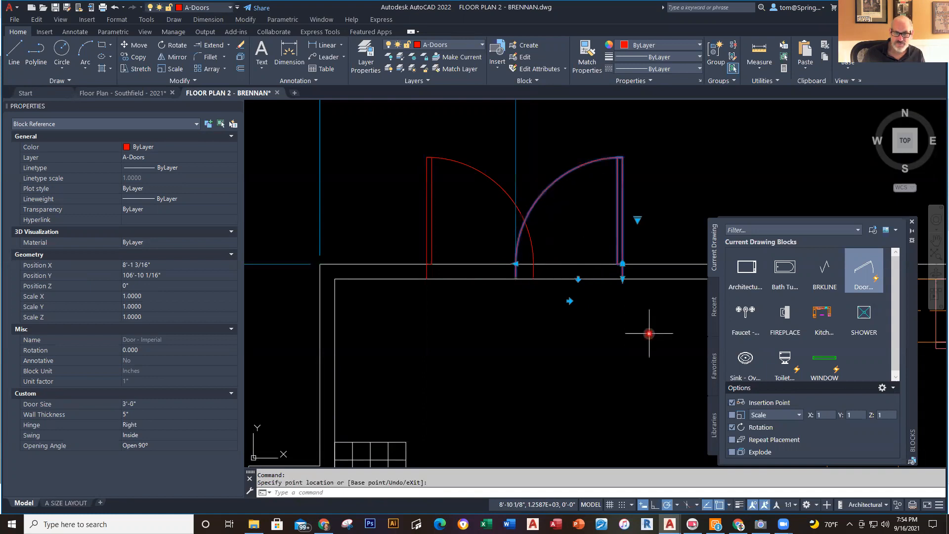
key("Escape")
Move the right-hand door so its left jamb end meets the right jamb end of the left-hand door
type("m")
key("Return")
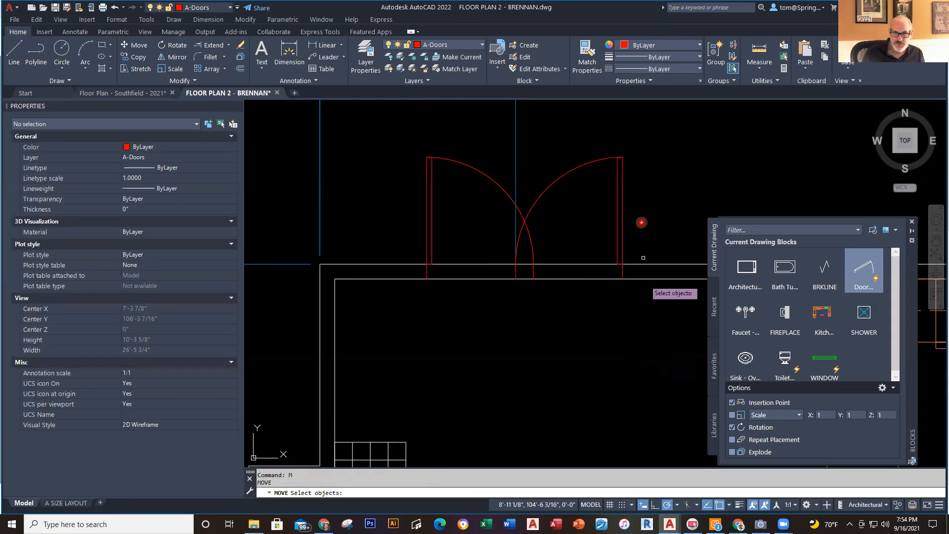
left_click(638, 176)
left_click(603, 217)
key("Return")
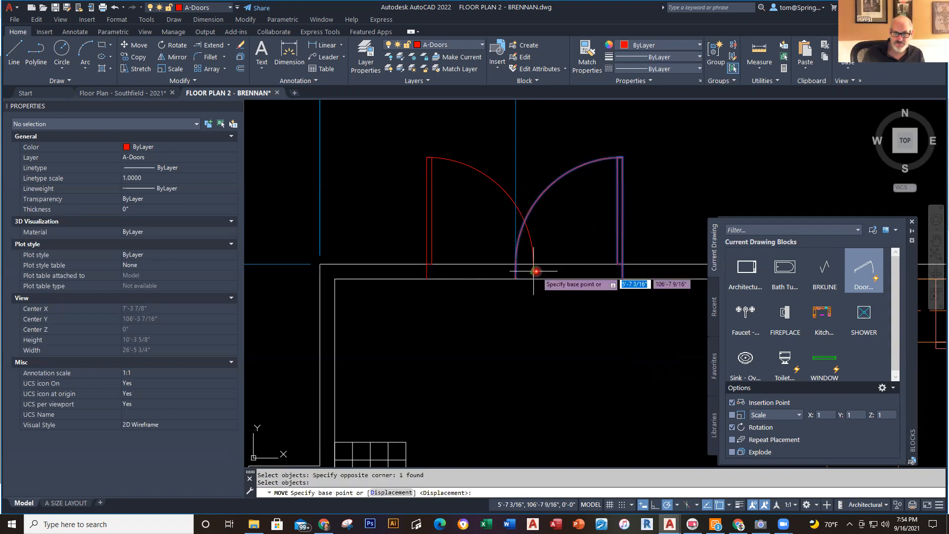
scroll(537, 273, "up", 6)
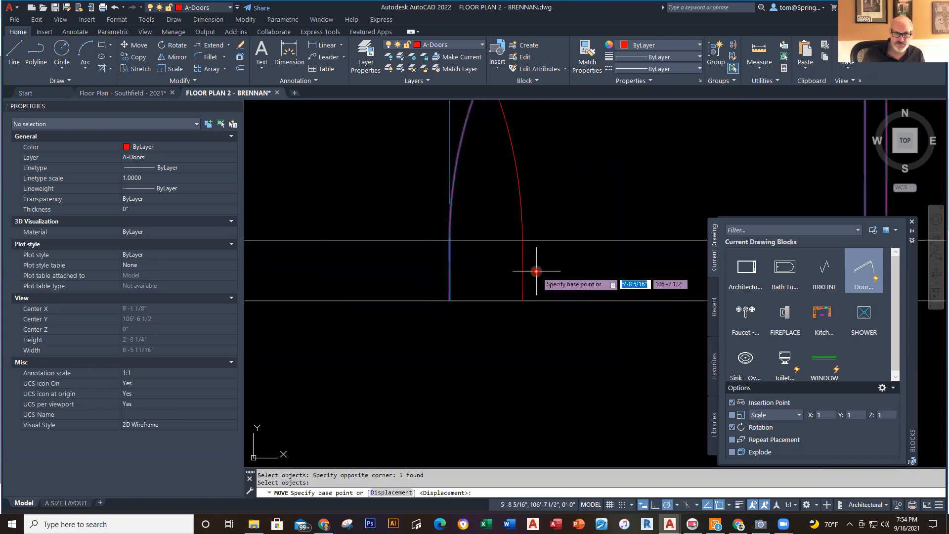
left_click(450, 300)
left_click(523, 298)
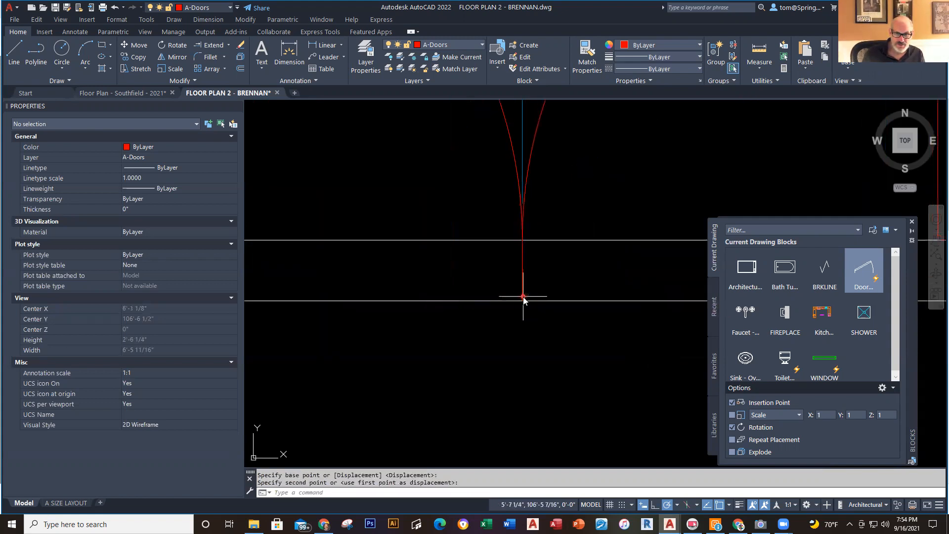
key("Escape")
scroll(611, 366, "down", 5)
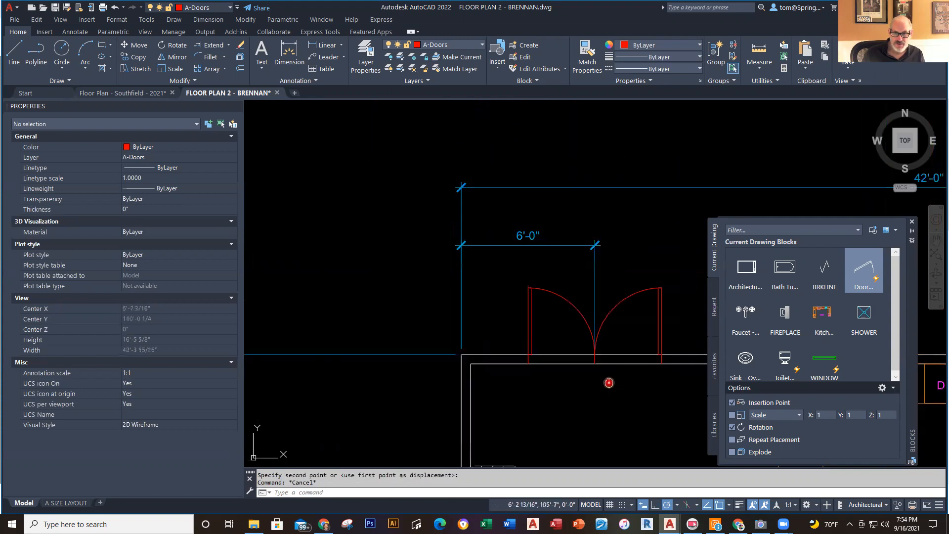
Trim the upper wall's lines out of both halves of the double door opening
middle_click_drag(609, 382, 532, 365)
type("tr")
key("Return")
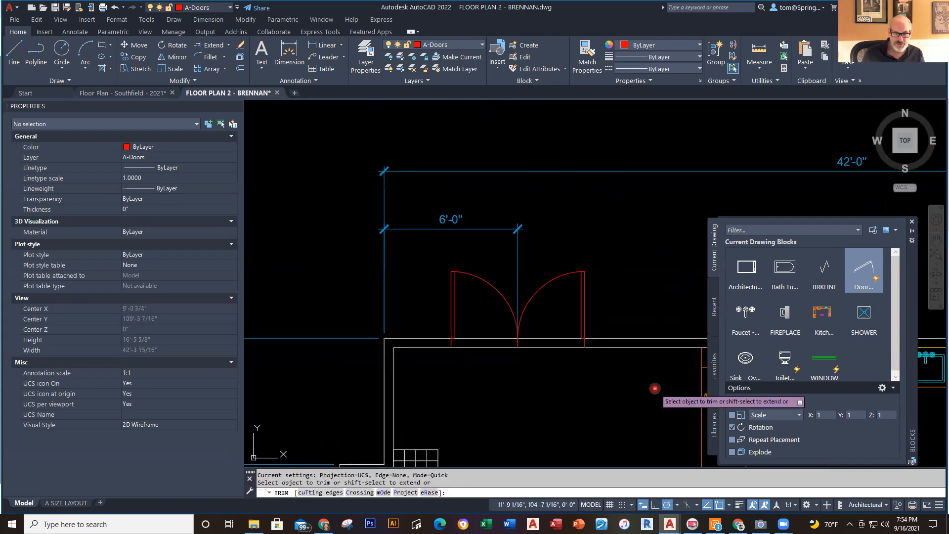
left_click_drag(541, 325, 542, 374)
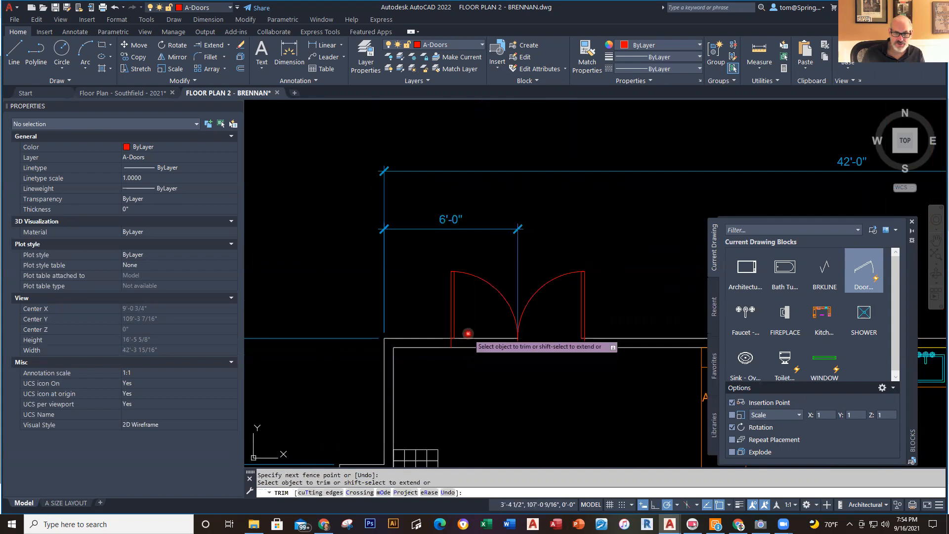
key("Escape")
Check the swing direction of the family room's double door in the Southfield plan, and return to FLOOR PLAN 2
scroll(565, 390, "down", 2)
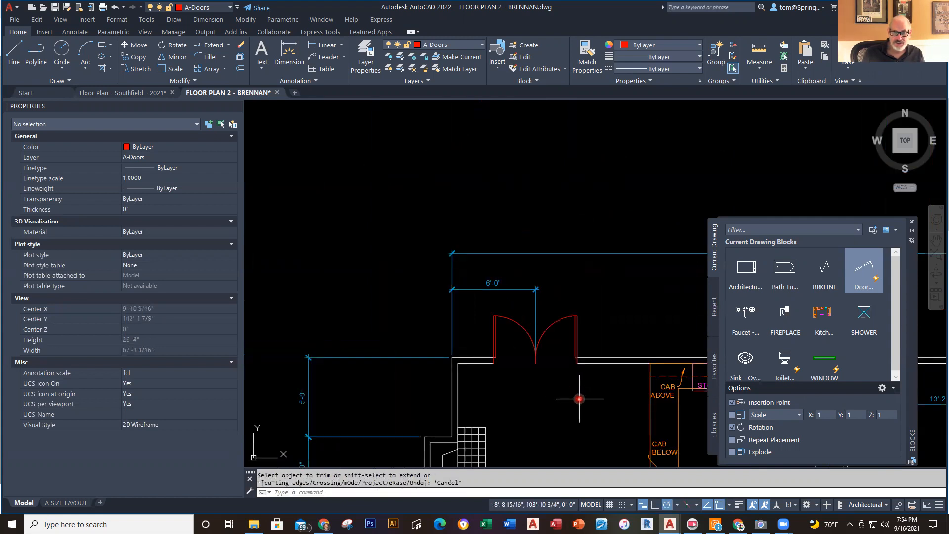
middle_click_drag(579, 399, 521, 305)
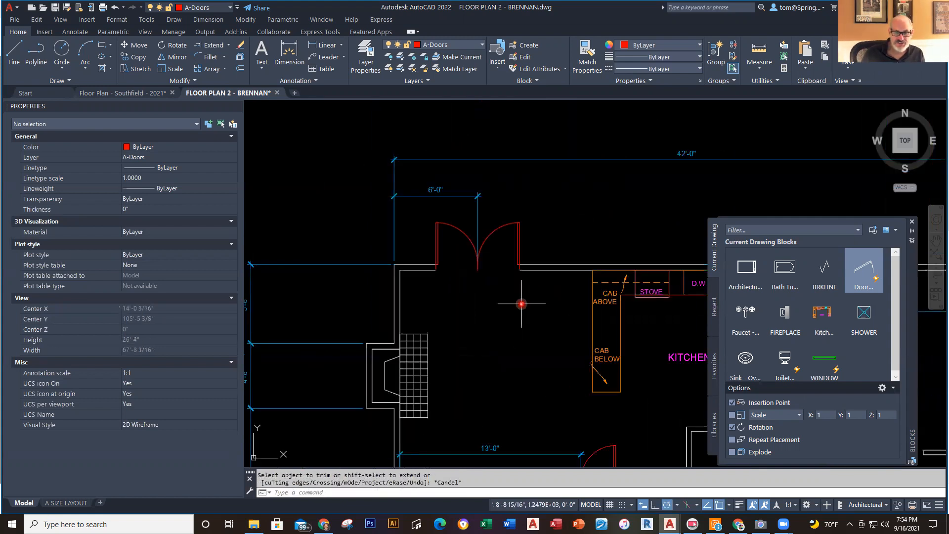
left_click(156, 97)
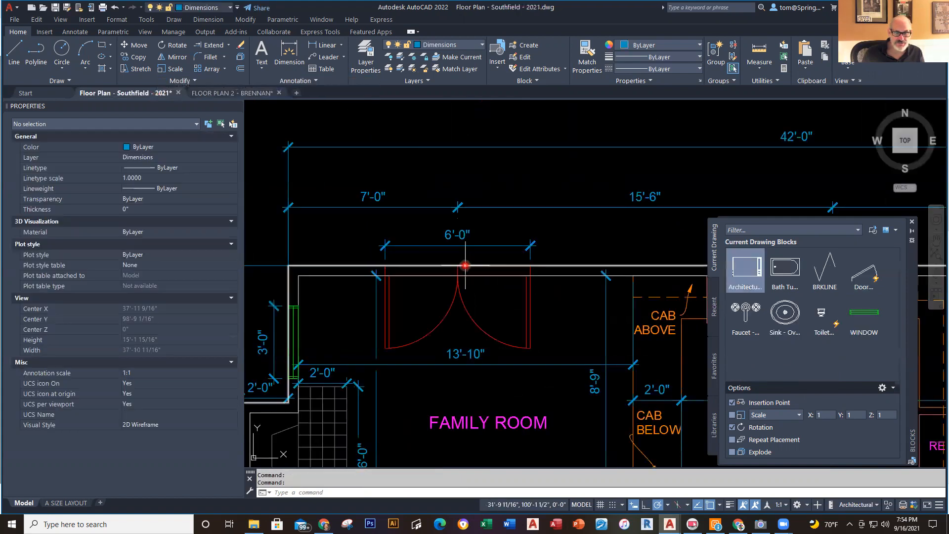
left_click(251, 93)
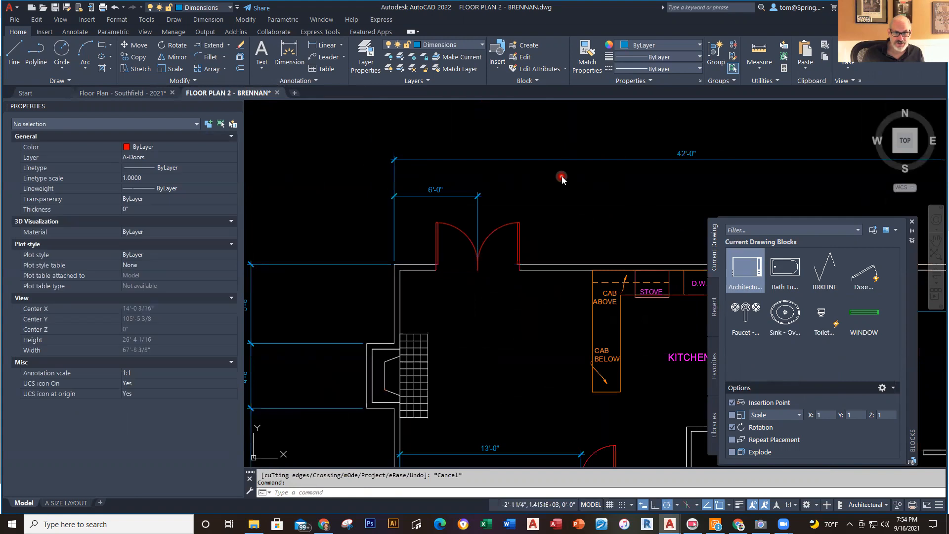
Flip the right-hand door of the family room's double door to swing into the room
left_click(494, 230)
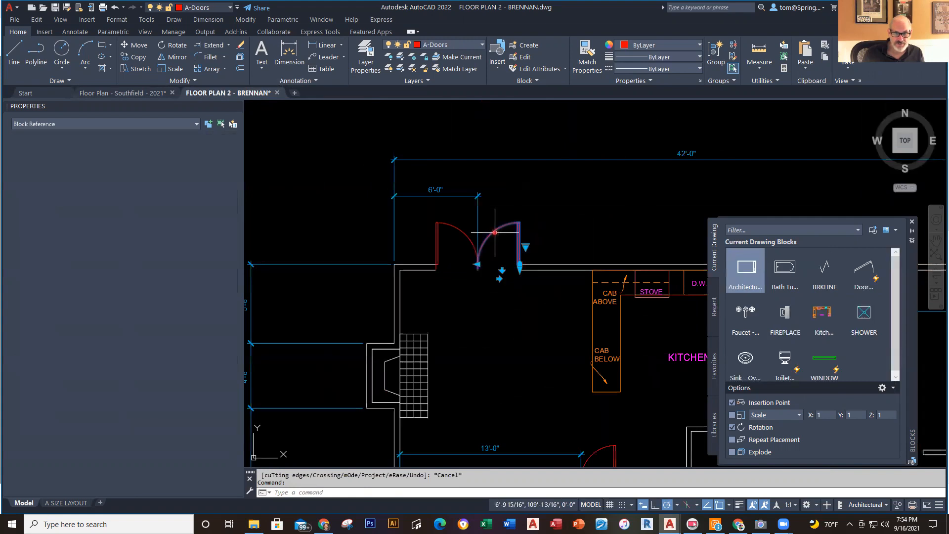
left_click(499, 267)
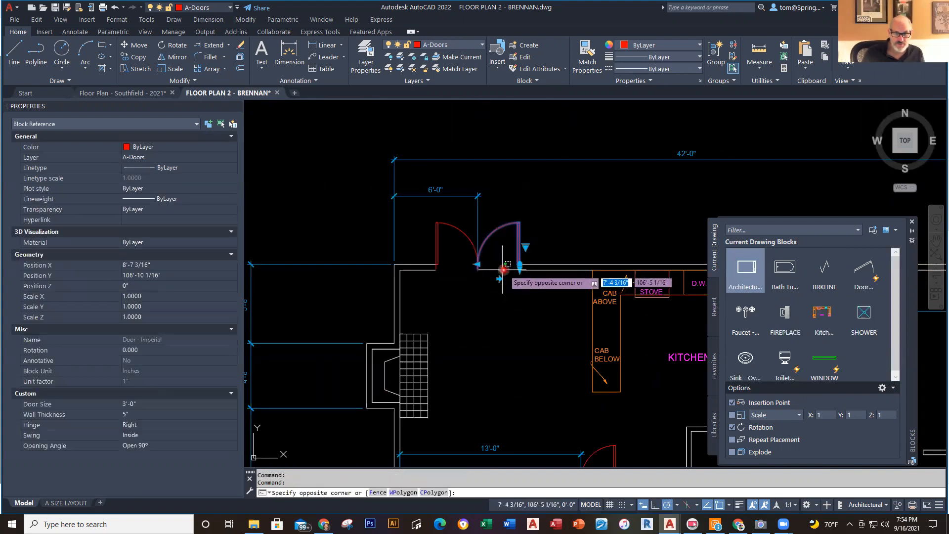
left_click(502, 269)
key("Escape")
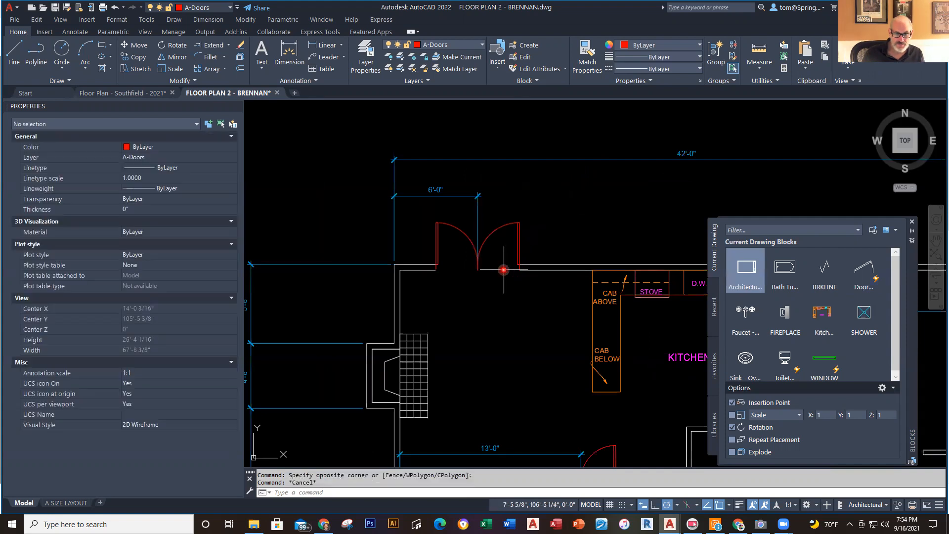
left_click(514, 249)
scroll(500, 265, "up", 4)
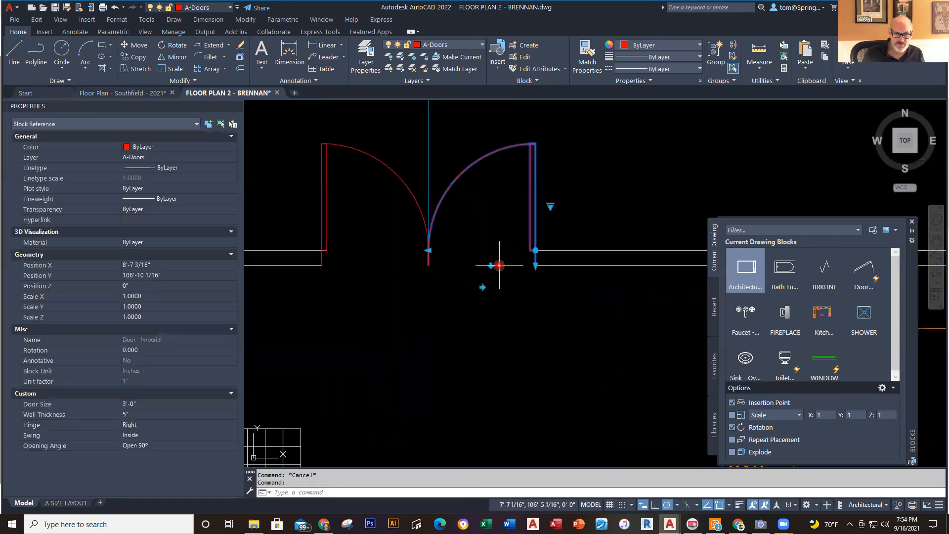
left_click(492, 266)
scroll(424, 311, "down", 3)
key("Escape")
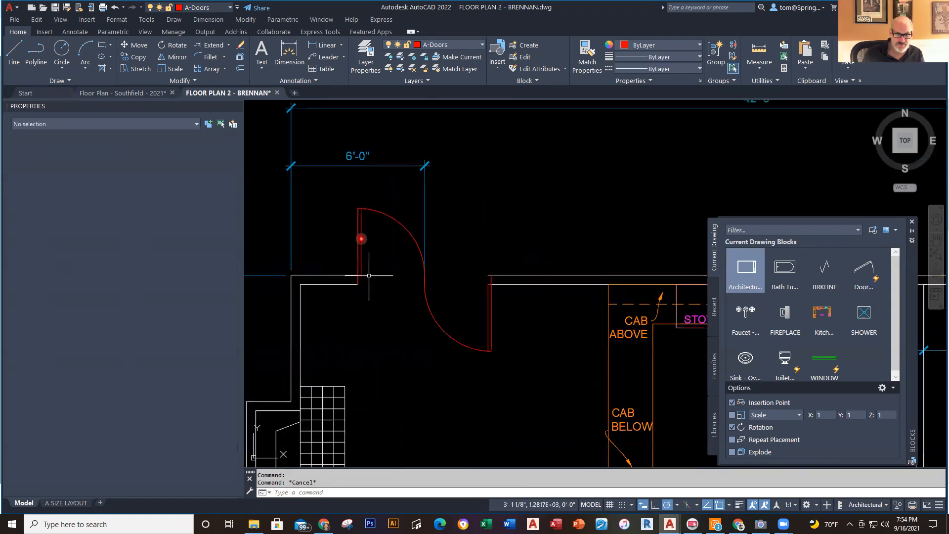
Flip the left-hand door of the pair to swing into the room as well
left_click(402, 221)
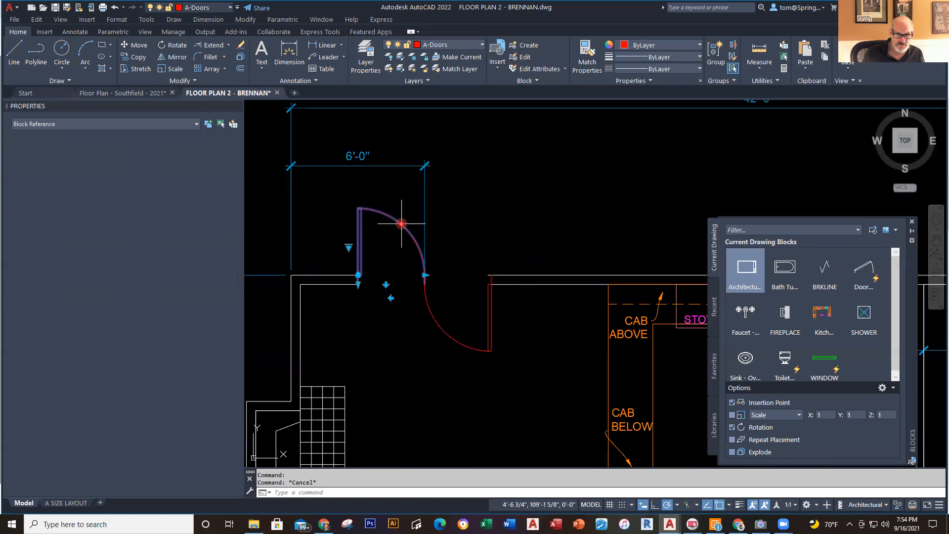
left_click(386, 286)
key("Escape")
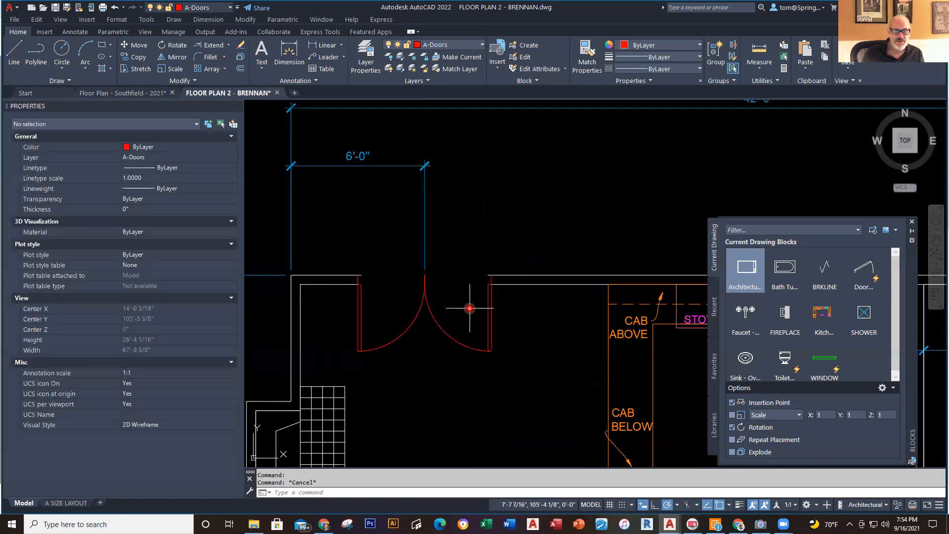
Trim the short outer wall line stubs that project past the jambs on both sides of the double door opening
scroll(469, 308, "up", 3)
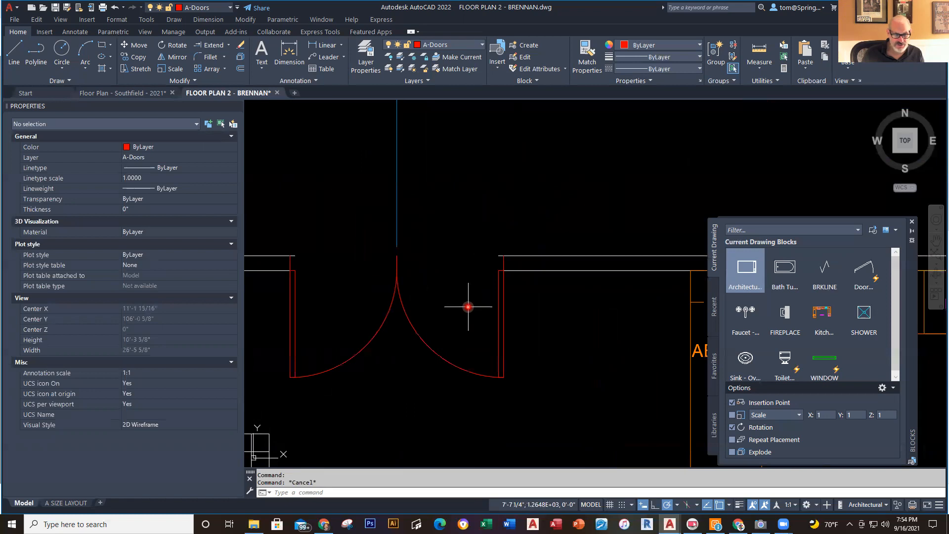
type("tr")
key("Return")
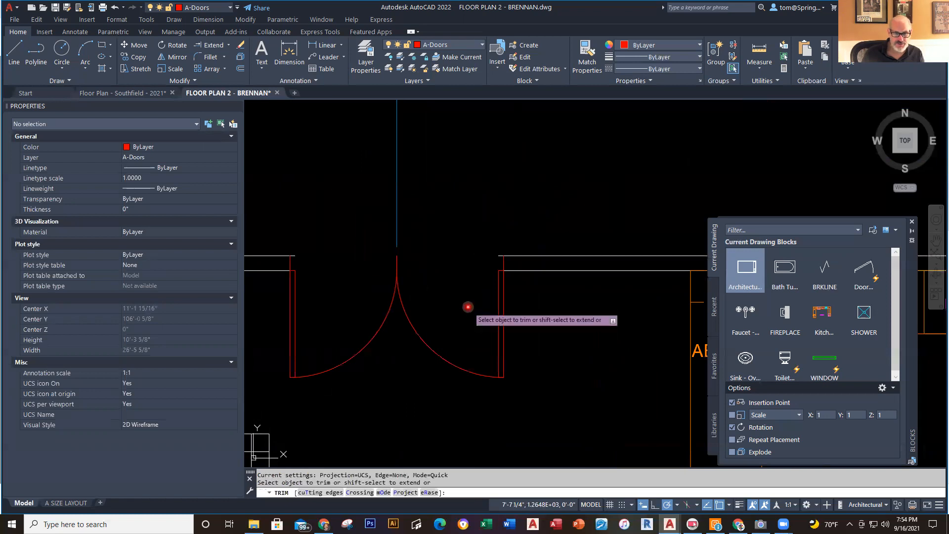
left_click(295, 256)
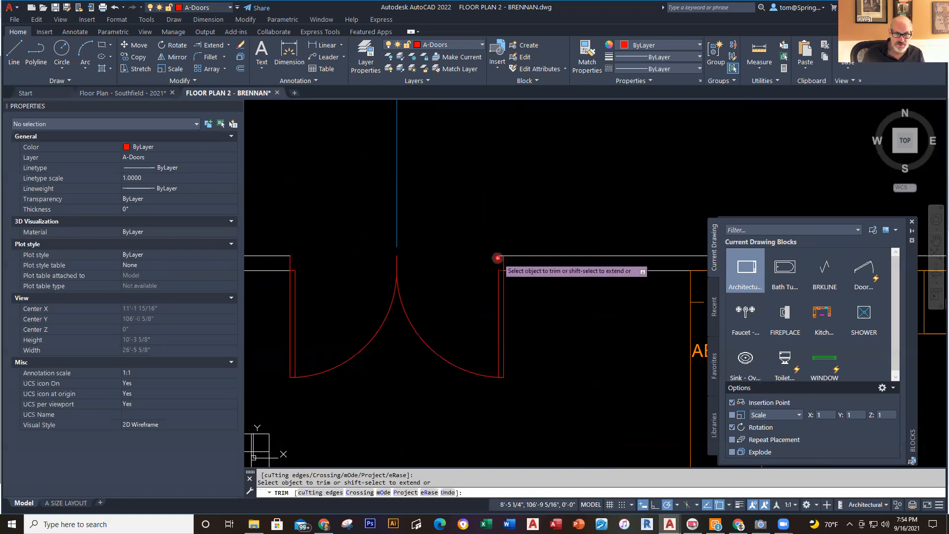
mouse_move(498, 255)
left_mouse_down()
mouse_move(479, 212)
mouse_move(503, 193)
mouse_move(500, 241)
left_mouse_up()
key("Escape")
Check the double door's distance from the house corner in the Southfield plan against FLOOR PLAN 2, and return to FLOOR PLAN 2
scroll(447, 246, "down", 4)
scroll(431, 251, "down", 3)
scroll(435, 247, "up", 6)
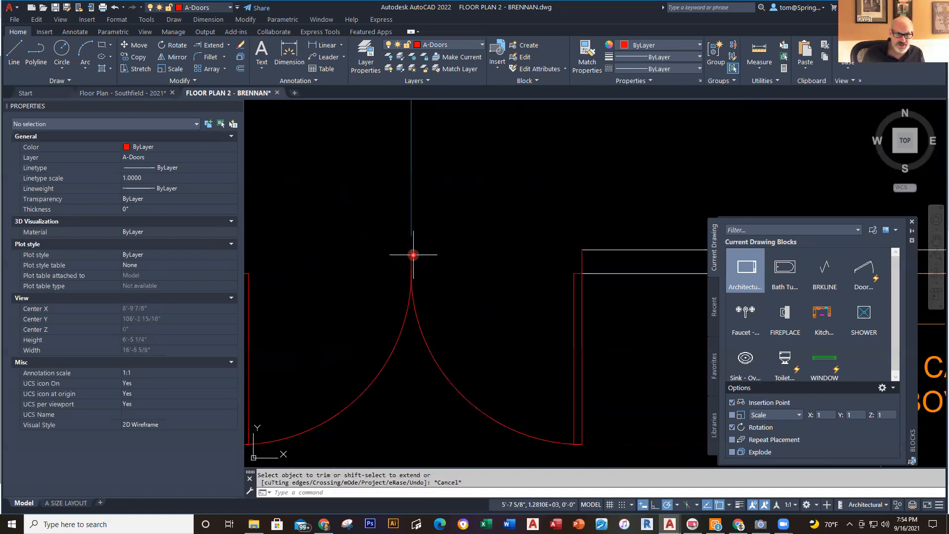
scroll(418, 252, "down", 5)
key("Escape")
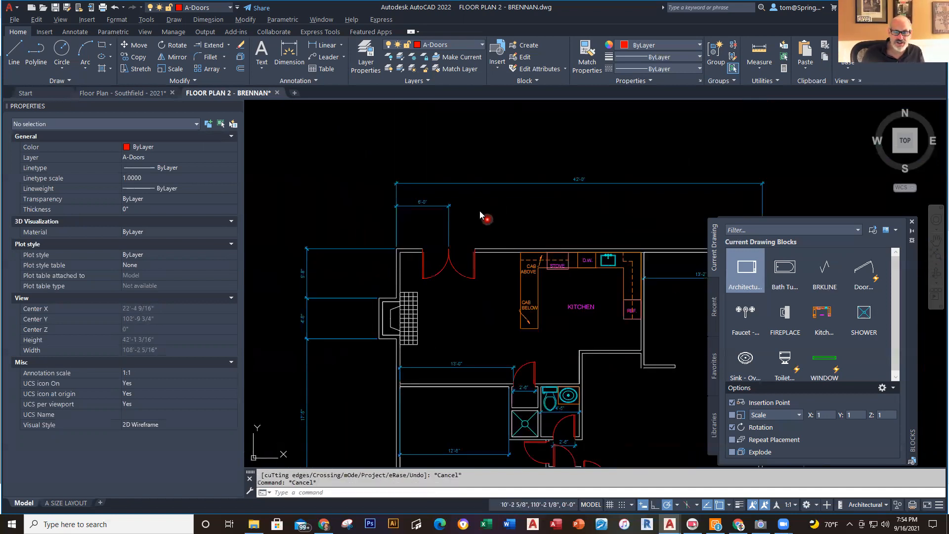
left_click(148, 94)
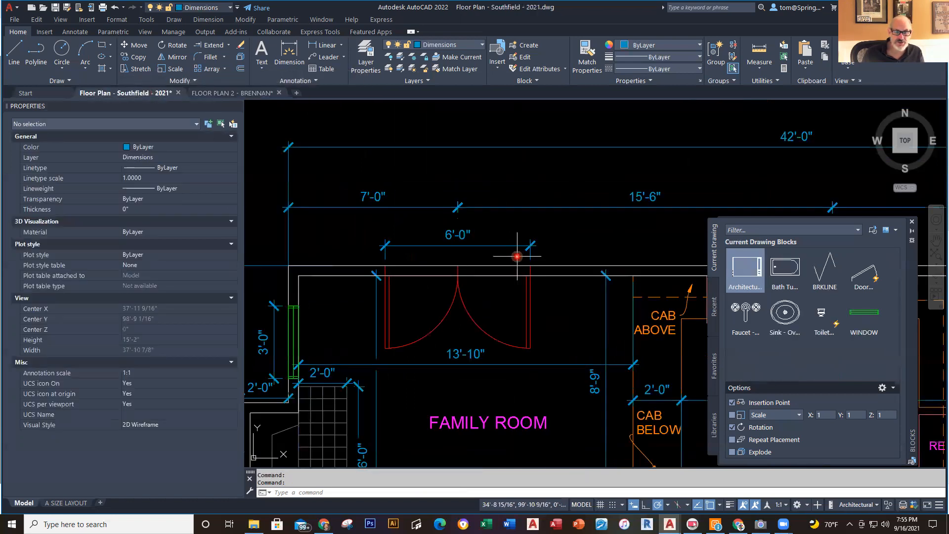
scroll(517, 256, "down", 5)
left_click(227, 93)
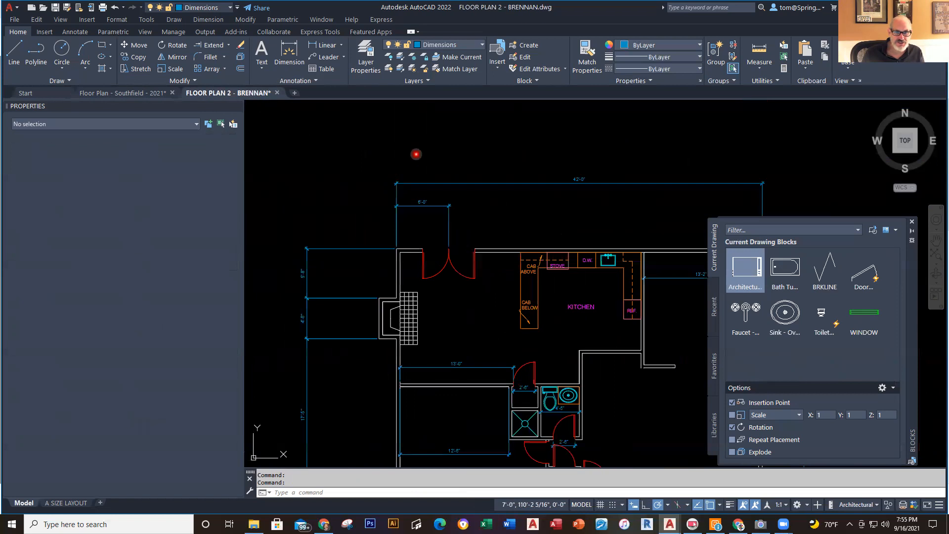
scroll(439, 192, "up", 4)
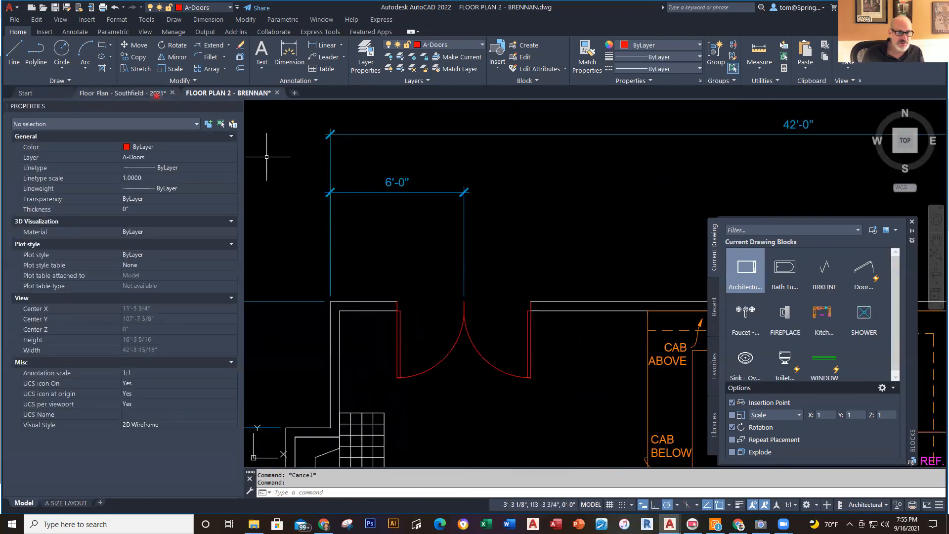
left_click(157, 94)
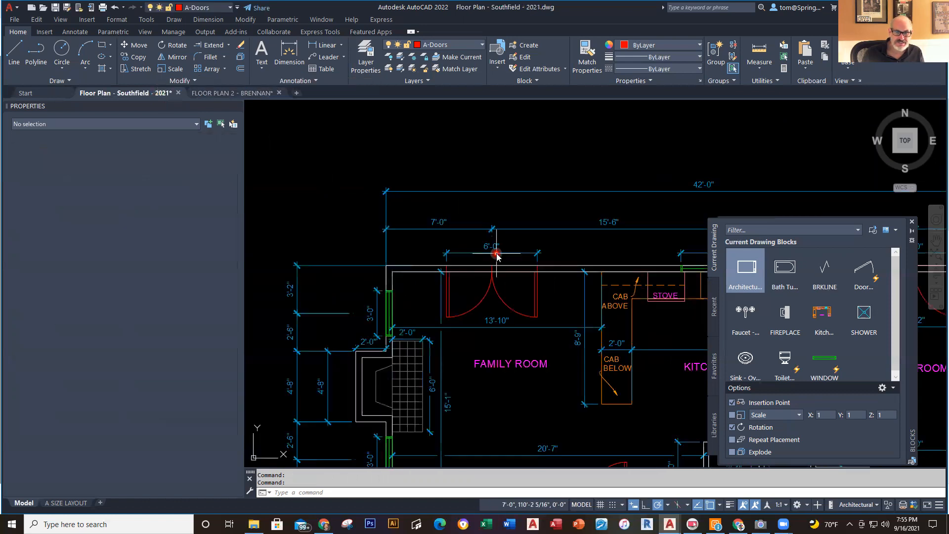
left_click(227, 93)
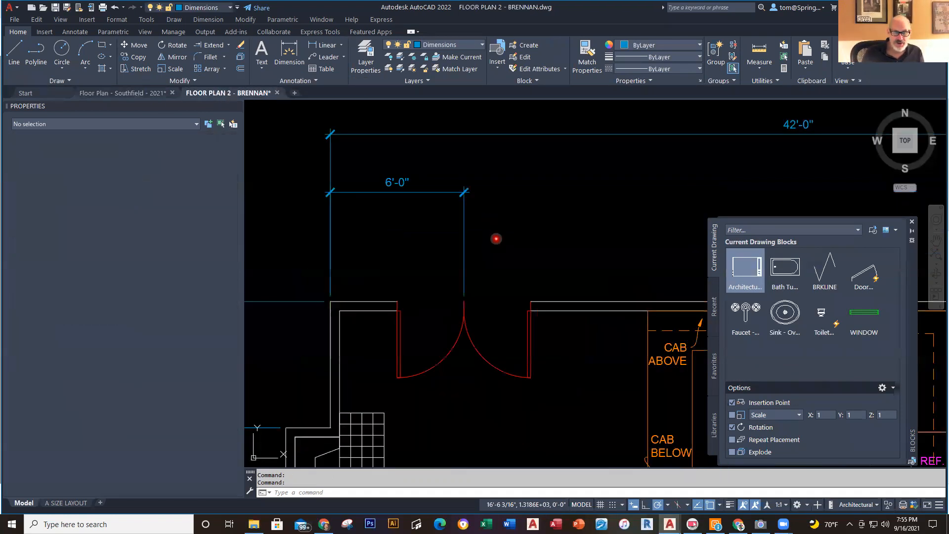
Move both doors of the family room's double door 1' along the upper wall toward the kitchen
type("m")
key("Return")
left_click(550, 325)
left_click(379, 360)
key("Return")
left_click(450, 389)
type("1'")
key("Return")
key("Escape")
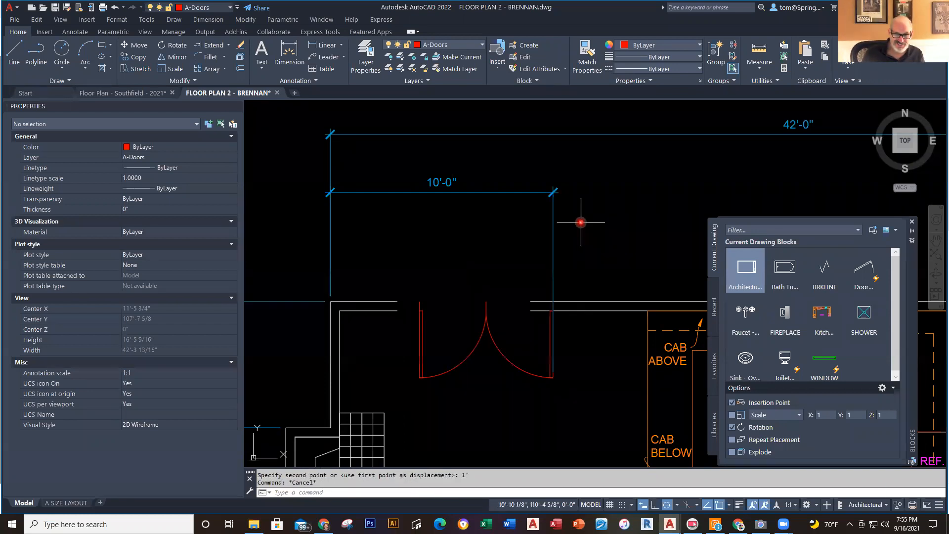
Stretch the double door's location dimension so its extension line ends at the outer wall face where the two doors meet
left_click(553, 241)
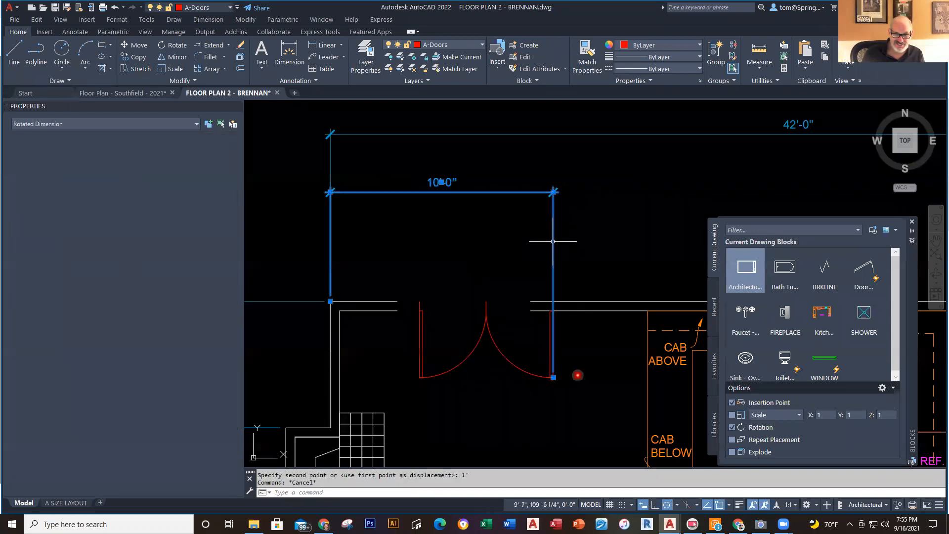
left_click(553, 378)
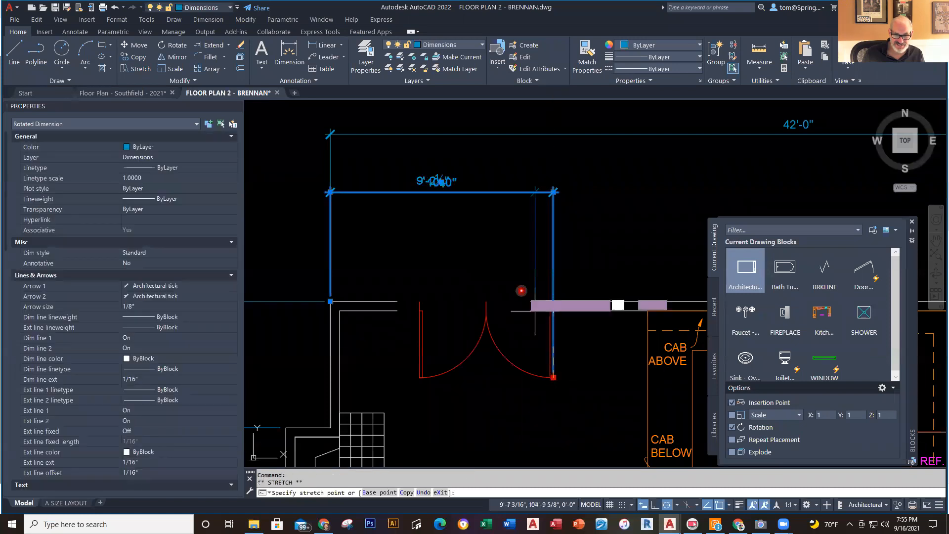
left_click(487, 301)
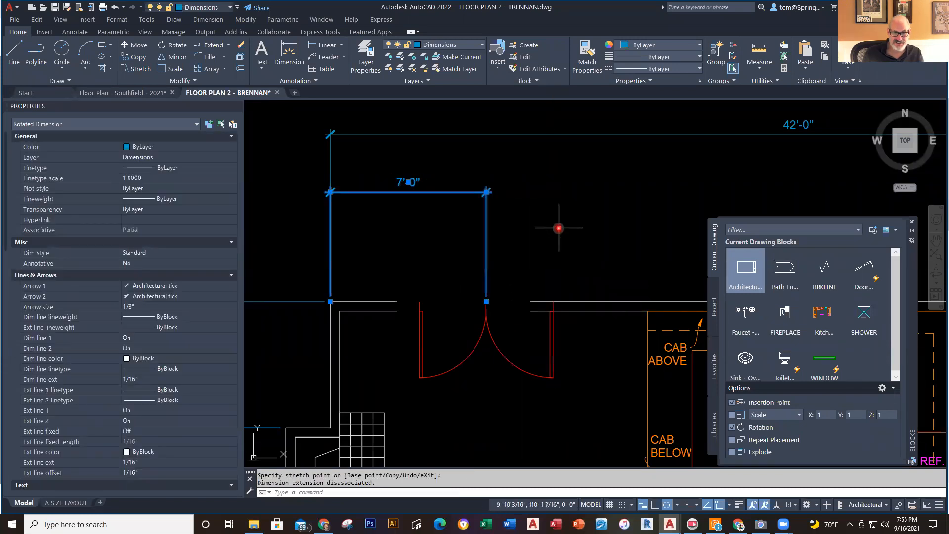
key("Escape")
key("Escape")
Stretch the outer and inner wall lines on the kitchen side of the opening to meet the right-hand door's jamb
scroll(561, 301, "up", 3)
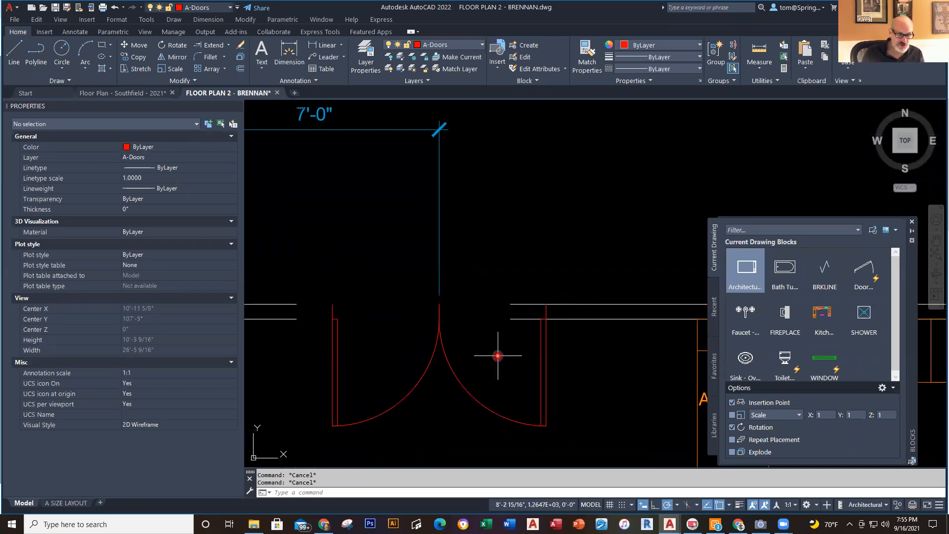
scroll(497, 356, "down", 2)
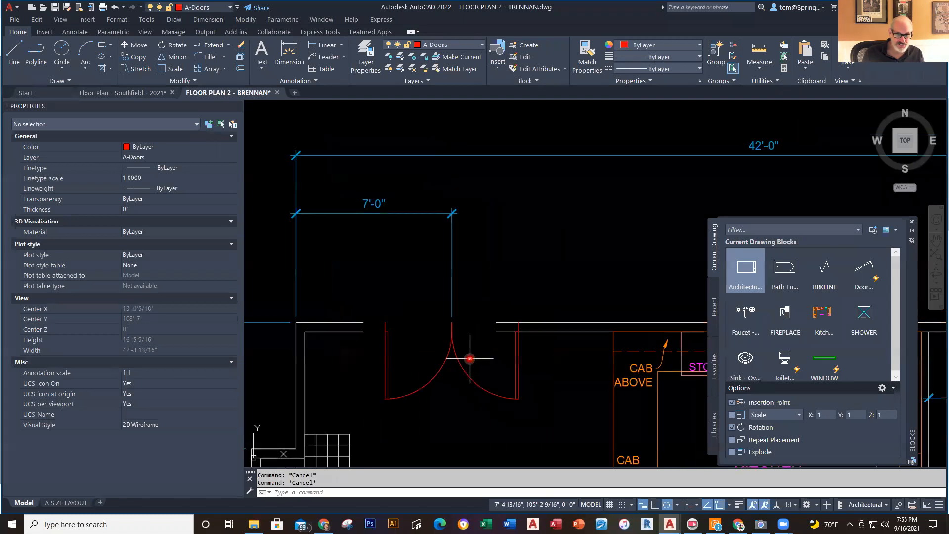
left_click(494, 323)
scroll(488, 325, "up", 4)
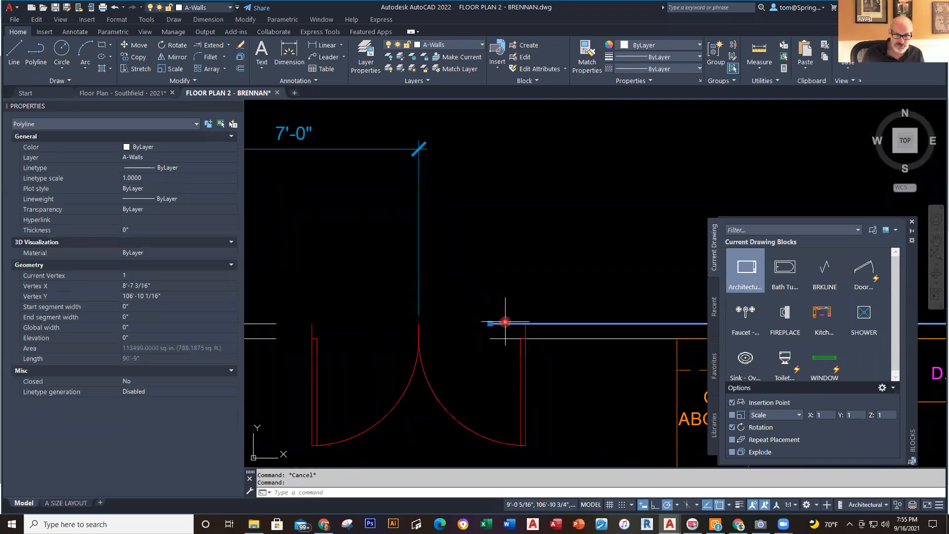
left_click(481, 327)
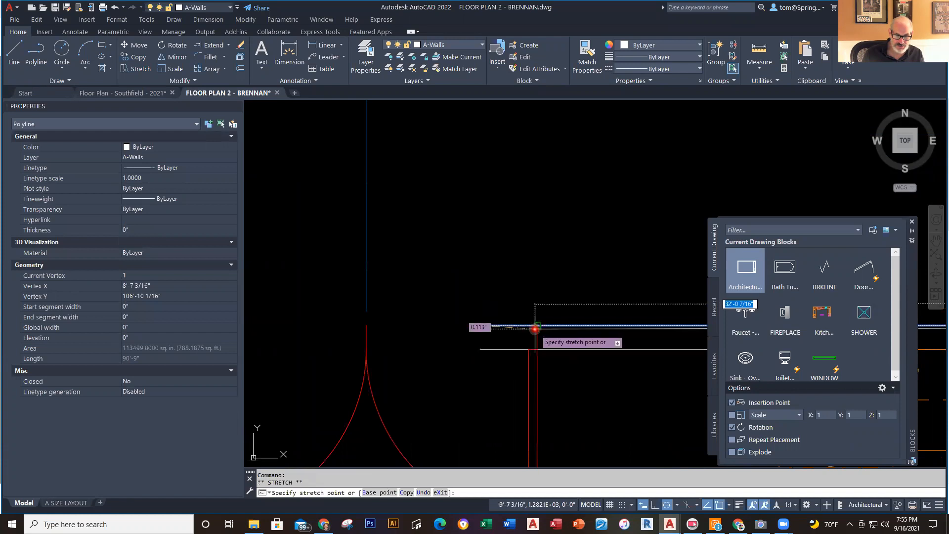
key("Escape")
left_click(489, 349)
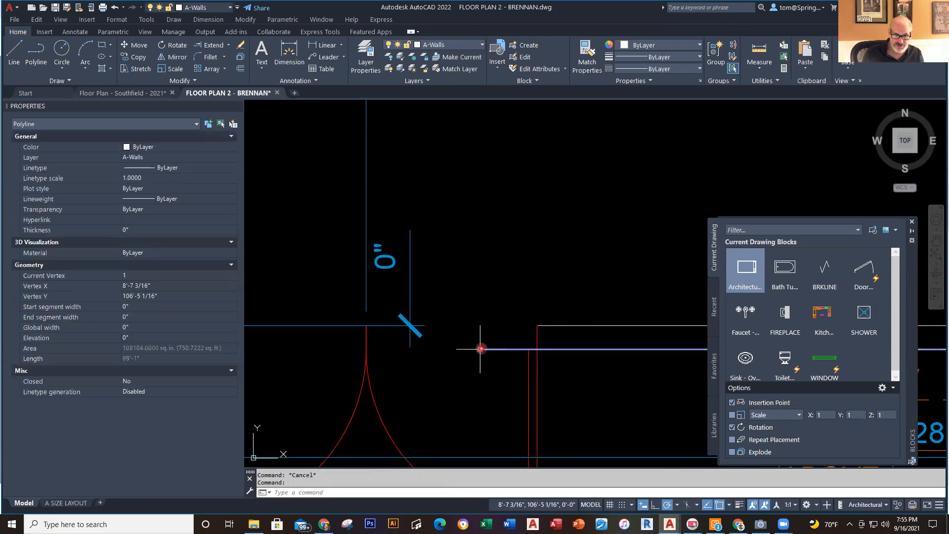
left_click(479, 350)
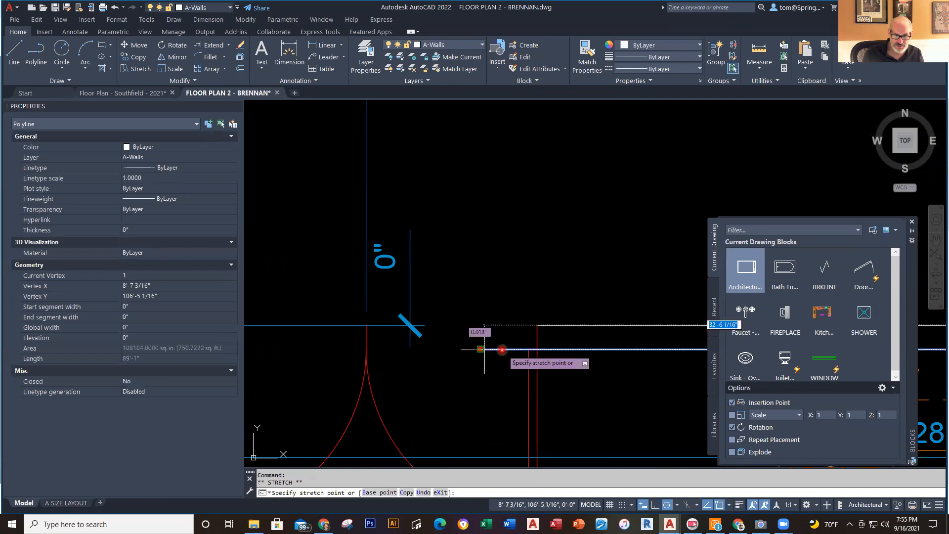
left_click(543, 348)
Stretch the inner wall line on the fireplace side of the opening to meet the left-hand door's jamb
scroll(463, 390, "down", 2)
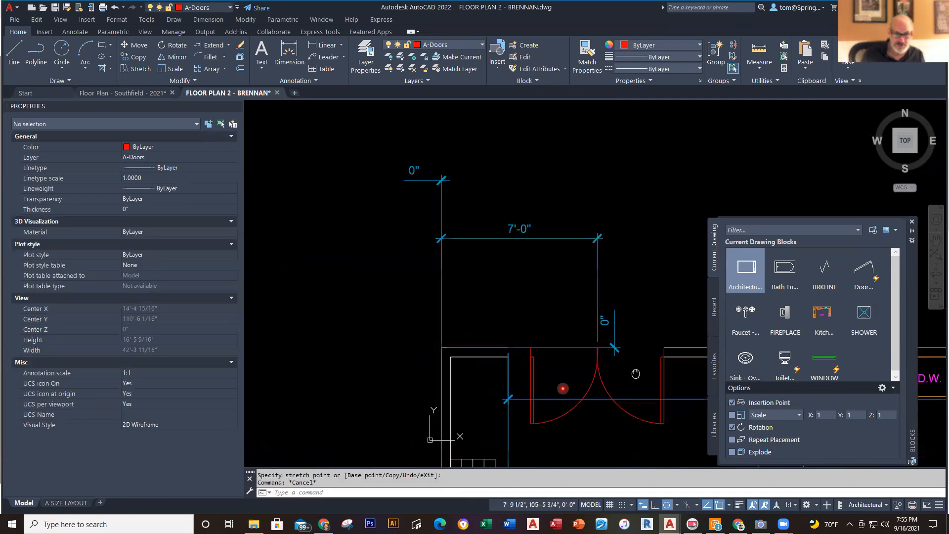
scroll(458, 331, "up", 5)
left_click(444, 326)
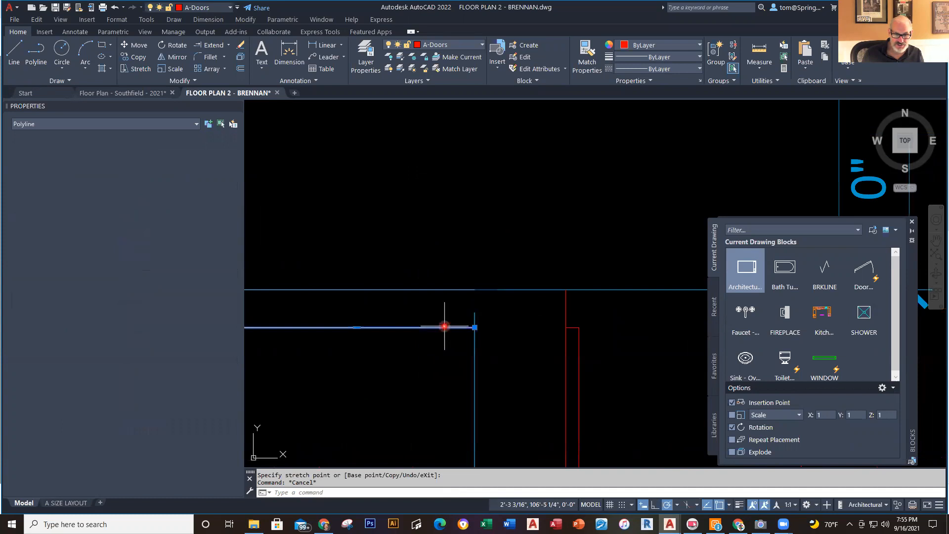
left_click(480, 327)
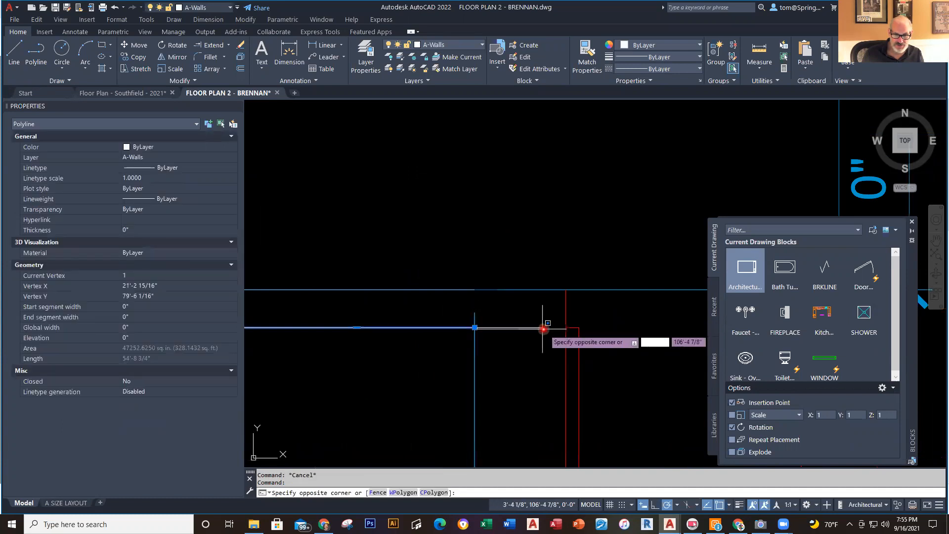
left_click(475, 327)
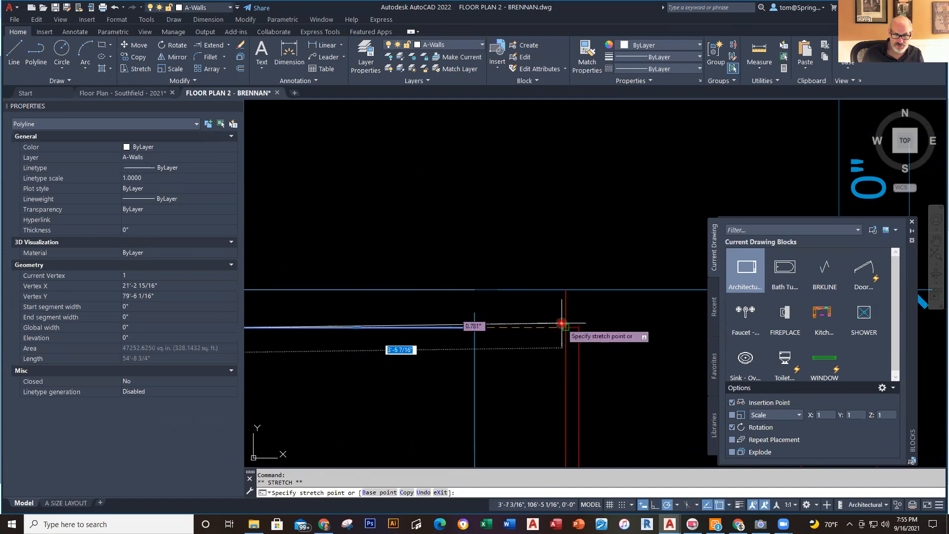
key("Escape")
Erase the stray vertical 0" dimension beside the meeting point of the double door
scroll(629, 334, "down", 2)
middle_click_drag(630, 334, 459, 377)
left_click(578, 353)
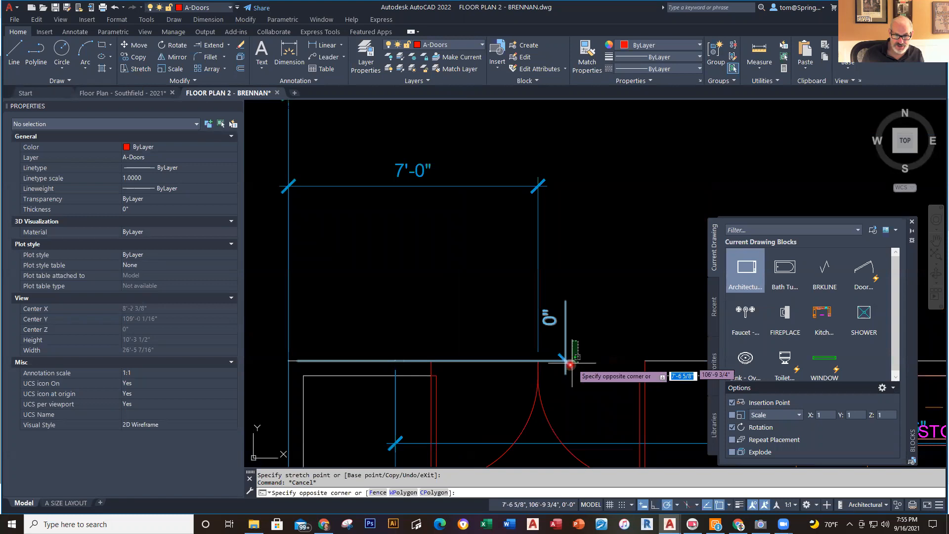
left_click(560, 372)
key("Delete")
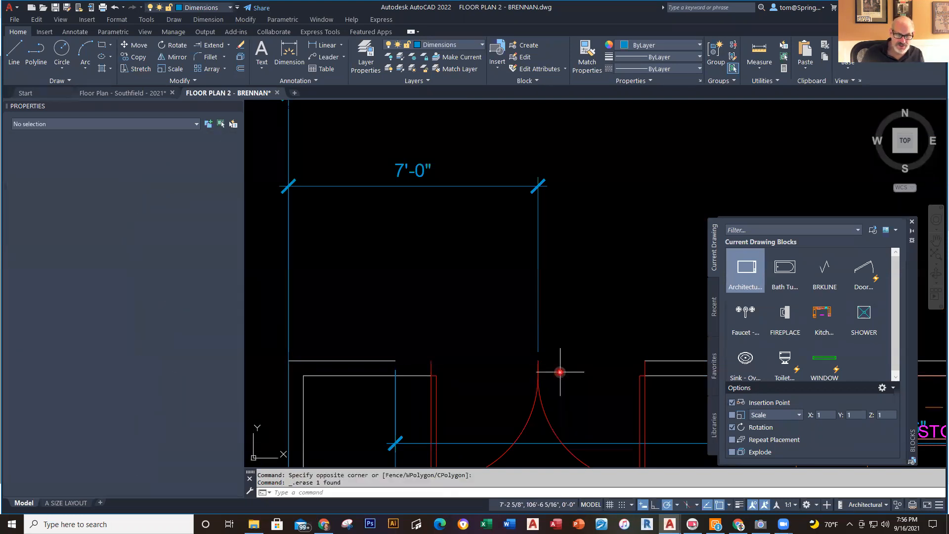
Stretch the outer wall line on the fireplace side of the opening to meet the left-hand door's jamb
scroll(402, 392, "up", 4)
left_click(369, 306)
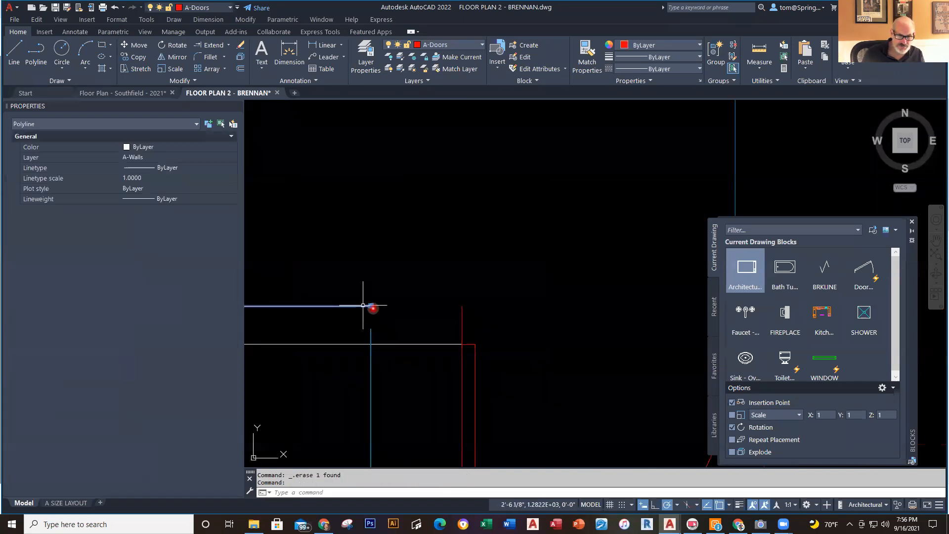
left_click(369, 307)
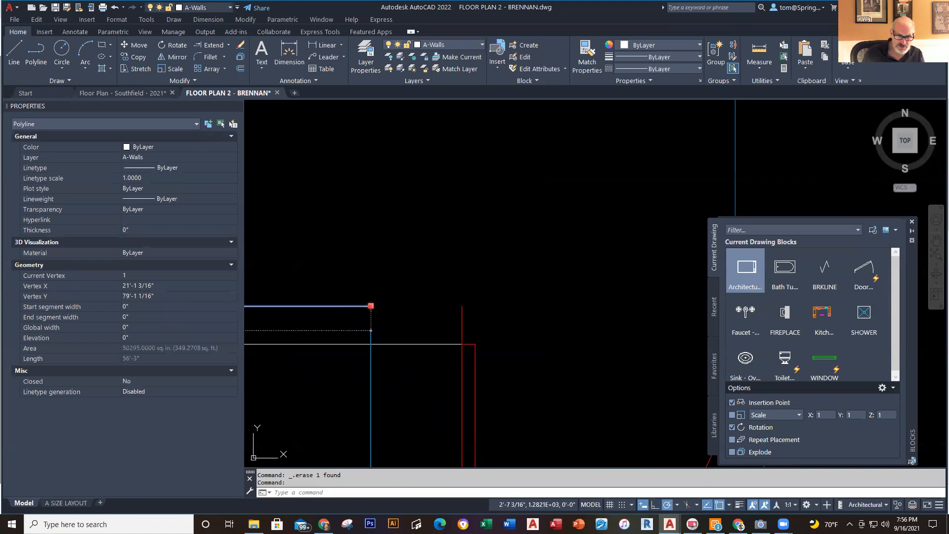
left_click(461, 306)
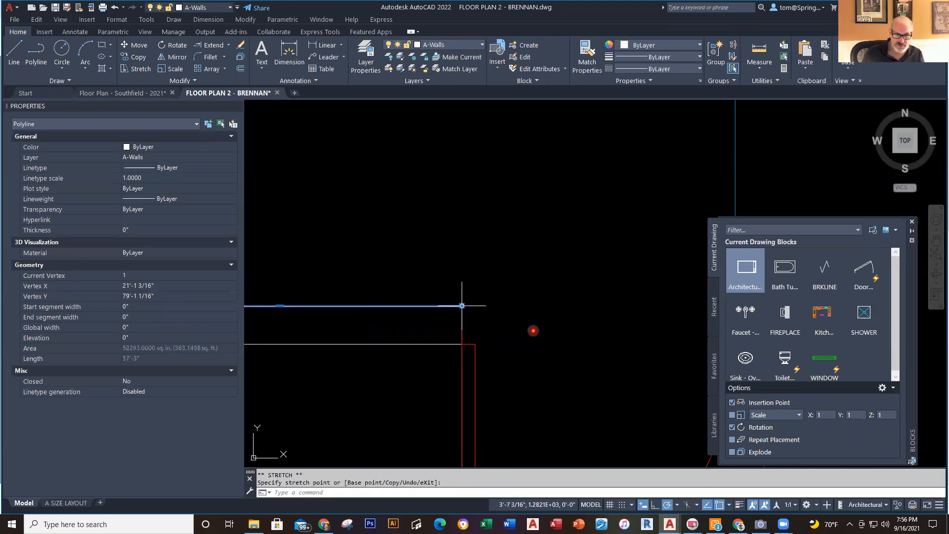
key("Escape")
scroll(555, 320, "down", 5)
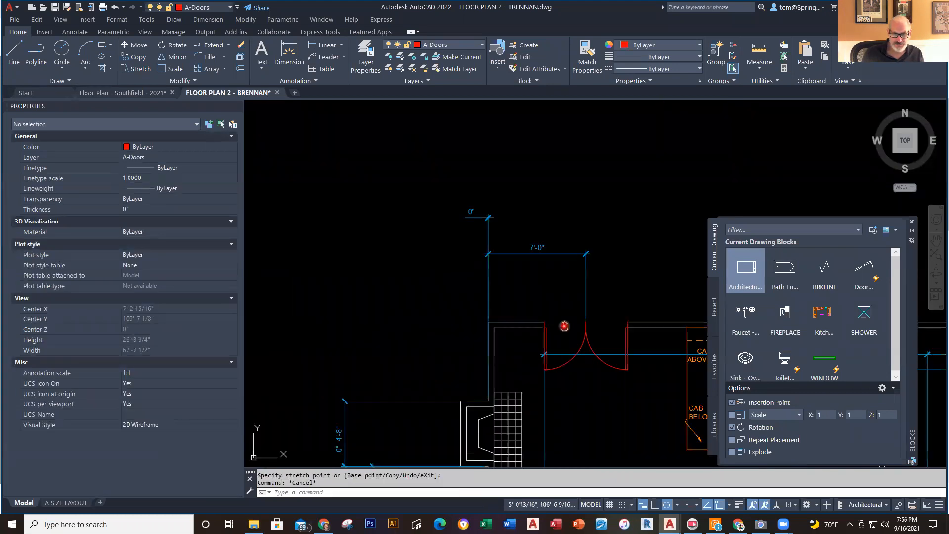
Following the Southfield plan, shorten the door-side extension line of the double door's location dimension so it ends well above the outer wall
scroll(426, 375, "up", 2)
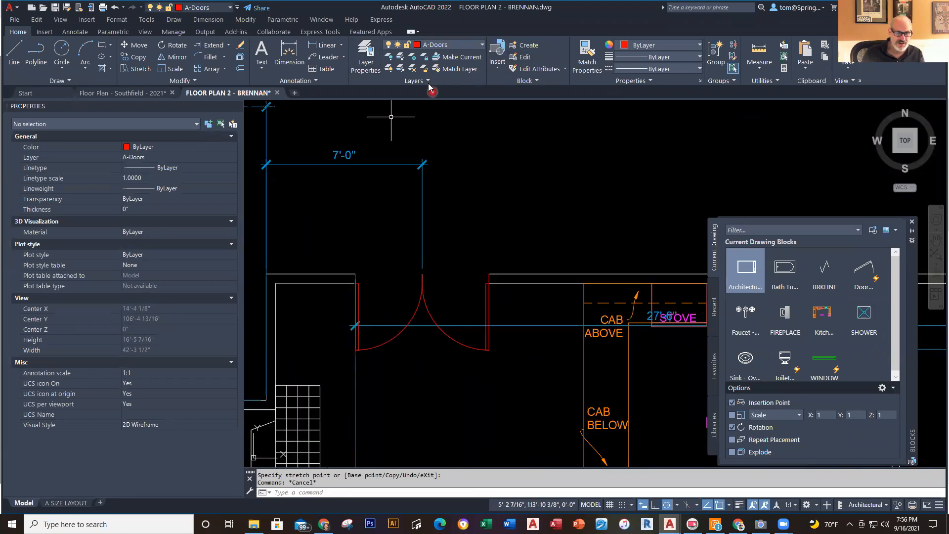
left_click(115, 94)
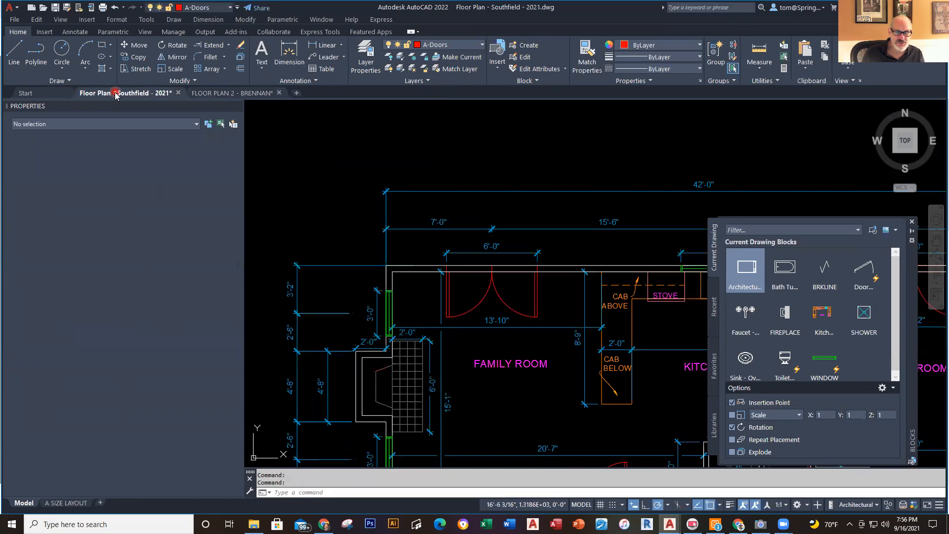
left_click(254, 93)
scroll(426, 196, "down", 2)
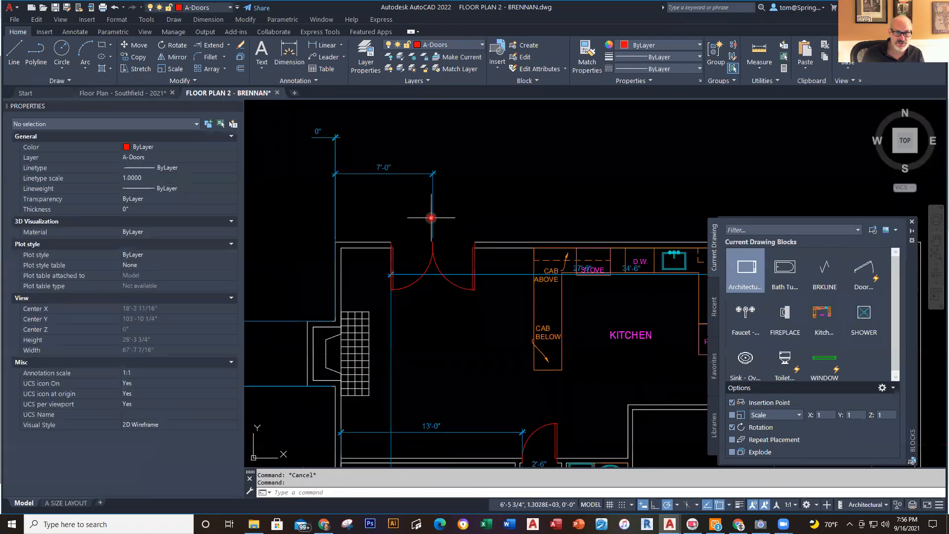
left_click(431, 217)
scroll(429, 213, "up", 2)
left_click(424, 214)
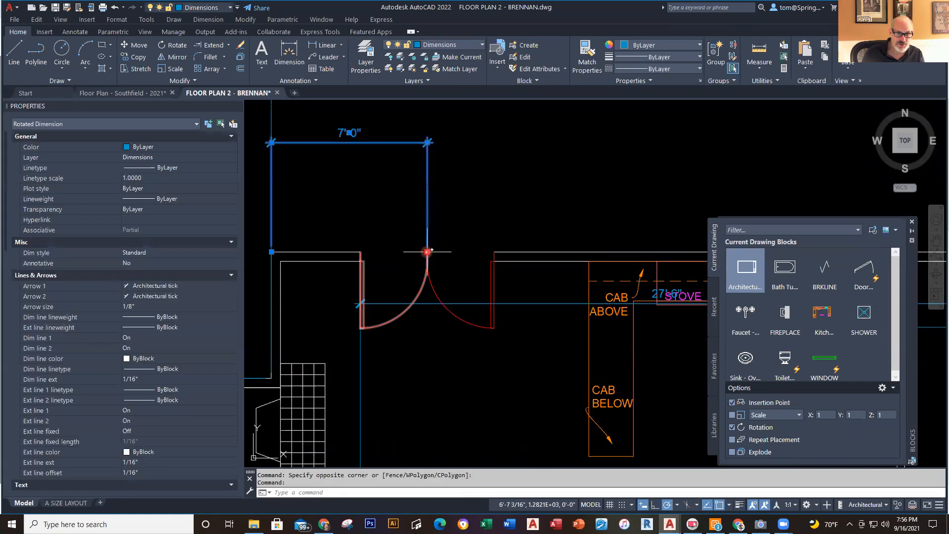
left_click(428, 253)
key("Escape")
key("Escape")
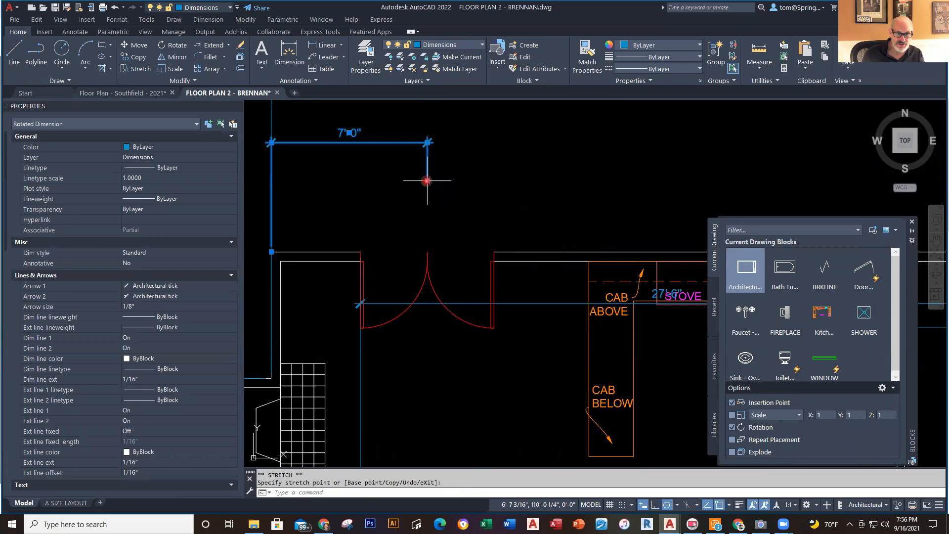
Add a linear dimension on the Dimensions layer across the double door's opening, jamb to jamb, between the wall and the location dimension
left_click(480, 45)
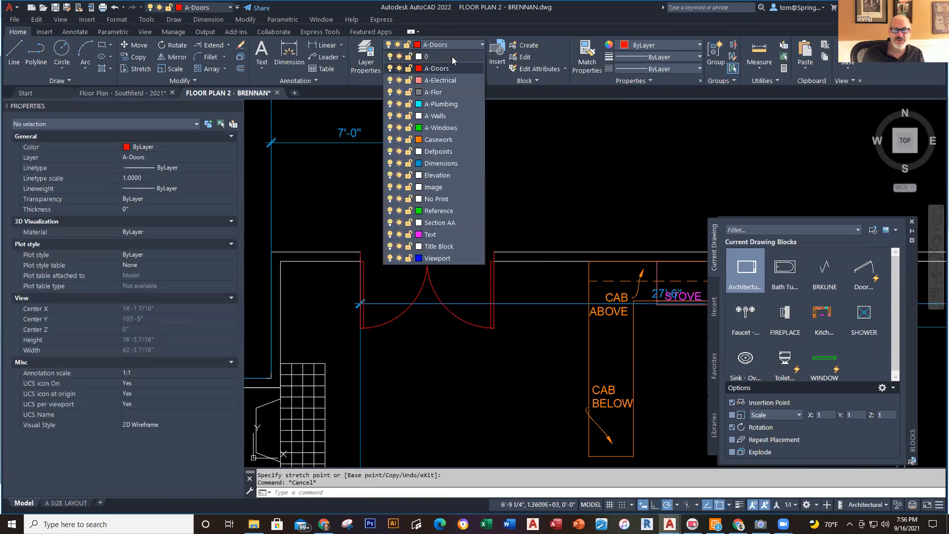
left_click(455, 168)
left_click(321, 45)
left_click(361, 252)
left_click(494, 252)
left_click(480, 204)
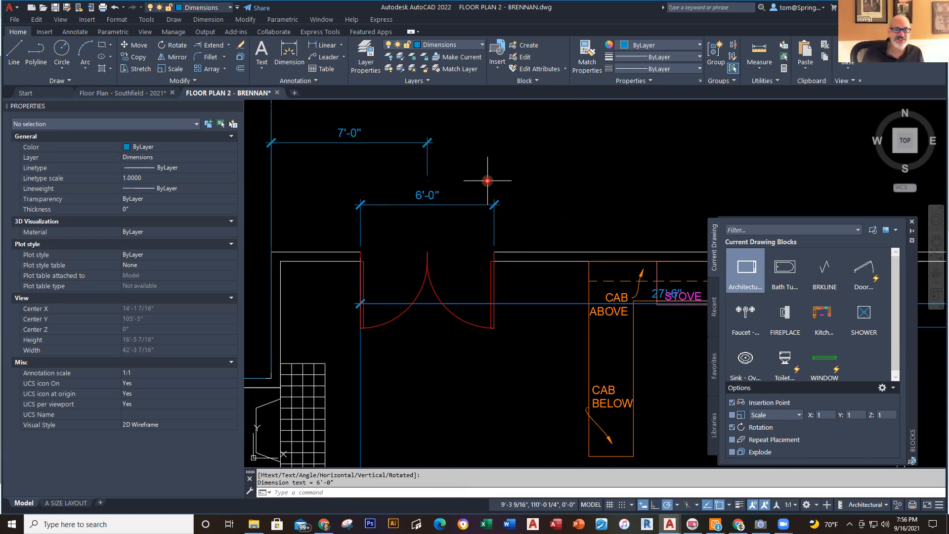
Save the FLOOR PLAN 2 drawing
scroll(502, 167, "down", 5)
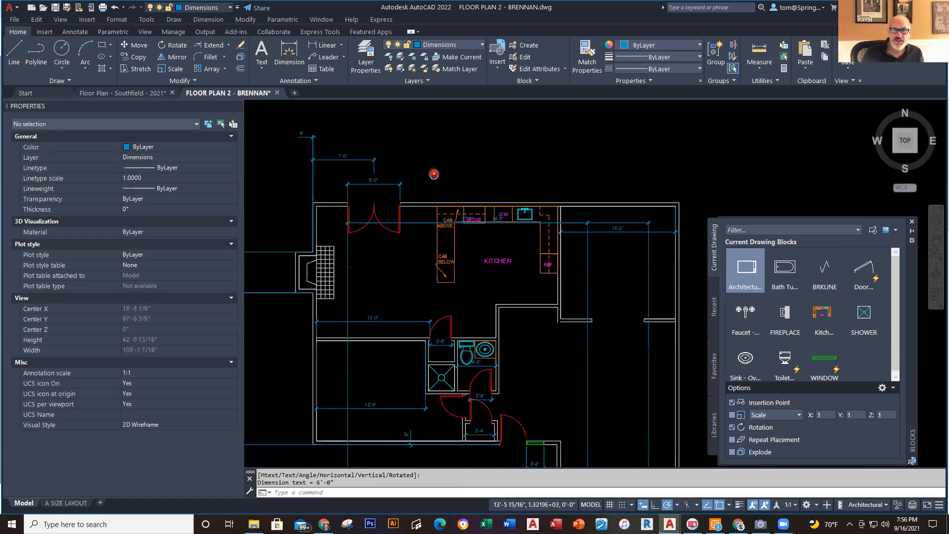
middle_click_drag(434, 174, 429, 161)
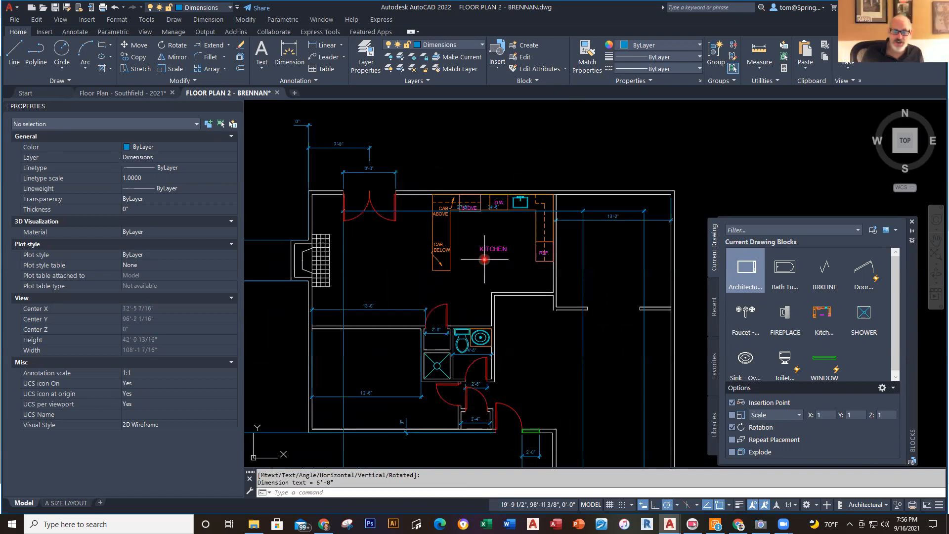
scroll(484, 259, "down", 3)
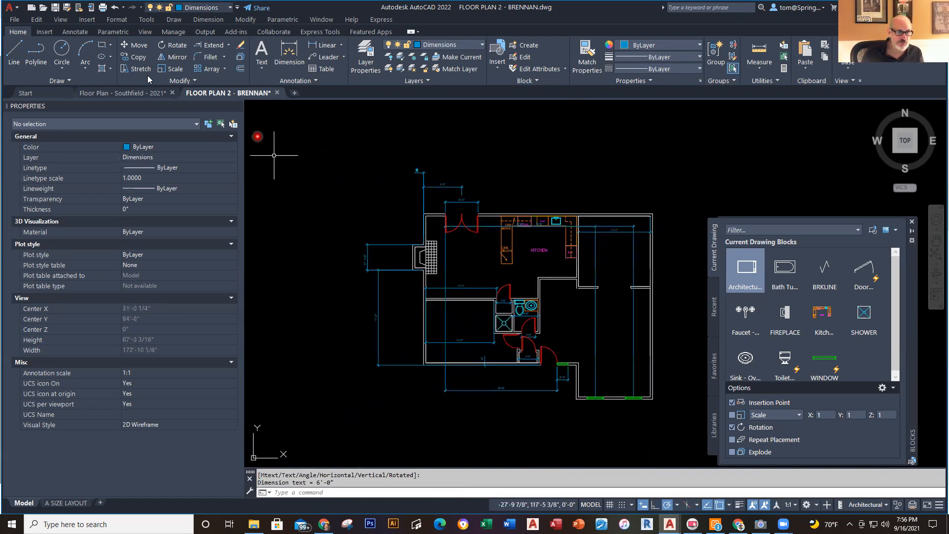
left_click(56, 10)
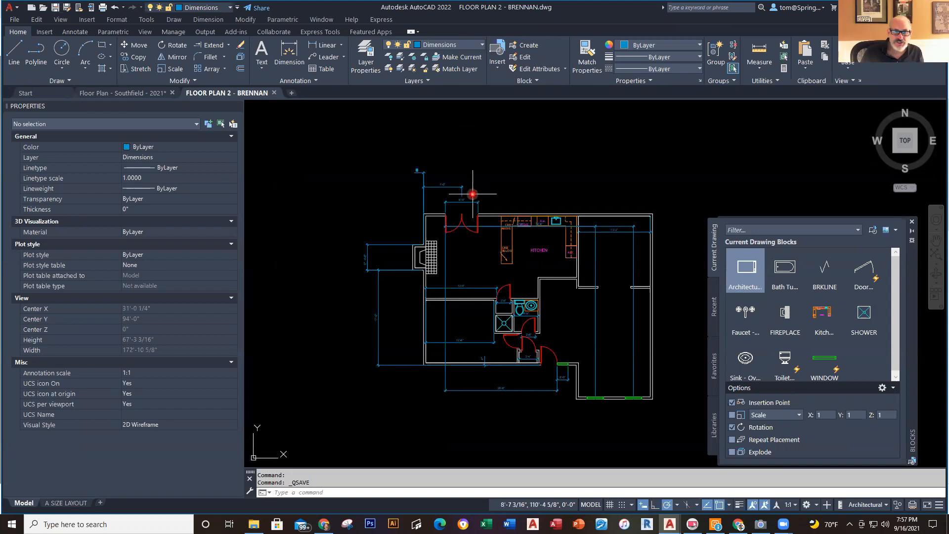
Insert the WINDOW block on the A-Windows layer in the kitchen's outer wall, 22'6 from the fireplace-side outer corner and rotated 180 degrees
scroll(480, 231, "up", 2)
scroll(480, 231, "up", 1)
scroll(585, 288, "down", 2)
middle_click_drag(602, 295, 476, 263)
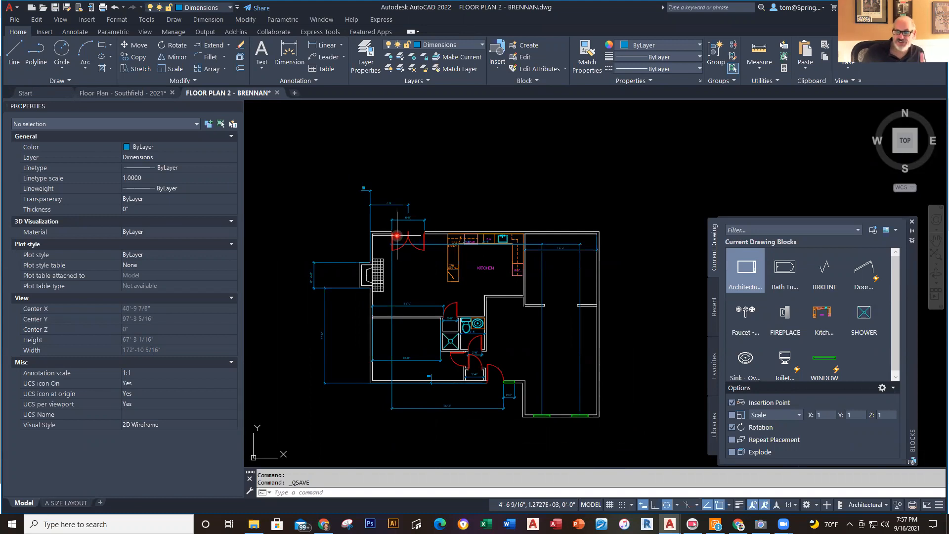
left_click(481, 46)
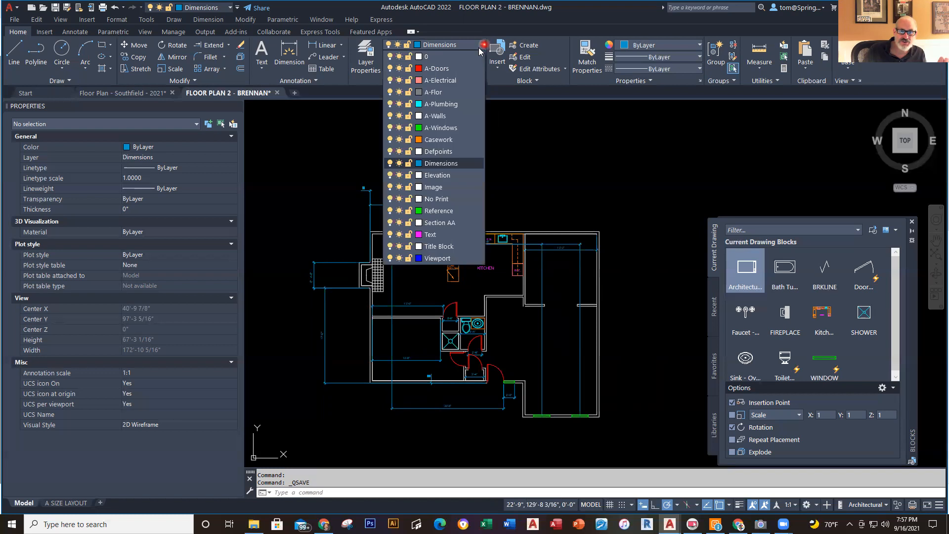
left_click(455, 128)
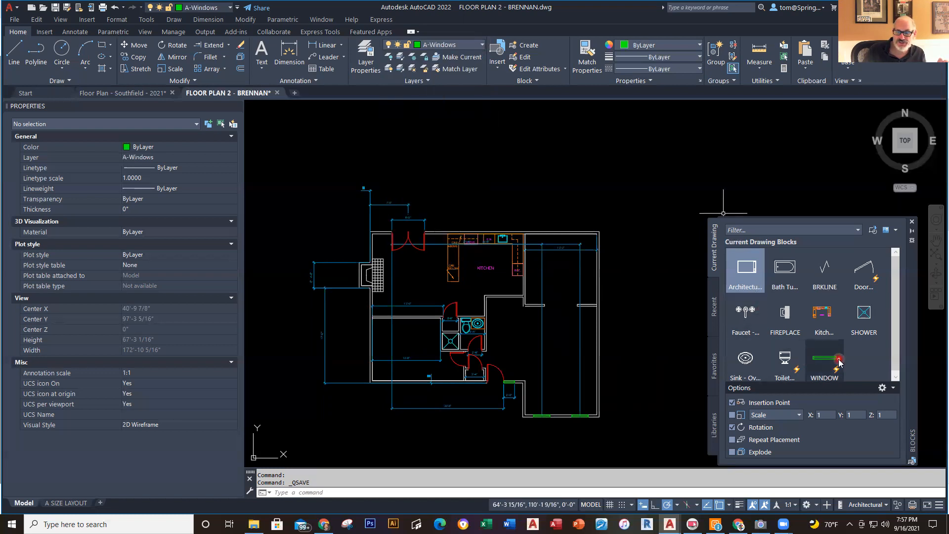
left_click_drag(825, 360, 615, 249)
scroll(448, 227, "up", 2)
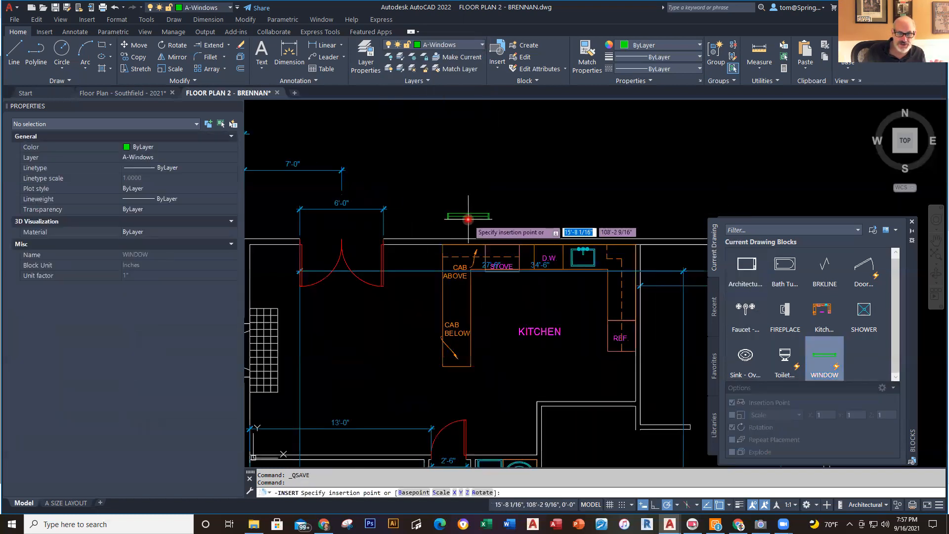
middle_click_drag(470, 220, 649, 213)
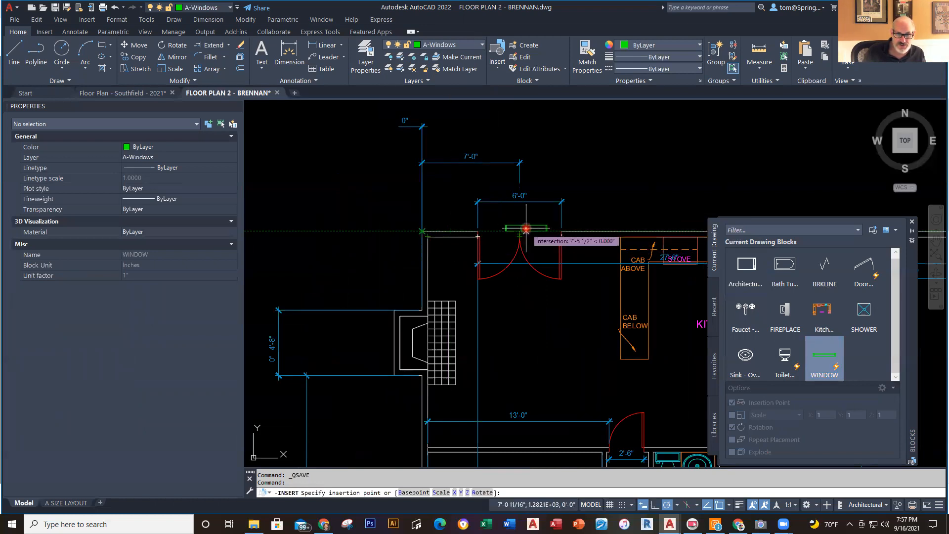
type("22'6")
key("Return")
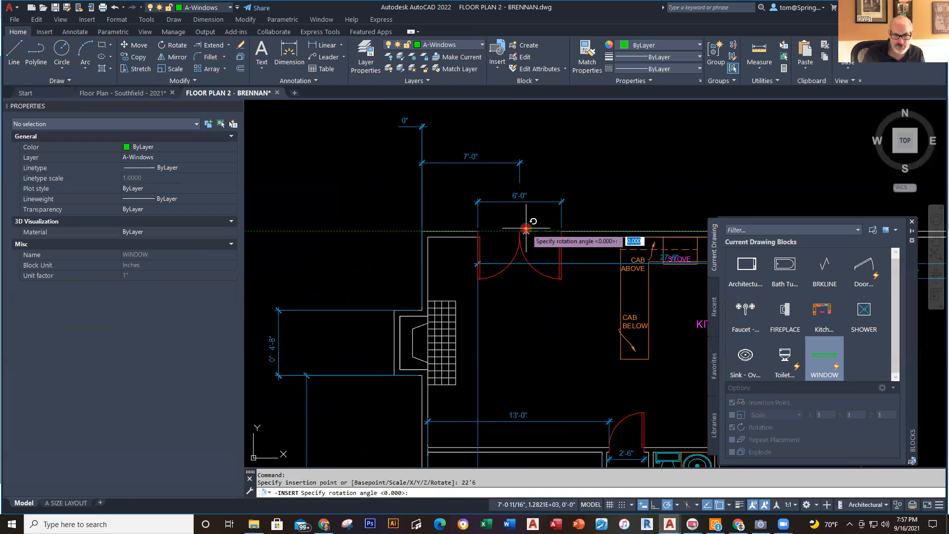
scroll(738, 182, "down", 2)
middle_click_drag(738, 182, 569, 161)
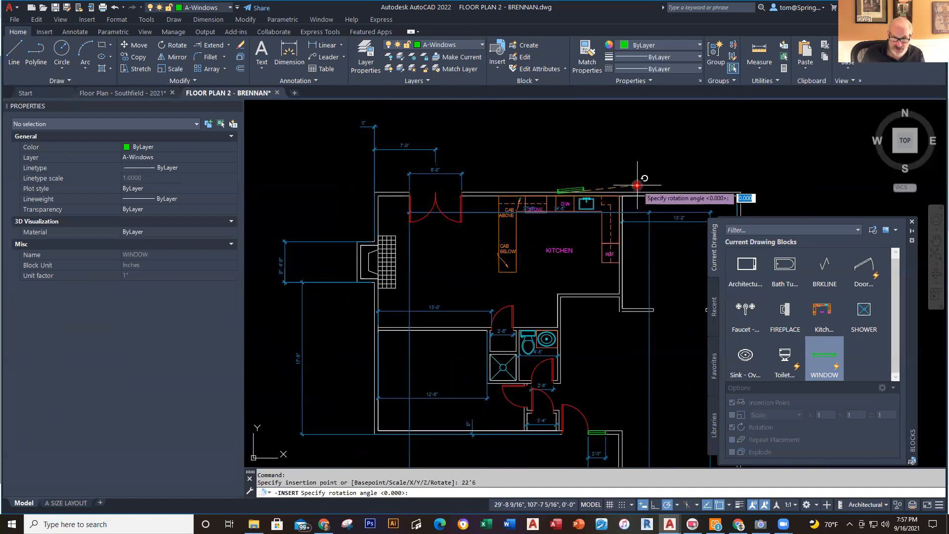
left_click(545, 192)
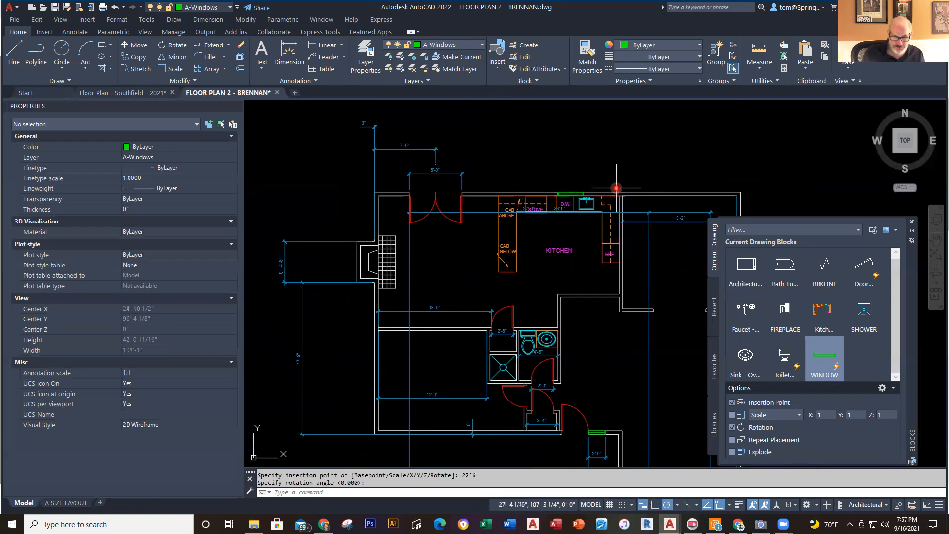
Select the new kitchen window, close the Properties palette and clear the selection
scroll(617, 188, "up", 8)
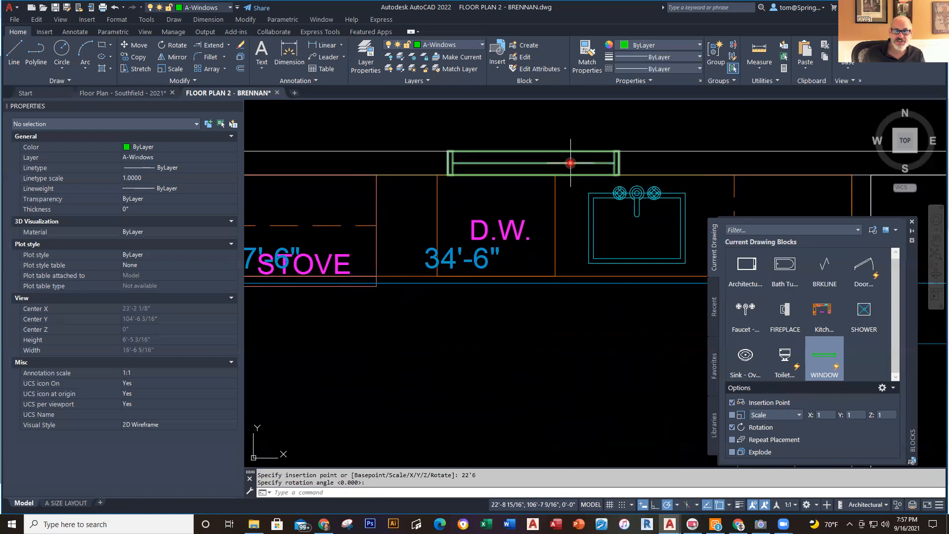
left_click(570, 163)
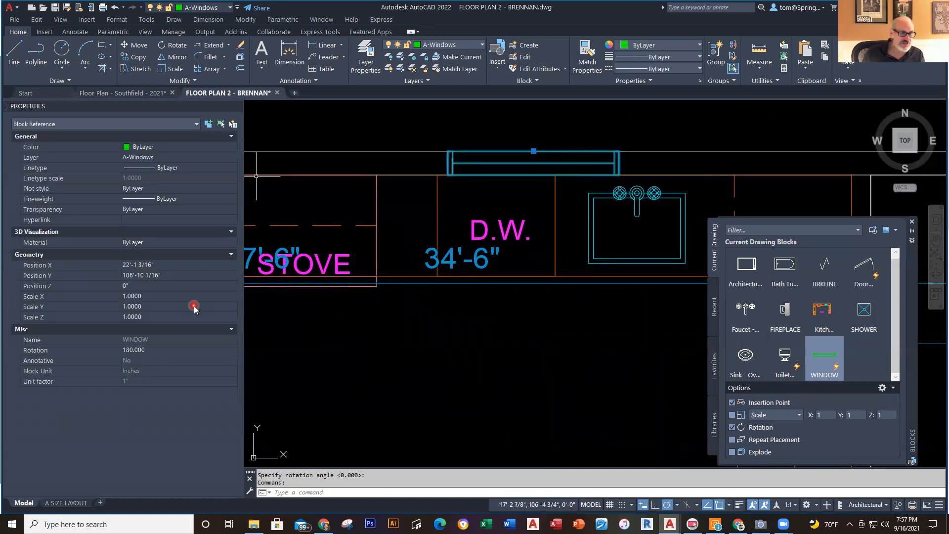
left_click(237, 108)
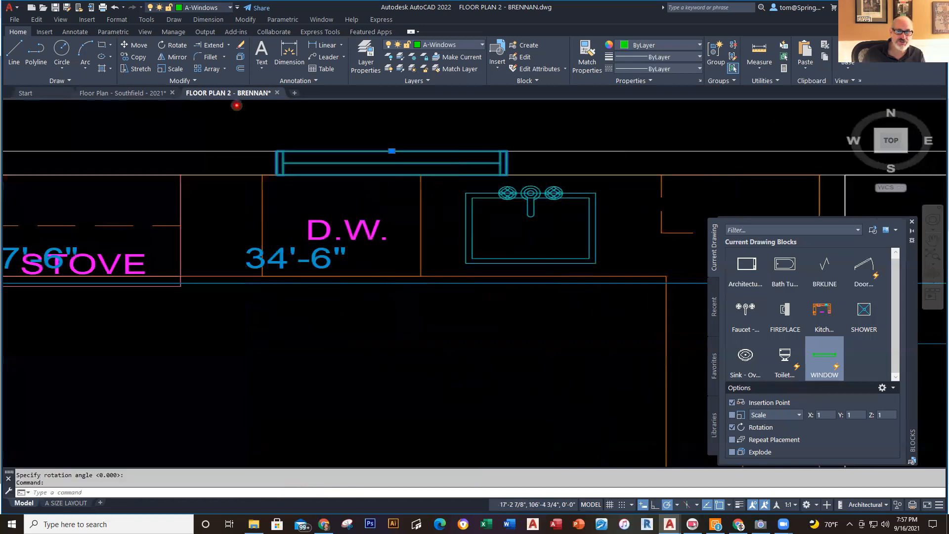
key("Escape")
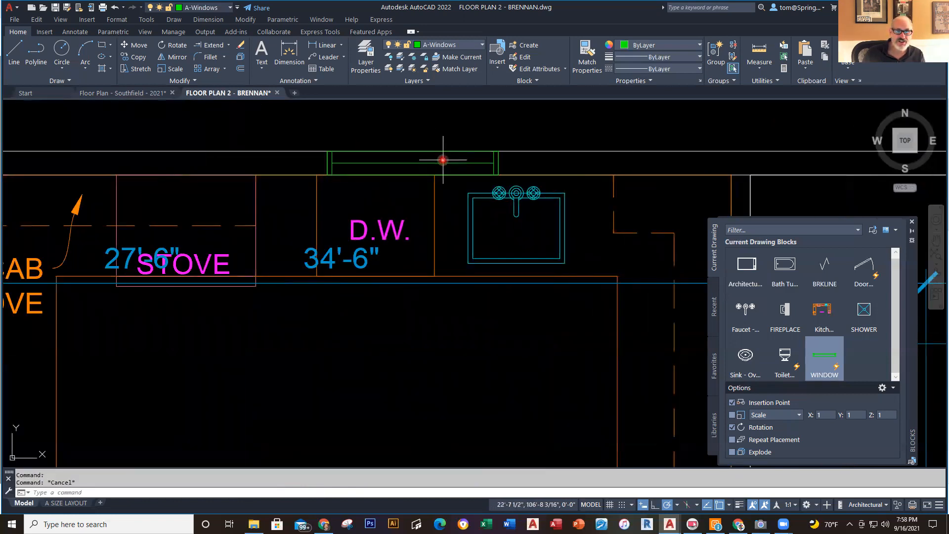
Set the kitchen window block's X scale to 2 in its reopened properties
left_click(441, 163)
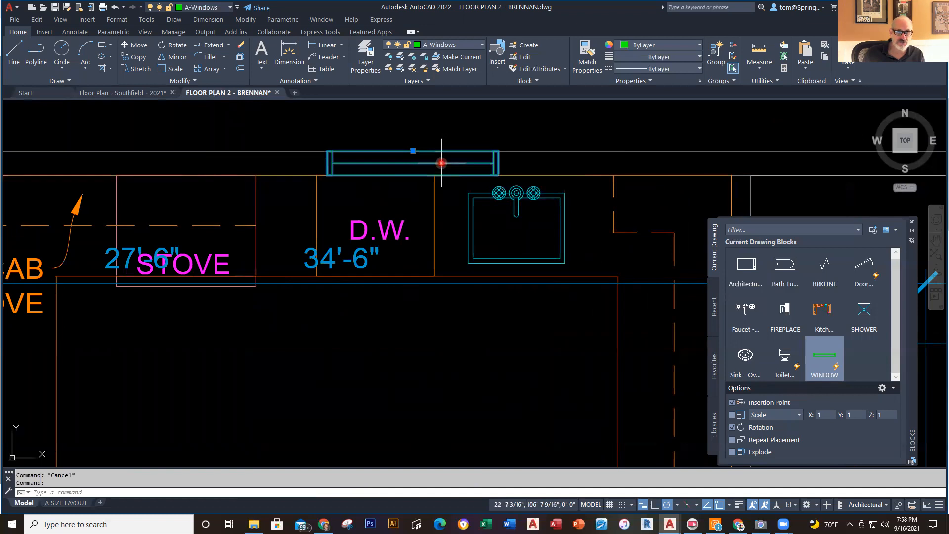
right_click(441, 162)
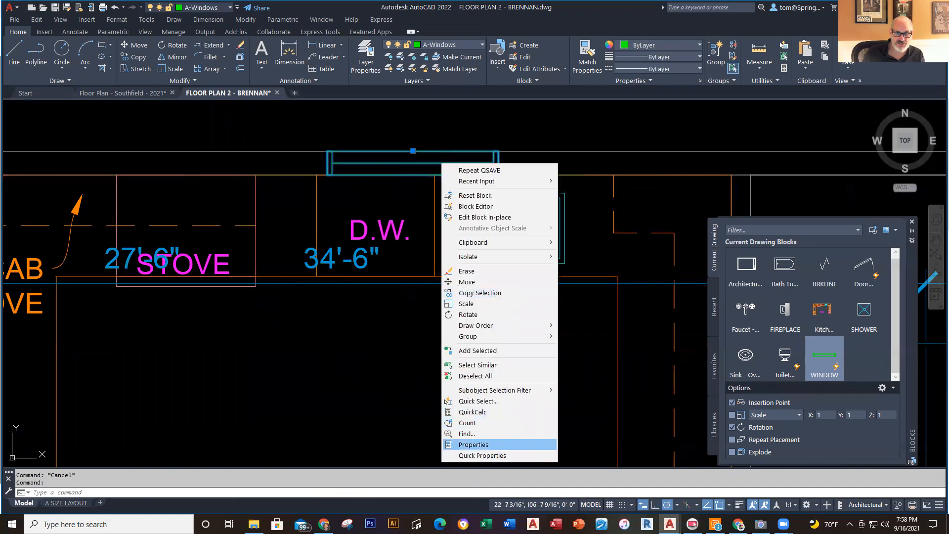
left_click(499, 444)
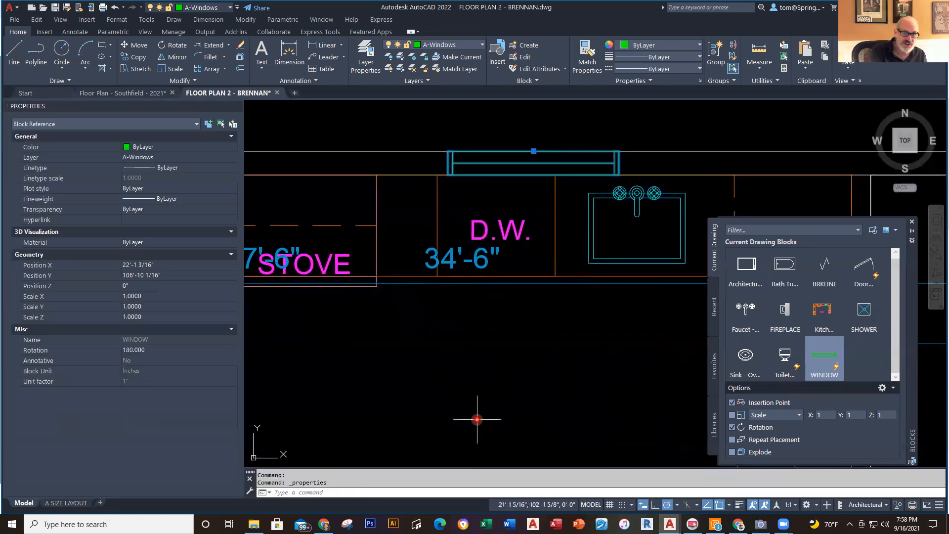
key("ctrl+1")
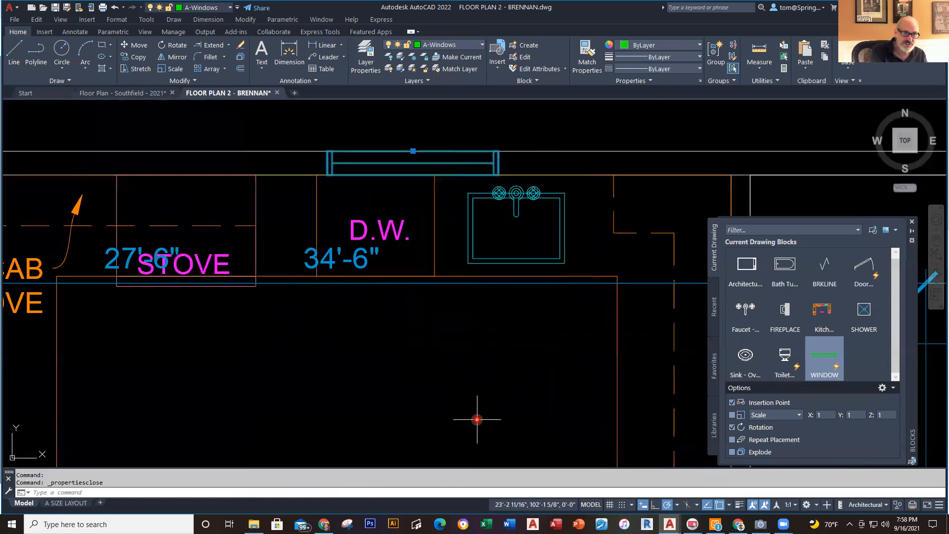
key("ctrl+1")
key("ctrl+1")
key("ctrl+1")
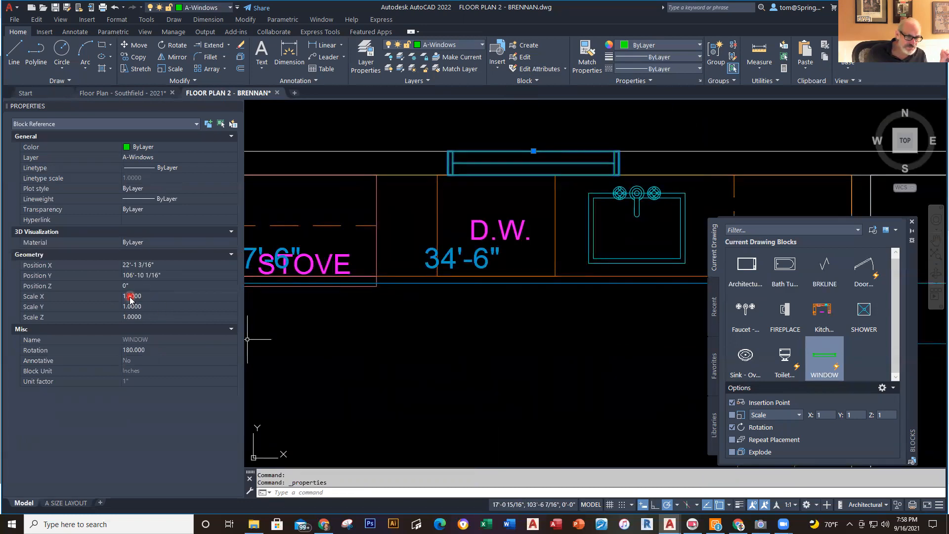
left_click(149, 295)
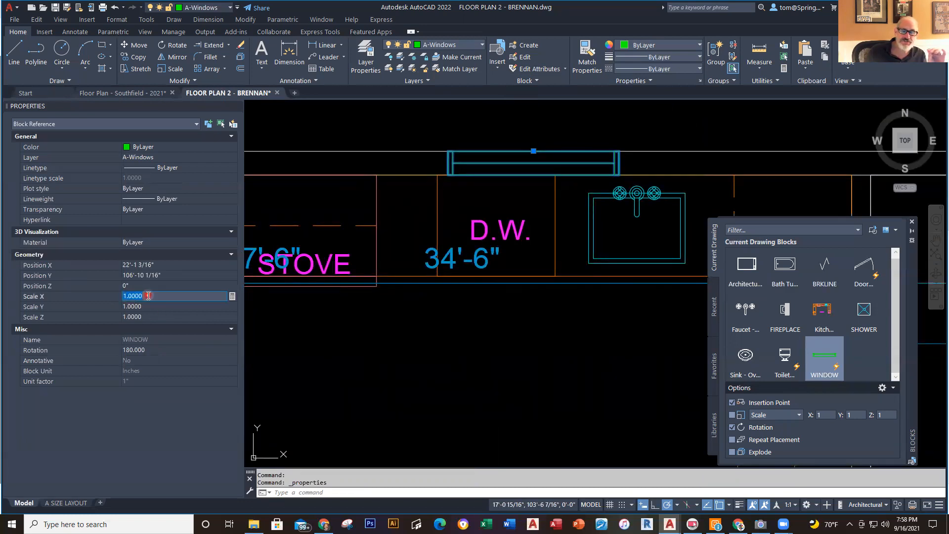
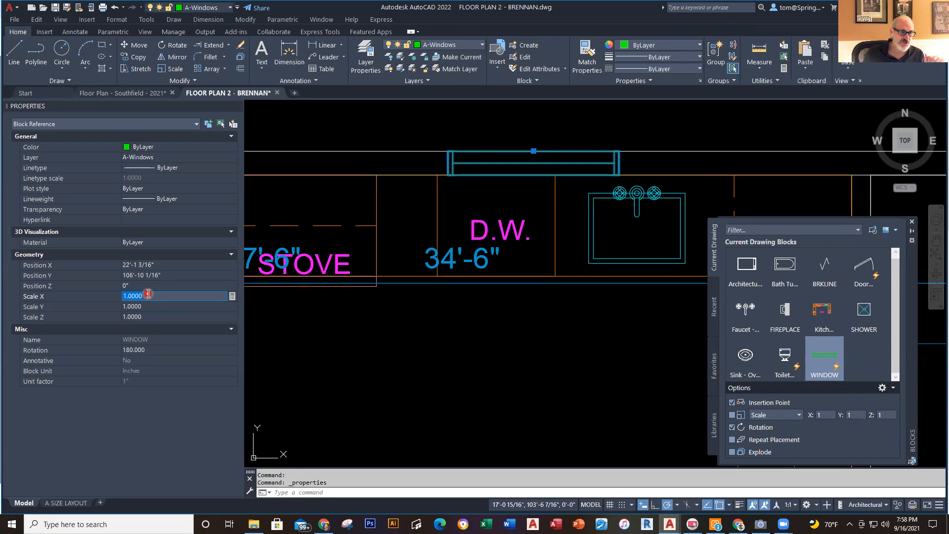
key("Tab")
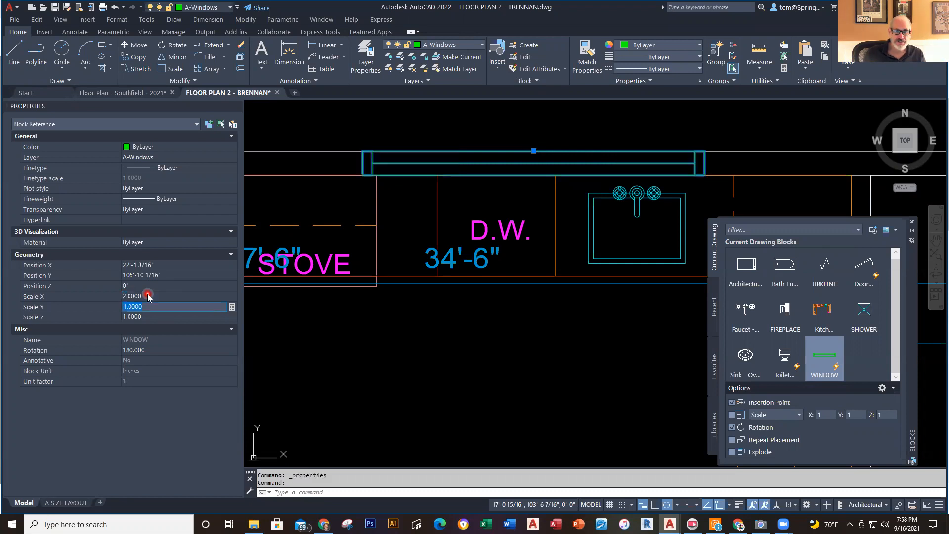
Make the Dimensions layer current and add a linear dimension across the full width of the kitchen window, placed outside the wall
key("Escape")
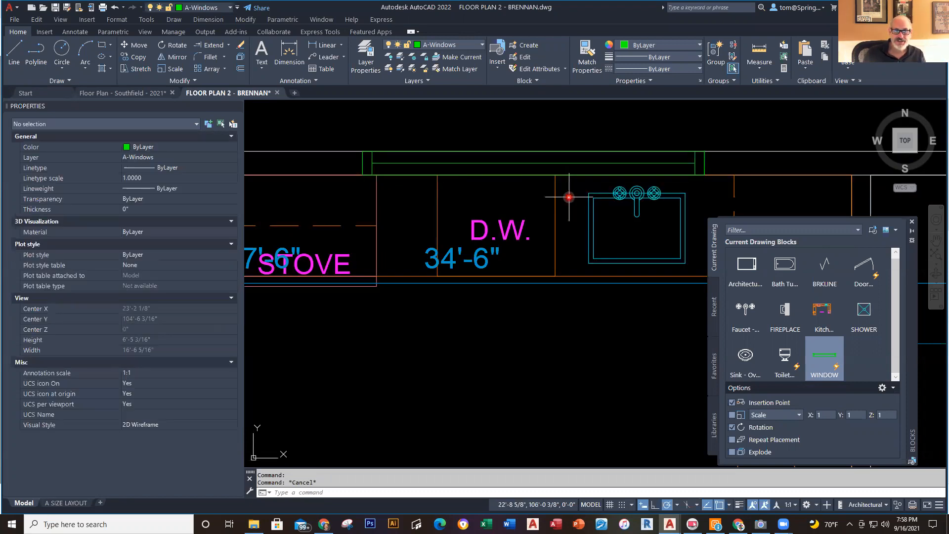
scroll(569, 197, "down", 1)
middle_click_drag(569, 232, 569, 289)
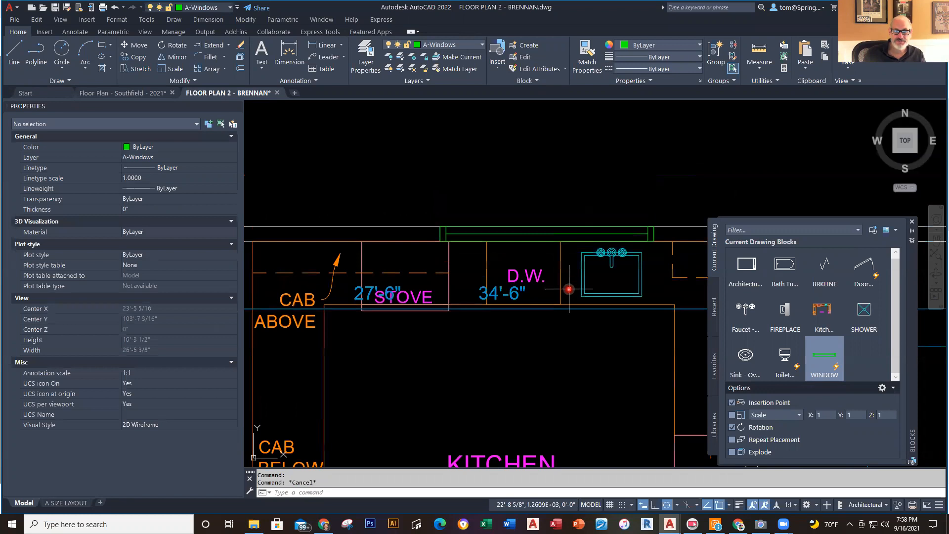
left_click(480, 45)
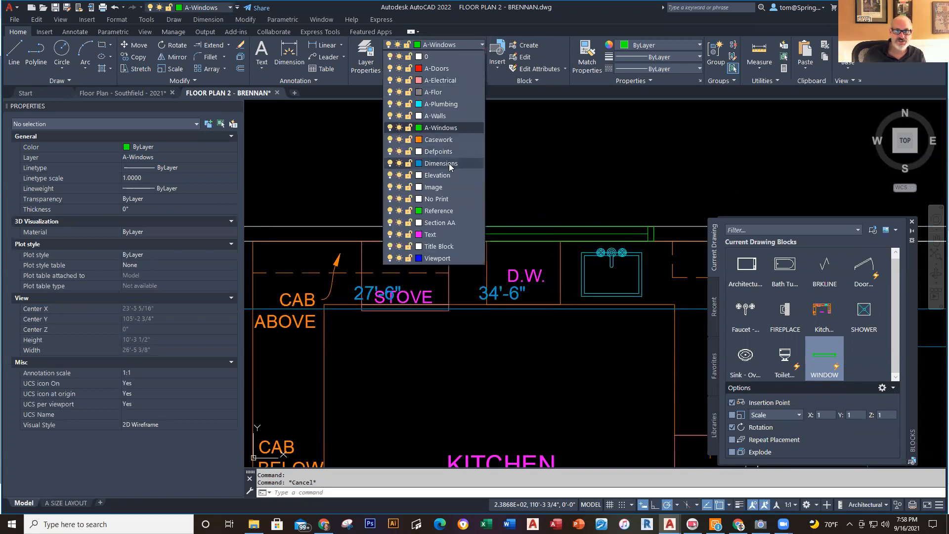
left_click(441, 164)
left_click(322, 45)
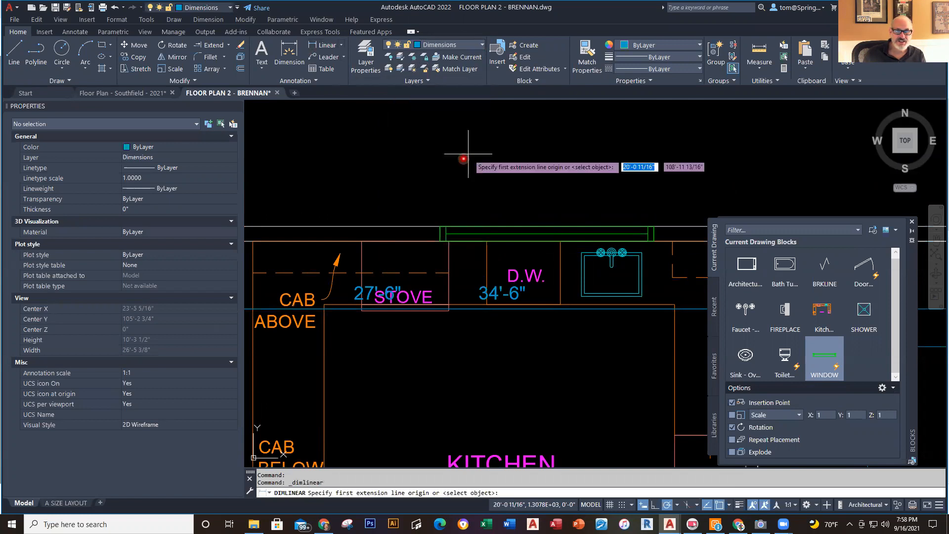
left_click(444, 219)
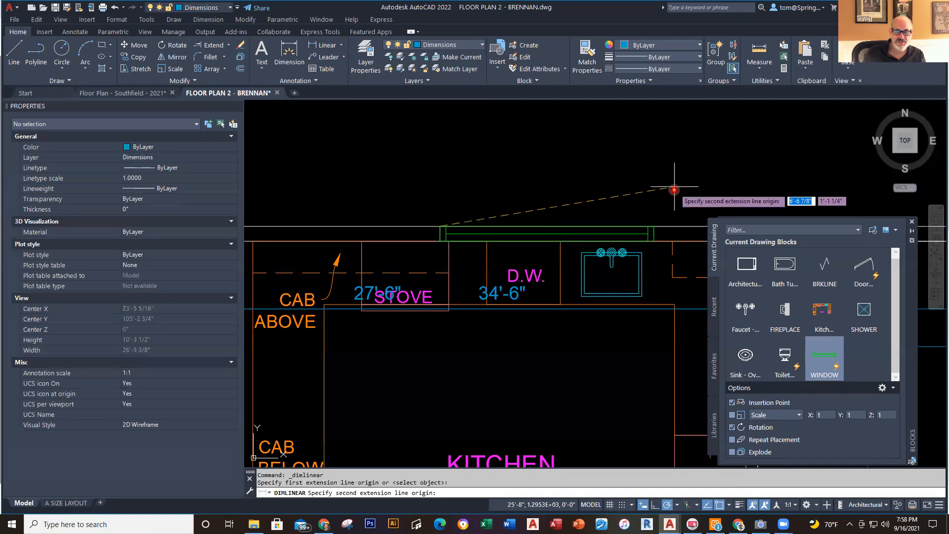
left_click(651, 216)
left_click(625, 158)
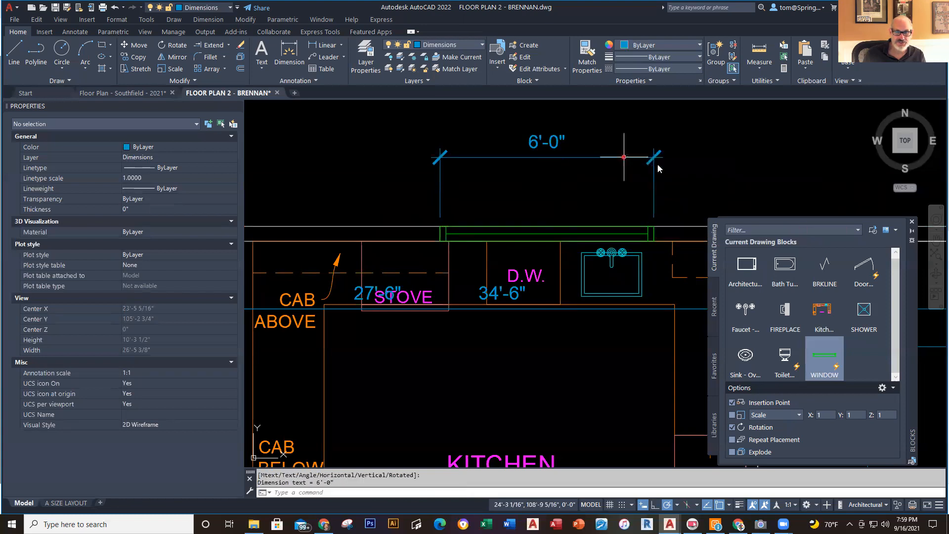
Add a linear dimension from the double door's centre to the kitchen window's midpoint, aligned with the 7'-0" dimension line
scroll(708, 169, "down", 4)
mouse_move(714, 169)
middle_mouse_down()
mouse_move(673, 206)
mouse_move(667, 235)
middle_mouse_up()
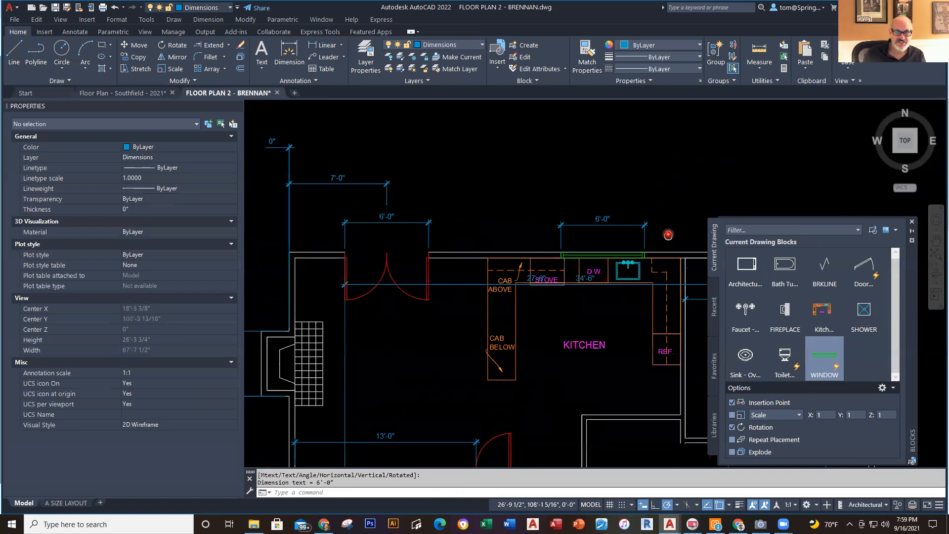
left_click(325, 46)
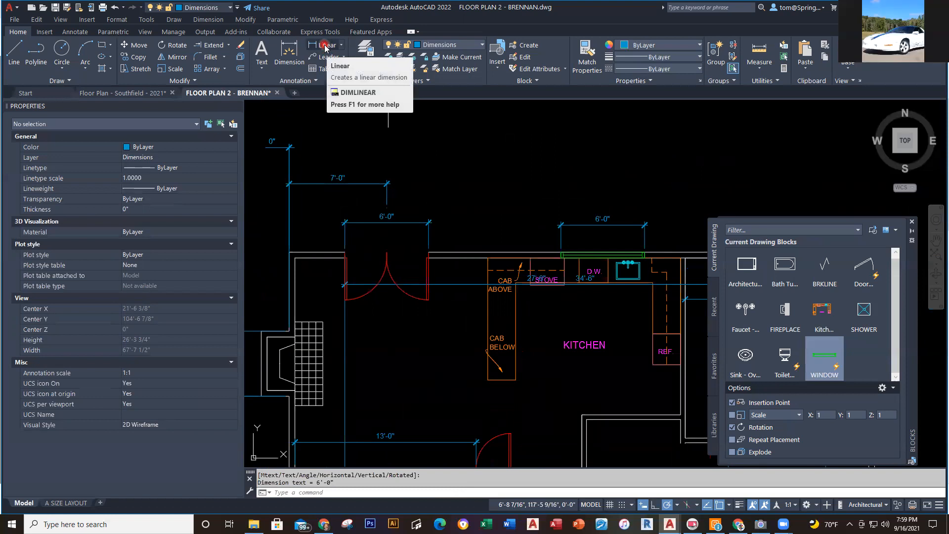
left_click(325, 46)
left_click(387, 252)
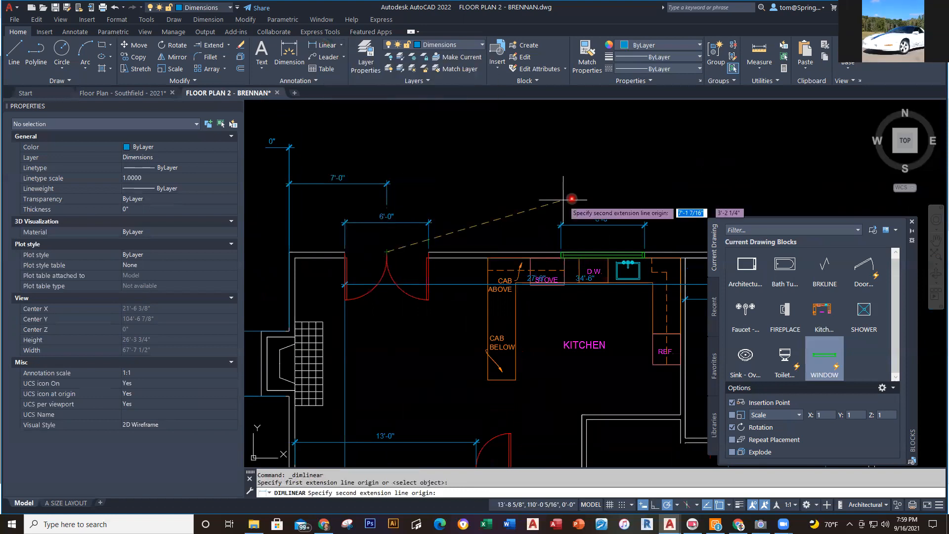
left_click(602, 250)
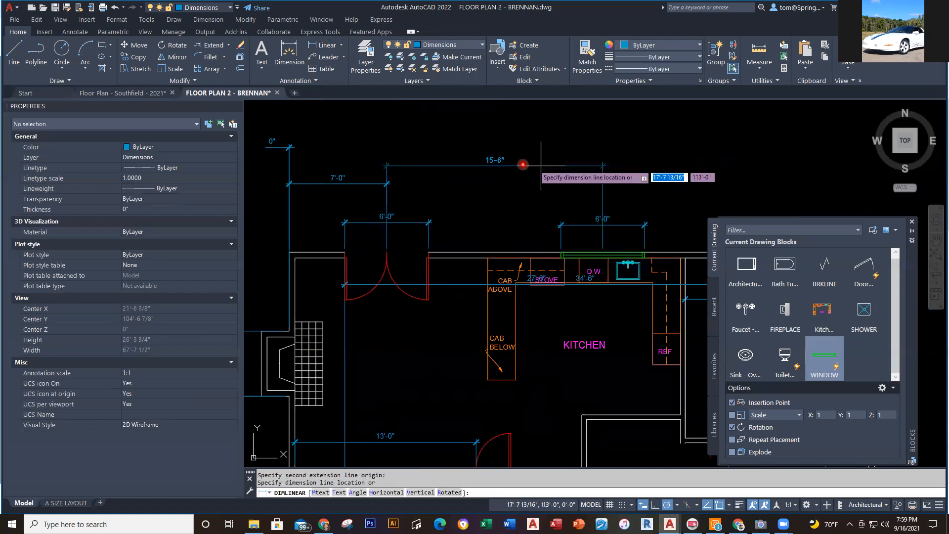
left_click(390, 183)
key("Escape")
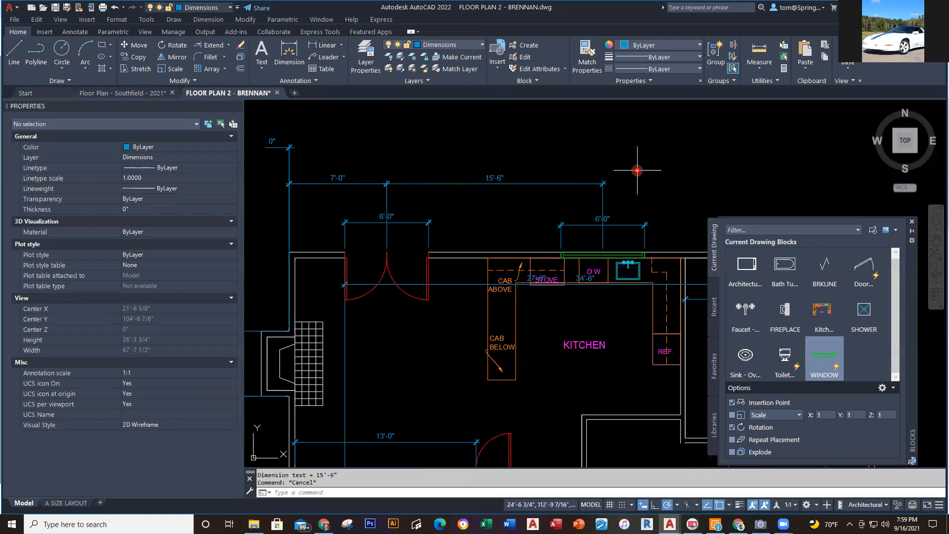
Shorten the window-side extension line of the door-to-window dimension so it ends above the window's width dimension
left_click(603, 202)
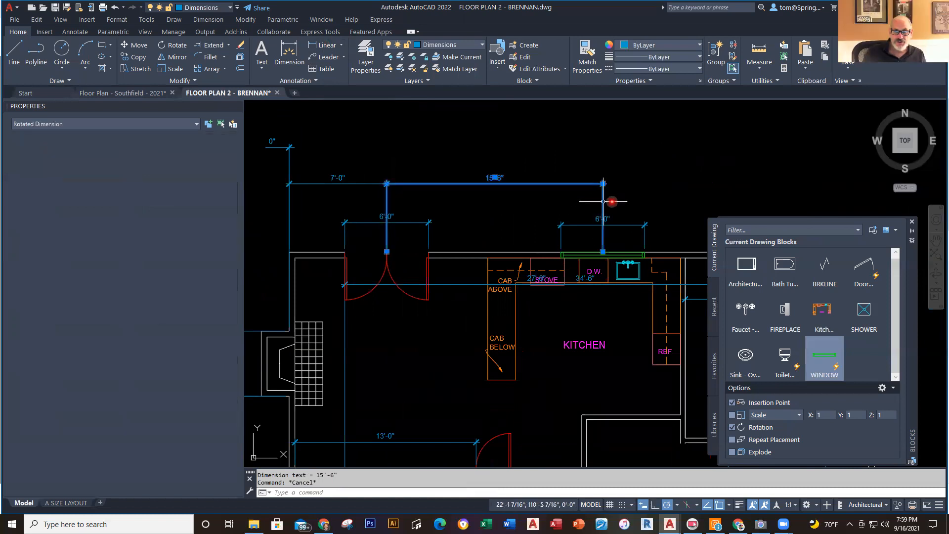
scroll(616, 234, "up", 2)
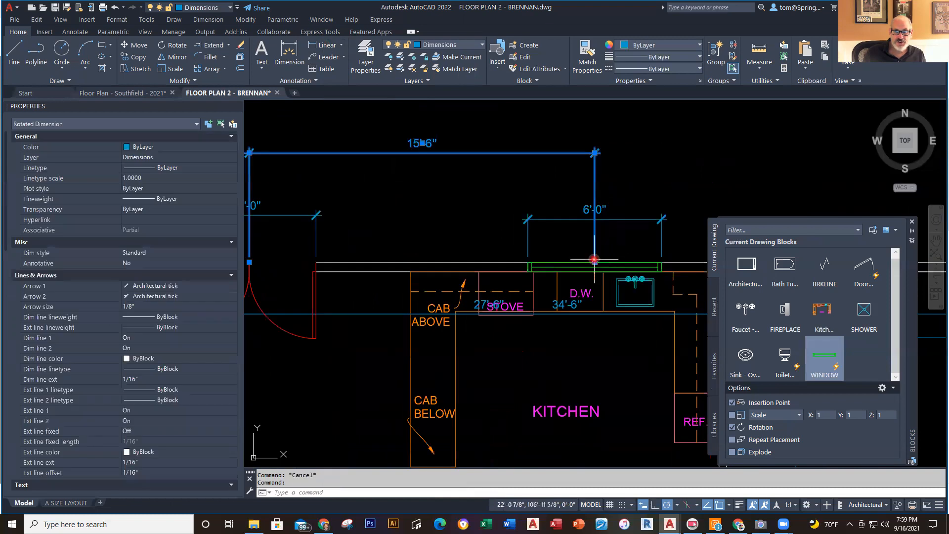
left_click(594, 262)
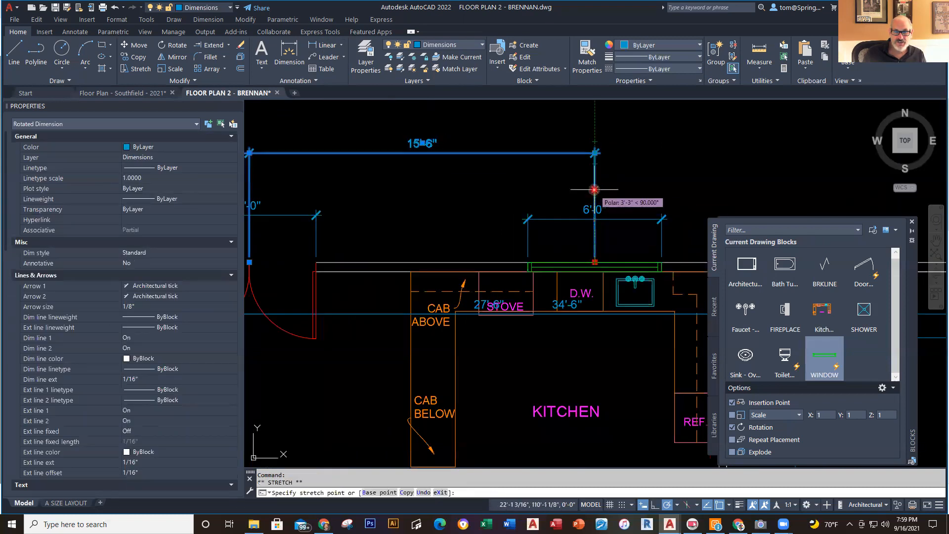
key("Escape")
Shorten the door-side extension line of the door-to-window dimension so it ends above the double door's width dimension
scroll(500, 218, "down", 3)
scroll(467, 245, "up", 1)
scroll(467, 245, "up", 2)
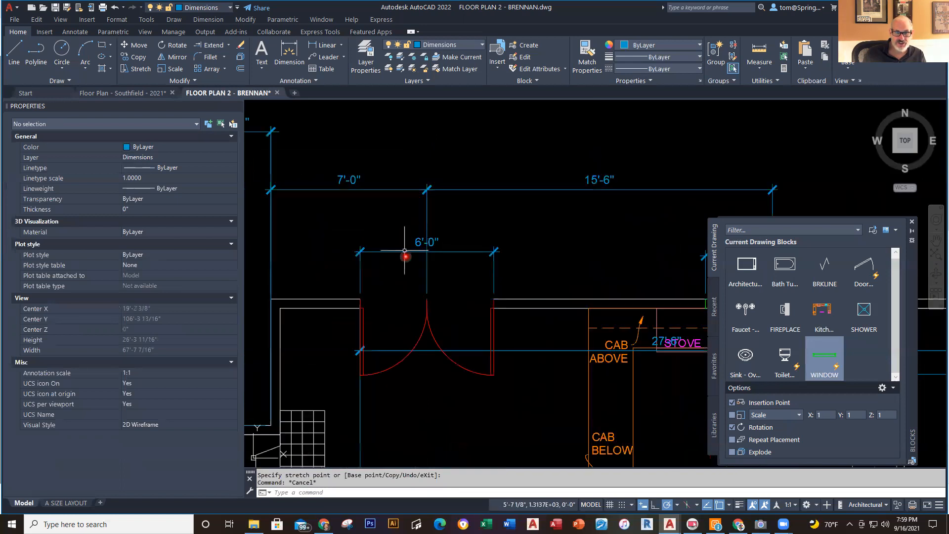
left_click(428, 273)
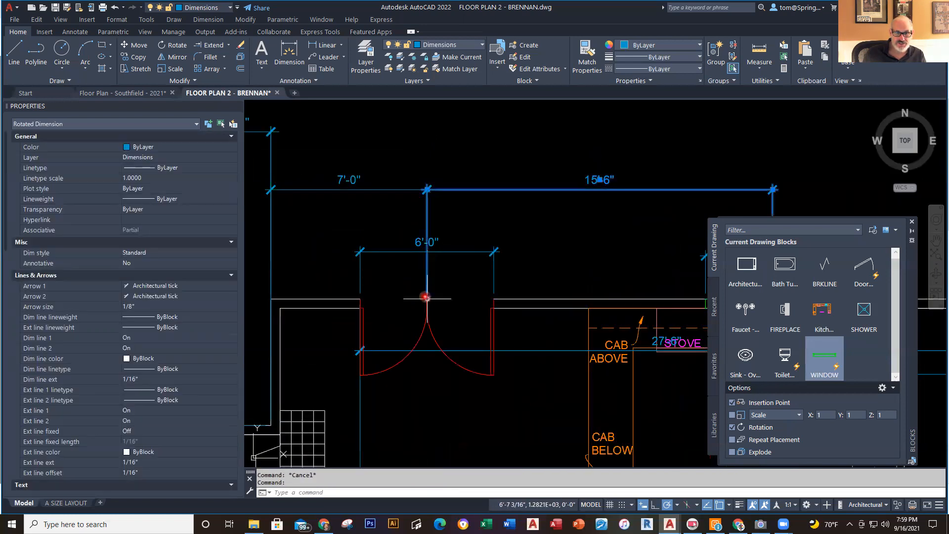
left_click(426, 298)
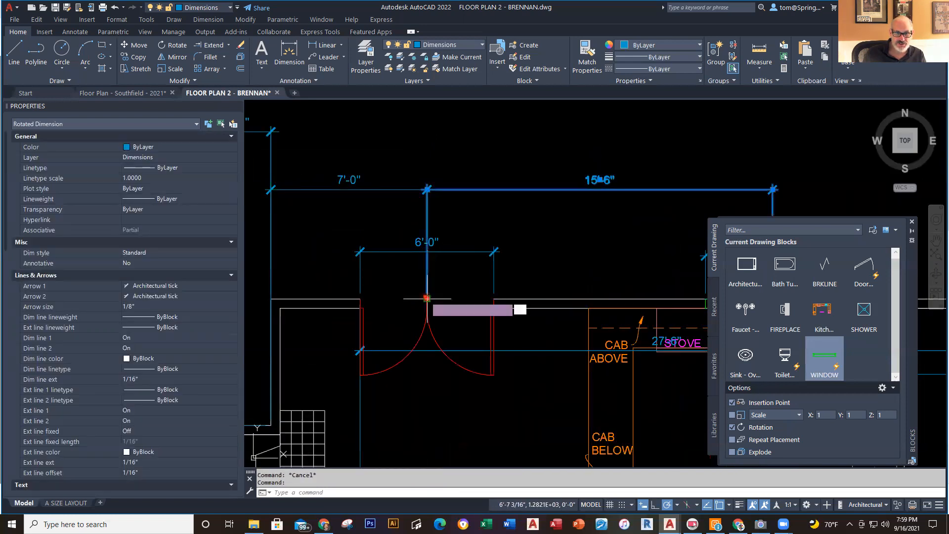
left_click(428, 222)
key("Escape")
Make A-Walls the current layer
scroll(546, 222, "down", 5)
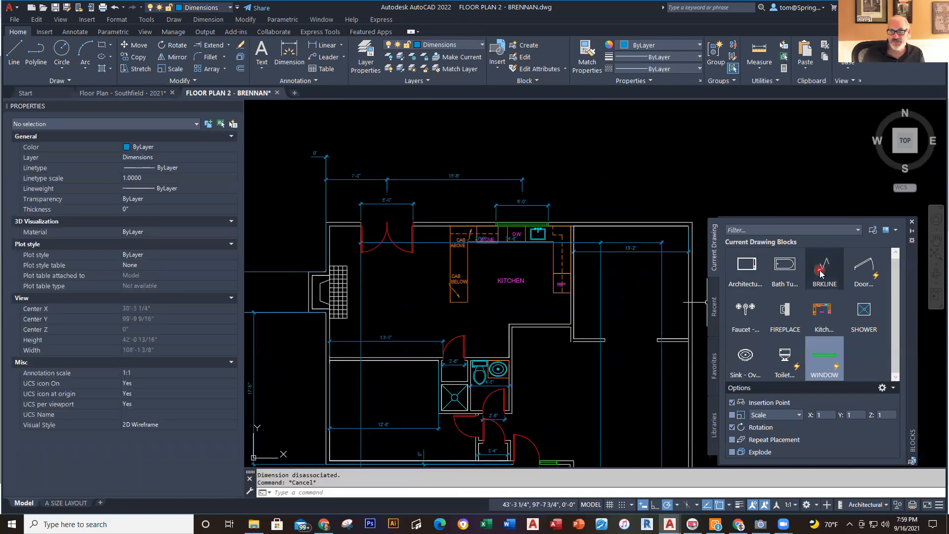
left_click(476, 45)
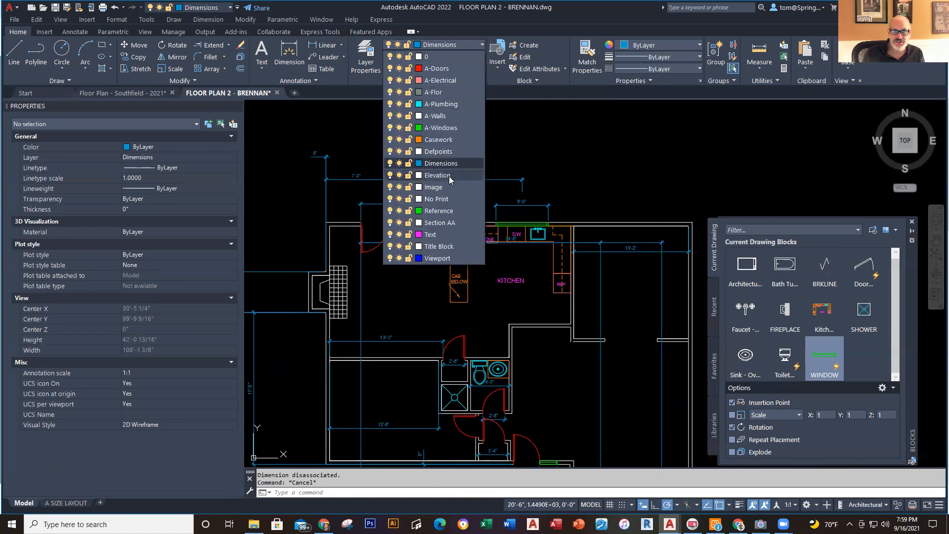
left_click(436, 116)
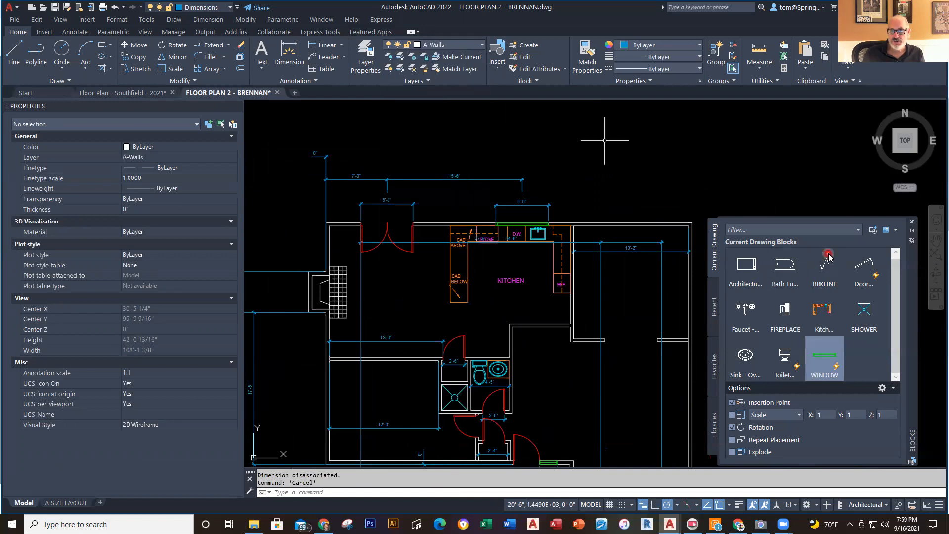
Try out the BRKLINE block in the empty area beyond the kitchen's outer wall, and erase it
left_click(823, 268)
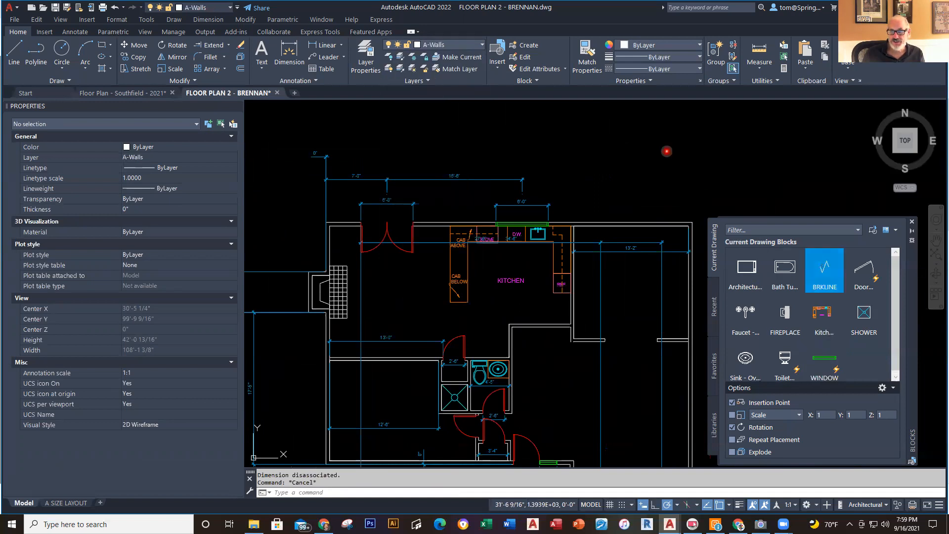
left_click(630, 171)
left_click(672, 169)
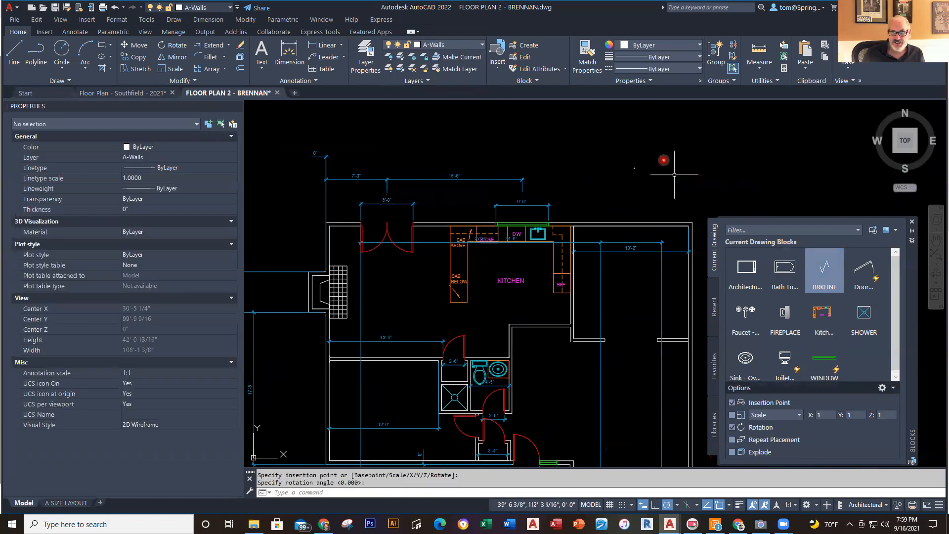
scroll(647, 167, "up", 5)
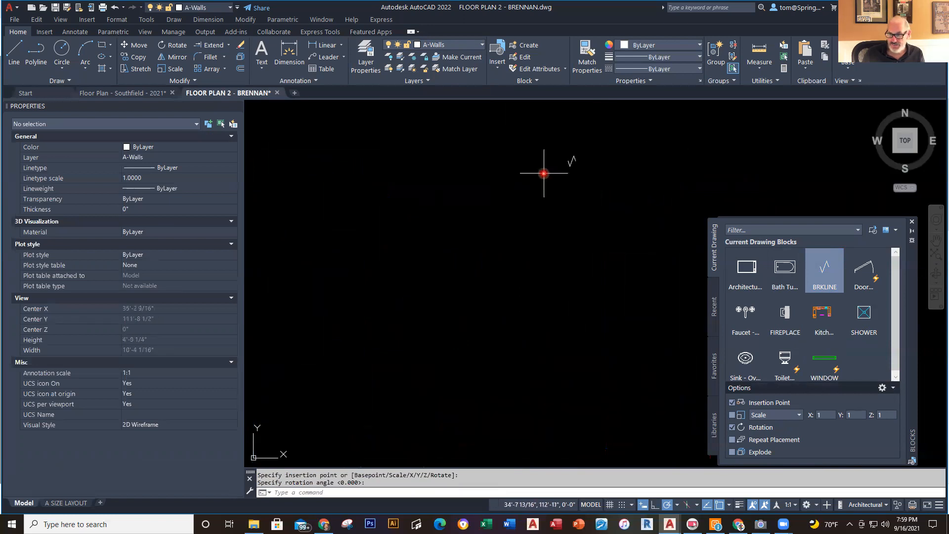
left_click(593, 128)
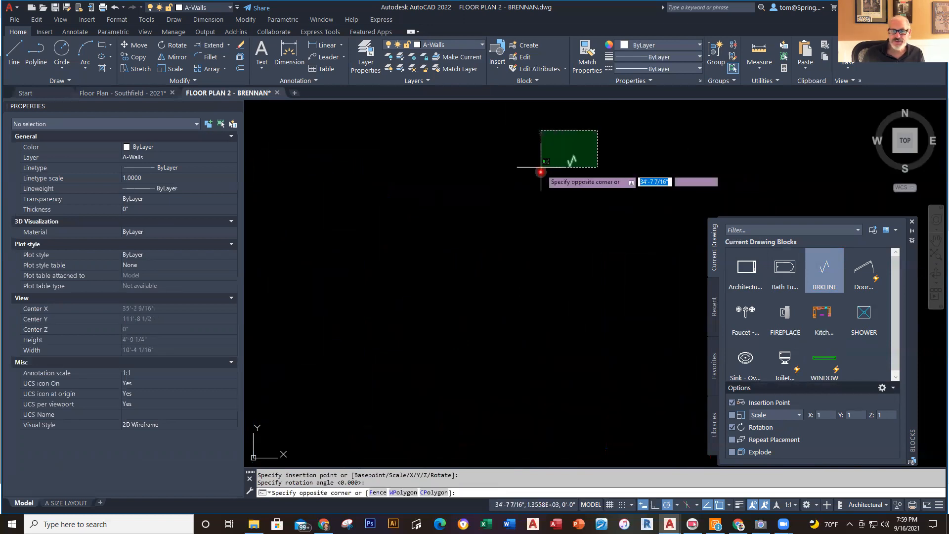
left_click(536, 187)
key("Delete")
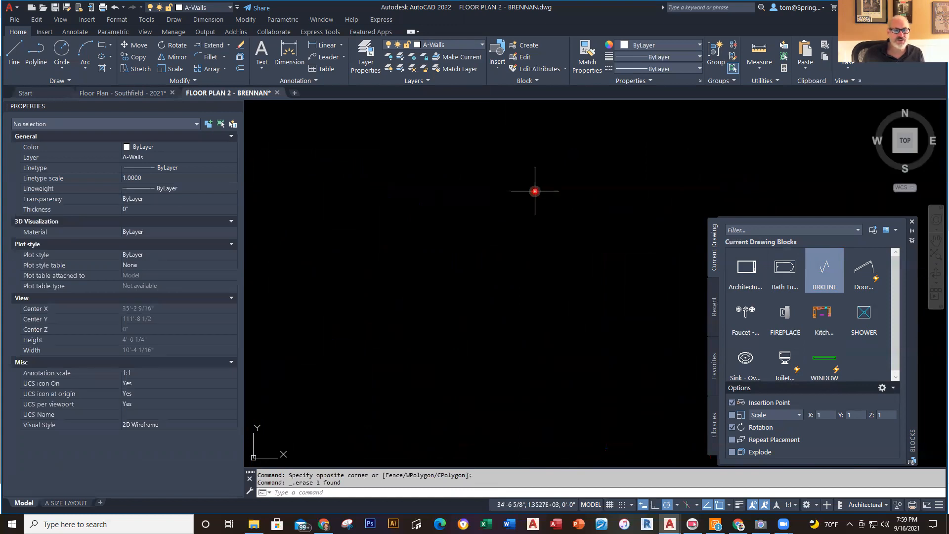
Draw a horizontal break line with the Break-line Symbol tool in the empty area above the room beside the kitchen
left_click(322, 33)
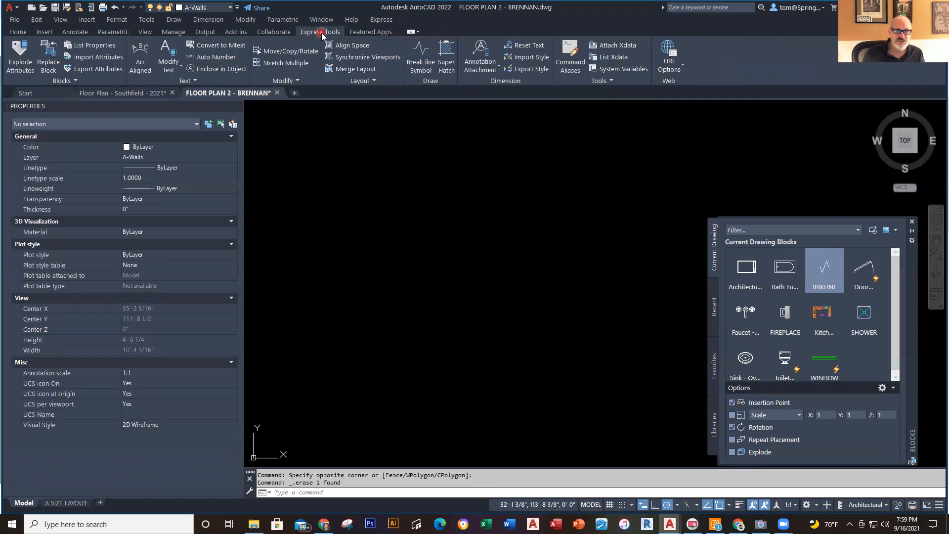
left_click(418, 58)
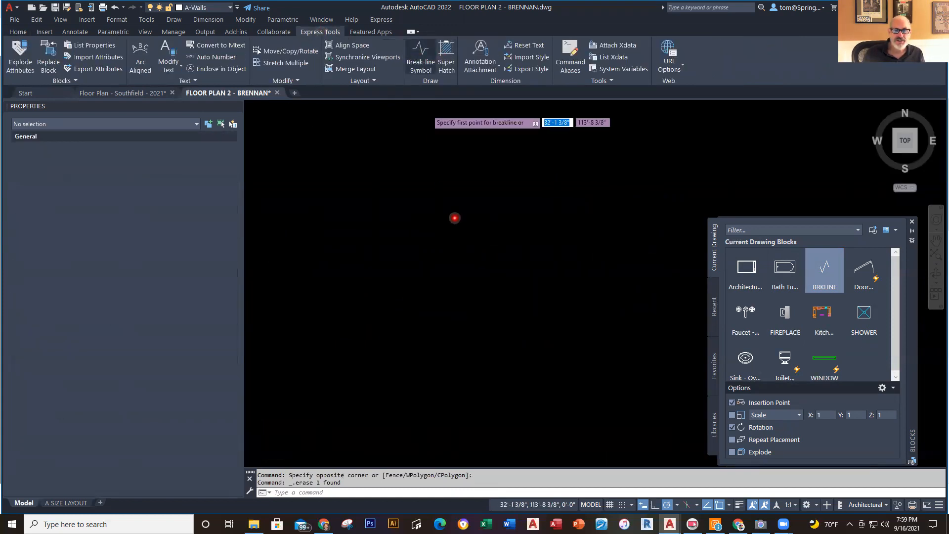
scroll(467, 238, "down", 10)
left_click(470, 232)
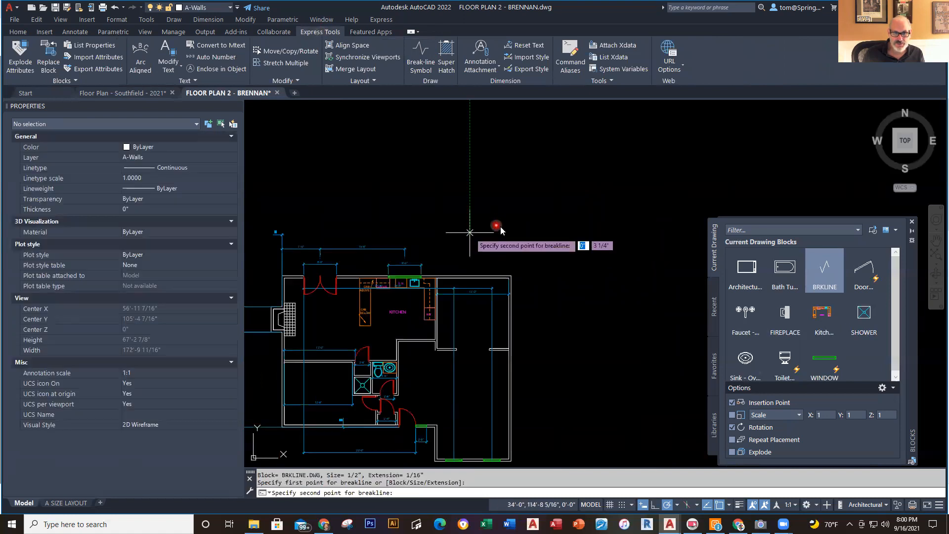
left_click(493, 220)
left_click(488, 227)
scroll(492, 253, "up", 4)
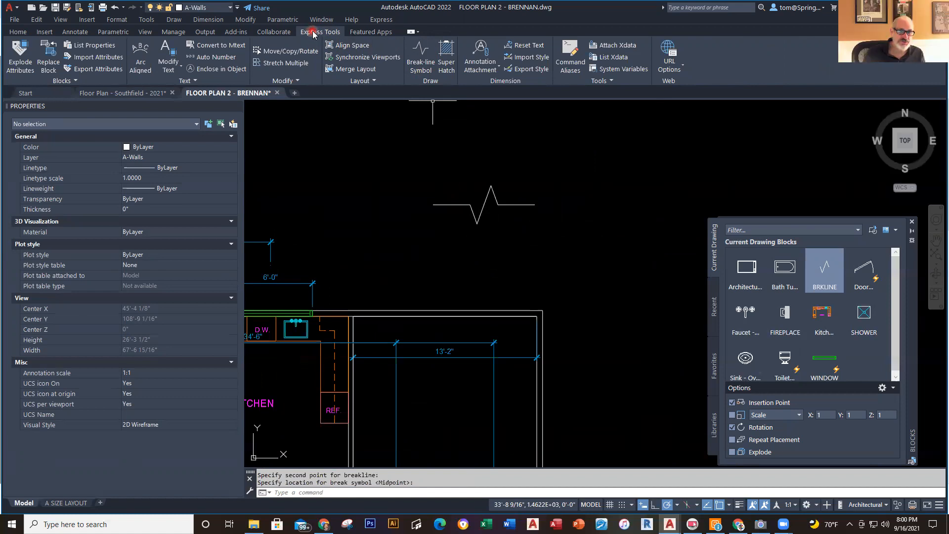
Draw a second horizontal break line above and to the right of the first, with its symbol at the midpoint
left_click(417, 54)
left_click(530, 147)
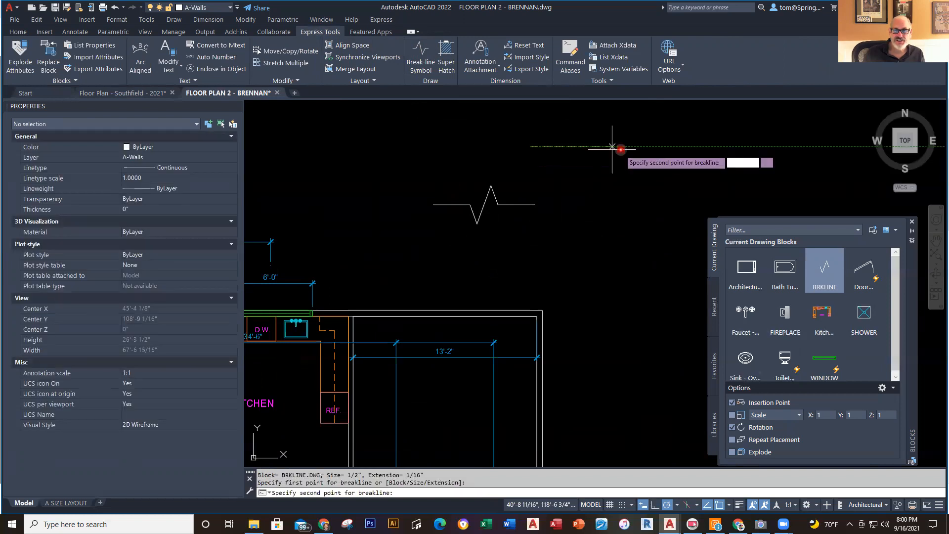
left_click(625, 146)
left_click(578, 146)
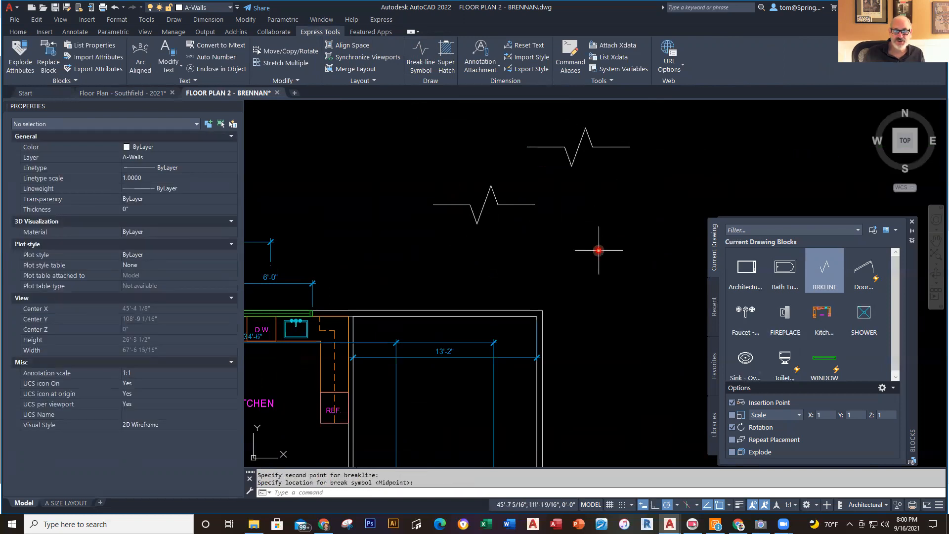
key("Escape")
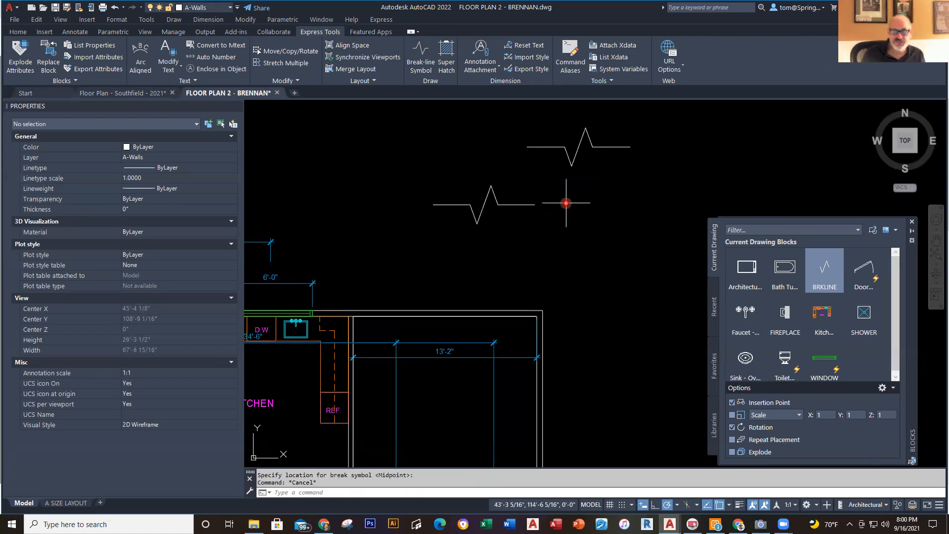
Scale the lower horizontal break line by a factor of .5 about the vertex where its zigzag begins
type("sc")
key("Return")
left_click(520, 187)
left_click(444, 233)
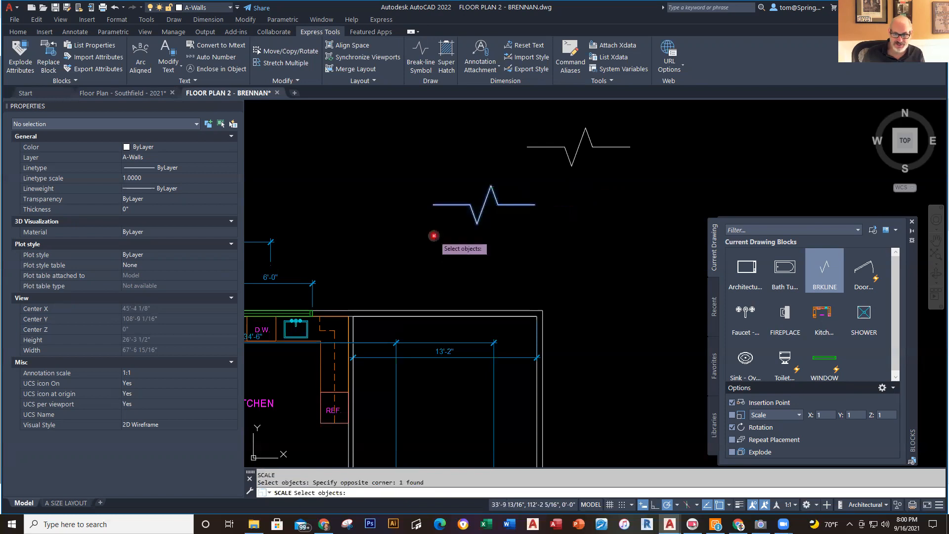
type(".5")
key("Return")
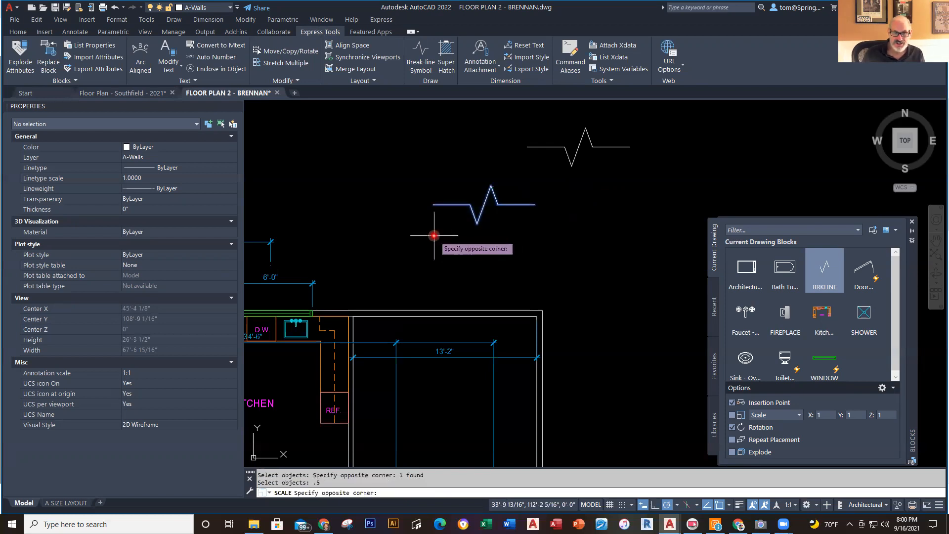
key("Escape")
key("Return")
left_click(470, 204)
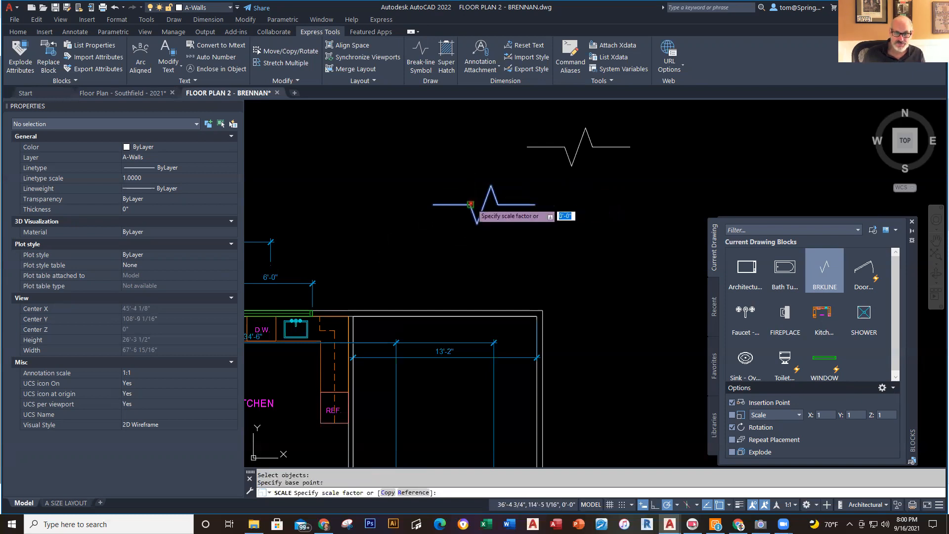
type(".5")
key("Return")
key("Escape")
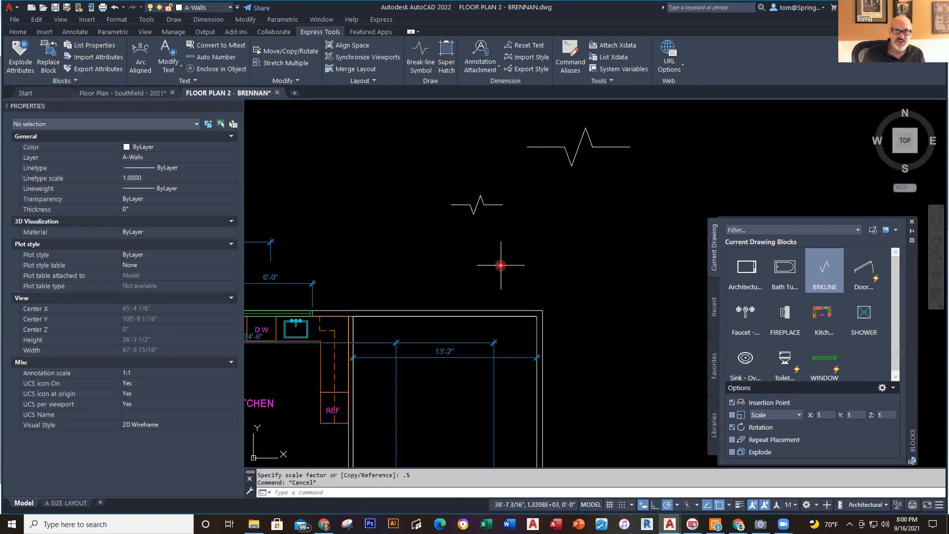
Draw a diagonal break line with the Break-line Symbol tool in the empty area above the kitchen, placing its symbol along the line
scroll(508, 265, "down", 2)
middle_click_drag(514, 268, 643, 236)
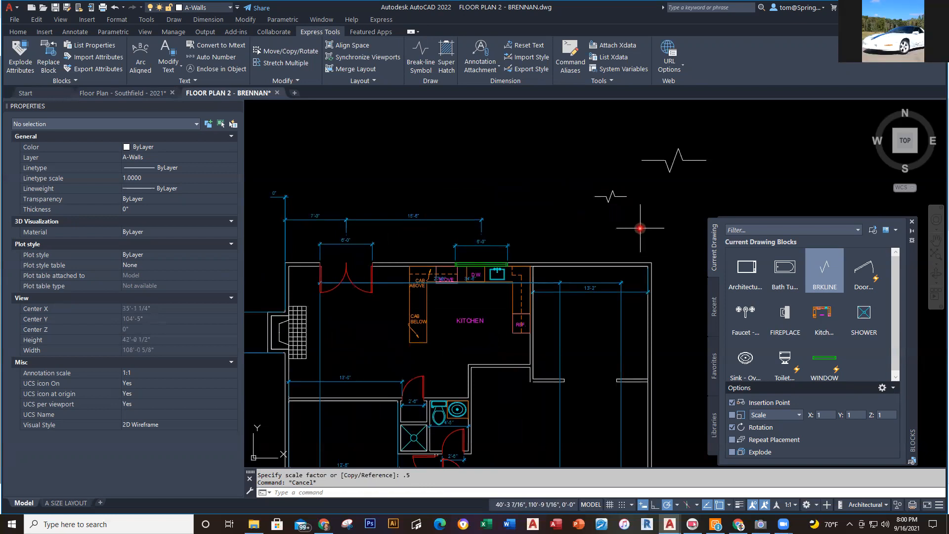
left_click(724, 124)
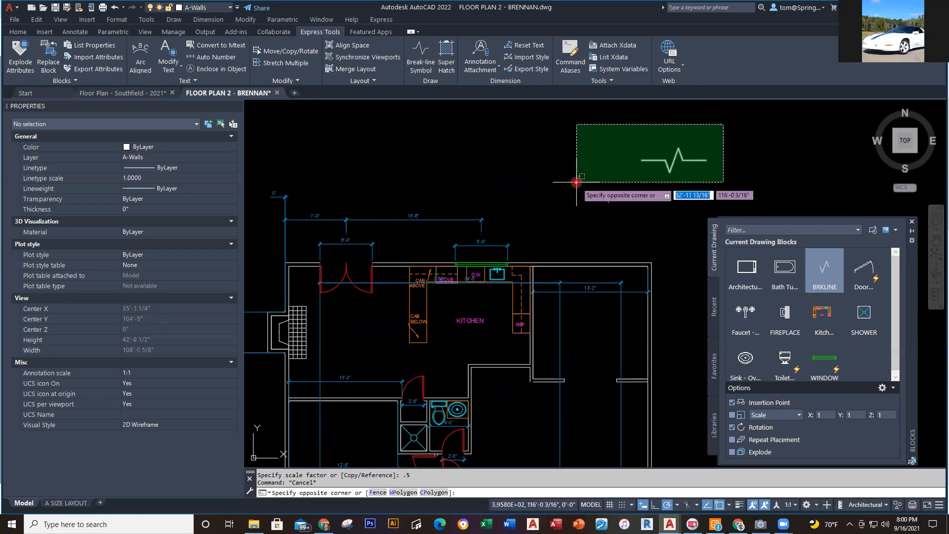
left_click(711, 147)
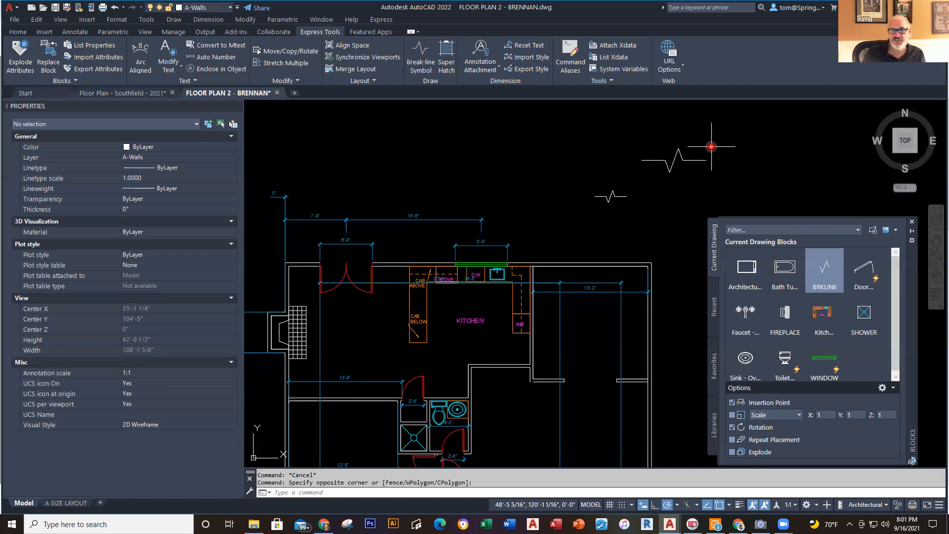
scroll(641, 199, "up", 2)
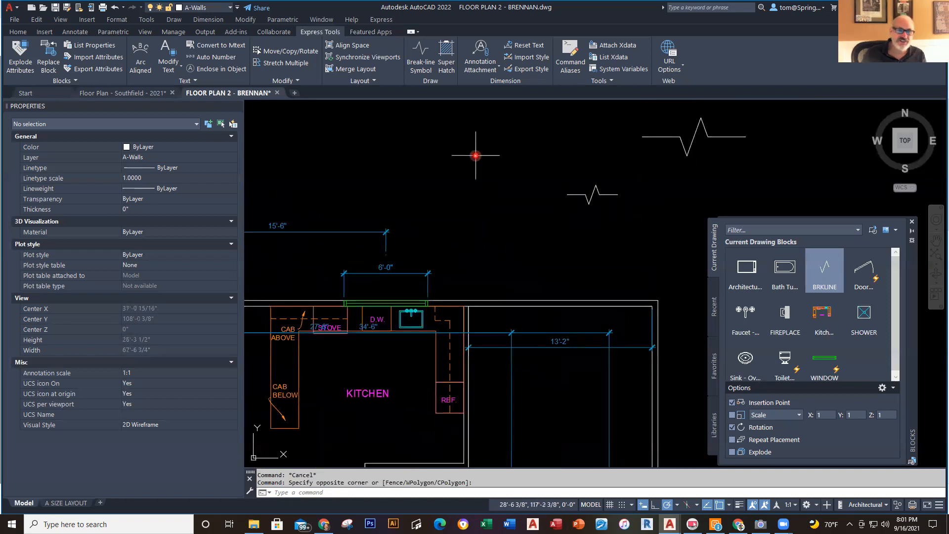
left_click(421, 54)
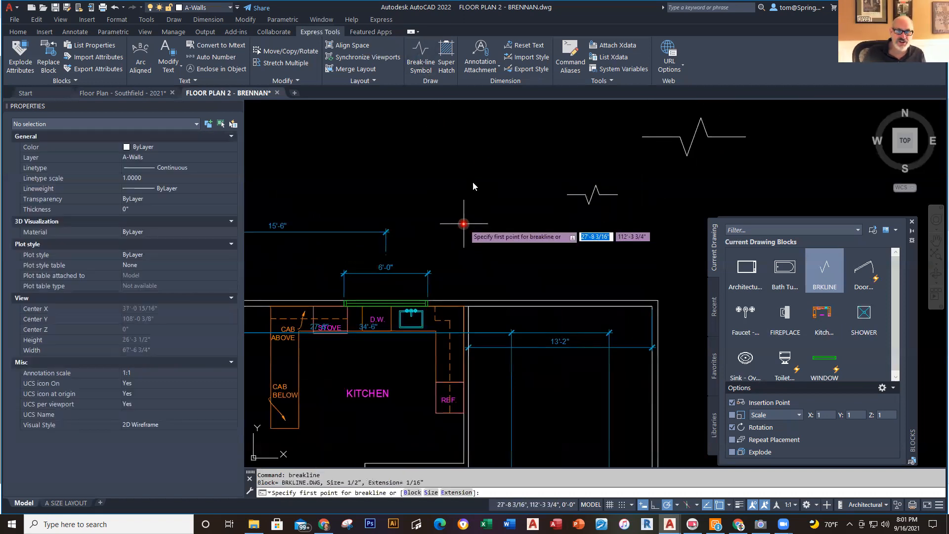
left_click(432, 207)
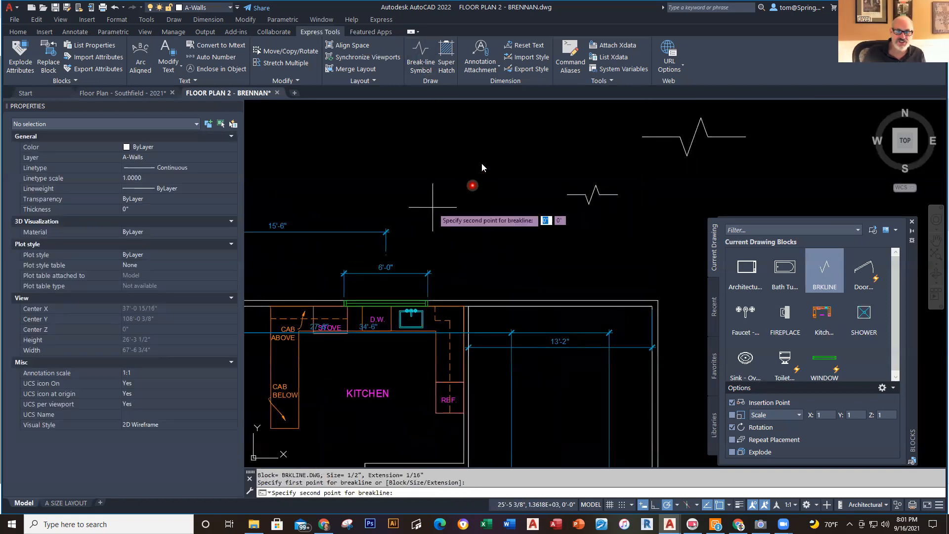
left_click(473, 167)
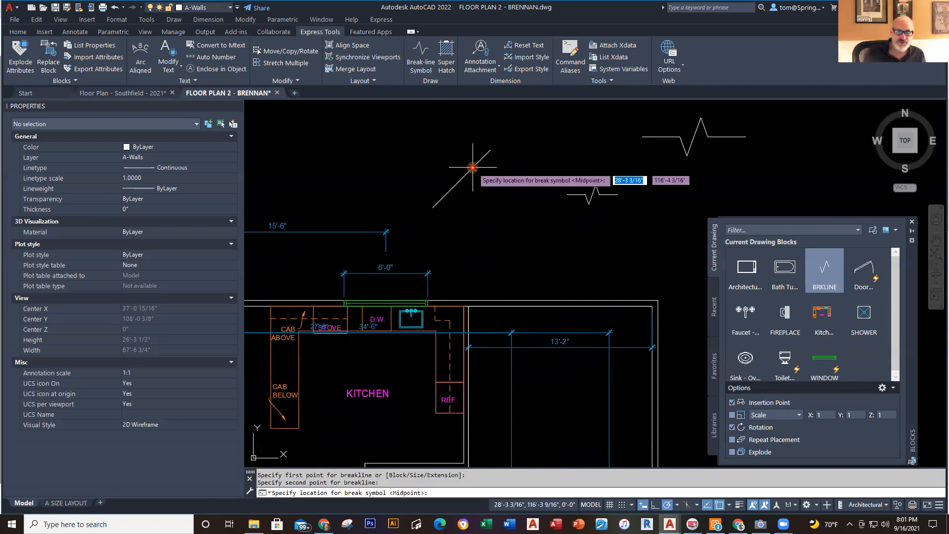
left_click(457, 173)
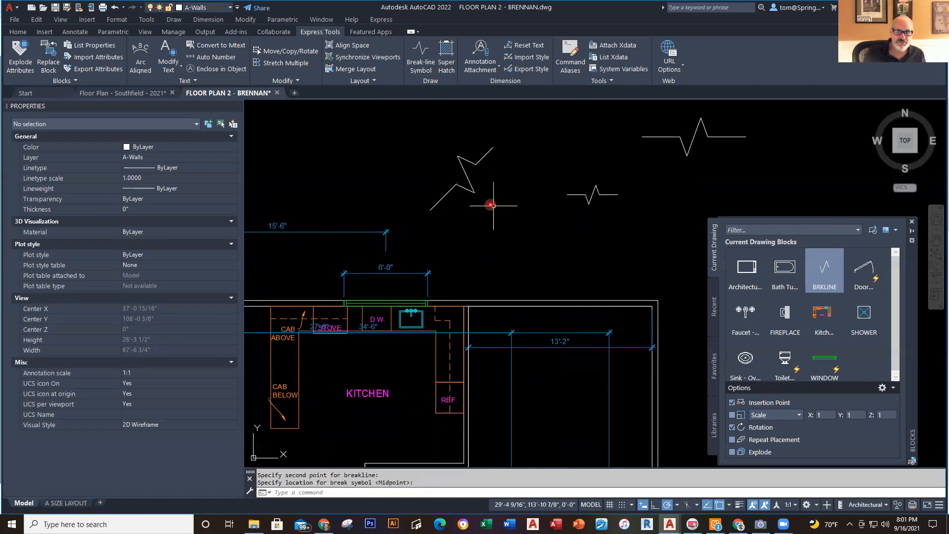
Reshape the diagonal break line by stretching its zigzag's upper peak and the inner end of its lower segment up and to the right
scroll(493, 207, "down", 1)
scroll(494, 212, "down", 1)
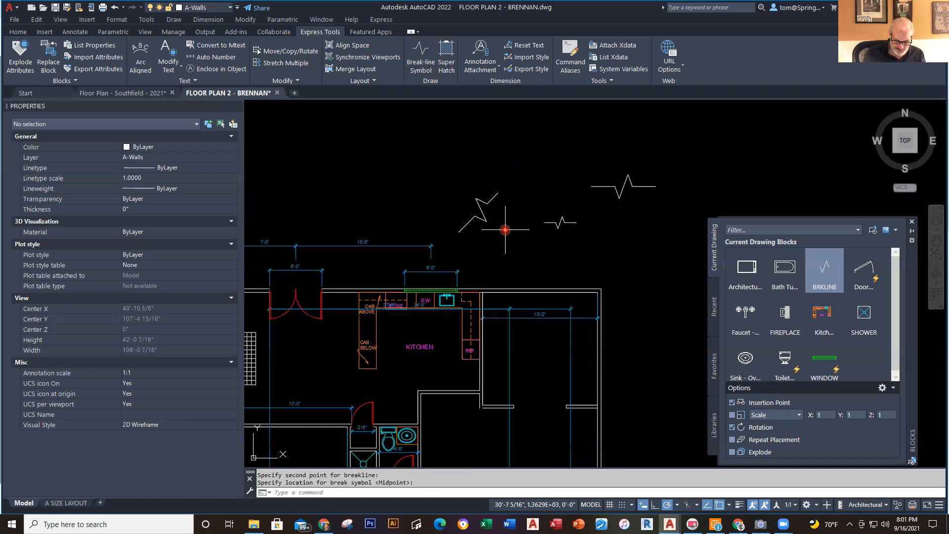
scroll(514, 250, "up", 2)
scroll(517, 250, "up", 2)
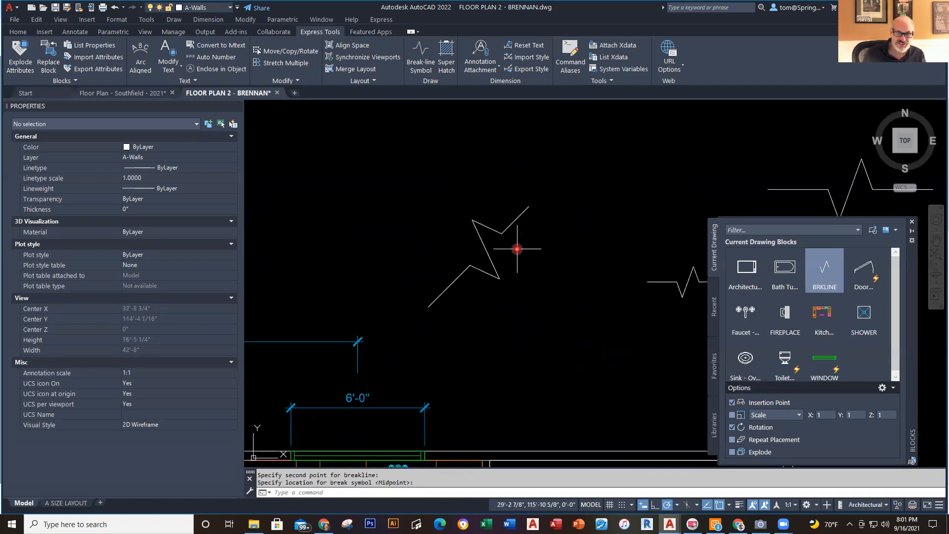
left_click(482, 242)
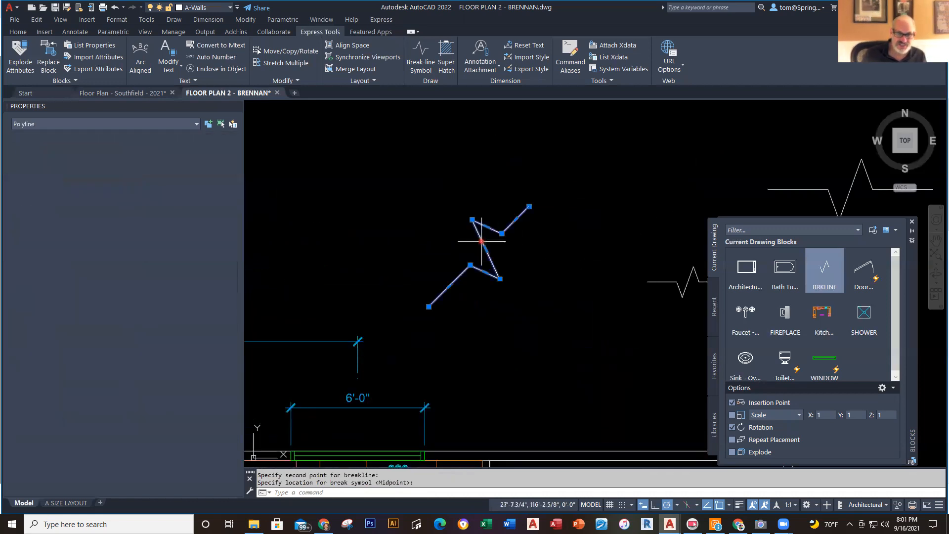
left_click(471, 216)
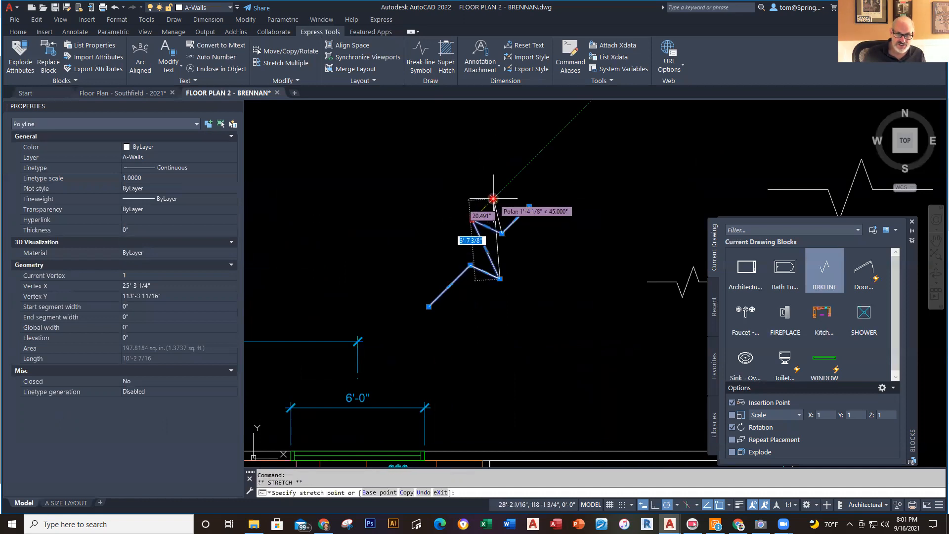
left_click(493, 199)
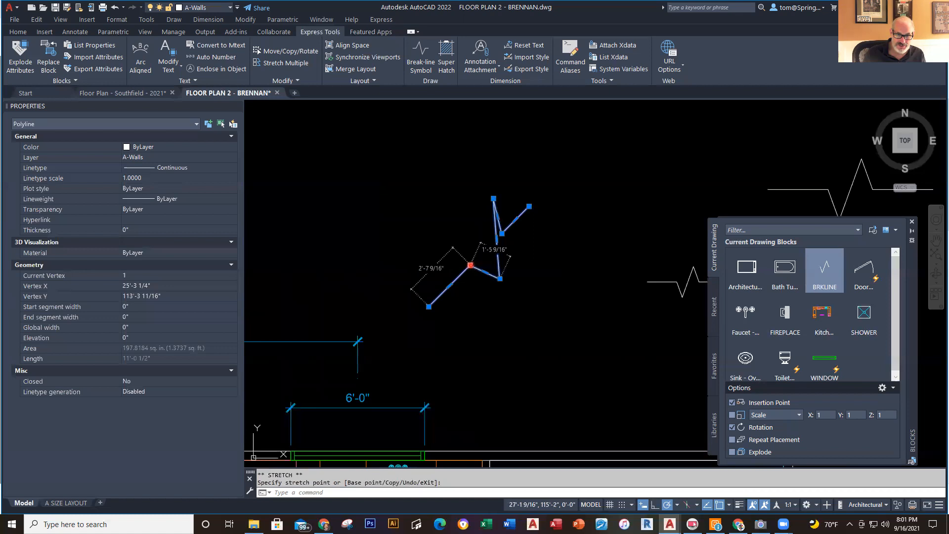
left_click(486, 253)
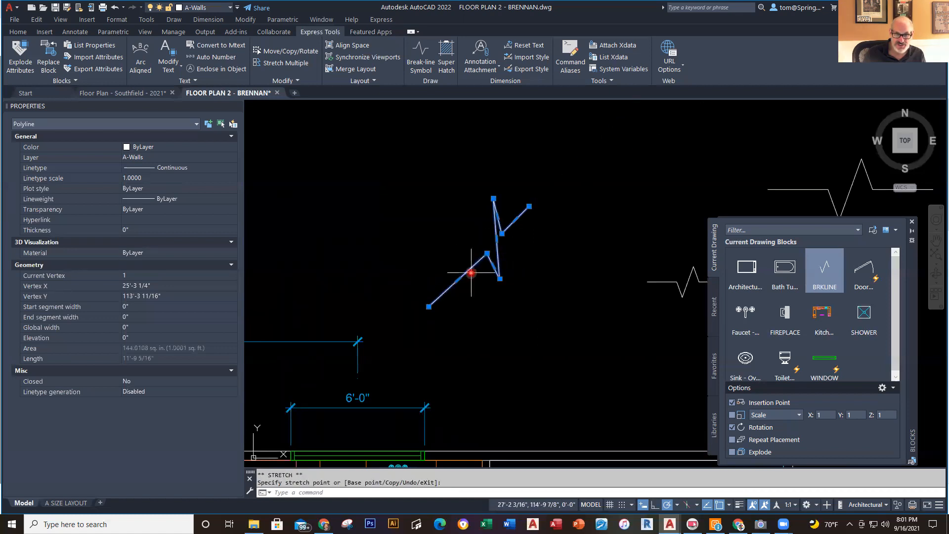
scroll(494, 257, "up", 3)
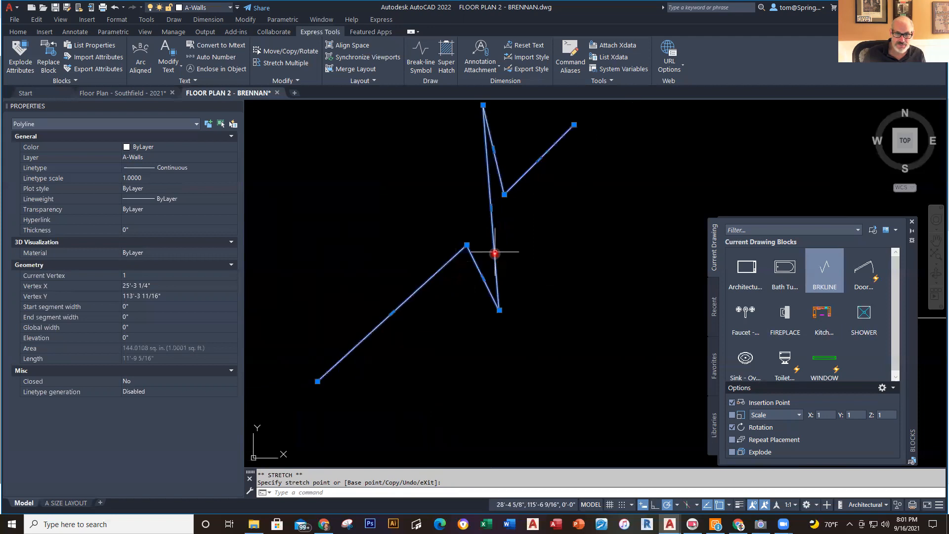
left_click(467, 246)
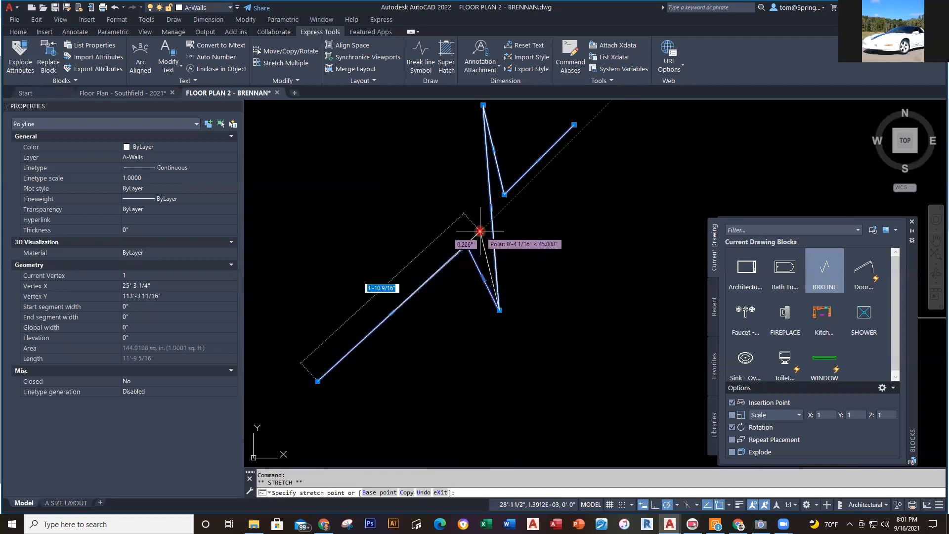
key("Escape")
scroll(556, 242, "down", 3)
key("Escape")
Erase the diagonal break line and both horizontal break lines from the area above the plan
scroll(560, 247, "down", 2)
scroll(494, 276, "up", 1)
mouse_move(494, 278)
middle_mouse_down()
mouse_move(473, 266)
mouse_move(452, 219)
middle_mouse_up()
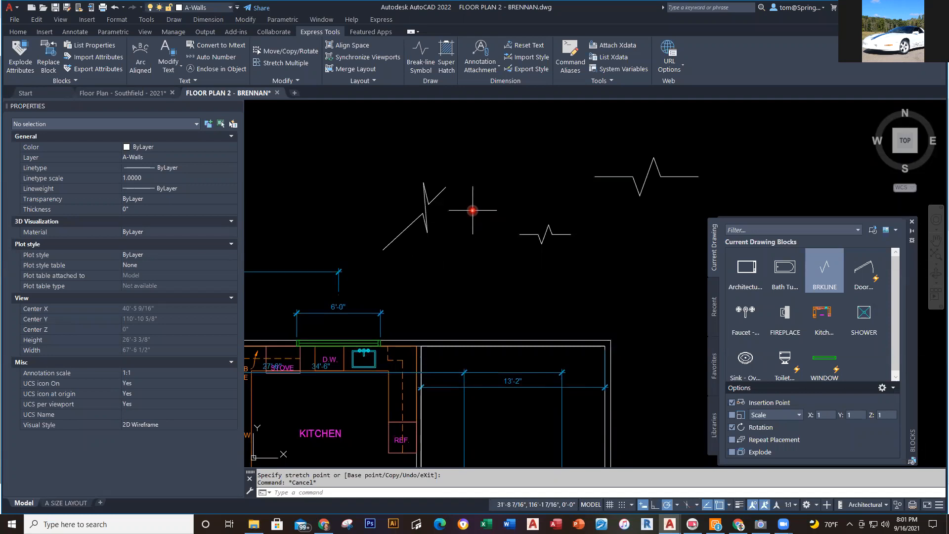
left_click(688, 148)
left_click(408, 249)
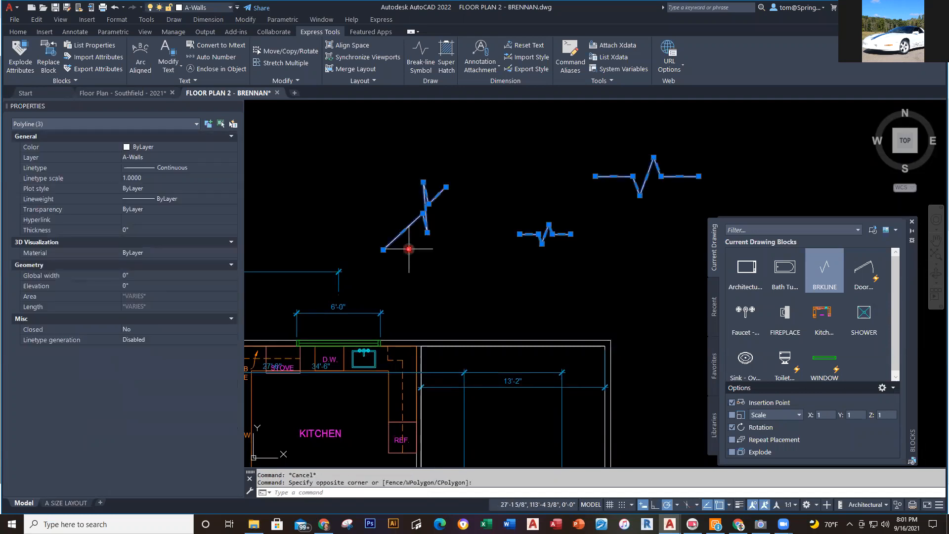
key("Delete")
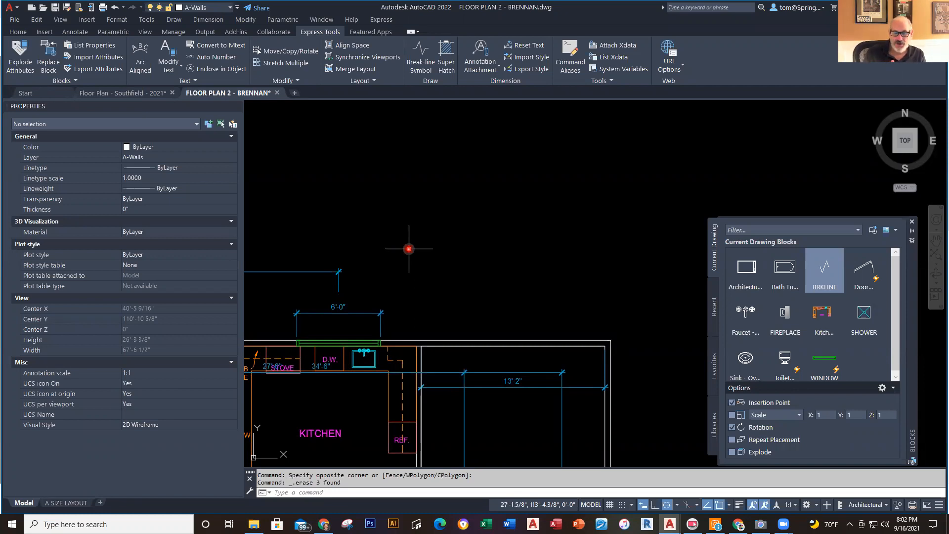
scroll(409, 248, "down", 2)
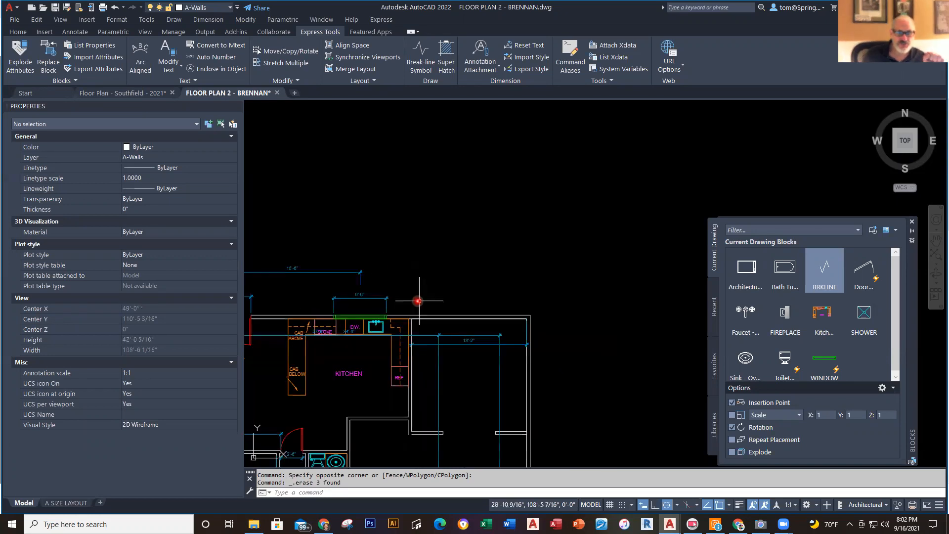
middle_click_drag(428, 275, 540, 196)
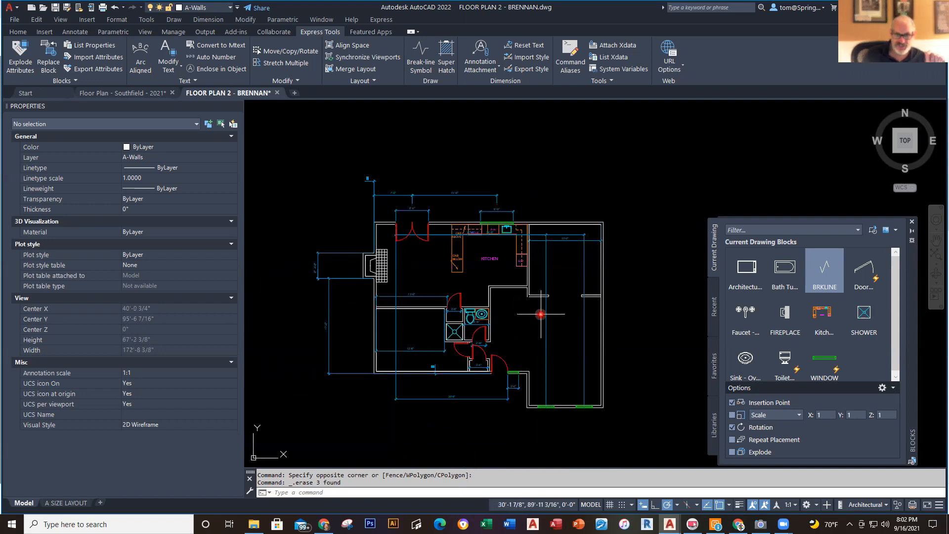
scroll(542, 314, "up", 2)
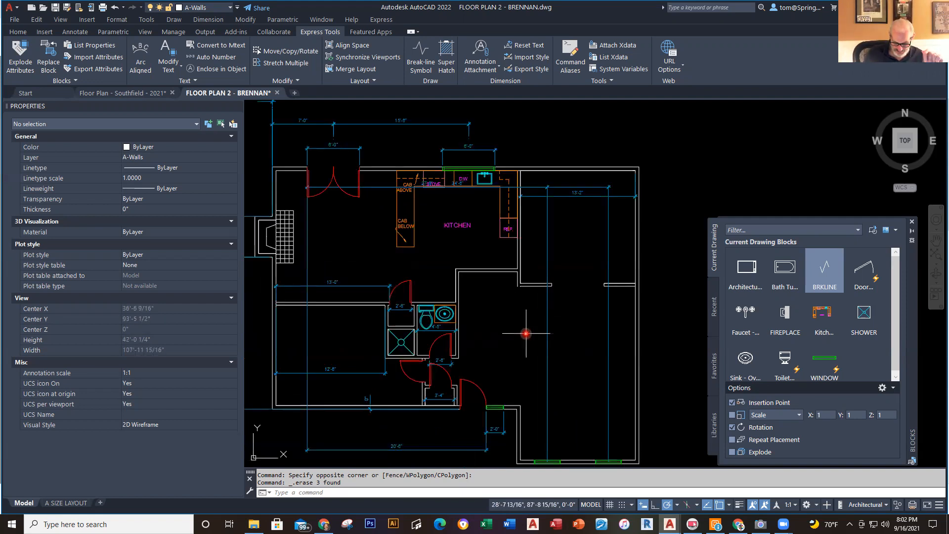